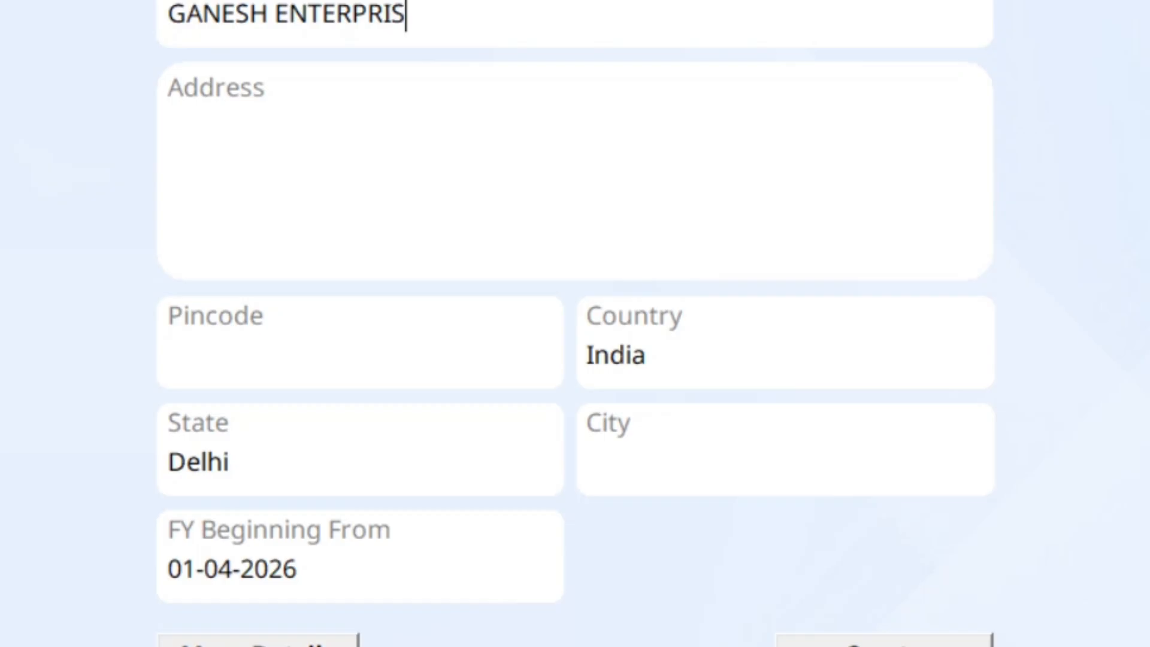
# Step: Enter the address 'NEAR KSRTC BUS STAND' / 'CHITRADURGA' and pincode 577501
pyautogui.click(170, 126)
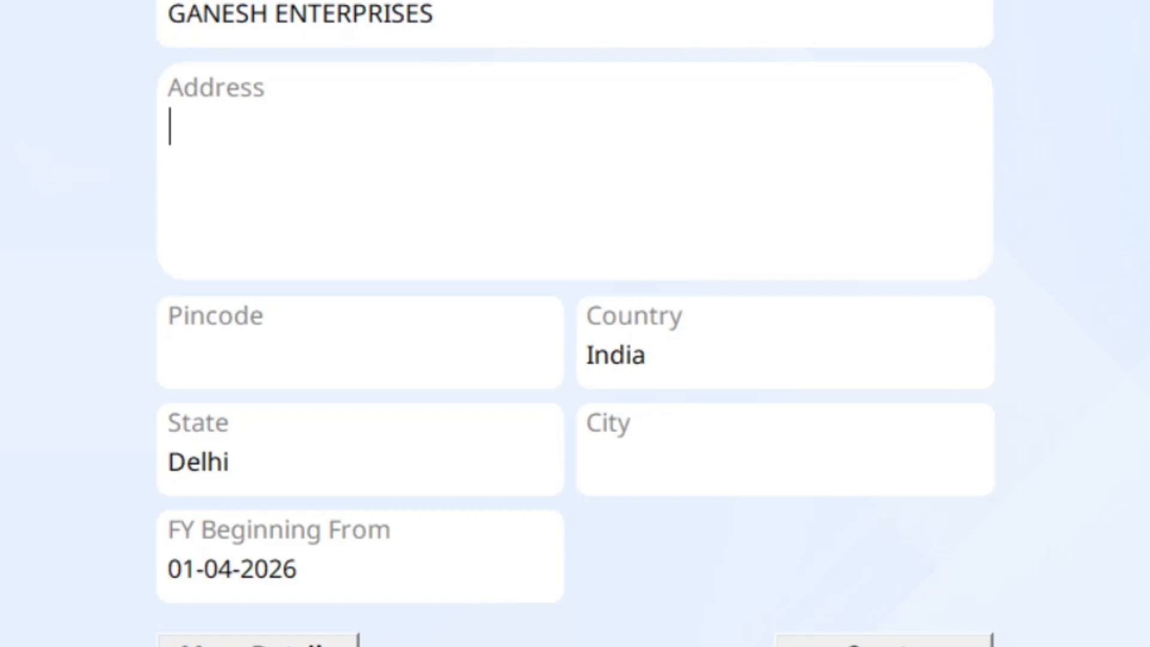
pyautogui.write('NEAR ')
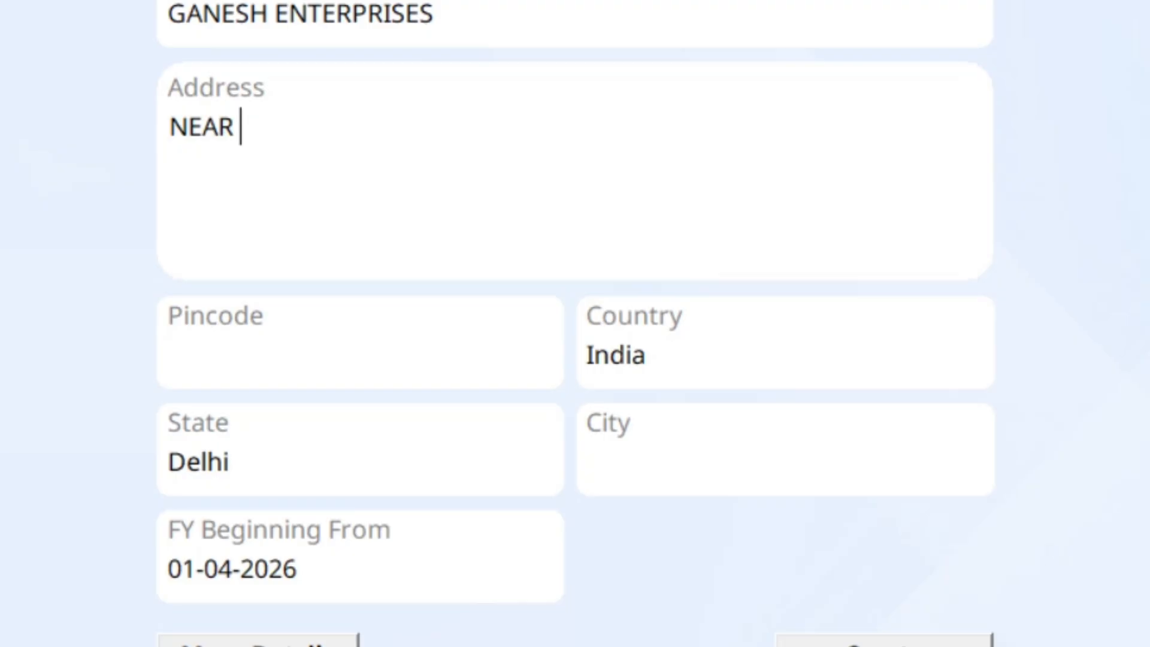
pyautogui.write('KSRT')
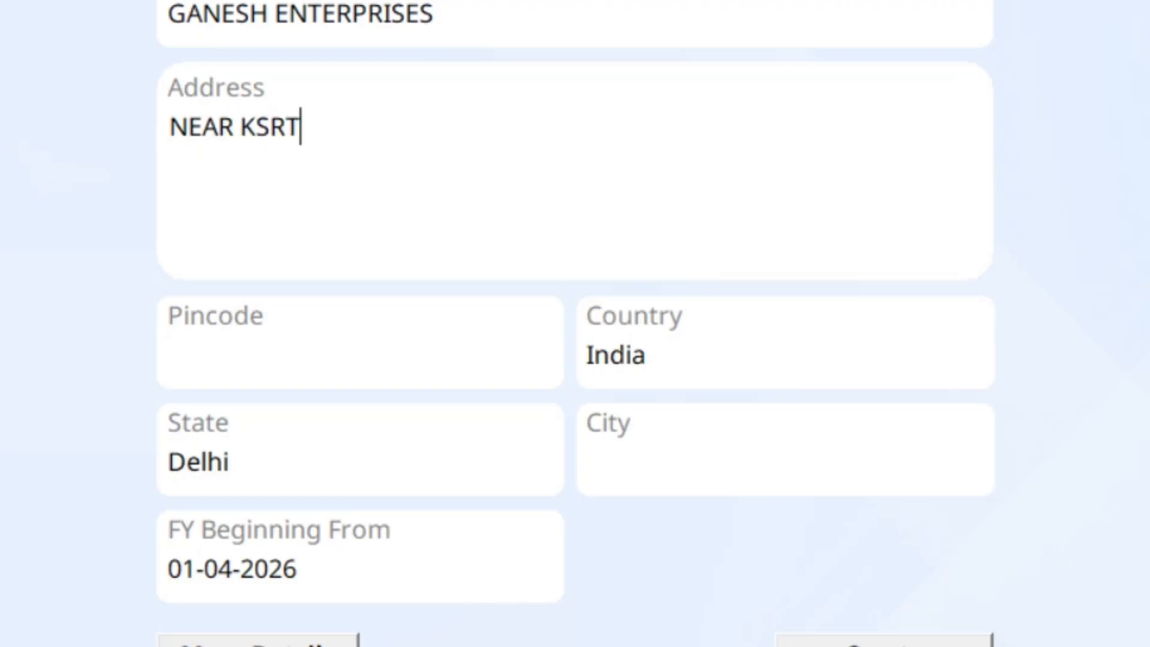
pyautogui.write('C BUS STAN')
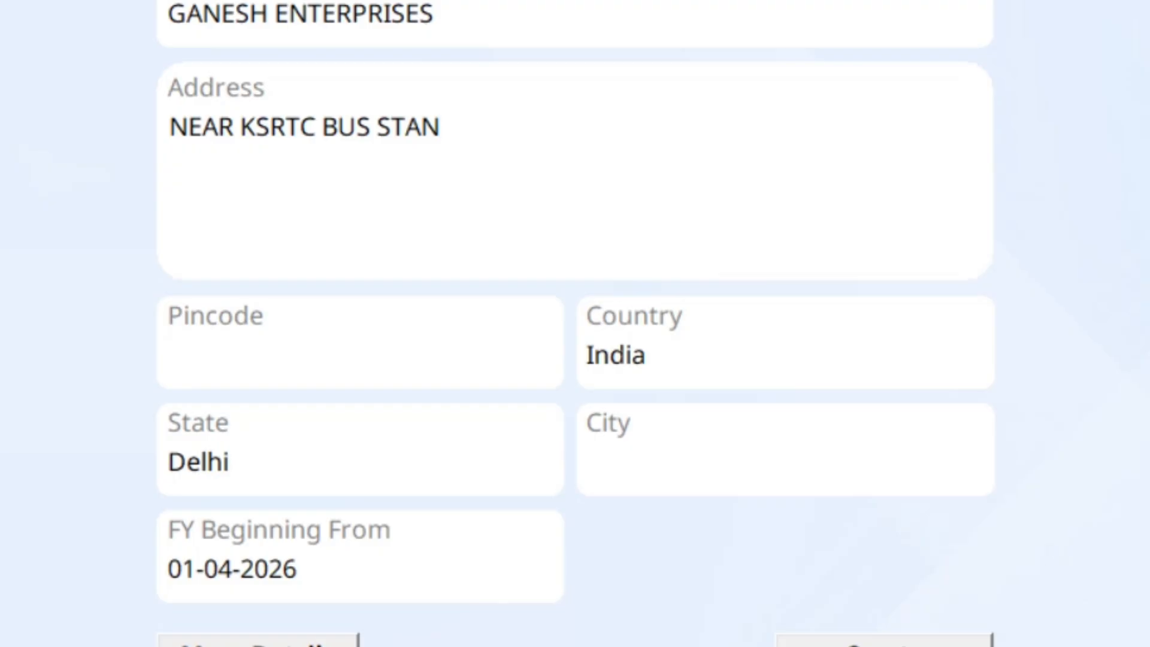
pyautogui.write('D')
pyautogui.press('Return')
pyautogui.write('CHITRADURGA')
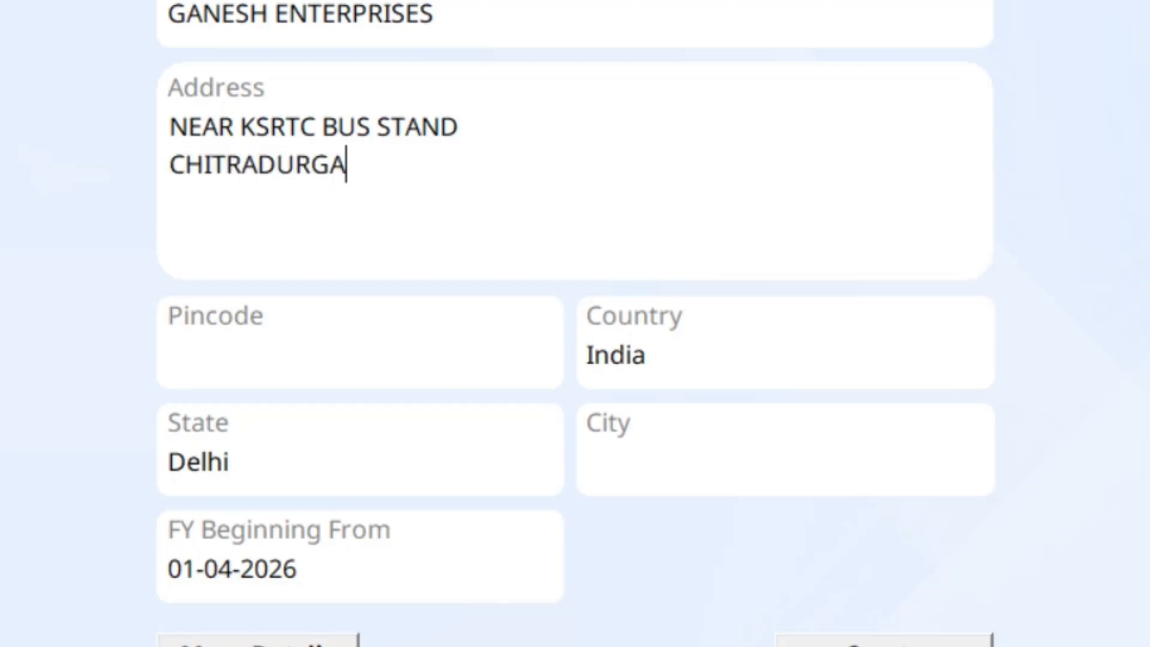
pyautogui.press('Tab')
pyautogui.write('577')
pyautogui.write('501')
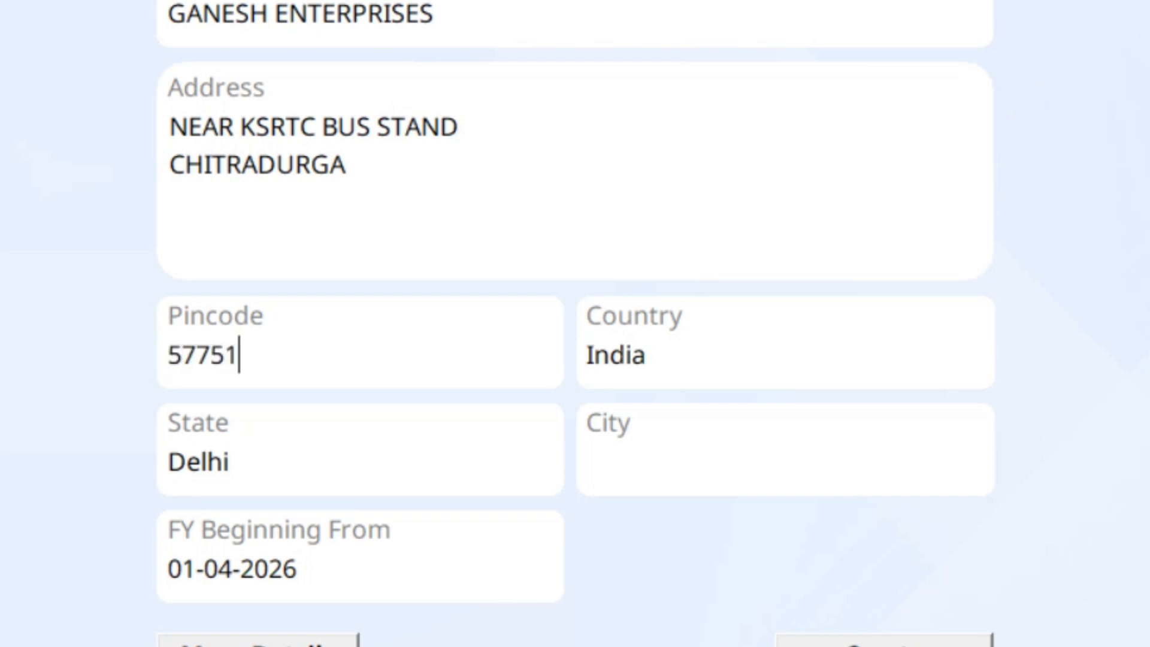
pyautogui.press('BackSpace')
pyautogui.write('01')
# Step: Keep country India, set the state to Karnataka and the city to CHITRADURGA
pyautogui.press('Tab')
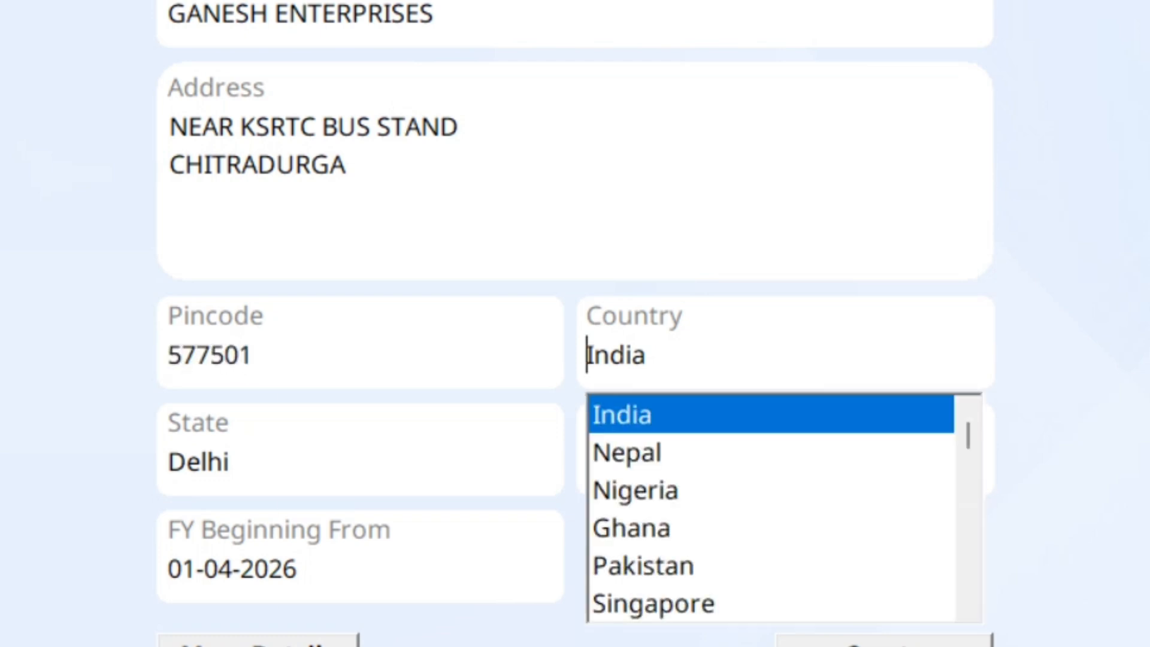
pyautogui.press('Tab')
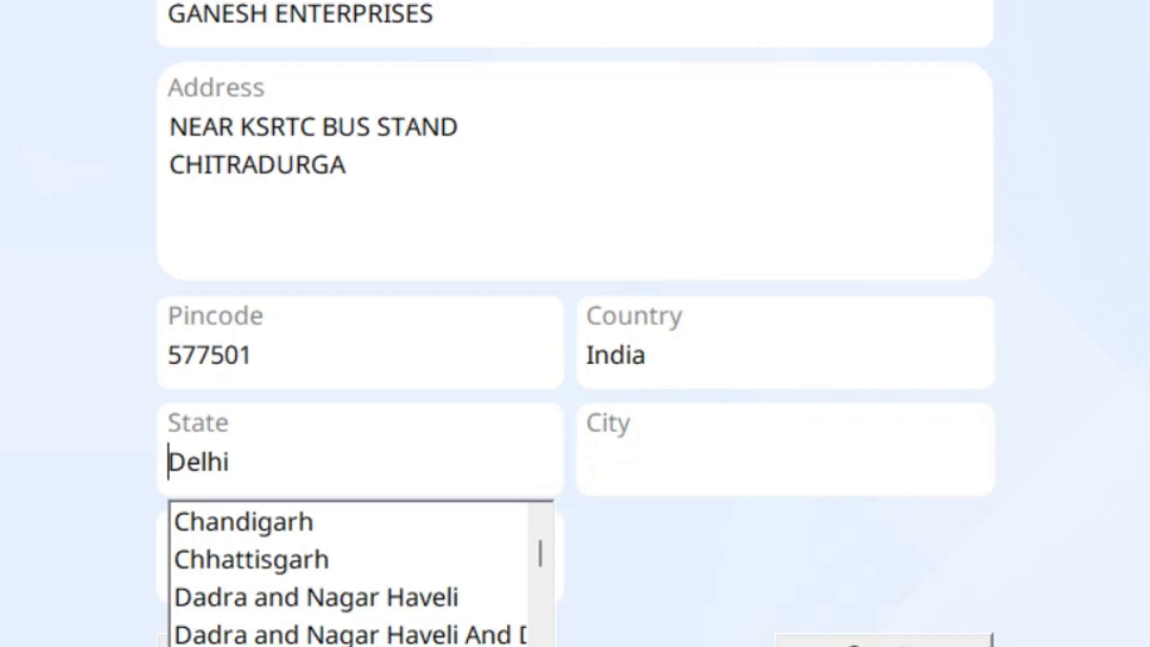
pyautogui.write('K')
pyautogui.press('Tab')
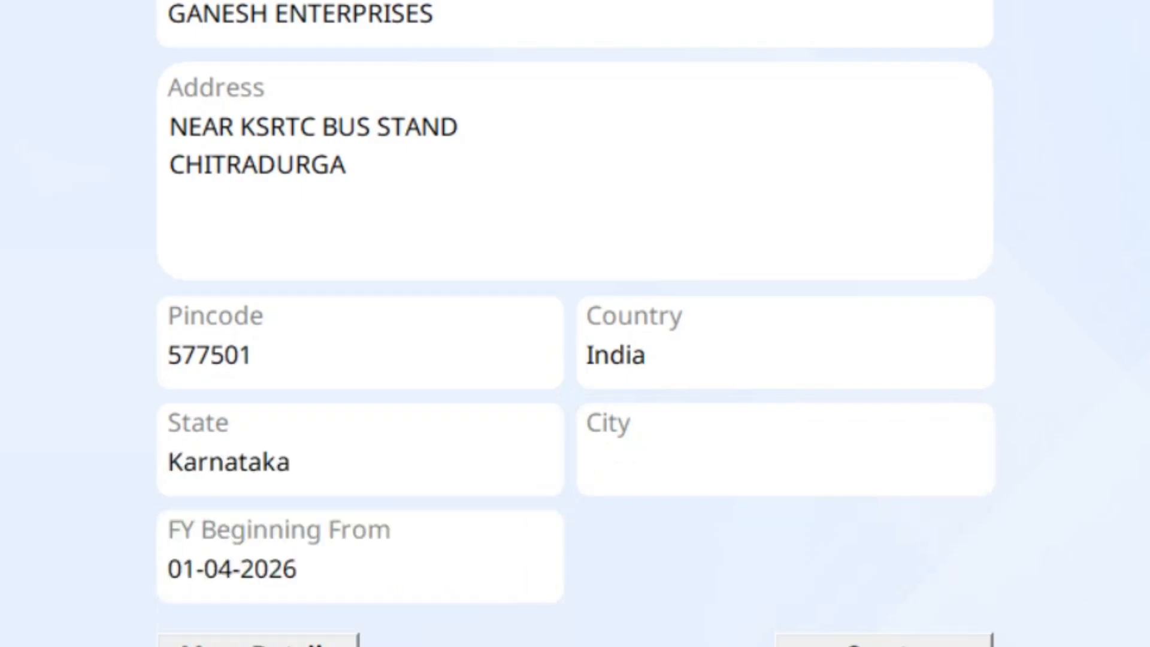
pyautogui.write('CHI')
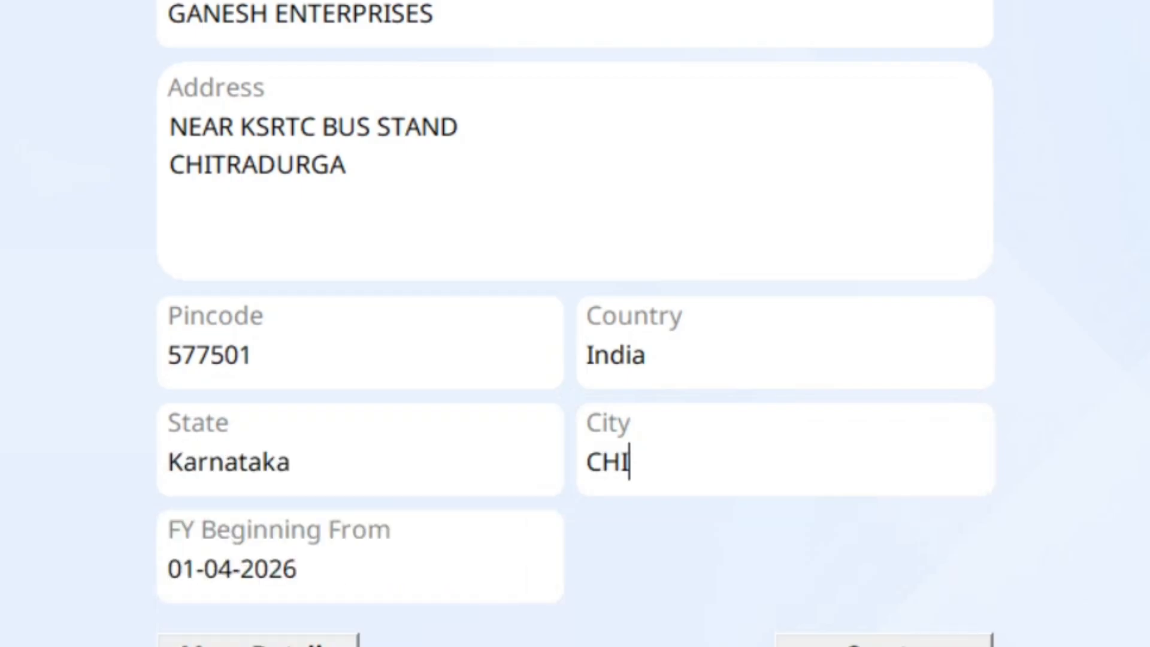
pyautogui.write('TRADURGA')
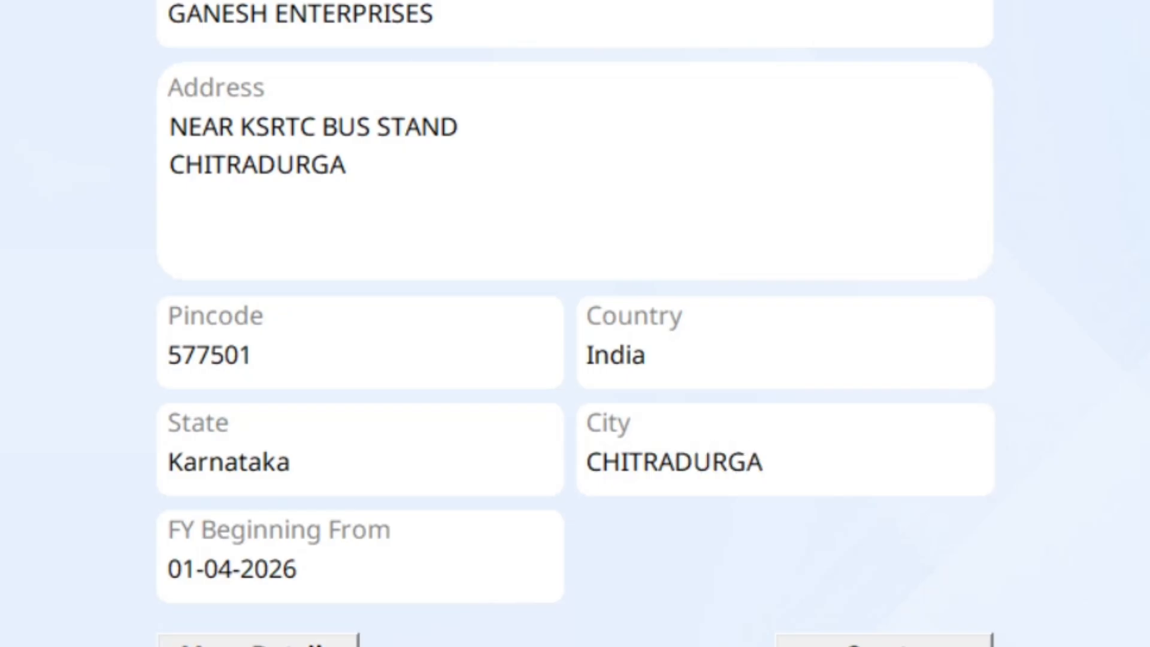
pyautogui.press('Tab')
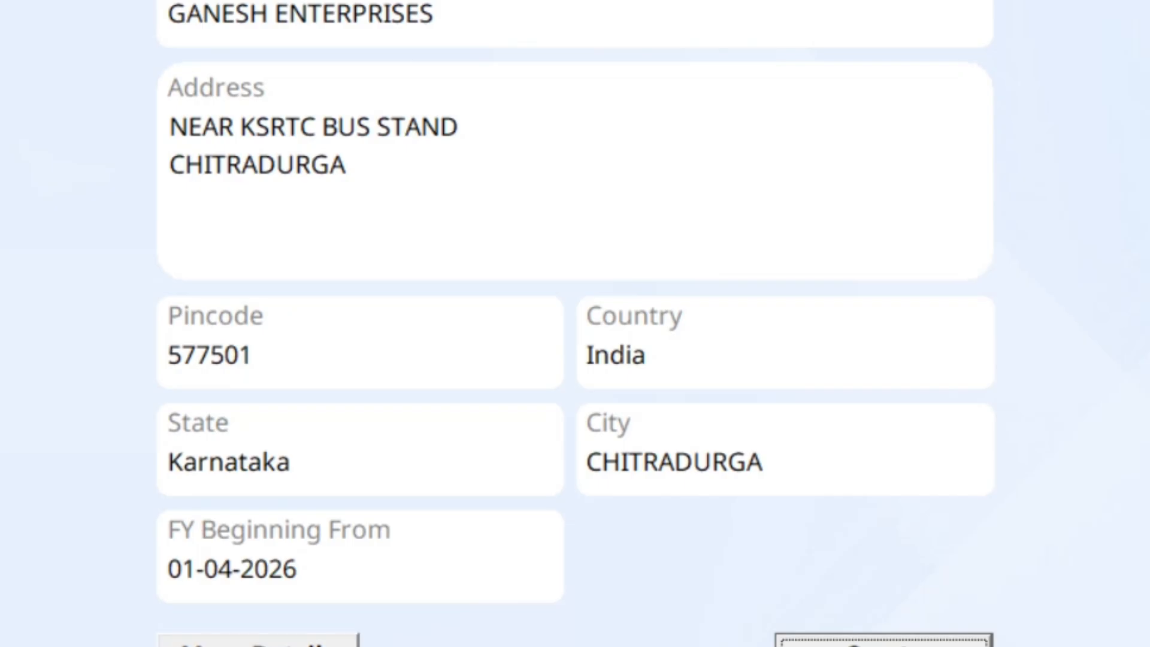
# Step: In More Details, set short name GANESH and enter the company's CIN
pyautogui.click(258, 645)
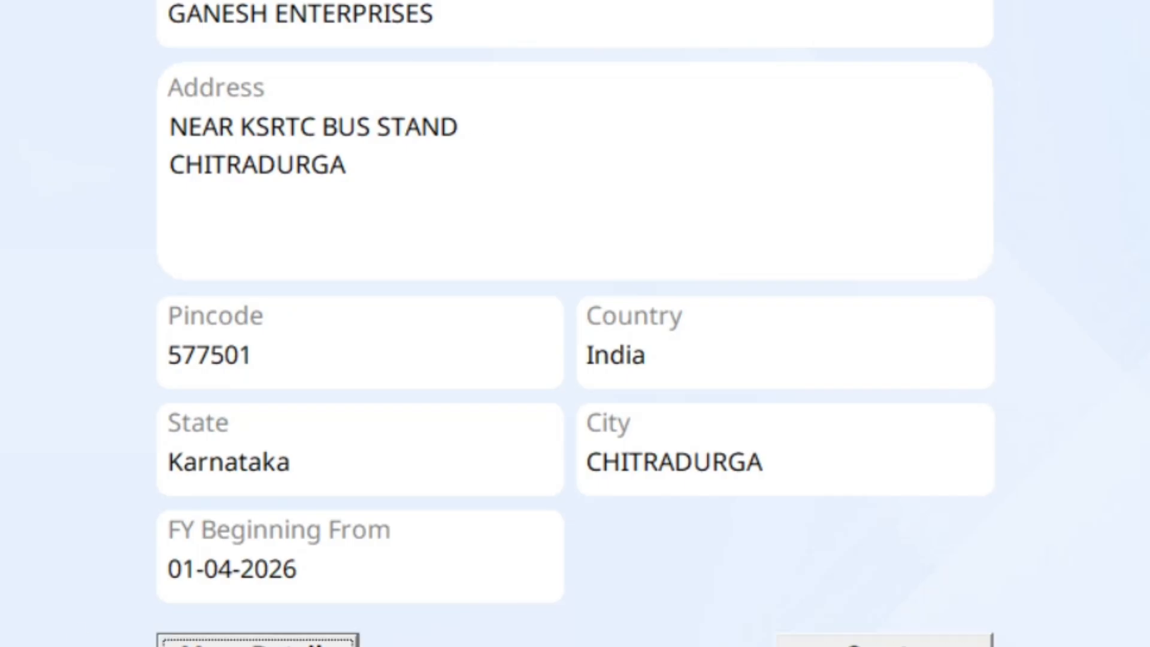
pyautogui.click(313, 46)
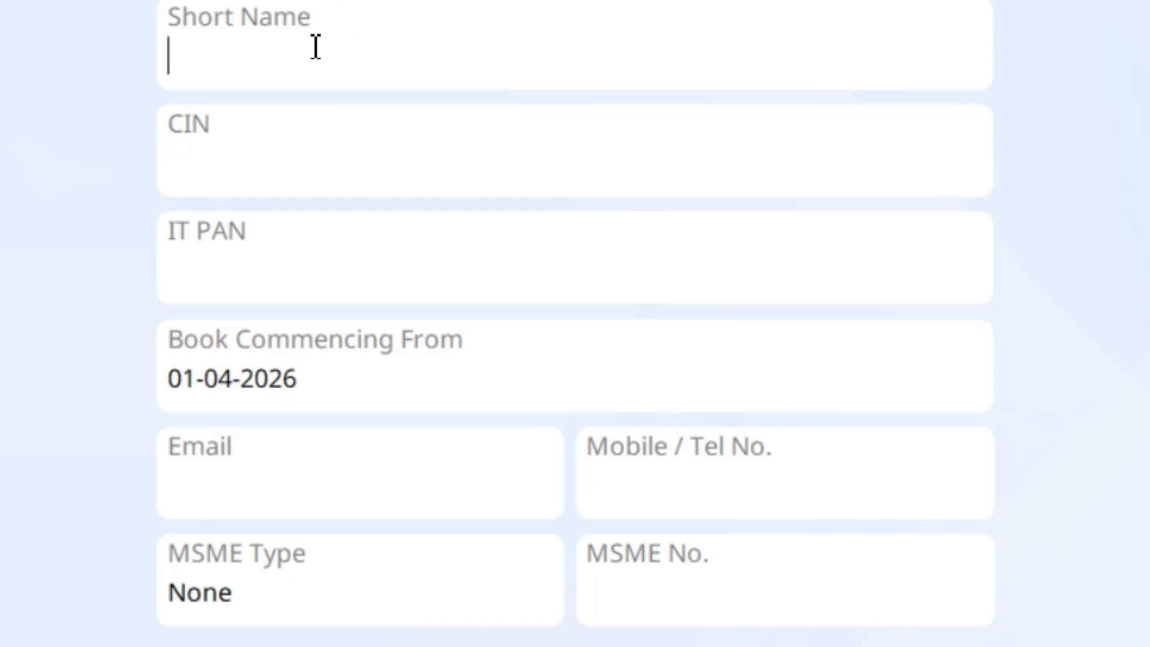
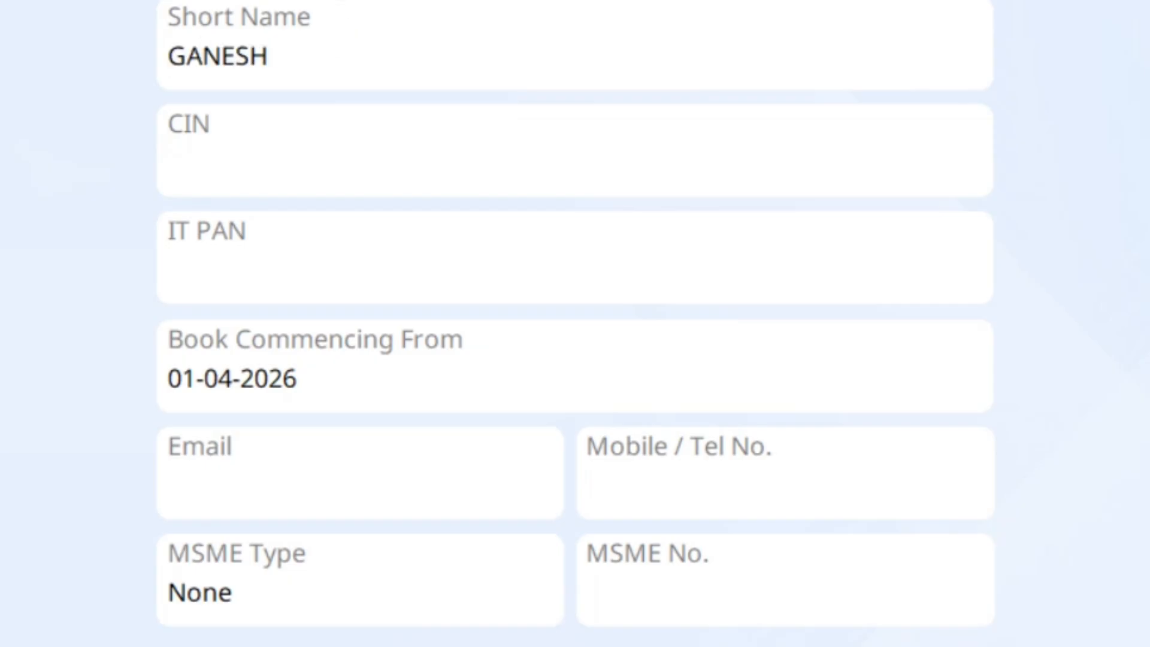
pyautogui.press('Tab')
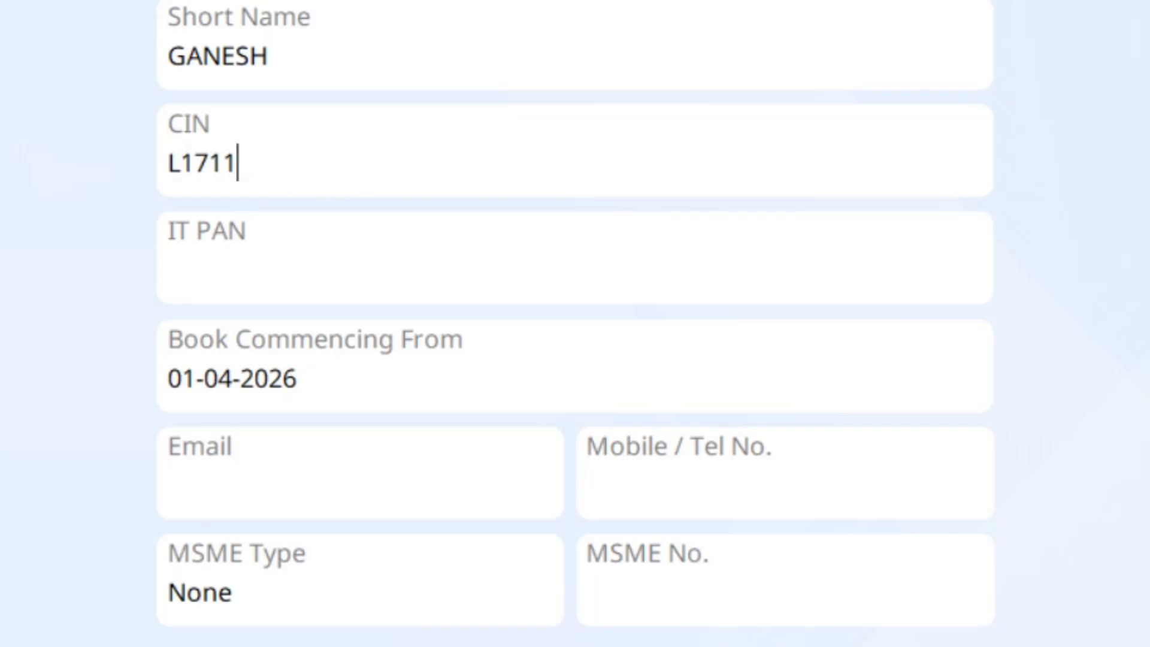
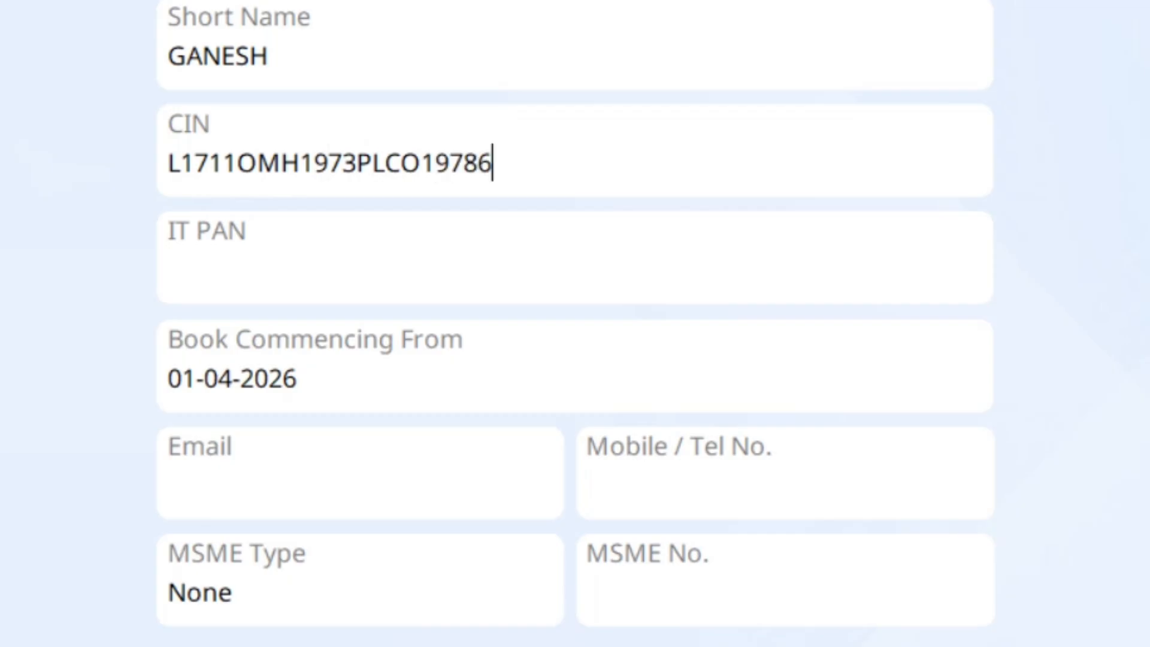
pyautogui.press('Return')
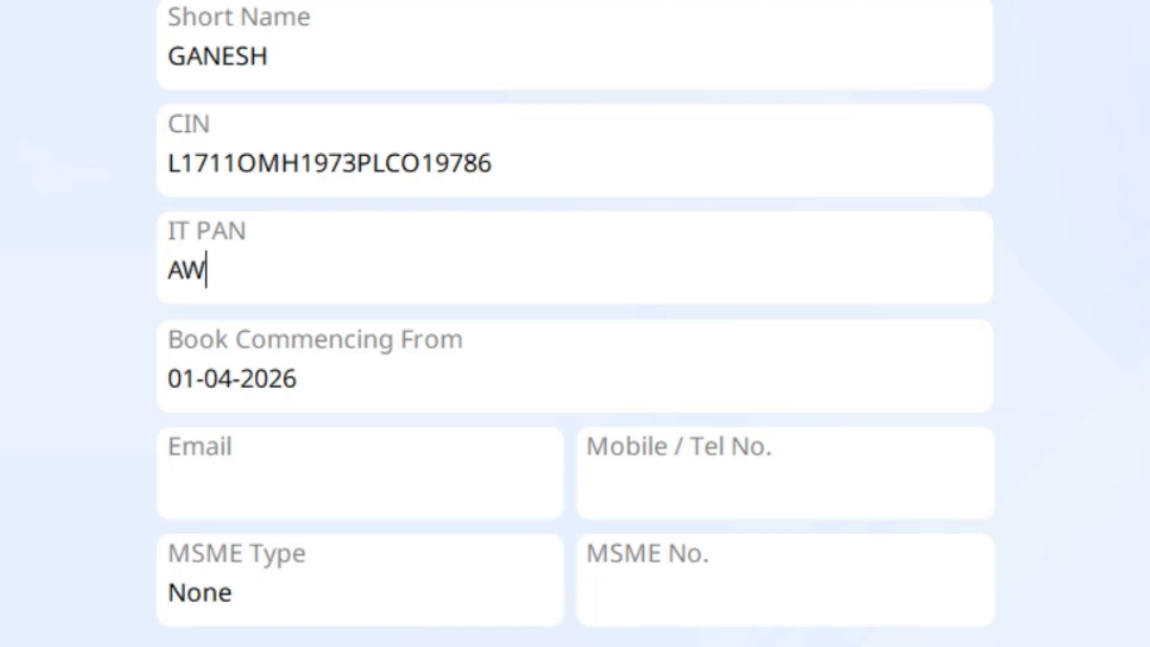
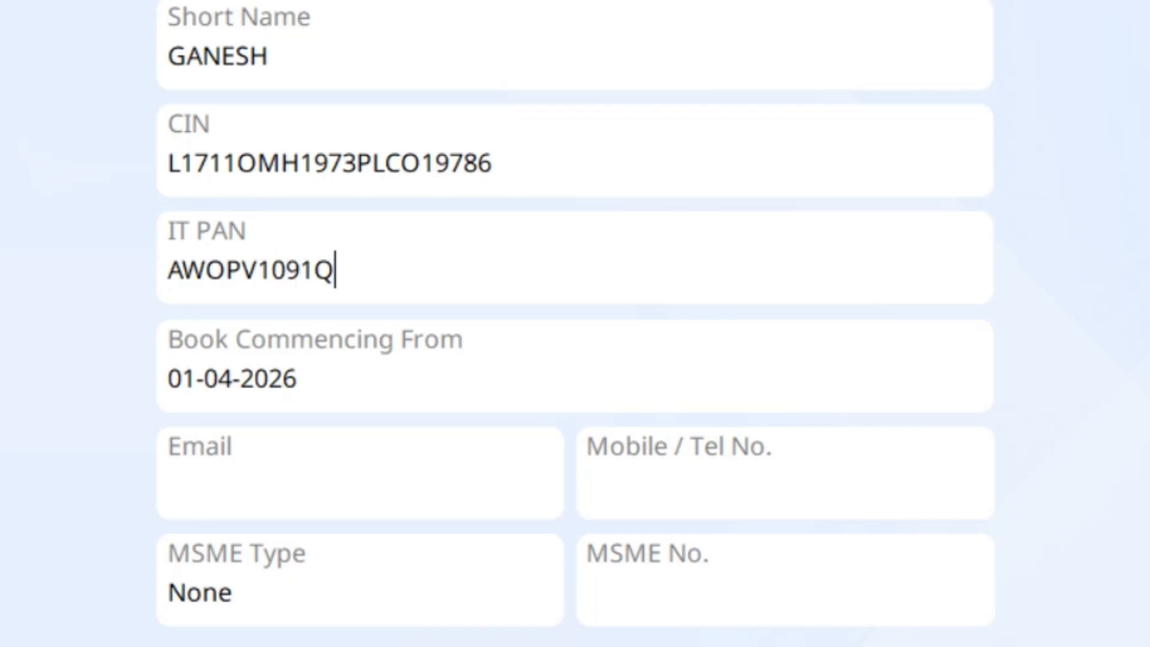
# Step: Complete the IT PAN, then enter the company's e-mail address and mobile number
pyautogui.press('Return')
pyautogui.click(169, 485)
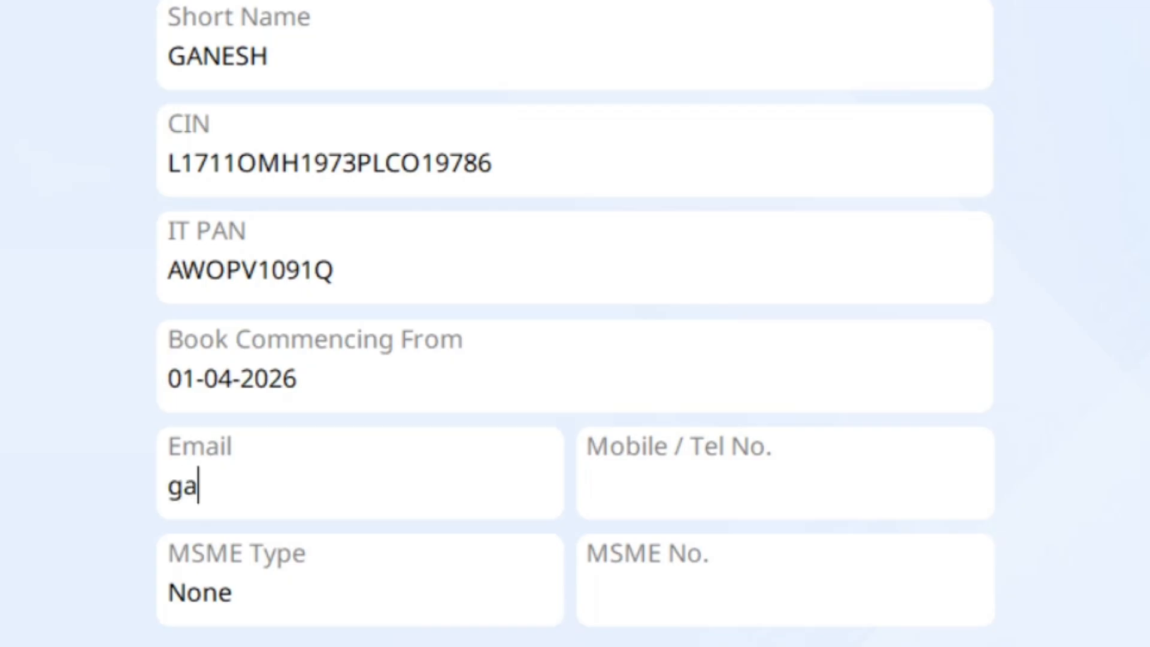
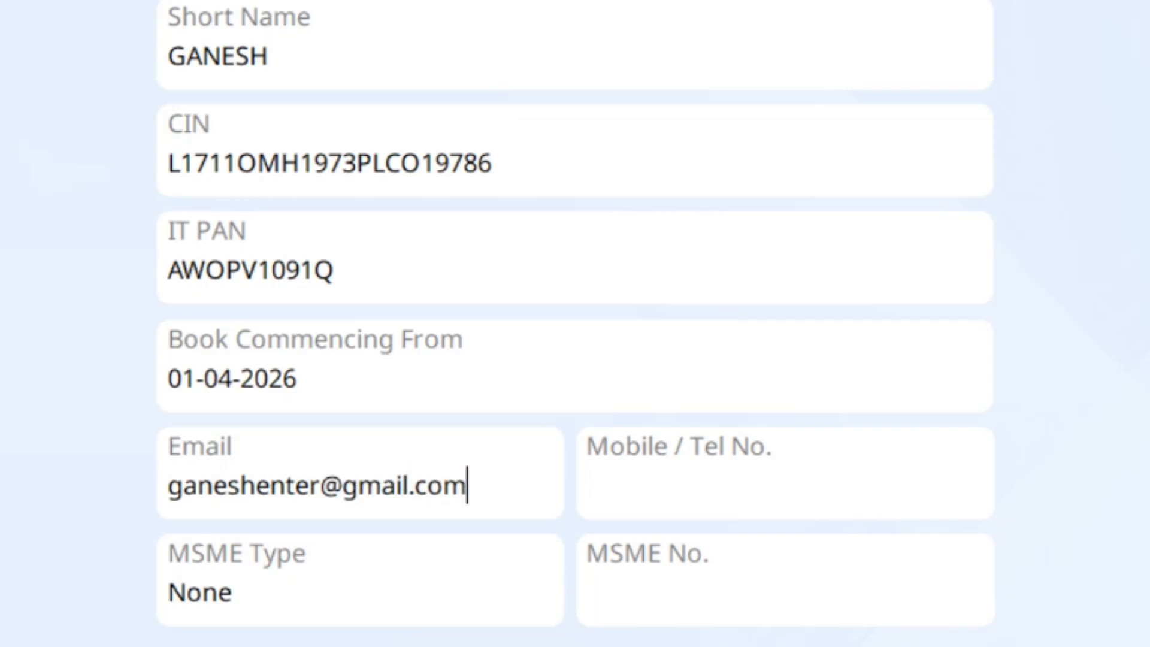
pyautogui.press('Tab')
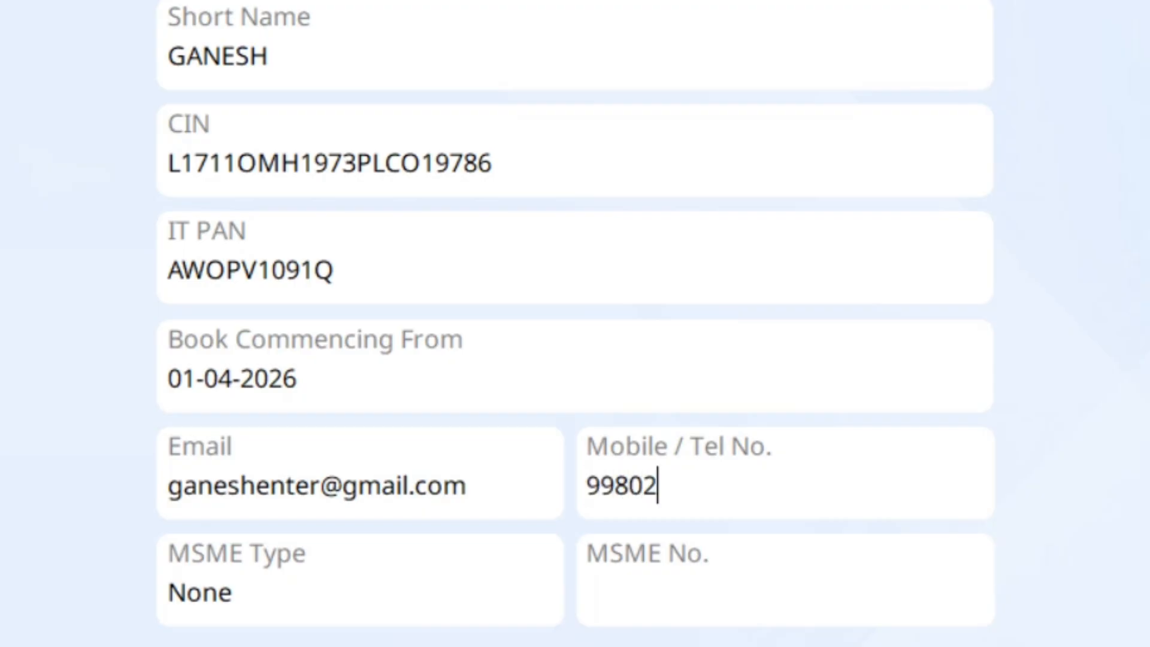
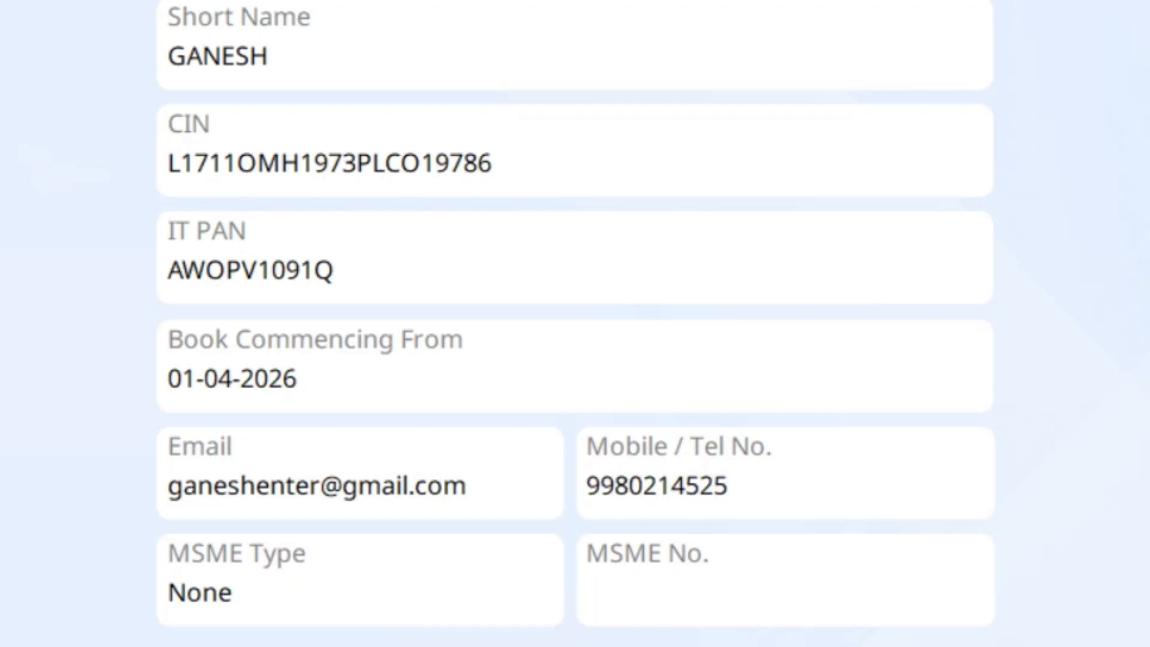
pyautogui.press('Tab')
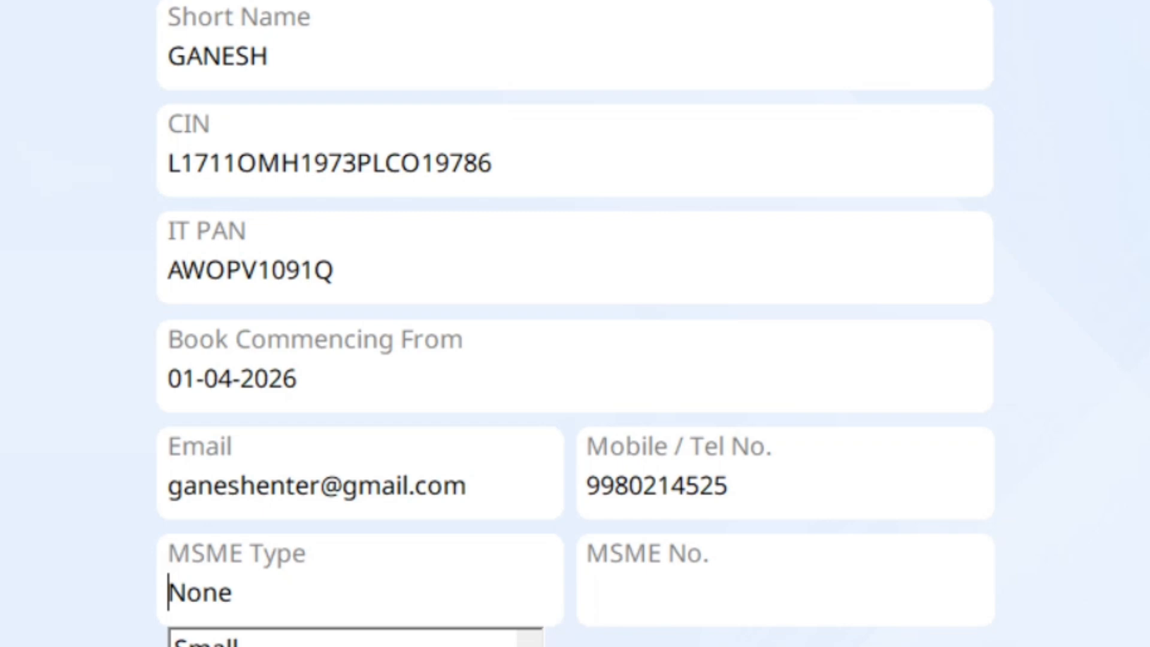
# Step: Choose Medium as MSME type, leave More Details and create GANESH ENTERPRISES
pyautogui.press('Return')
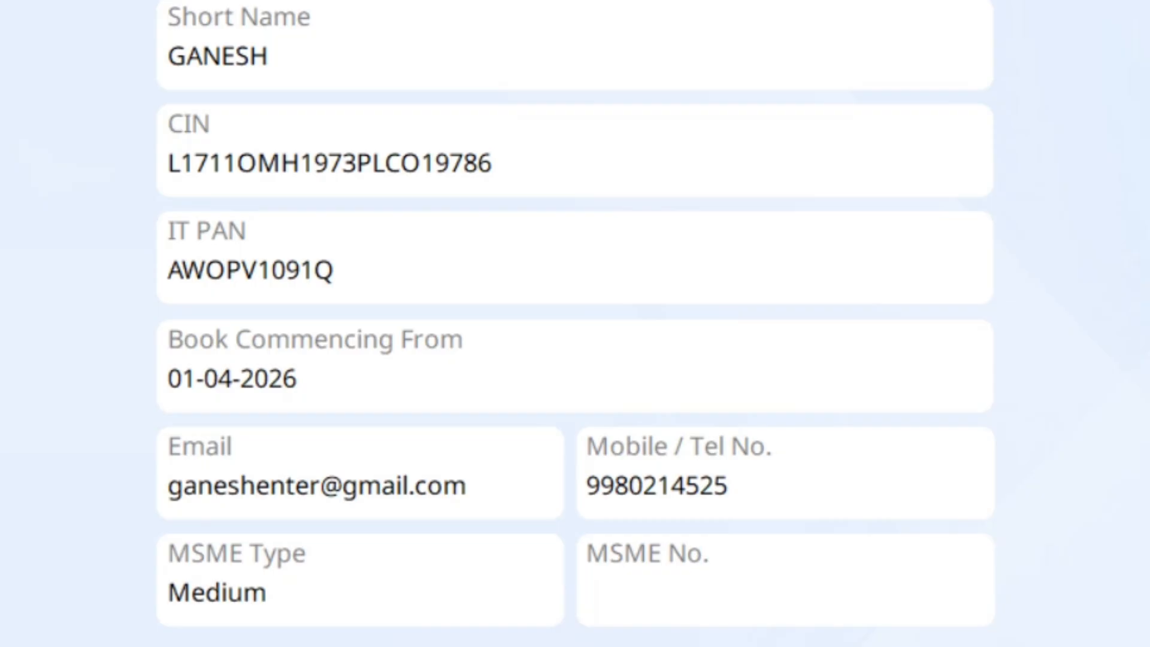
pyautogui.press('Return')
pyautogui.press('Tab')
pyautogui.press('Return')
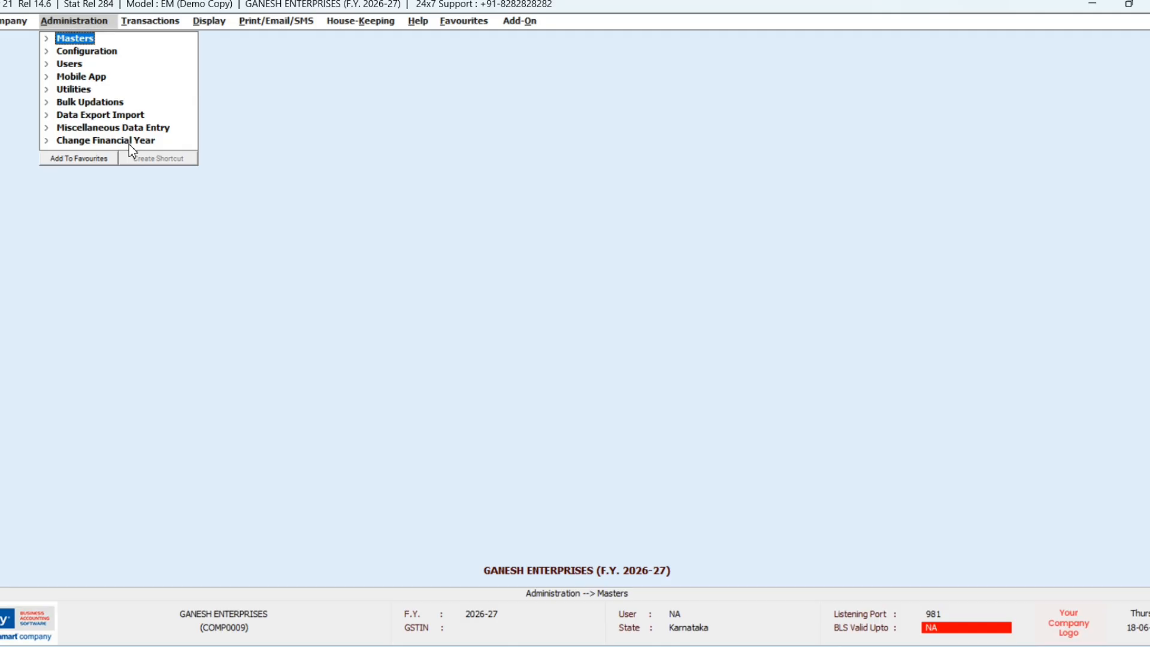
# Step: Browse the Administration masters from Account Group down to Configuration, then move to Transactions
pyautogui.click(107, 37)
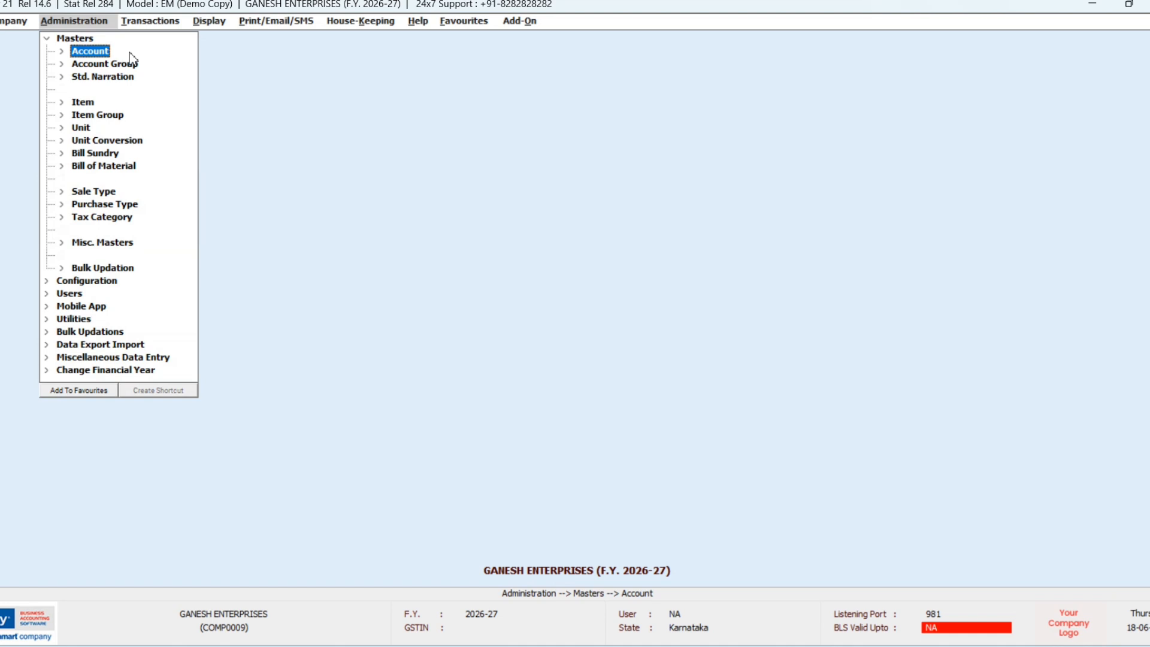
pyautogui.click(132, 62)
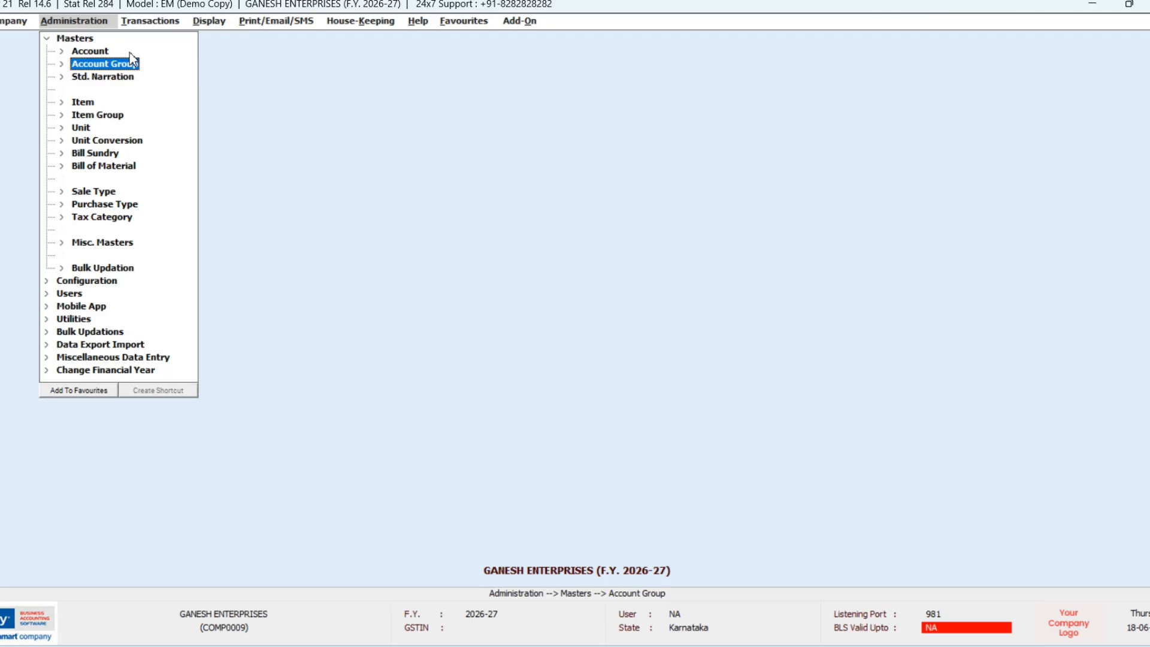
pyautogui.press('Down')
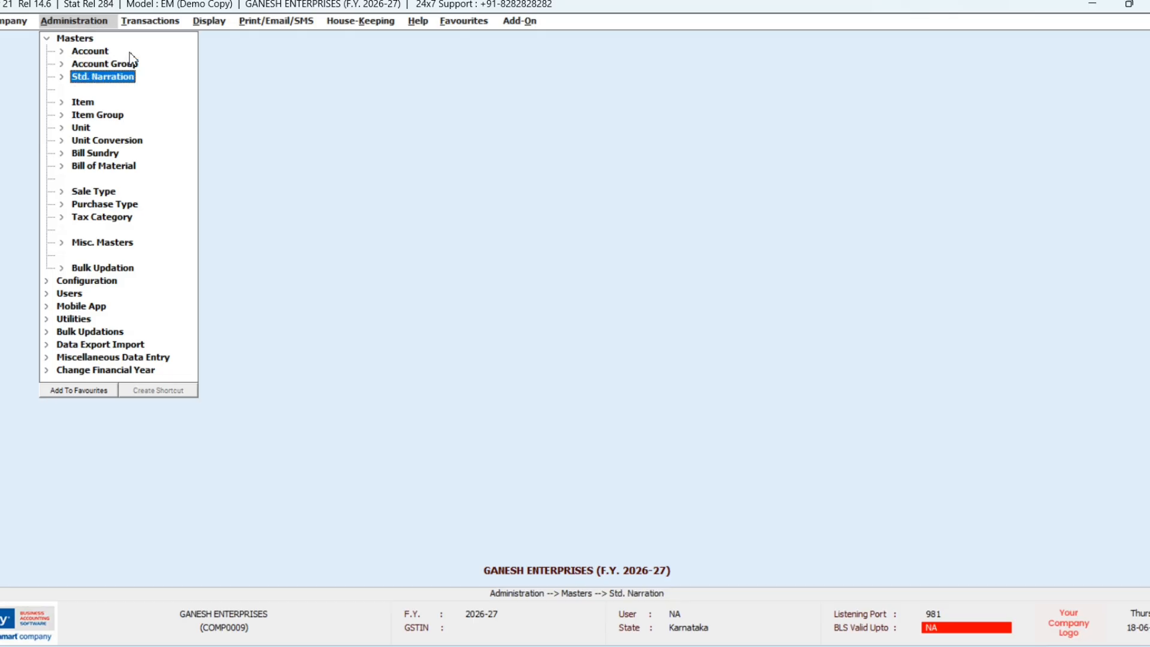
pyautogui.press('Down')
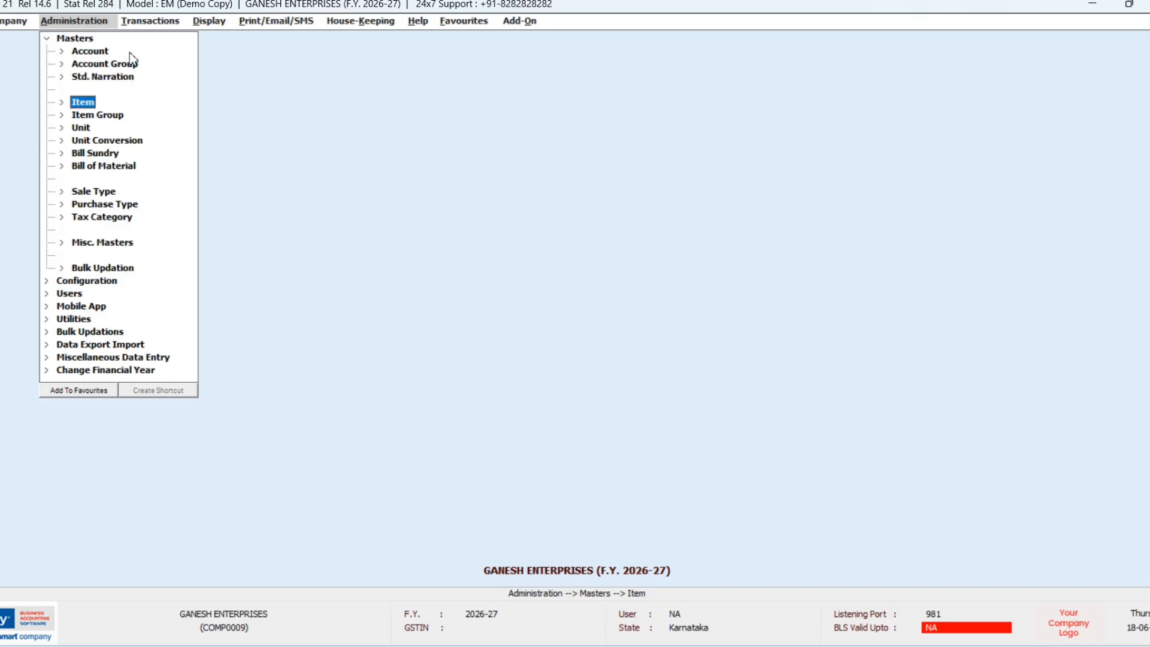
pyautogui.press('Down')
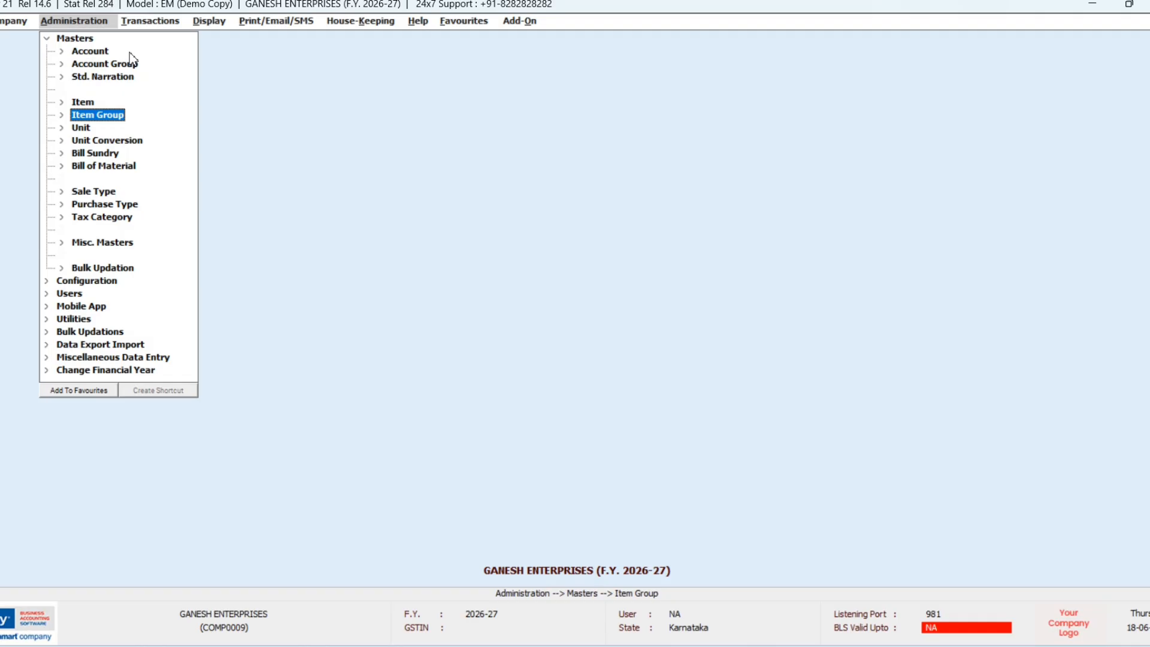
pyautogui.press('Down')
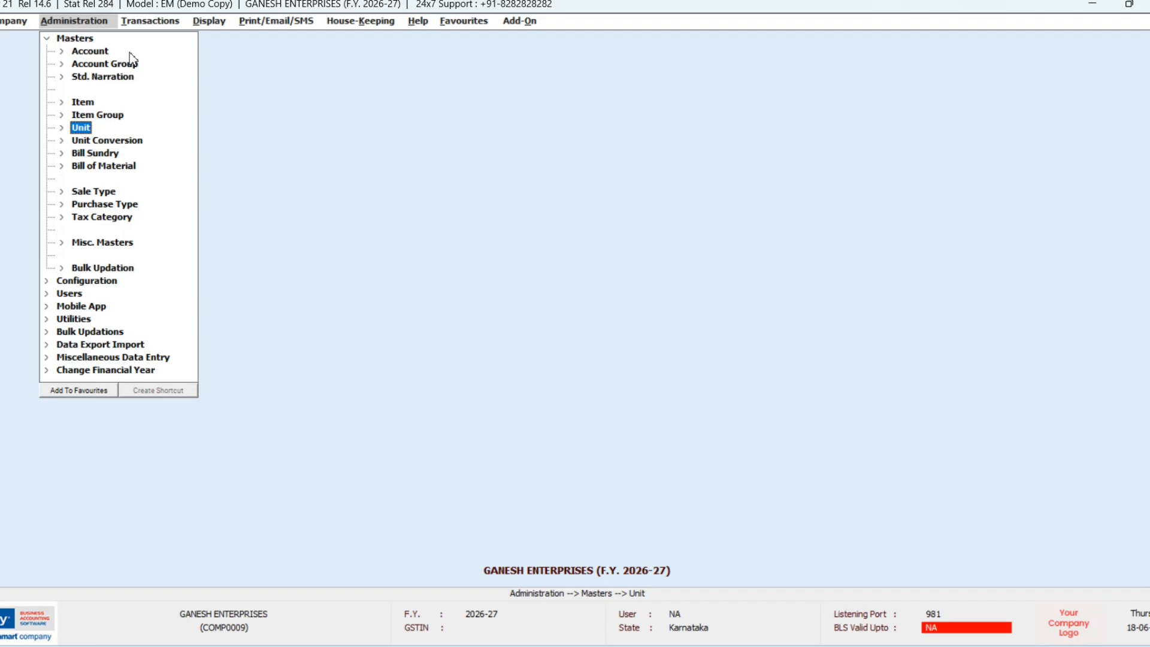
pyautogui.press('Down')
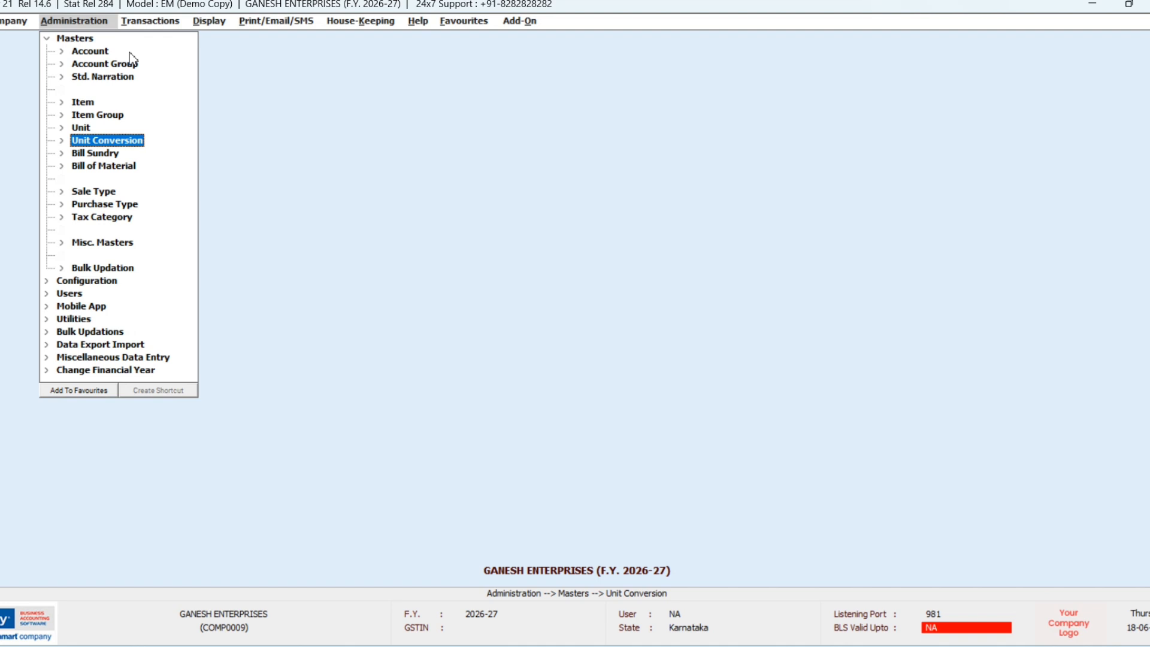
pyautogui.press('Down')
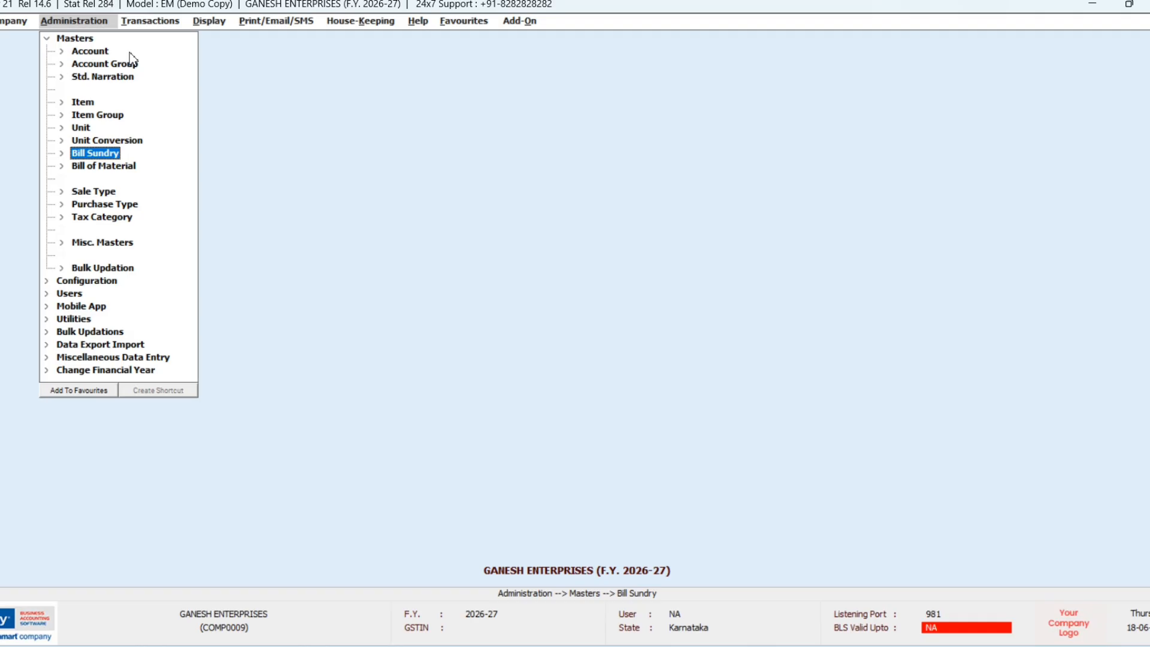
pyautogui.press('Down')
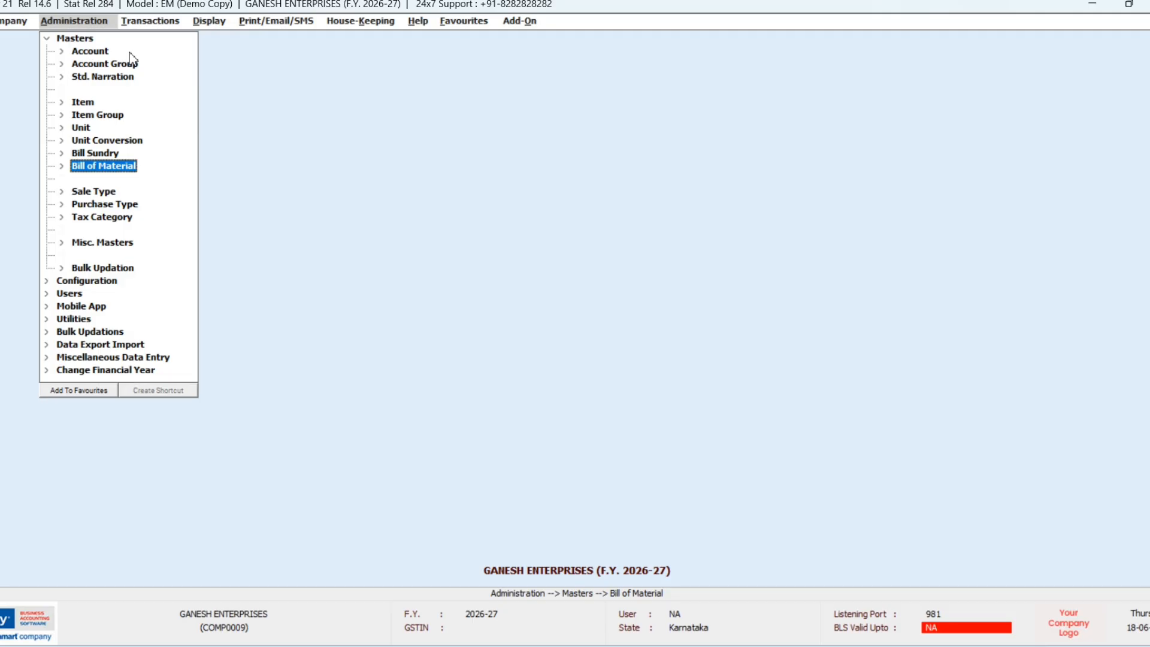
pyautogui.press('Down')
pyautogui.press('Down')
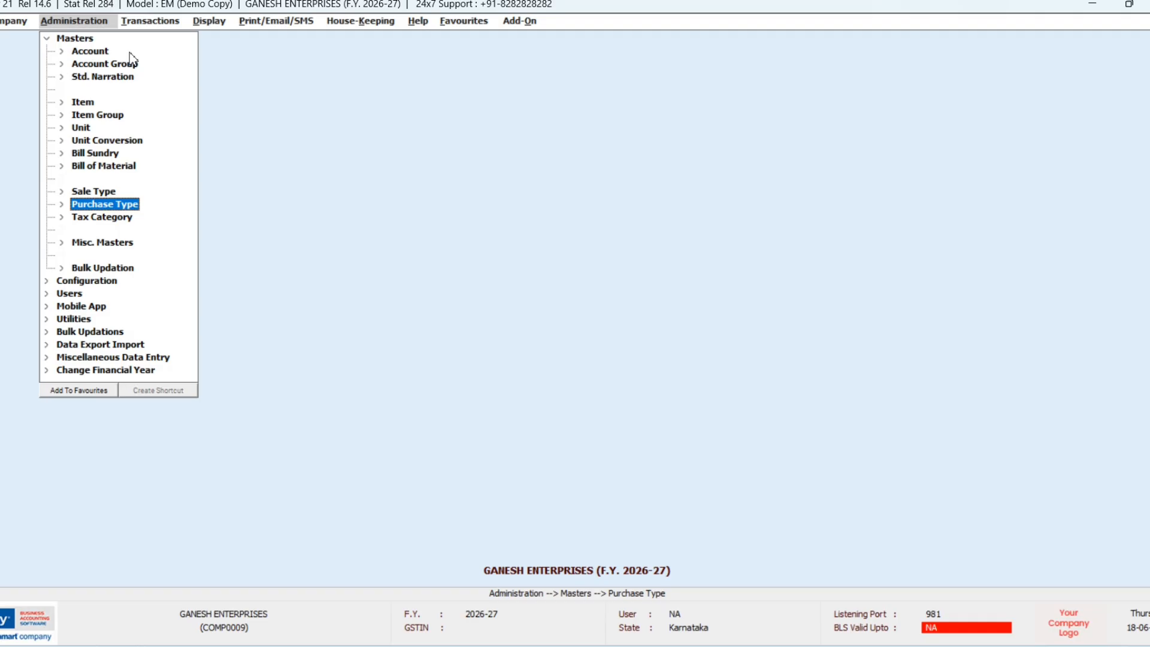
pyautogui.press('Down')
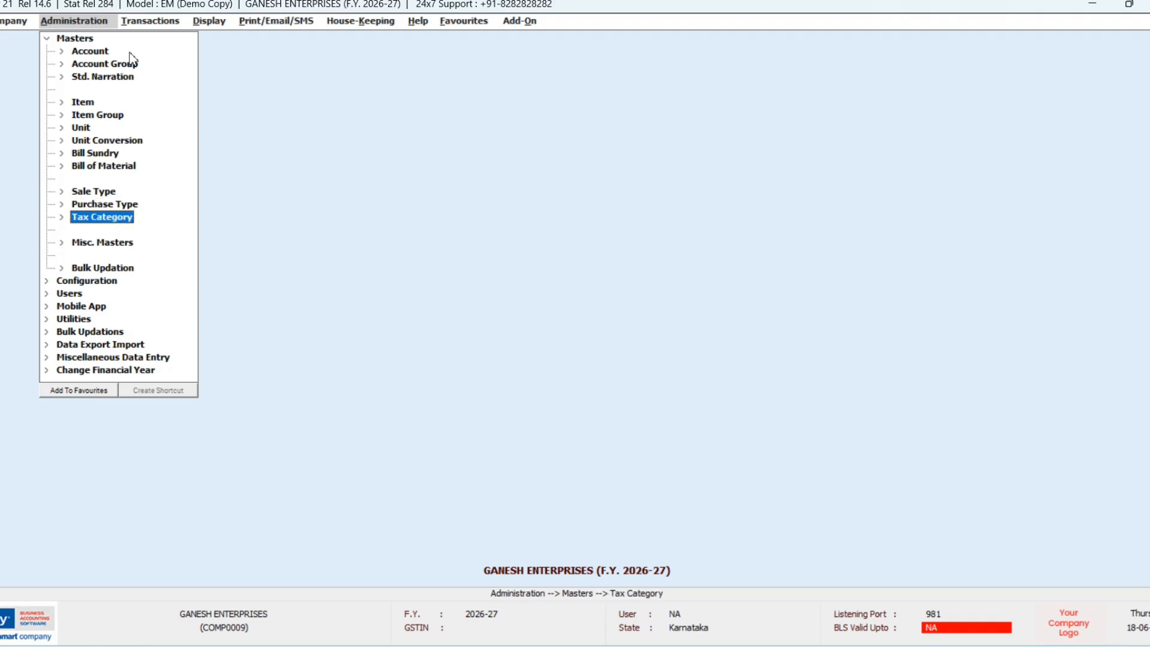
pyautogui.press('Down')
pyautogui.press('Down')
pyautogui.press('Down')
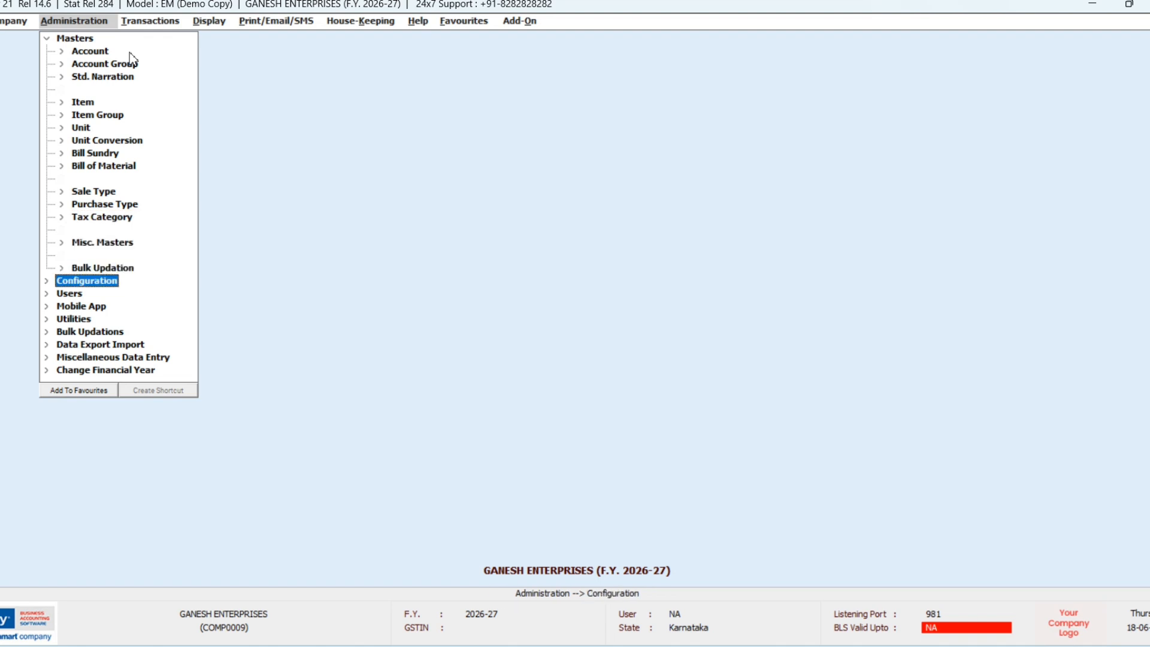
pyautogui.press('Right')
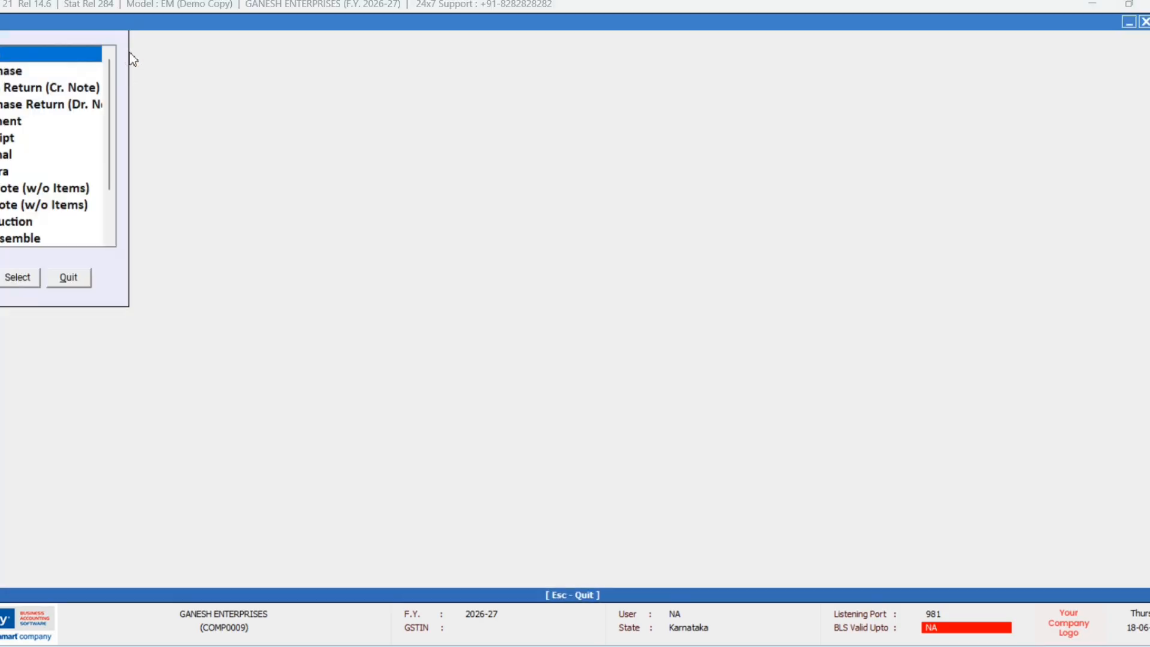
# Step: Move down the voucher-type list from Purchase through Contra and the note types to Stock Journal
pyautogui.press('Down')
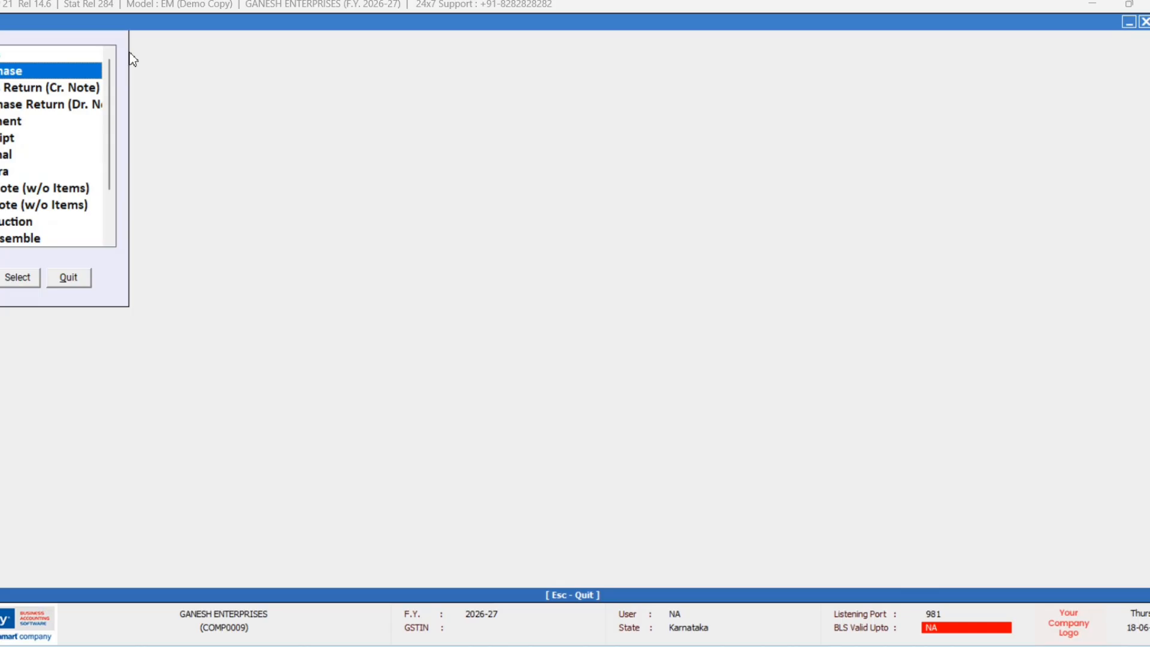
pyautogui.press('Down')
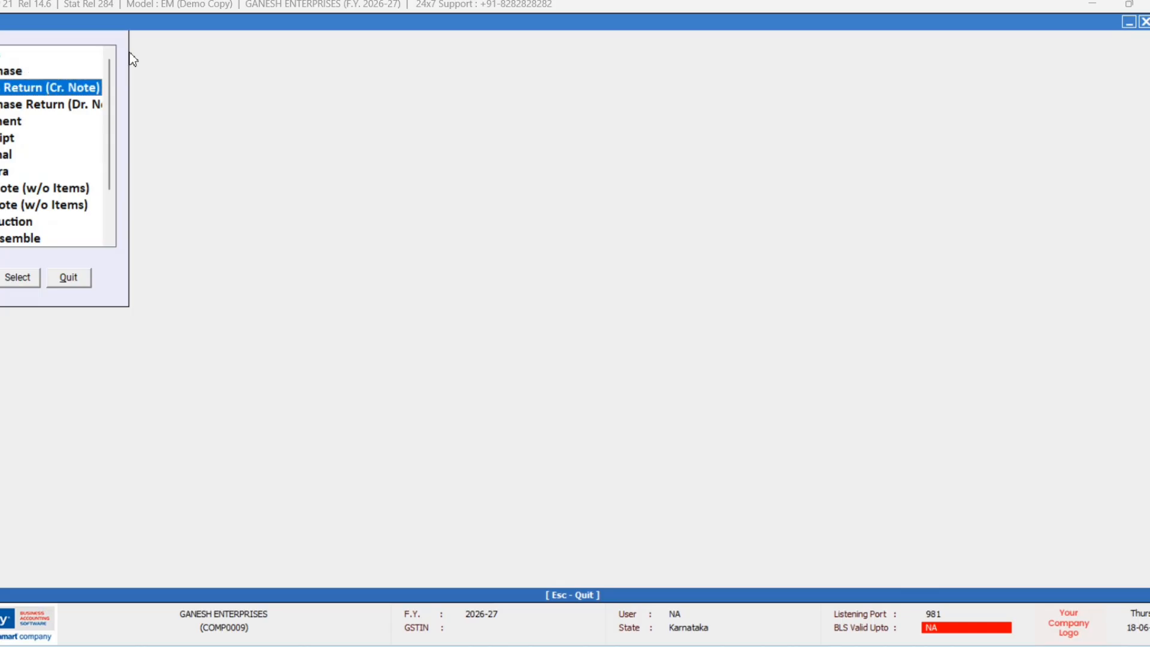
pyautogui.press('Down')
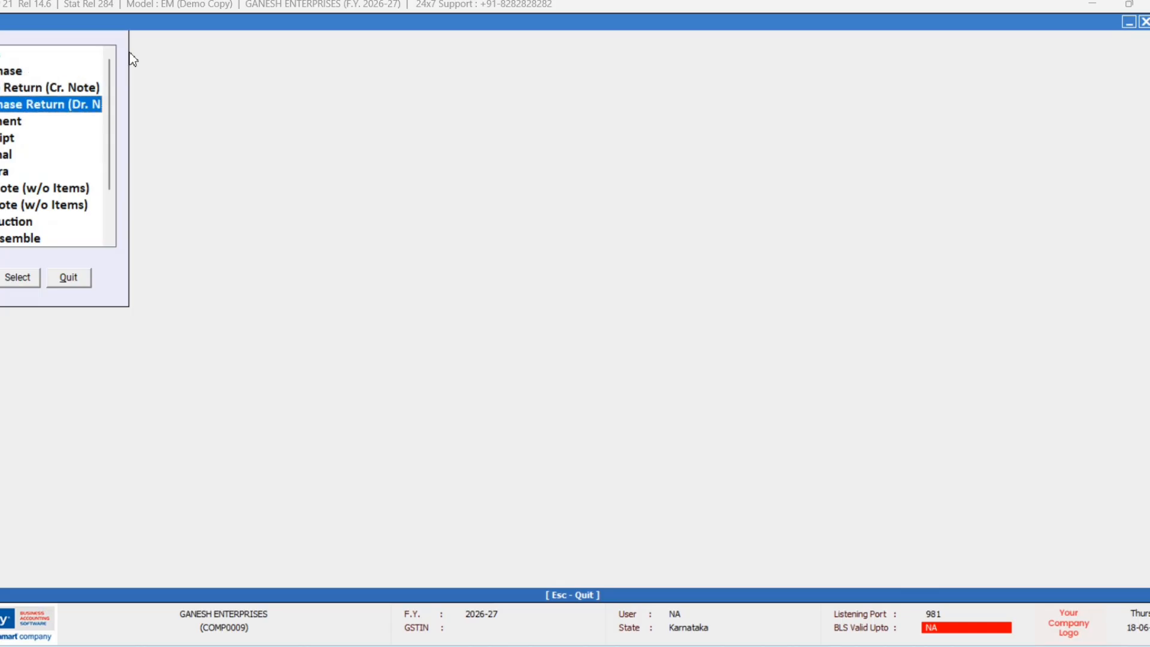
pyautogui.press('Down')
pyautogui.press('Down')
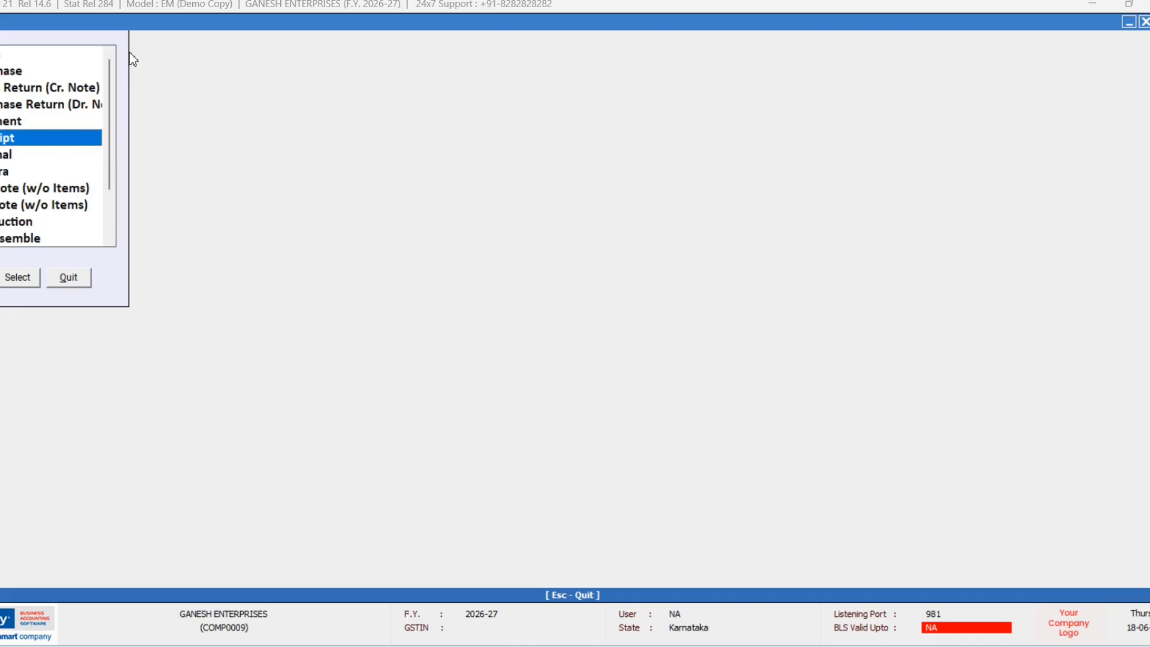
pyautogui.press('Down')
pyautogui.press('Down')
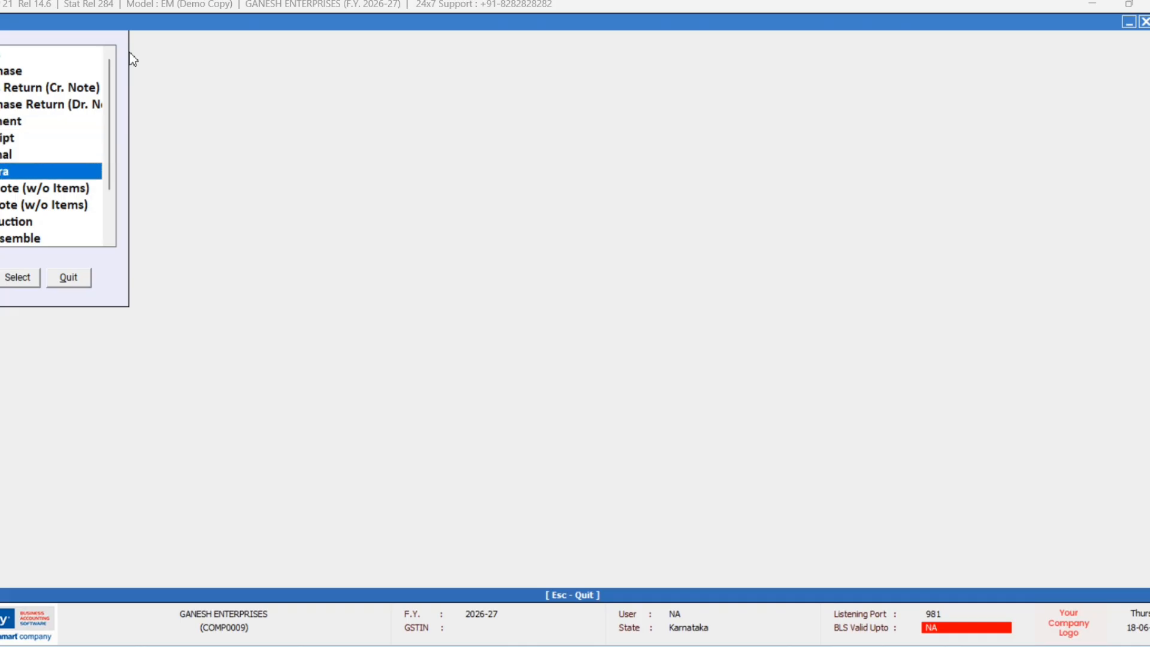
pyautogui.press('Down')
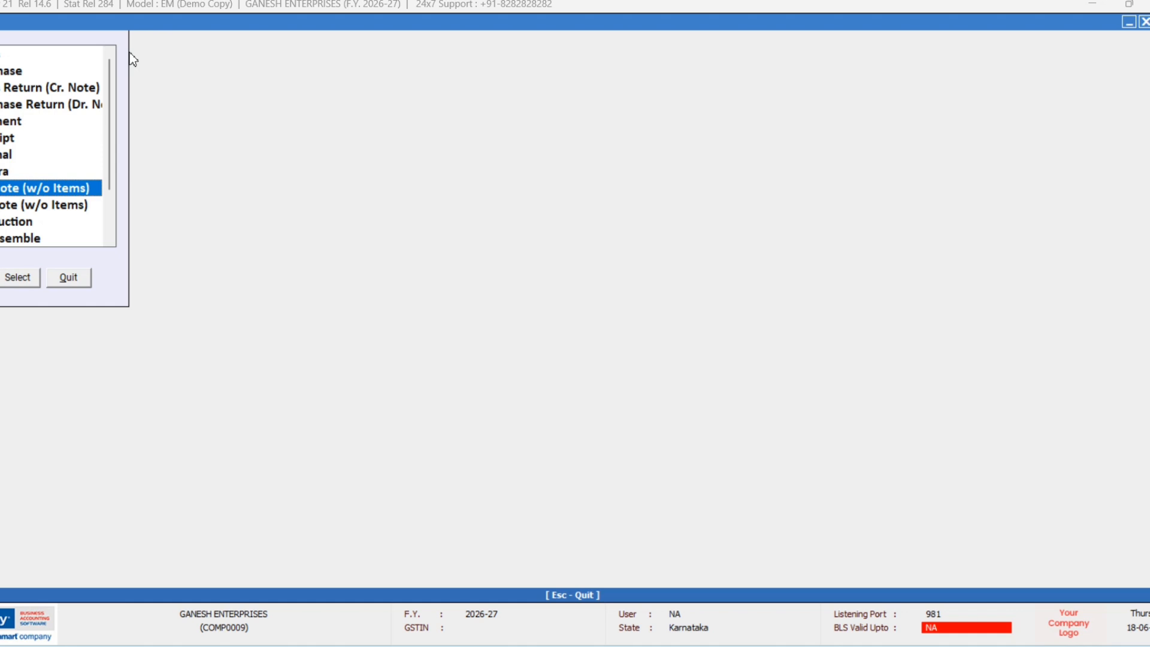
pyautogui.press('Down')
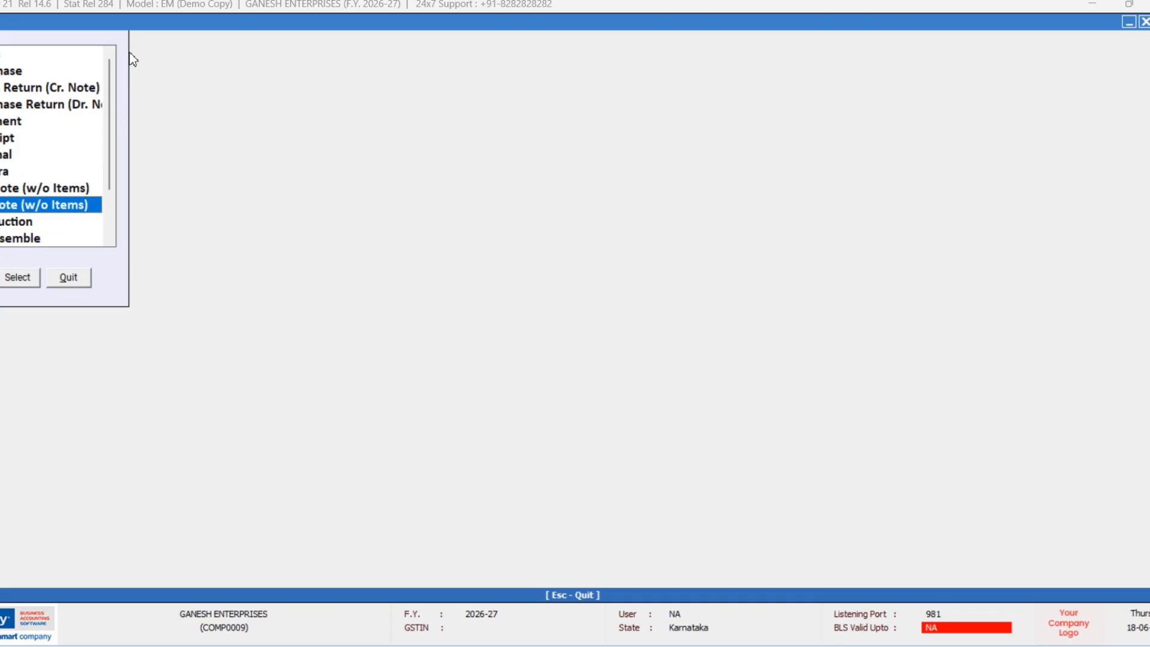
pyautogui.press('Up')
pyautogui.press('Down')
pyautogui.press('Down')
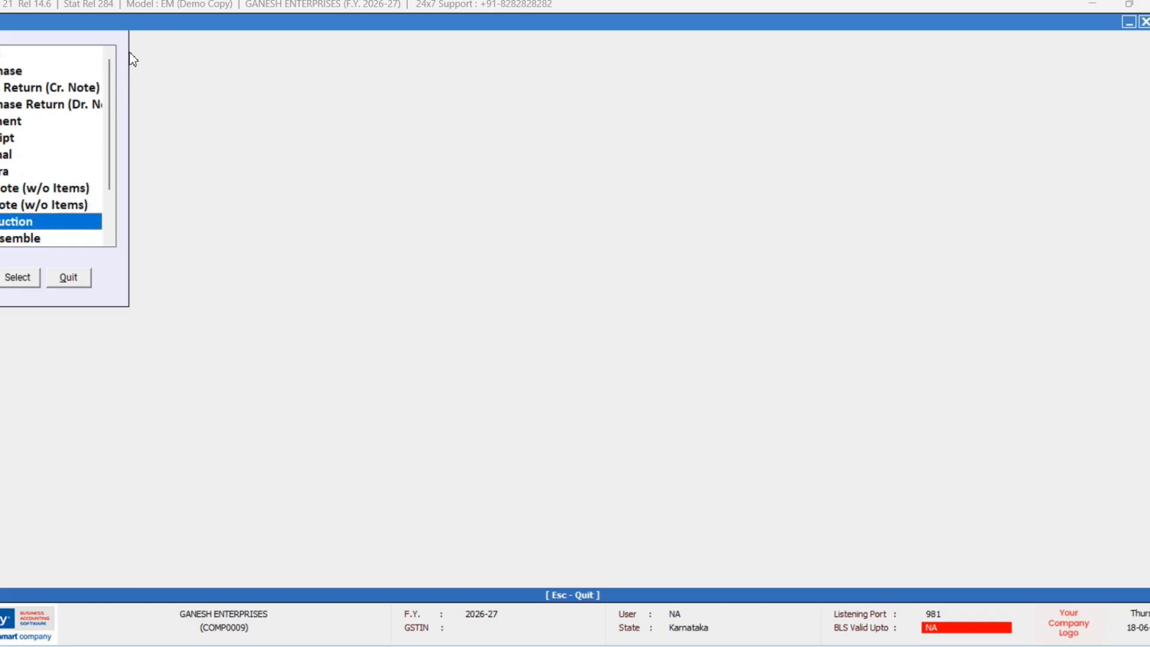
pyautogui.press('Down')
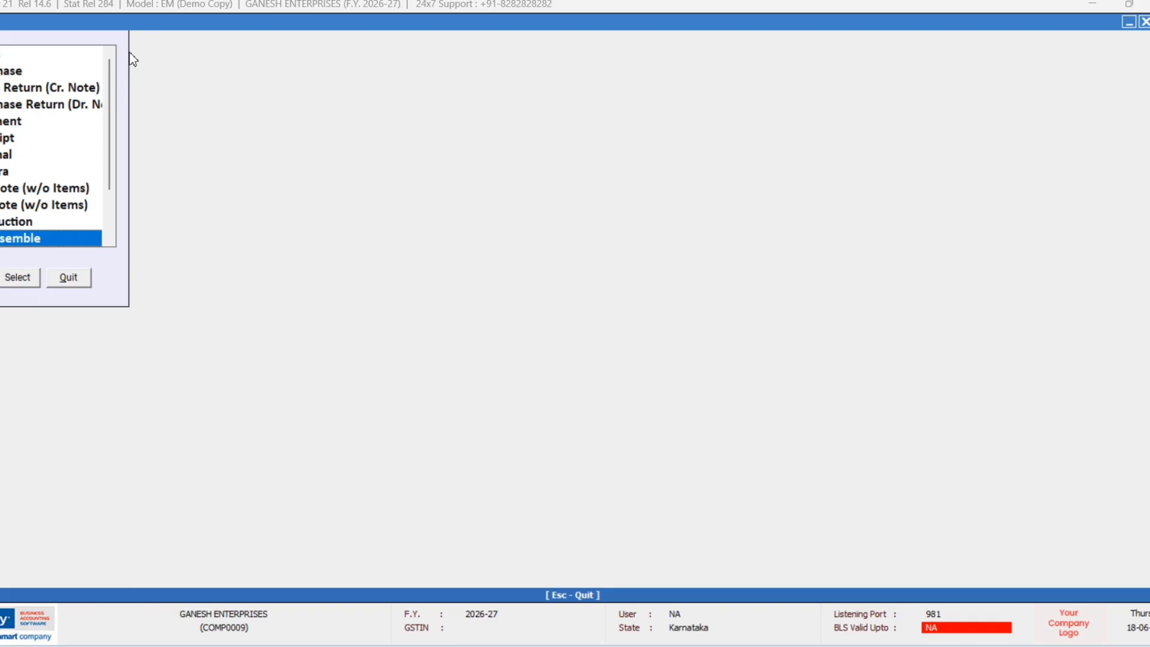
pyautogui.press('Down')
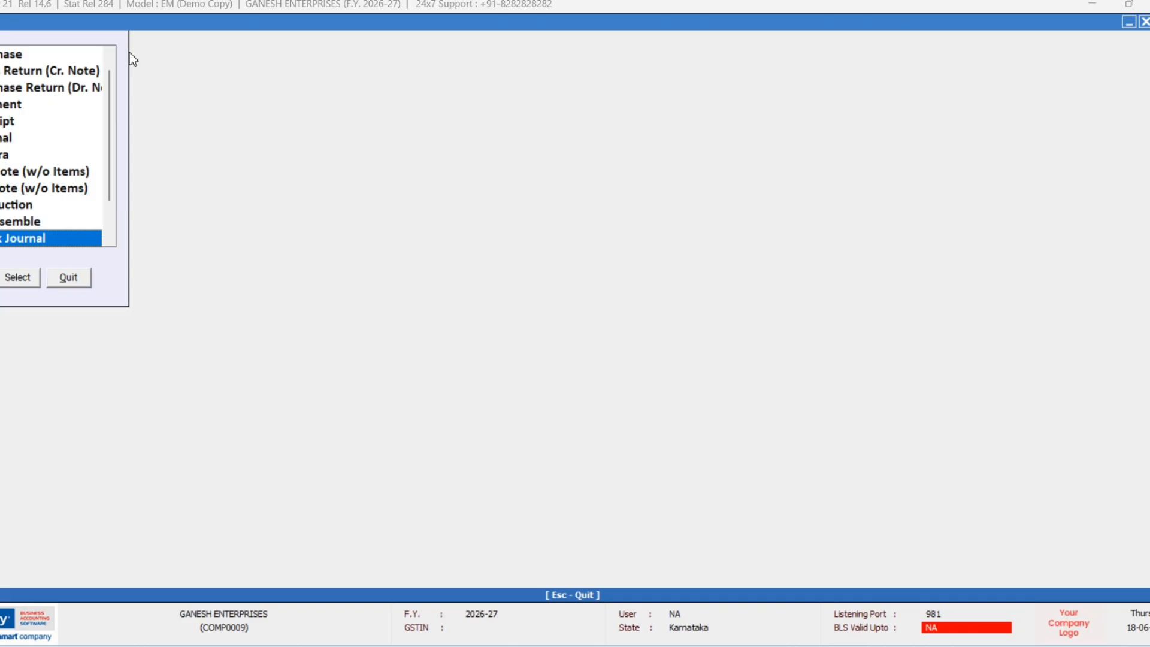
# Step: Open a new Stock Journal voucher and quit it without saving
pyautogui.press('Return')
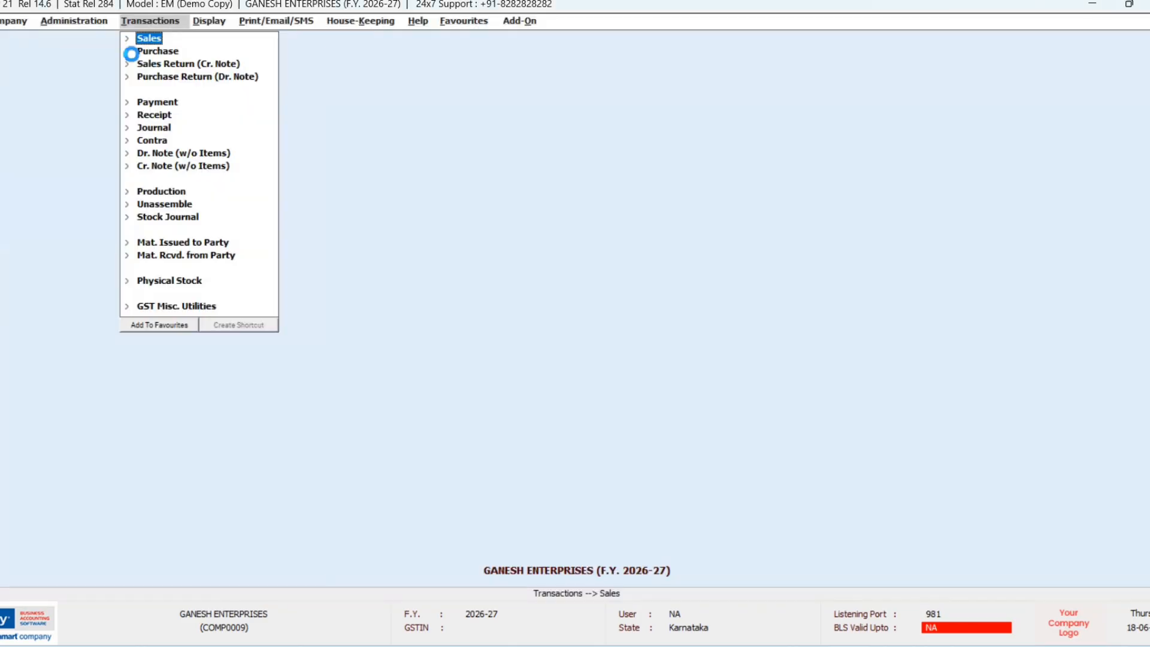
pyautogui.press('Escape')
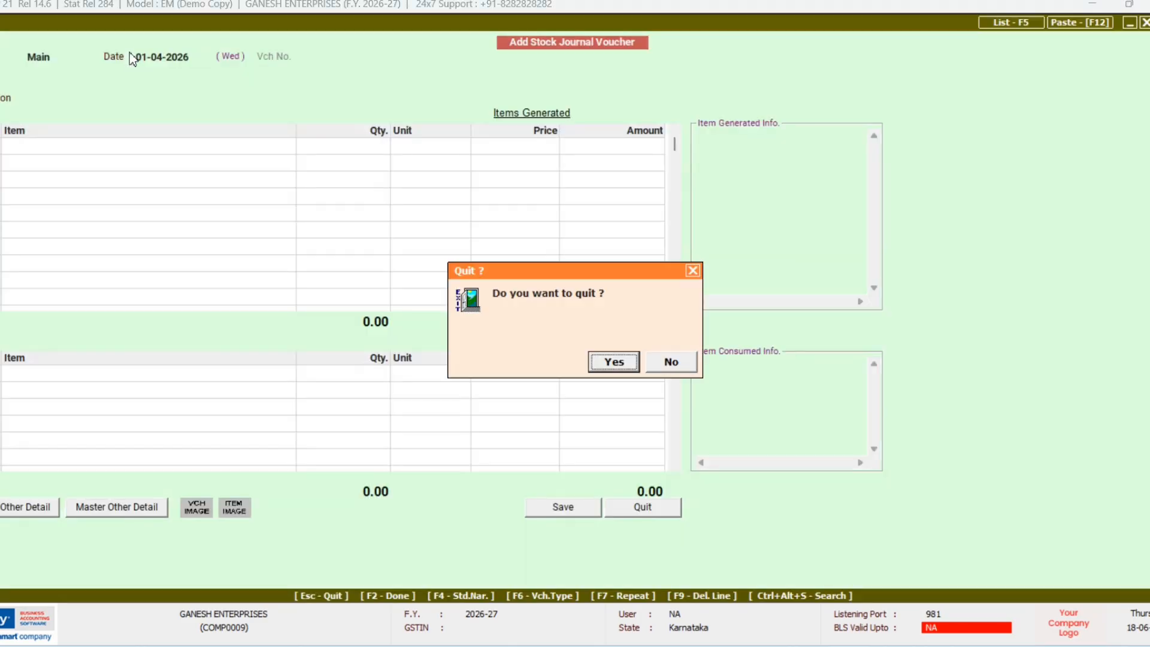
pyautogui.press('Return')
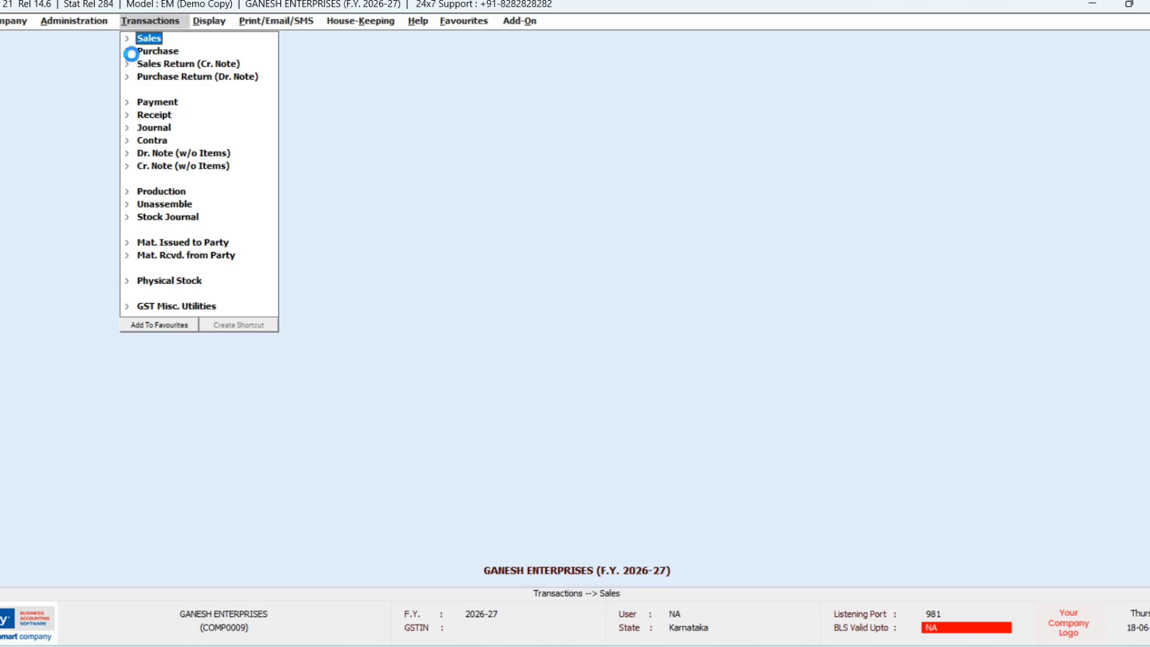
# Step: Browse the voucher types down to Physical Stock, close the list, and move to Display
pyautogui.hotkey('ctrl', 'F3')
pyautogui.press('Down')
pyautogui.press('Down')
pyautogui.press('Down')
pyautogui.press('Down')
pyautogui.press('Down')
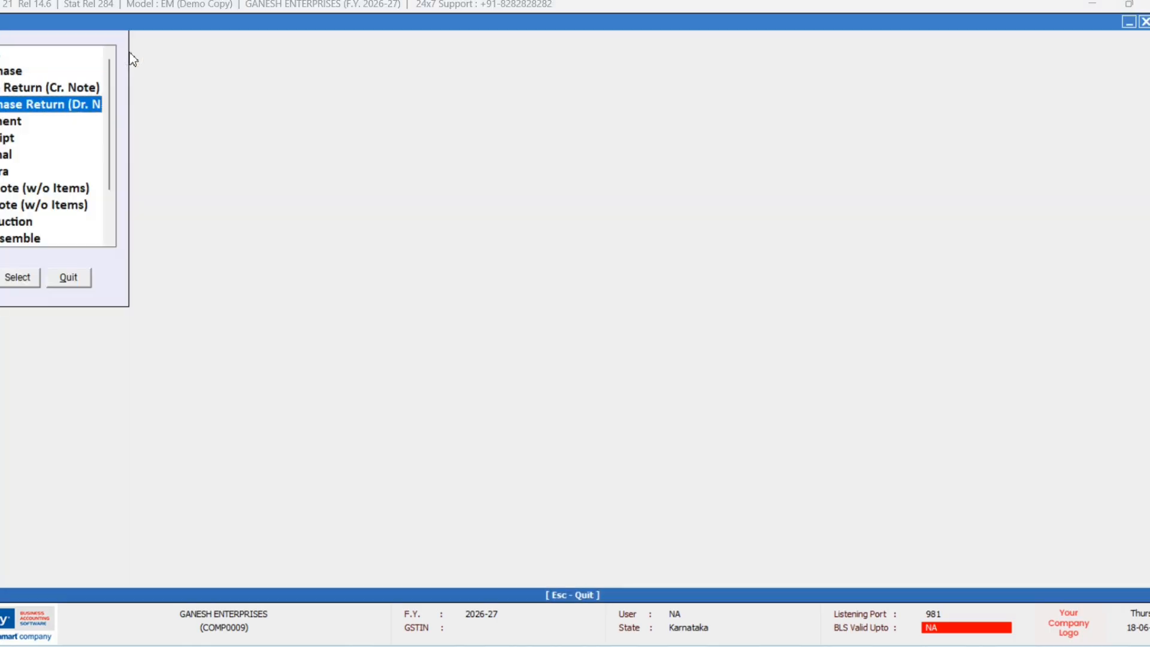
pyautogui.press('Down')
pyautogui.press('Down')
pyautogui.press('Down')
pyautogui.press('Down')
pyautogui.press('Down')
pyautogui.press('Down')
pyautogui.press('Down')
pyautogui.press('Down')
pyautogui.press('Down')
pyautogui.press('Down')
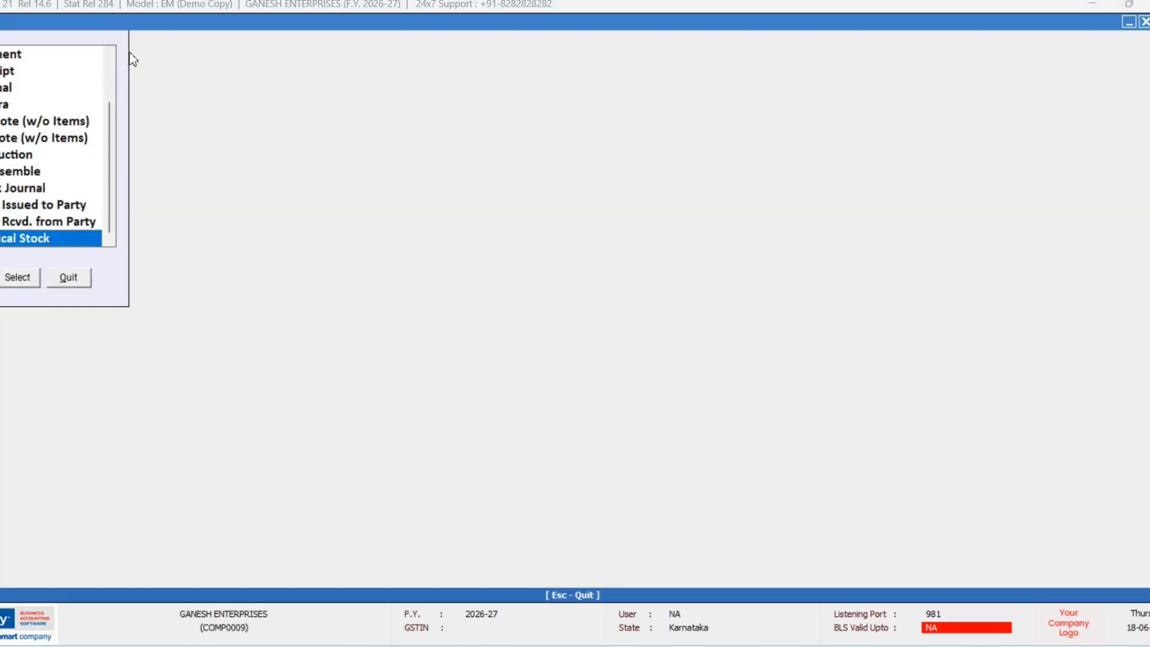
pyautogui.press('Up')
pyautogui.press('Up')
pyautogui.press('Up')
pyautogui.press('Down')
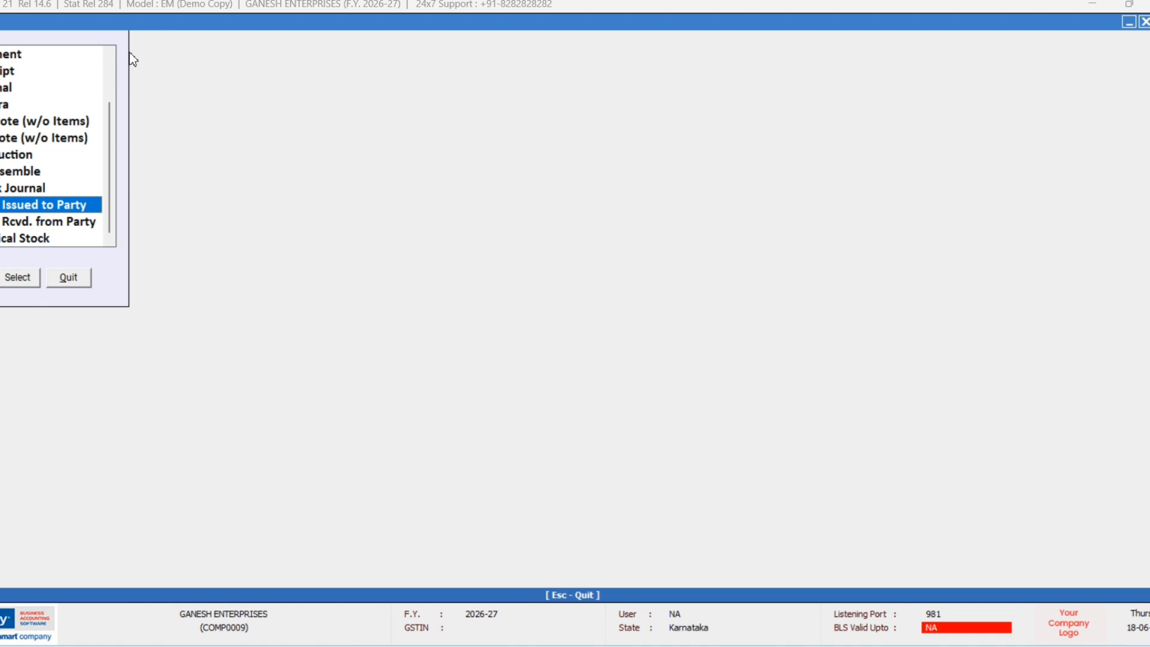
pyautogui.press('Down')
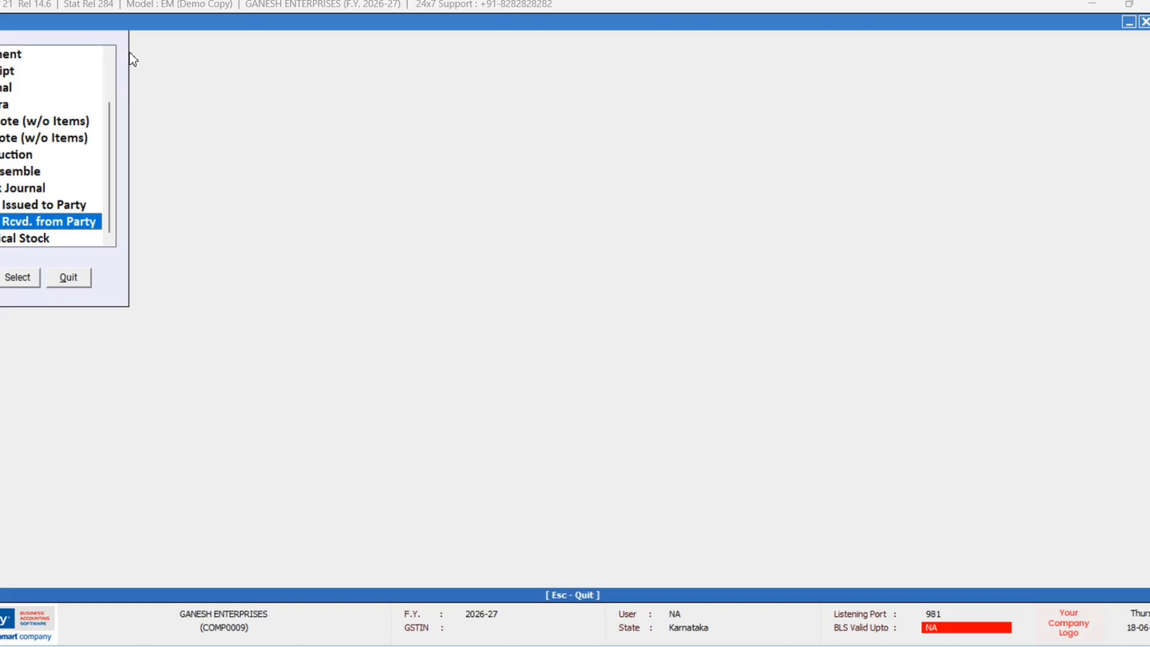
pyautogui.press('Down')
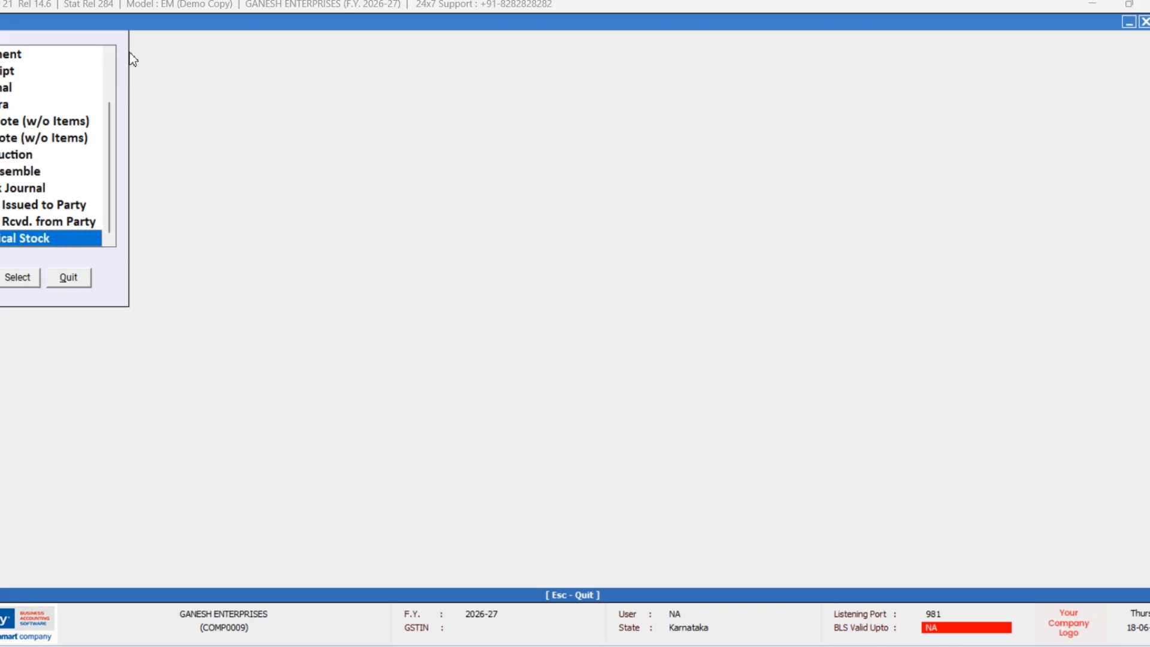
pyautogui.press('Escape')
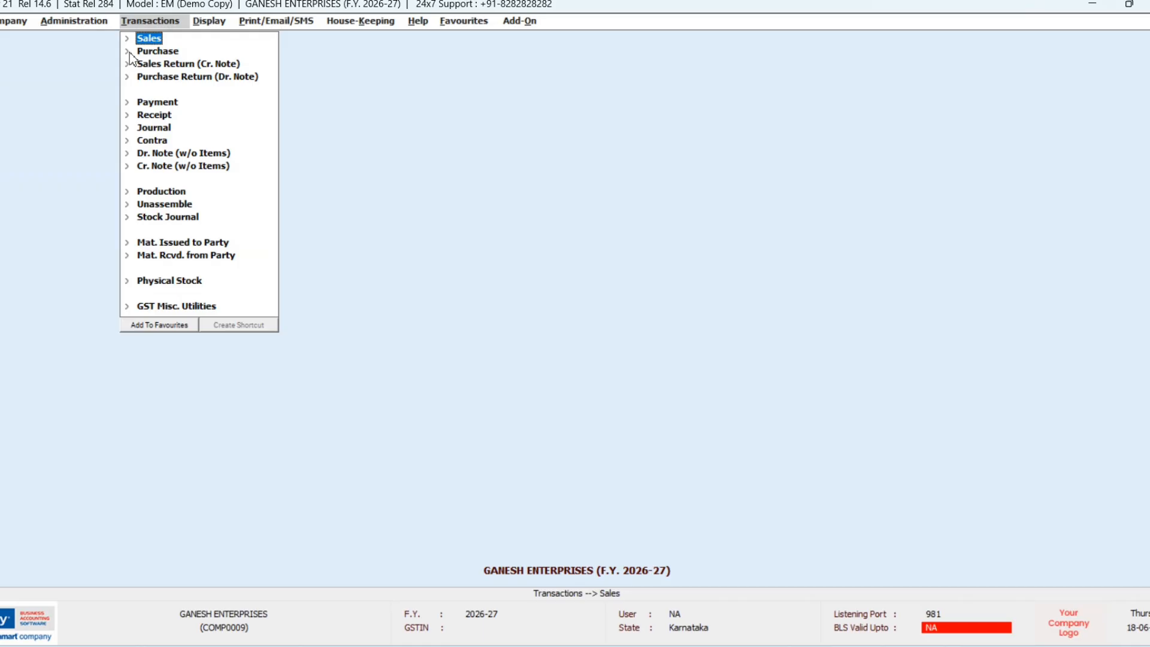
pyautogui.press('Right')
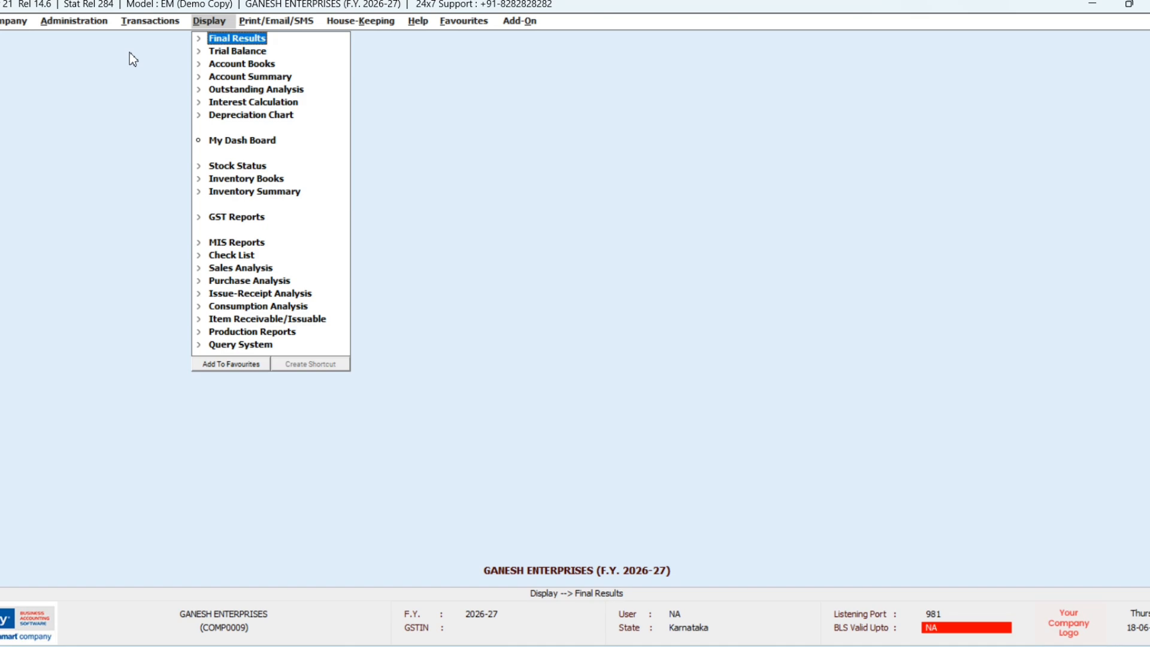
# Step: Expand Account Books and Account Summary, then collapse Account Summary and reach Outstanding Analysis
pyautogui.press('Down')
pyautogui.press('Down')
pyautogui.press('Right')
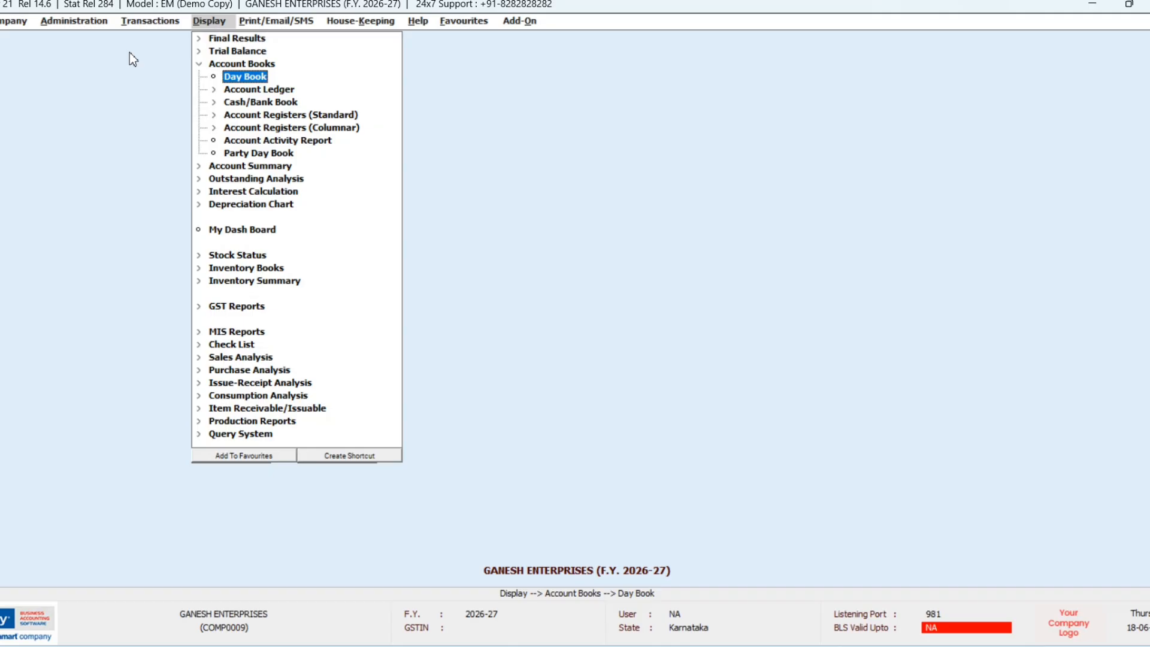
pyautogui.press('Down')
pyautogui.press('Down')
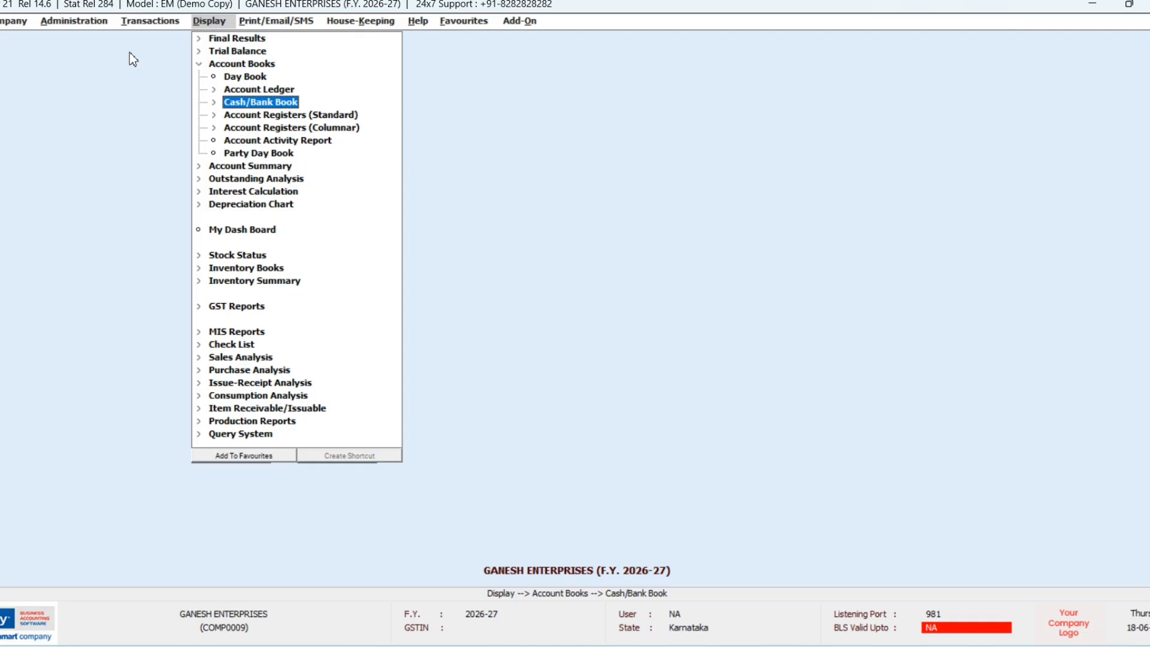
pyautogui.press('Down')
pyautogui.press('Down')
pyautogui.press('Down')
pyautogui.press('Down')
pyautogui.press('Down')
pyautogui.press('Right')
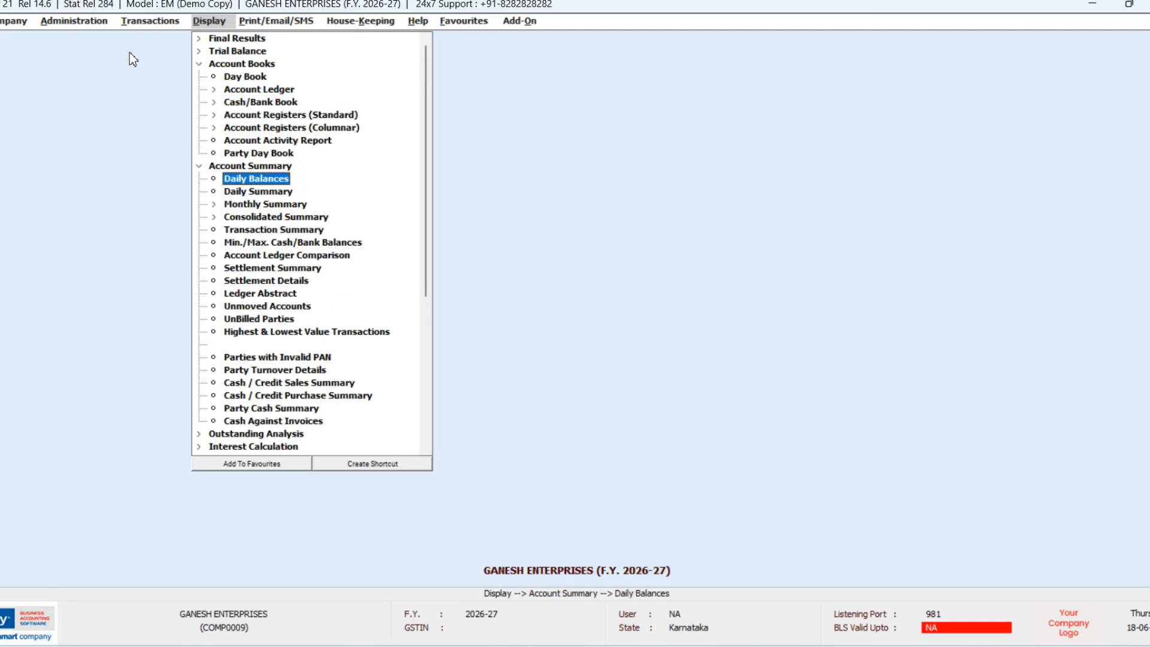
pyautogui.press('Down')
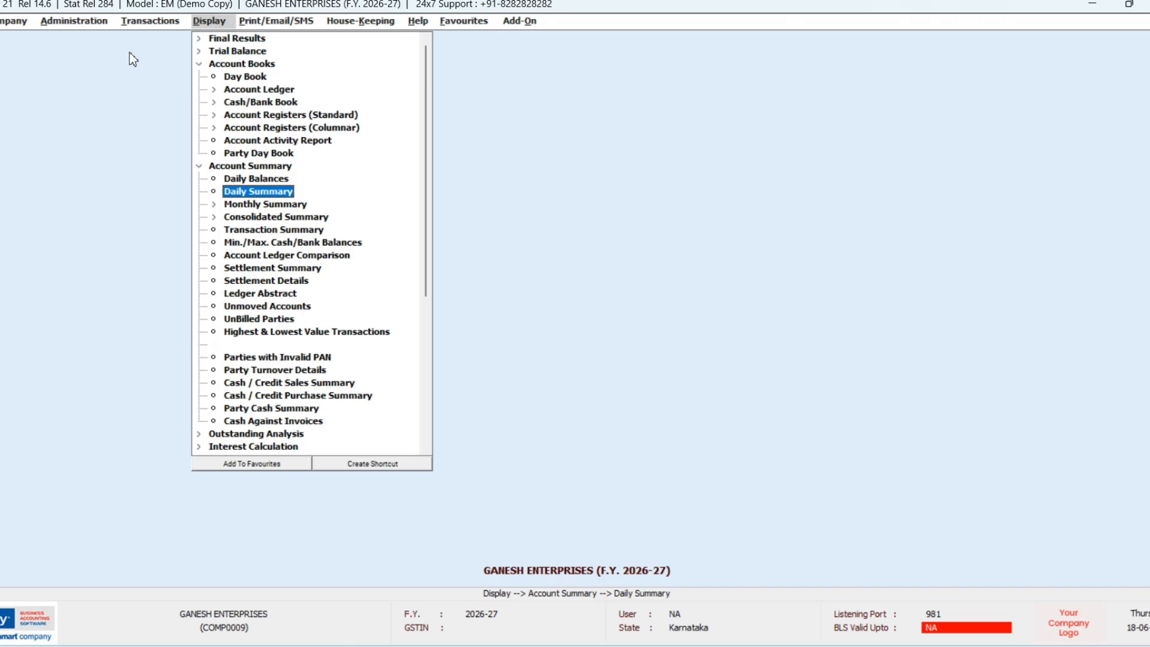
pyautogui.press('Down')
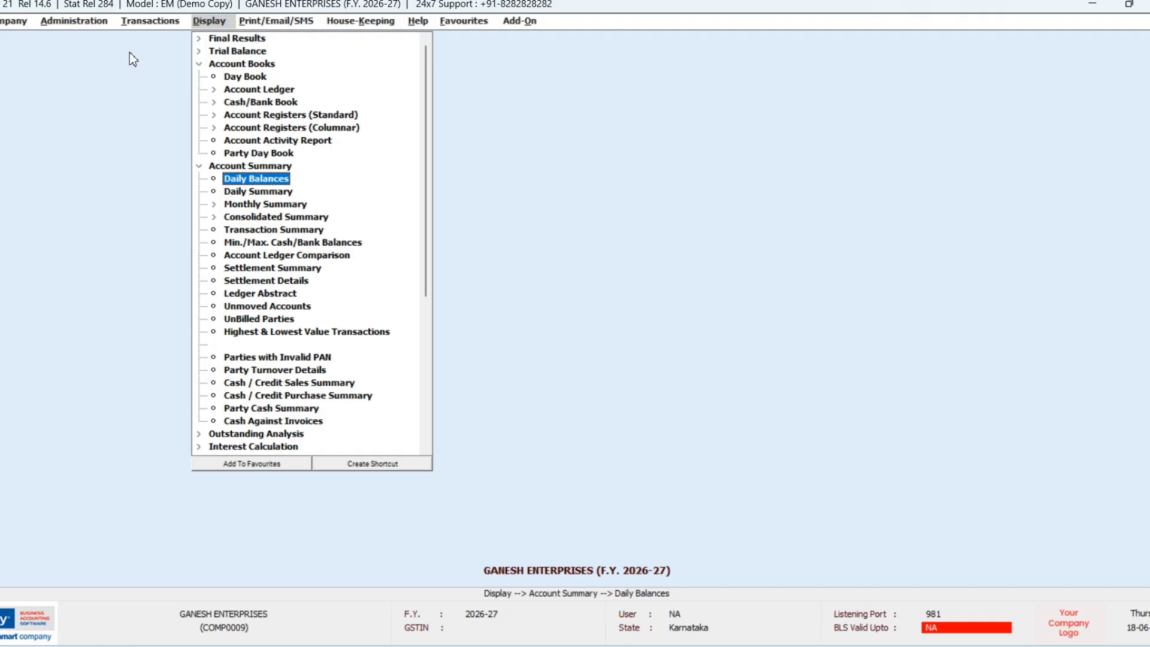
pyautogui.press('Down')
pyautogui.press('Down')
pyautogui.press('Down')
pyautogui.press('Down')
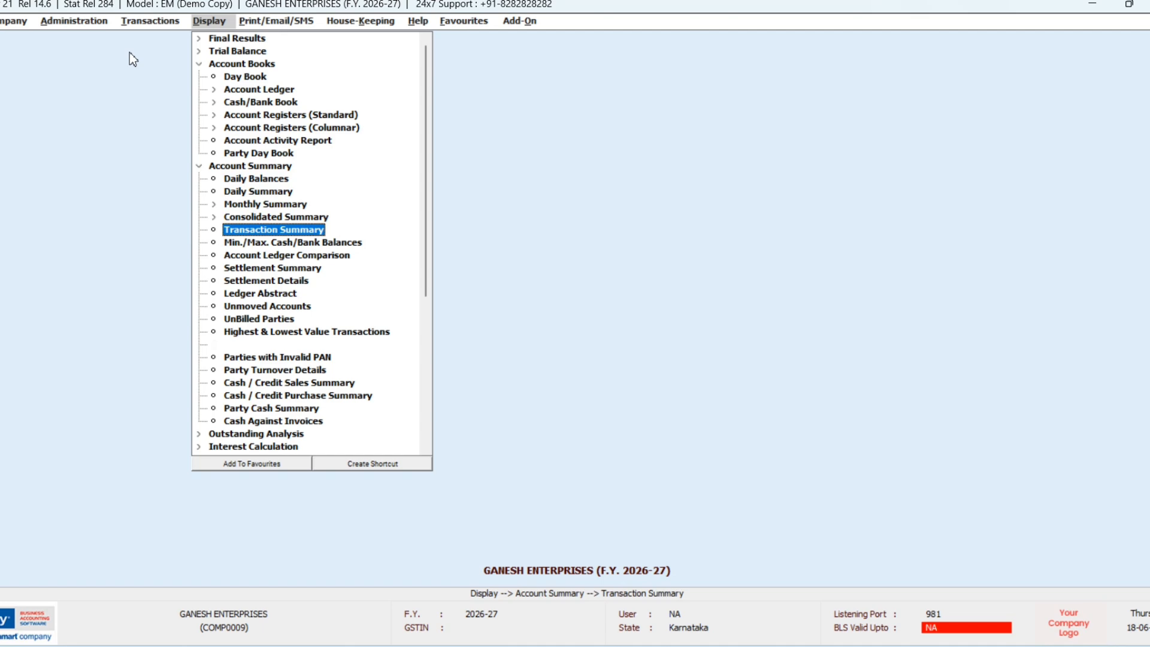
pyautogui.press('Left')
pyautogui.press('Left')
pyautogui.press('Down')
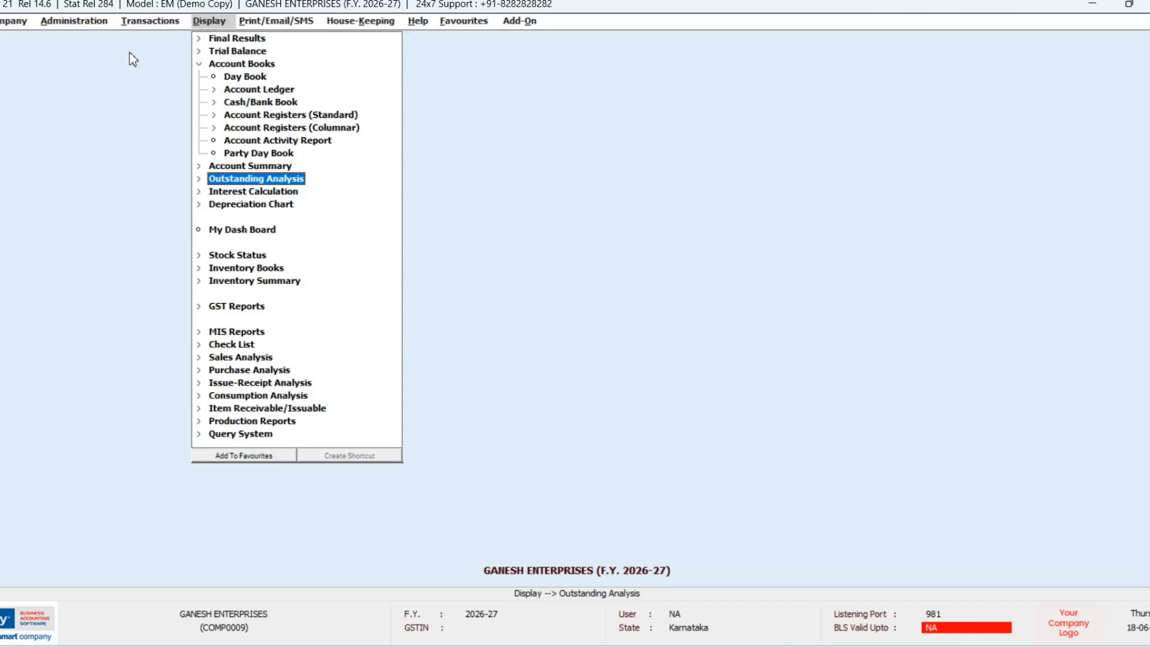
# Step: Move down past Interest Calculation, Depreciation Chart, Stock Status and Inventory reports to MIS Reports
pyautogui.press('Down')
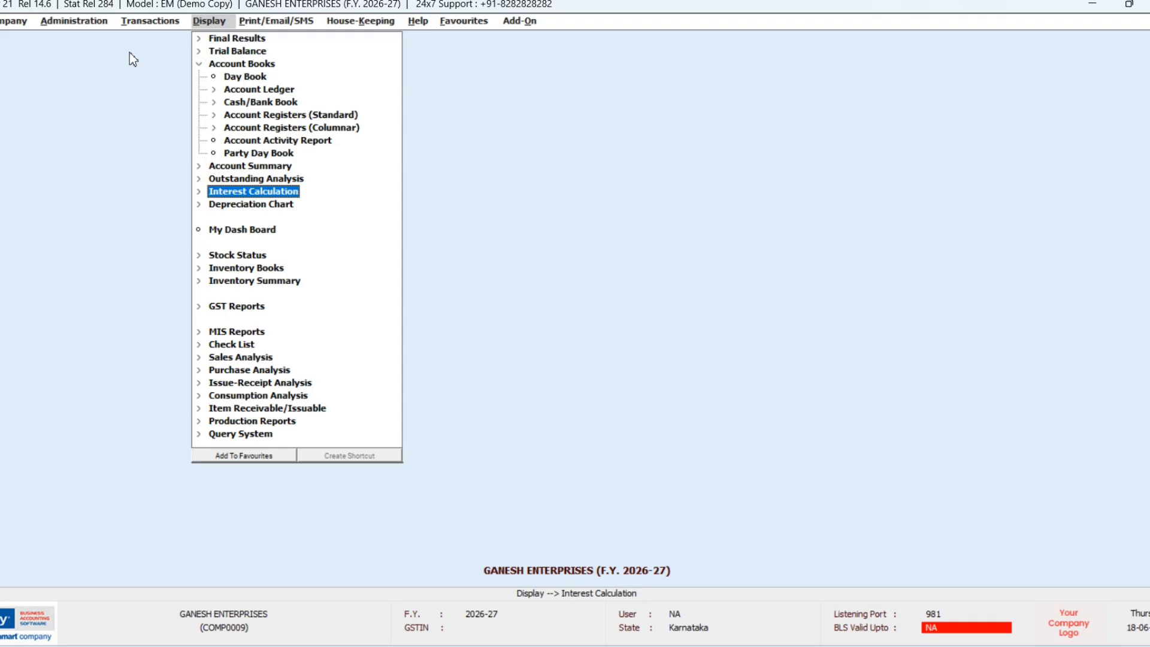
pyautogui.press('Down')
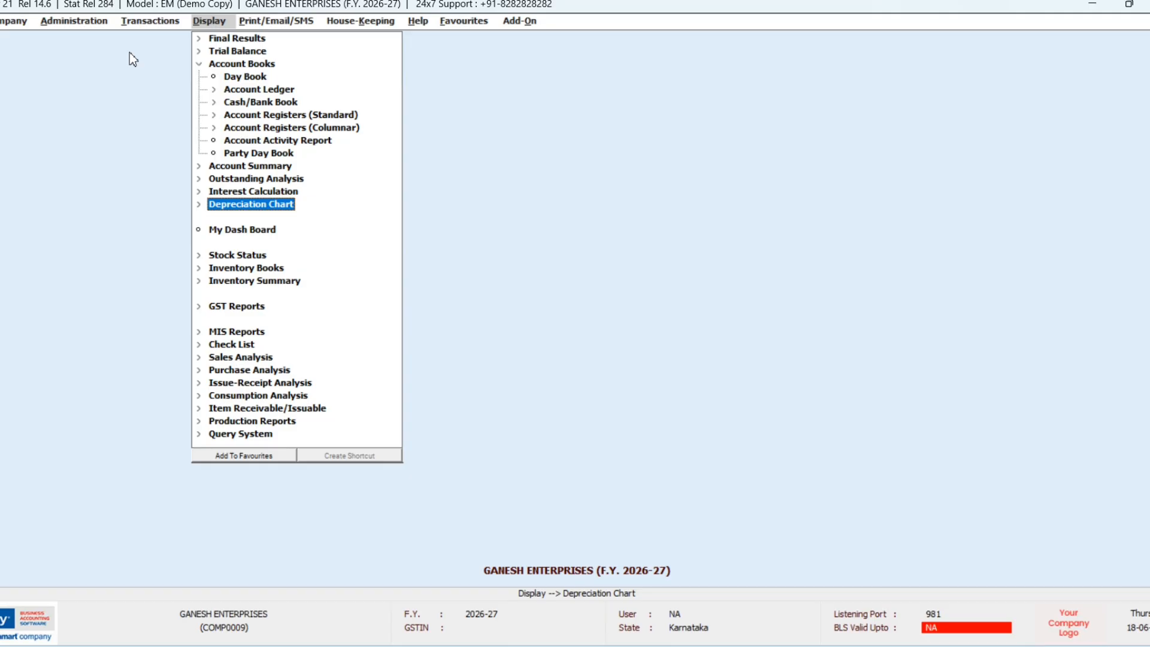
pyautogui.press('Down')
pyautogui.press('Down')
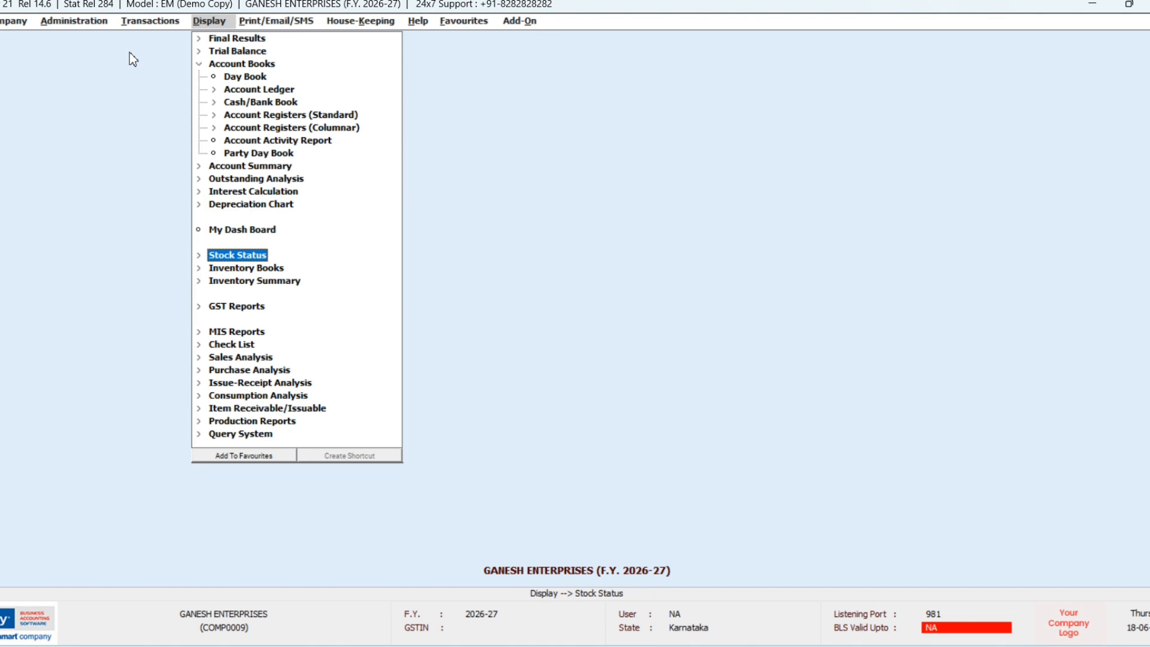
pyautogui.press('Down')
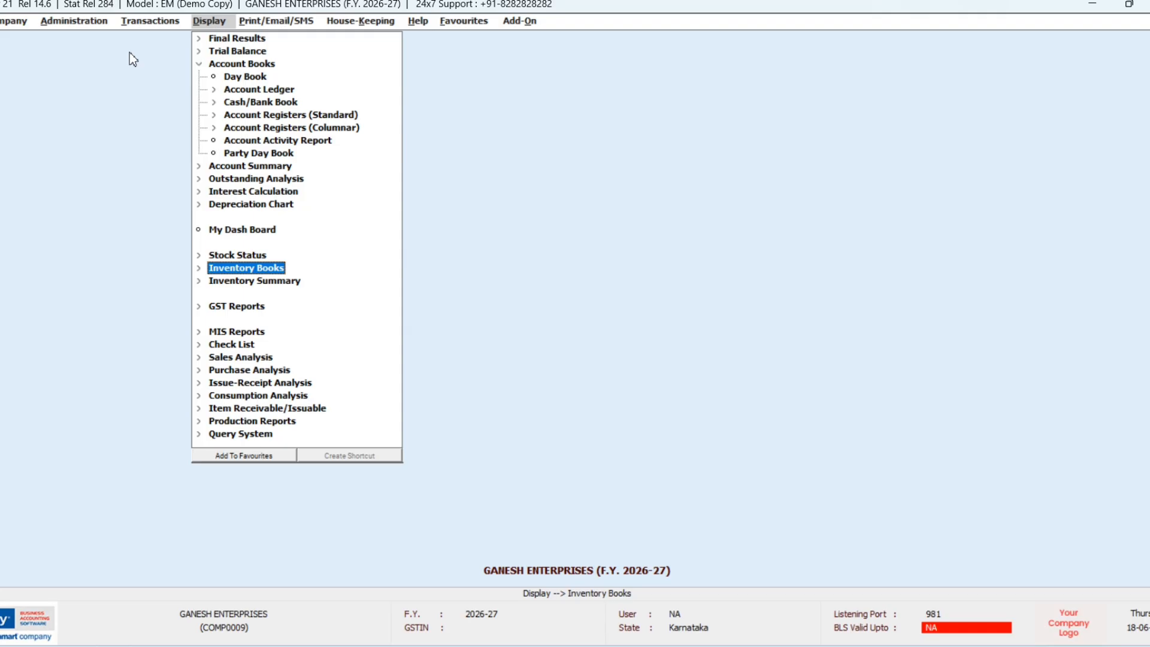
pyautogui.press('Down')
pyautogui.press('Down')
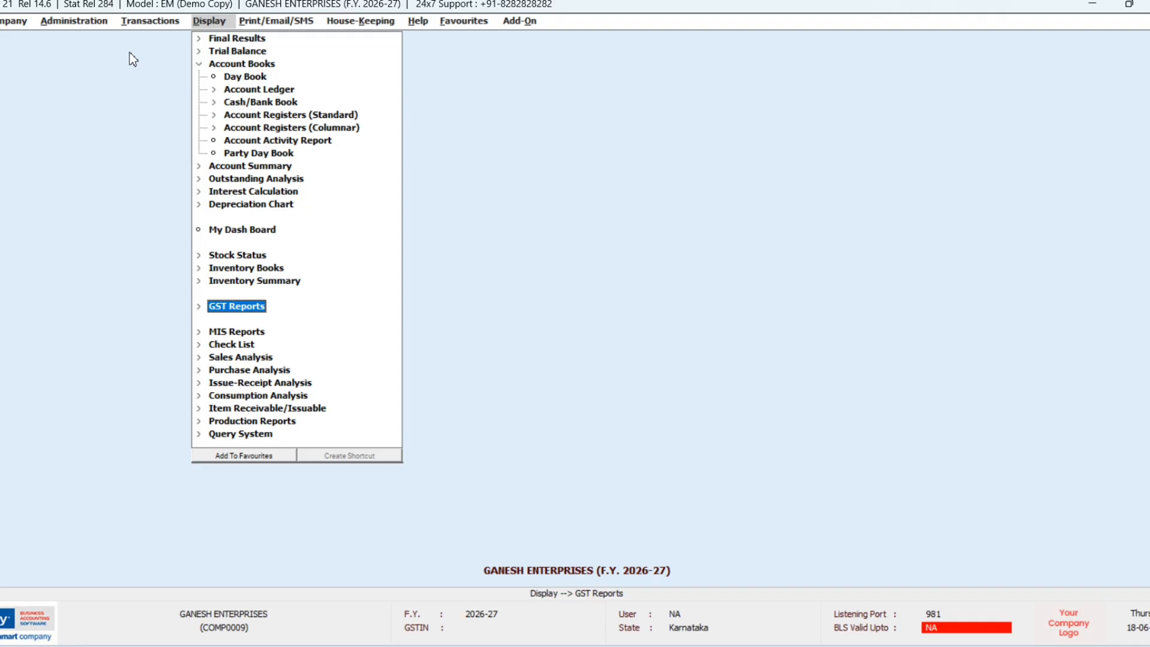
pyautogui.press('Down')
# Step: Expand MIS Reports and browse Cash Flow, Funds Flow, Ratio Analysis, Party Abstract and Day End Report
pyautogui.press('Return')
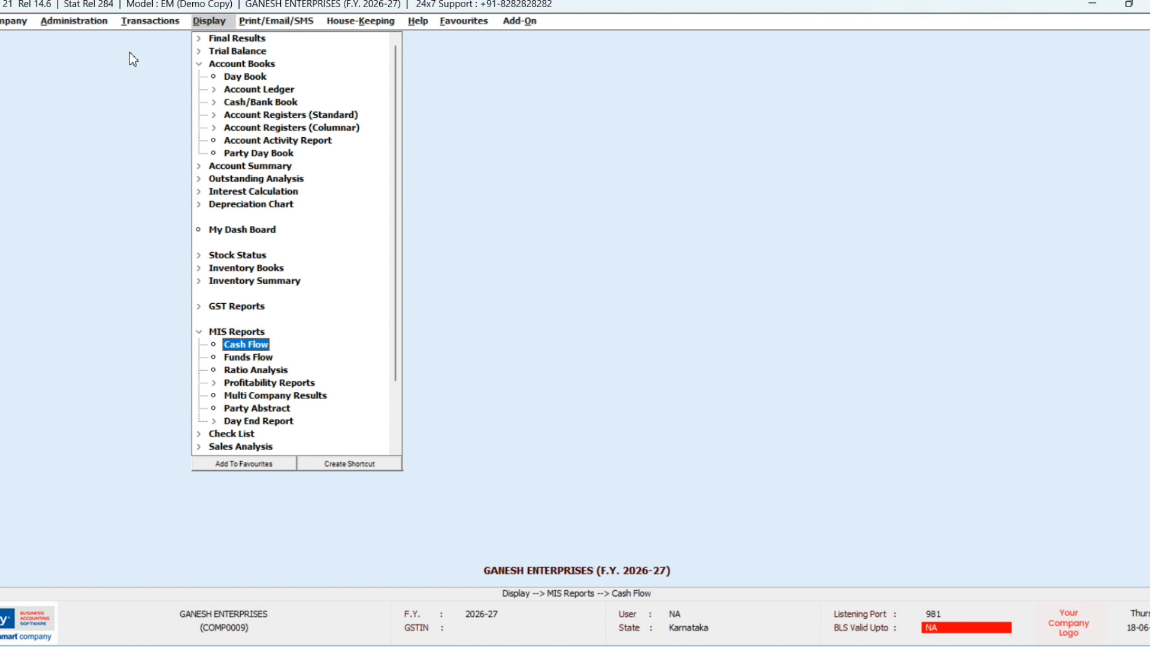
pyautogui.press('Down')
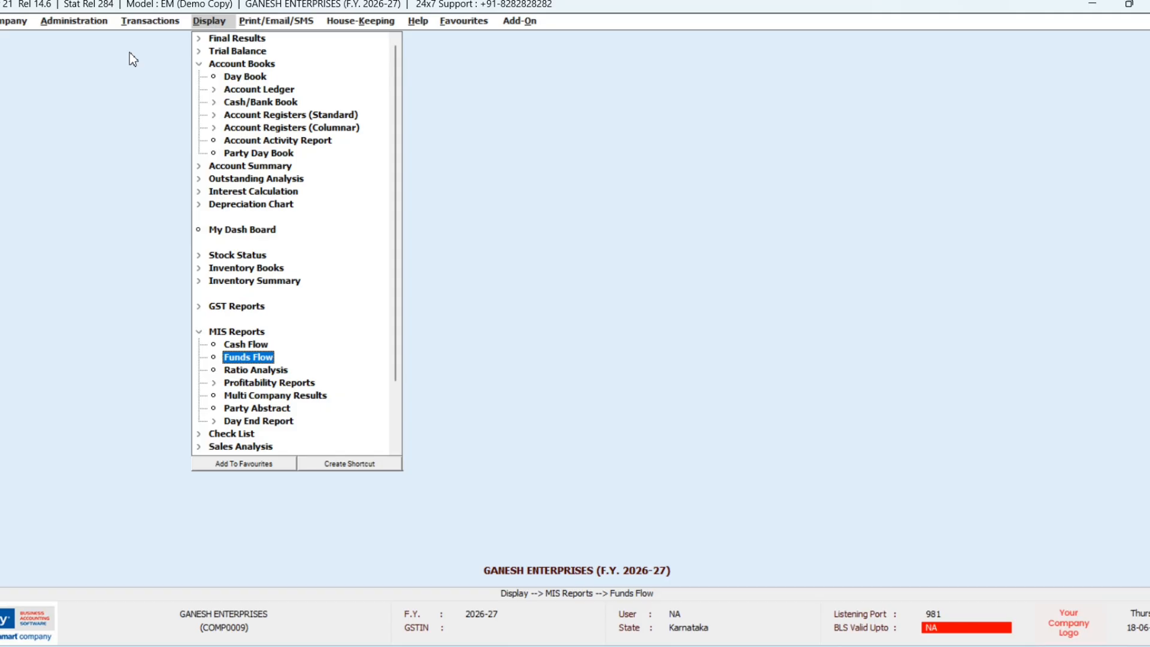
pyautogui.press('Down')
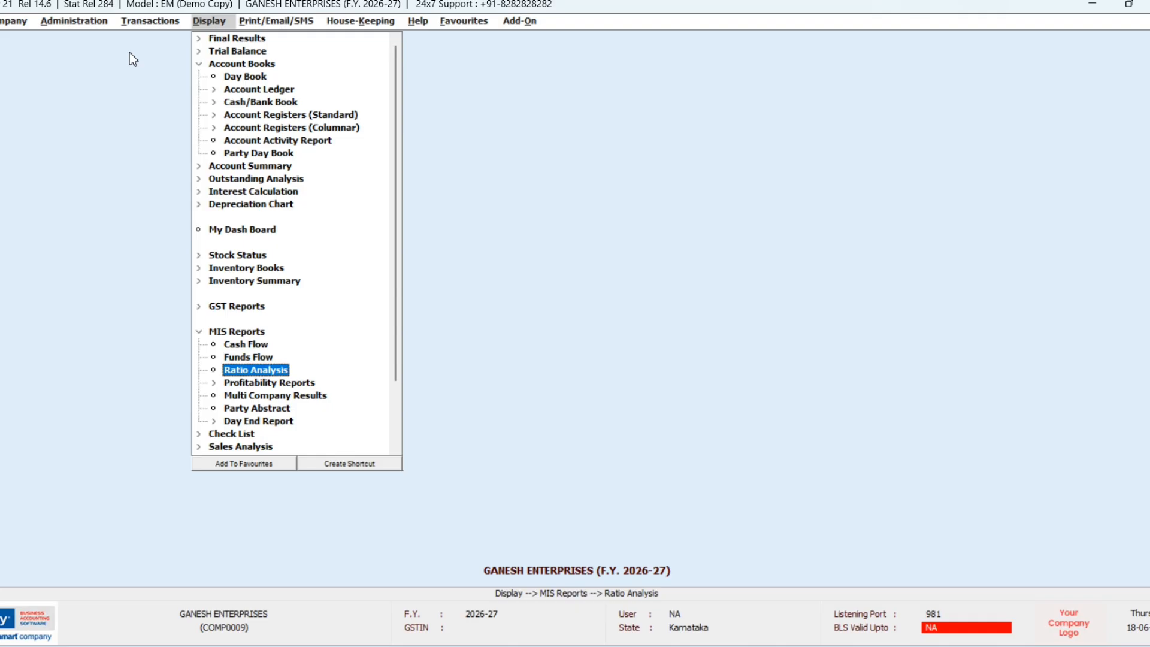
pyautogui.press('Down')
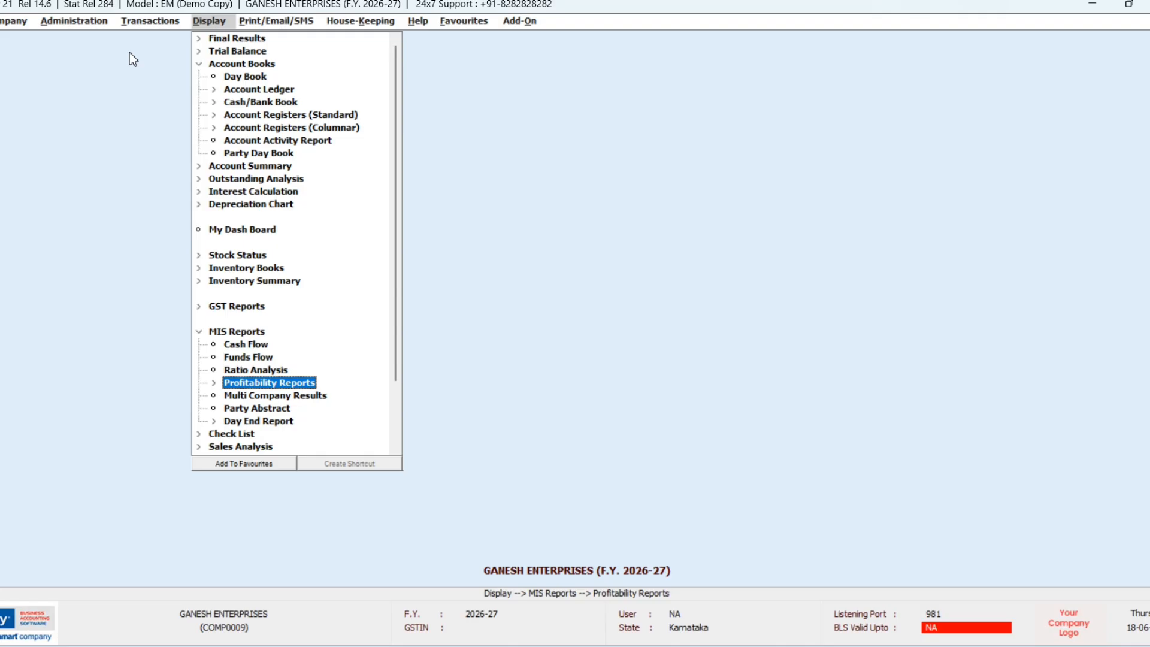
pyautogui.press('Down')
pyautogui.press('Down')
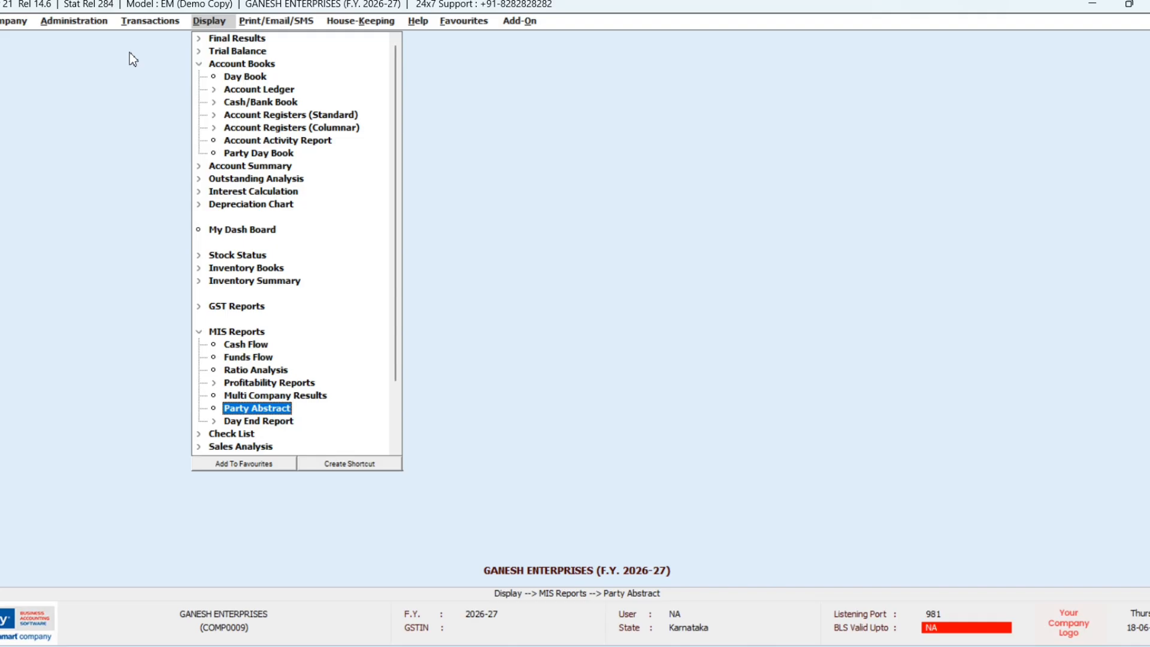
pyautogui.press('Down')
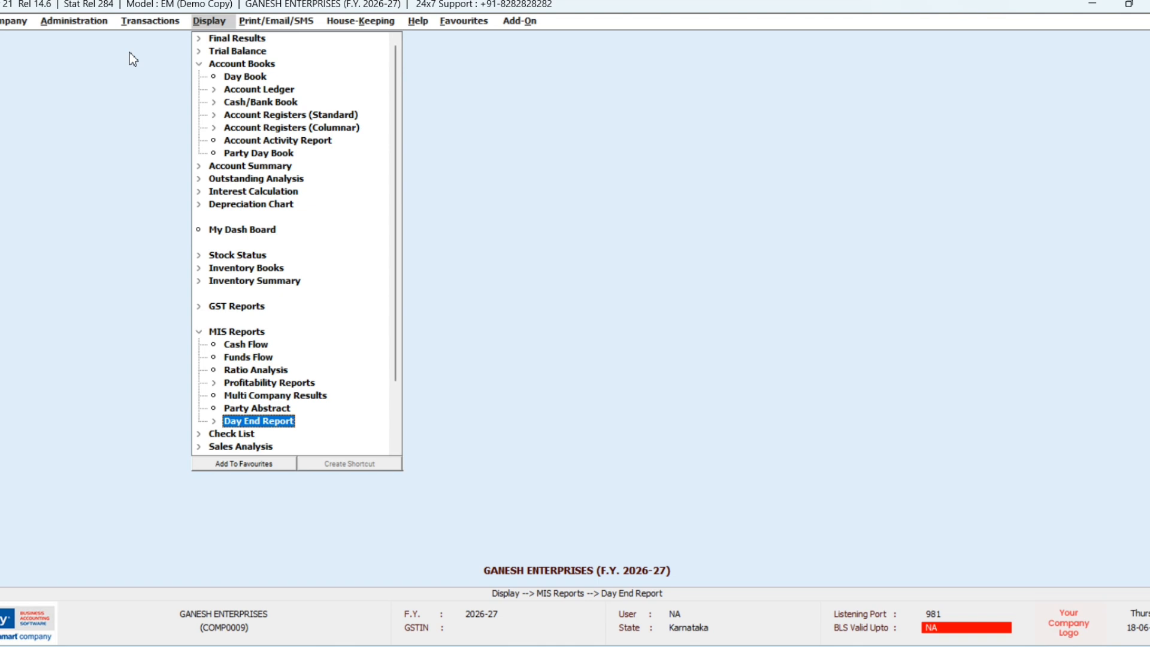
pyautogui.press('Down')
pyautogui.press('Down')
# Step: Collapse the report groups, step through Sales, Purchase and Issue-Receipt Analysis, and go to Print/Email/SMS
pyautogui.press('Escape')
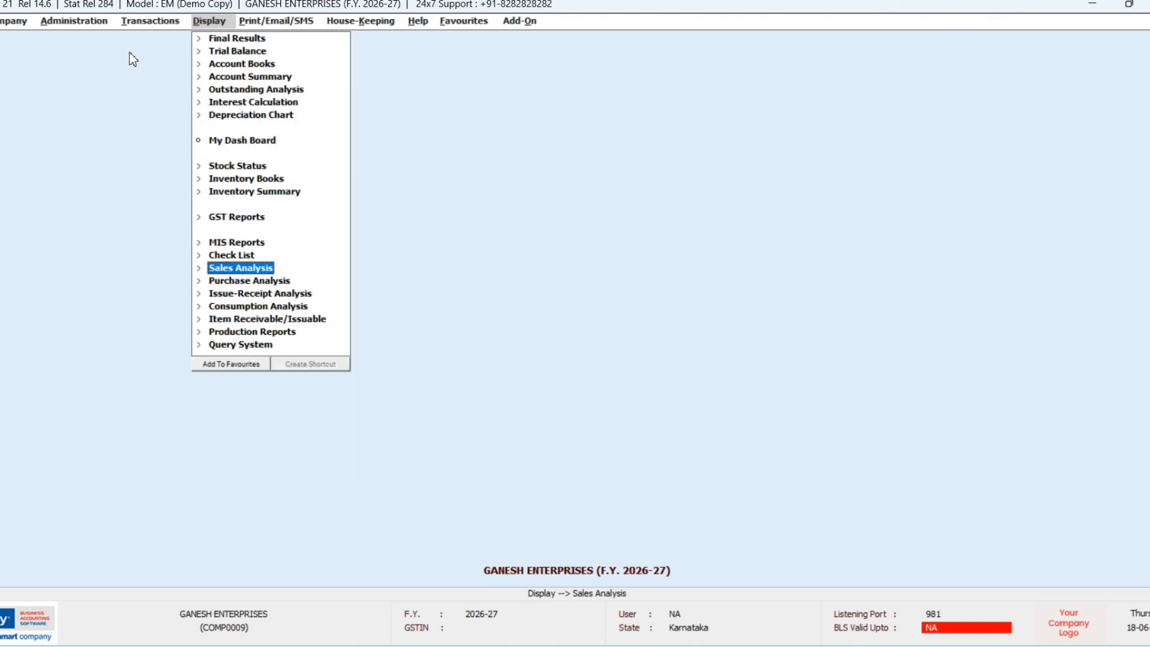
pyautogui.press('Down')
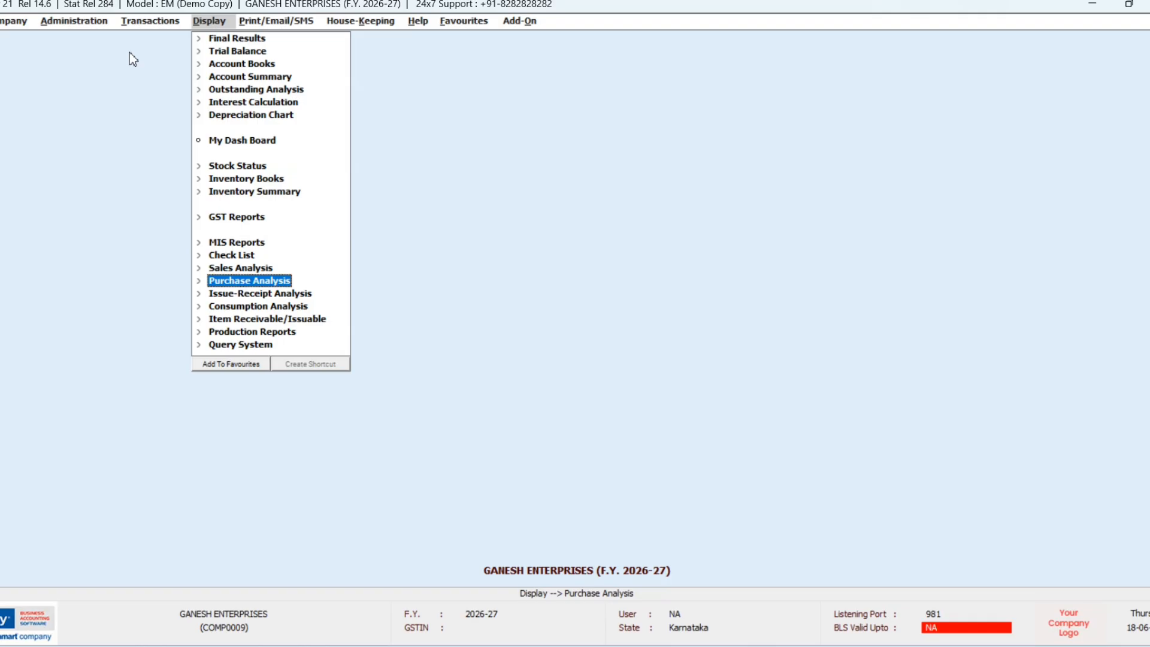
pyautogui.press('Up')
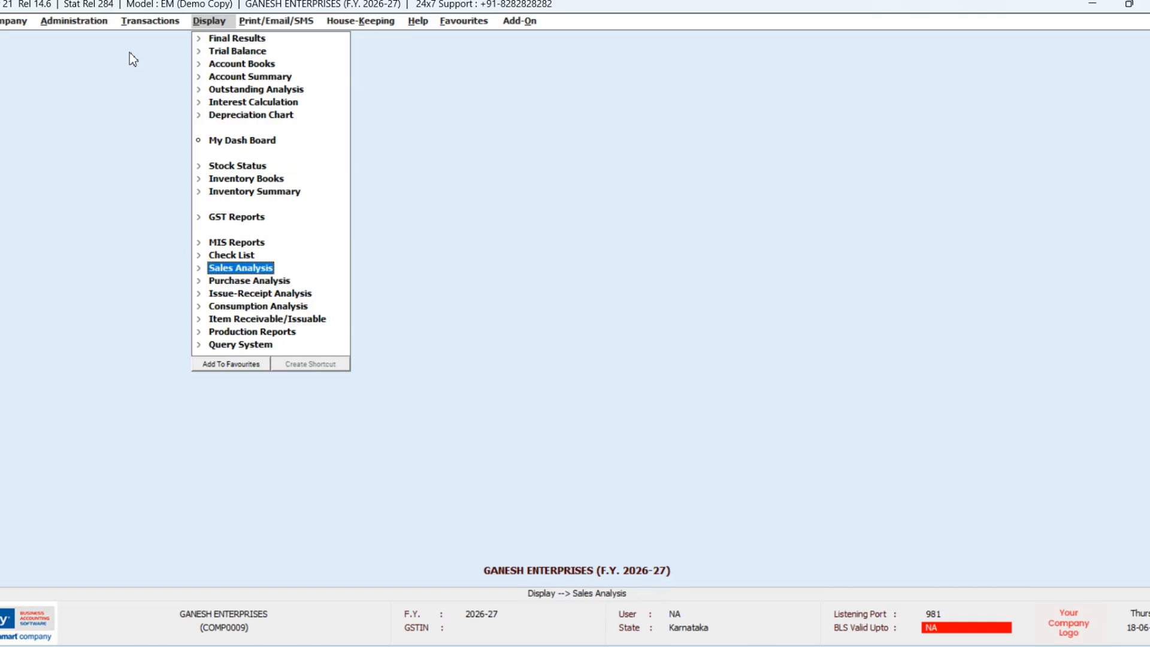
pyautogui.press('Down')
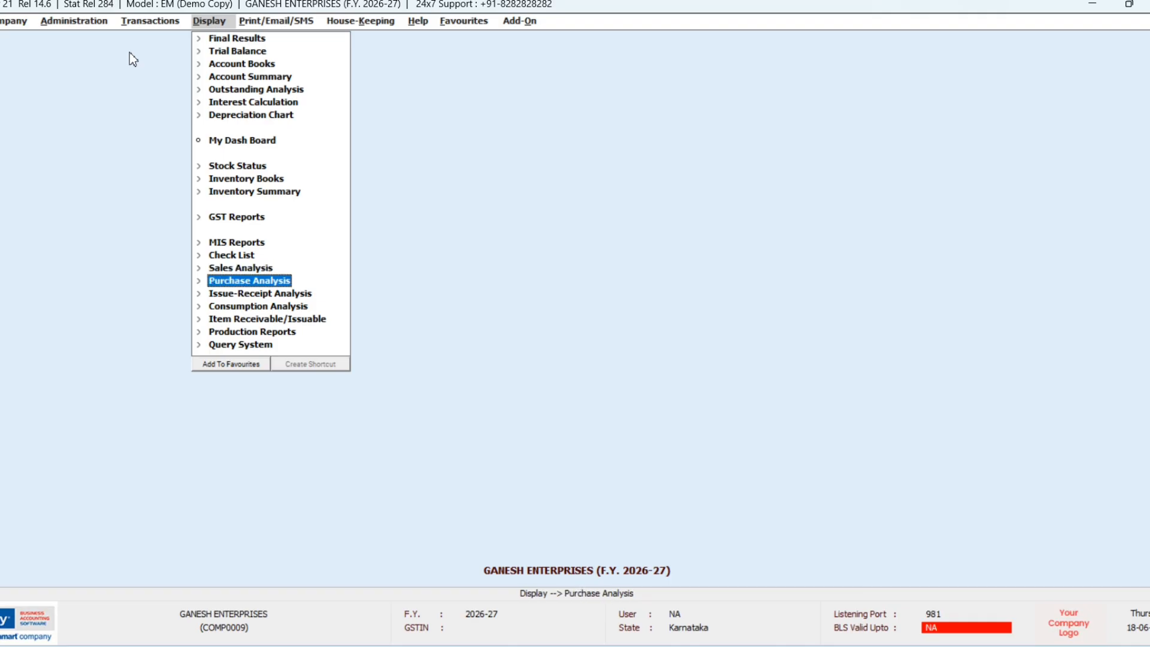
pyautogui.press('Down')
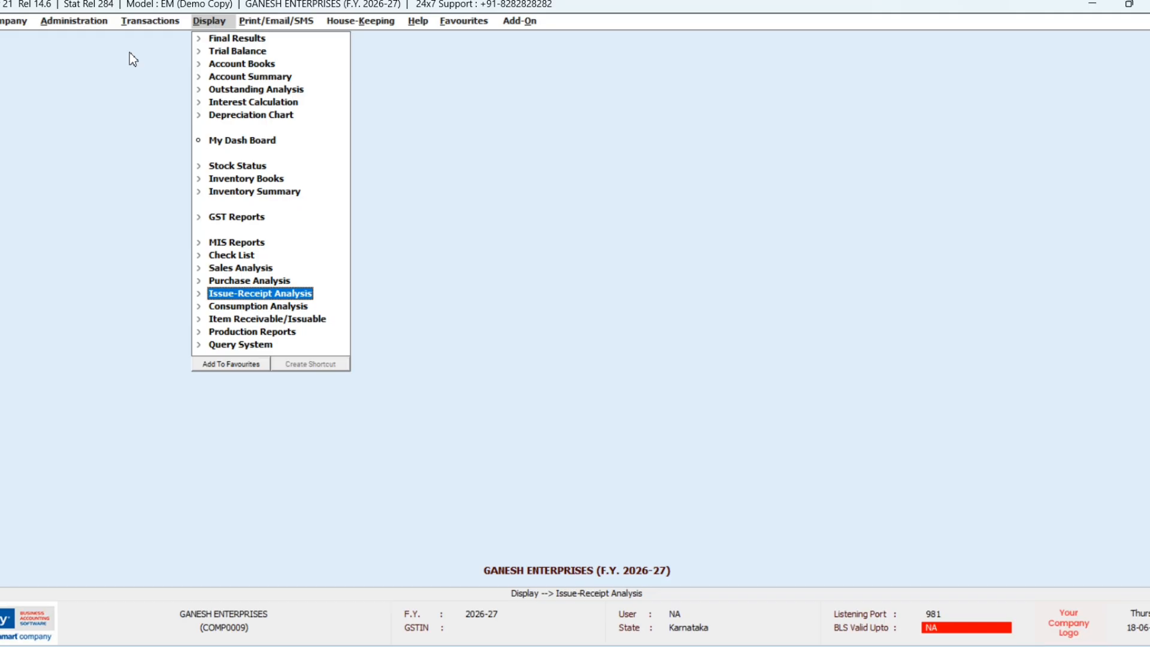
pyautogui.press('Right')
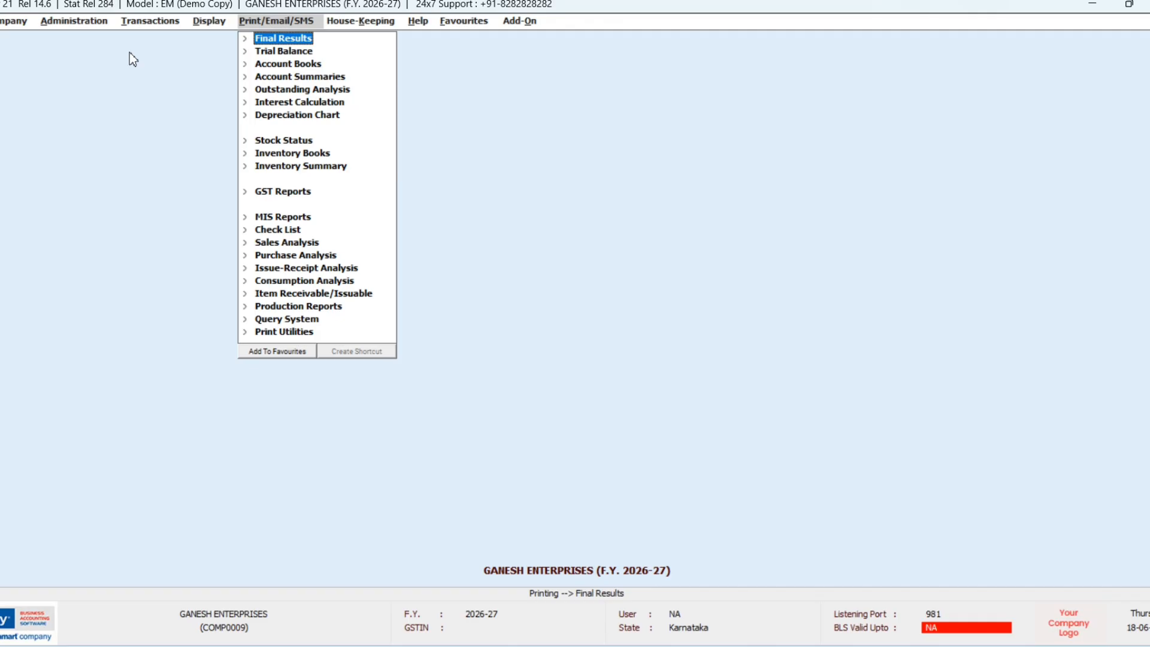
# Step: Expand the Final Results reports and browse down to Inventory Books and GST Reports
pyautogui.press('Return')
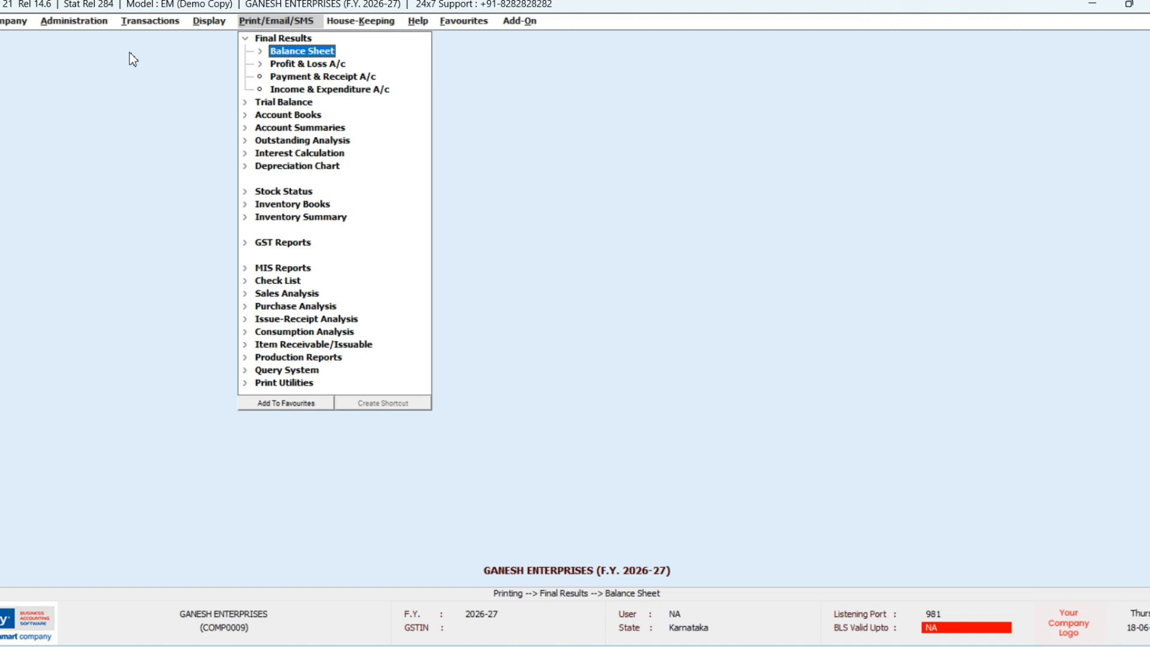
pyautogui.press('Down')
pyautogui.press('Down')
pyautogui.press('Down')
pyautogui.press('Down')
pyautogui.press('Down')
pyautogui.press('Down')
pyautogui.press('Down')
pyautogui.press('Down')
pyautogui.press('Down')
pyautogui.press('Down')
pyautogui.press('Down')
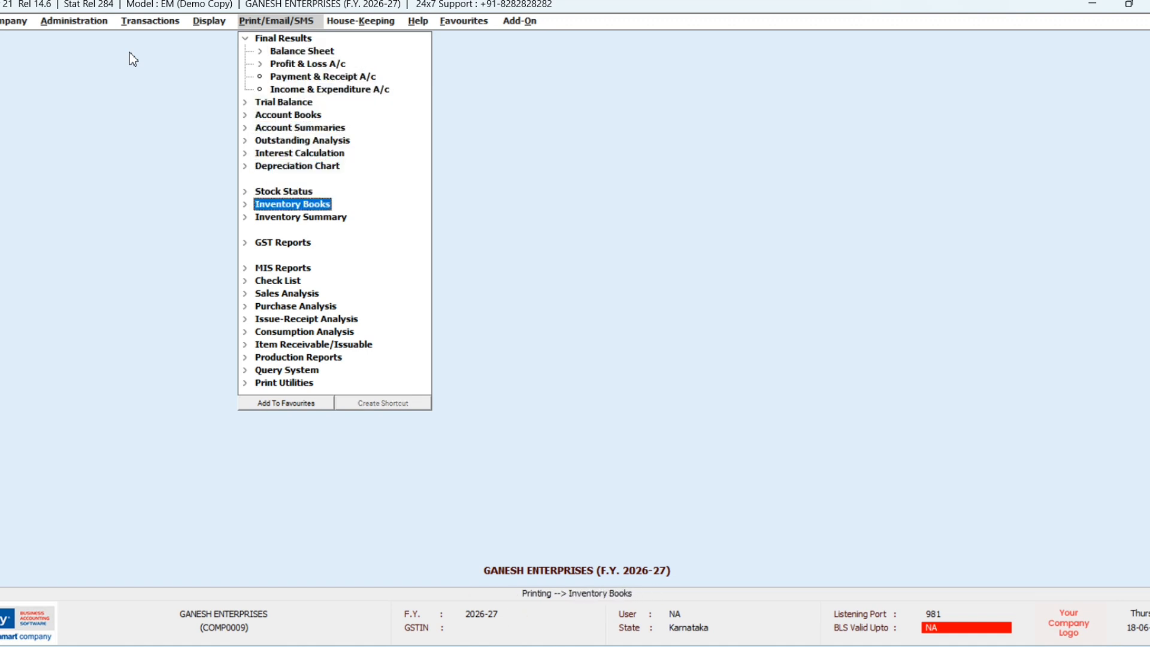
pyautogui.press('Down')
pyautogui.press('Down')
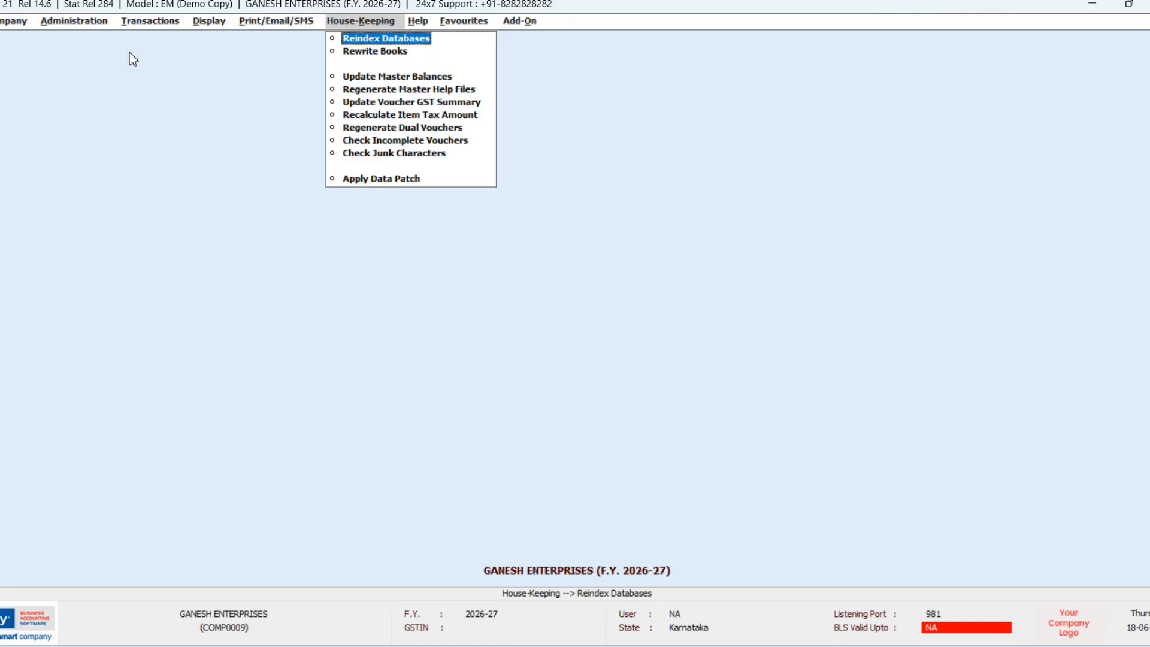
# Step: Move across the menus through Transactions and Administration to the Company menu
pyautogui.press('Left')
pyautogui.press('Left')
pyautogui.press('Left')
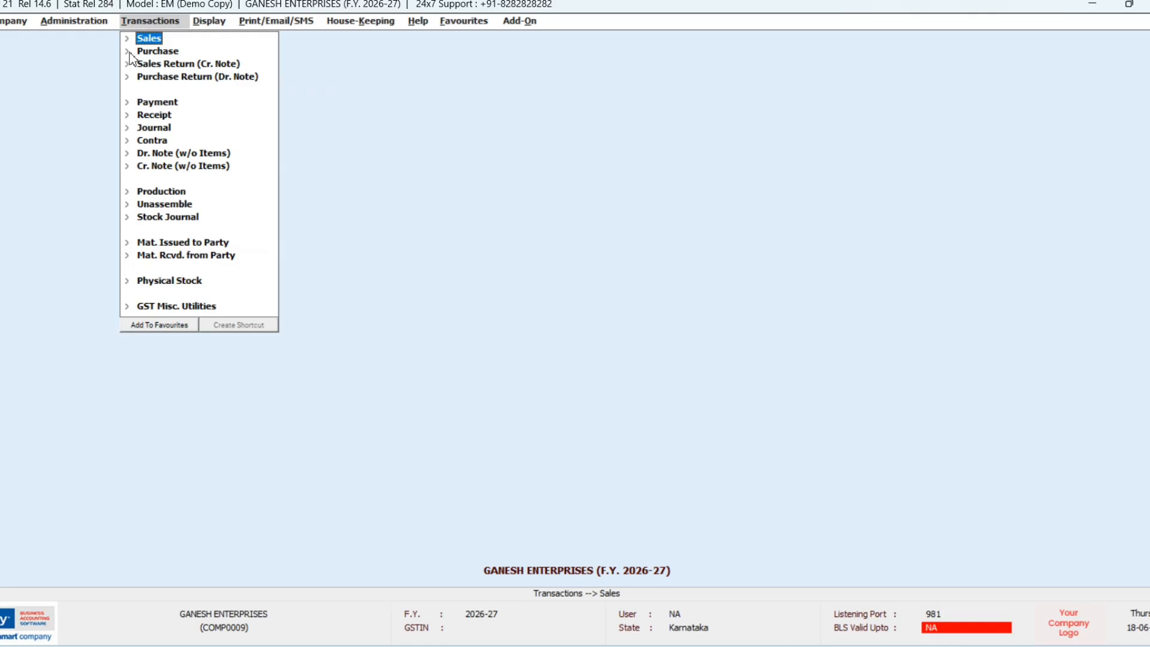
pyautogui.press('Left')
pyautogui.press('Left')
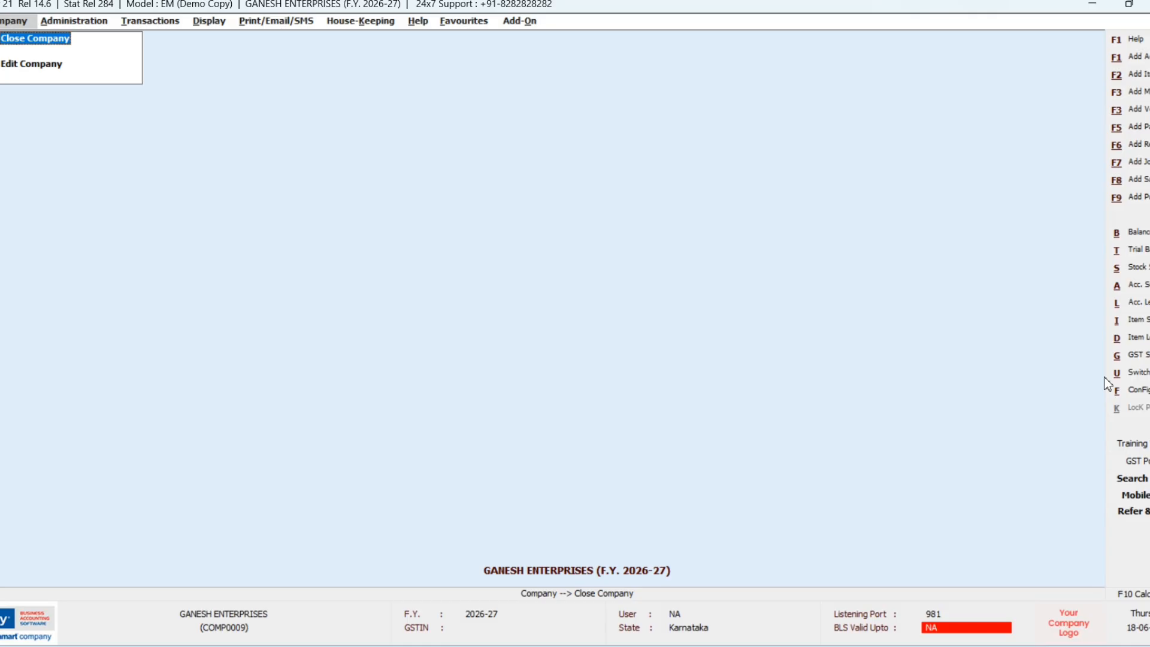
# Step: Start a Cash receipt voucher with narration 'BEING INVESTMENT AMOUNT' and begin adding a new account
pyautogui.press('F6')
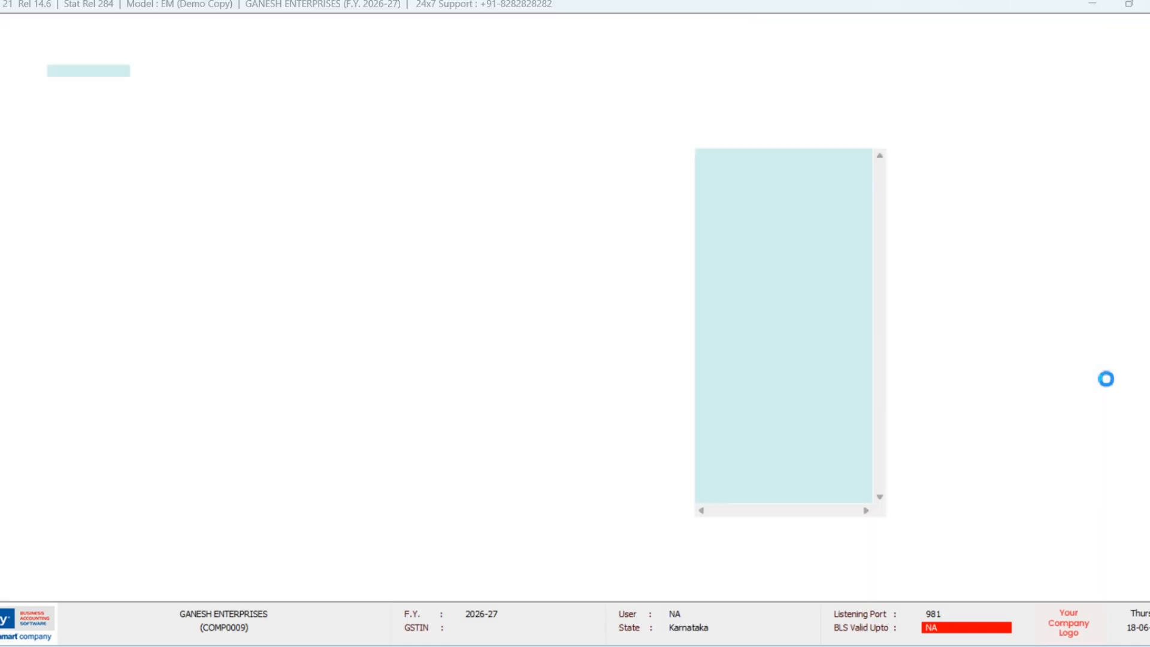
pyautogui.press('Return')
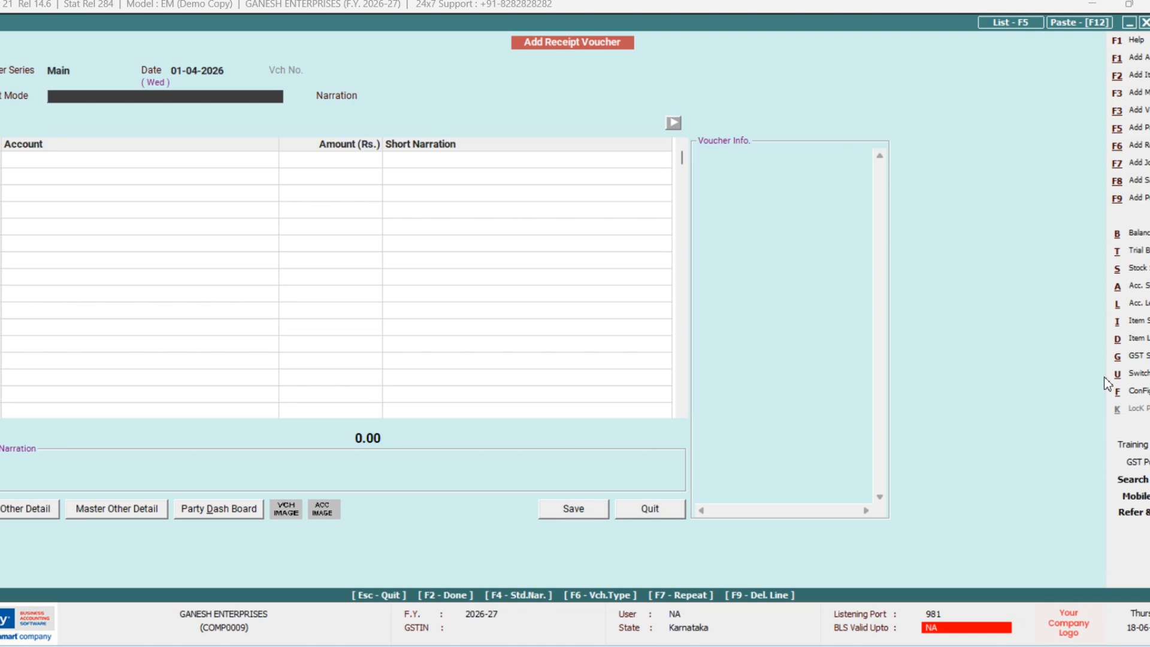
pyautogui.write('C')
pyautogui.press('Return')
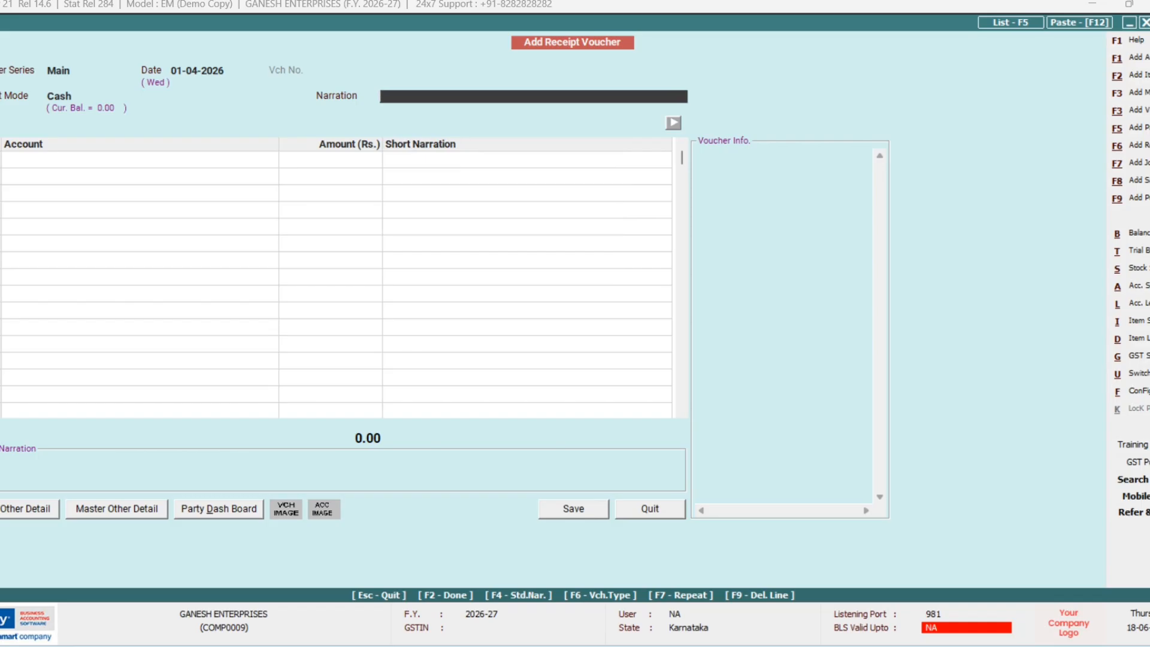
pyautogui.write('BEING INVESTMEN')
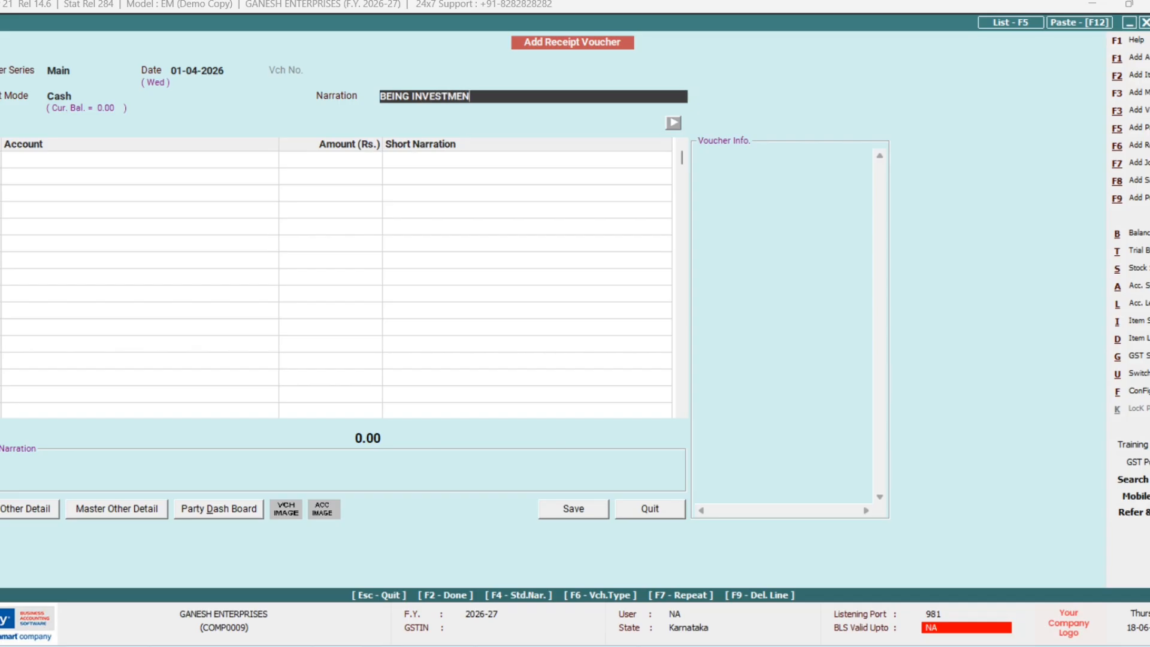
pyautogui.write('T AMOUNT')
pyautogui.press('Return')
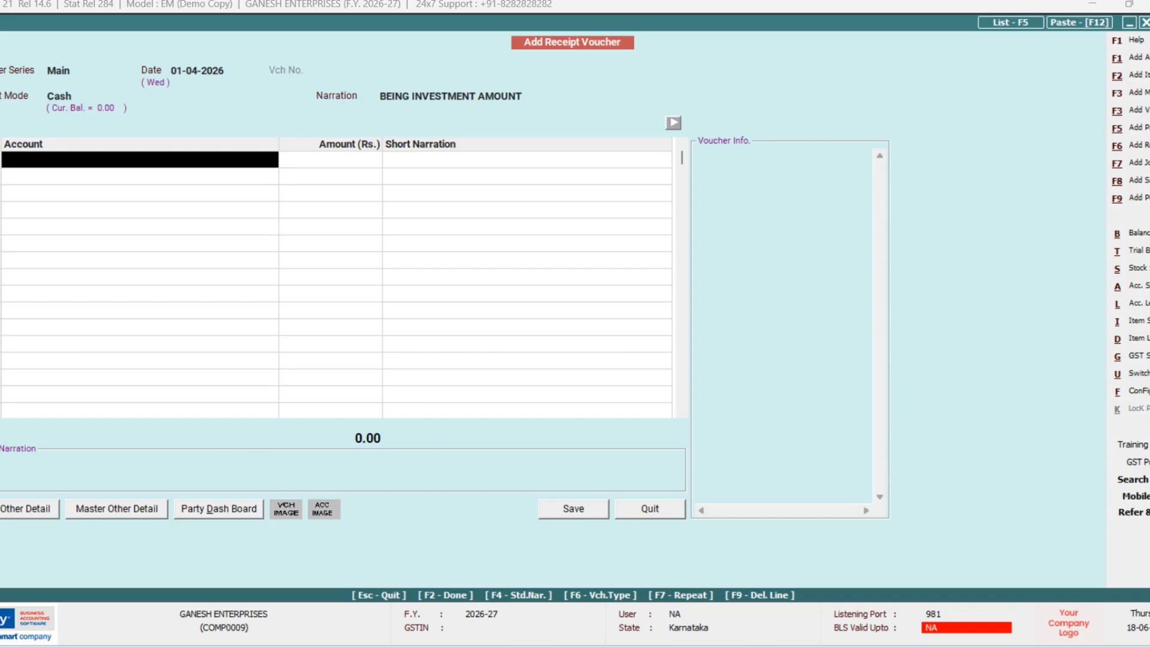
pyautogui.press('F3')
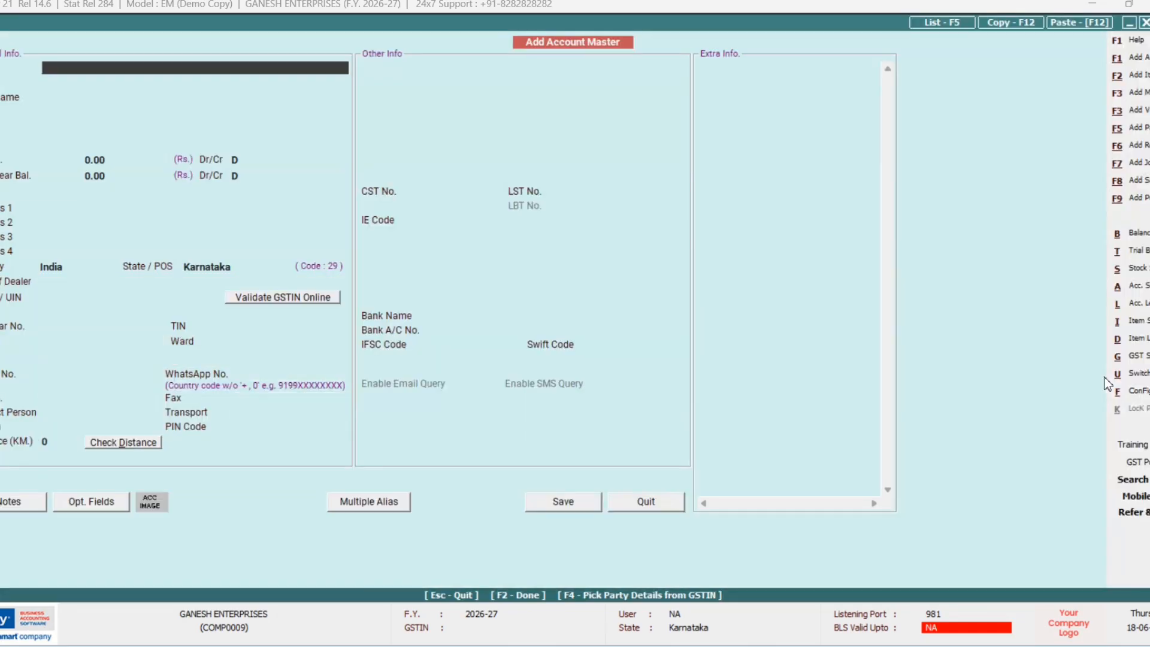
# Step: Name the account after the proprietor, group it under Capital Account, with 3,00,000.00 credit opening balance
pyautogui.write('MR. MAHESH')
pyautogui.press('Return')
pyautogui.press('Return')
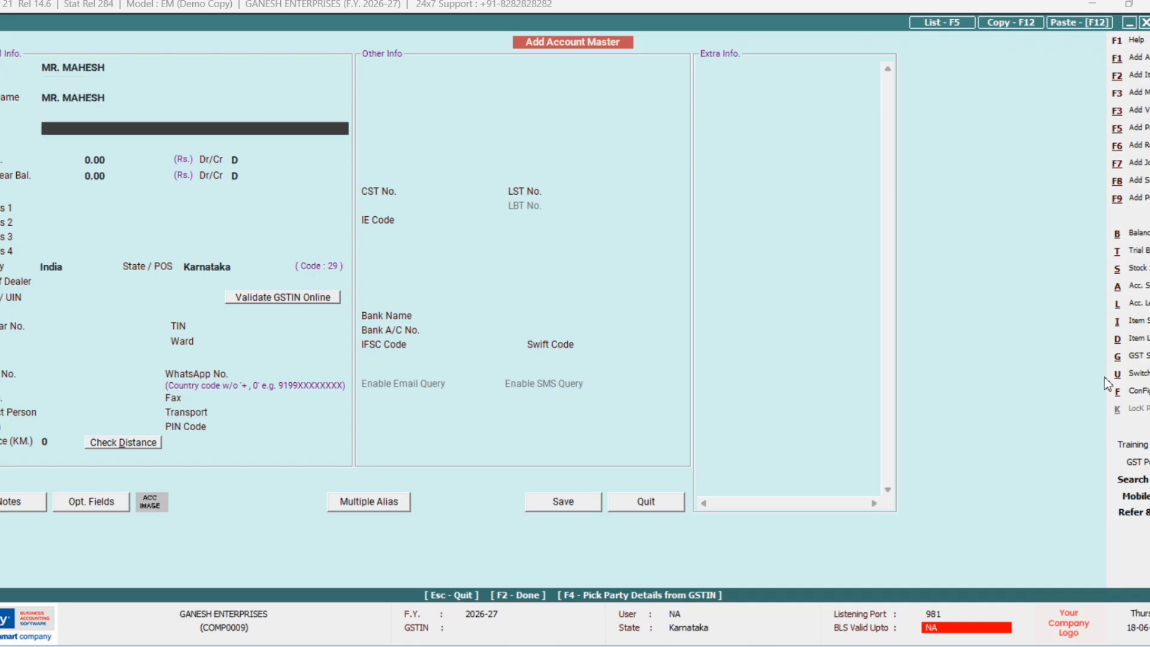
pyautogui.write('C')
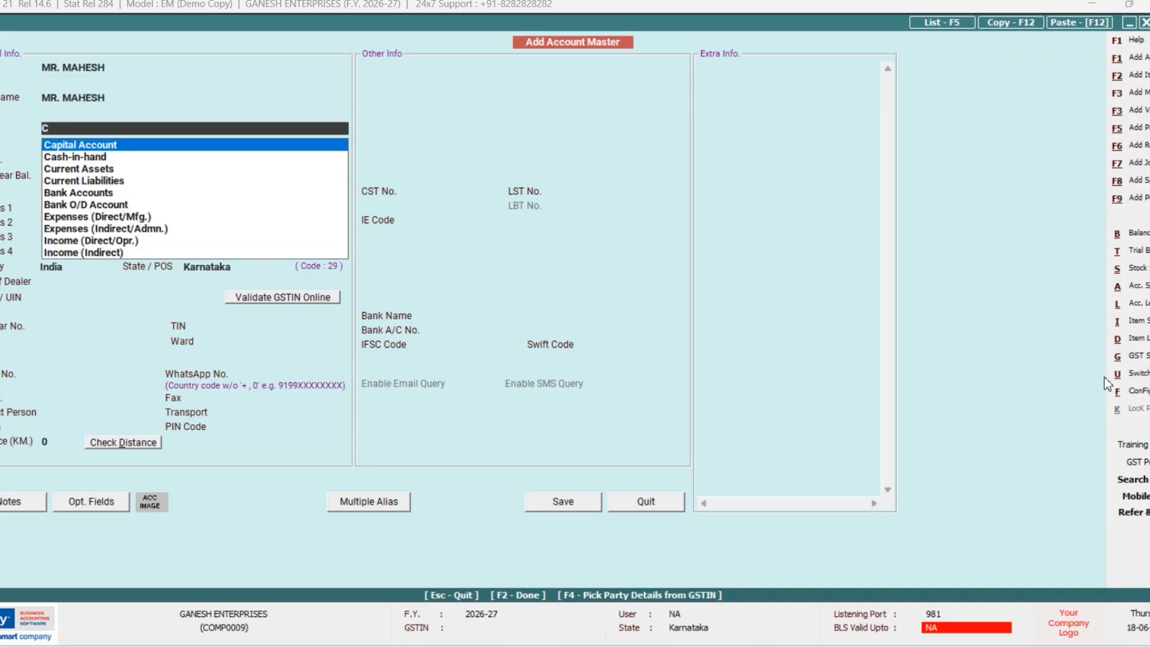
pyautogui.press('Return')
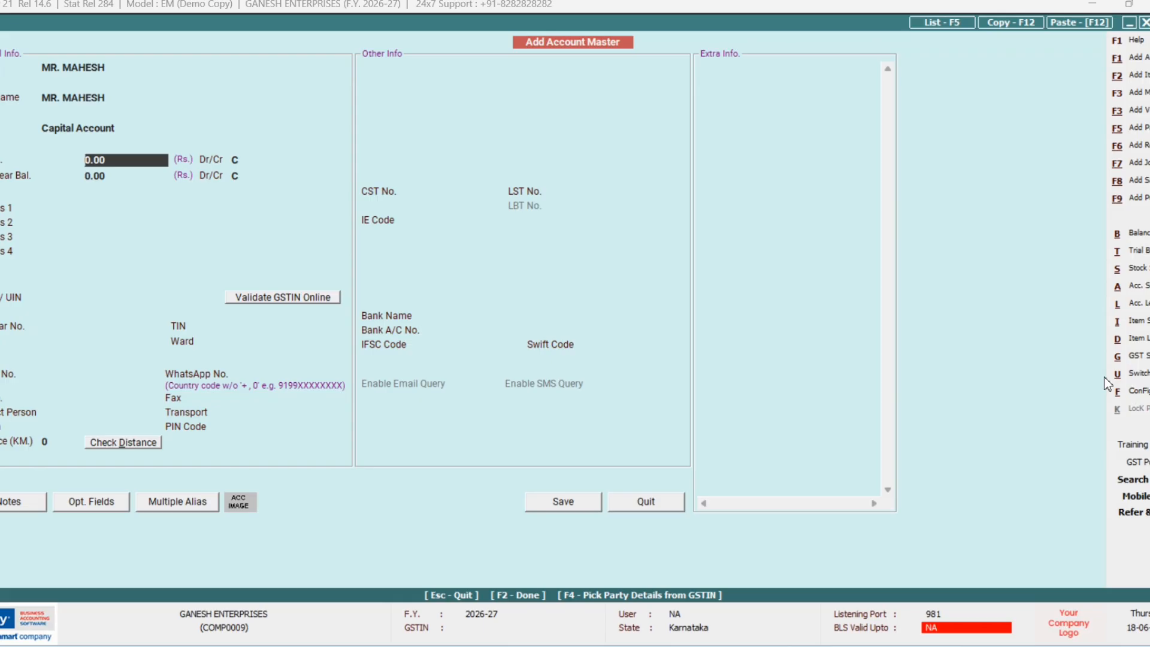
pyautogui.write('300000')
pyautogui.press('Return')
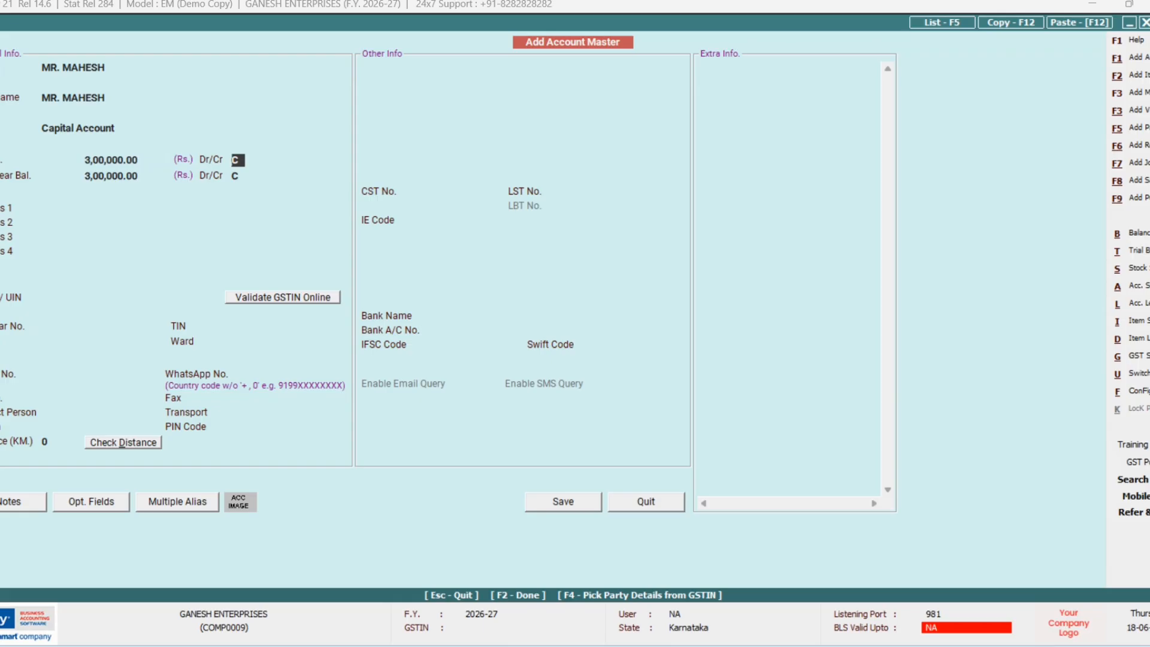
# Step: Enter the account's GSTIN (auto-filling the PAN), Aadhaar ID number and TIN
pyautogui.press('Return')
pyautogui.press('Return')
pyautogui.press('Return')
pyautogui.press('Return')
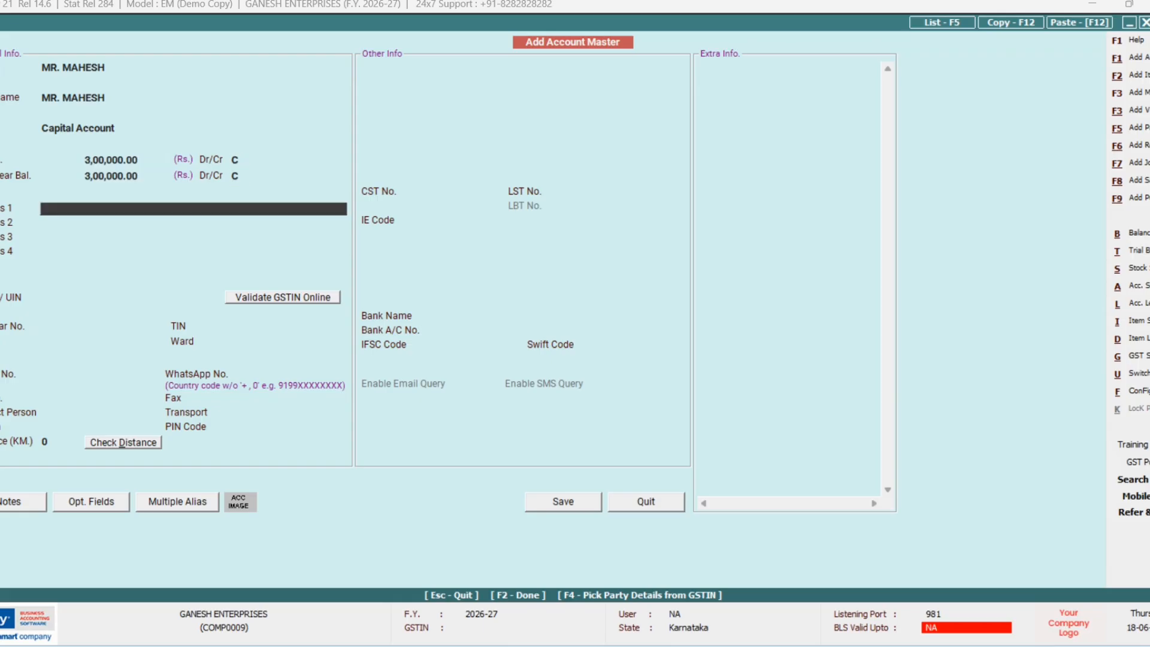
pyautogui.press('Return')
pyautogui.press('Return')
pyautogui.press('Return')
pyautogui.press('Return')
pyautogui.press('Return')
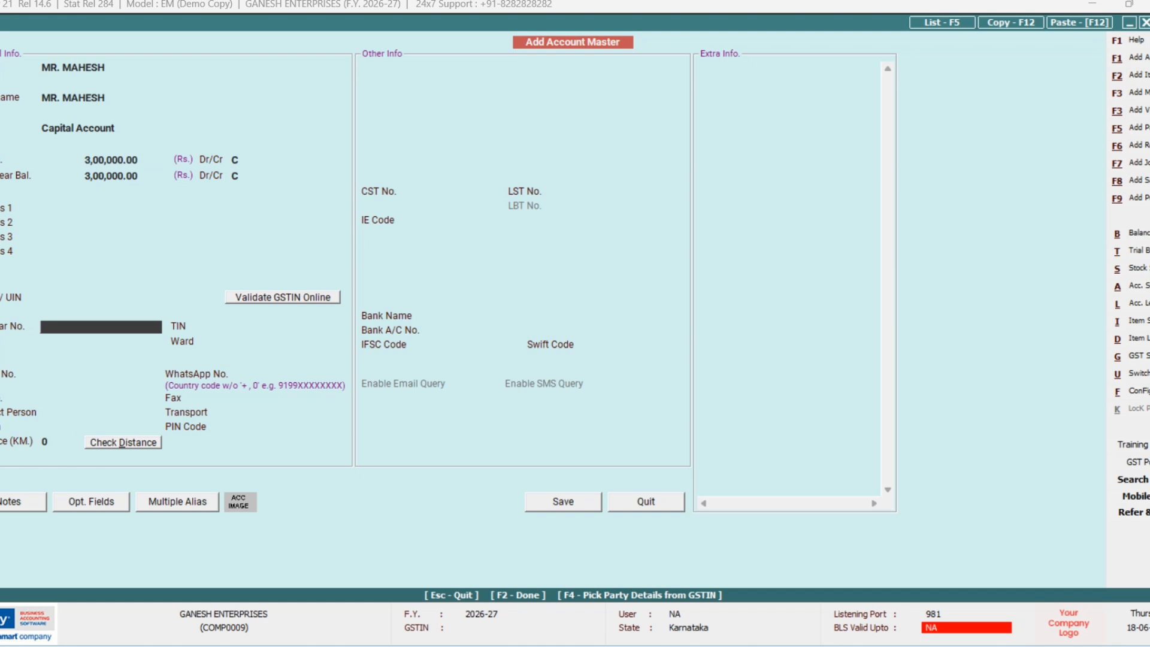
pyautogui.press('Return')
pyautogui.press('Return')
pyautogui.press('Return')
pyautogui.press('Return')
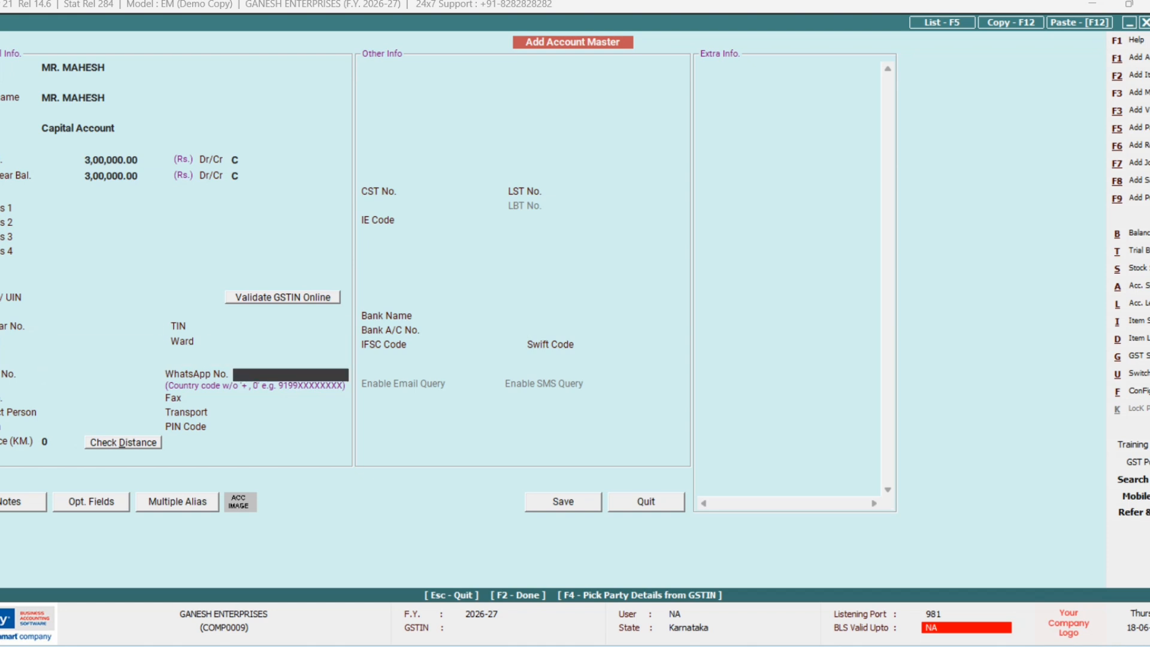
pyautogui.press('Return')
pyautogui.press('Up')
pyautogui.press('Up')
pyautogui.press('Up')
pyautogui.press('Up')
pyautogui.press('Up')
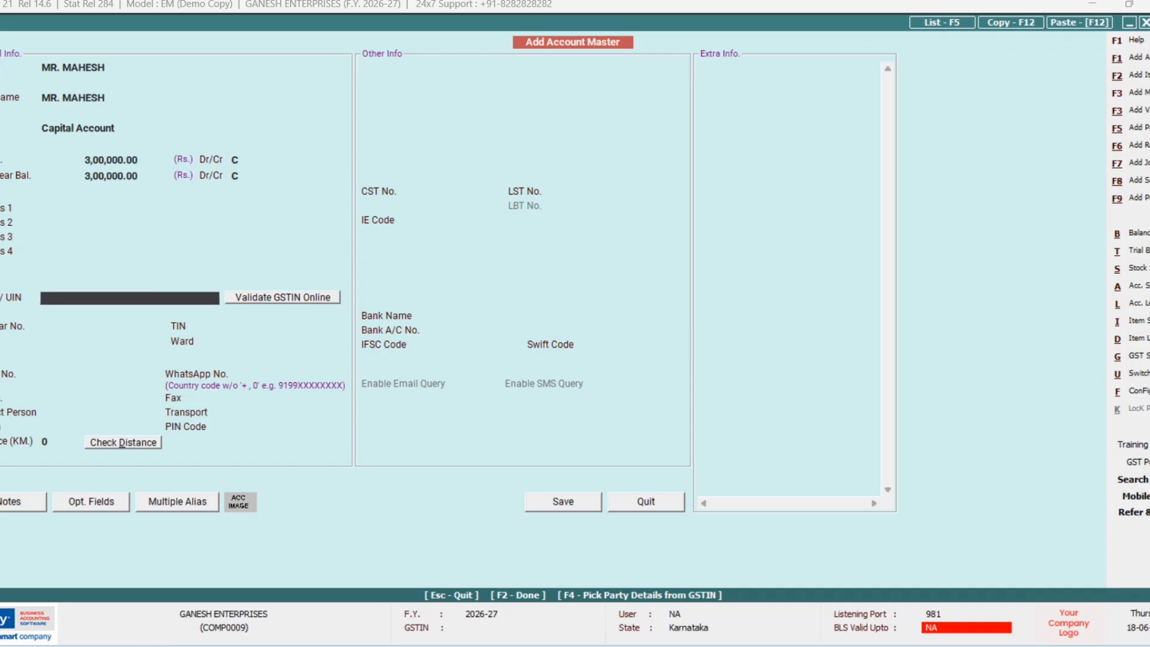
pyautogui.press('Return')
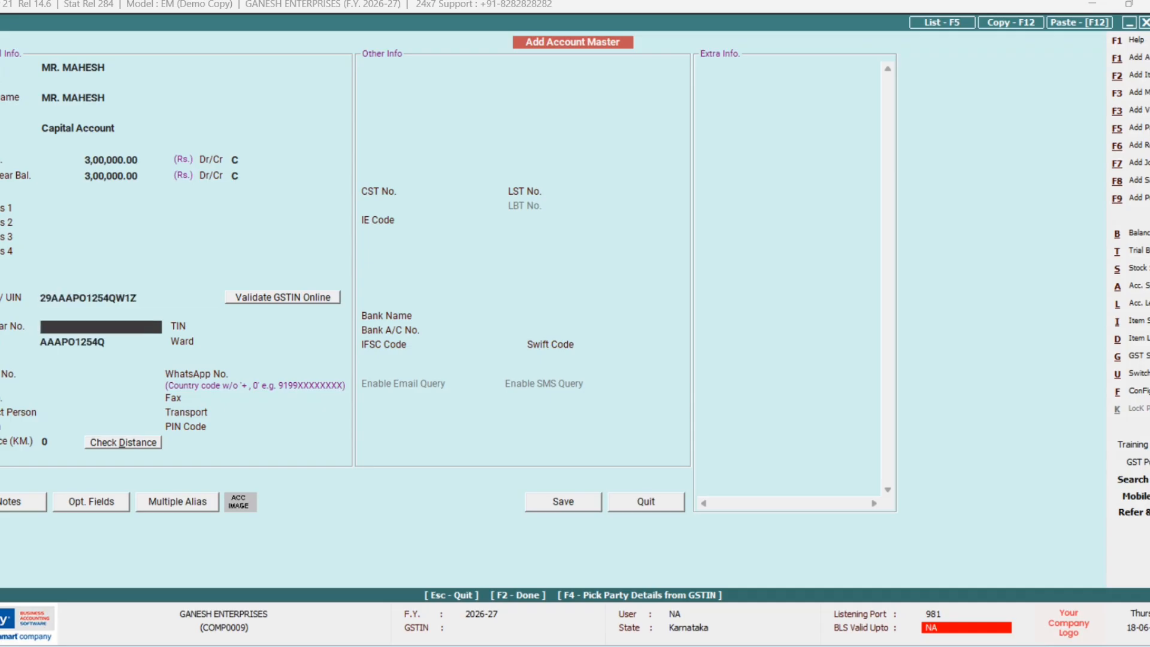
pyautogui.press('Return')
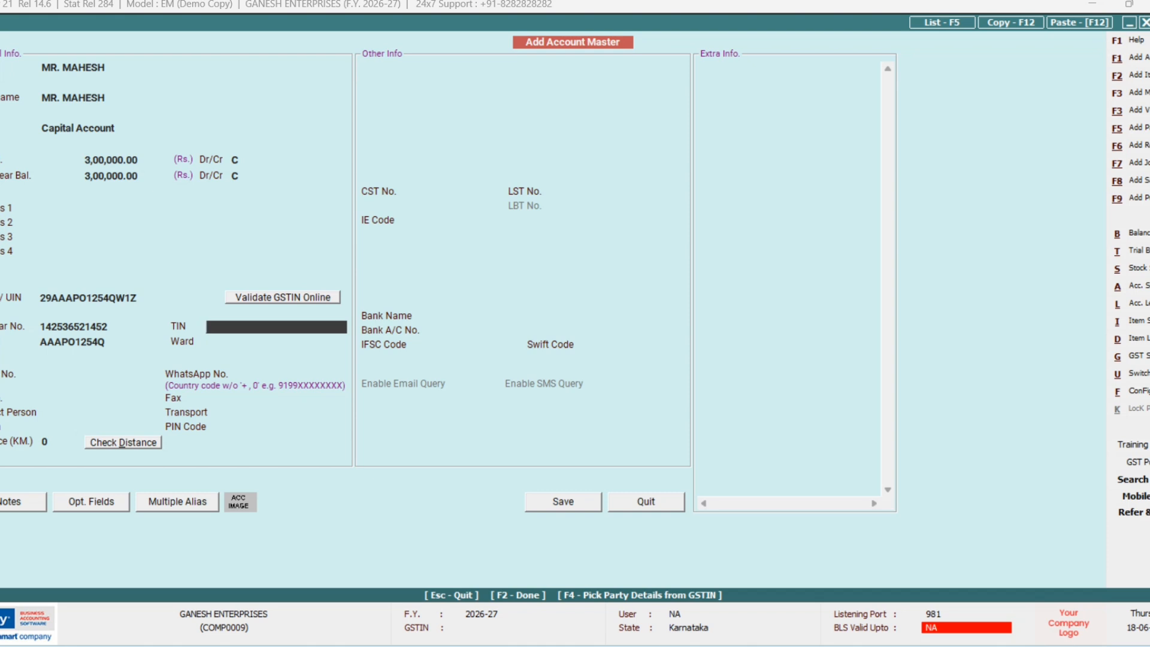
pyautogui.write('27ABCDE1234F1F')
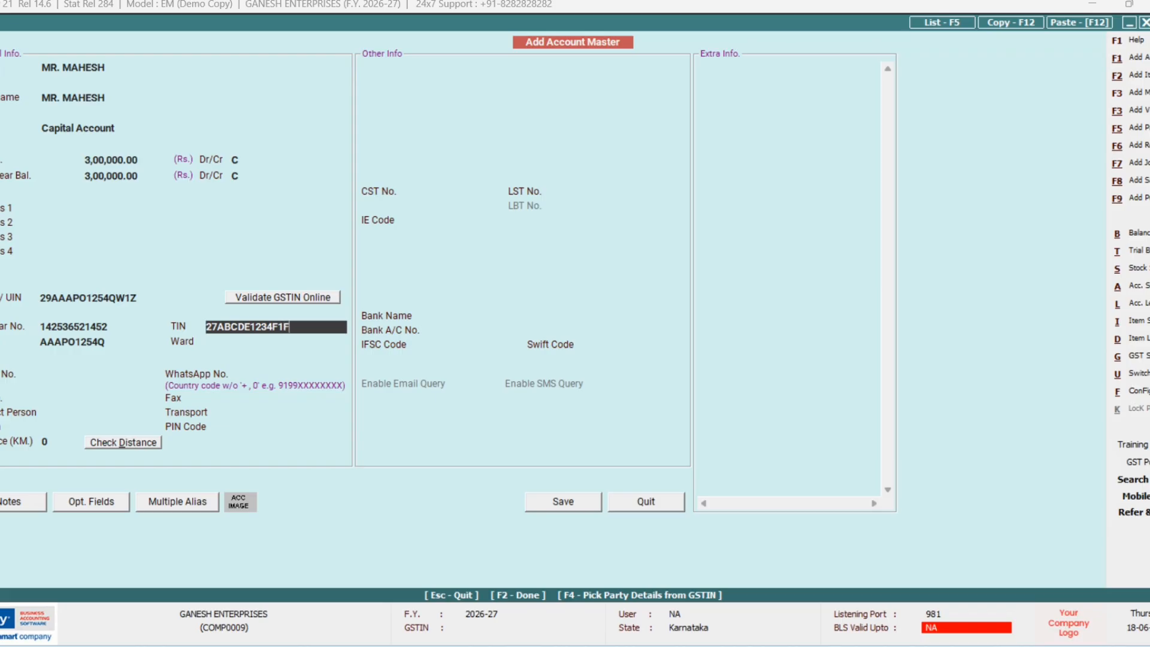
pyautogui.write('5')
# Step: Fill in ward CHITRADURGA, the account holder's e-mail address and mobile number
pyautogui.press('Return')
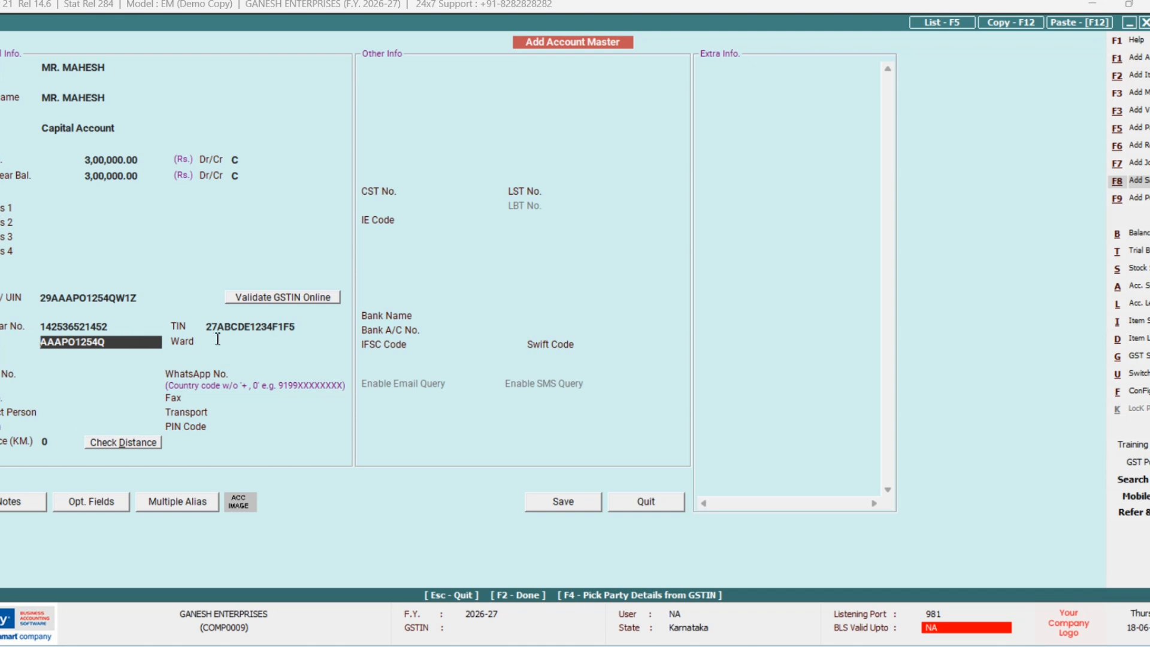
pyautogui.press('Return')
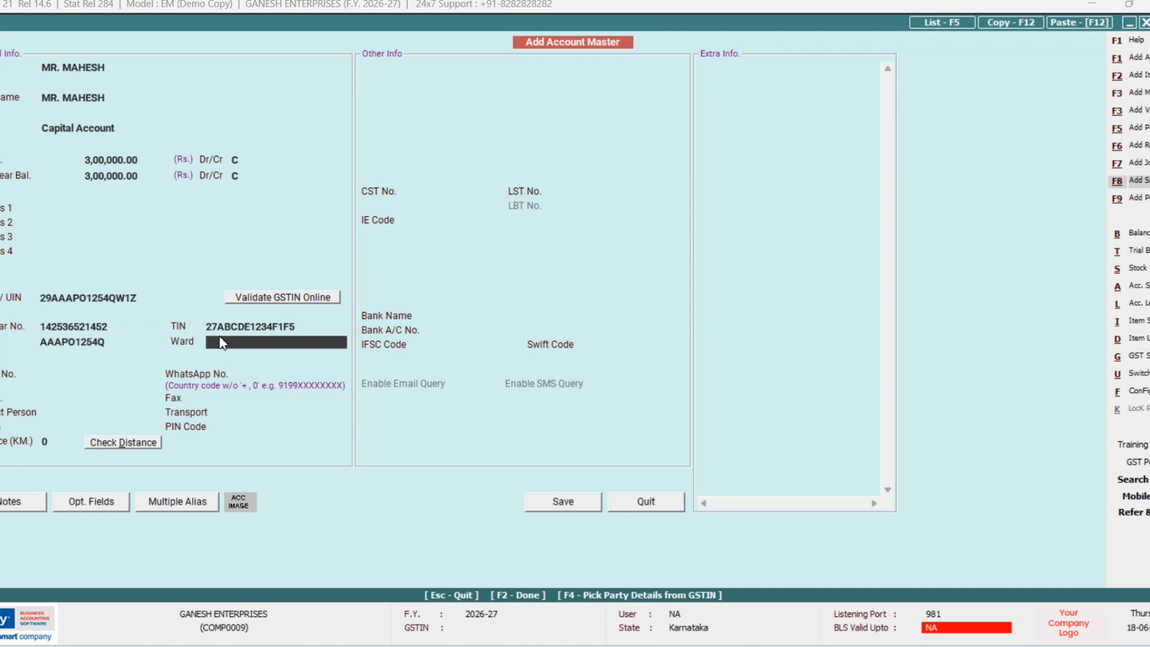
pyautogui.write('CHITRADURGA')
pyautogui.press('Return')
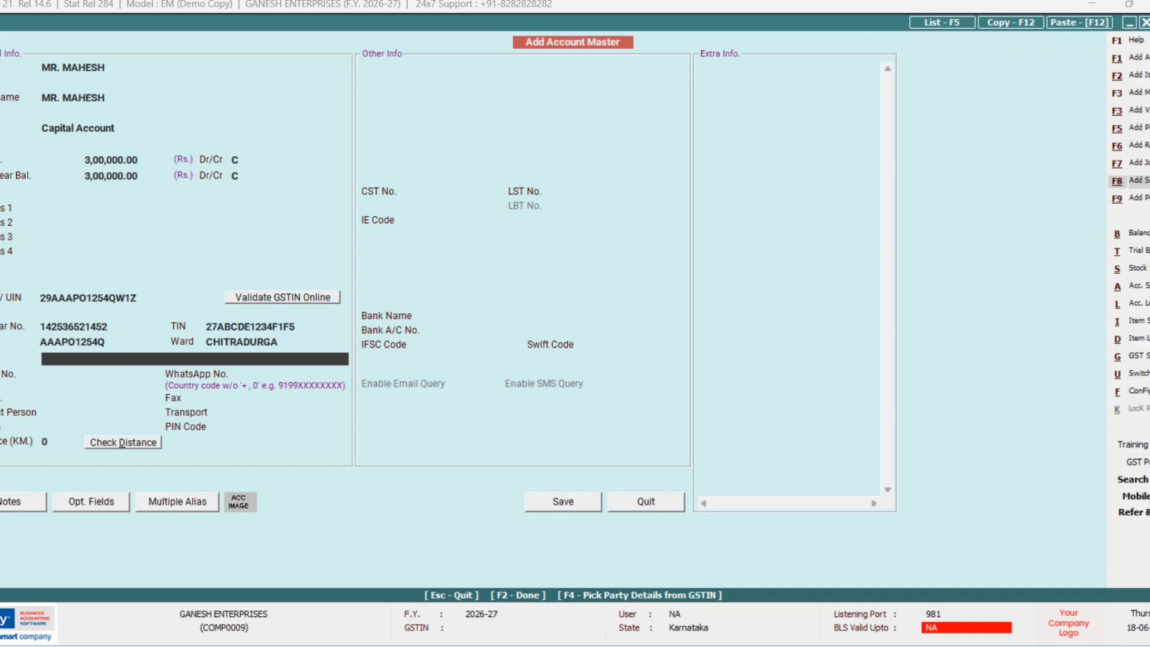
pyautogui.press('Return')
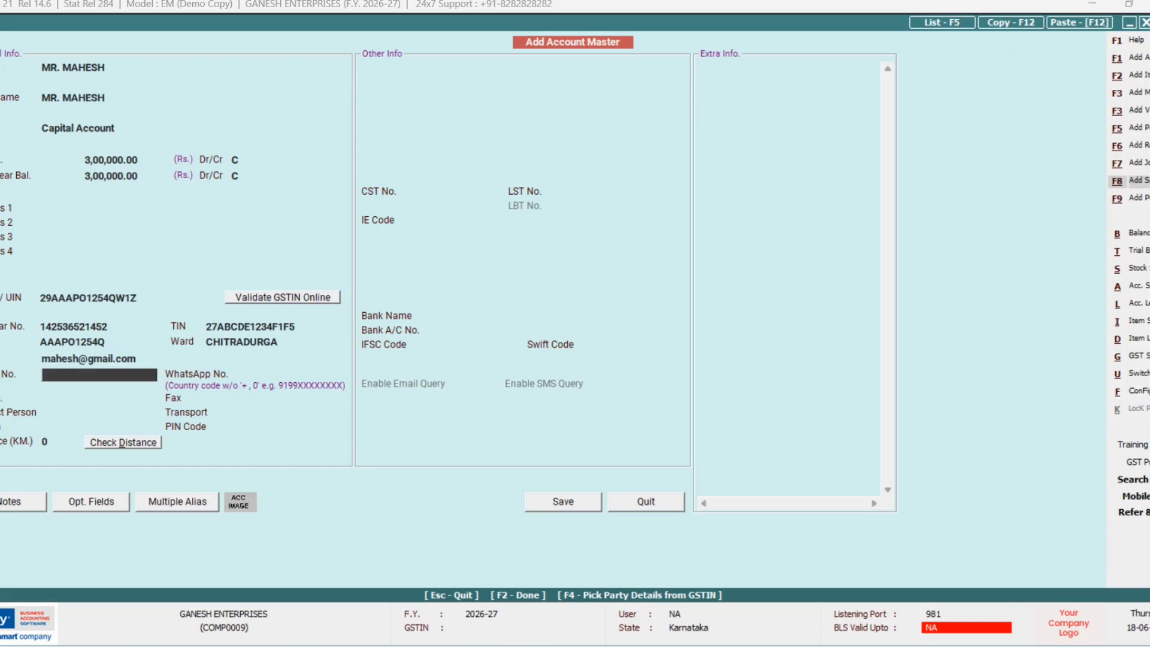
pyautogui.press('Return')
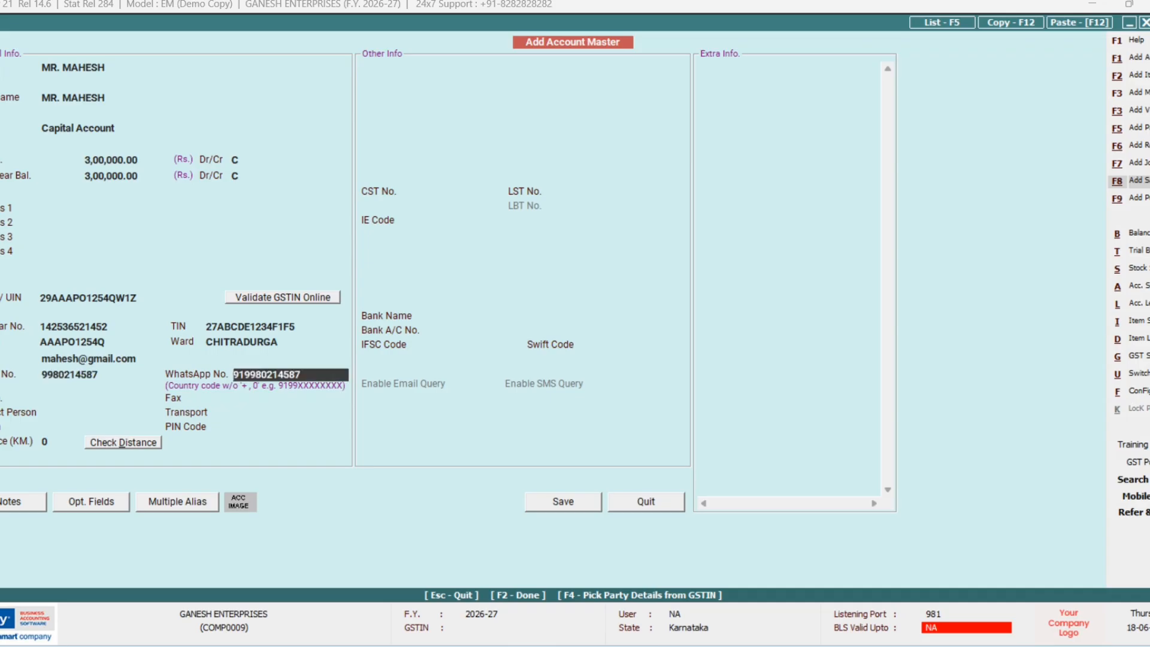
# Step: Keep the WhatsApp number, enter the contact person's name and set distance to 250 km
pyautogui.press('Return')
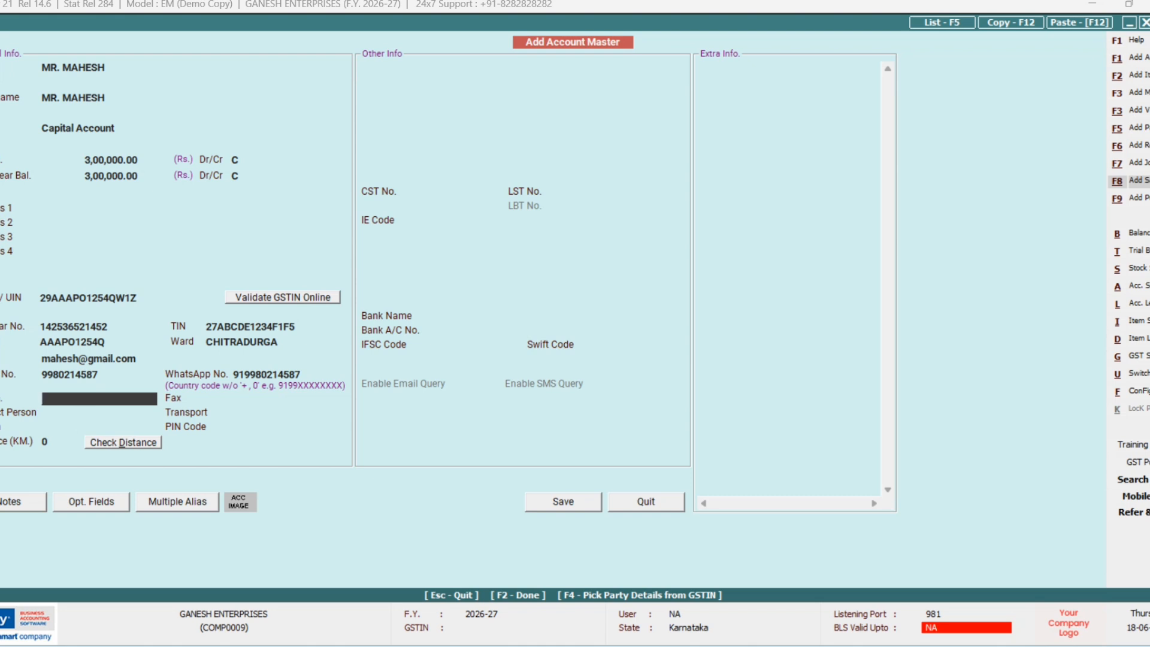
pyautogui.press('Return')
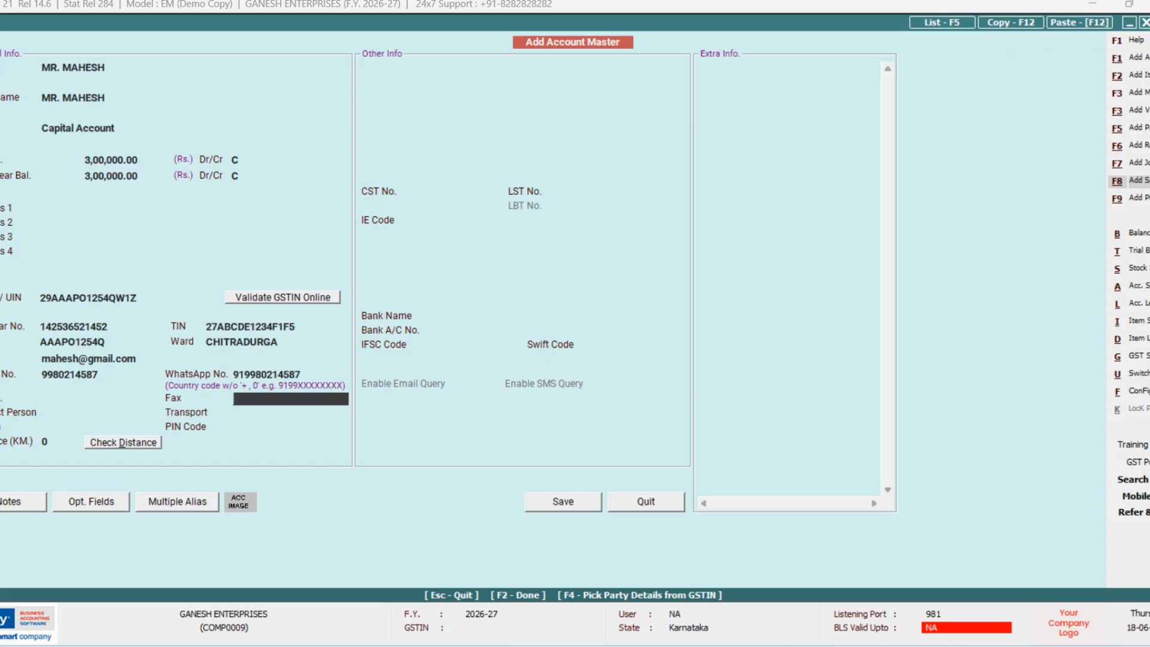
pyautogui.press('Return')
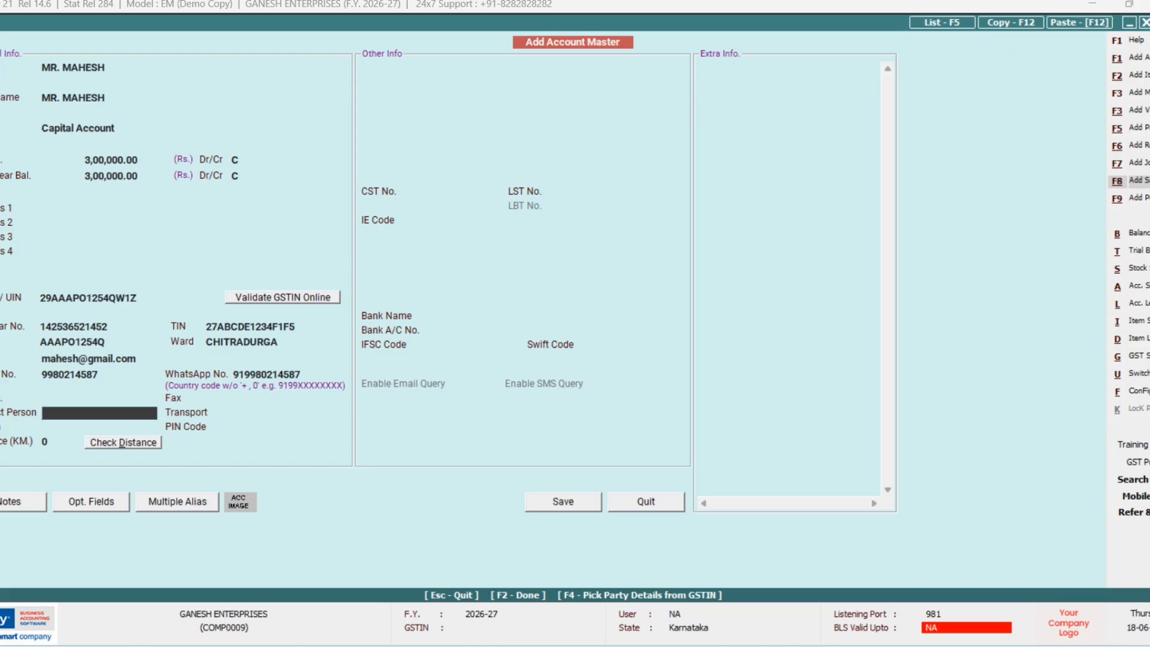
pyautogui.write('MAHESH')
pyautogui.press('Return')
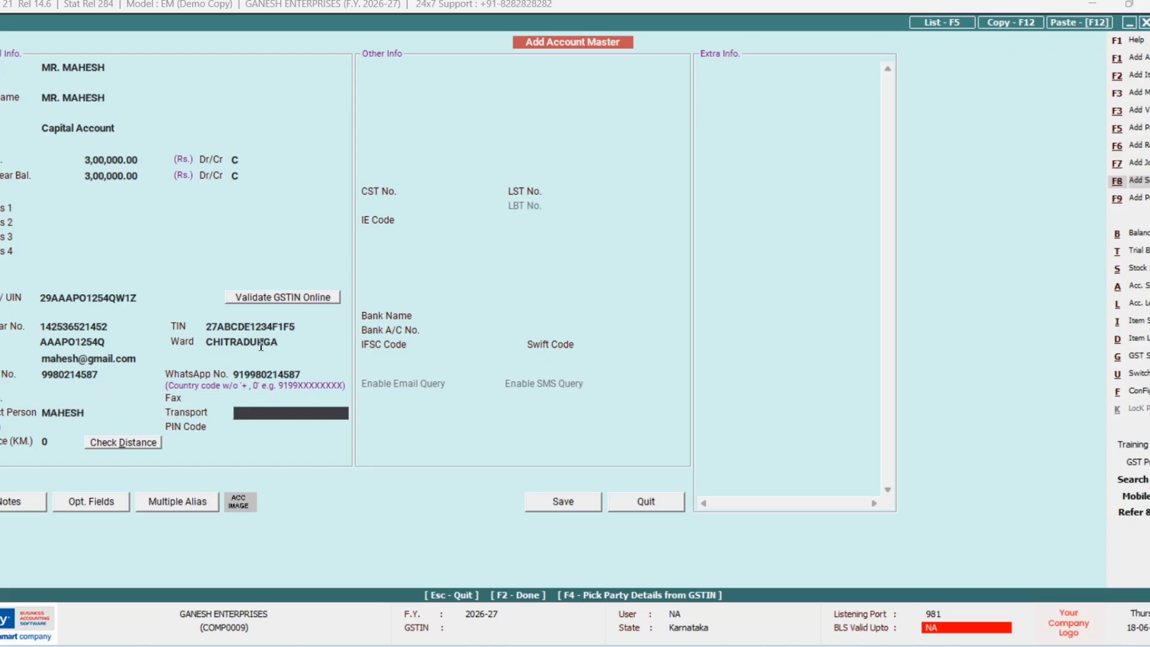
pyautogui.press('Return')
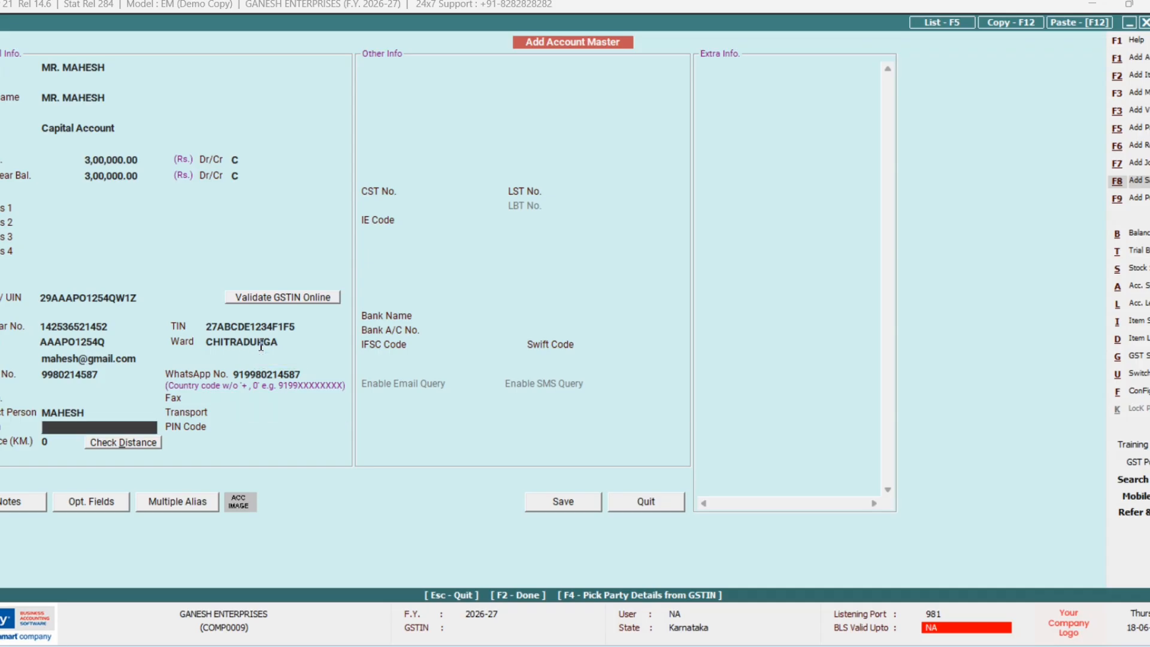
pyautogui.press('Return')
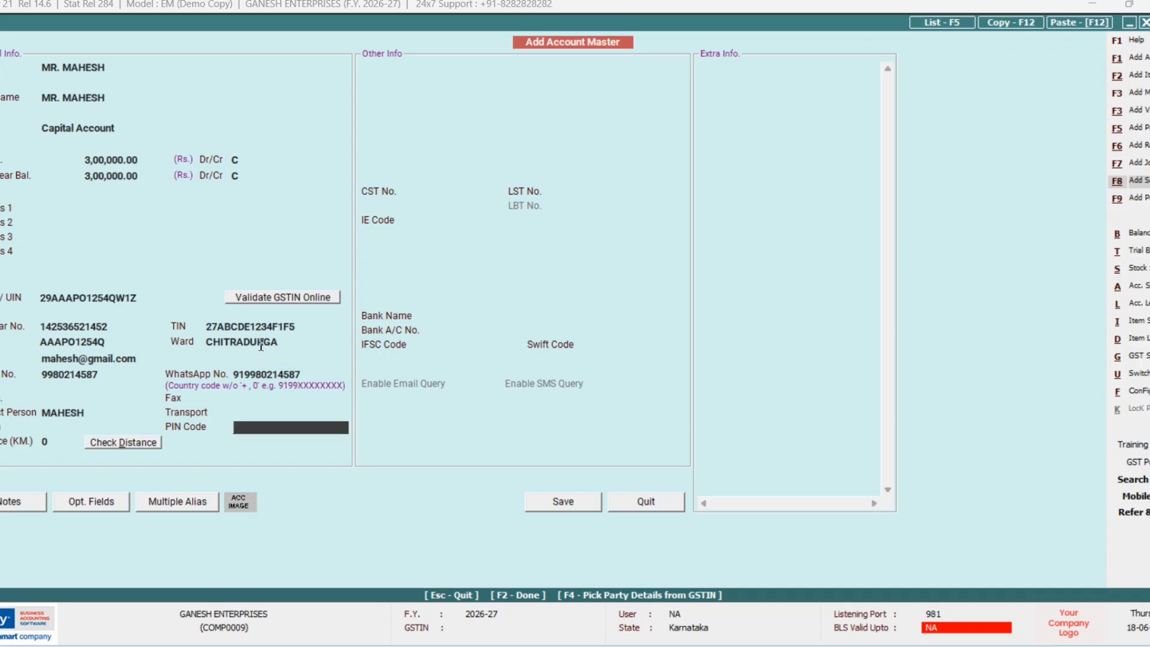
pyautogui.press('Return')
pyautogui.write('250')
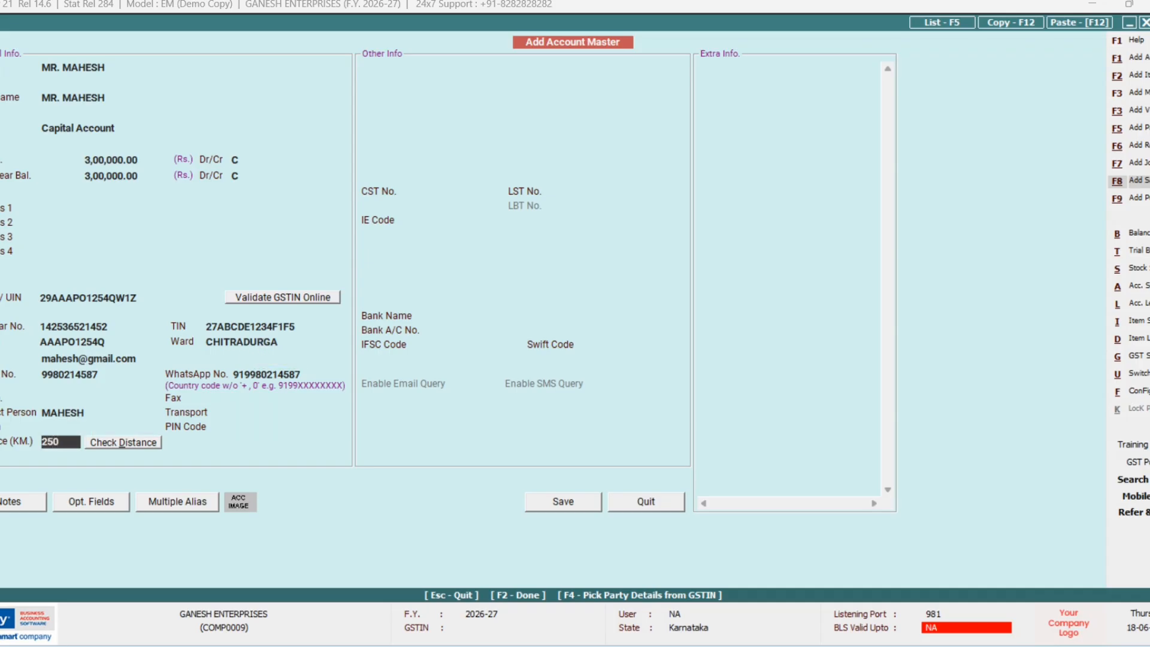
pyautogui.press('Return')
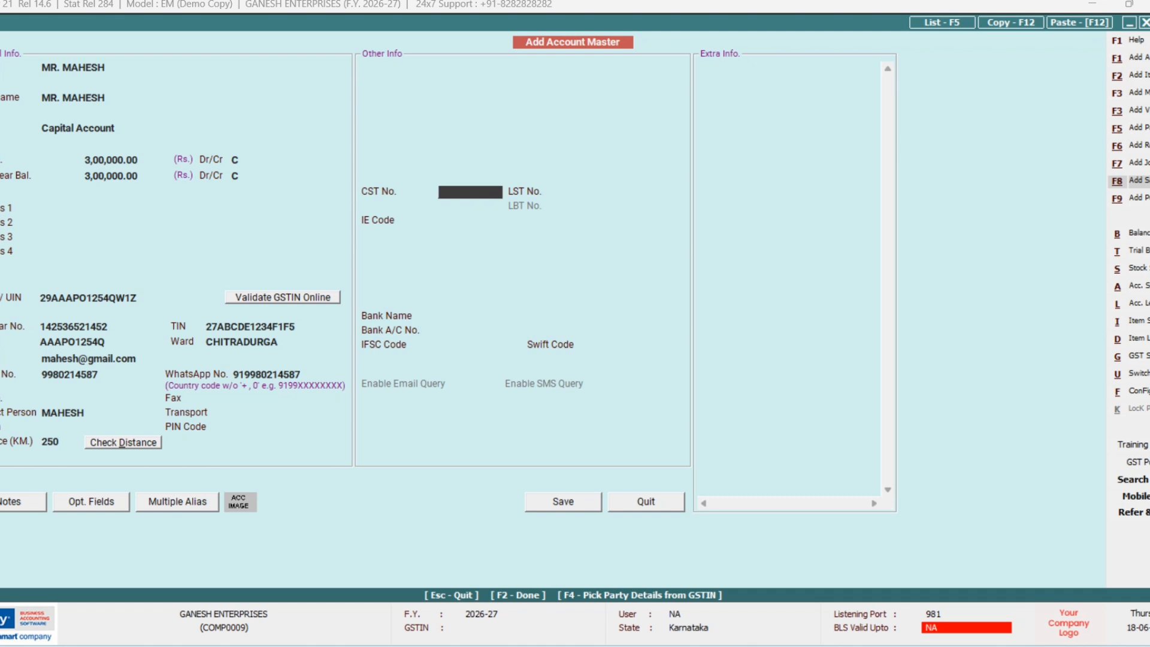
# Step: Save the capital account without Schedule III tagging and enter 3,00,000 as its receipt amount
pyautogui.press('F2')
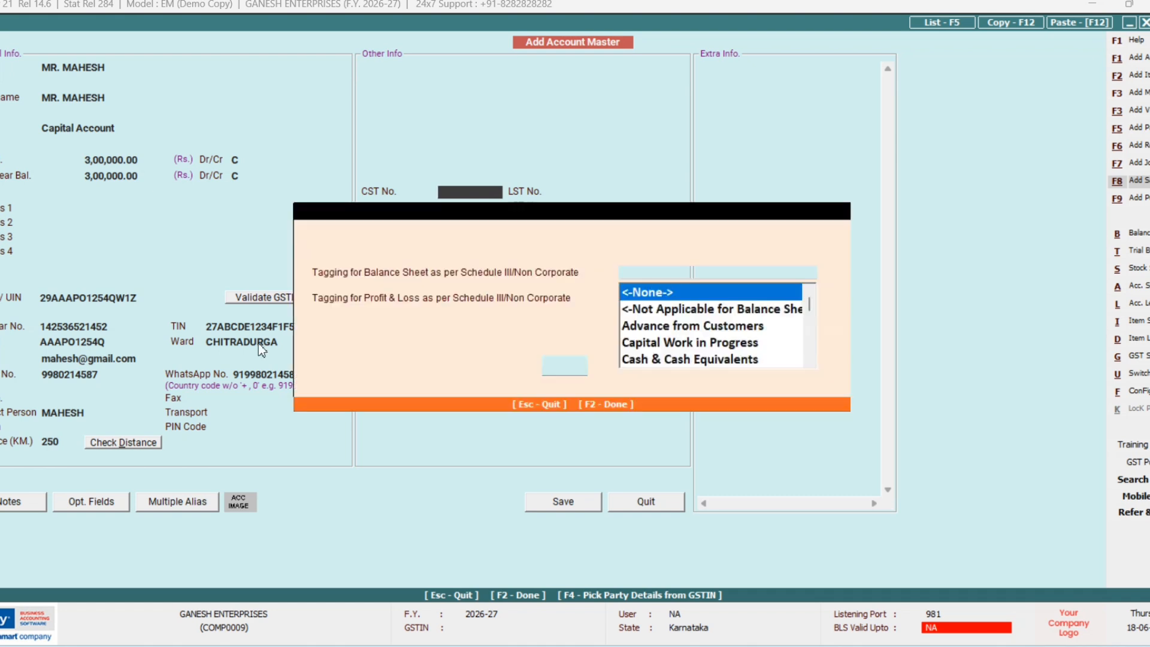
pyautogui.press('F2')
pyautogui.press('Return')
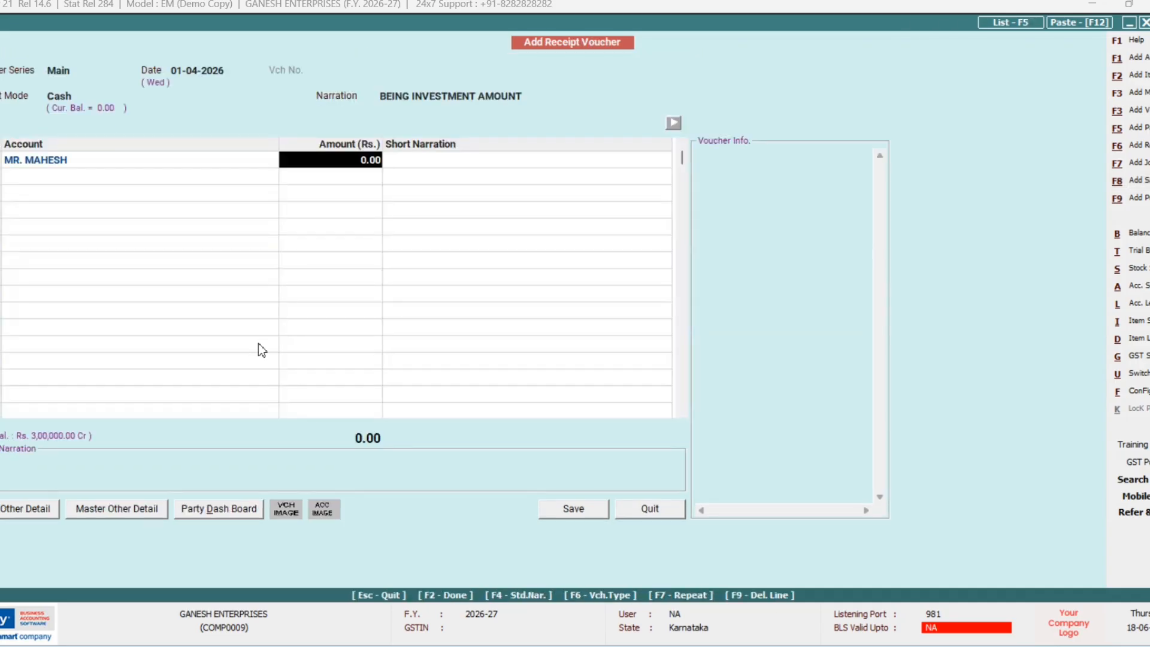
pyautogui.write('300000')
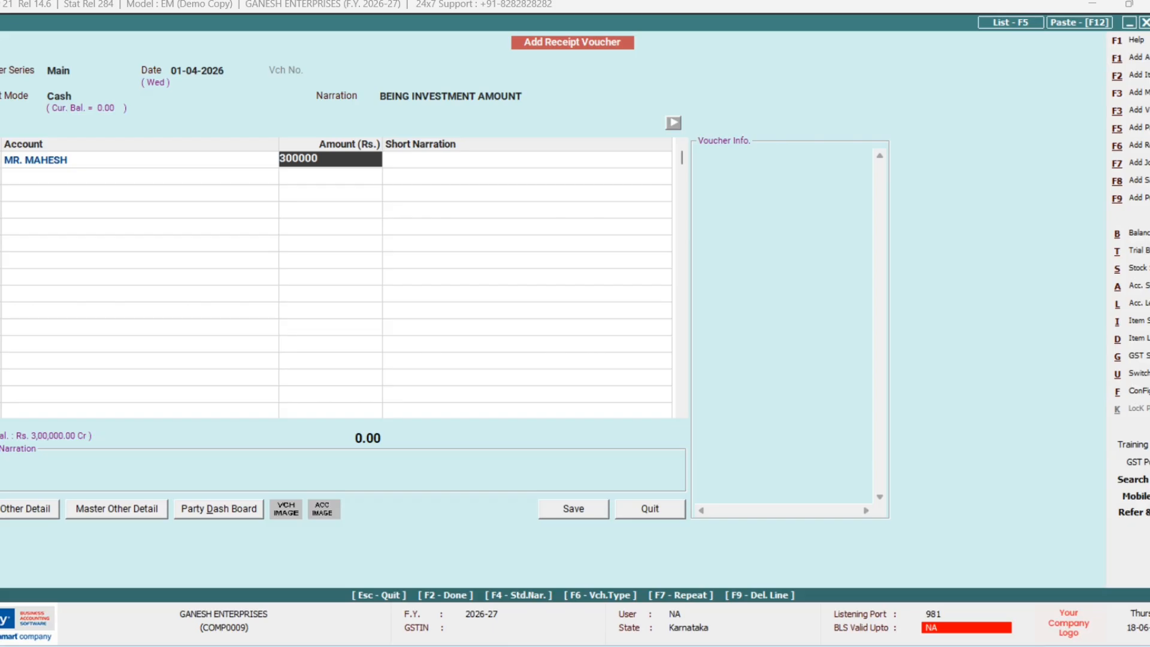
pyautogui.press('Return')
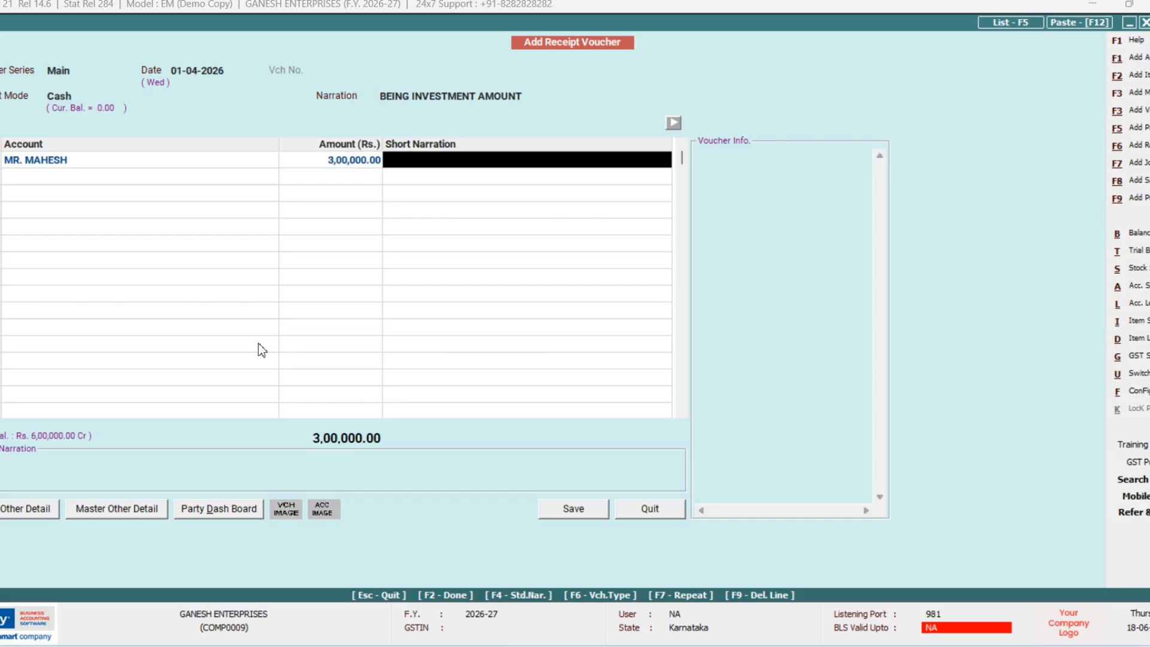
pyautogui.press('Return')
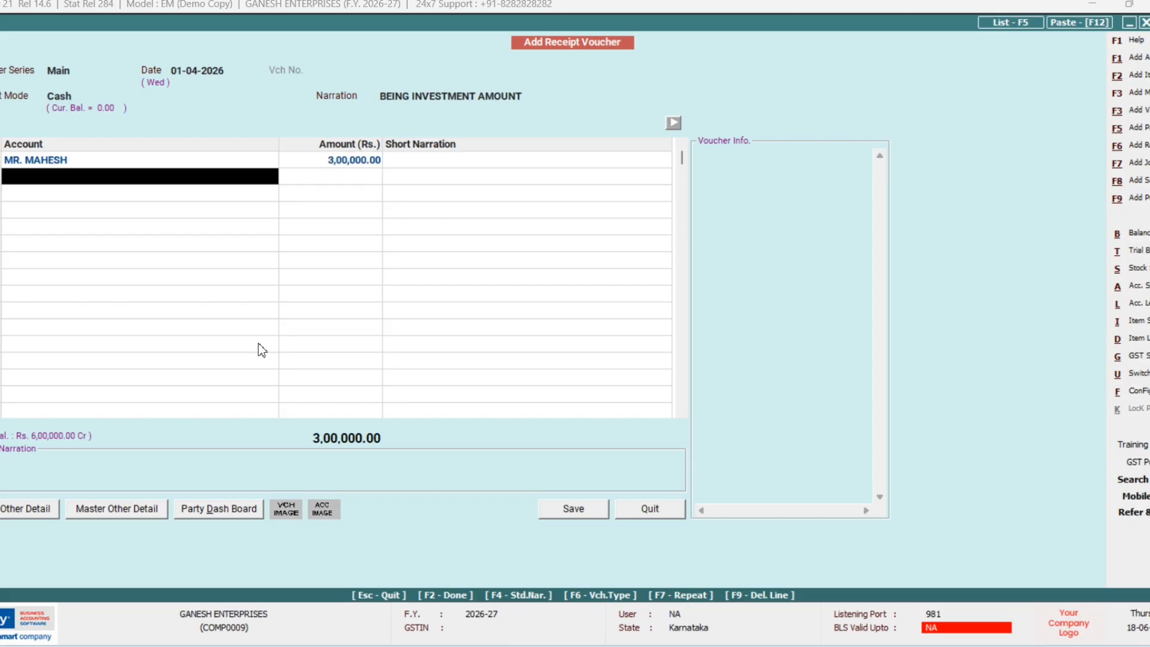
# Step: Create and save account GOODS under Fixed Assets with zero depreciation and no Schedule III tagging
pyautogui.press('F3')
pyautogui.write('G')
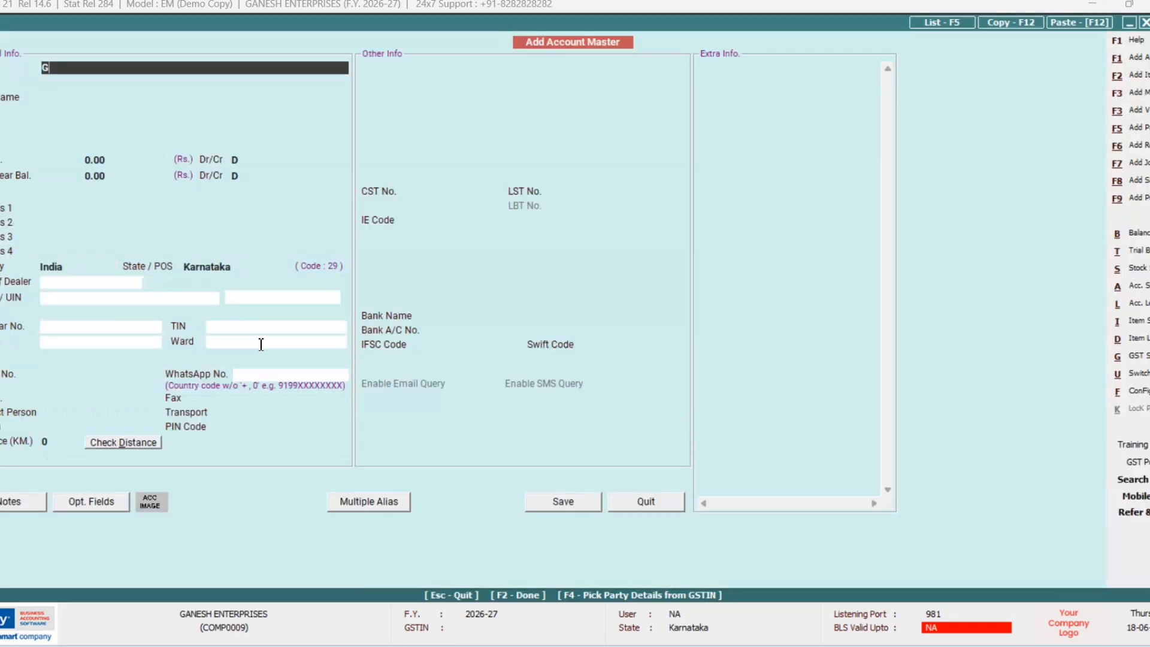
pyautogui.write('OODS')
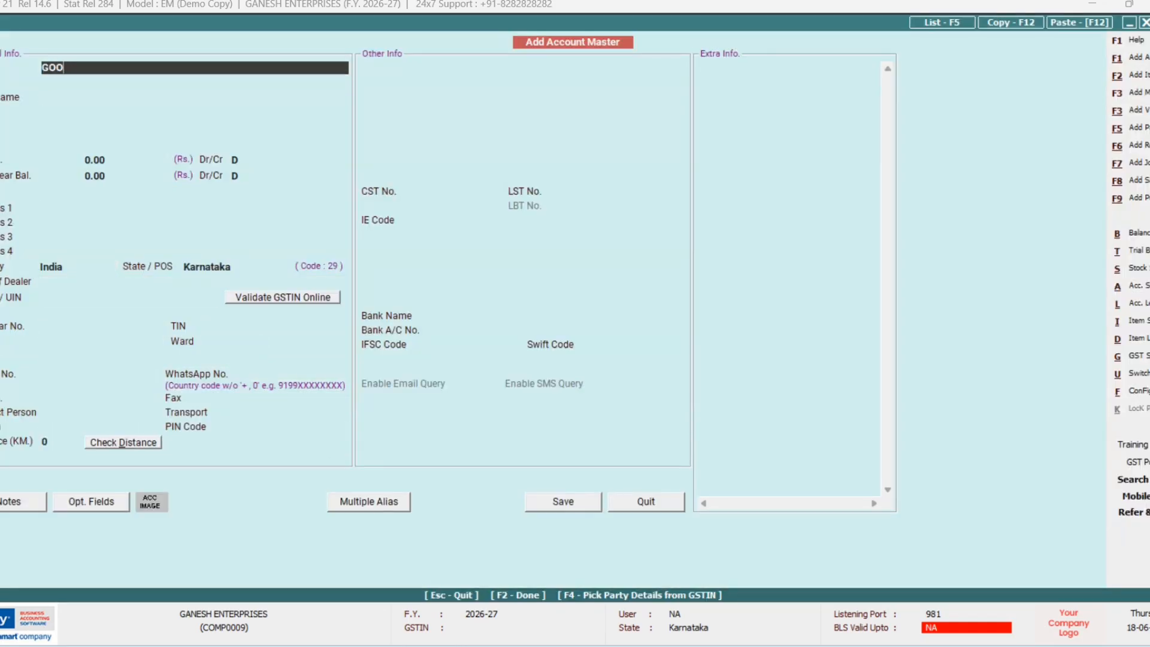
pyautogui.press('Return')
pyautogui.press('Return')
pyautogui.press('Return')
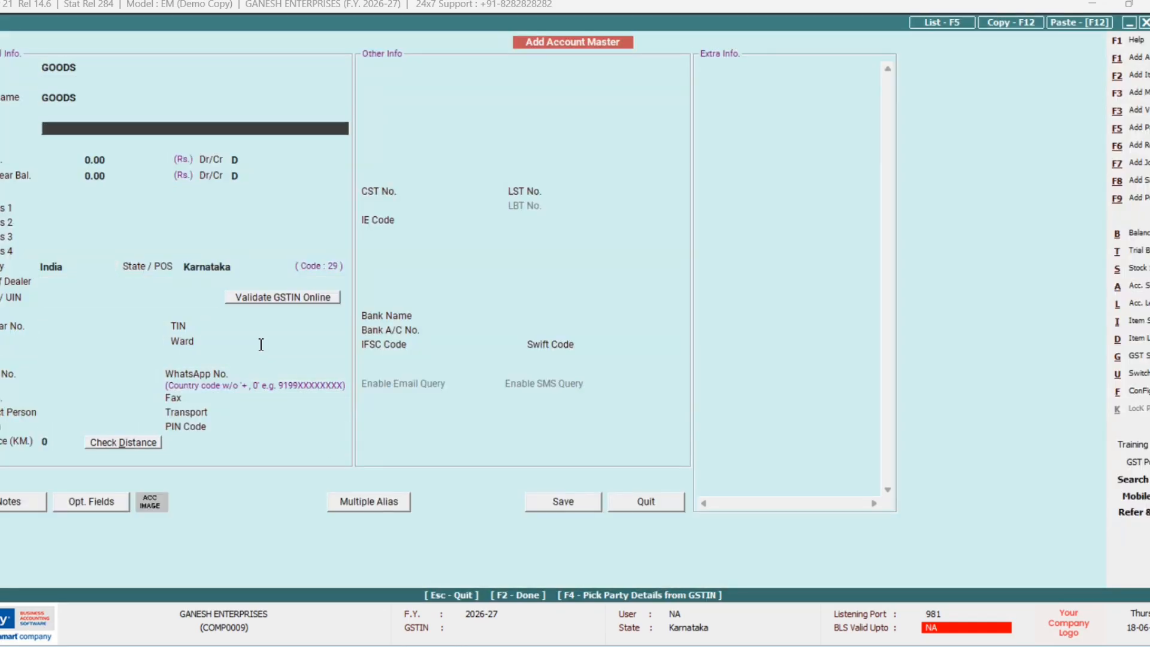
pyautogui.write('F')
pyautogui.press('Return')
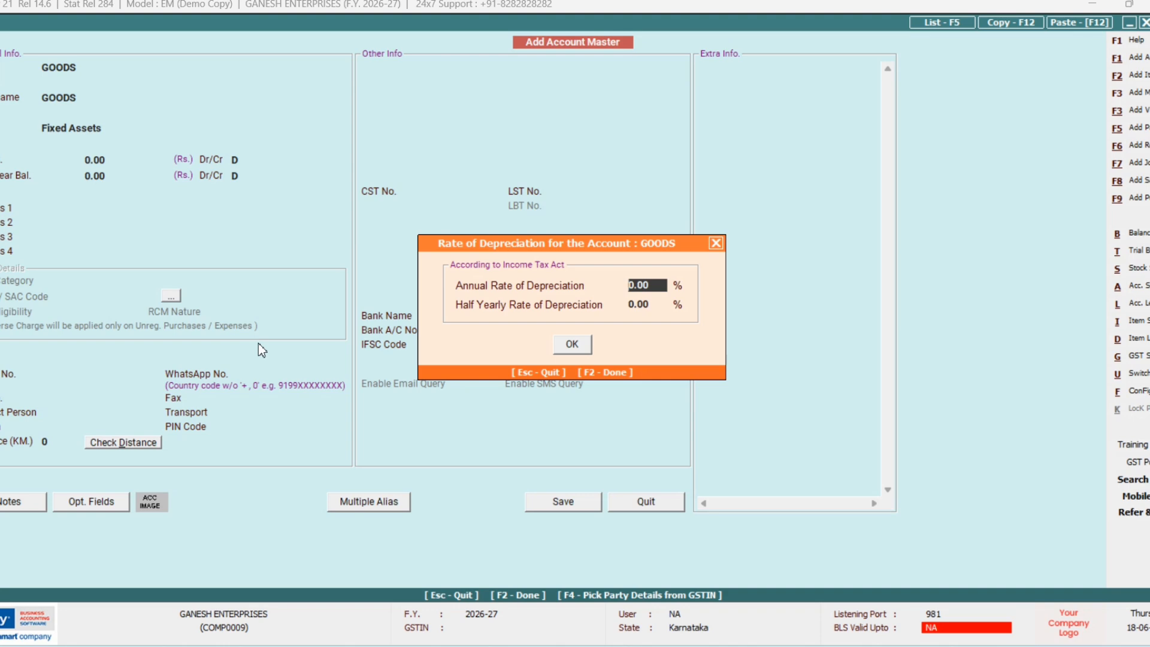
pyautogui.press('F2')
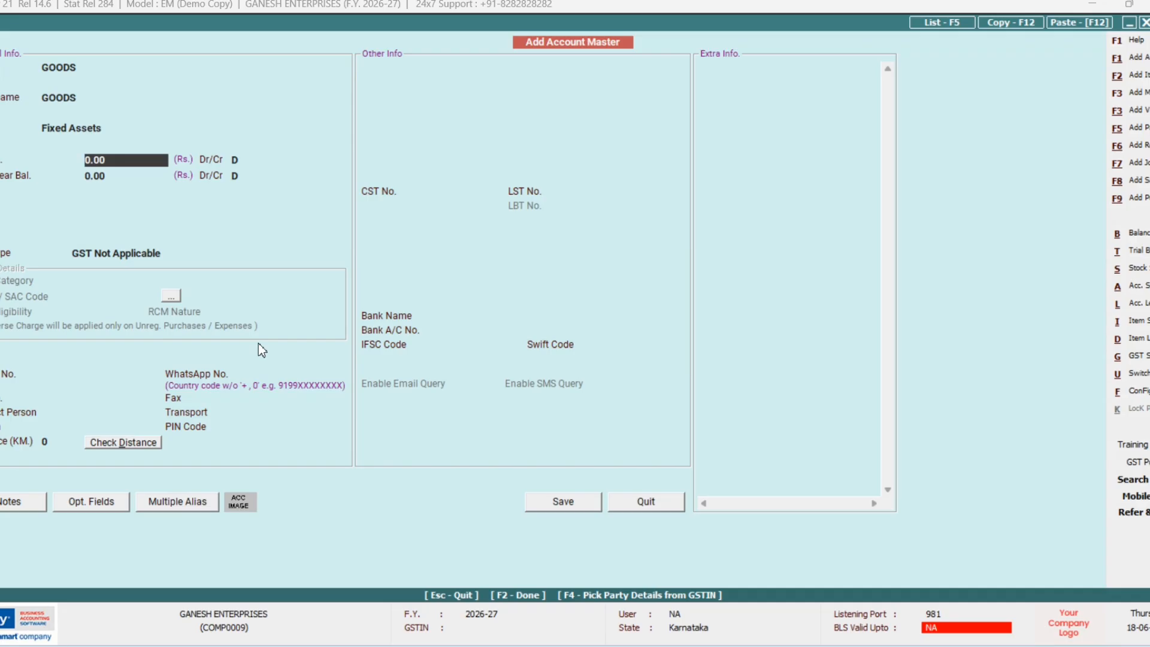
pyautogui.press('F2')
pyautogui.press('Return')
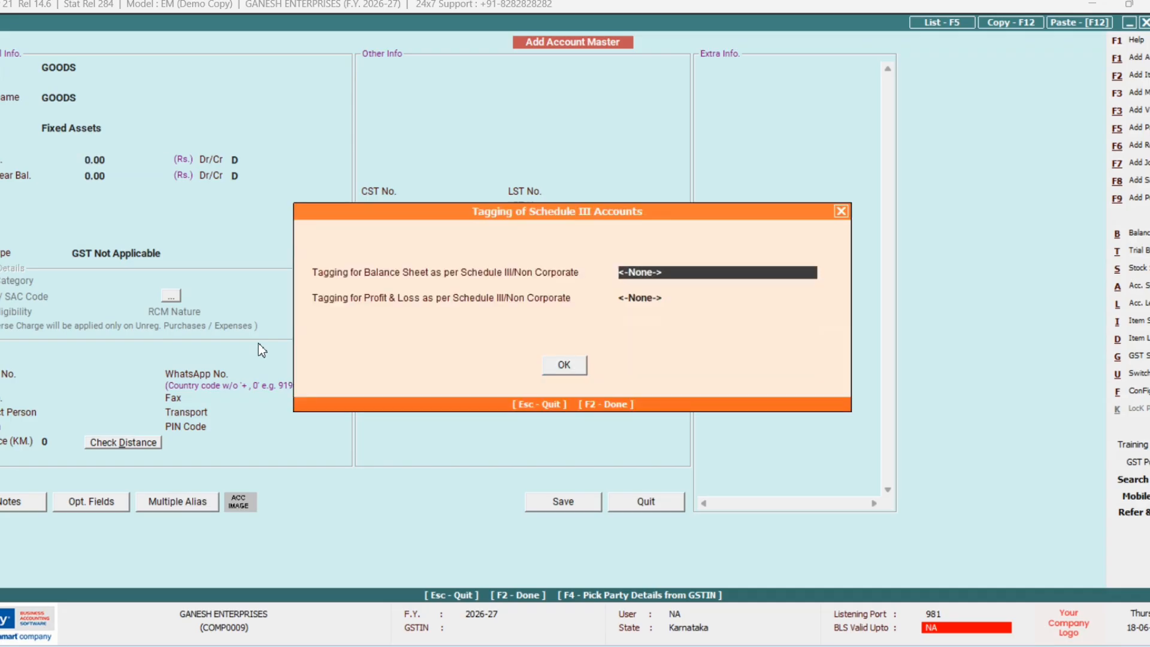
pyautogui.press('F2')
pyautogui.press('Return')
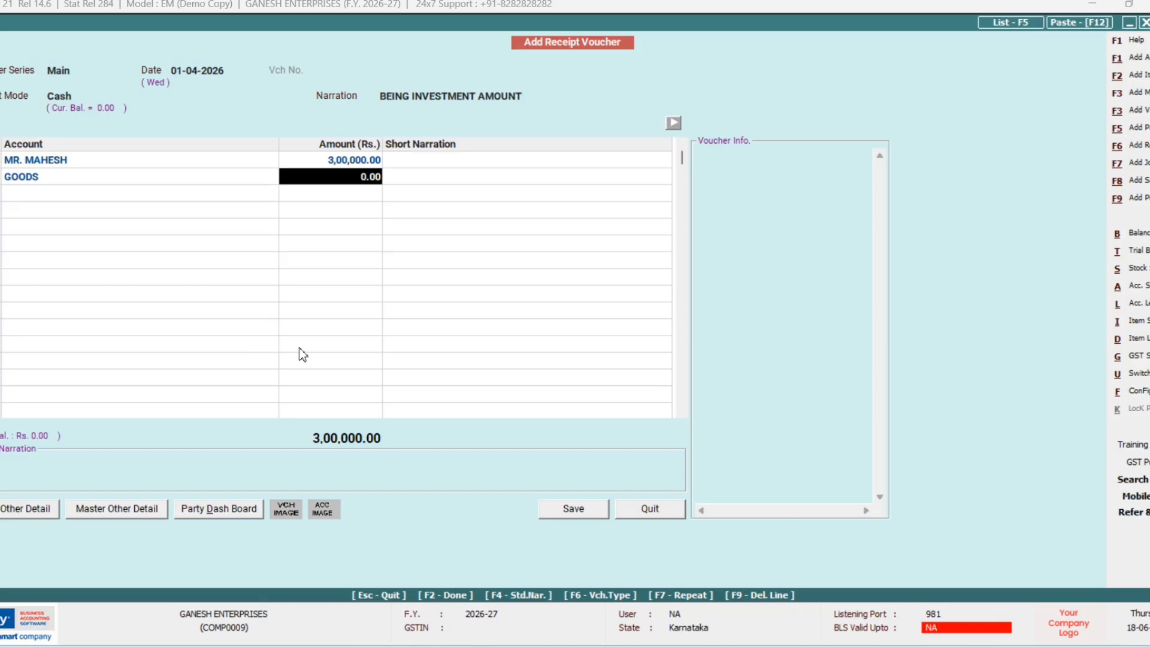
# Step: Enter 2,00,000 for GOODS, bringing the voucher total to 5,00,000.00
pyautogui.write('200000')
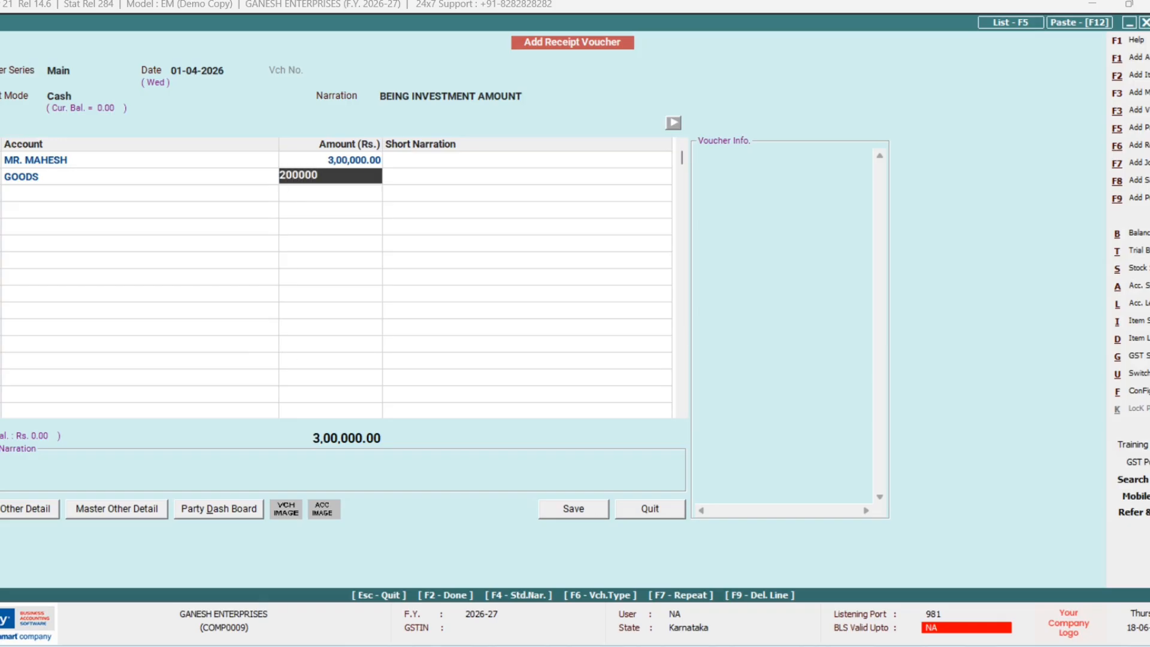
pyautogui.press('Return')
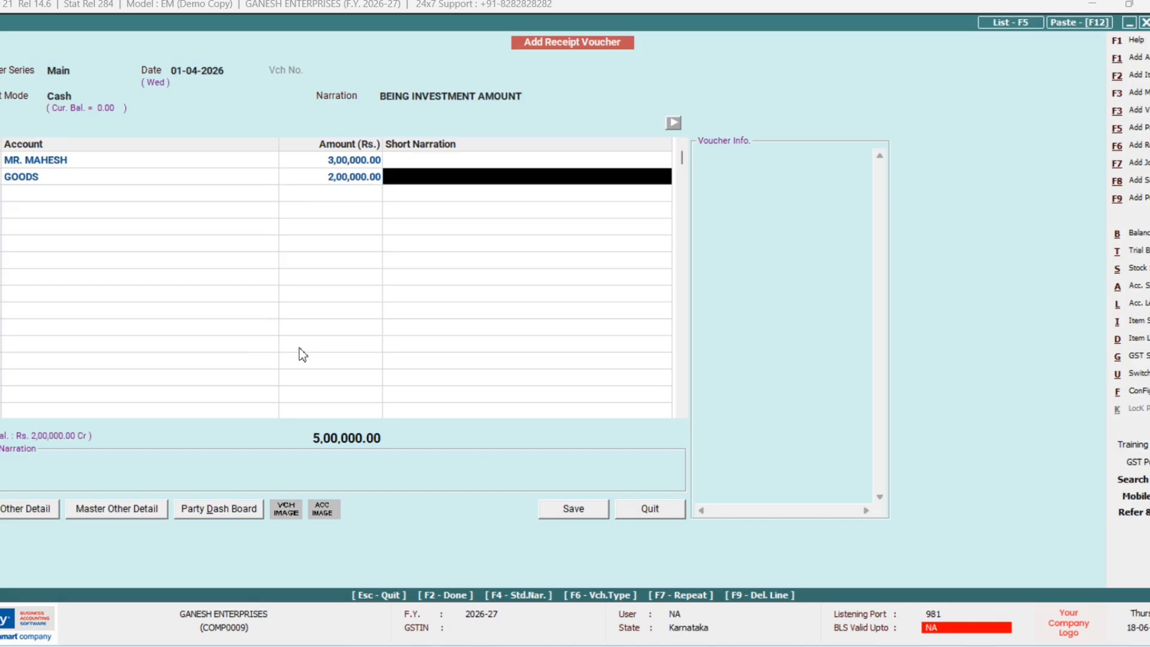
pyautogui.press('Return')
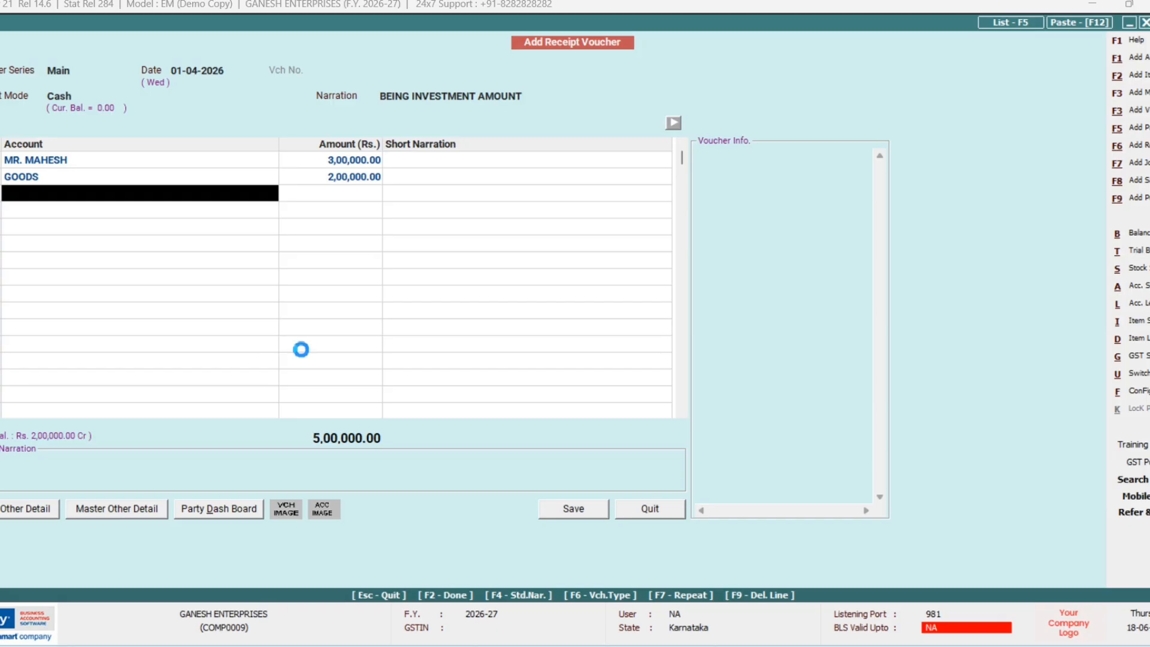
# Step: Create and save account MACHINERY under Fixed Assets, skipping depreciation and Schedule III tagging
pyautogui.press('F3')
pyautogui.write('MACHI')
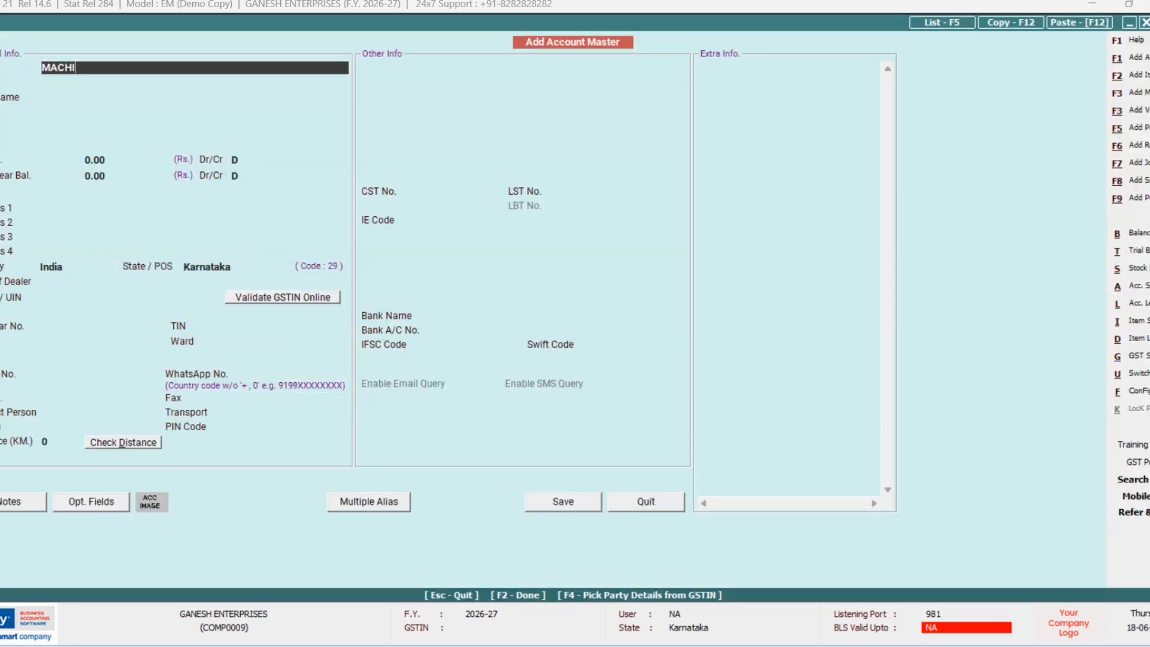
pyautogui.write('NERY')
pyautogui.press('Return')
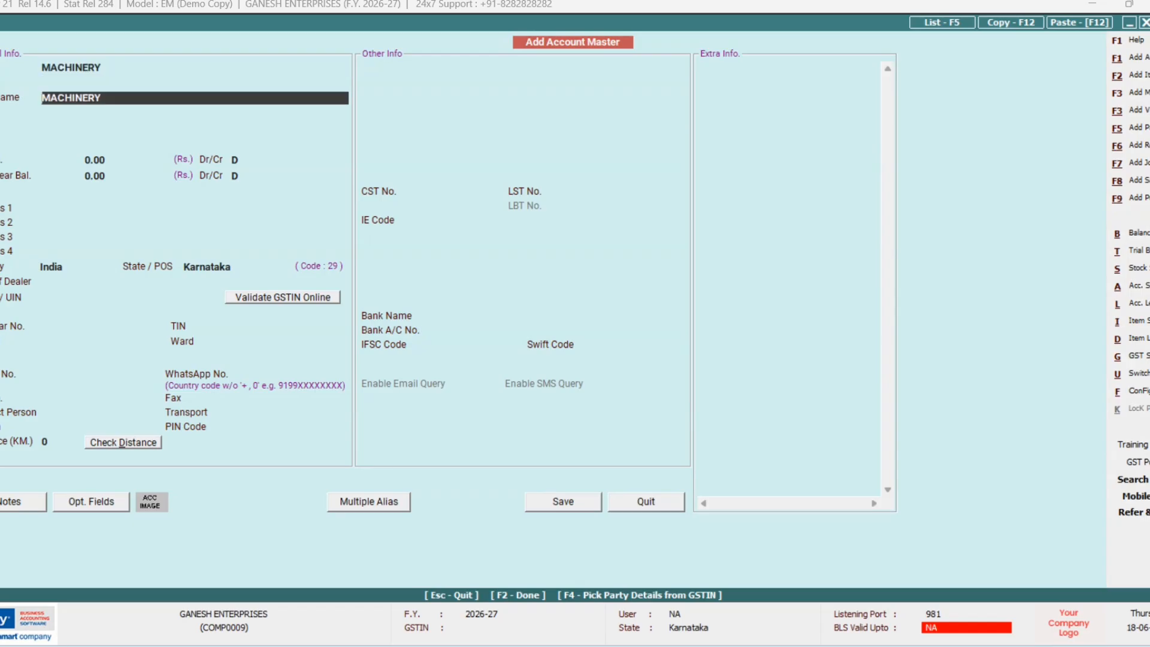
pyautogui.press('Return')
pyautogui.write('F')
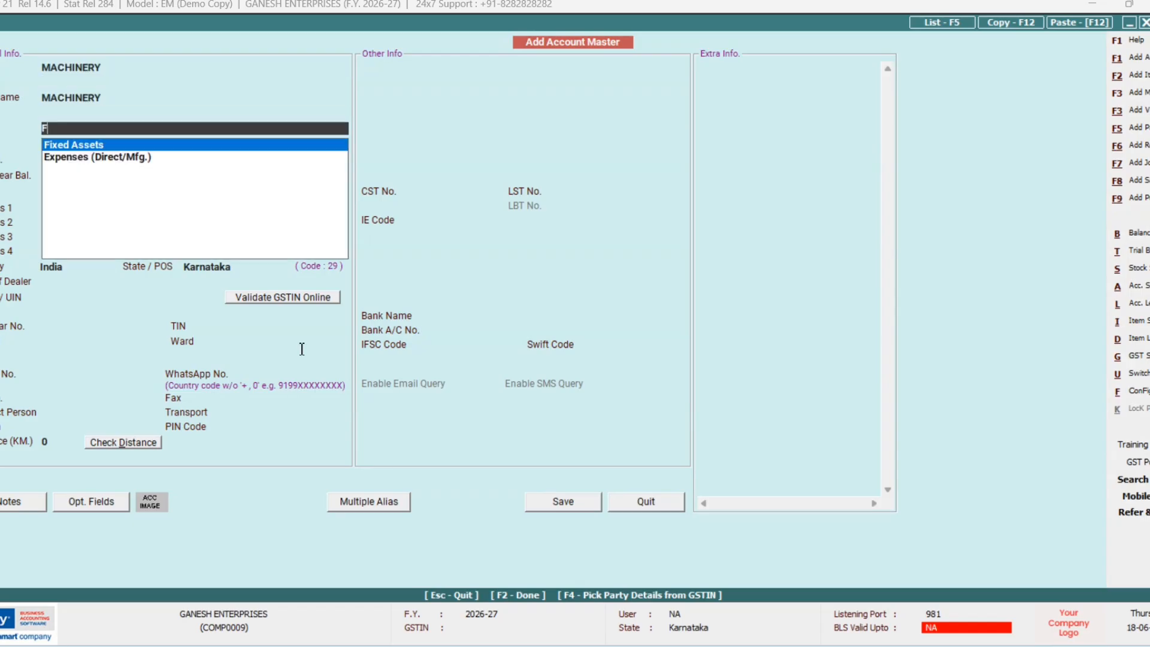
pyautogui.press('Return')
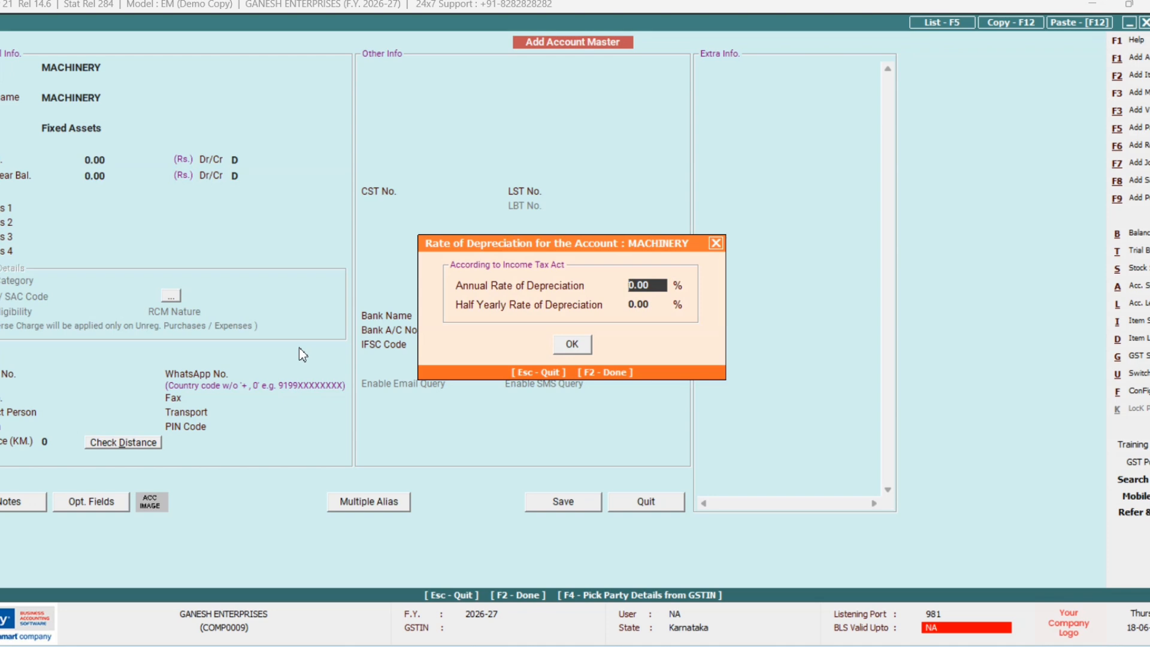
pyautogui.press('F2')
pyautogui.press('F2')
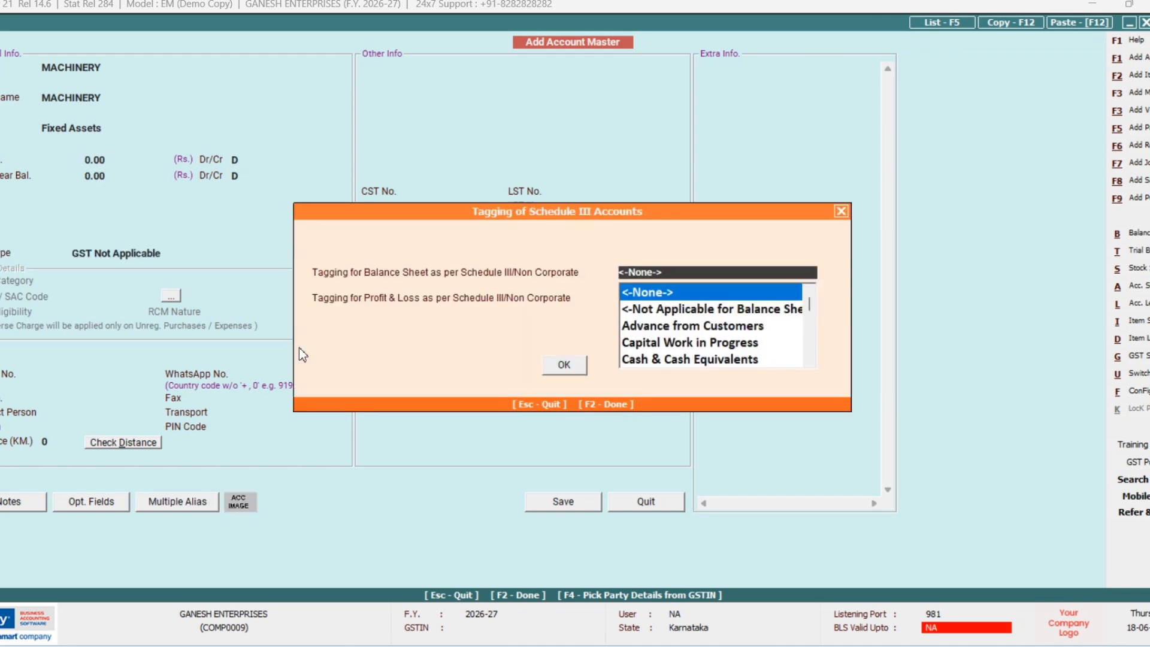
pyautogui.press('F2')
pyautogui.press('Return')
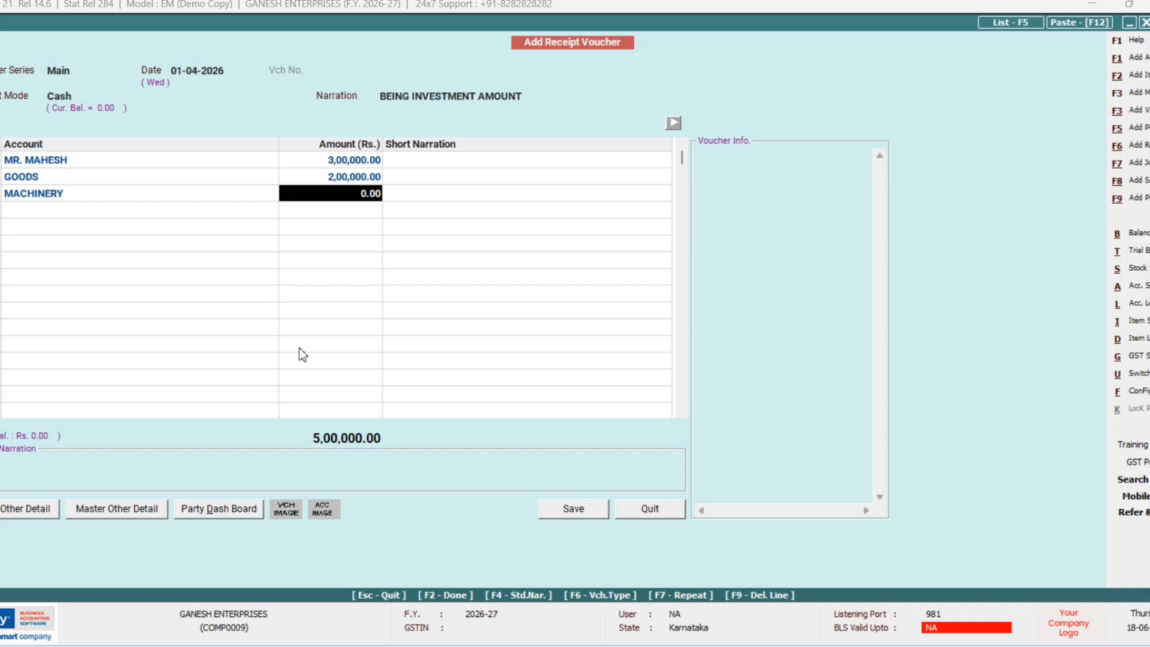
# Step: Enter 1,00,000 for MACHINERY, totalling 6,00,000.00, and leave the fourth row empty
pyautogui.write('1')
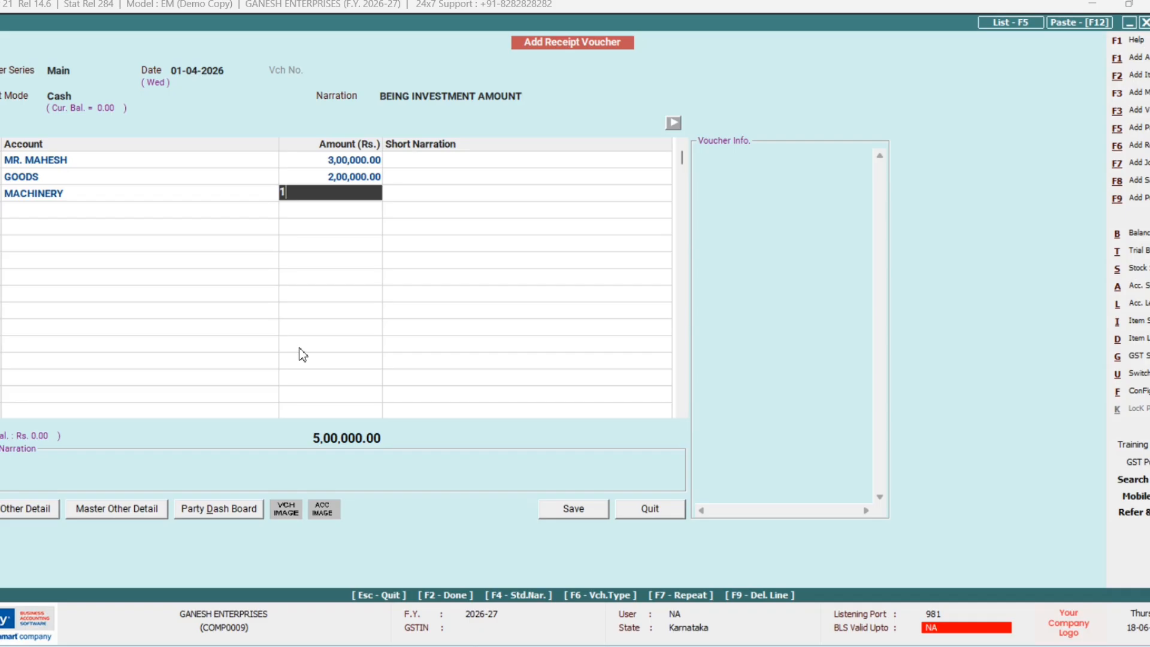
pyautogui.write('00000')
pyautogui.press('Return')
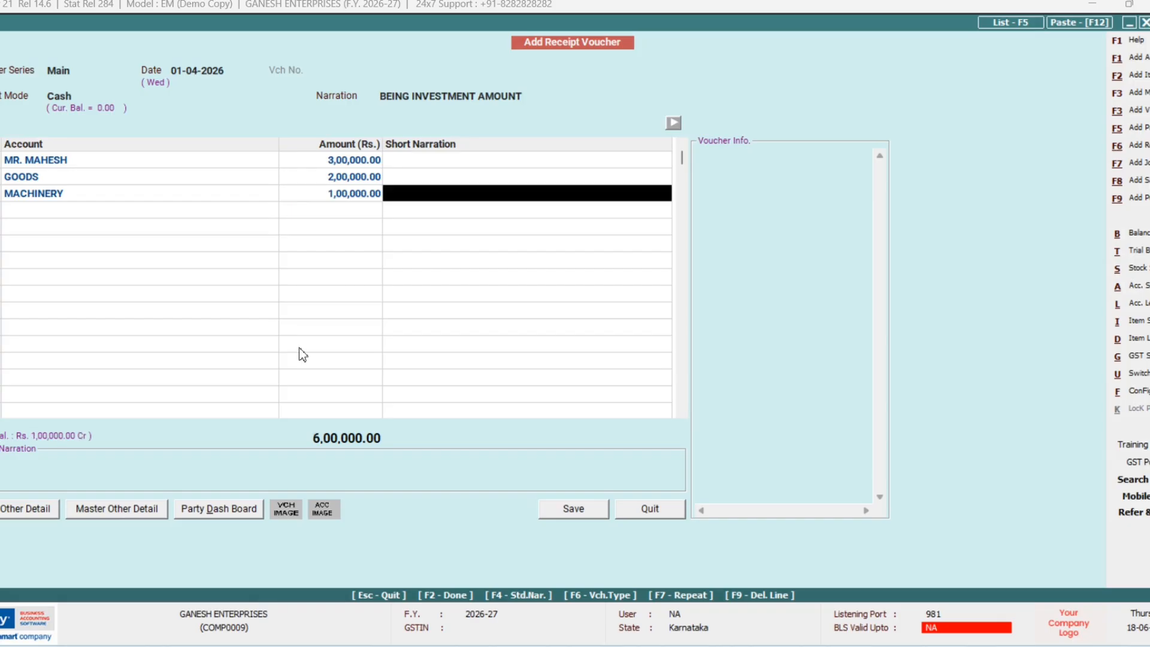
pyautogui.press('Return')
pyautogui.press('Return')
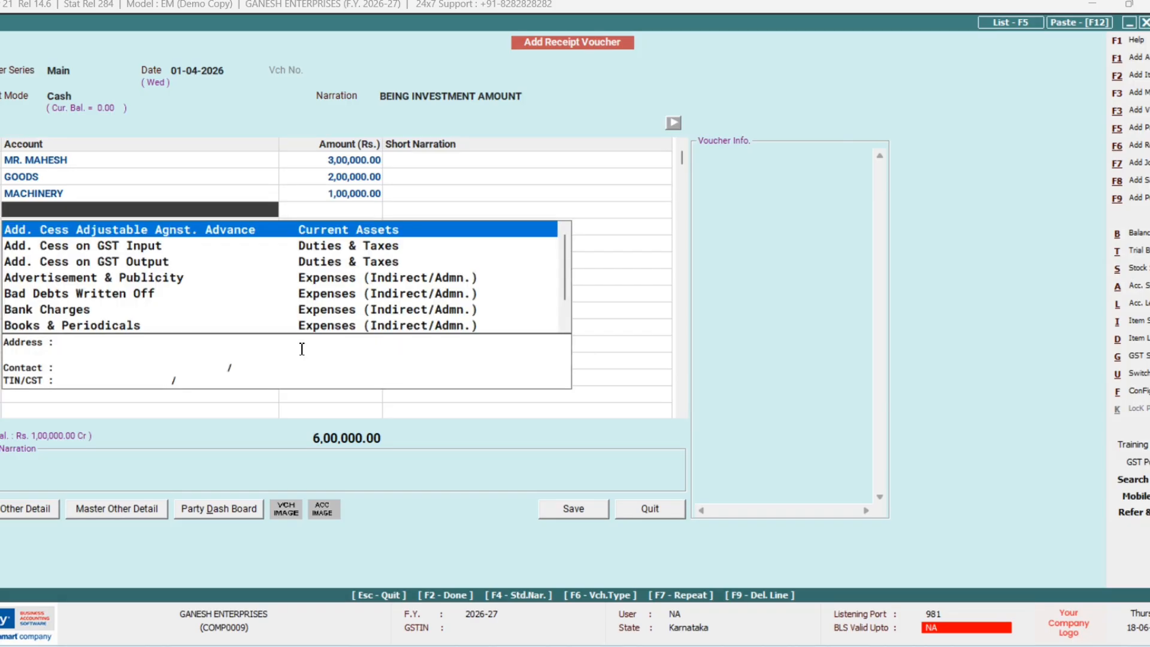
pyautogui.press('Escape')
pyautogui.press('Up')
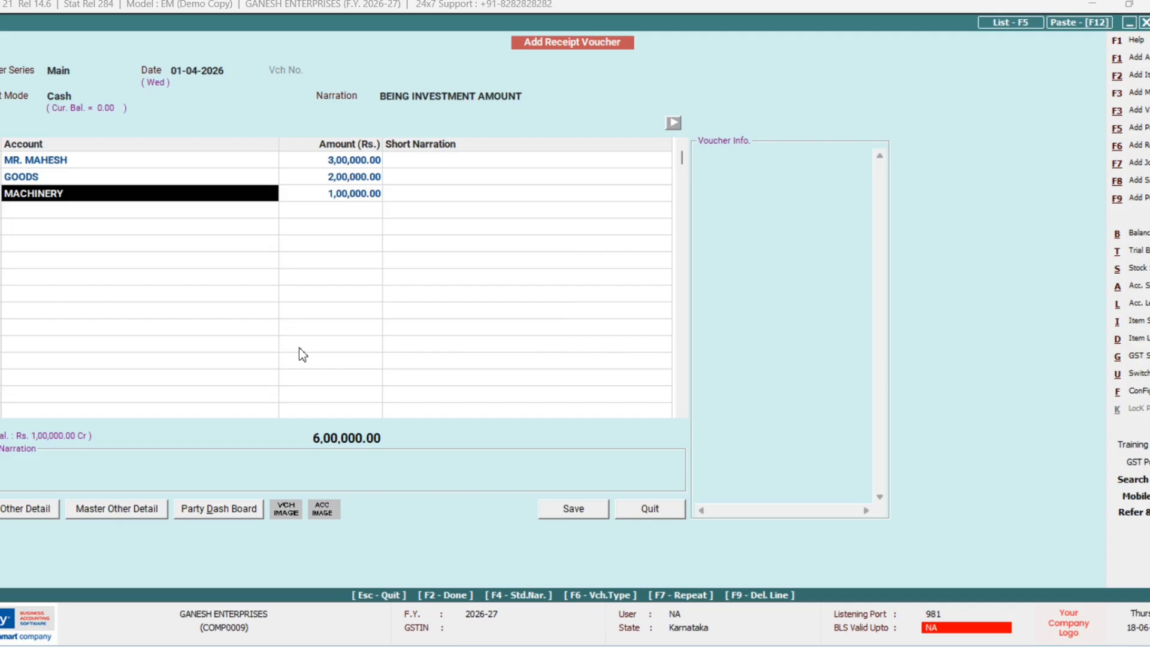
# Step: Save the receipt voucher past both cash-limit warnings and start a Contra voucher dated 01-04-2026
pyautogui.press('F2')
pyautogui.press('F2')
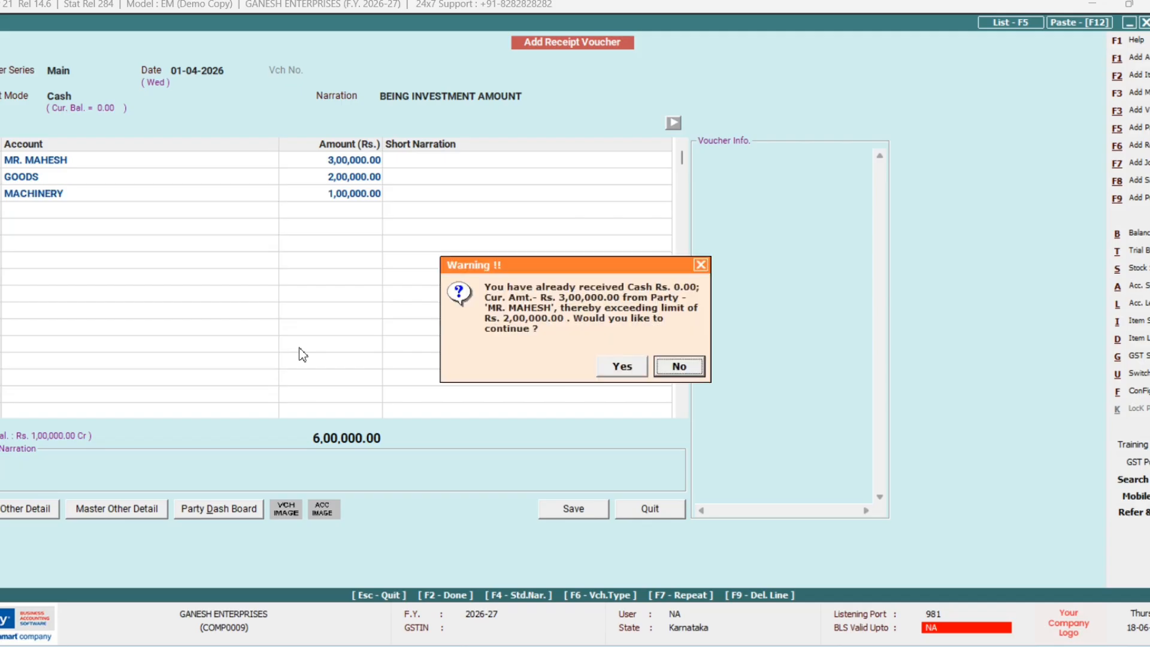
pyautogui.press('Left')
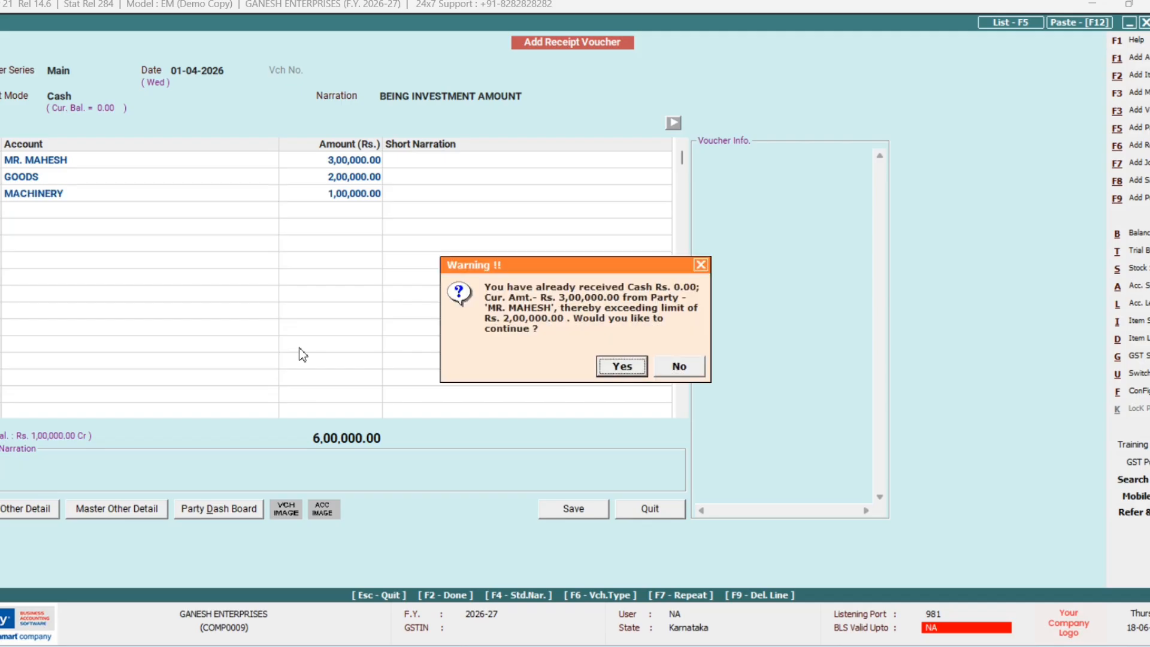
pyautogui.press('Return')
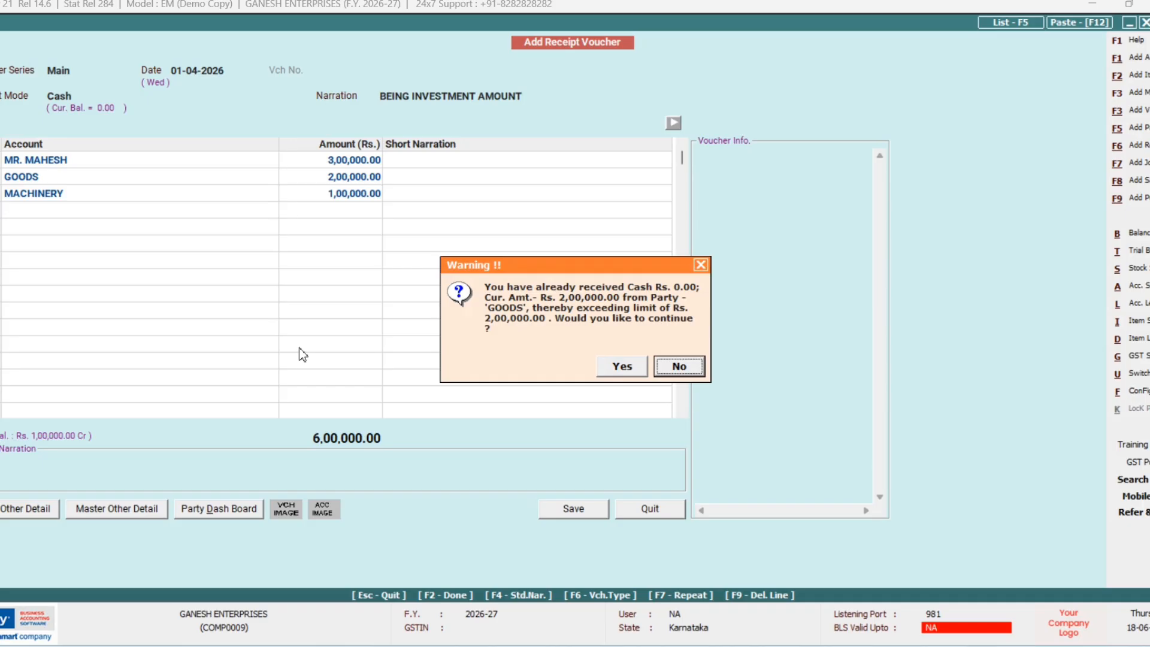
pyautogui.press('Left')
pyautogui.press('Right')
pyautogui.press('Left')
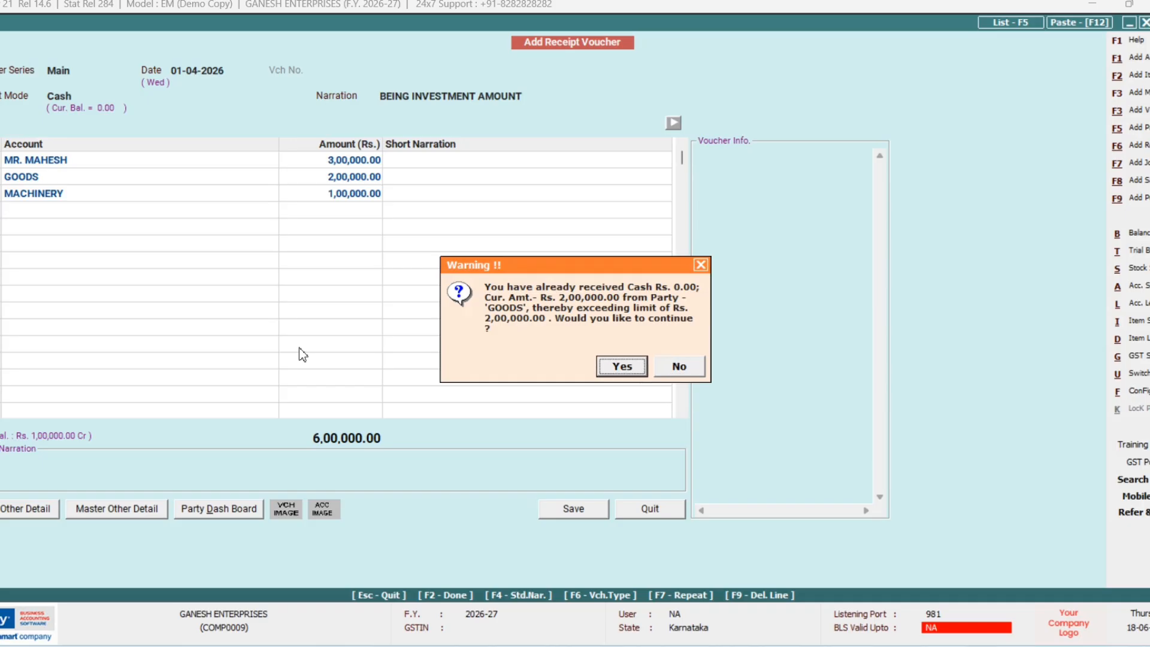
pyautogui.press('Return')
pyautogui.press('Return')
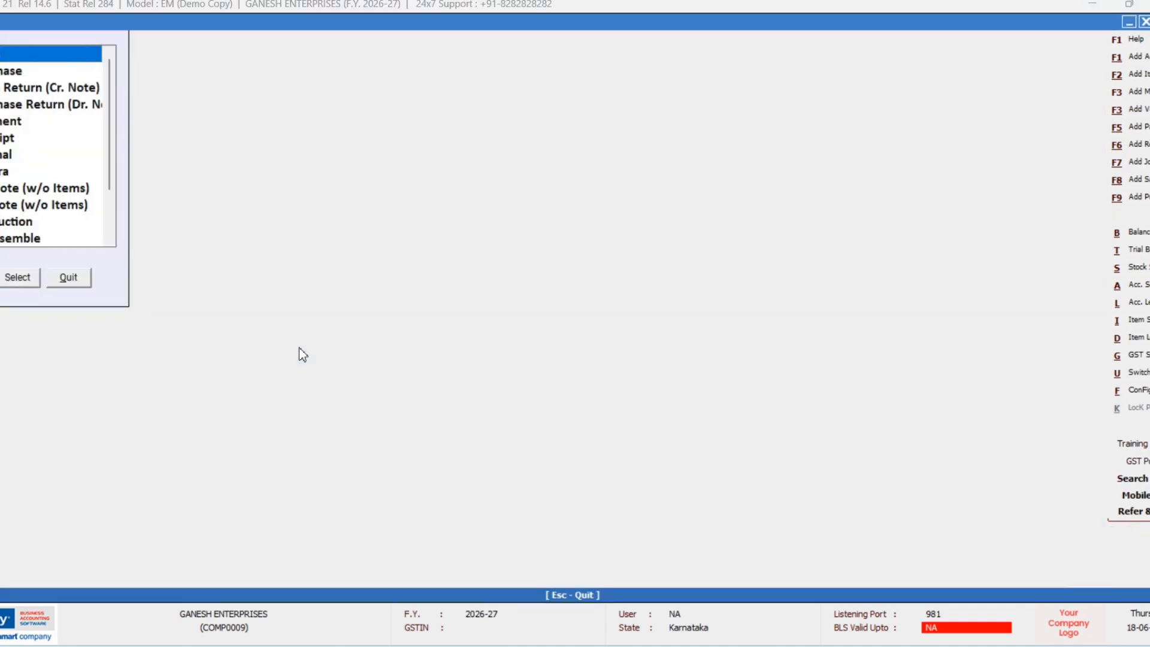
pyautogui.press('Down')
pyautogui.press('Down')
pyautogui.press('Down')
pyautogui.press('Down')
pyautogui.press('Down')
pyautogui.press('Down')
pyautogui.press('Down')
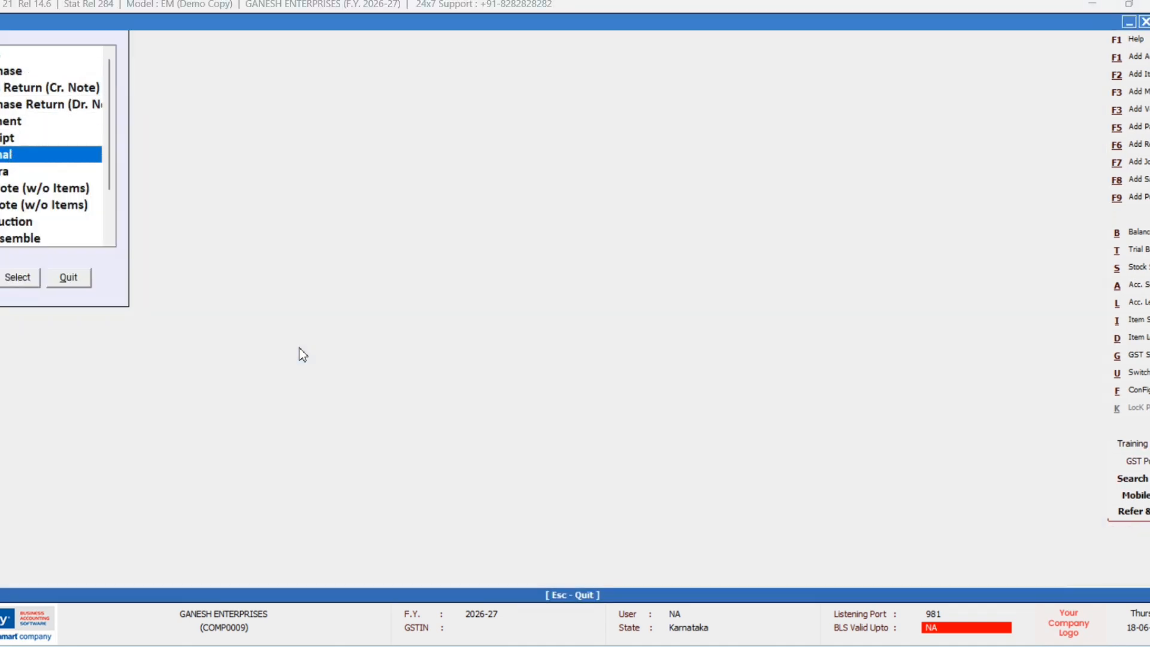
pyautogui.press('Return')
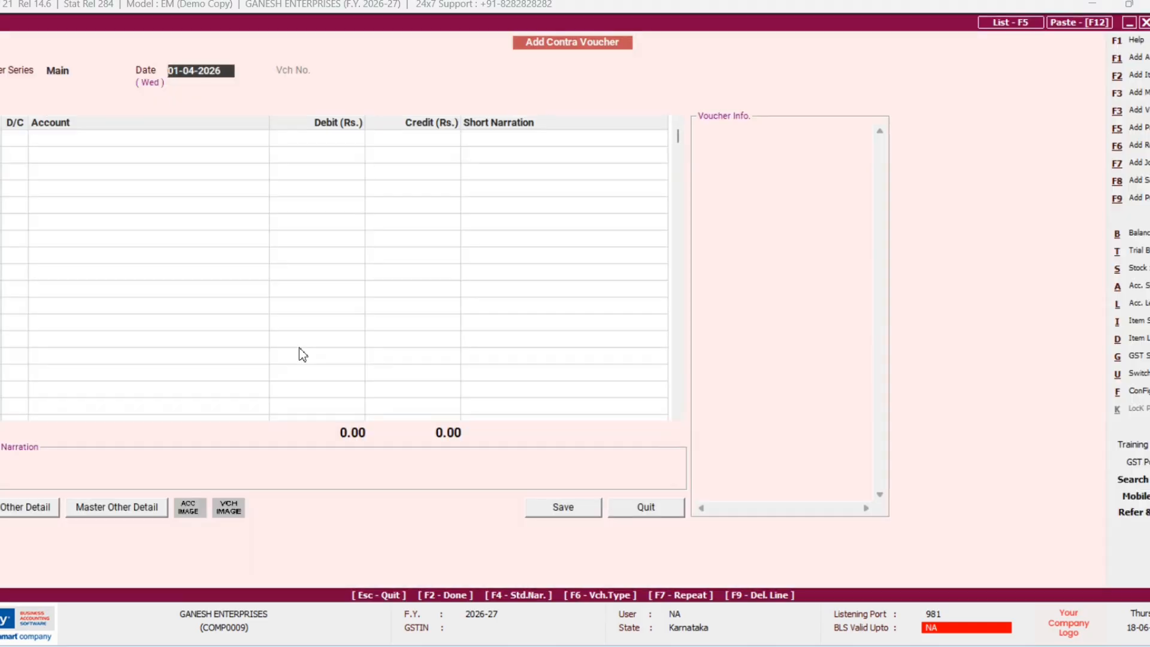
# Step: Accept the 01-04-2026 contra date and name a new first-row account CANARA BANK
pyautogui.press('Return')
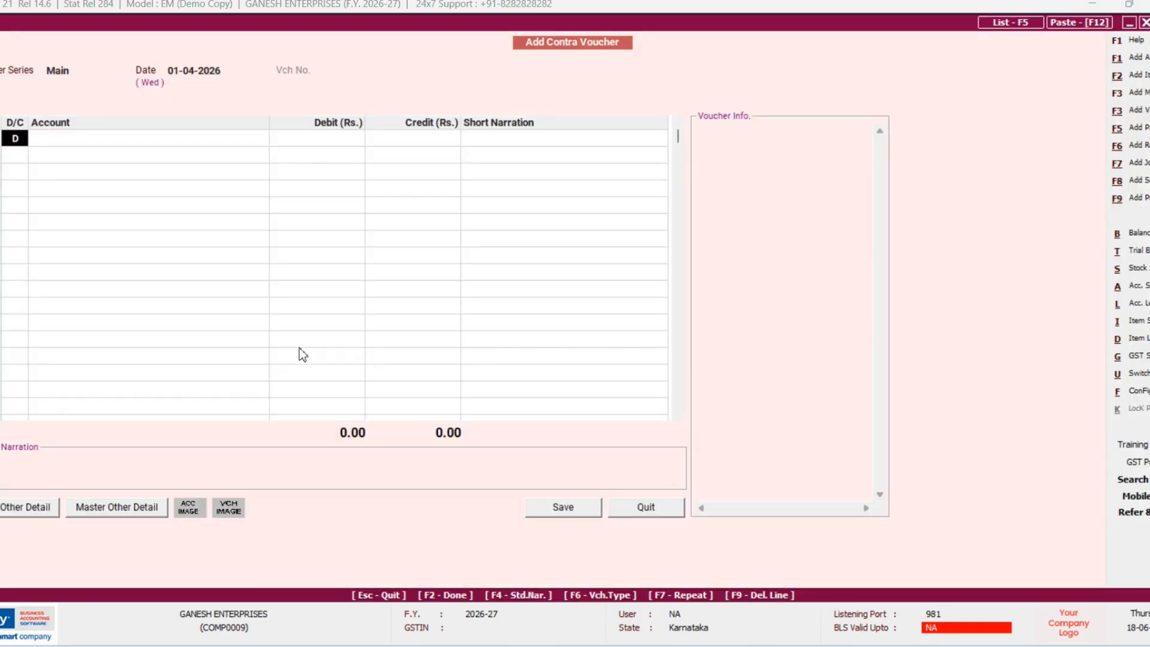
pyautogui.press('Return')
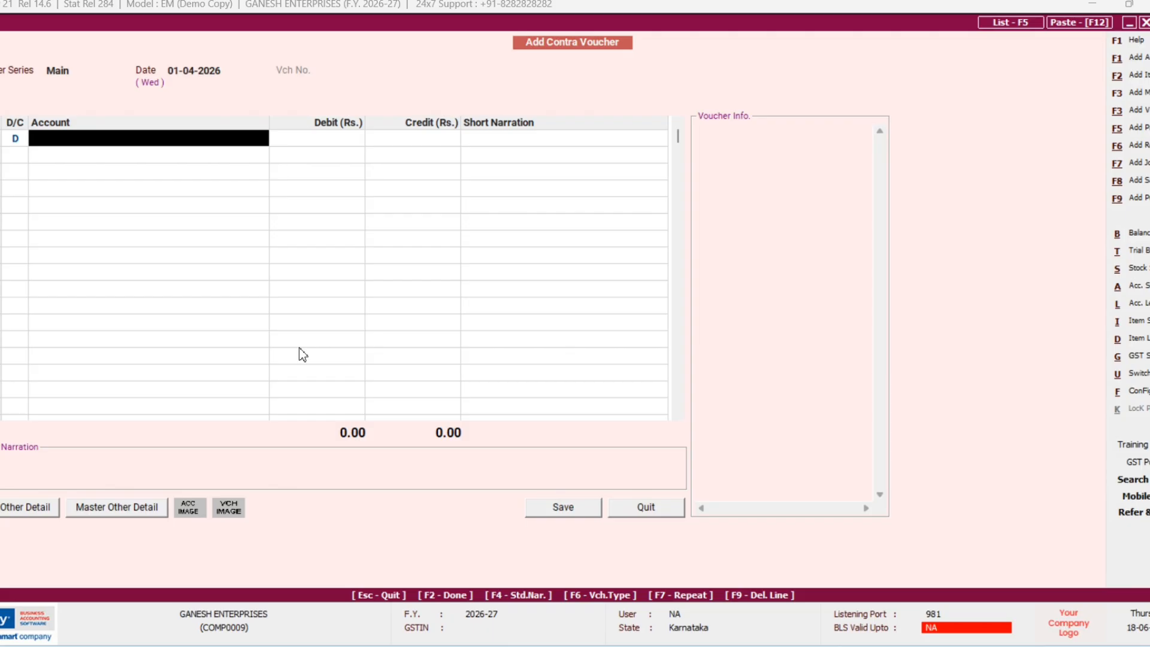
pyautogui.hotkey('alt', 'F1')
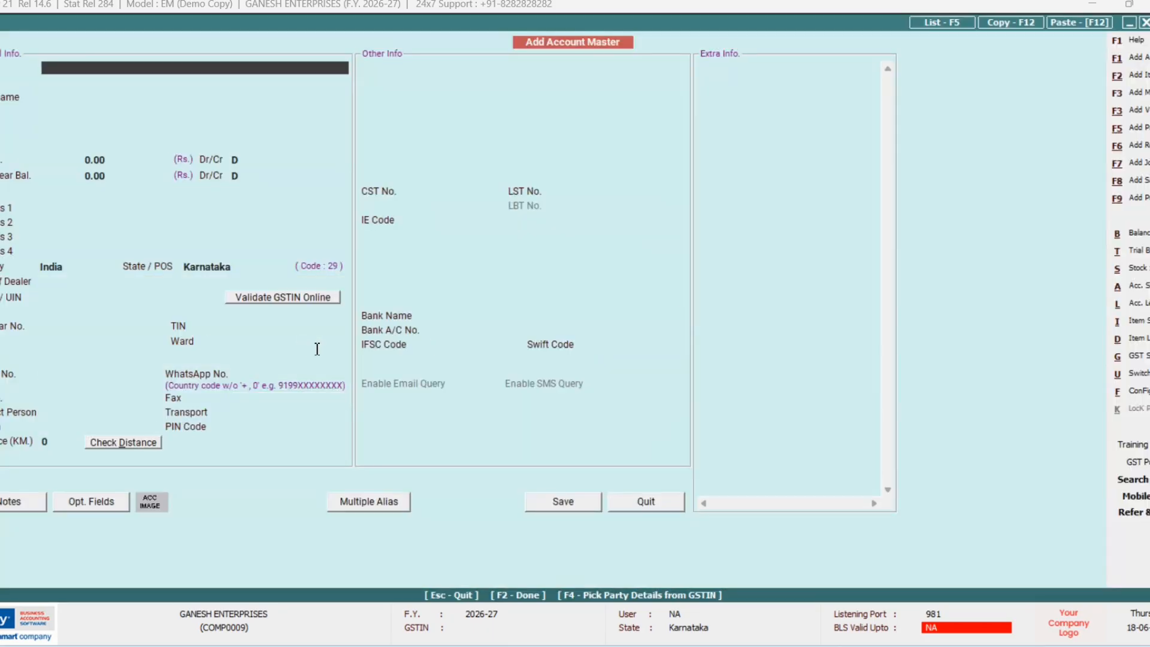
pyautogui.write('CANARA BANK')
pyautogui.press('Return')
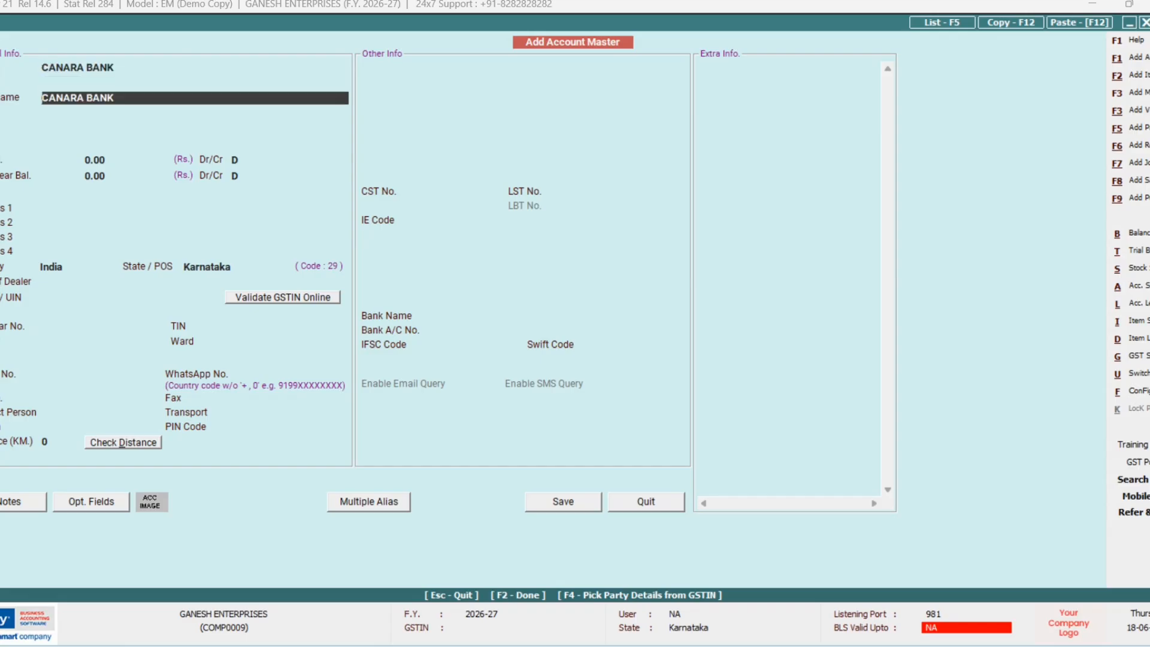
# Step: Put CANARA BANK under Bank Accounts, skip Schedule III tagging and save the master
pyautogui.press('Return')
pyautogui.write('B')
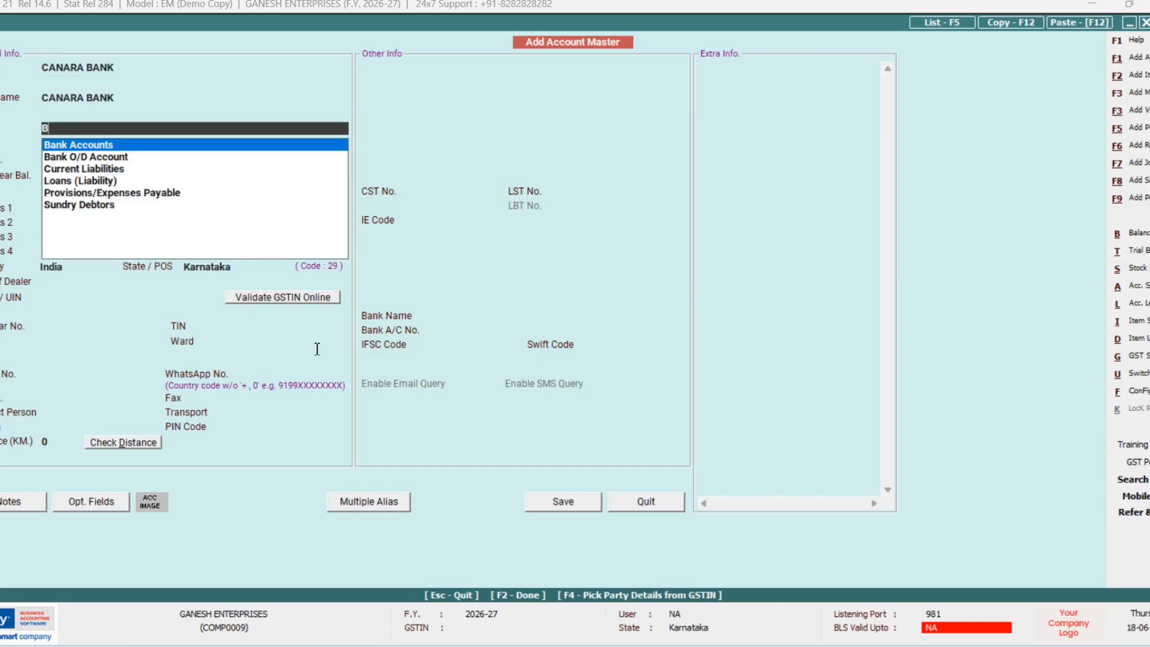
pyautogui.press('Down')
pyautogui.press('Up')
pyautogui.press('Return')
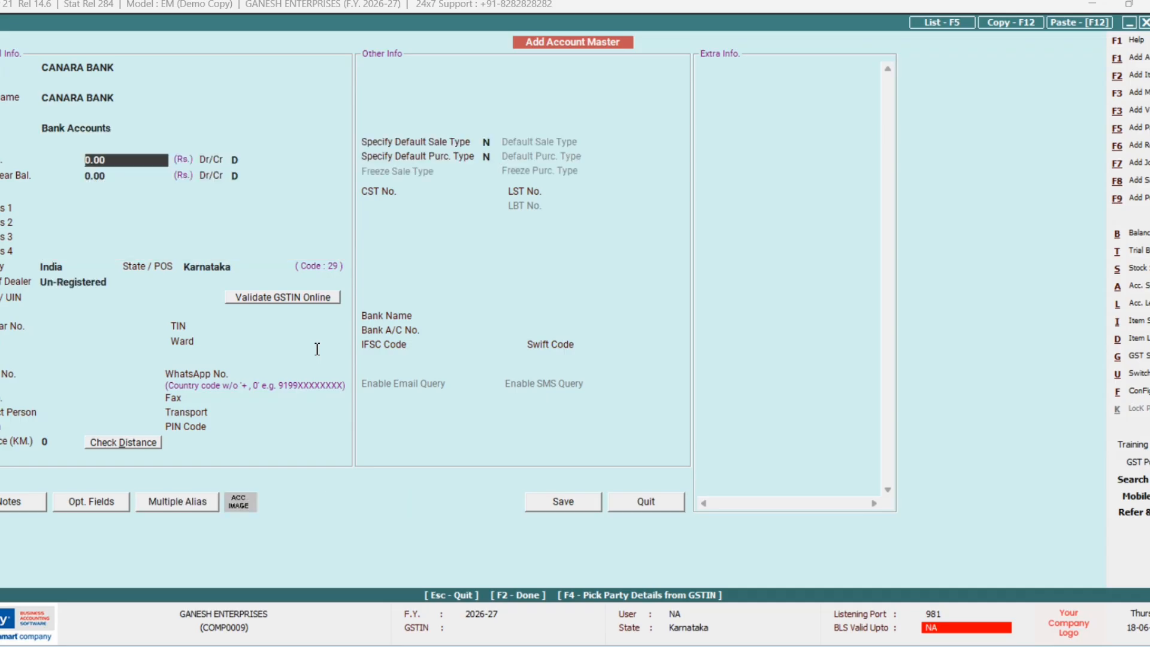
pyautogui.press('Return')
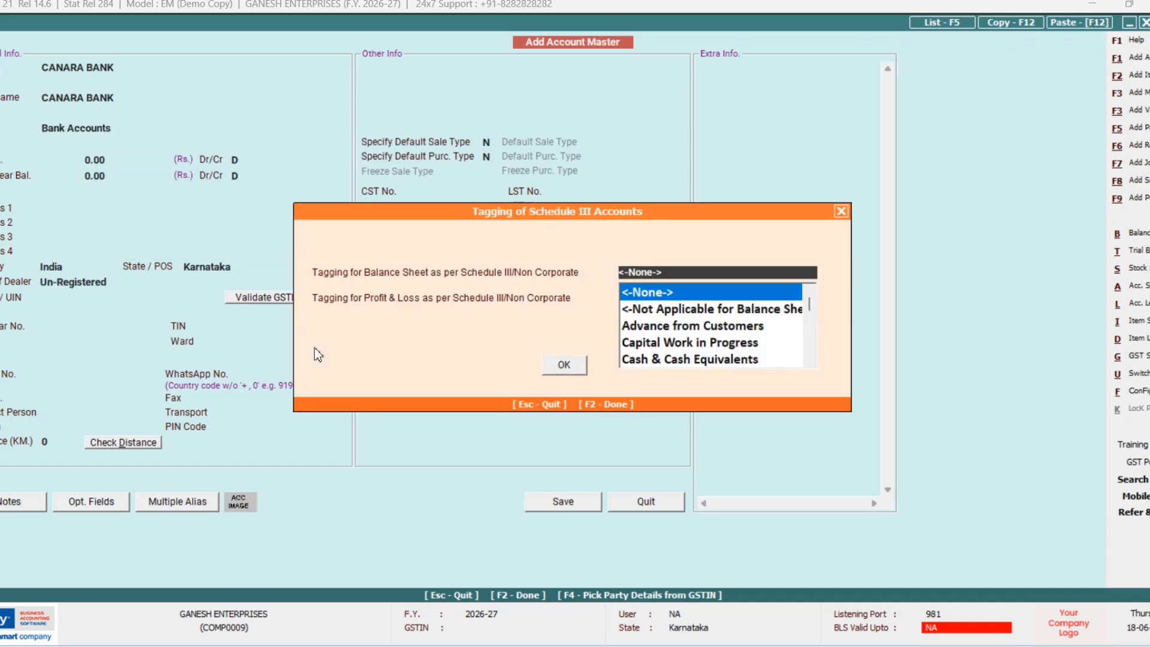
pyautogui.press('F2')
pyautogui.press('Return')
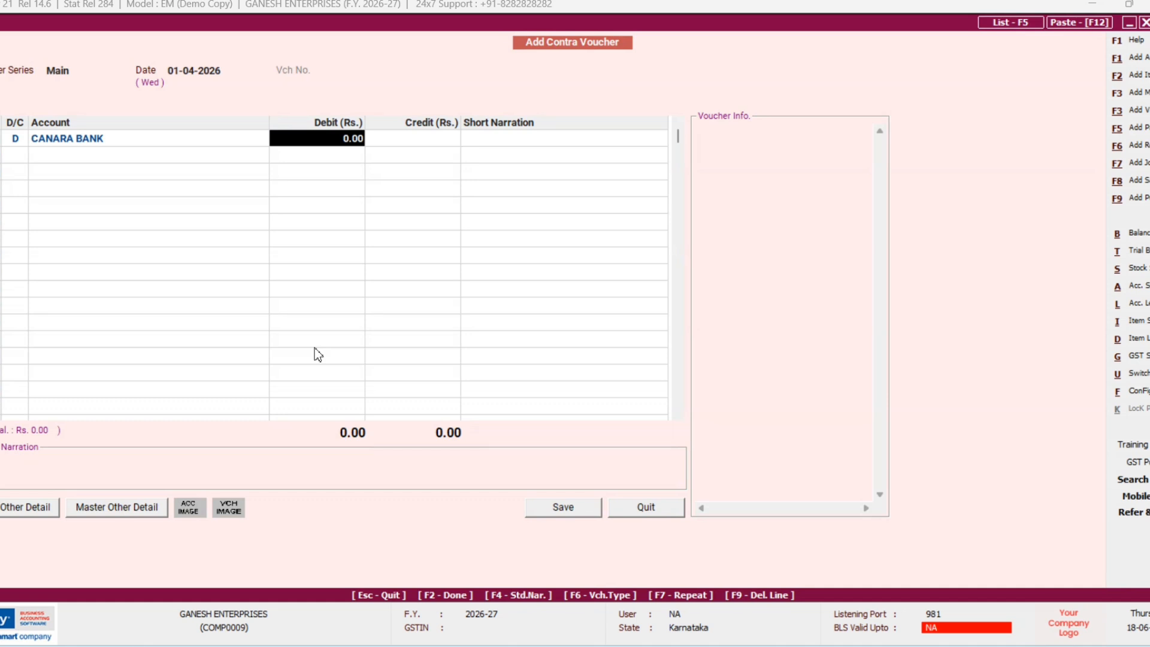
# Step: Debit CANARA BANK 2,00,000, credit Cash 2,00,000 and save the contra voucher
pyautogui.write('2000')
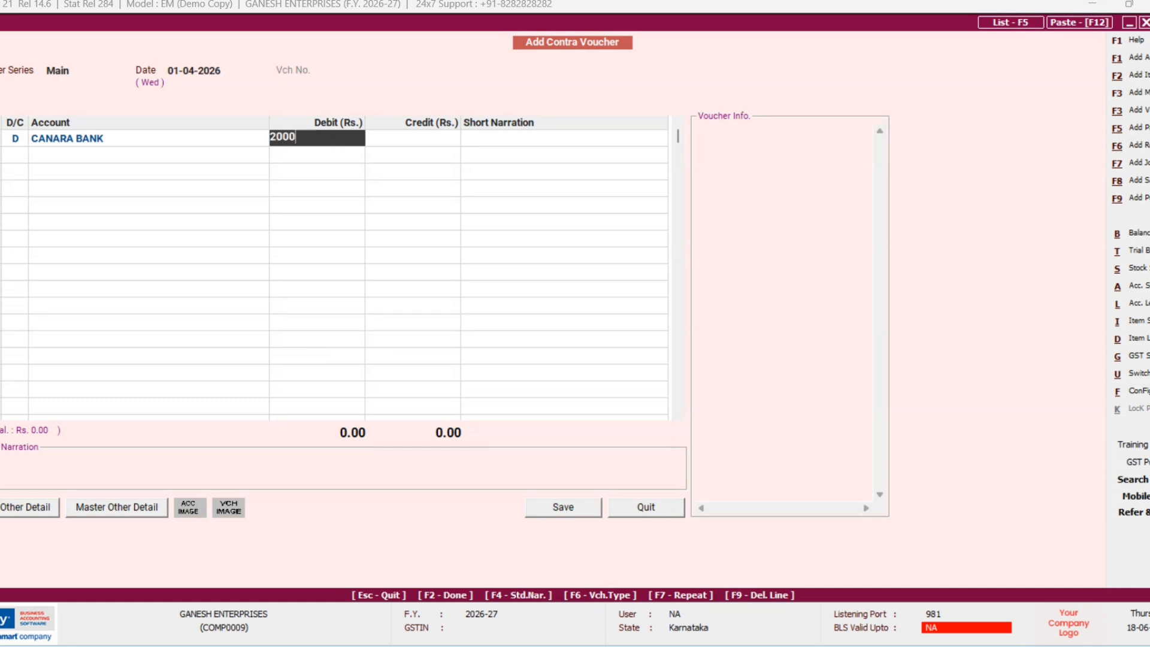
pyautogui.write('00')
pyautogui.press('Return')
pyautogui.press('Return')
pyautogui.press('Return')
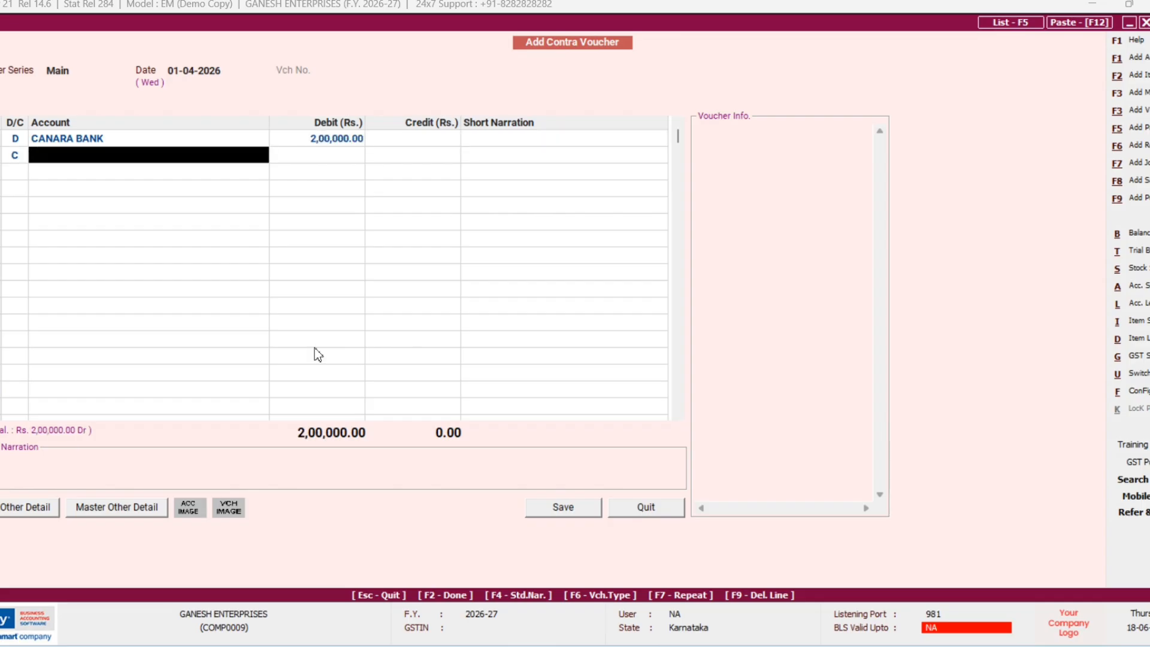
pyautogui.write('c')
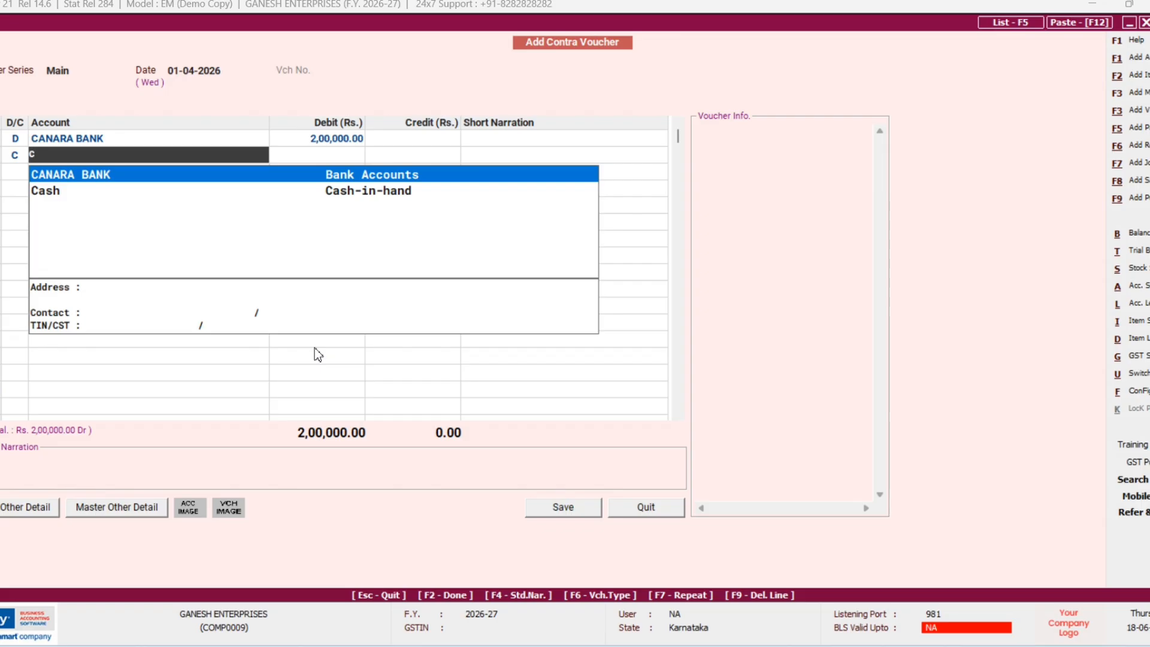
pyautogui.press('Down')
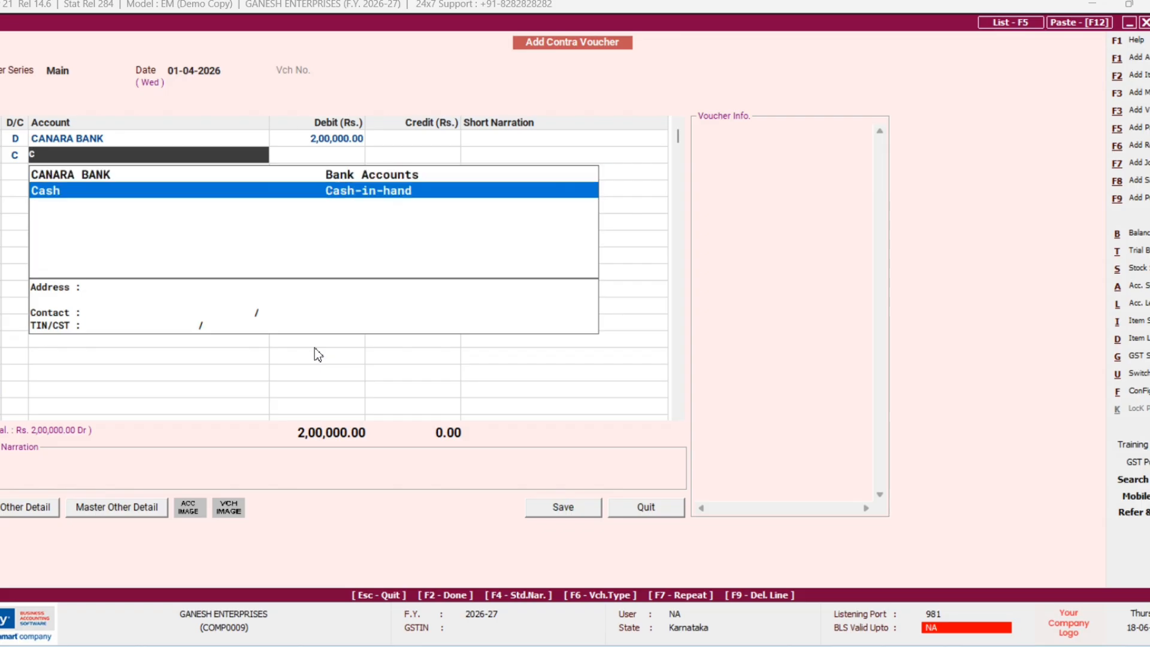
pyautogui.press('Return')
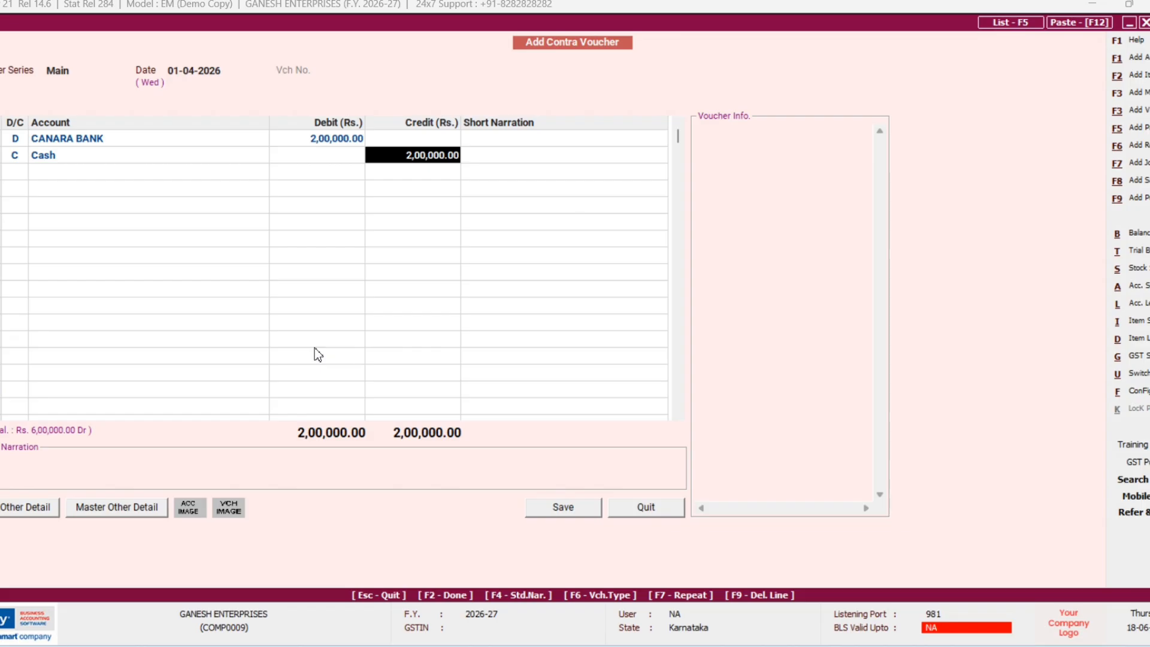
pyautogui.press('Return')
pyautogui.press('Return')
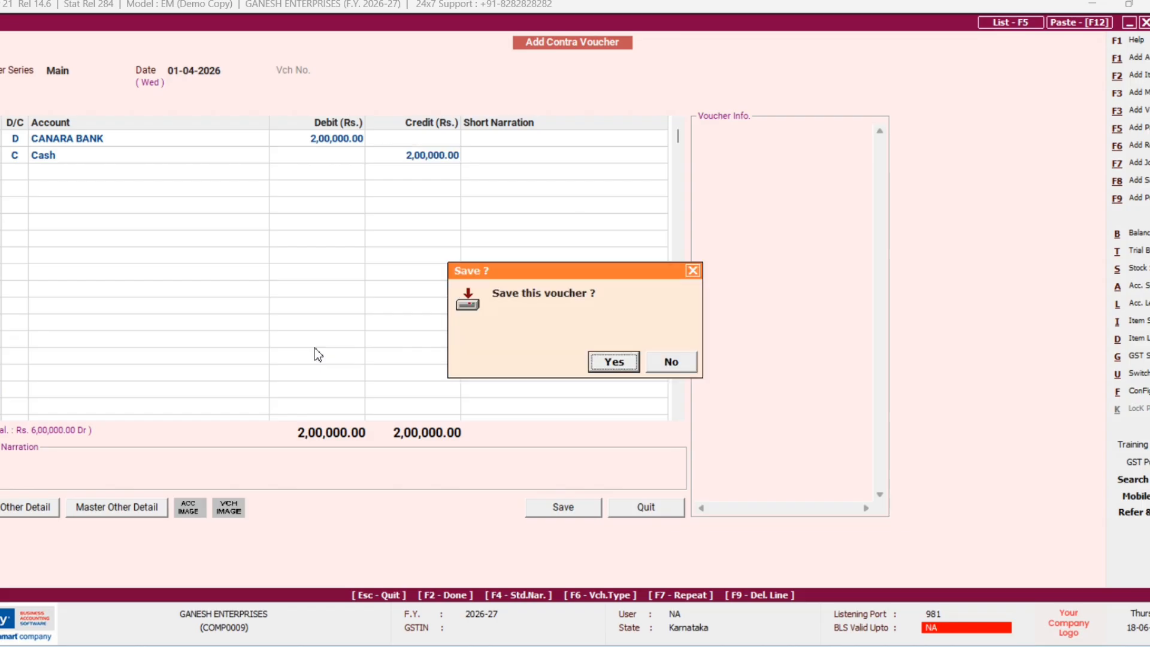
pyautogui.press('Return')
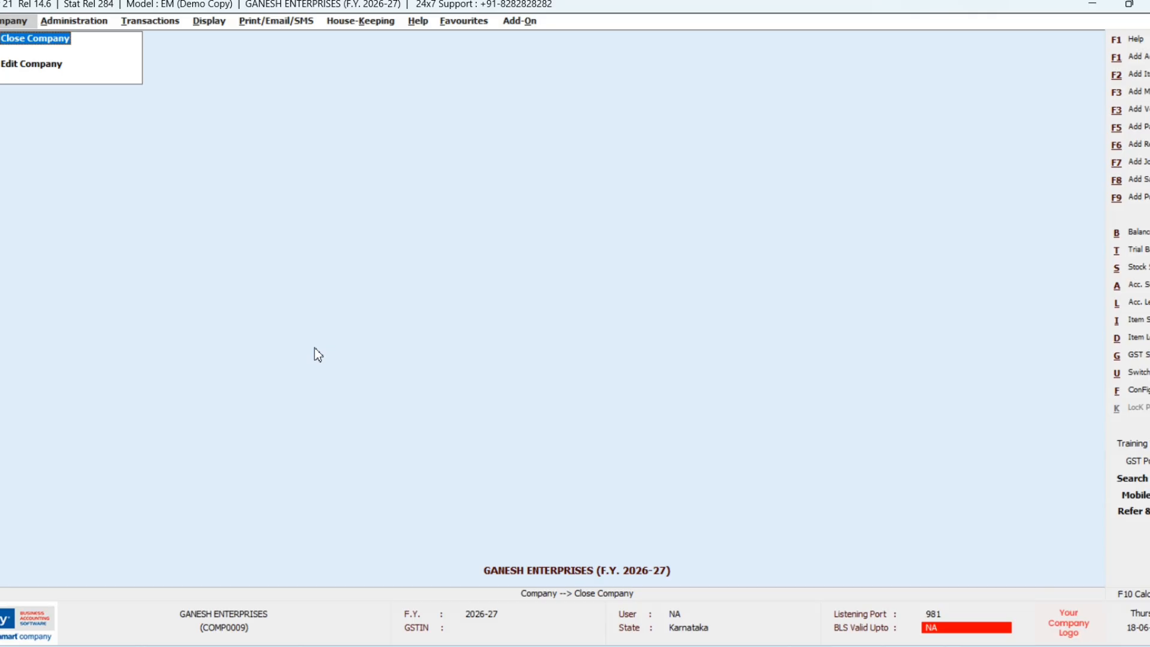
# Step: Start a new journal voucher dated 01-04-2026 with nature Not Applicable
pyautogui.press('F7')
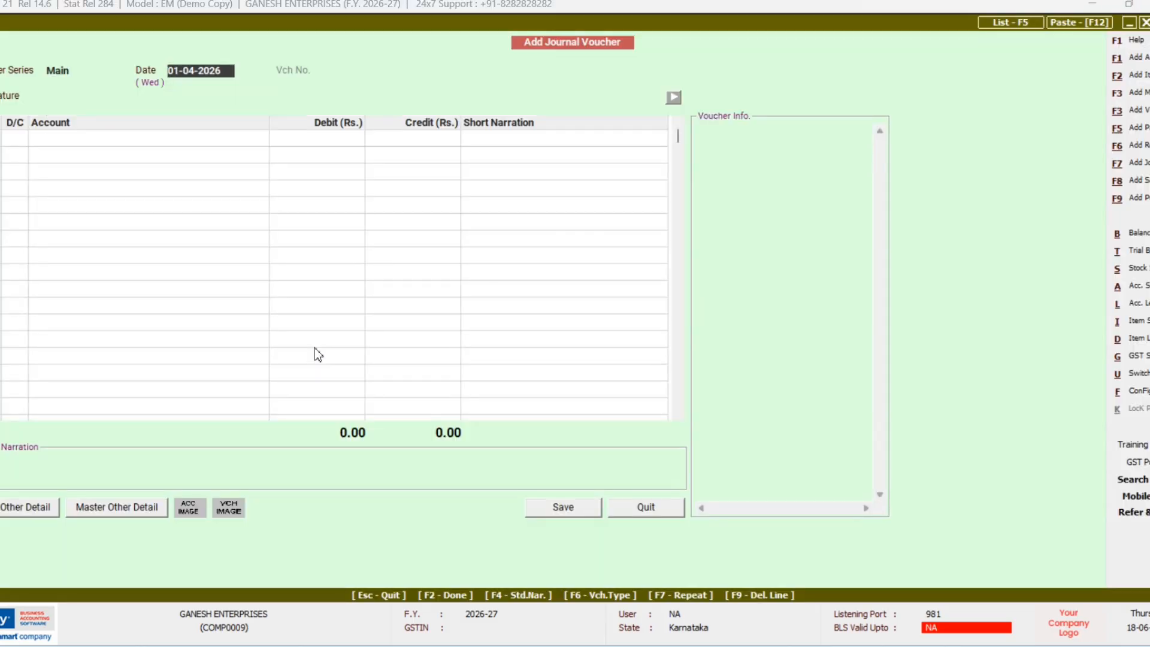
pyautogui.press('Return')
pyautogui.press('Return')
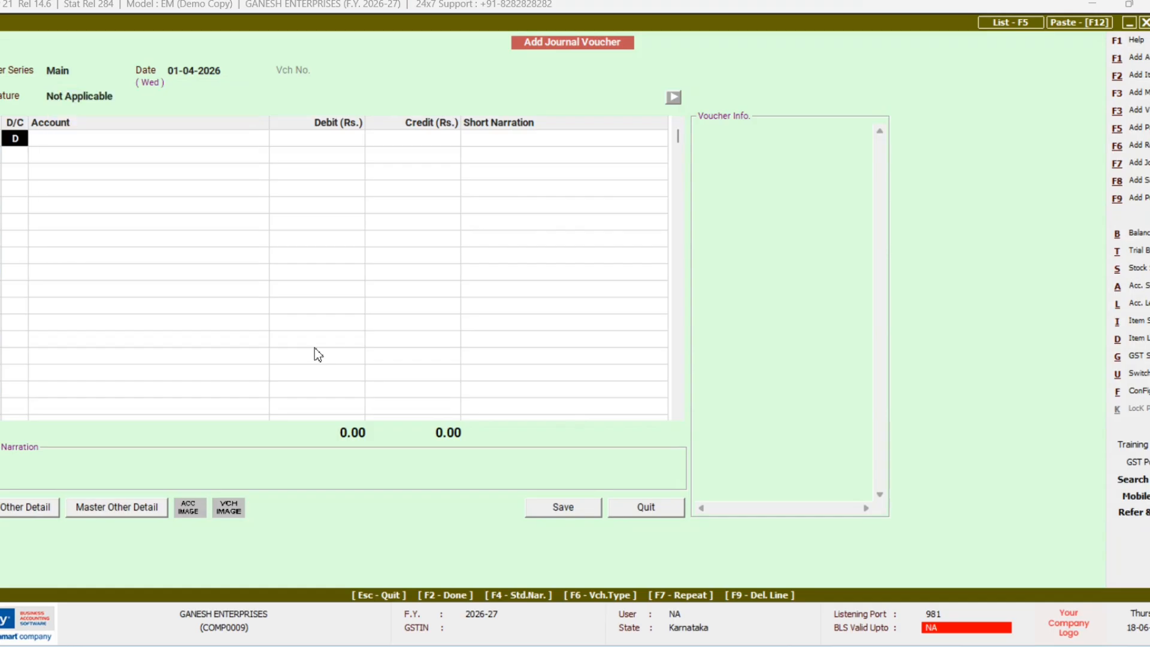
pyautogui.press('Return')
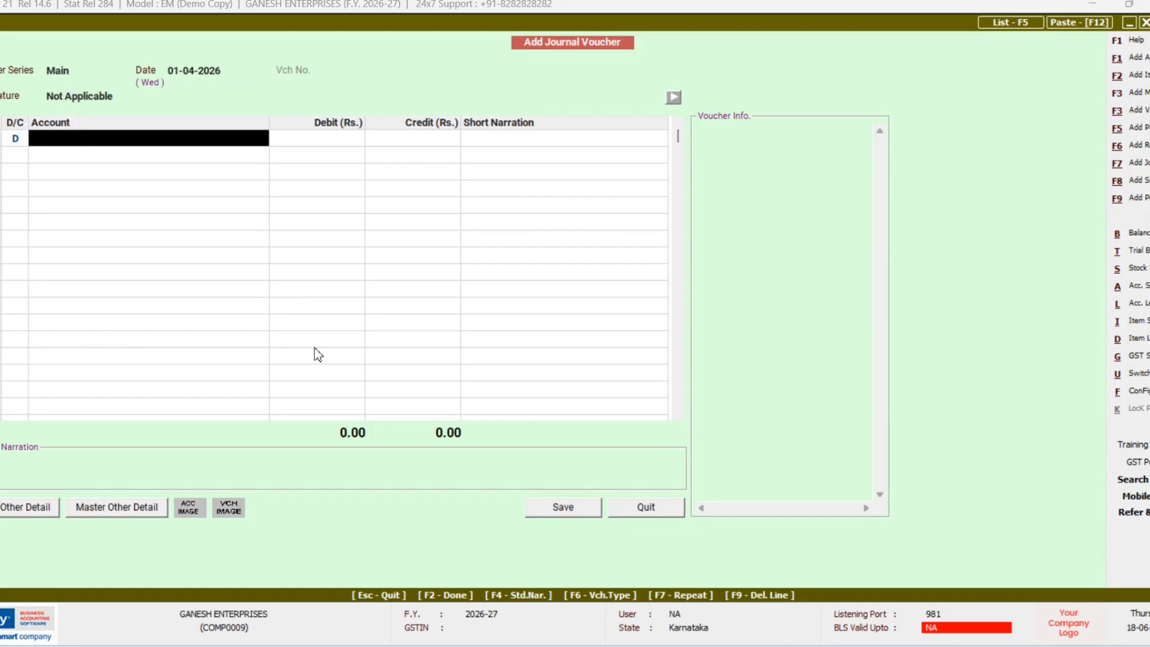
# Step: Create the debit account LOAN FROM SBI BANK under Loans & Advances (Asset) with zero opening balance
pyautogui.hotkey('alt', 'F1')
pyautogui.write('L')
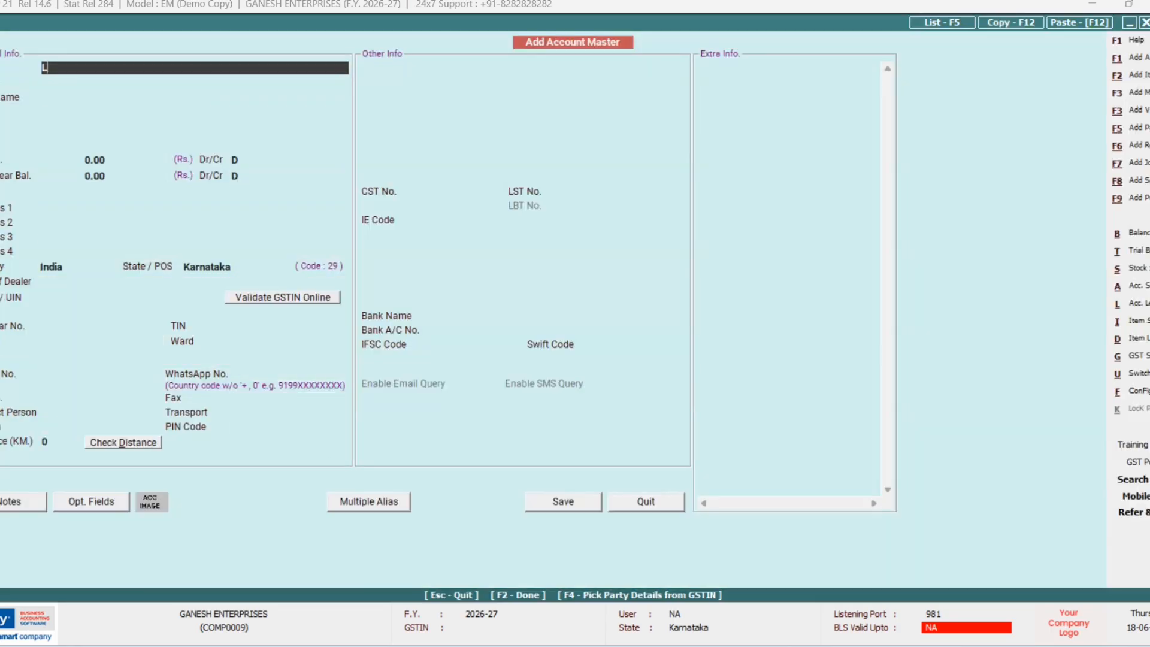
pyautogui.write('OAN FROM SBI BANK')
pyautogui.press('Return')
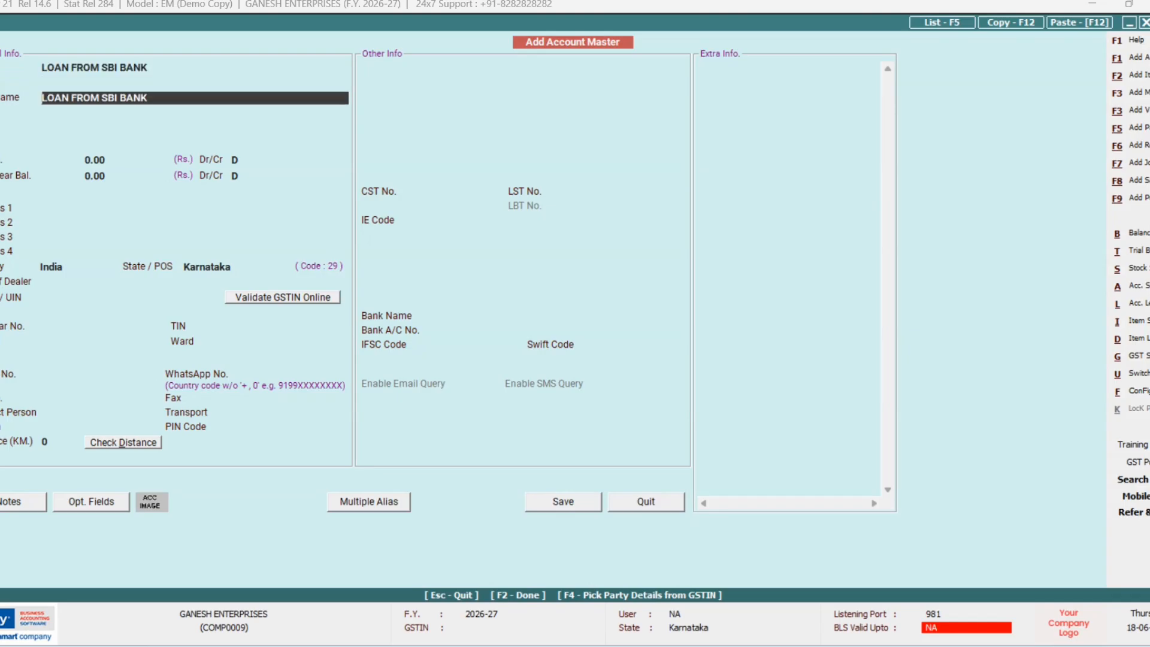
pyautogui.press('Return')
pyautogui.write('L')
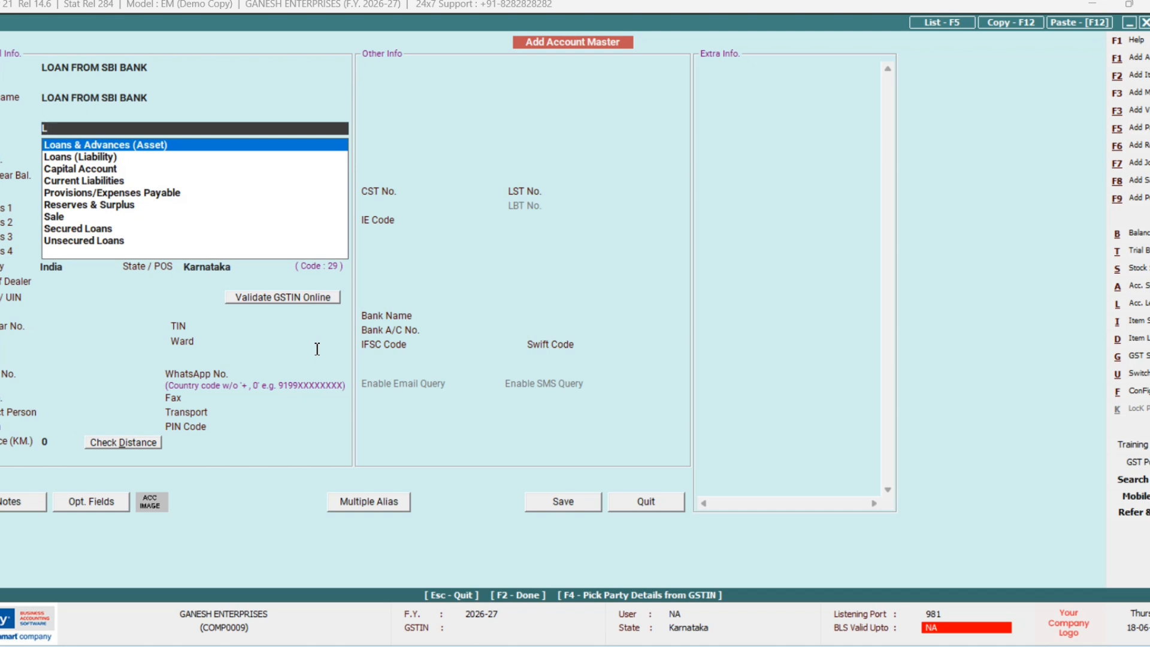
pyautogui.press('Return')
pyautogui.press('Return')
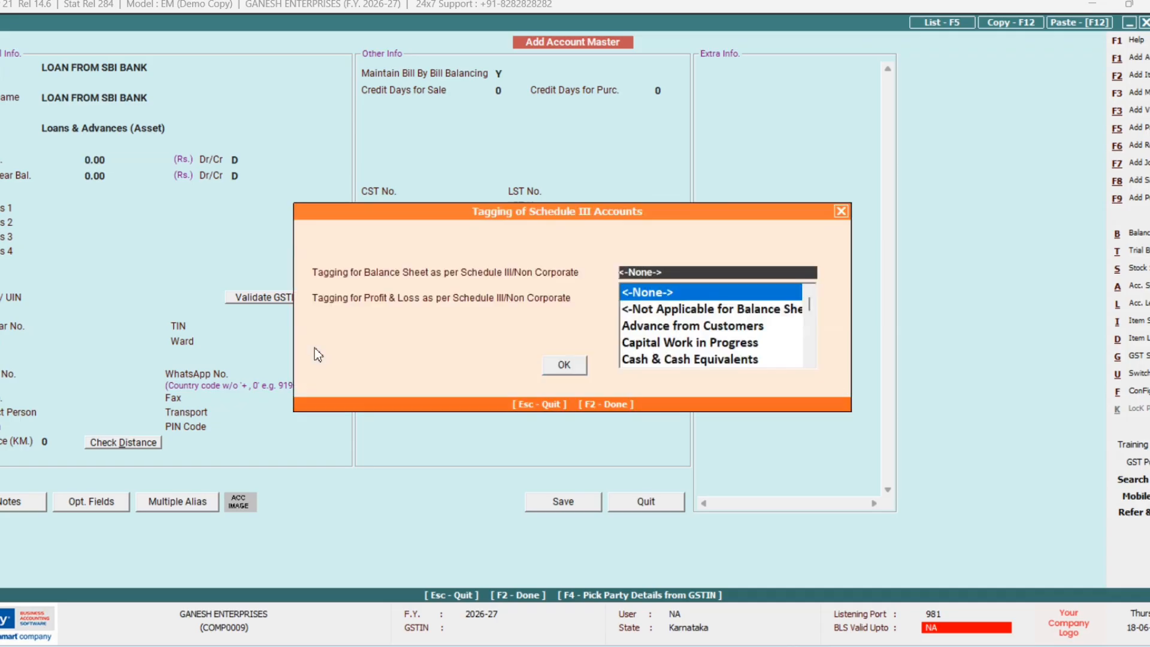
pyautogui.press('Return')
pyautogui.press('Return')
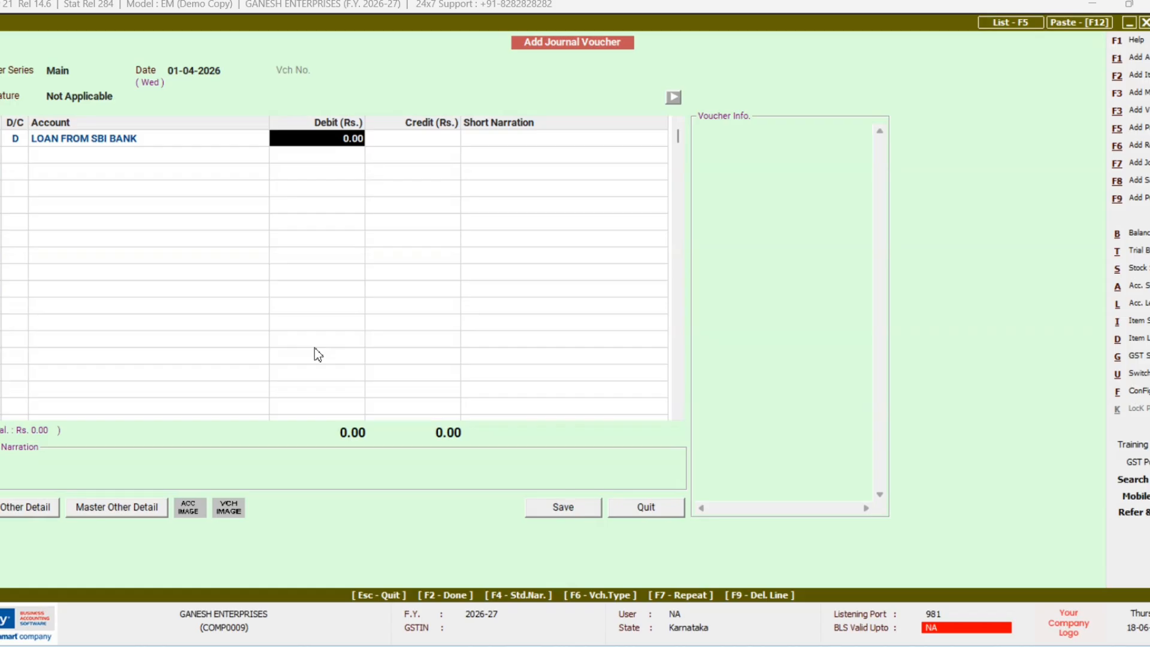
# Step: Debit LOAN FROM SBI BANK 3,50,000 on account, clearing the new bill reference, then begin the credit line
pyautogui.write('350000')
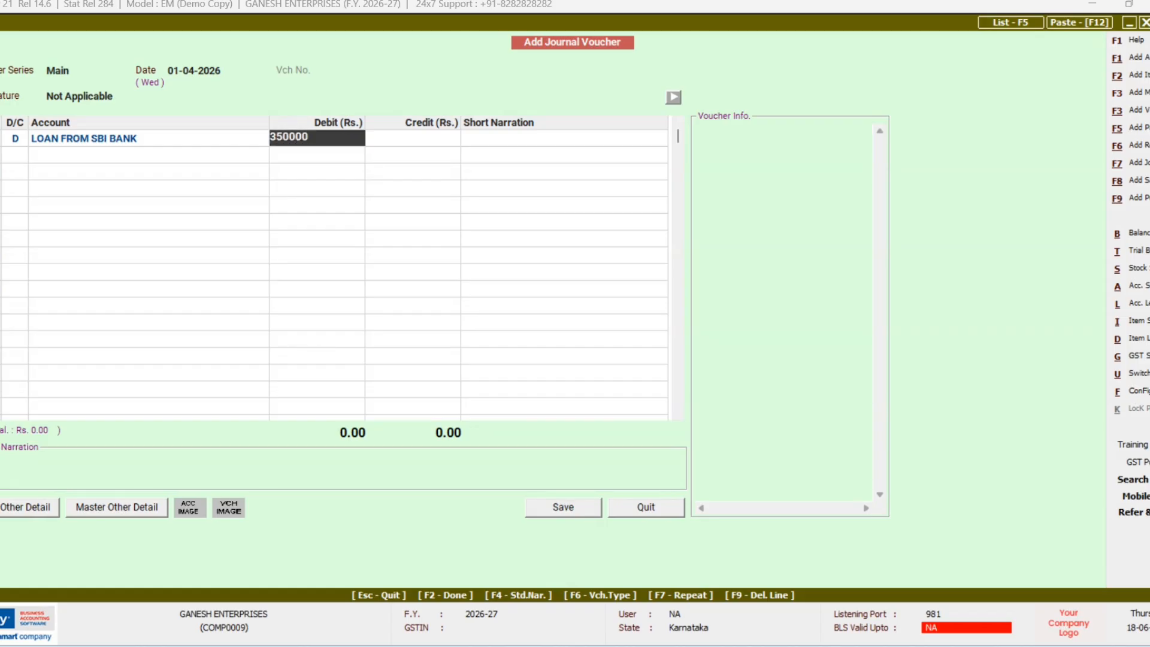
pyautogui.press('Return')
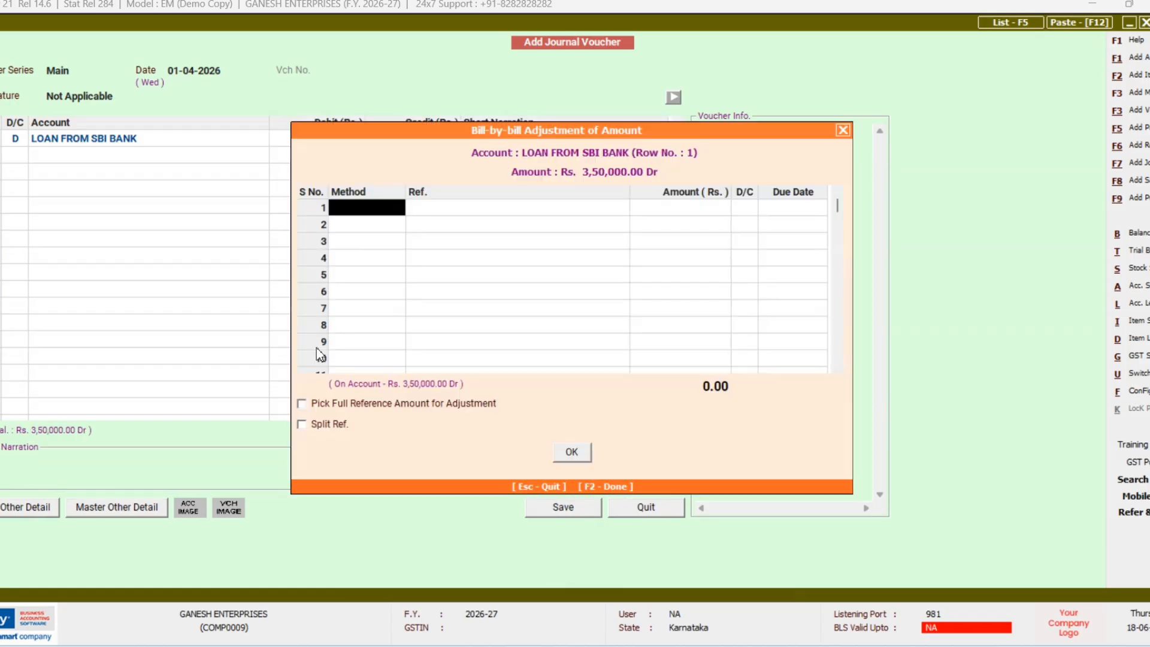
pyautogui.press('Return')
pyautogui.press('Return')
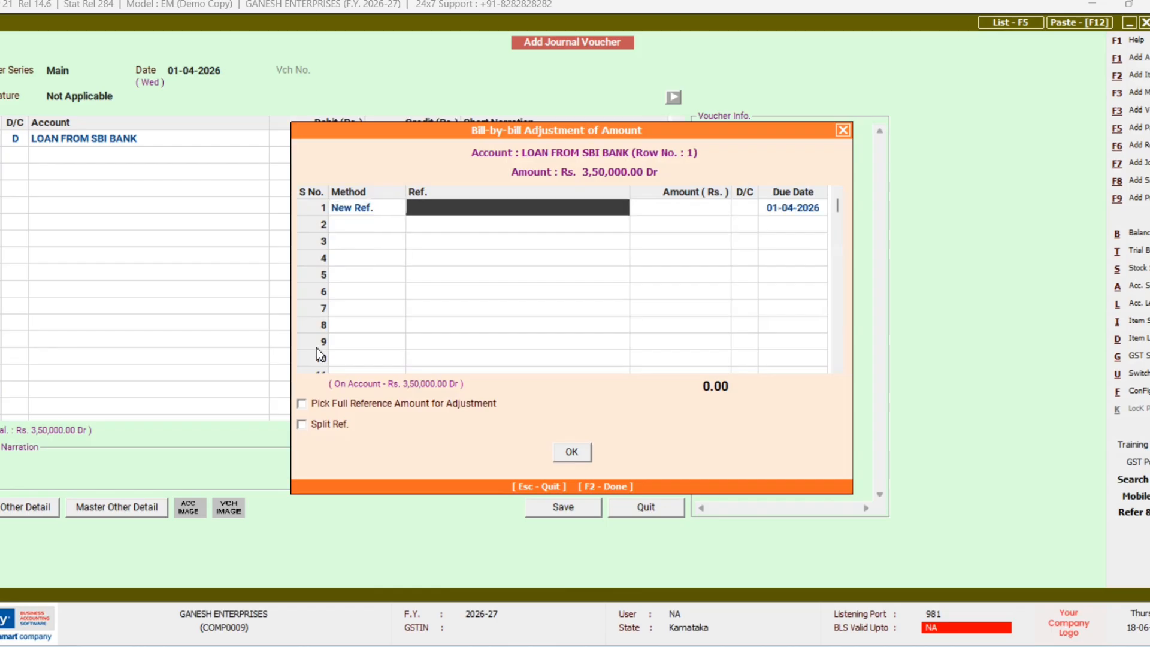
pyautogui.press('Left')
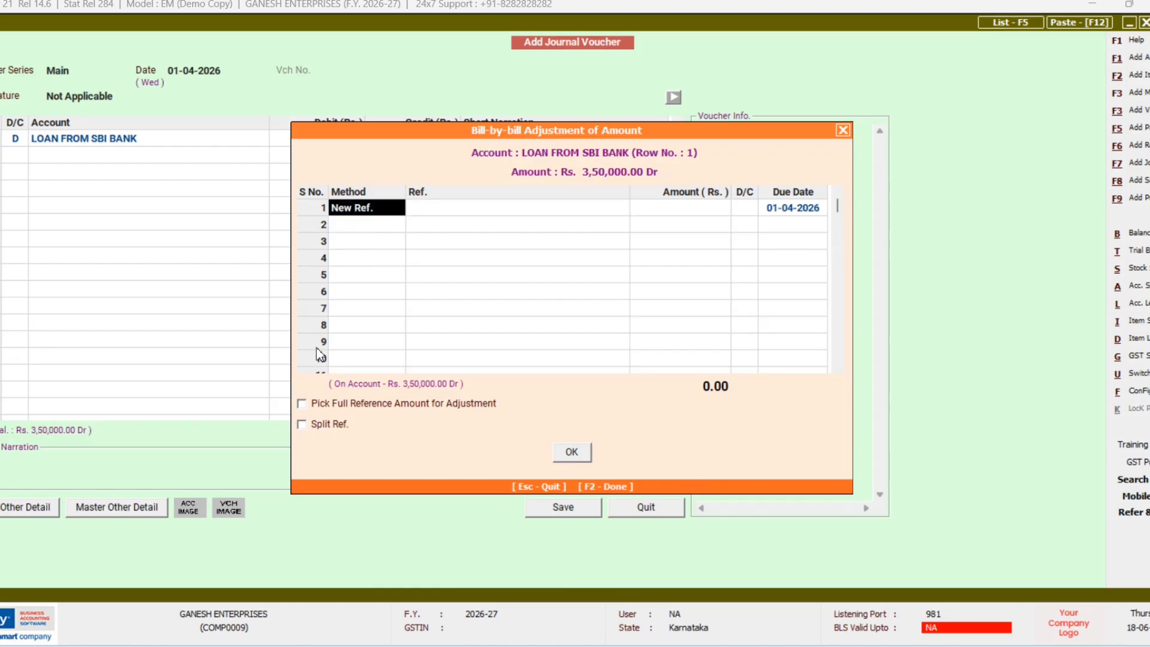
pyautogui.press('BackSpace')
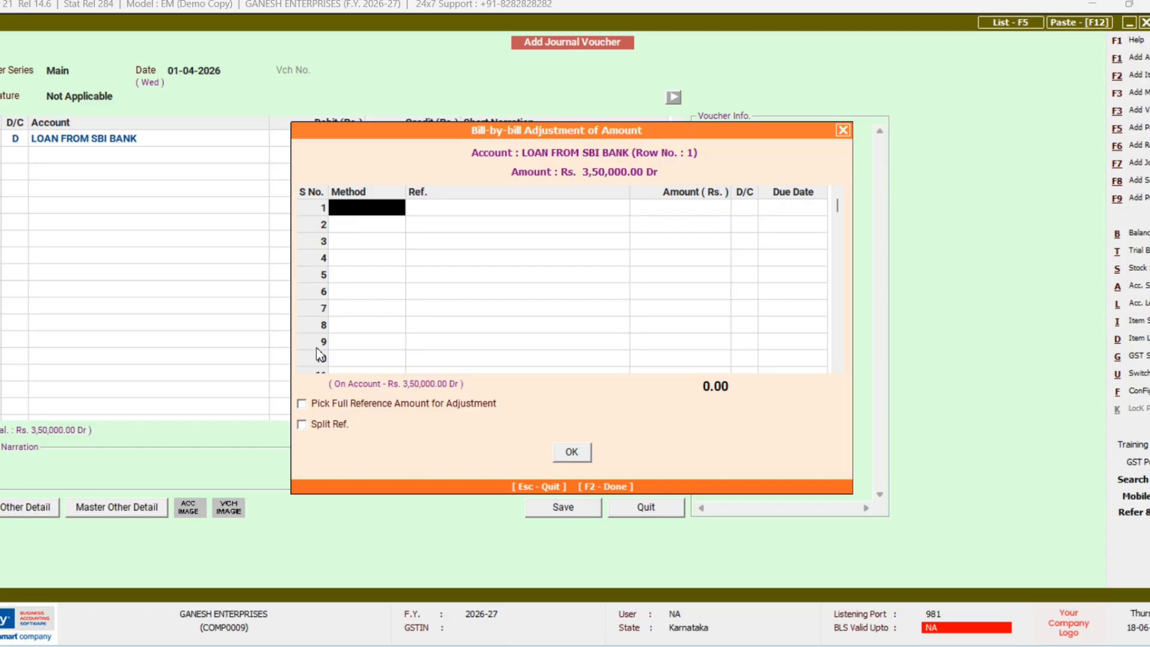
pyautogui.press('F2')
pyautogui.press('Return')
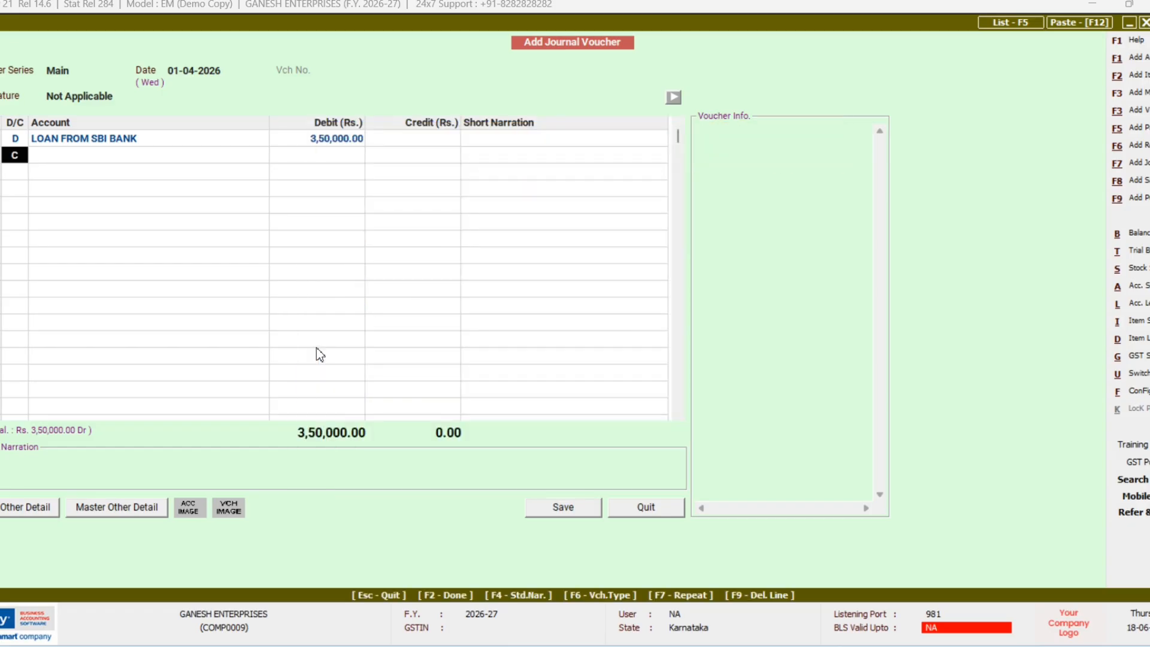
pyautogui.press('Return')
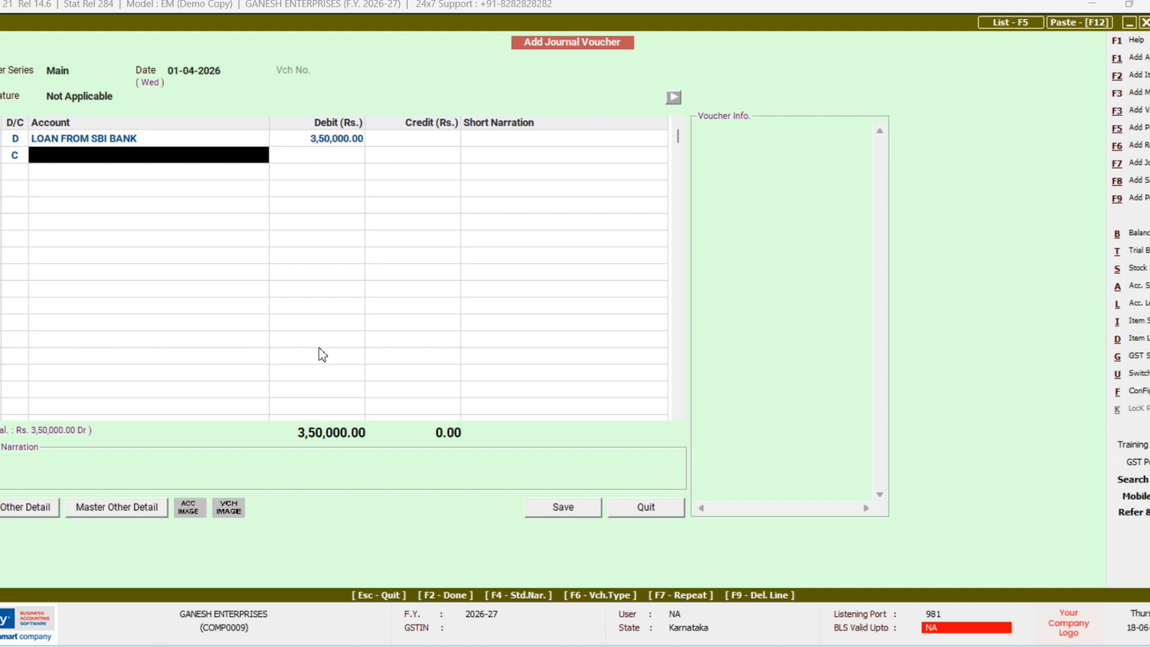
# Step: Create a LOANS account under Loans (Liability), skipping Schedule III tagging, and save it
pyautogui.hotkey('alt', 'F1')
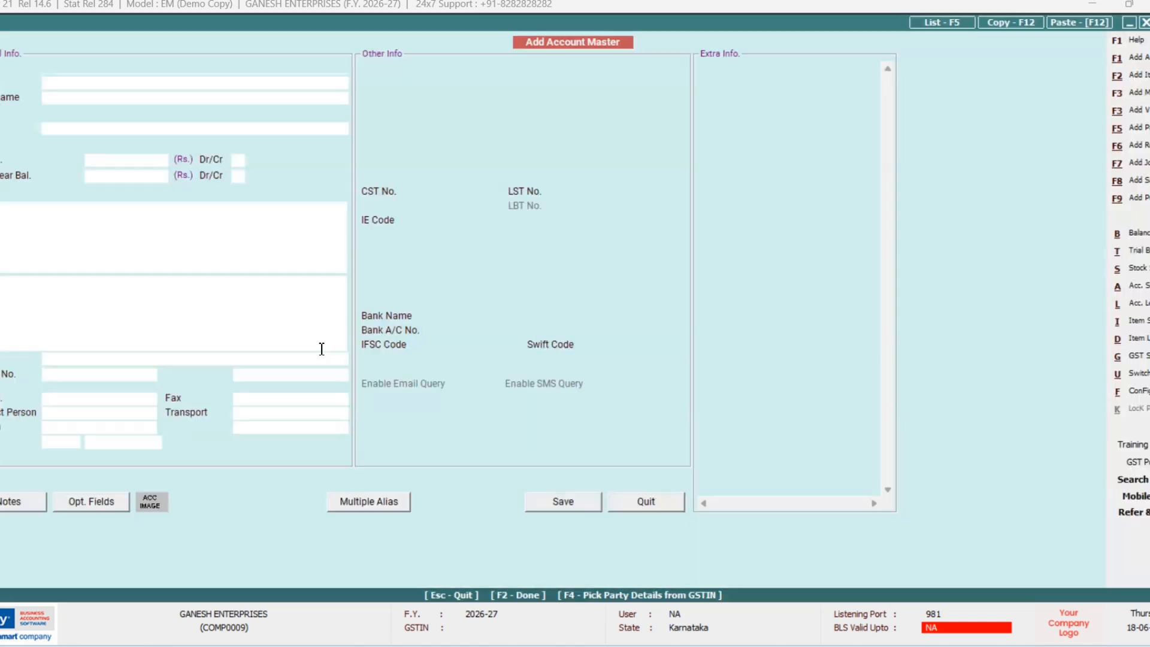
pyautogui.write('LOAND')
pyautogui.press('BackSpace')
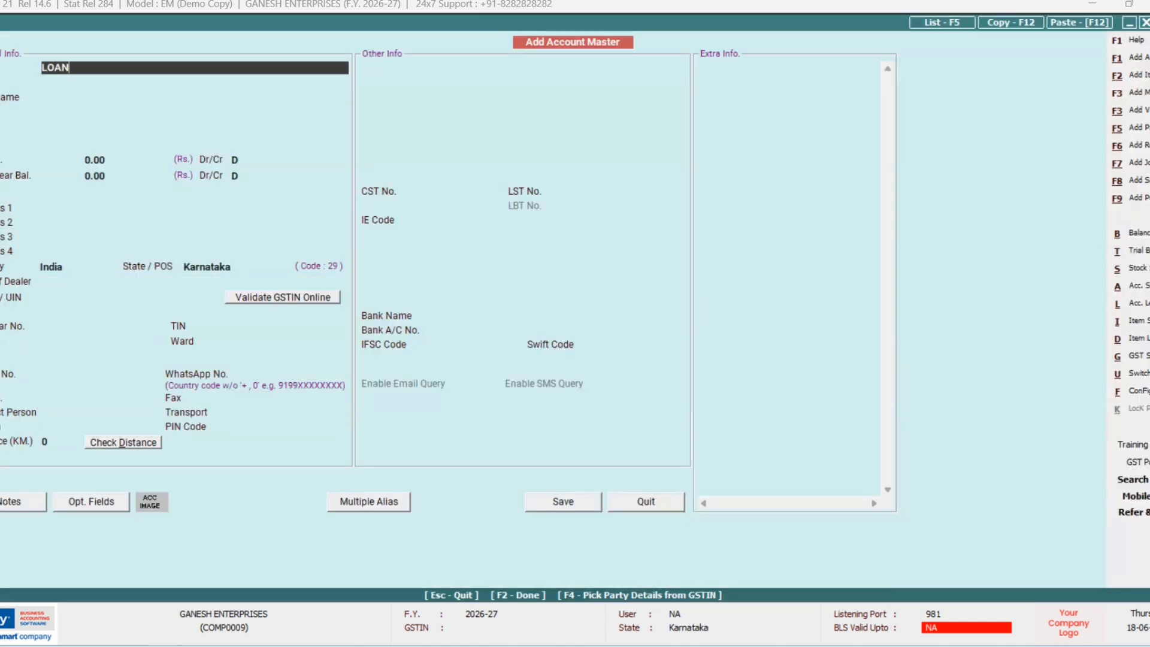
pyautogui.write('S')
pyautogui.press('Return')
pyautogui.press('Return')
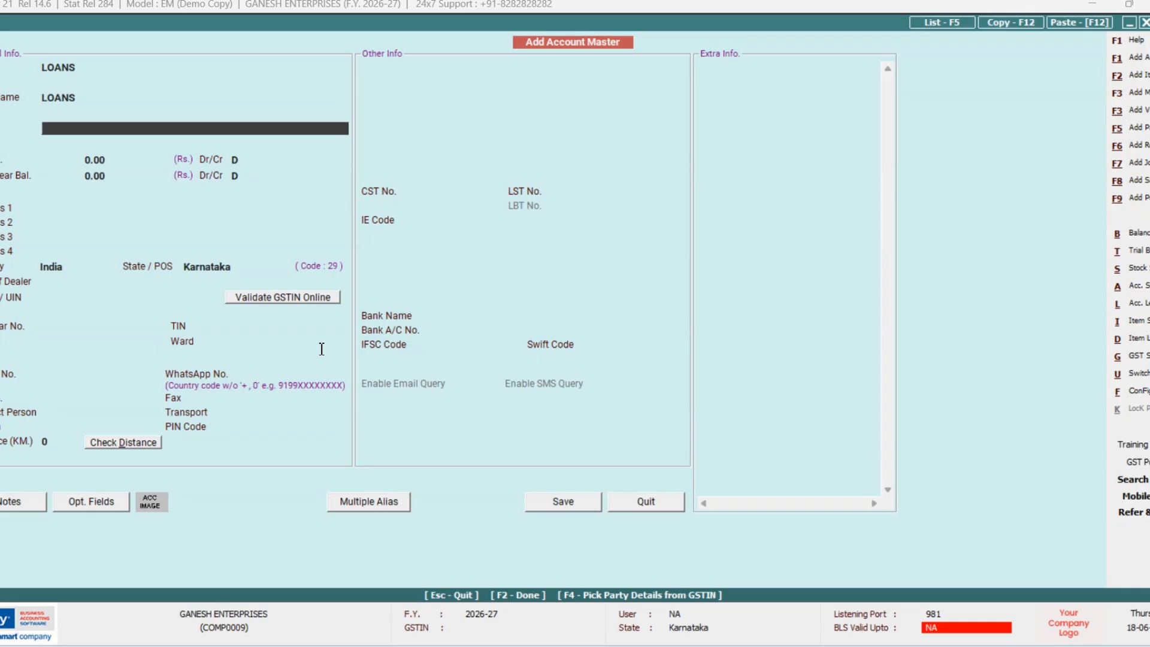
pyautogui.write('L')
pyautogui.press('Down')
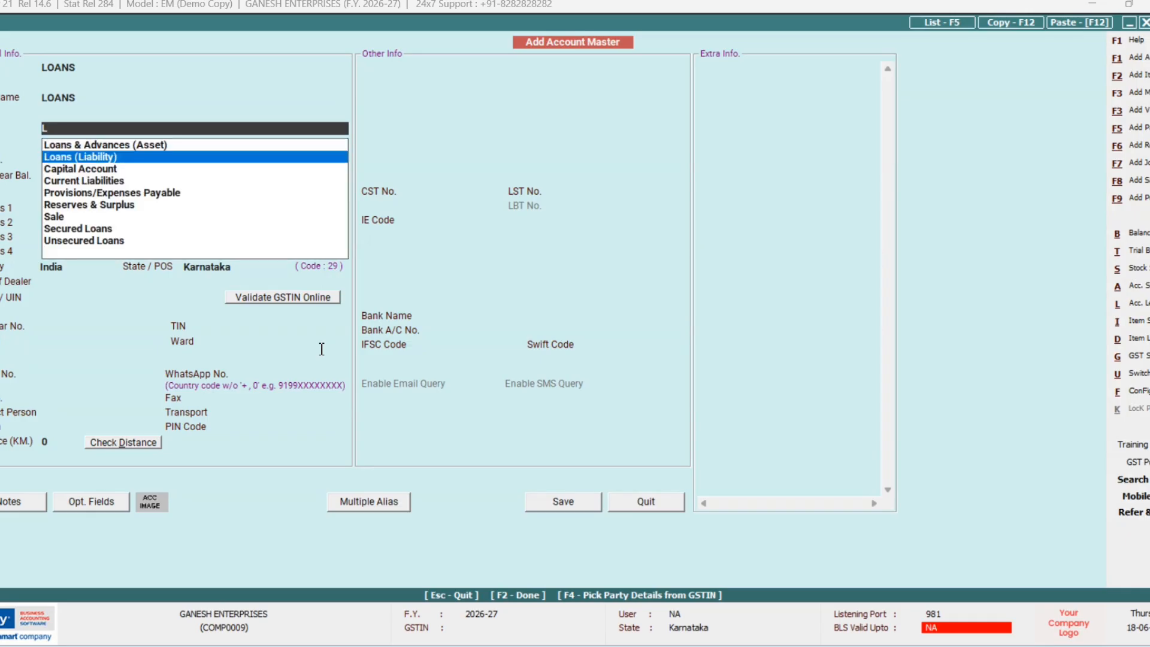
pyautogui.press('Return')
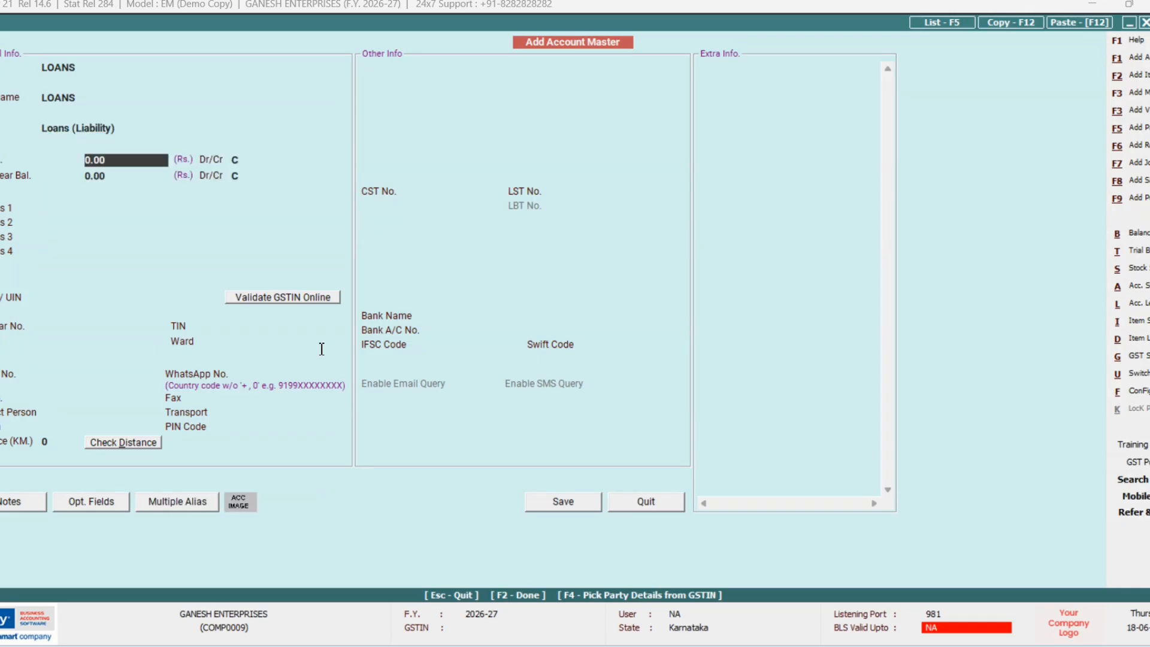
pyautogui.press('F2')
pyautogui.press('F2')
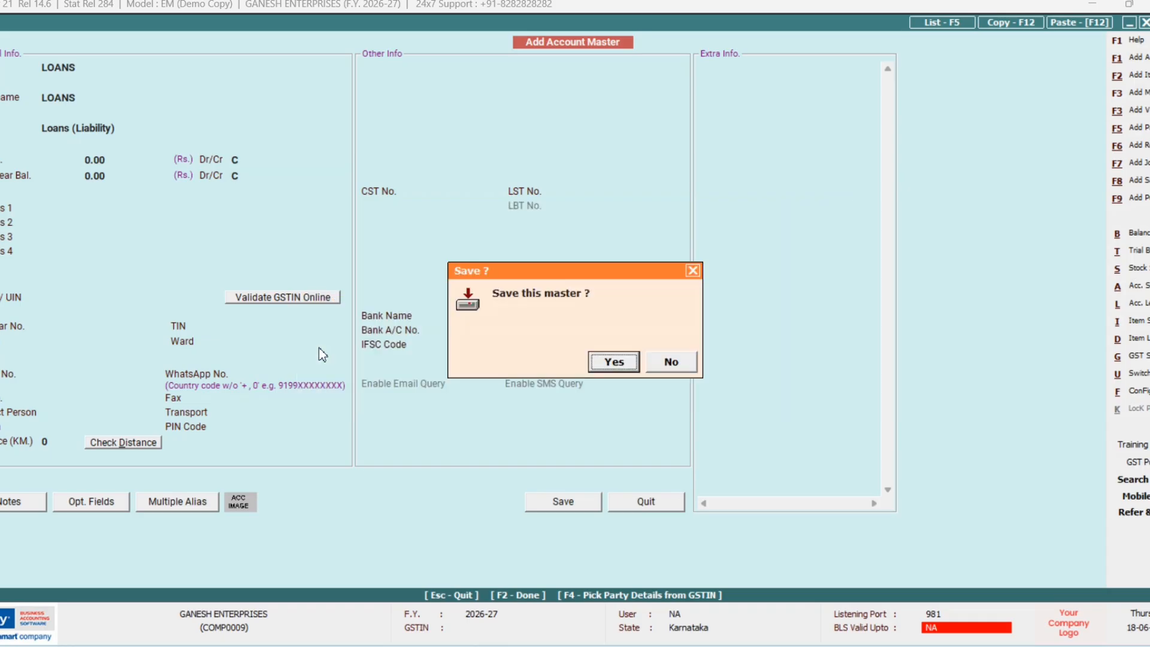
pyautogui.press('Return')
# Step: Credit LOANS 3,50,000, accept both PAN warnings and save the journal voucher
pyautogui.press('Return')
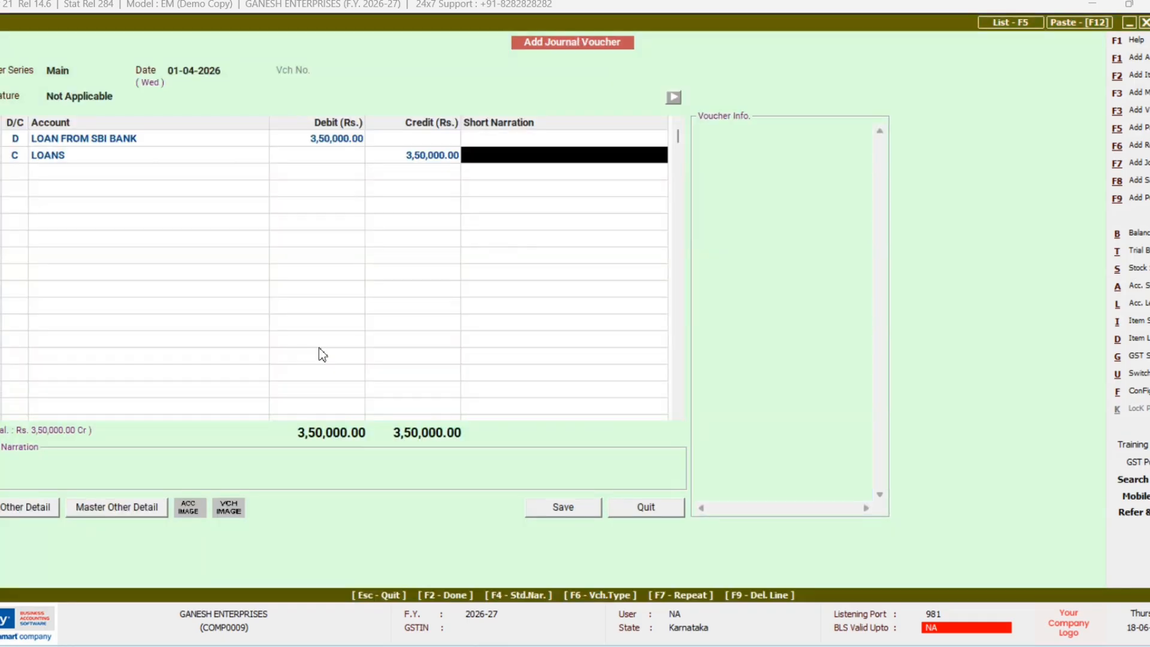
pyautogui.press('Return')
pyautogui.press('Return')
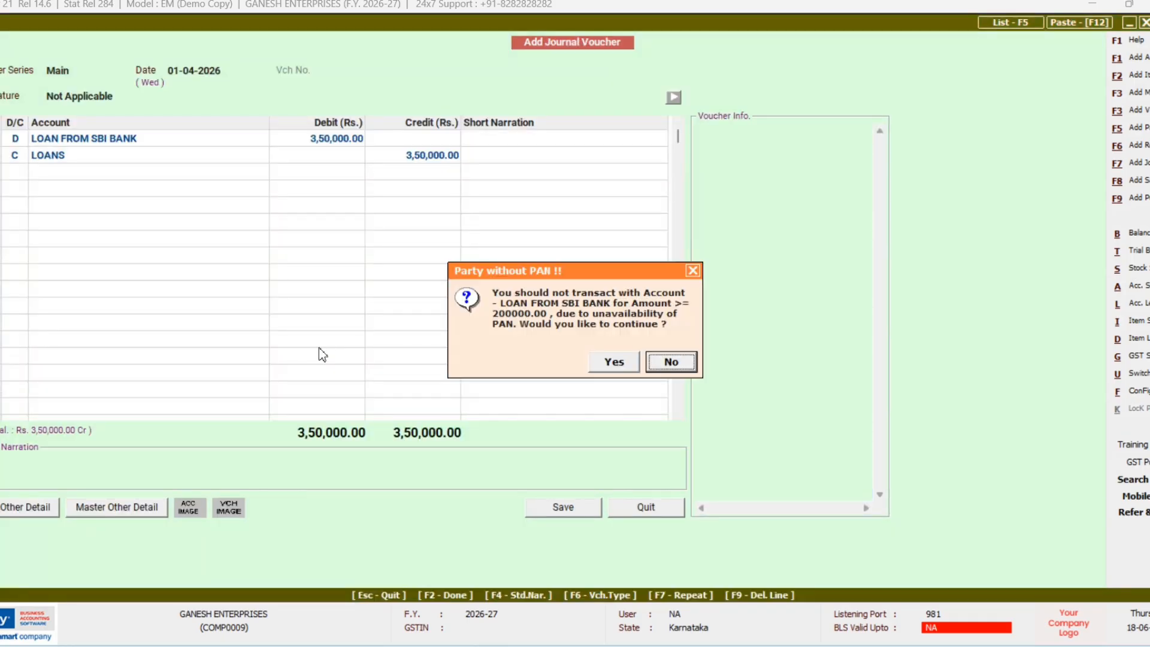
pyautogui.press('Left')
pyautogui.press('Return')
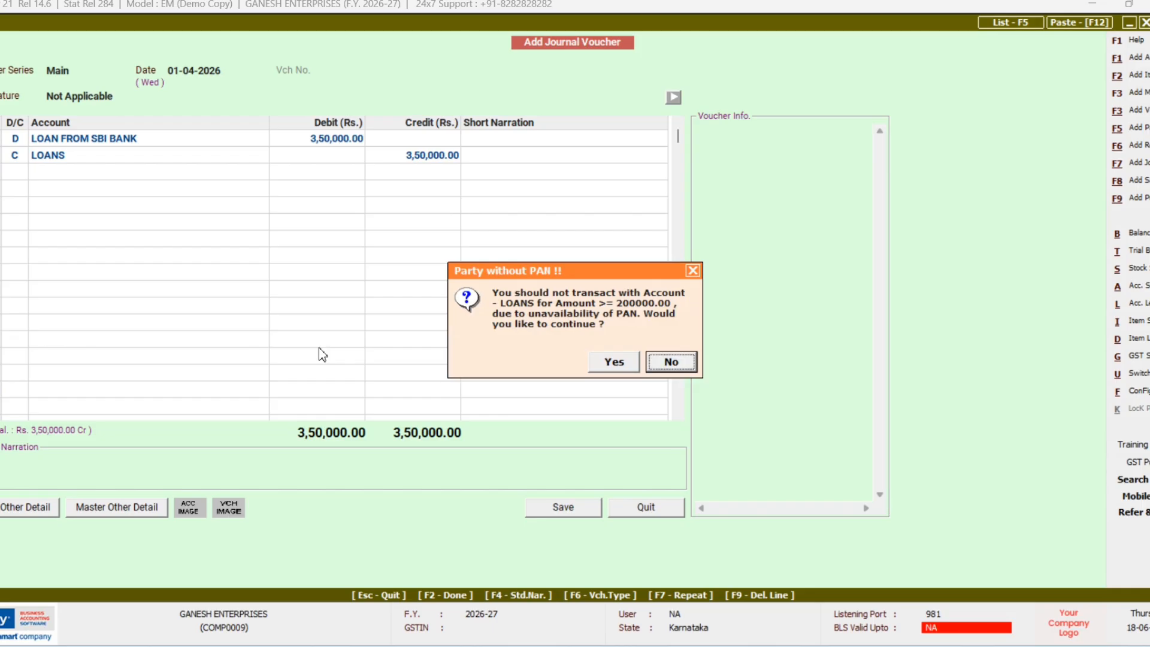
pyautogui.press('Left')
pyautogui.press('Return')
pyautogui.press('Return')
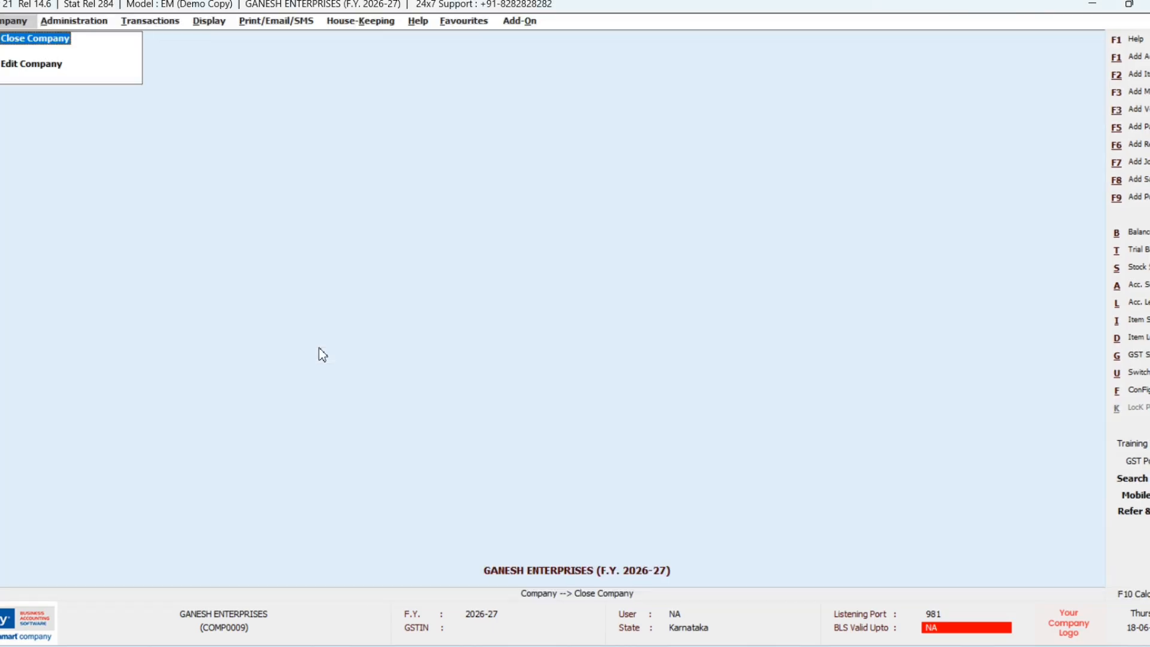
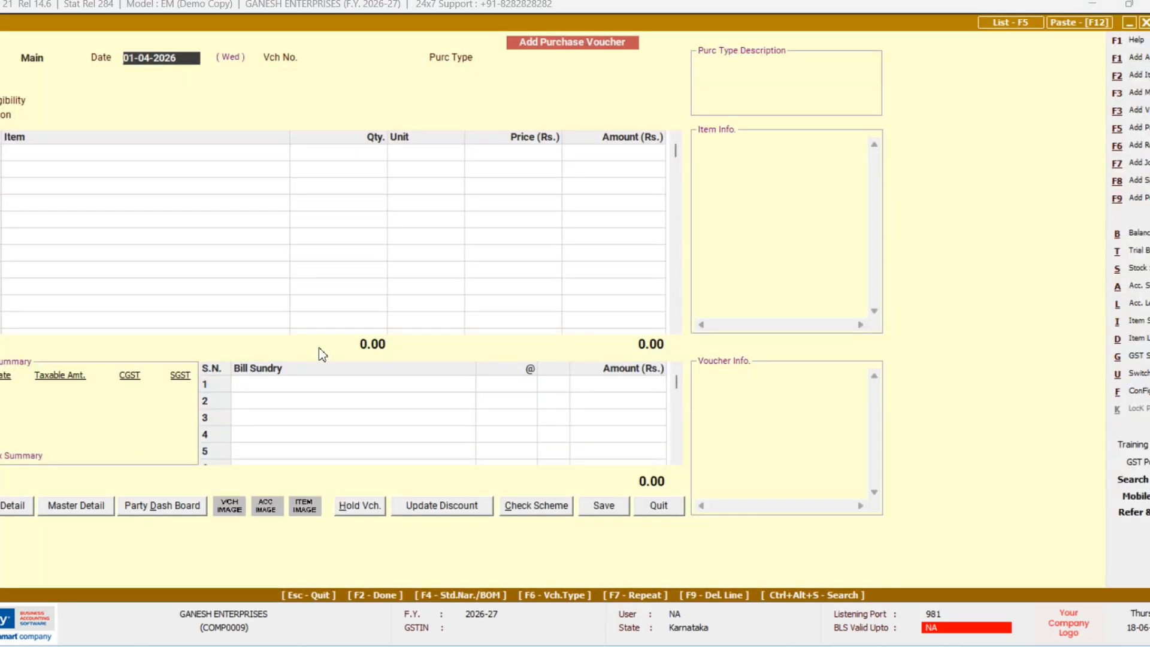
# Step: Enter 101 as the purchase voucher number
pyautogui.press('Return')
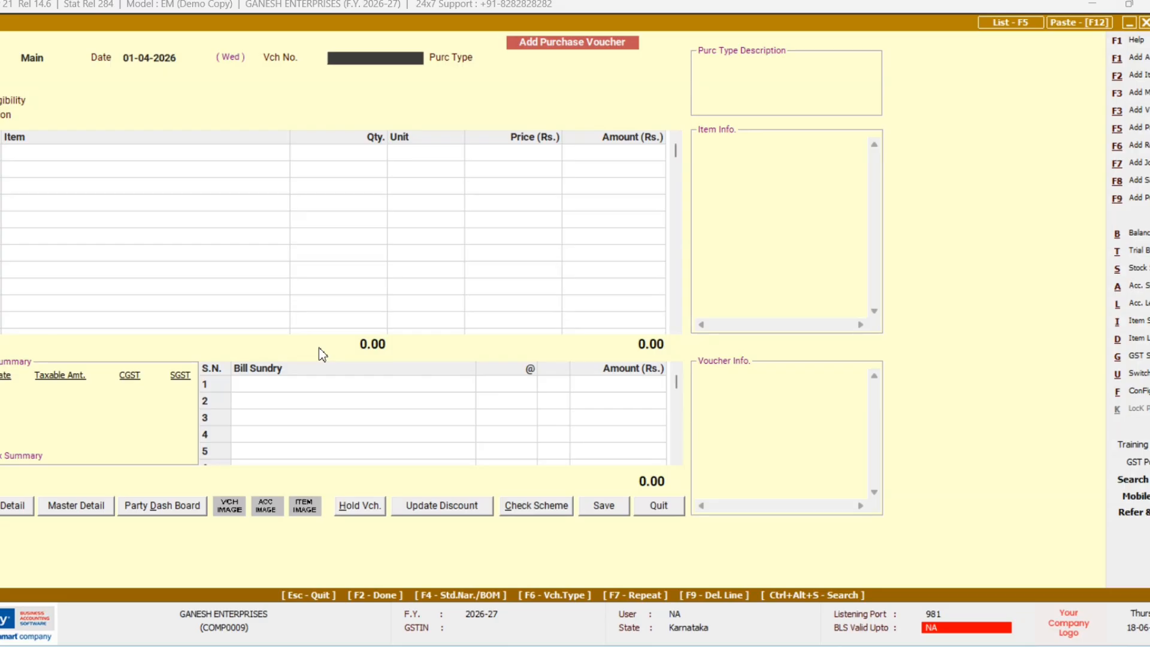
pyautogui.write('101')
pyautogui.press('Return')
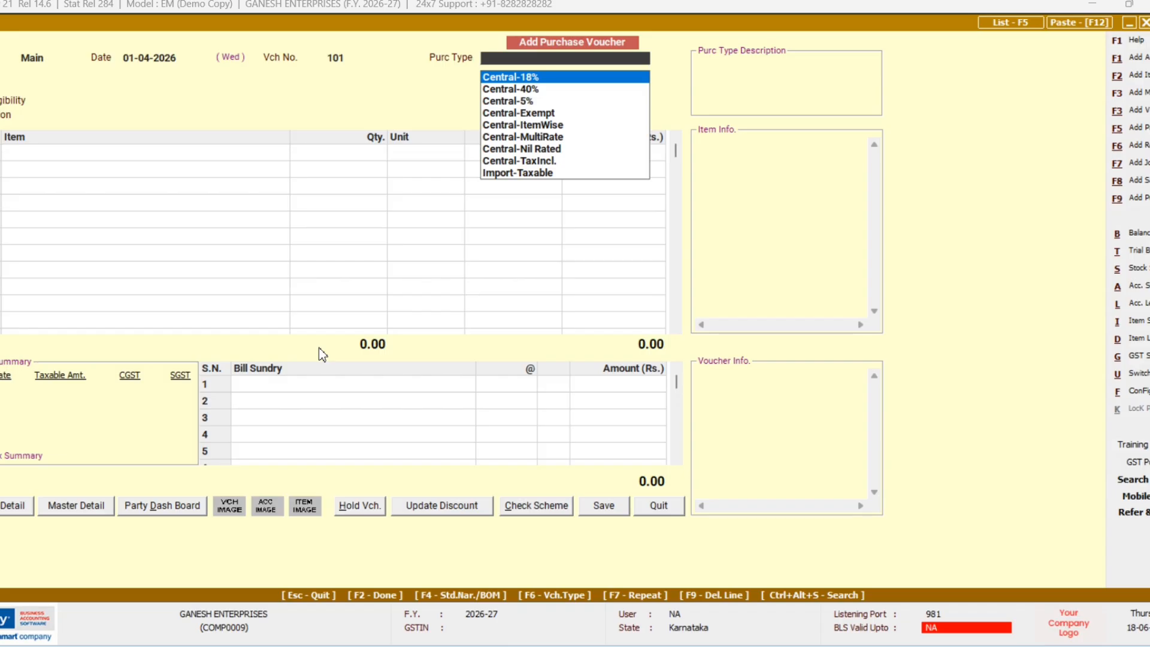
# Step: Select Central-Nil Rated as the voucher's purchase type
pyautogui.press('Down')
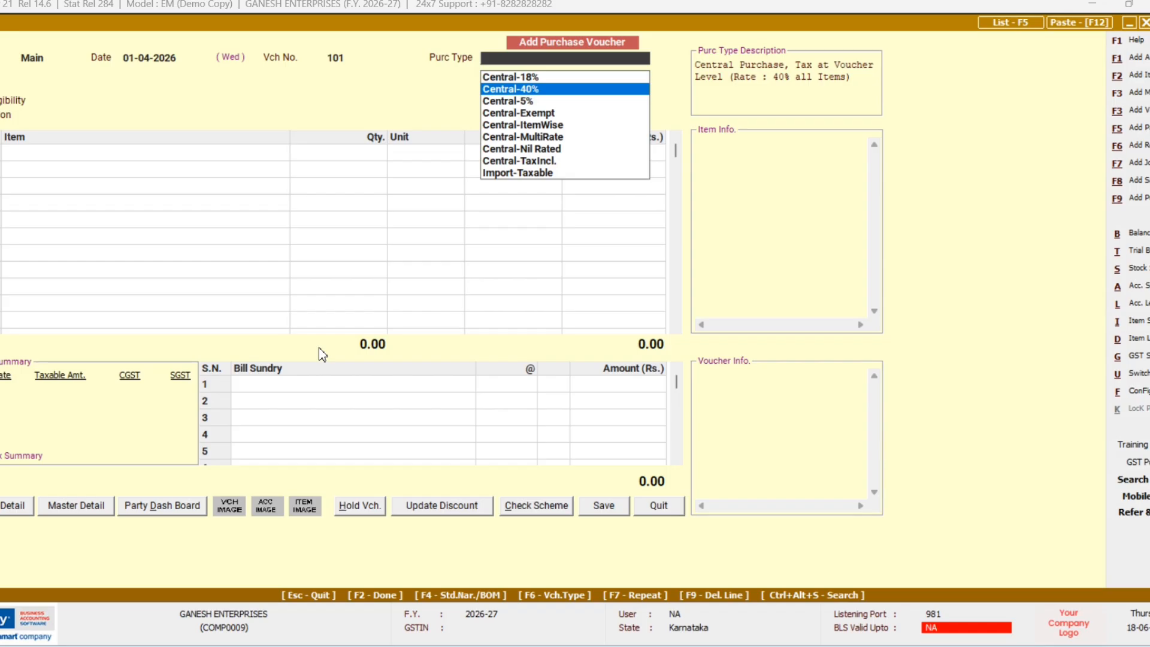
pyautogui.press('Down')
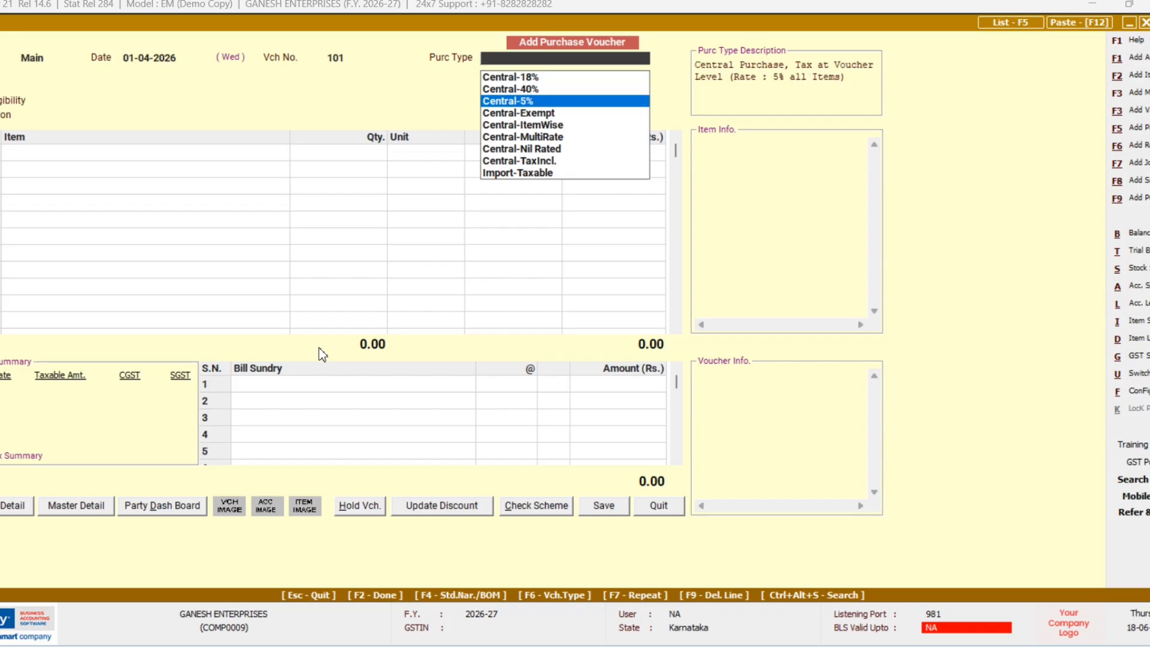
pyautogui.press('Up')
pyautogui.press('Up')
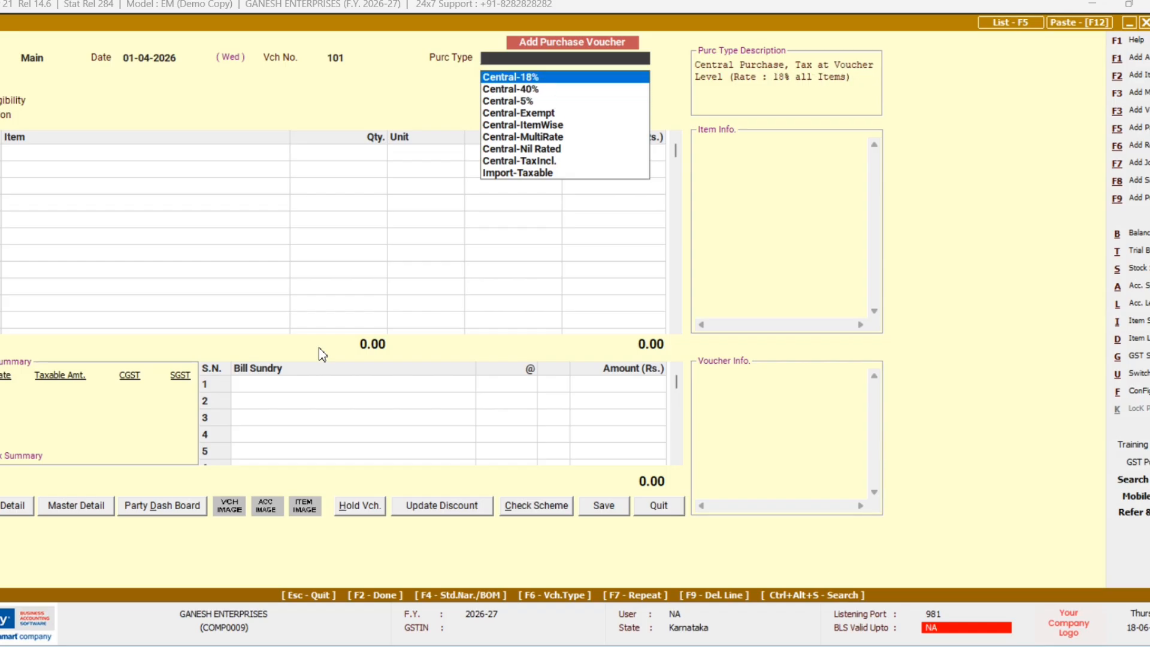
pyautogui.press('Down')
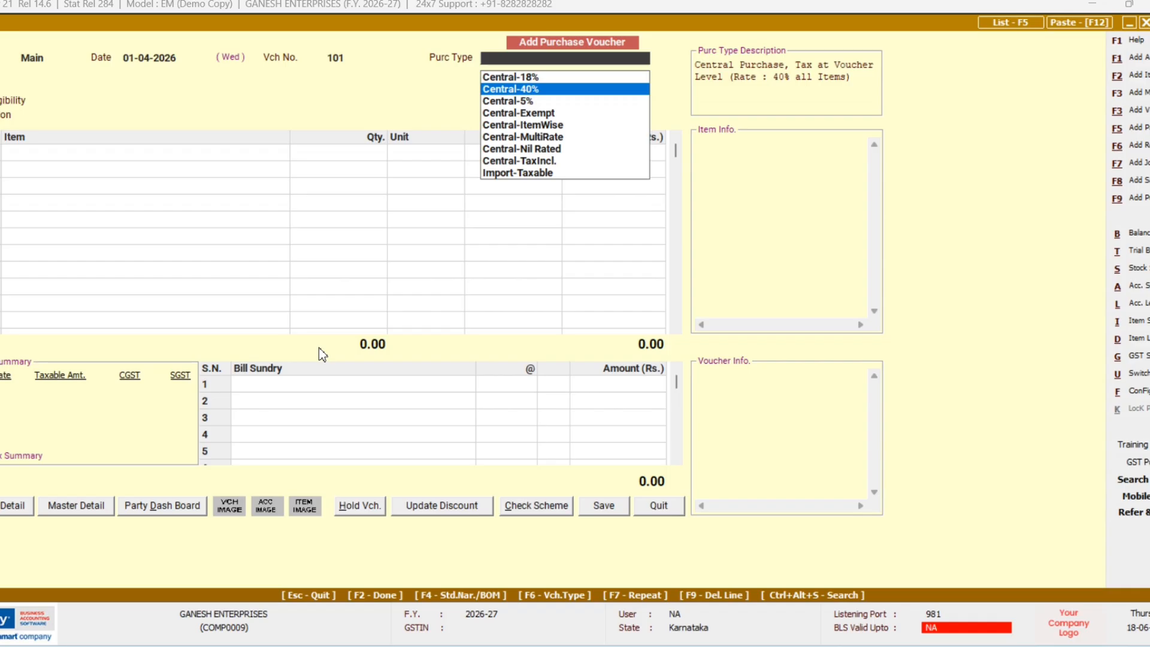
pyautogui.press('Down')
pyautogui.press('Down')
pyautogui.press('Down')
pyautogui.press('Down')
pyautogui.press('Down')
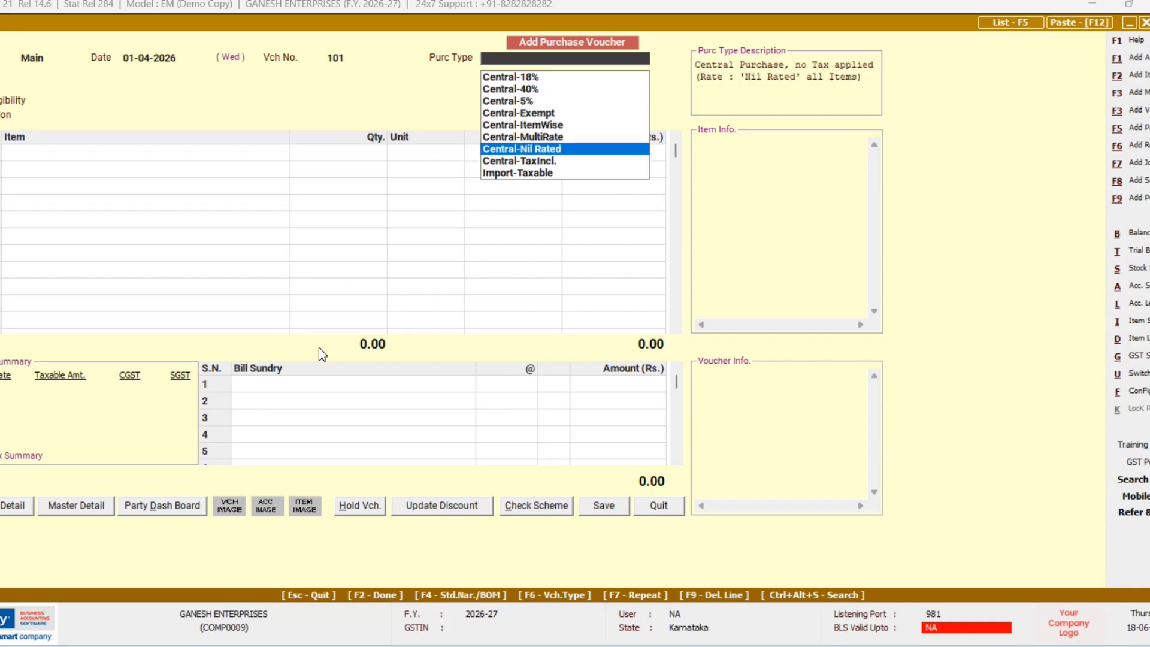
pyautogui.press('Return')
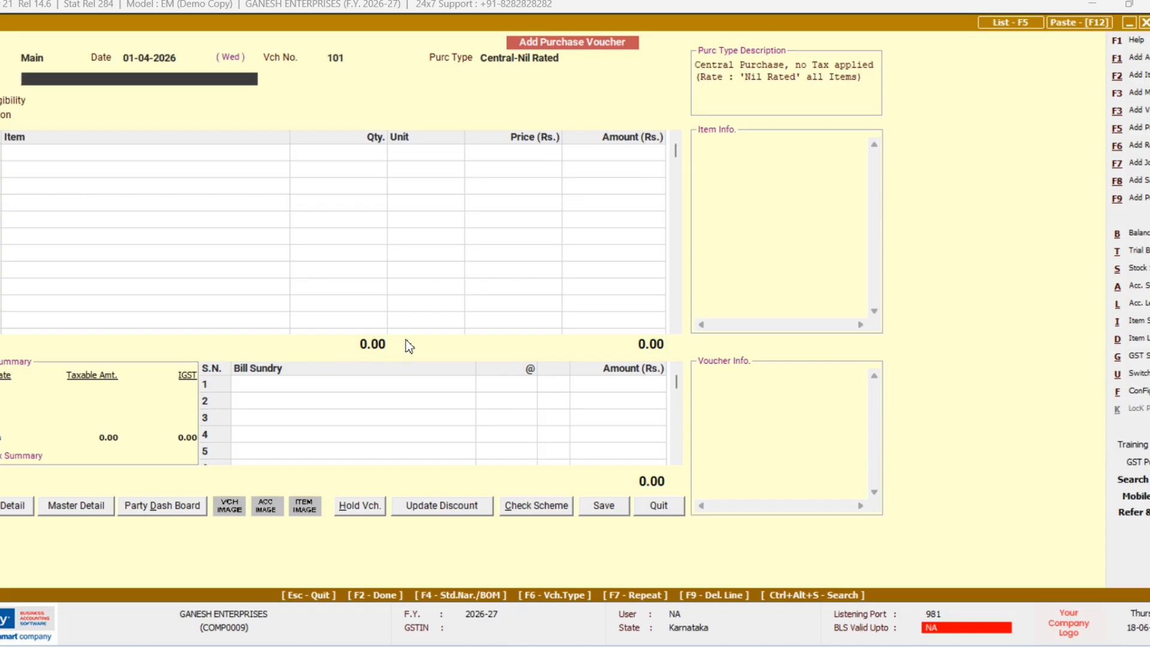
# Step: Name the new account RAMESH TRADERS and place it in the Sundry Creditors group
pyautogui.write('RAMESH')
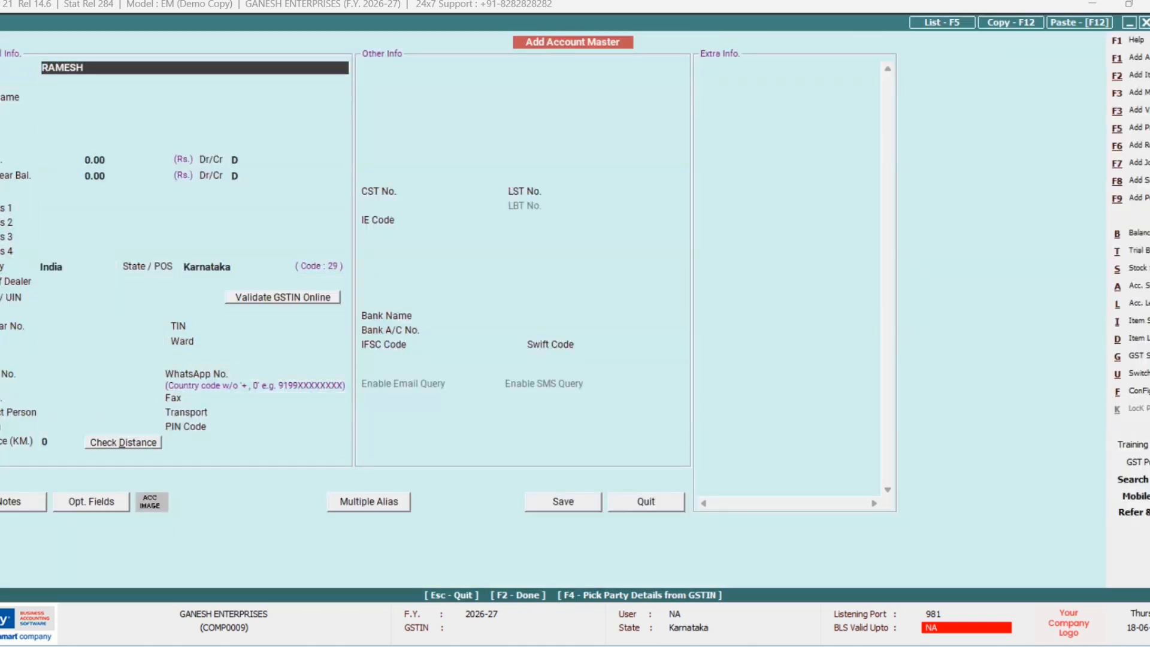
pyautogui.write(' TRADERS')
pyautogui.press('Return')
pyautogui.press('Return')
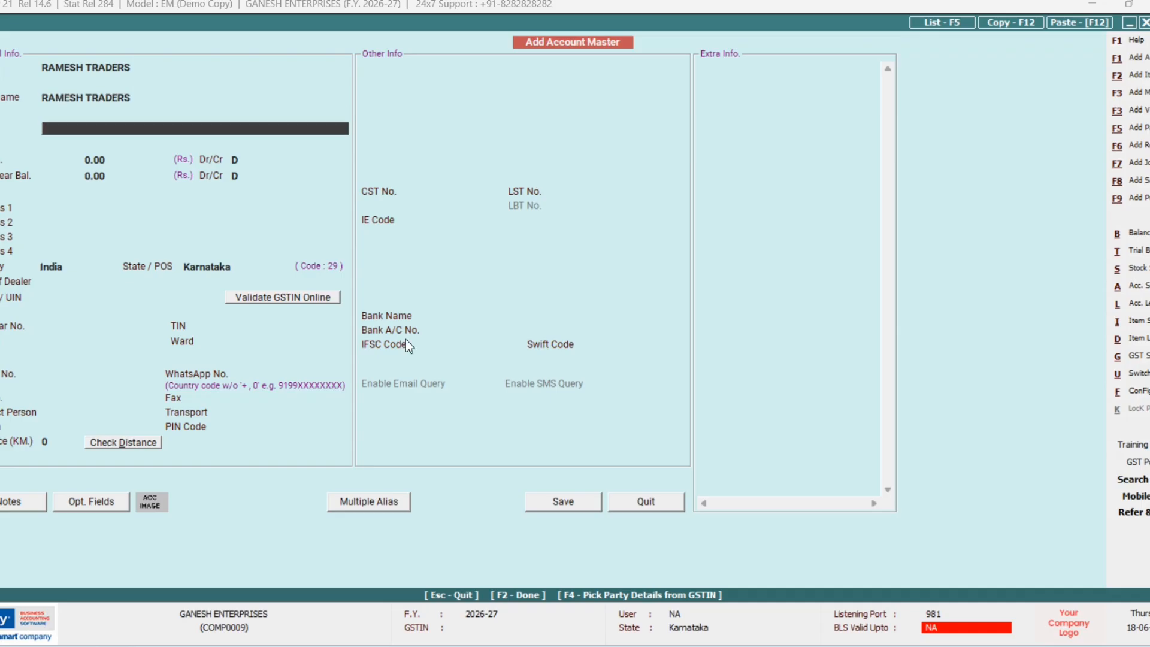
pyautogui.write('S')
pyautogui.press('Down')
pyautogui.press('Down')
pyautogui.press('Down')
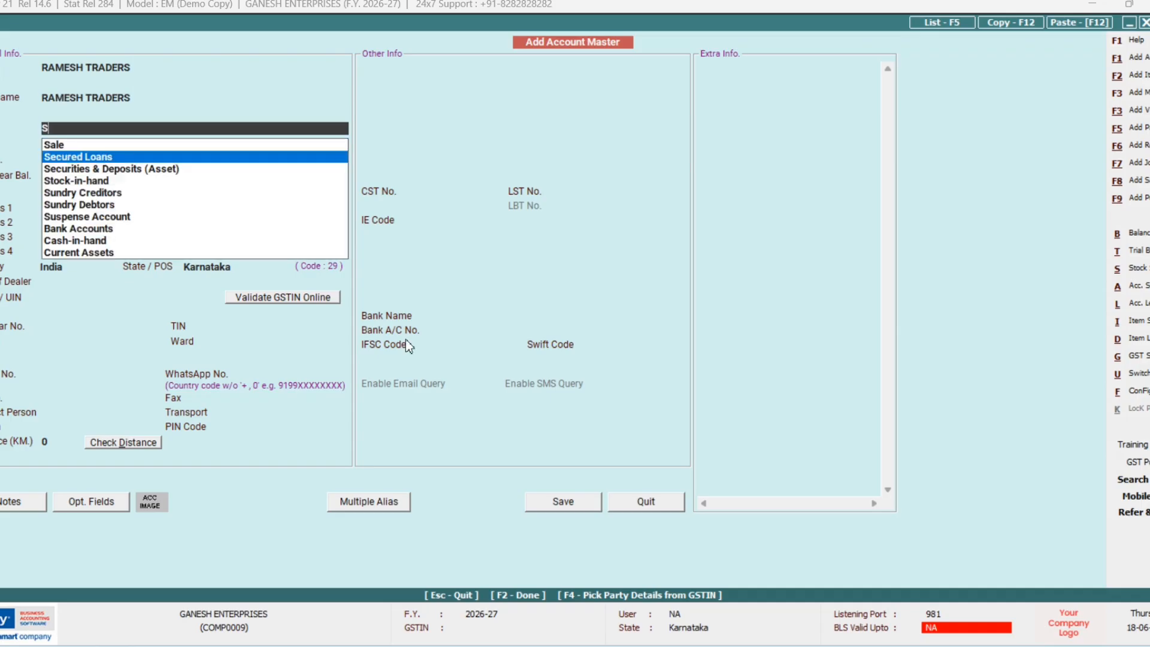
pyautogui.press('Down')
pyautogui.press('Return')
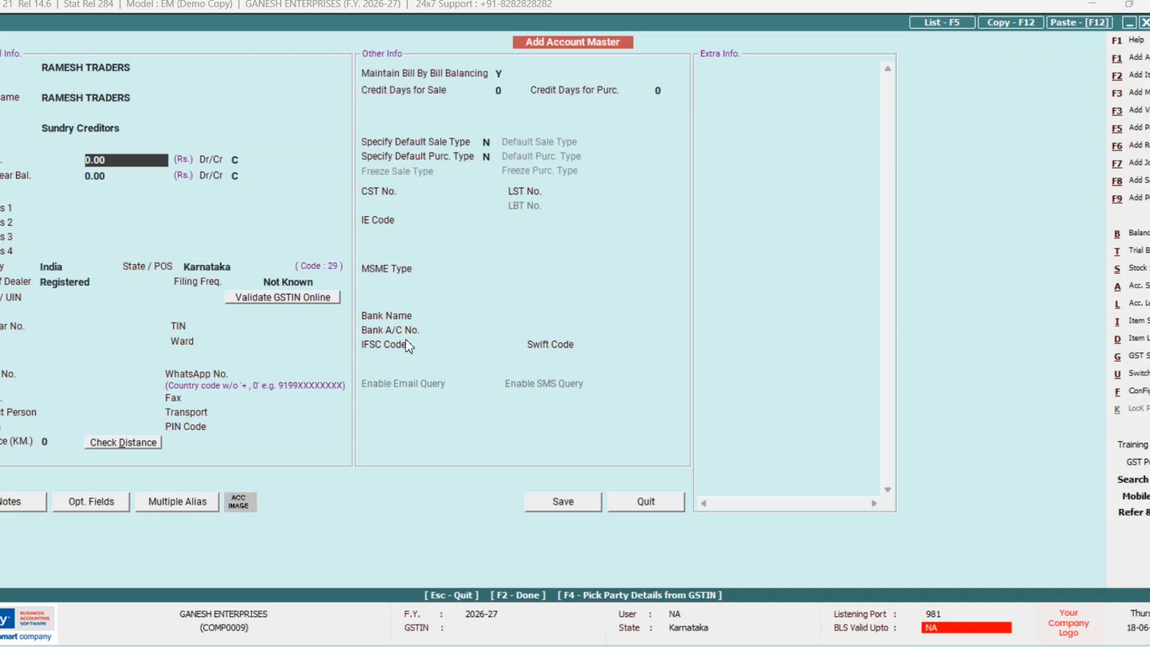
pyautogui.press('Return')
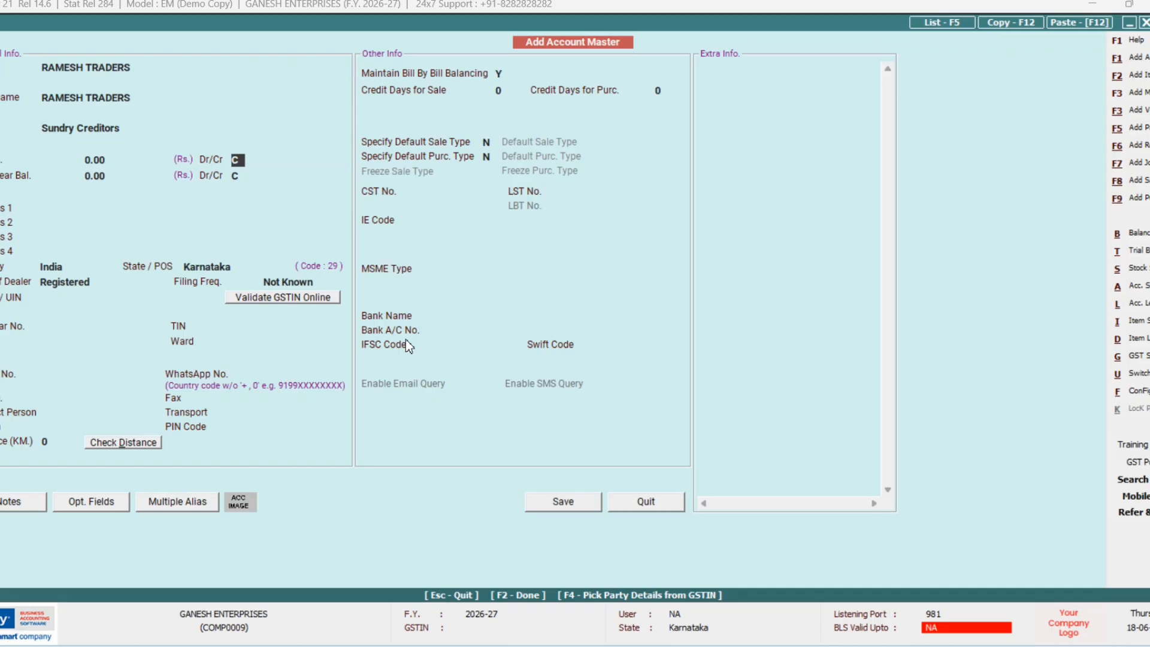
# Step: Leave the opening balance and GSTIN blank, set dealer type Un-Registered, and save the account
pyautogui.press('Return')
pyautogui.press('Return')
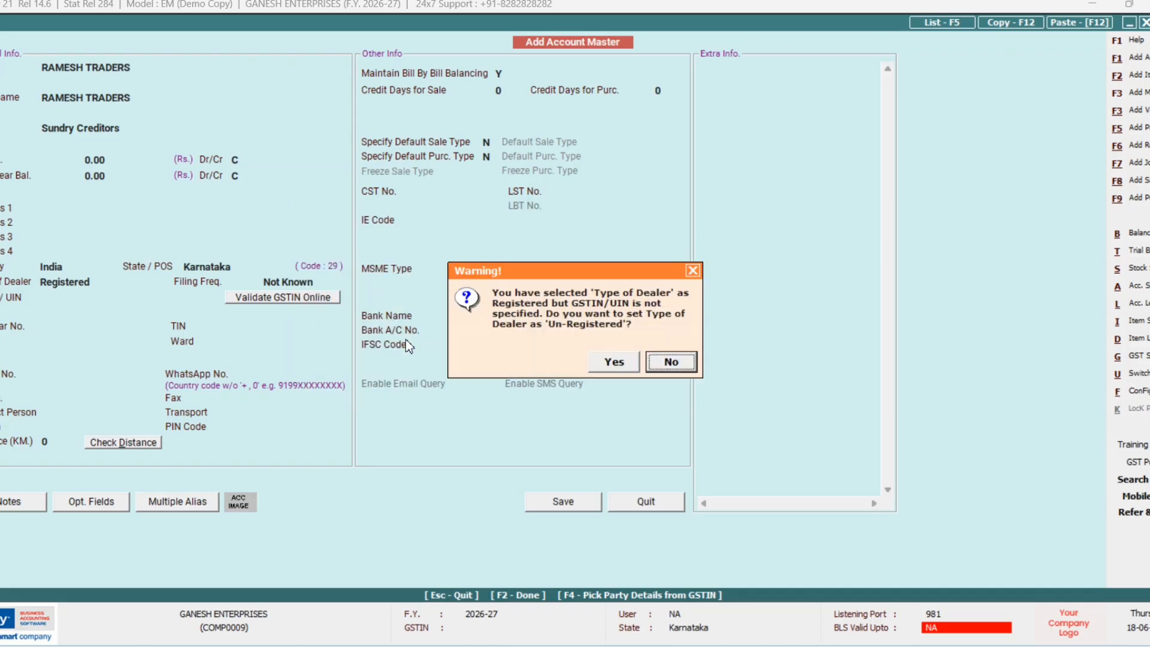
pyautogui.press('Return')
pyautogui.press('Return')
pyautogui.press('Return')
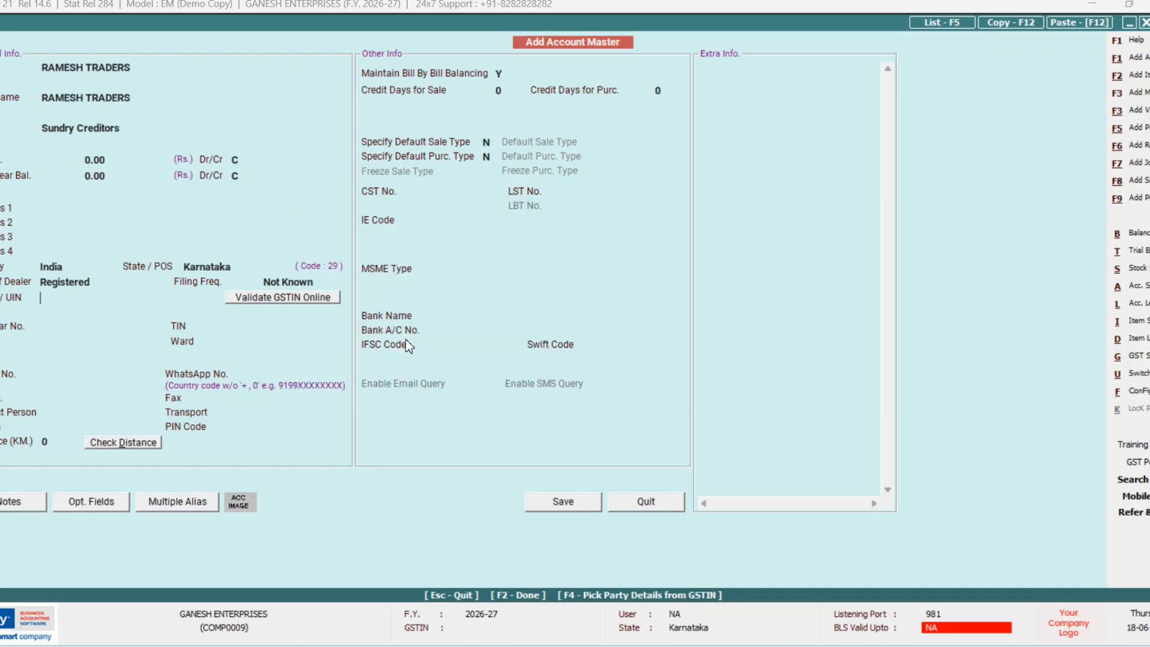
pyautogui.press('Left')
pyautogui.press('Return')
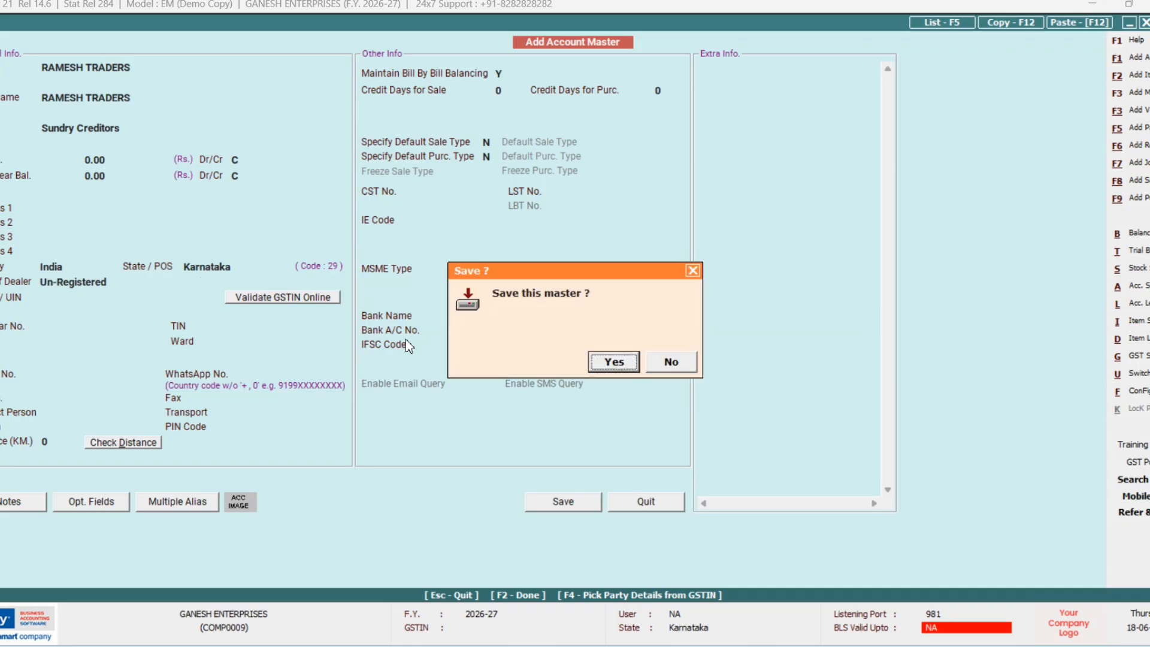
pyautogui.press('Return')
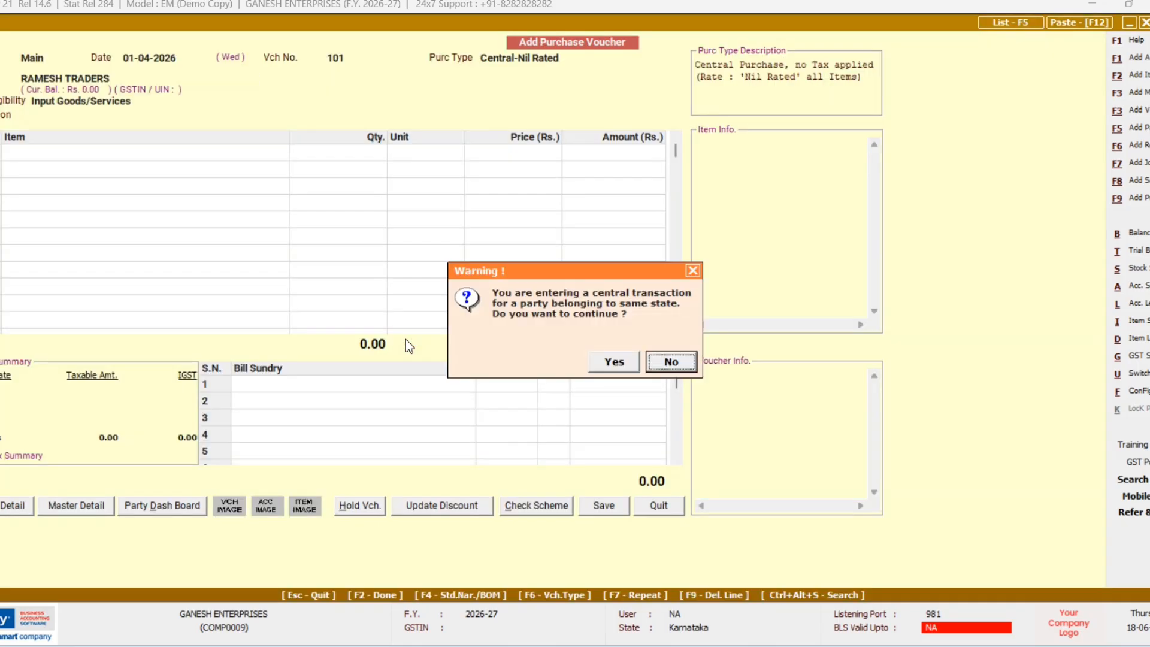
# Step: Continue the central transaction and keep Input Goods/Services as ITC eligibility
pyautogui.press('Left')
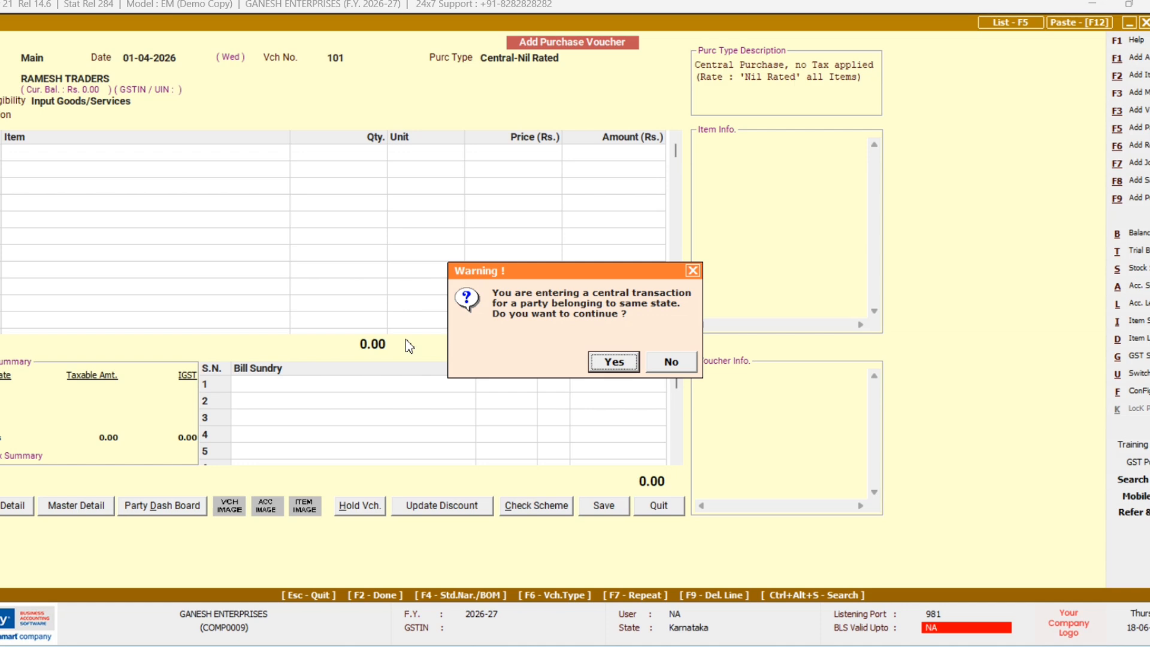
pyautogui.press('Right')
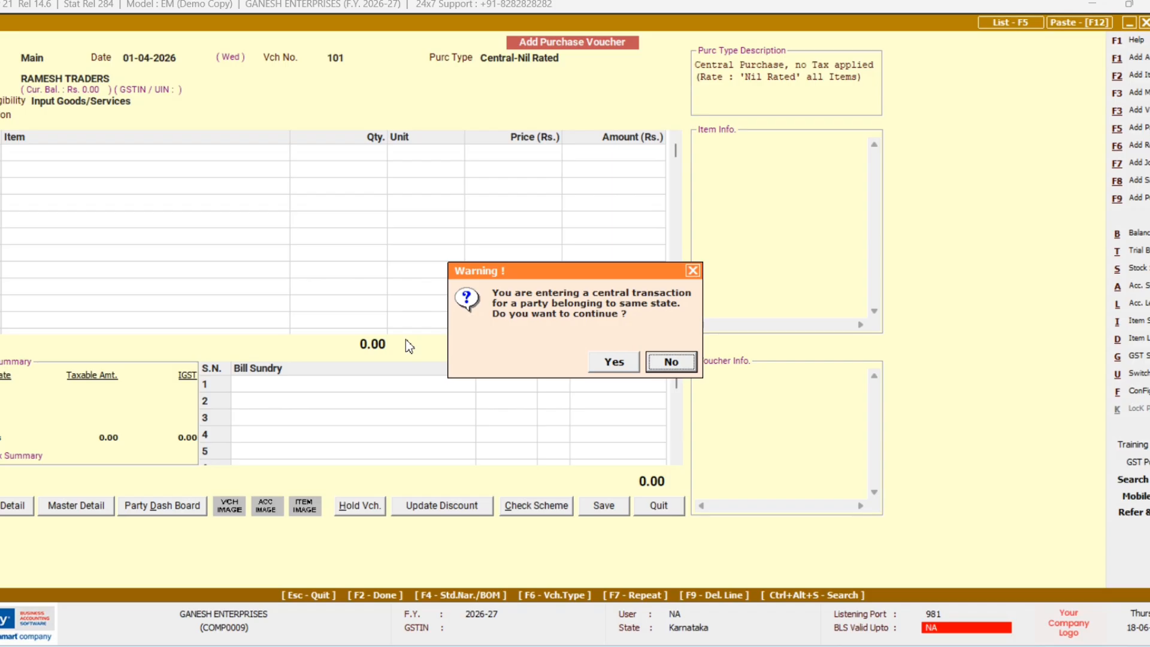
pyautogui.press('Left')
pyautogui.press('Return')
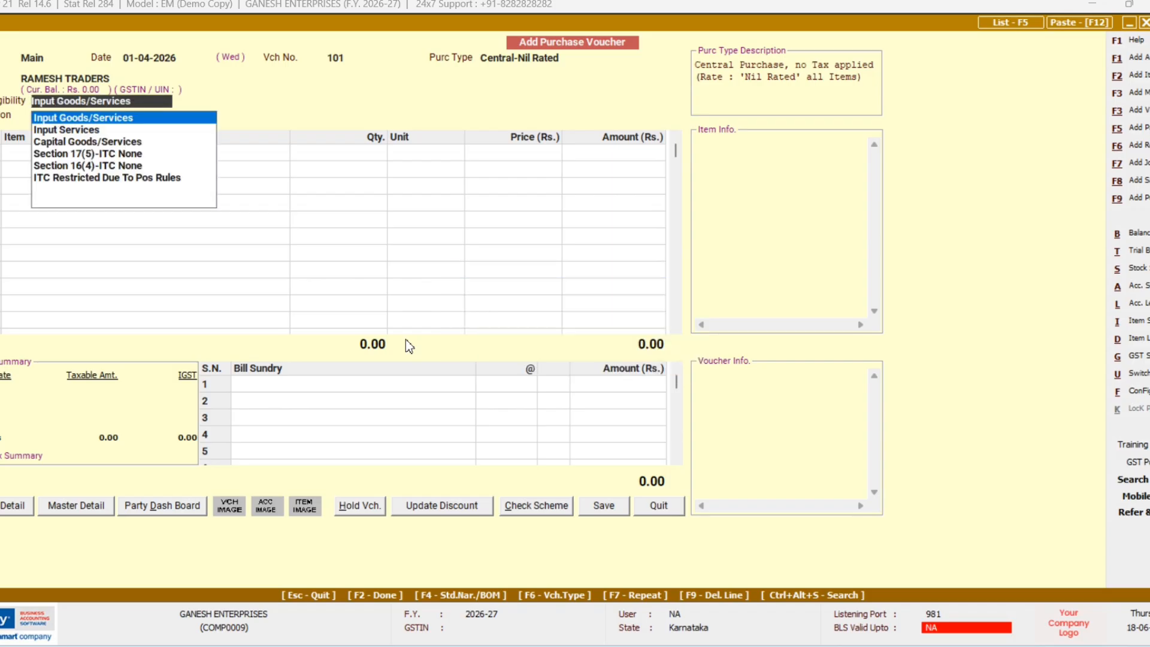
pyautogui.press('Down')
pyautogui.press('Return')
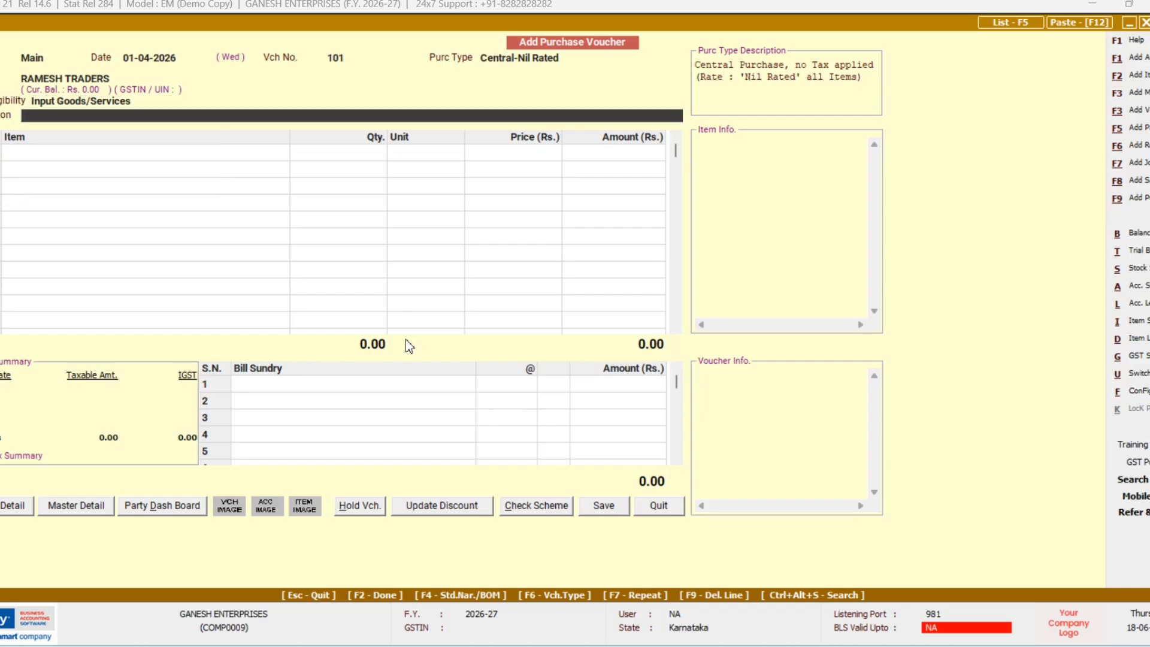
# Step: Skip the narration and begin adding a new item on the first item row
pyautogui.press('Return')
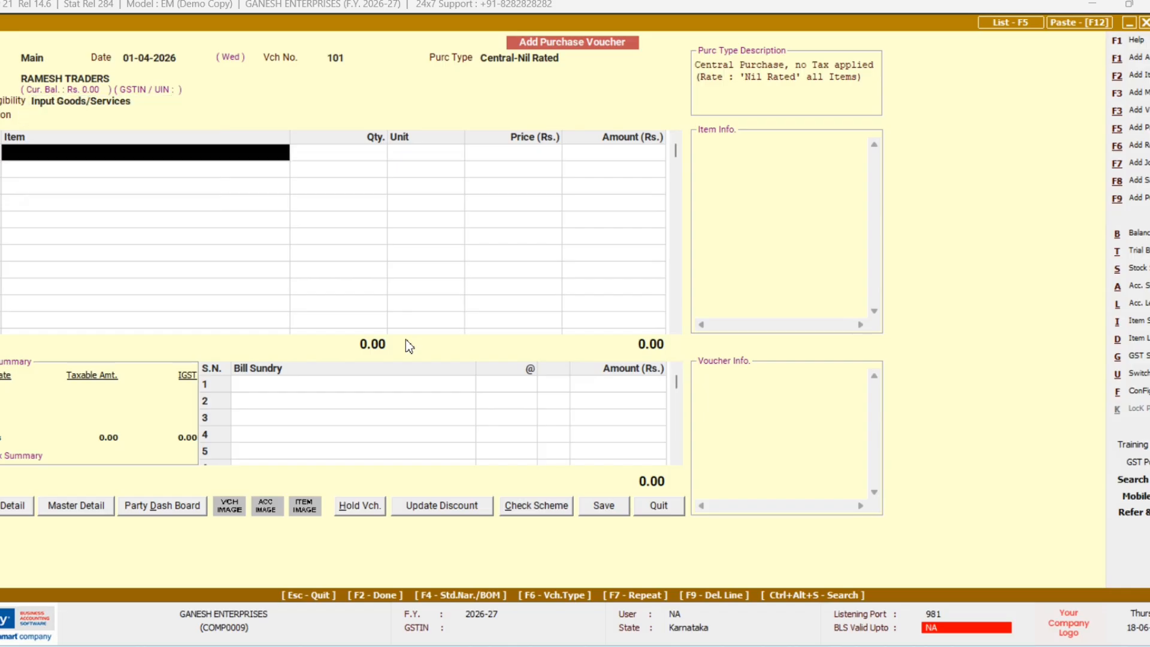
pyautogui.press('Return')
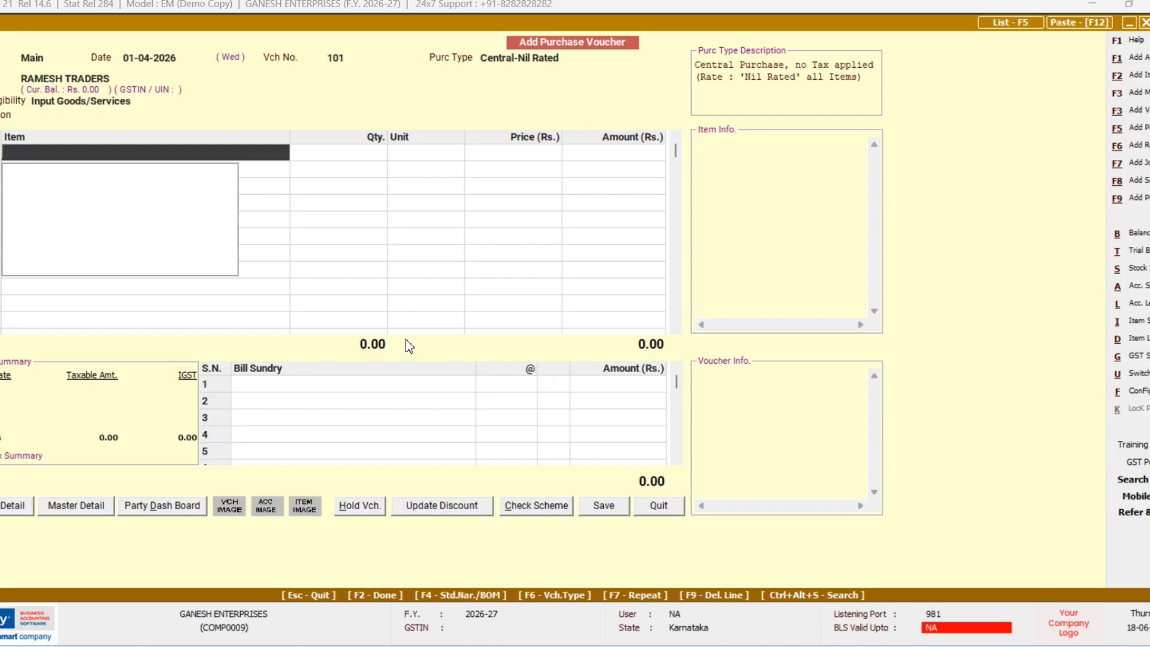
pyautogui.press('Escape')
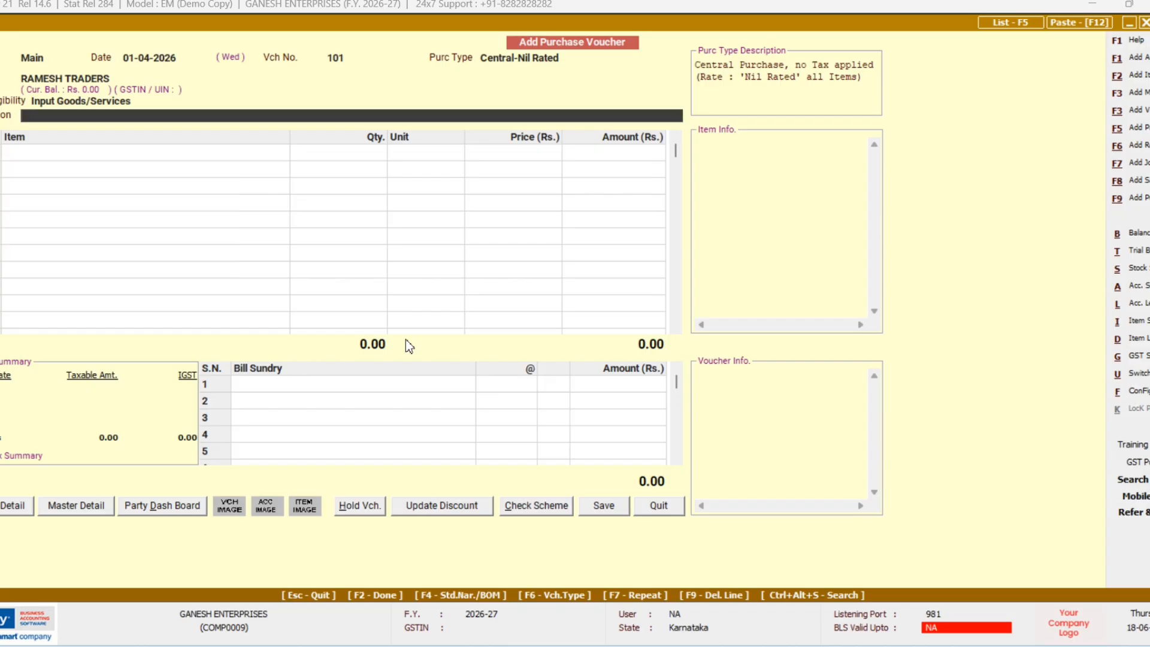
pyautogui.press('Return')
pyautogui.press('F2')
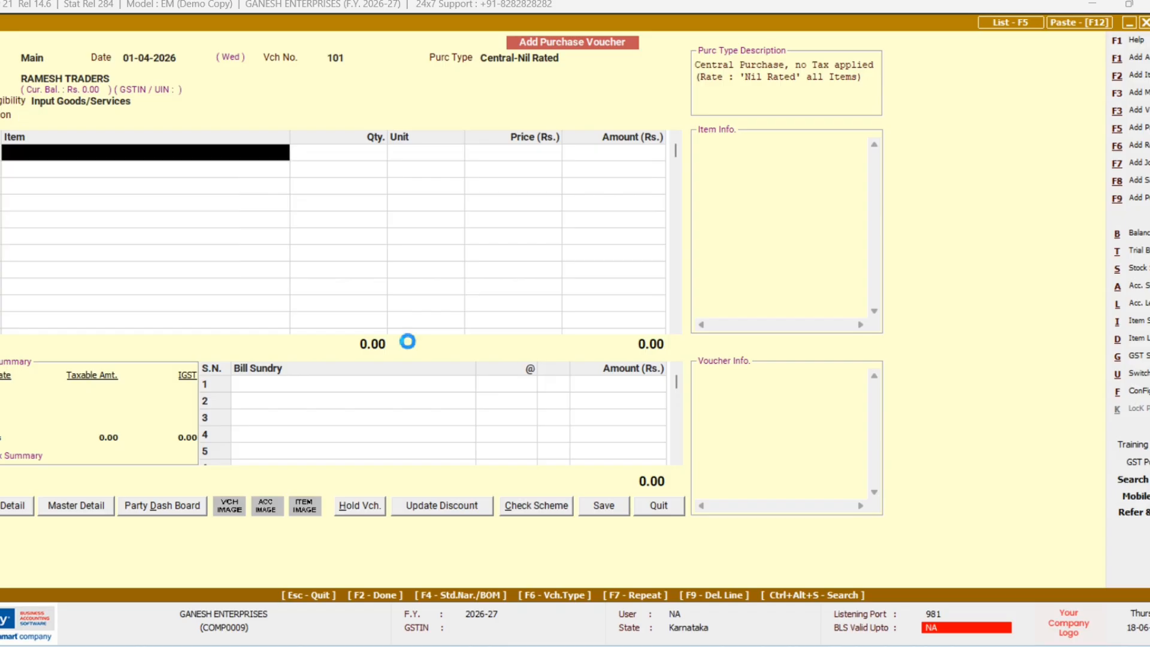
# Step: Create the item GOODS in the General group with unit N.A., skipping the HSN code
pyautogui.write('GOODS')
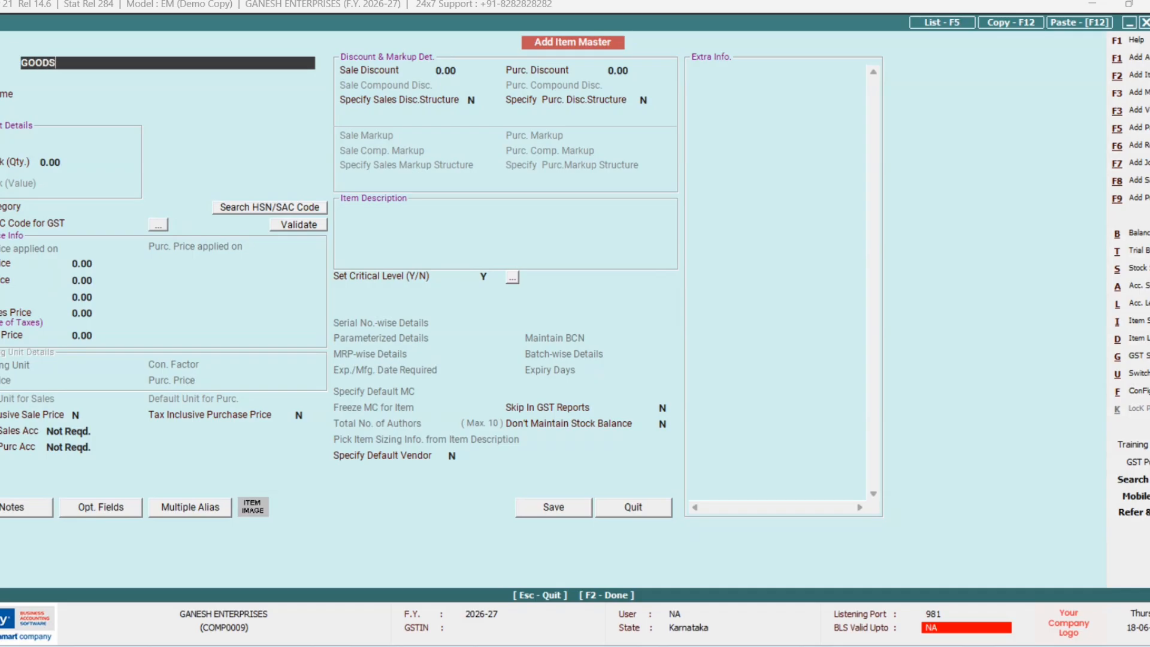
pyautogui.press('Return')
pyautogui.press('Return')
pyautogui.press('Return')
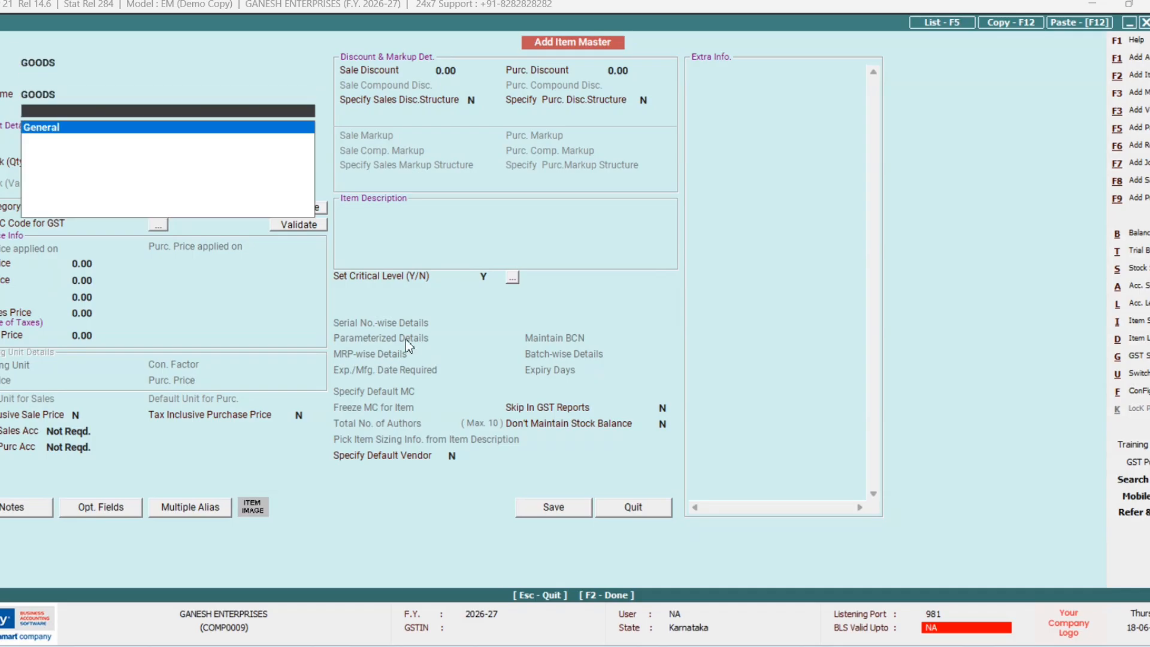
pyautogui.press('Return')
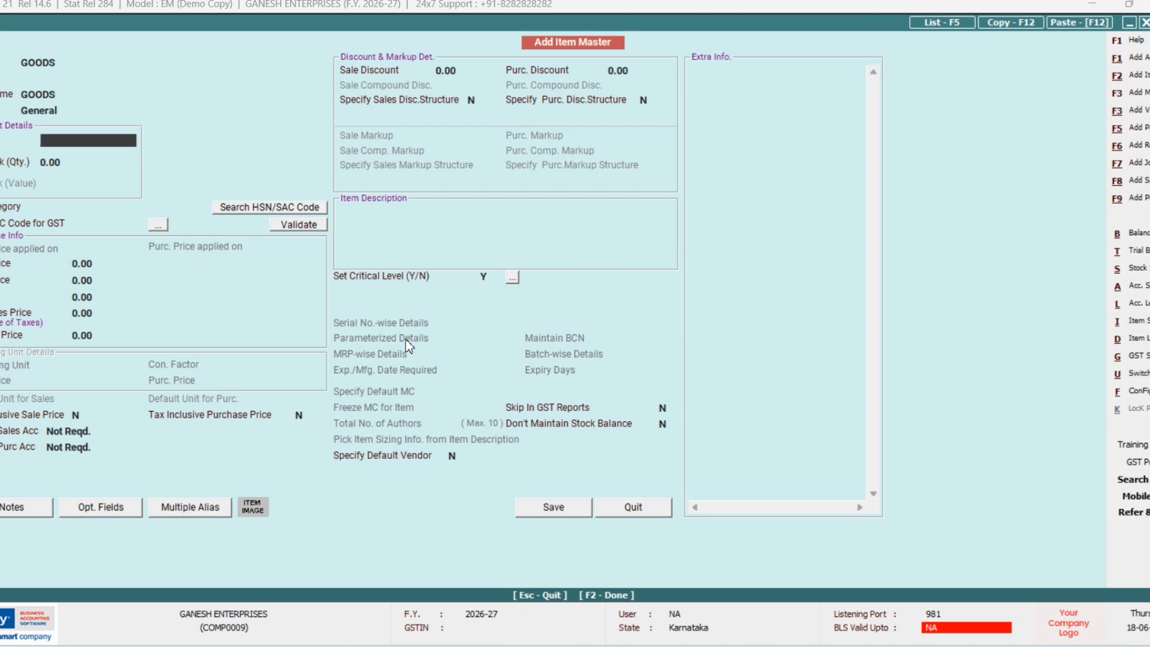
pyautogui.press('Up')
pyautogui.press('Return')
pyautogui.write('N')
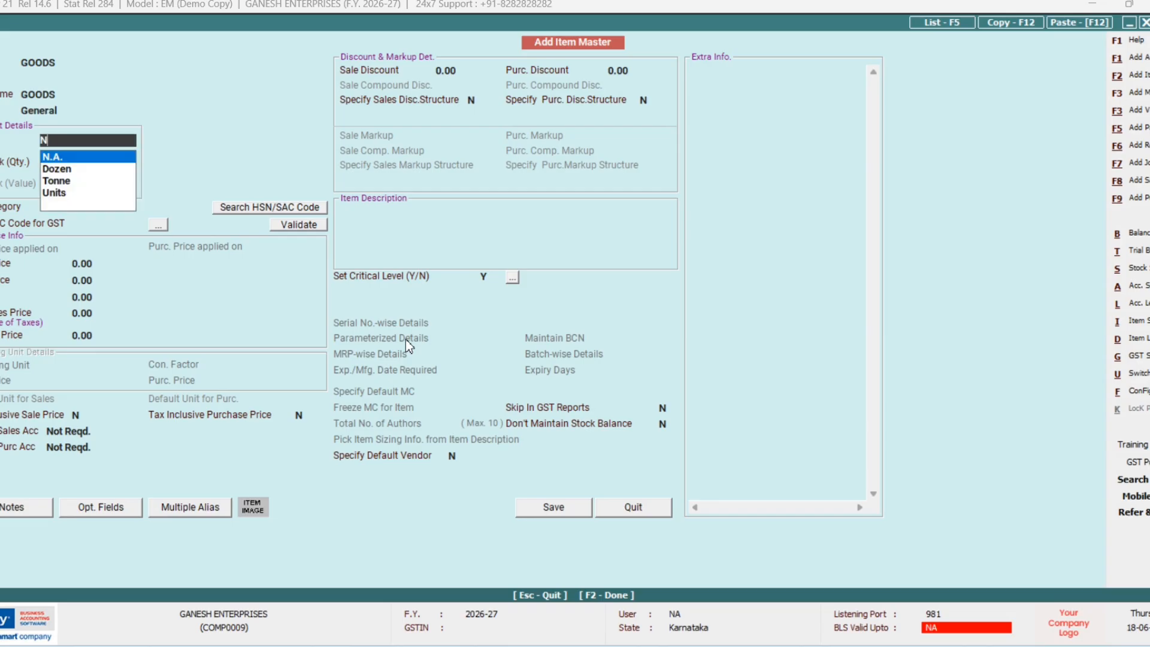
pyautogui.press('Return')
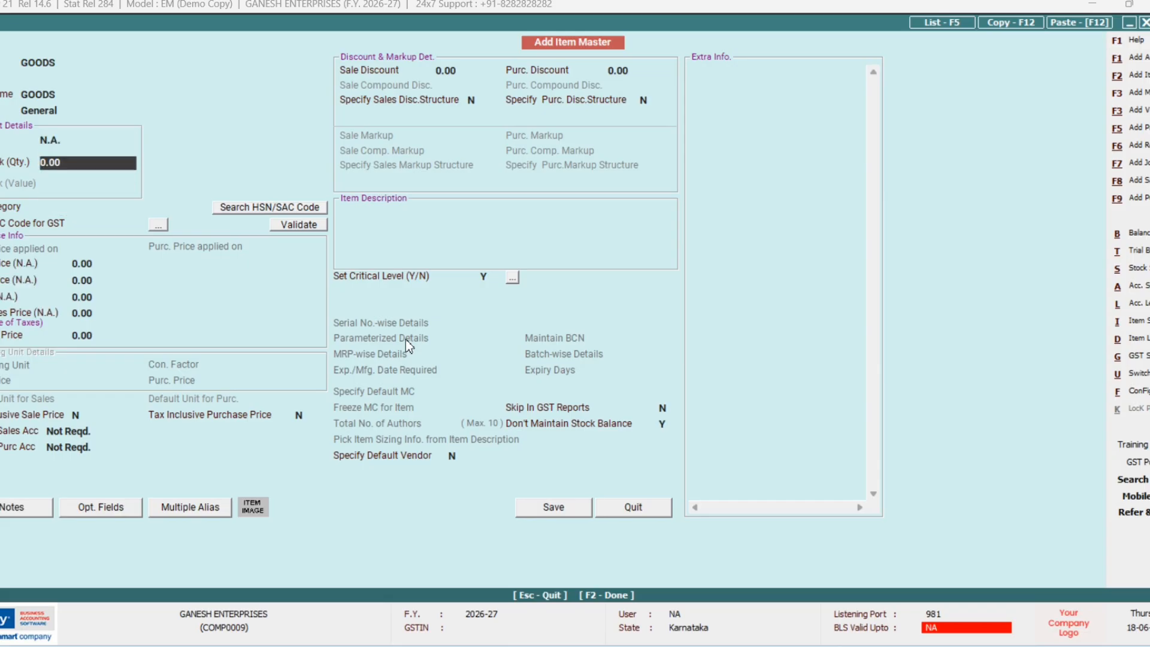
pyautogui.press('Escape')
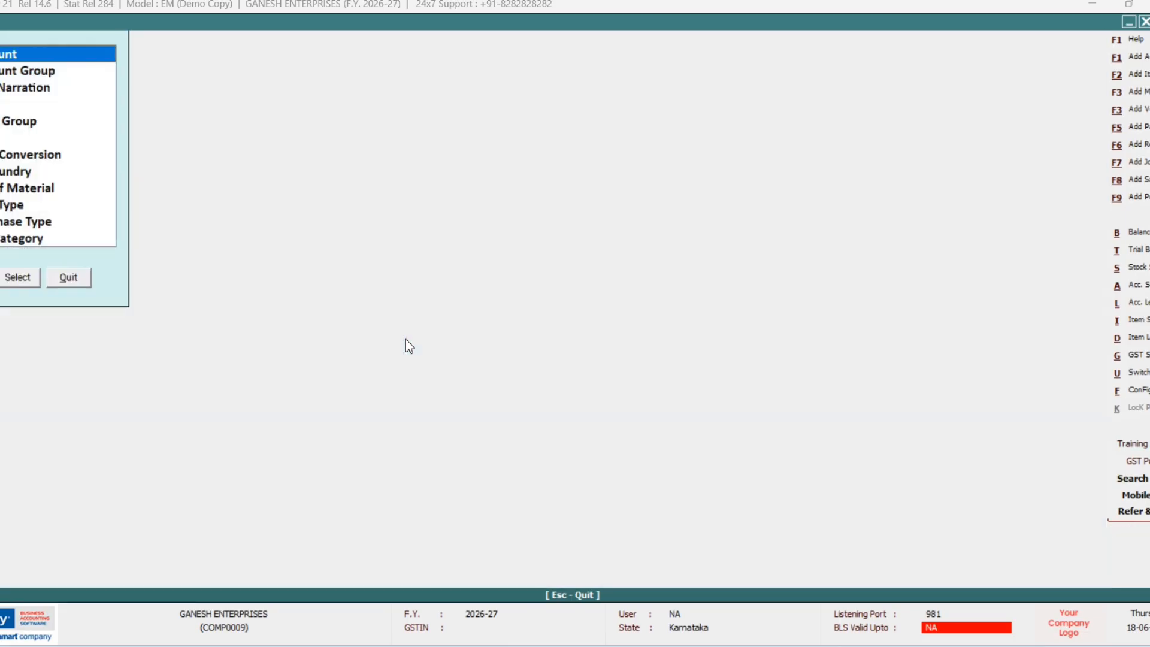
pyautogui.press('Escape')
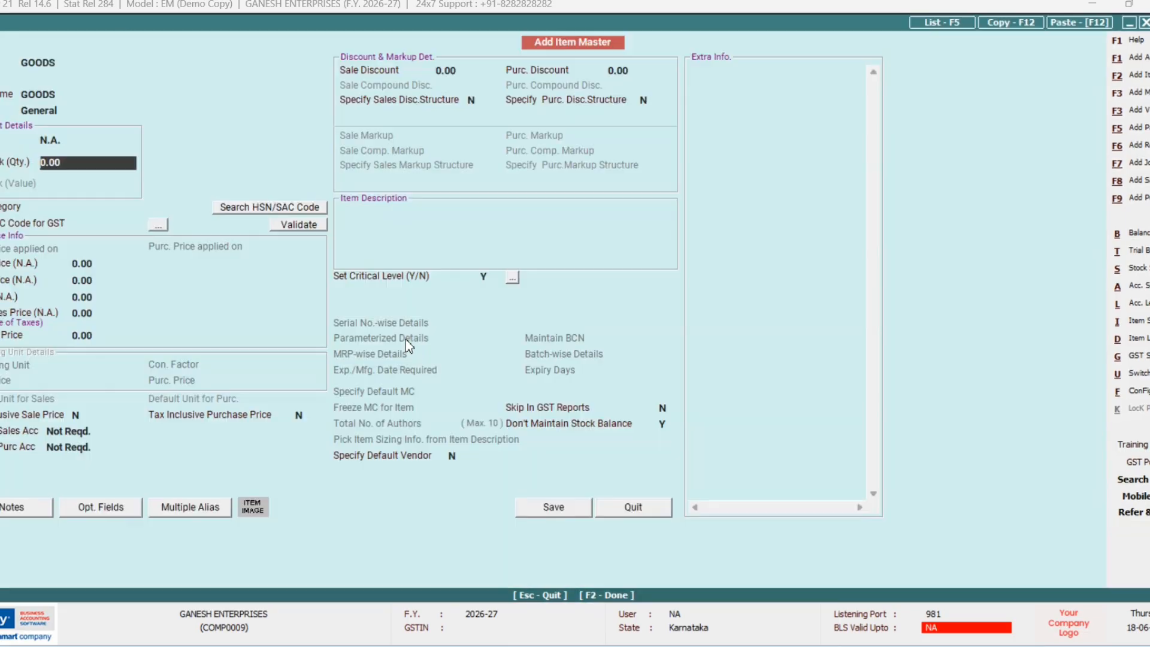
pyautogui.press('F2')
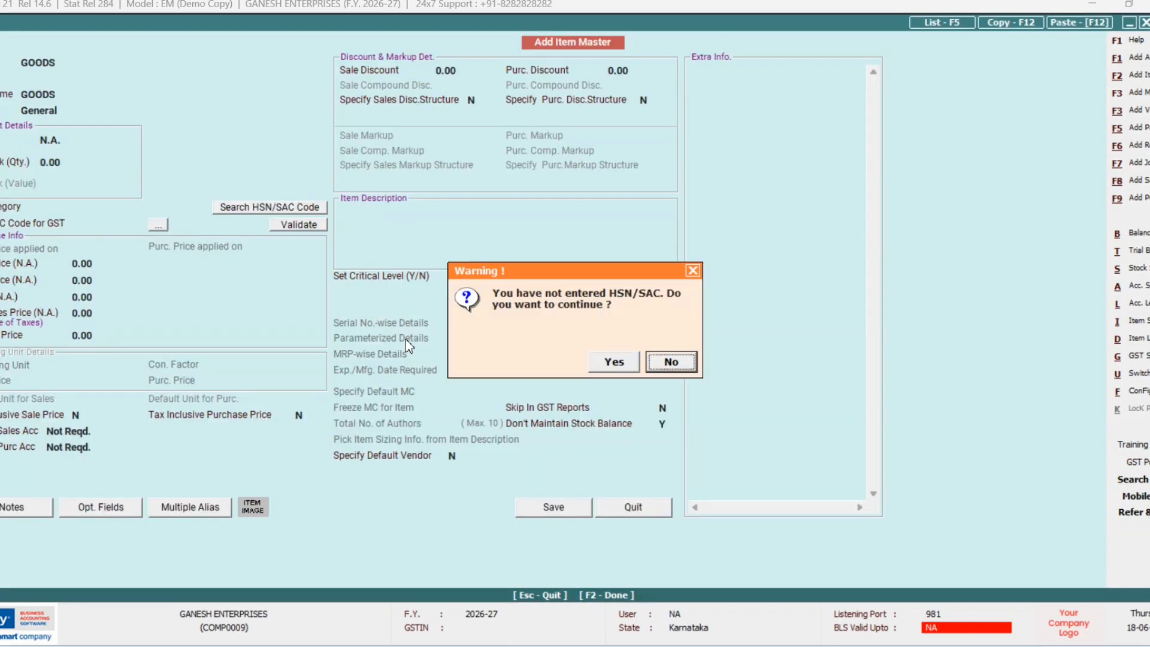
pyautogui.press('y')
pyautogui.press('y')
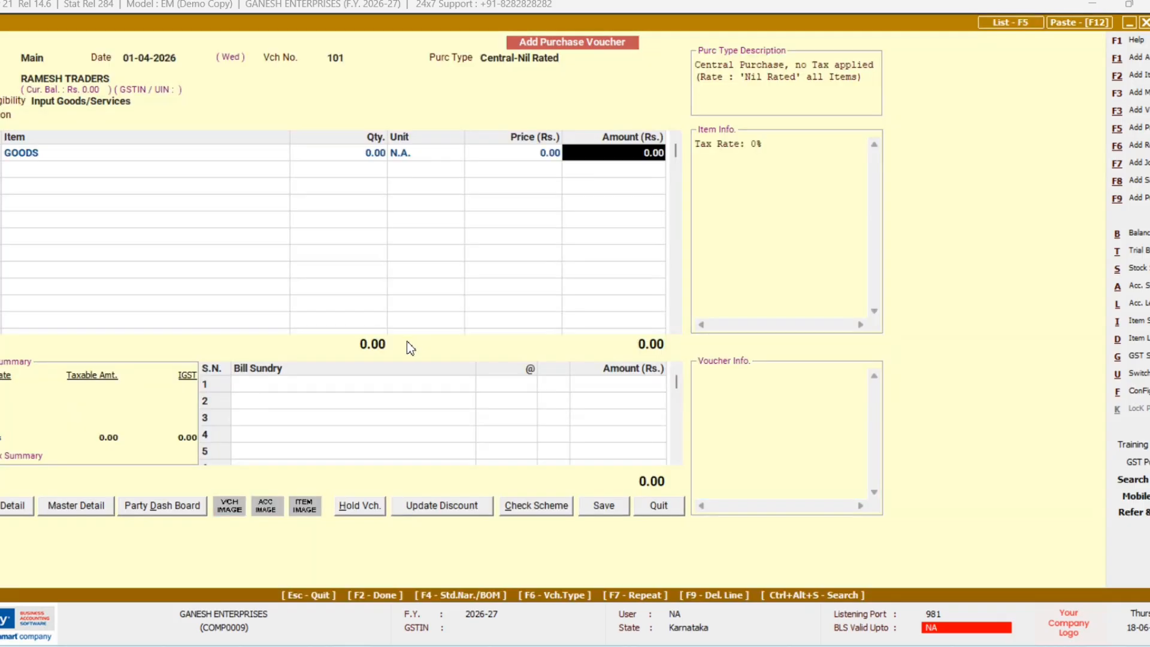
# Step: Enter 25,000 as the GOODS amount and accept the central-transaction warning
pyautogui.write('25000')
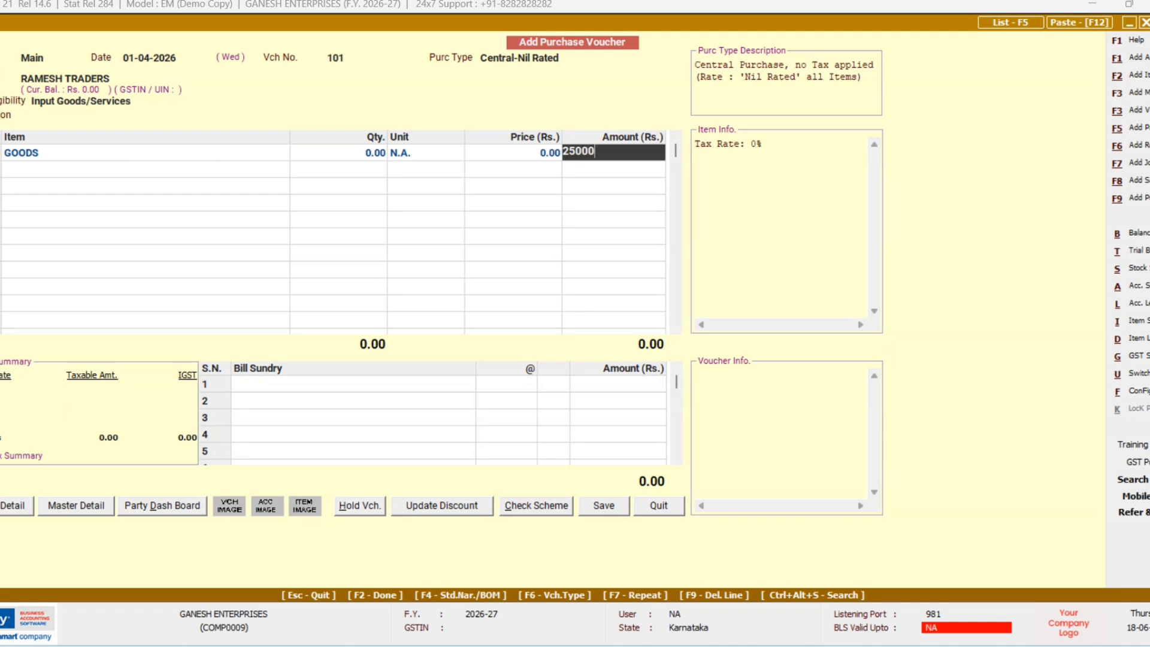
pyautogui.press('Return')
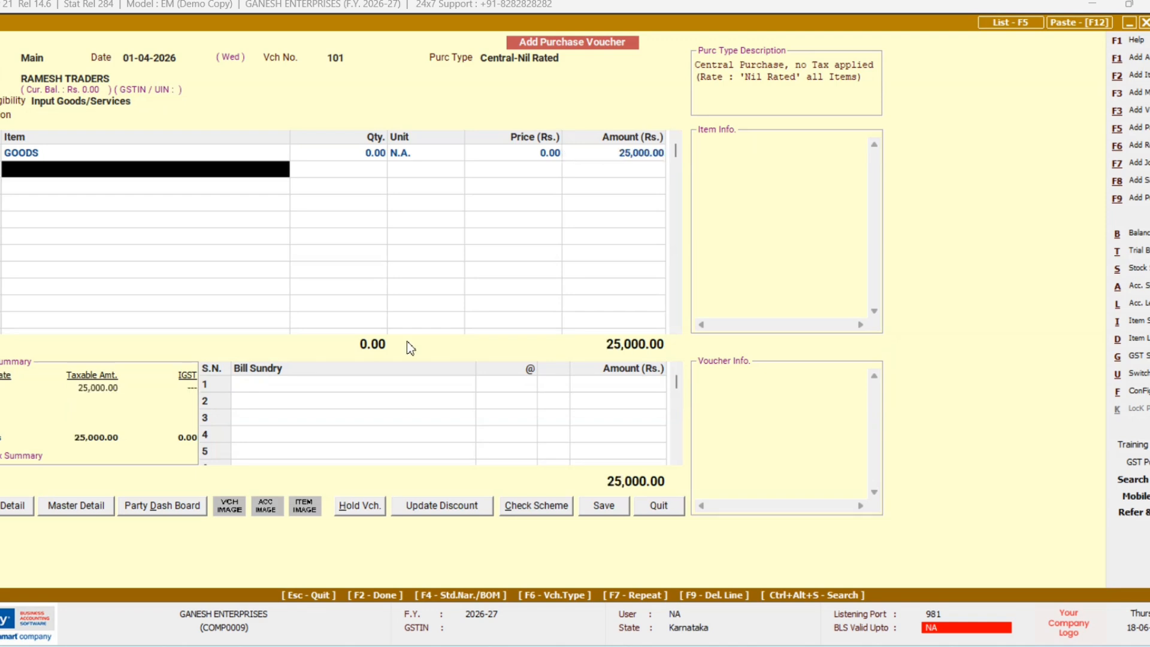
pyautogui.press('Return')
pyautogui.press('Return')
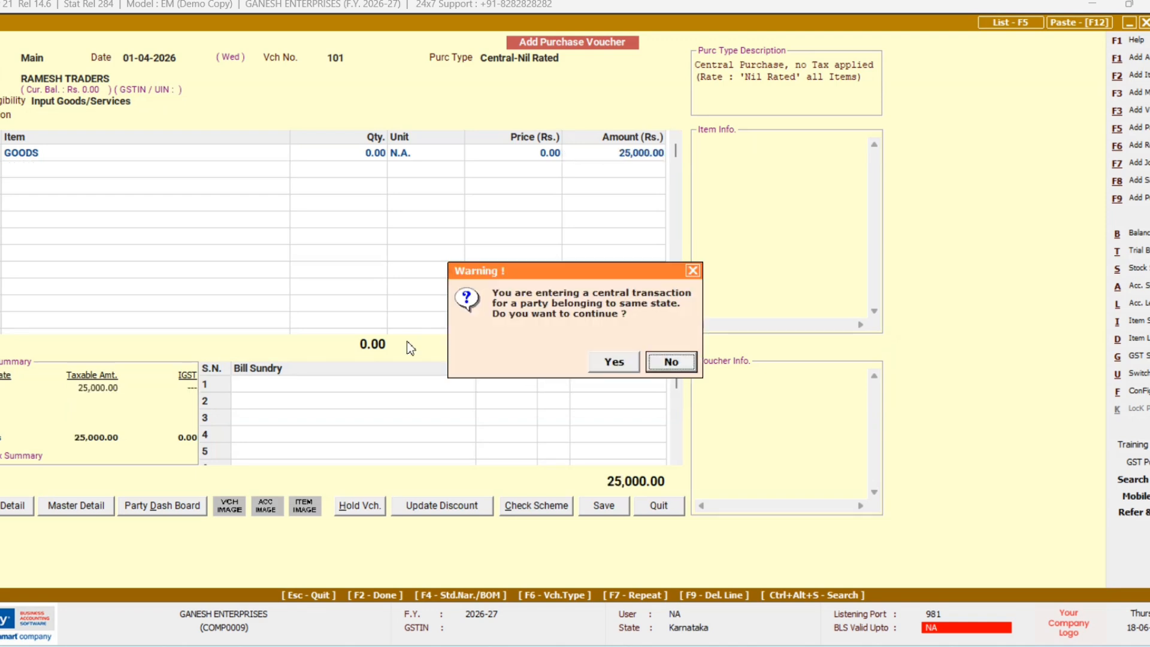
pyautogui.press('Left')
pyautogui.press('Return')
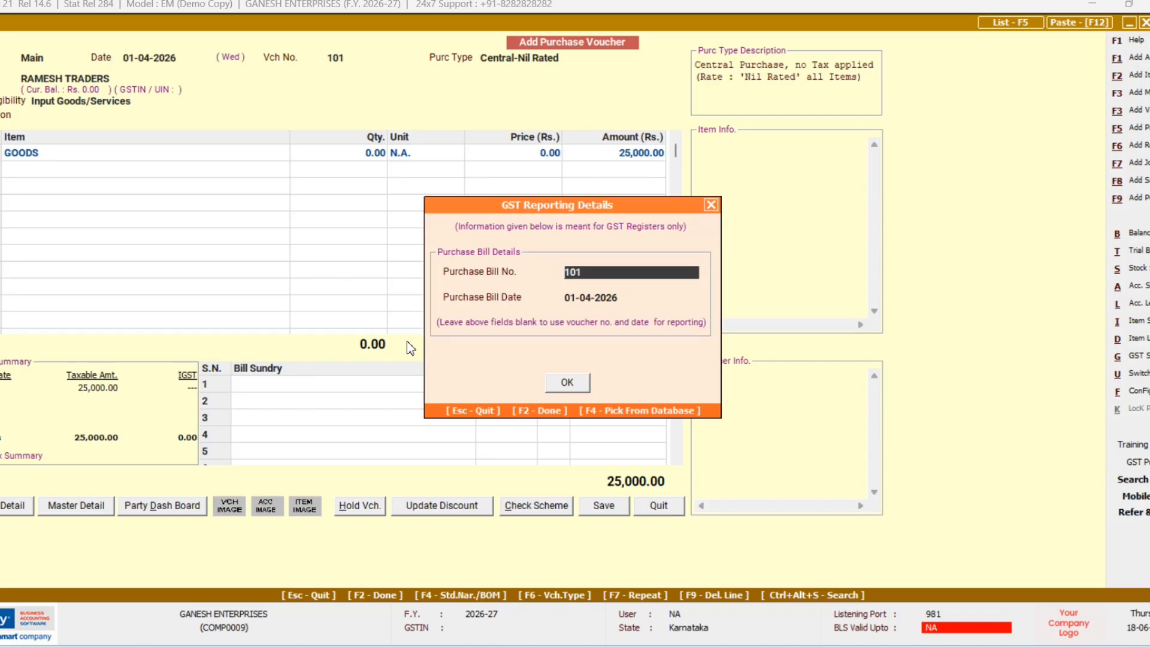
# Step: Keep bill number 101 dated 01-04-2026 with new reference 101
pyautogui.press('Return')
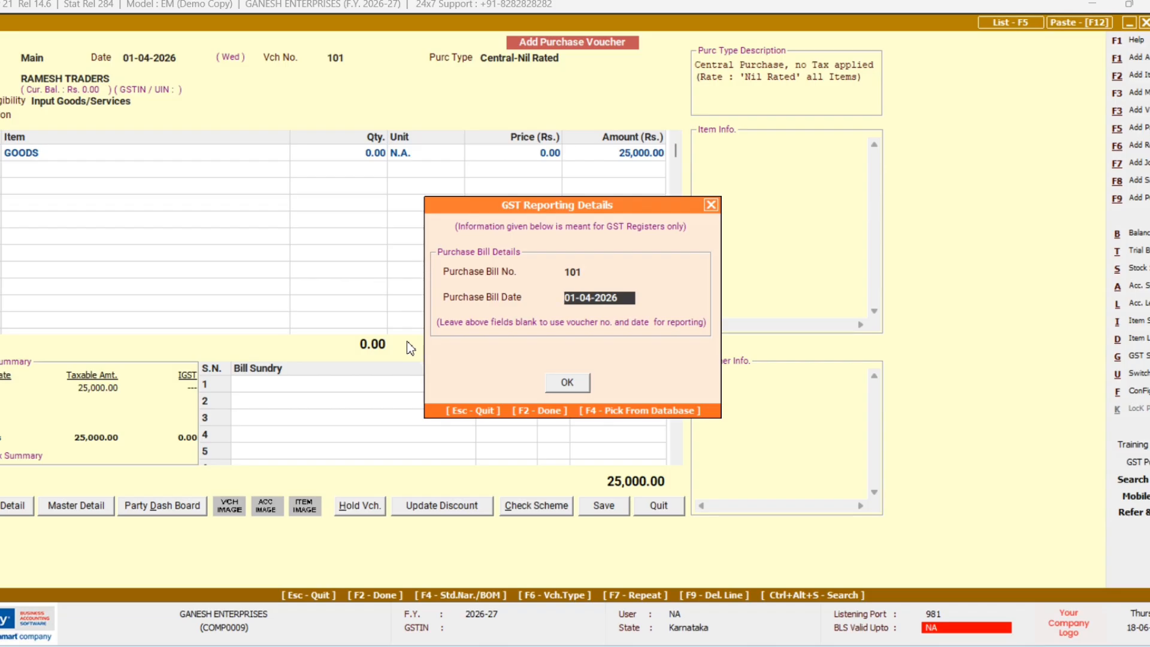
pyautogui.press('Return')
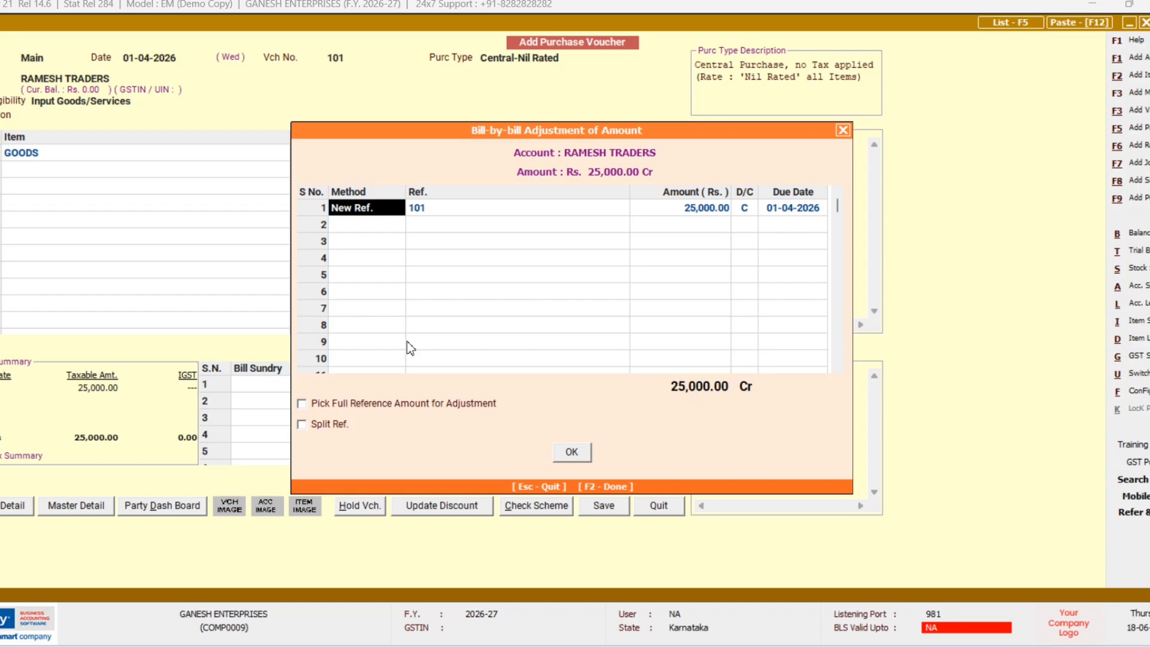
pyautogui.press('F2')
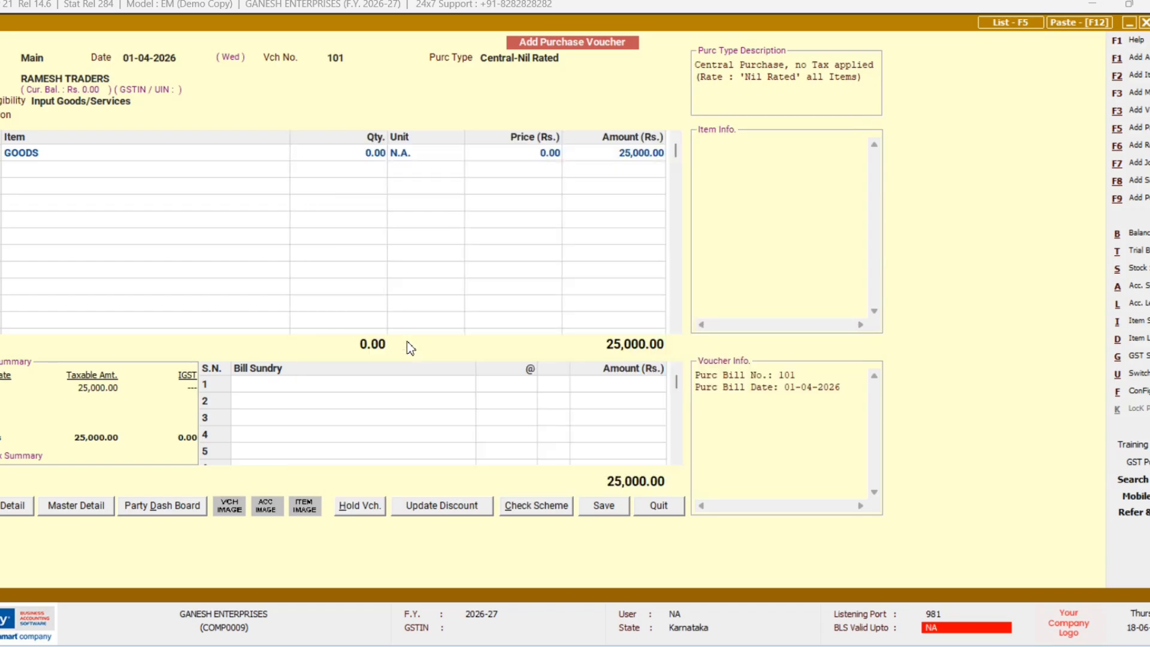
pyautogui.press('F2')
# Step: Save the RAMESH TRADERS voucher, then discard an accidentally unnumbered new purchase voucher
pyautogui.press('Return')
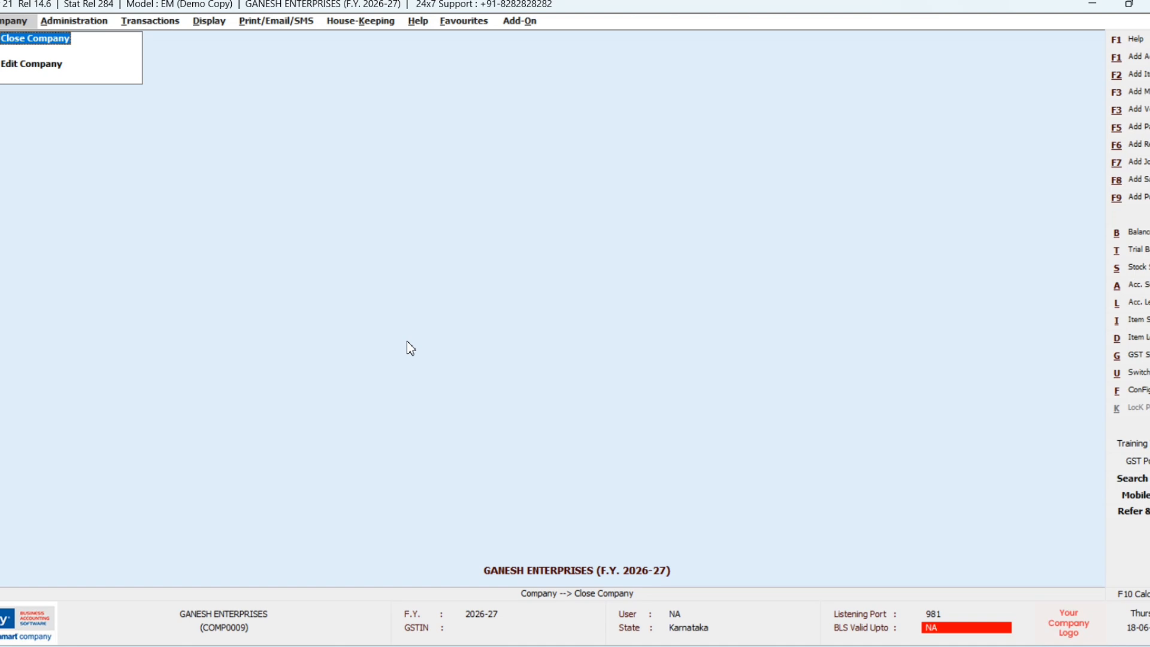
pyautogui.press('Return')
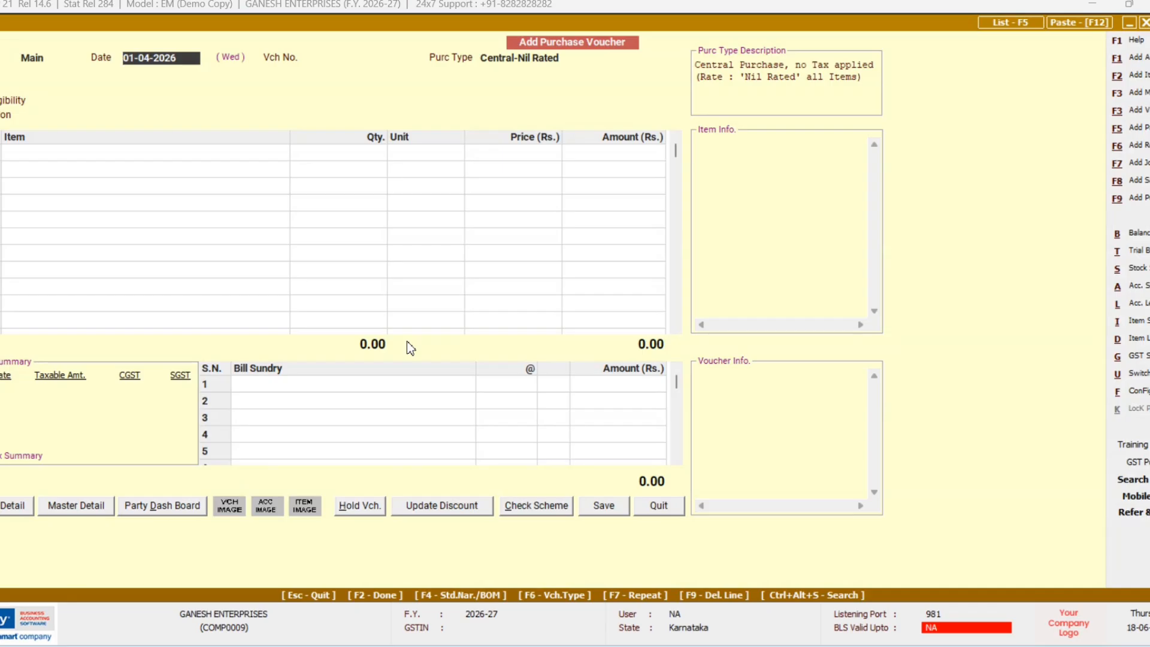
pyautogui.press('Return')
pyautogui.press('Return')
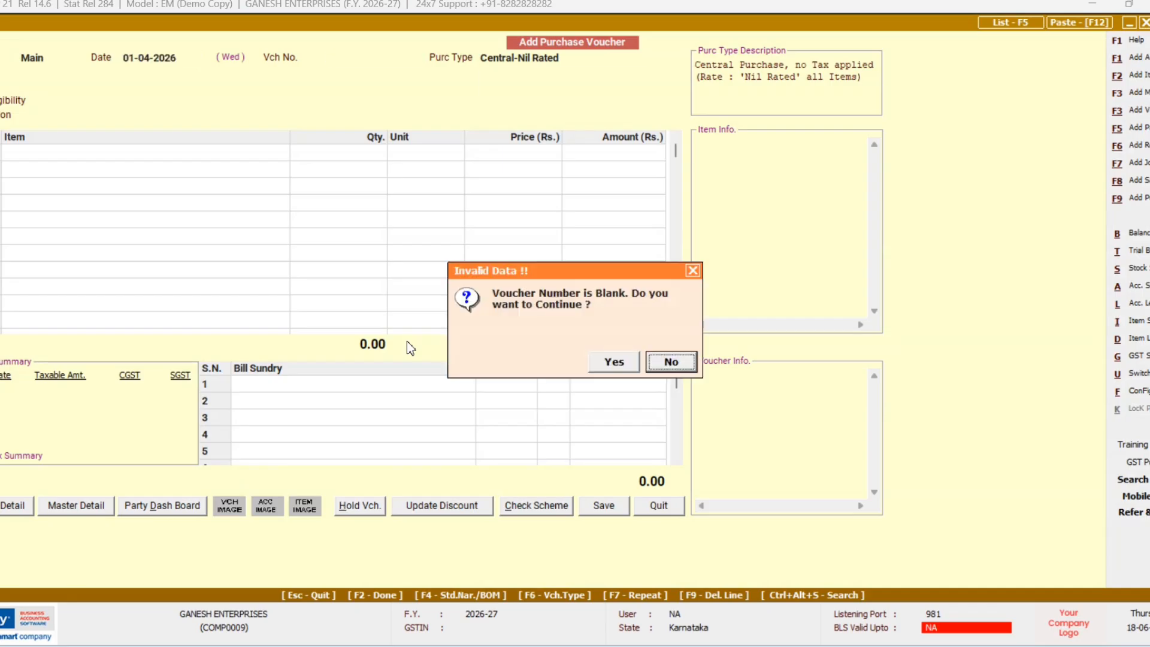
pyautogui.press('Left')
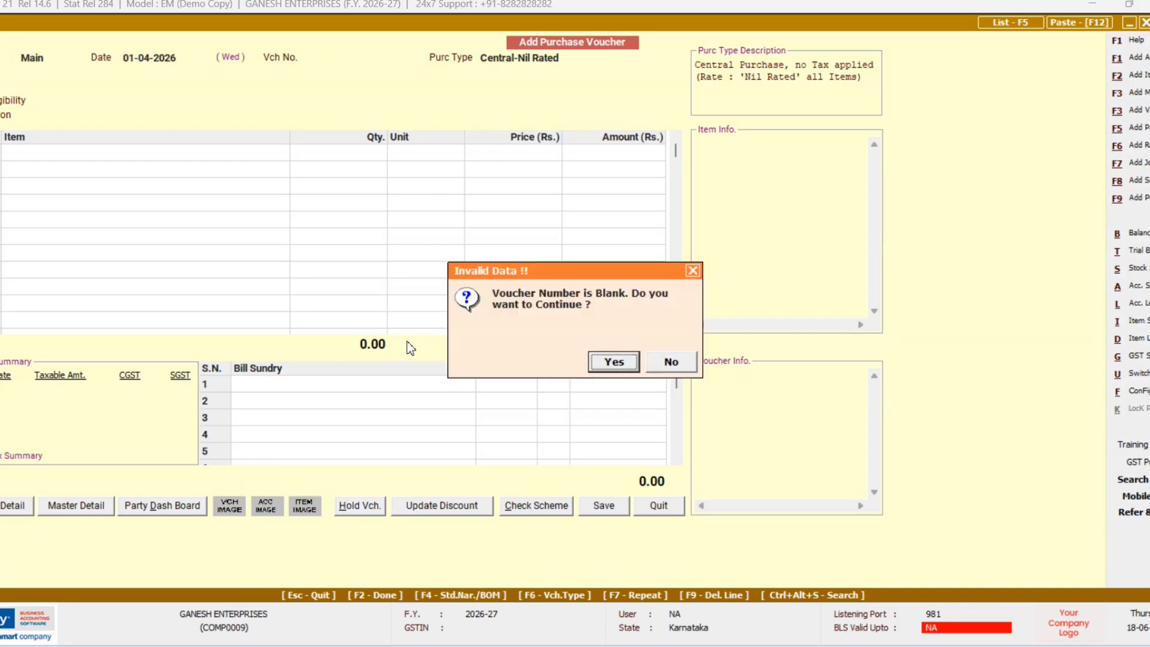
pyautogui.press('Right')
pyautogui.press('Return')
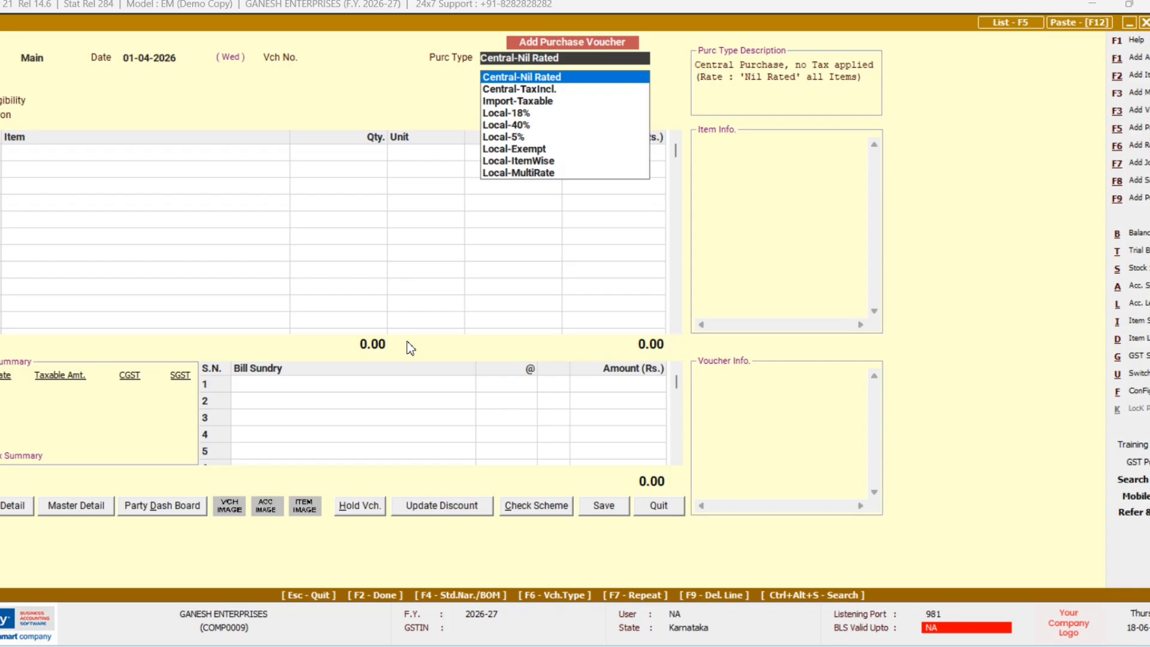
pyautogui.press('Escape')
pyautogui.press('Escape')
pyautogui.press('Return')
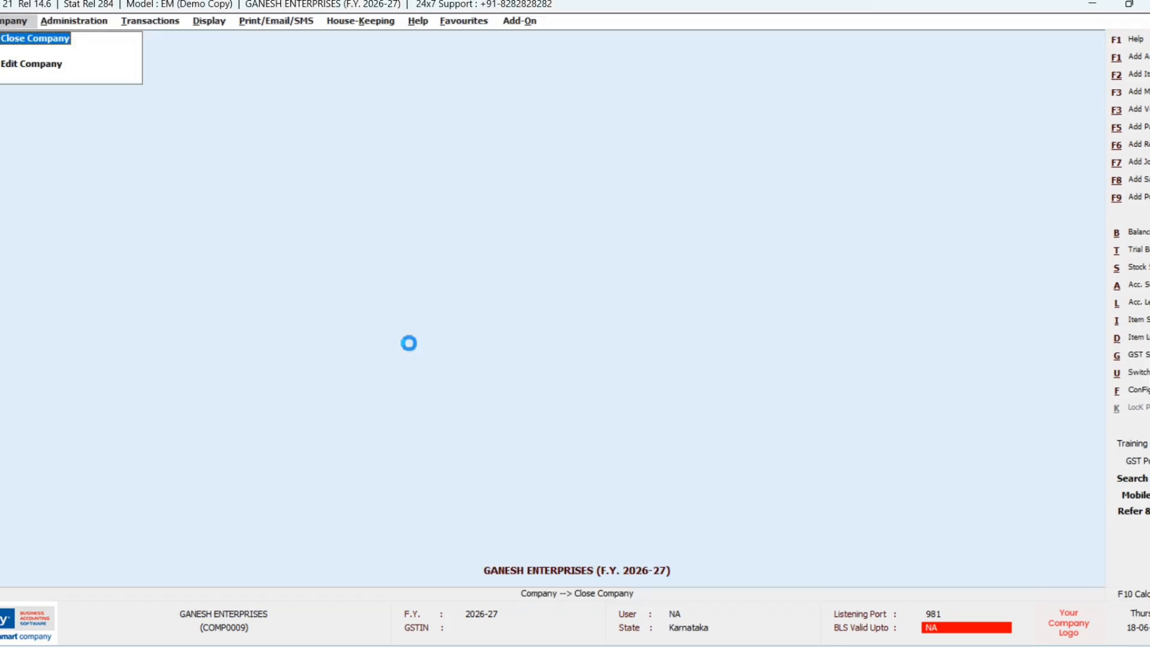
# Step: Number the new purchase voucher 102 with Central-Nil Rated as the purchase type
pyautogui.press('Return')
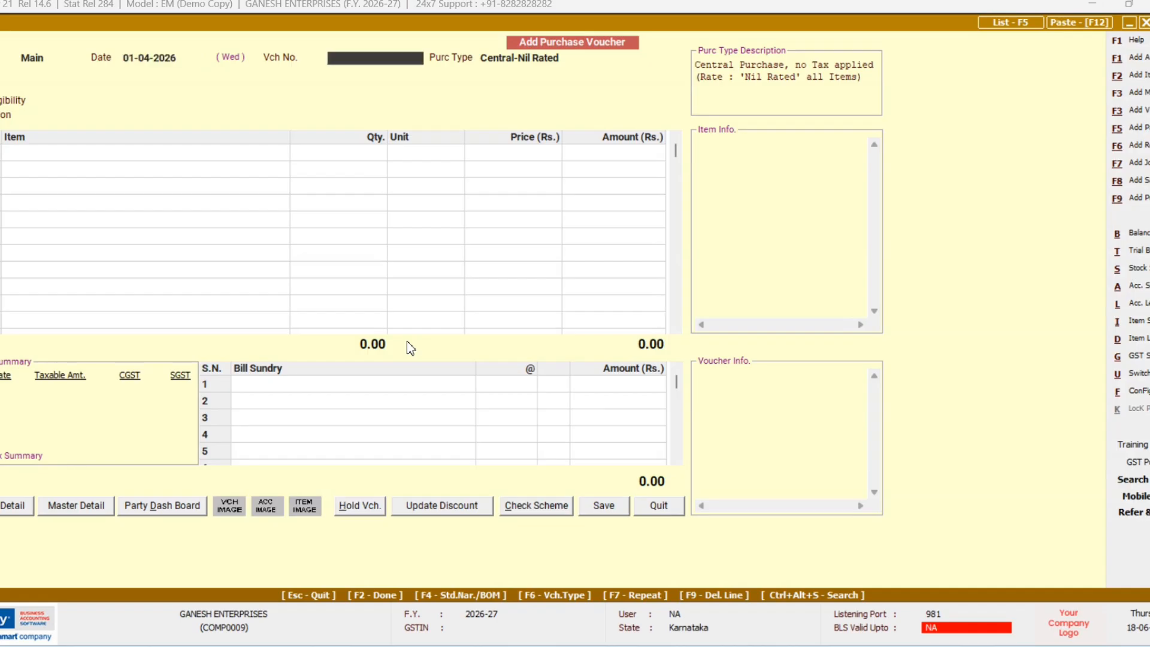
pyautogui.write('102')
pyautogui.press('Return')
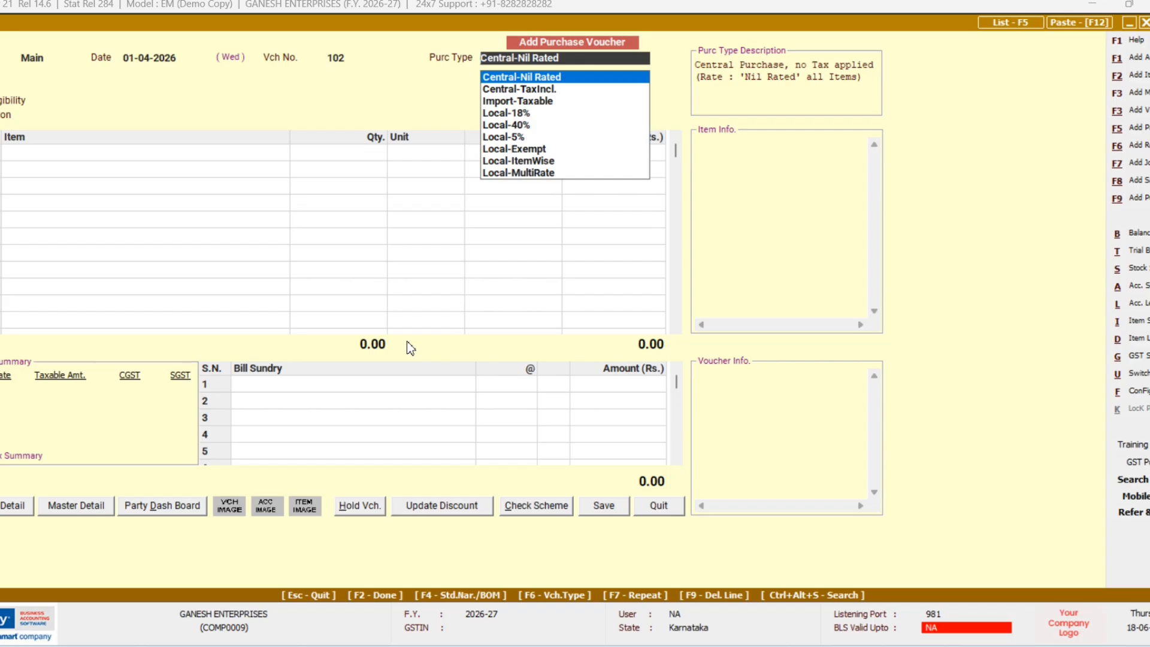
pyautogui.press('Return')
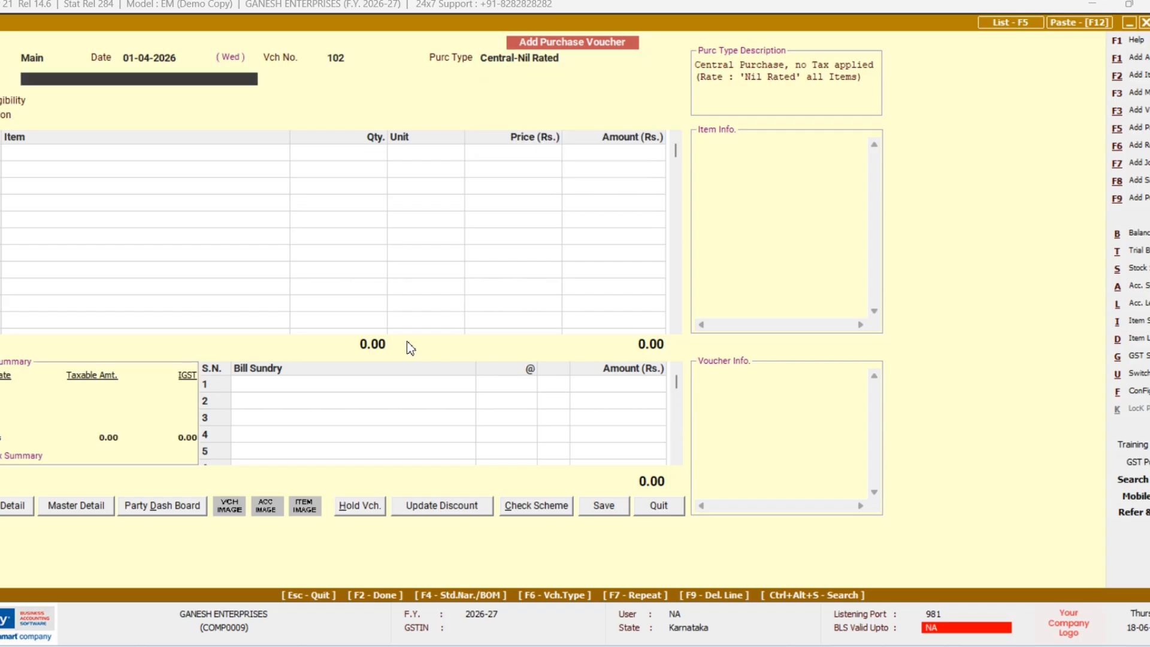
pyautogui.press('F3')
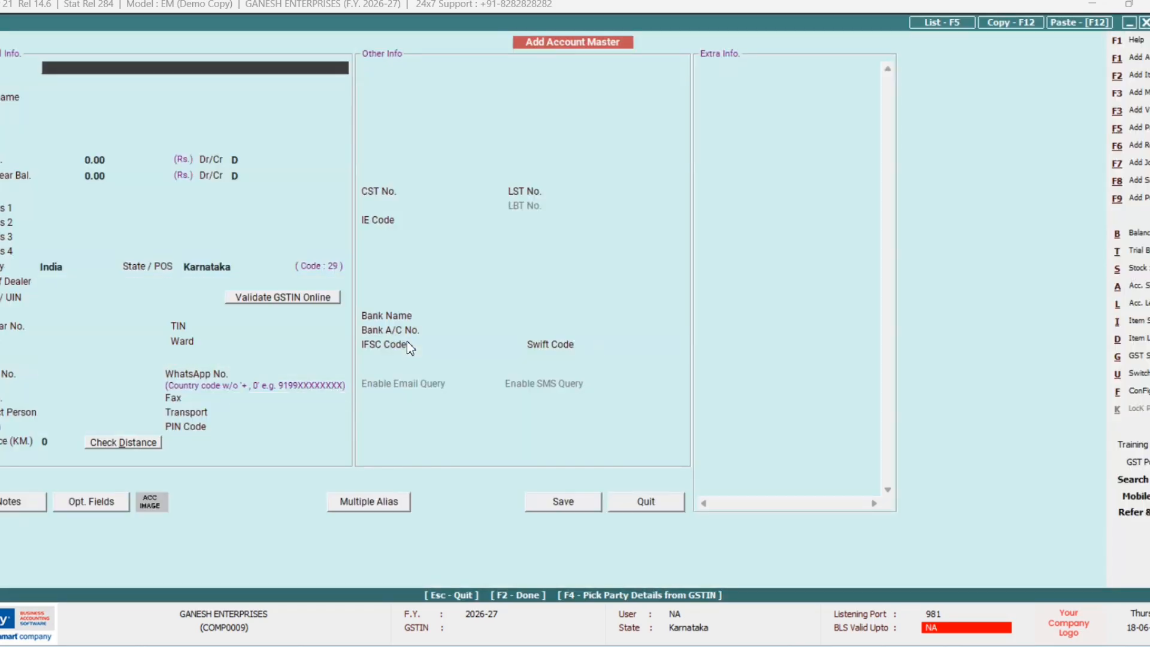
# Step: Name the new account SWASTHIK TRADERS and place it in the Sundry Creditors group
pyautogui.write('SWASTHIK TRADERS')
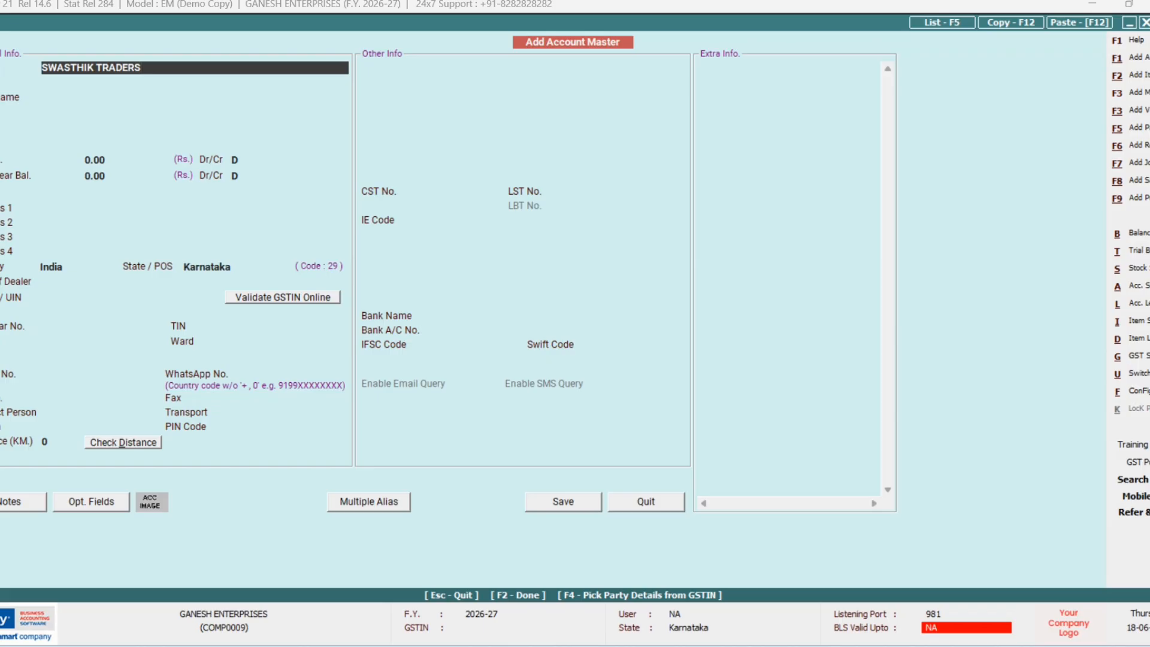
pyautogui.press('Return')
pyautogui.press('Return')
pyautogui.write('S')
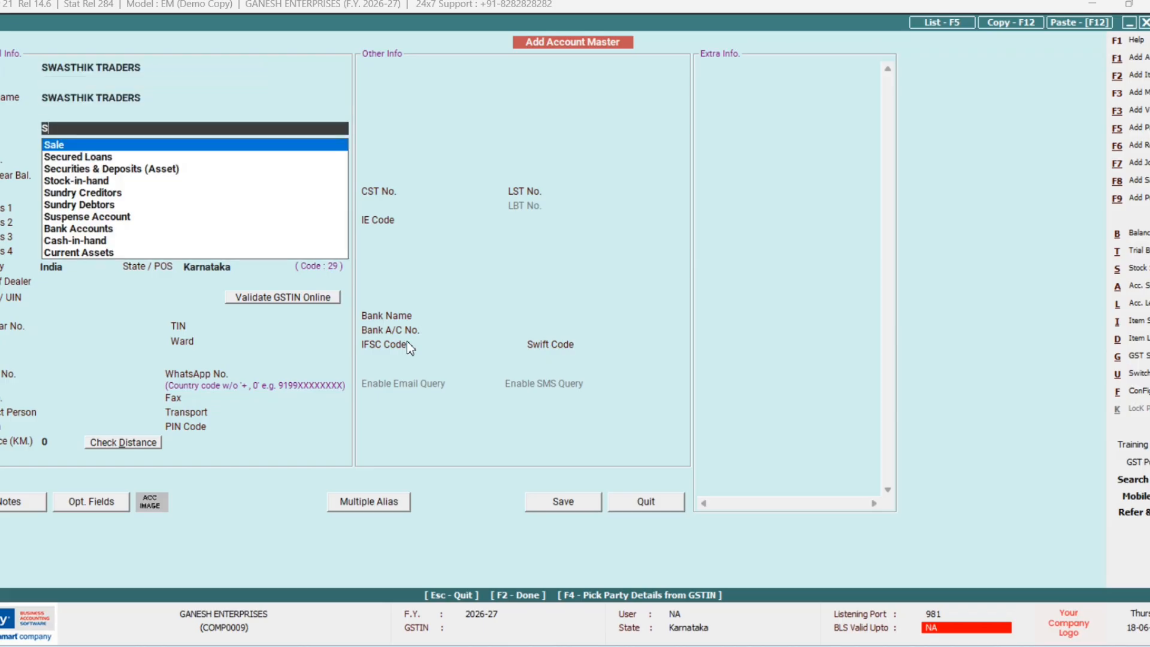
pyautogui.press('Down')
pyautogui.press('Down')
pyautogui.press('Down')
pyautogui.press('Down')
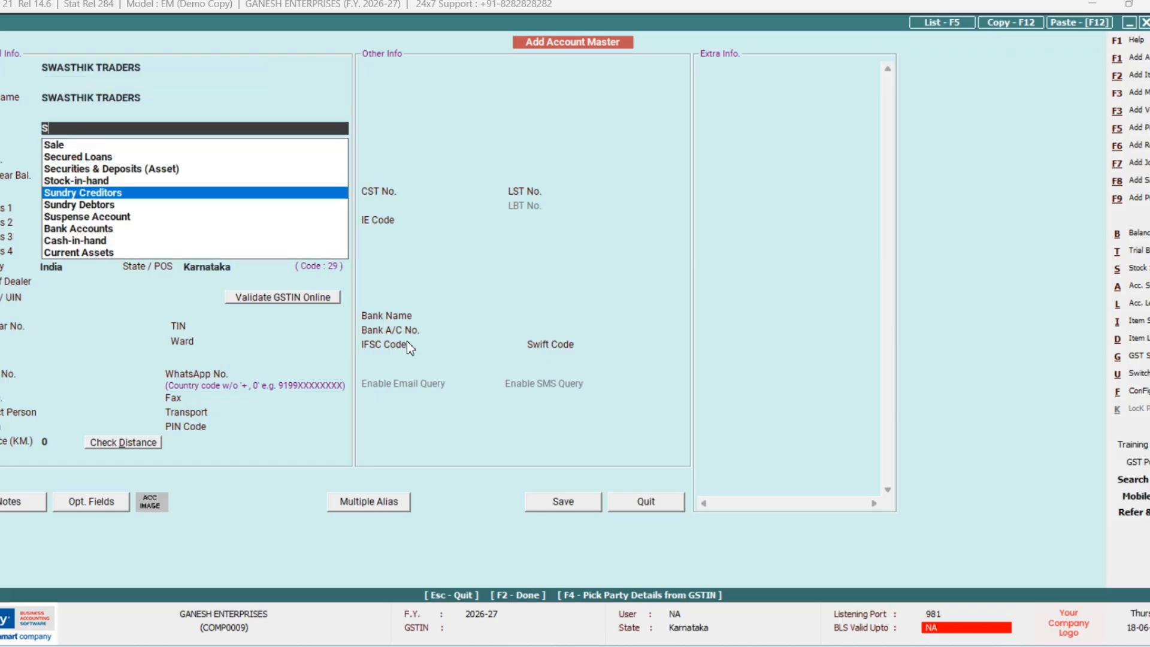
pyautogui.press('Return')
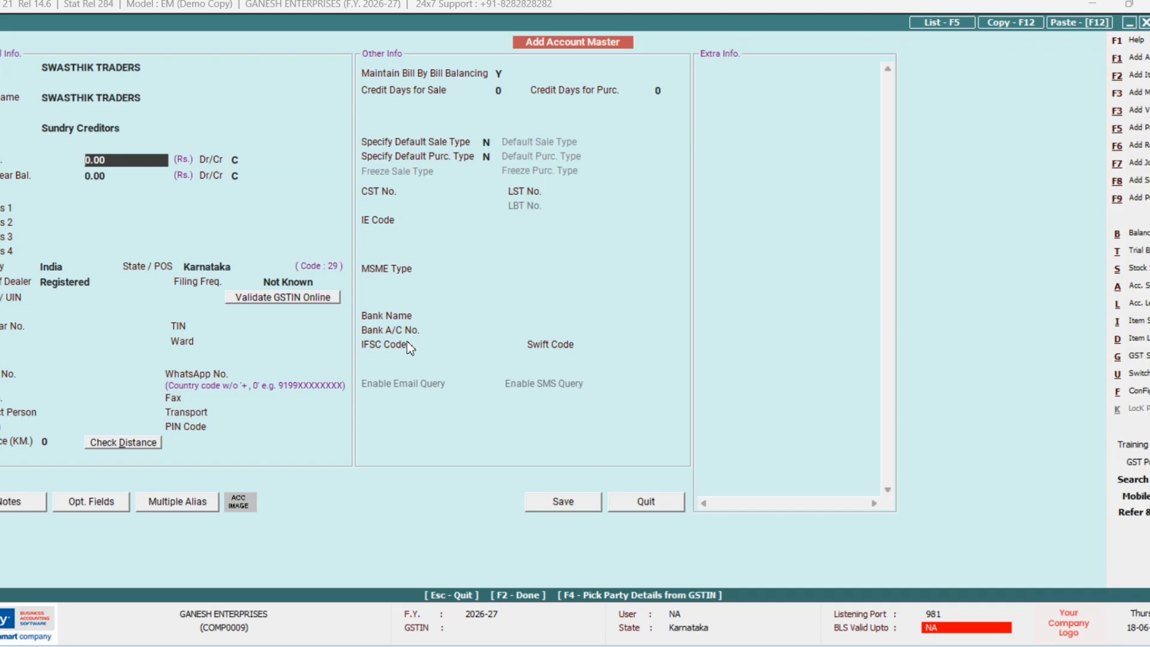
# Step: Save it as unregistered with no opening balance or Schedule III tag, and select it as party
pyautogui.press('Return')
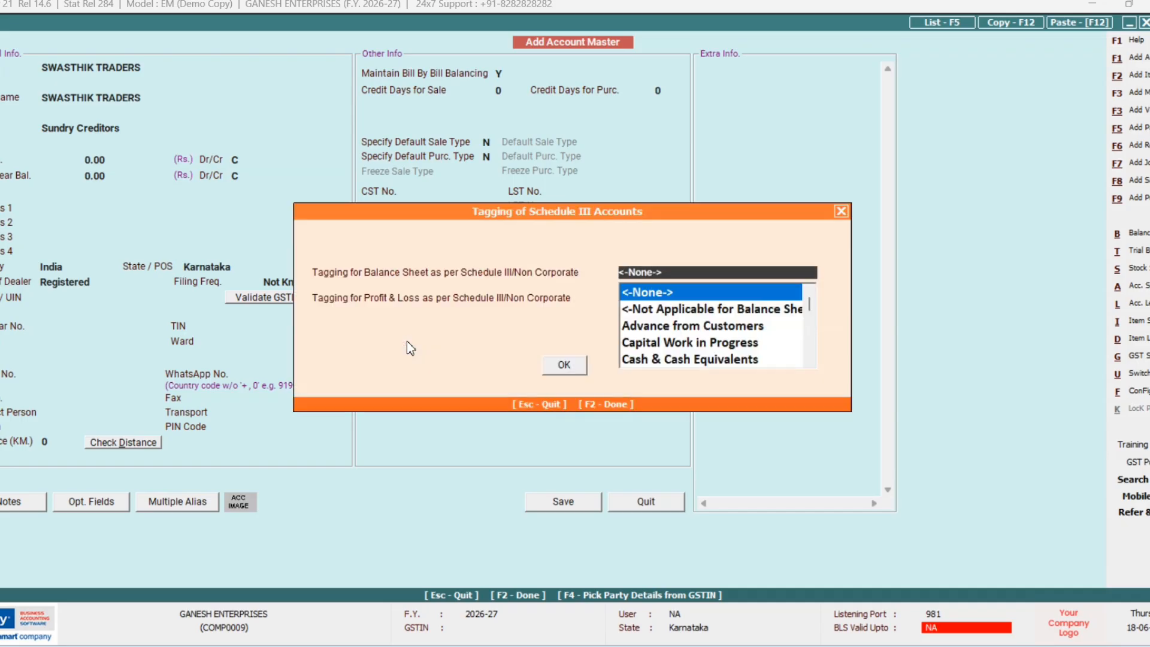
pyautogui.press('Return')
pyautogui.press('Left')
pyautogui.press('Return')
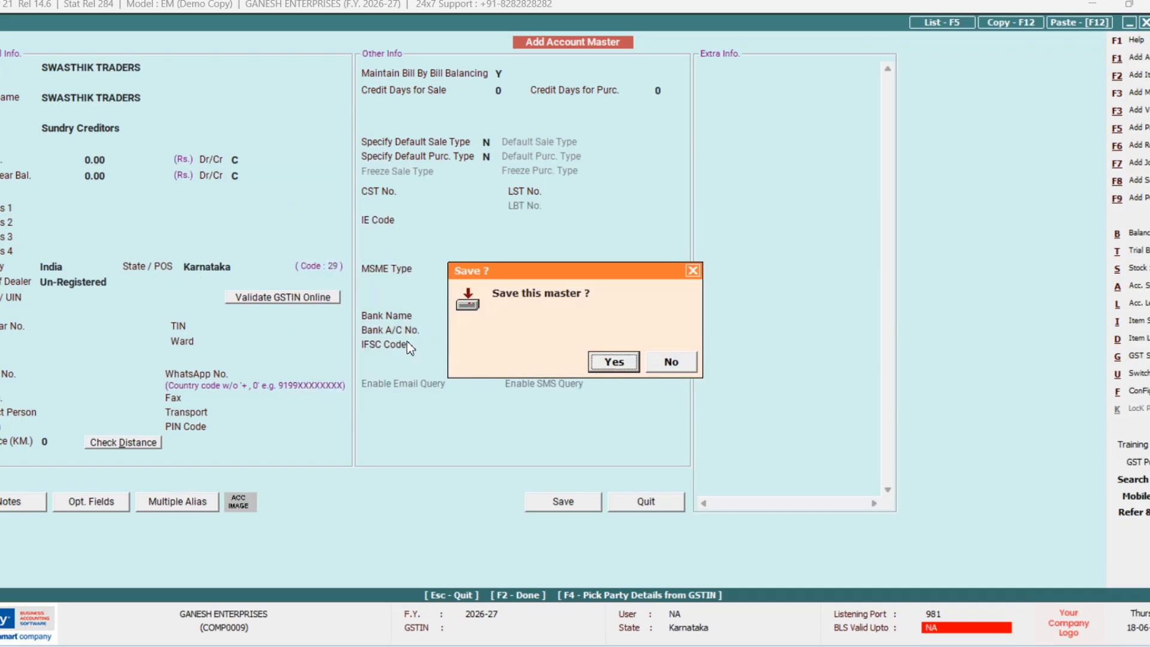
pyautogui.press('Return')
pyautogui.press('Return')
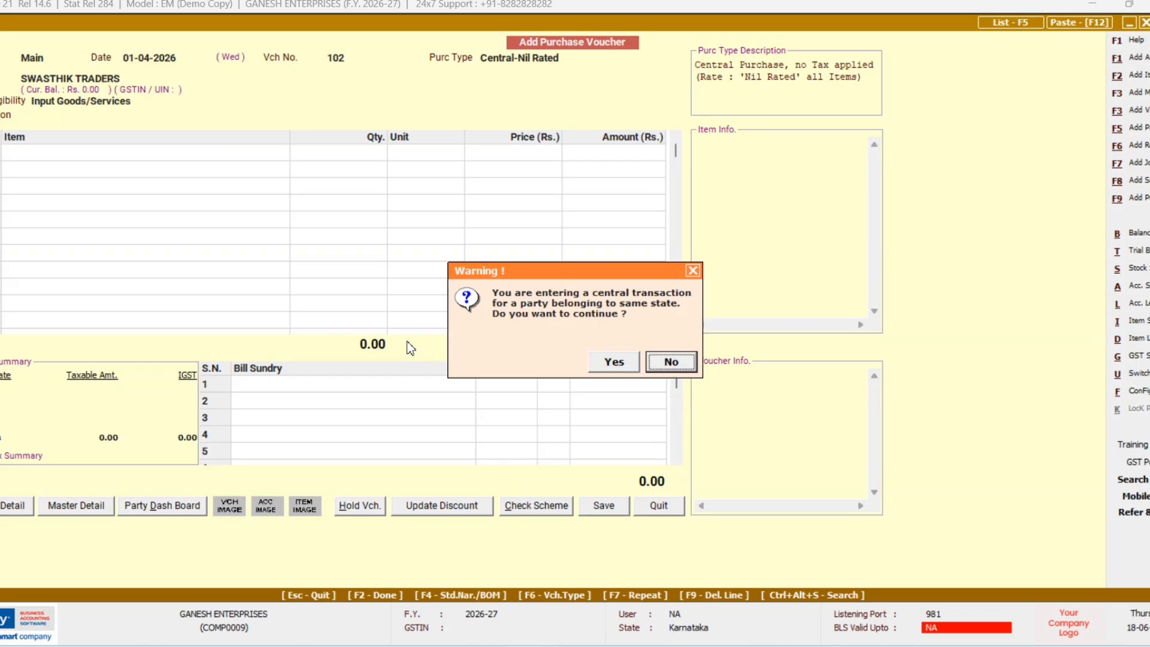
# Step: Accept the central-transaction warning and keep Input Goods/Services as ITC eligibility
pyautogui.press('Left')
pyautogui.press('Return')
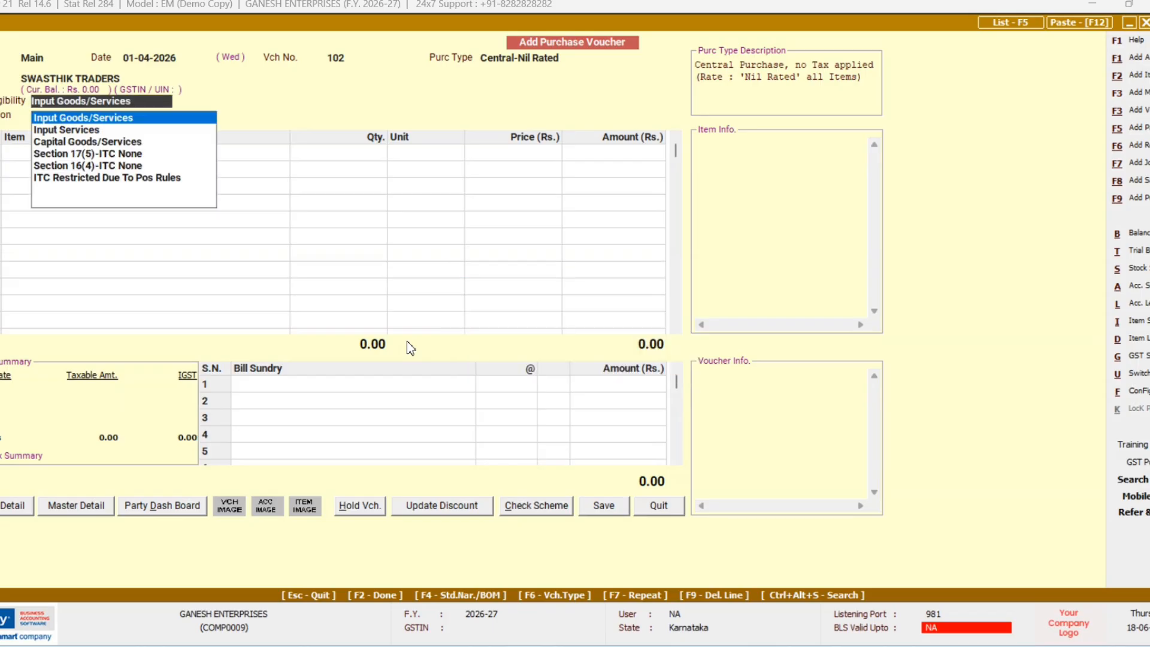
pyautogui.press('Return')
pyautogui.write('G')
pyautogui.press('Return')
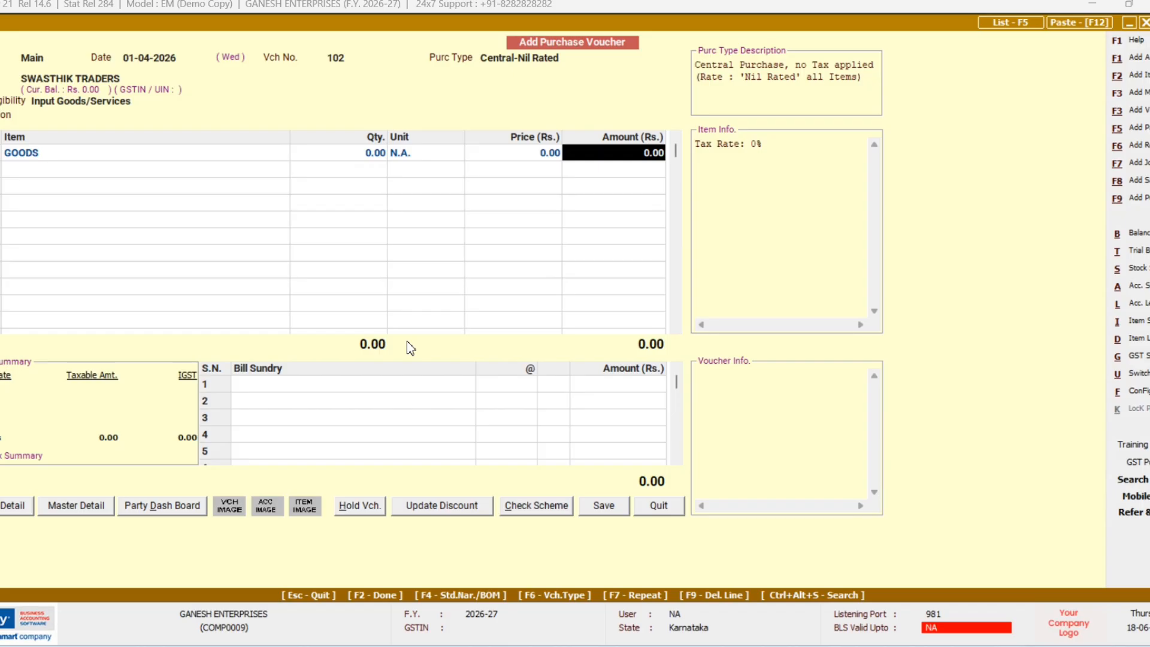
# Step: Enter 15,000 as the item amount, accept the bill details, and save voucher 102
pyautogui.write('150000')
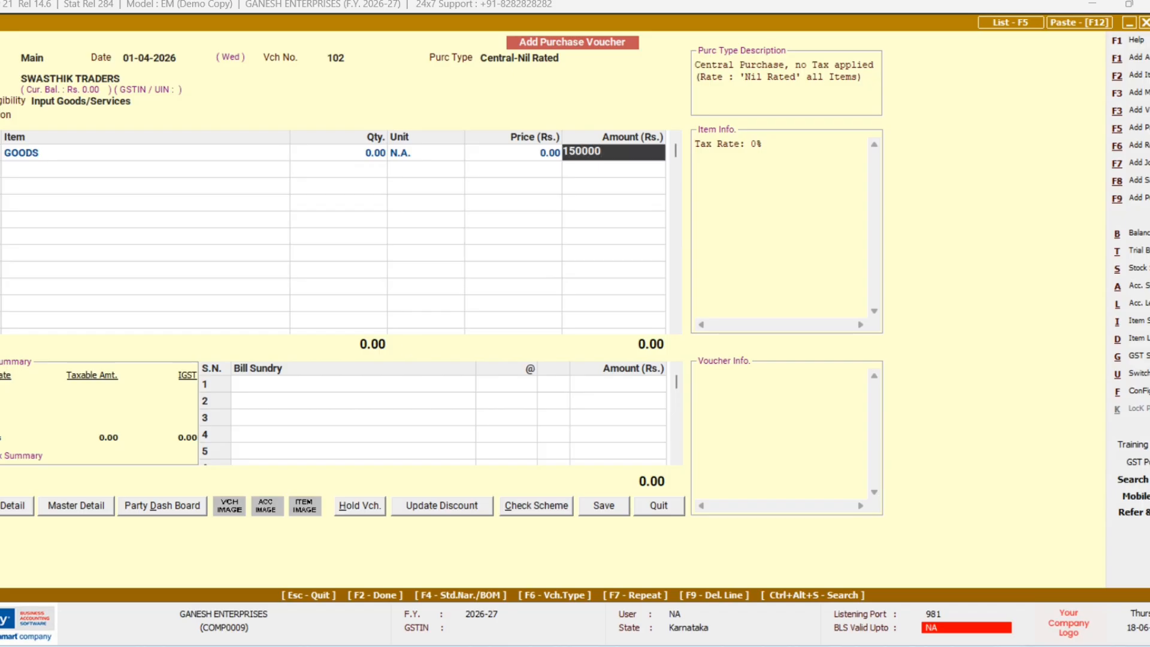
pyautogui.press('BackSpace')
pyautogui.press('Return')
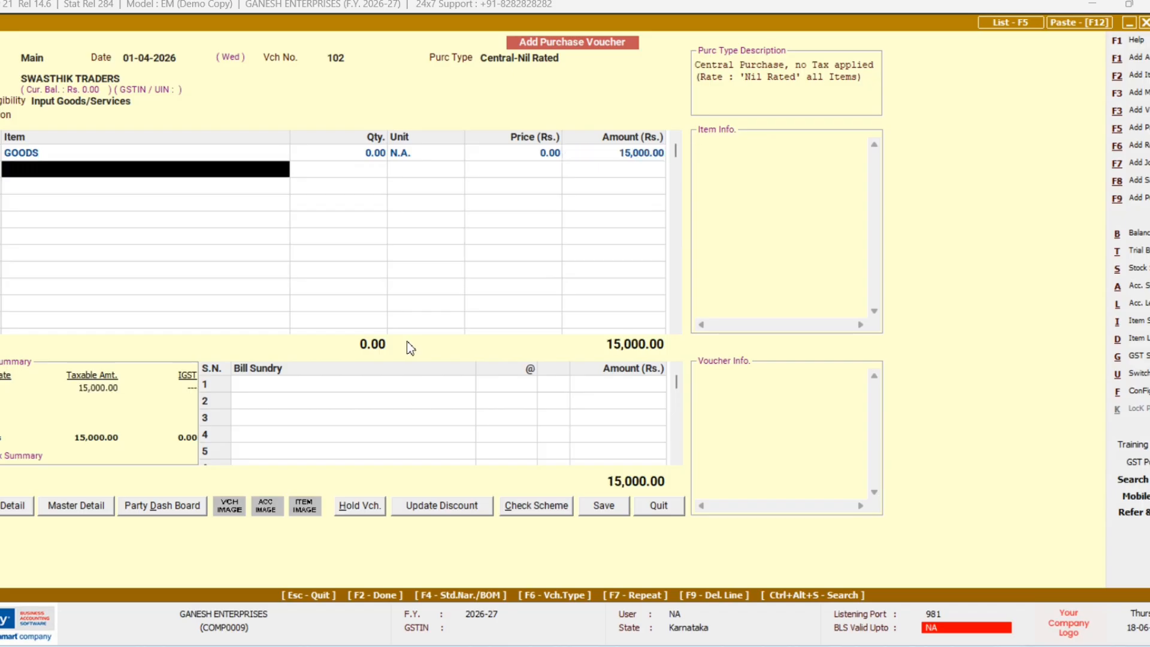
pyautogui.press('Return')
pyautogui.press('Return')
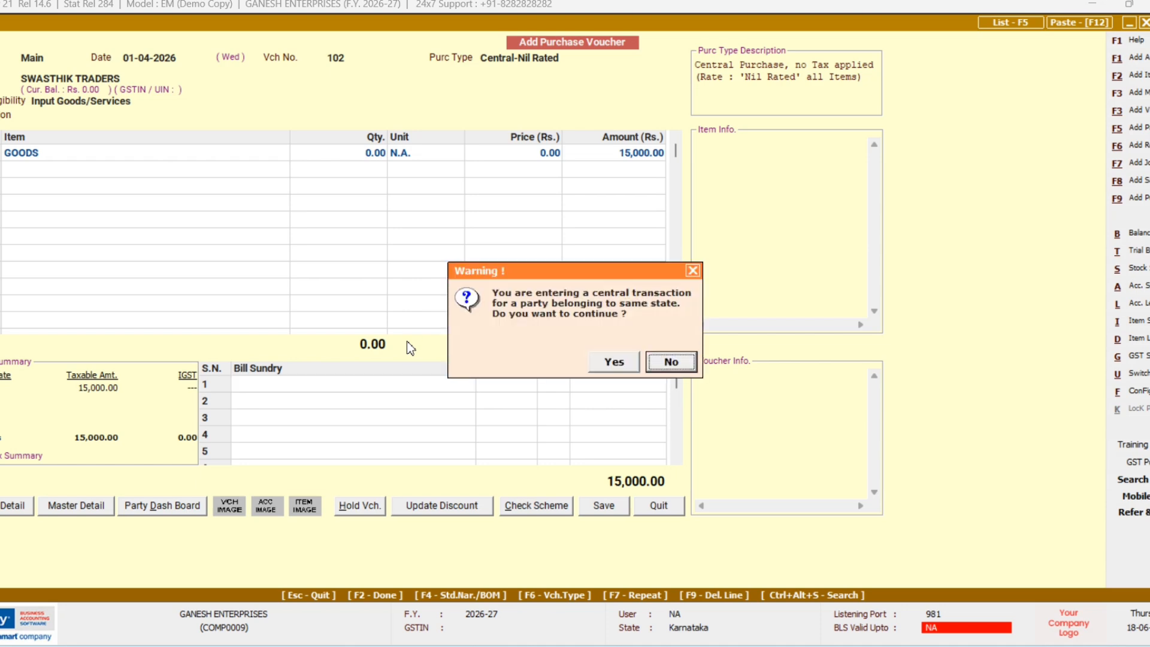
pyautogui.press('Left')
pyautogui.press('Return')
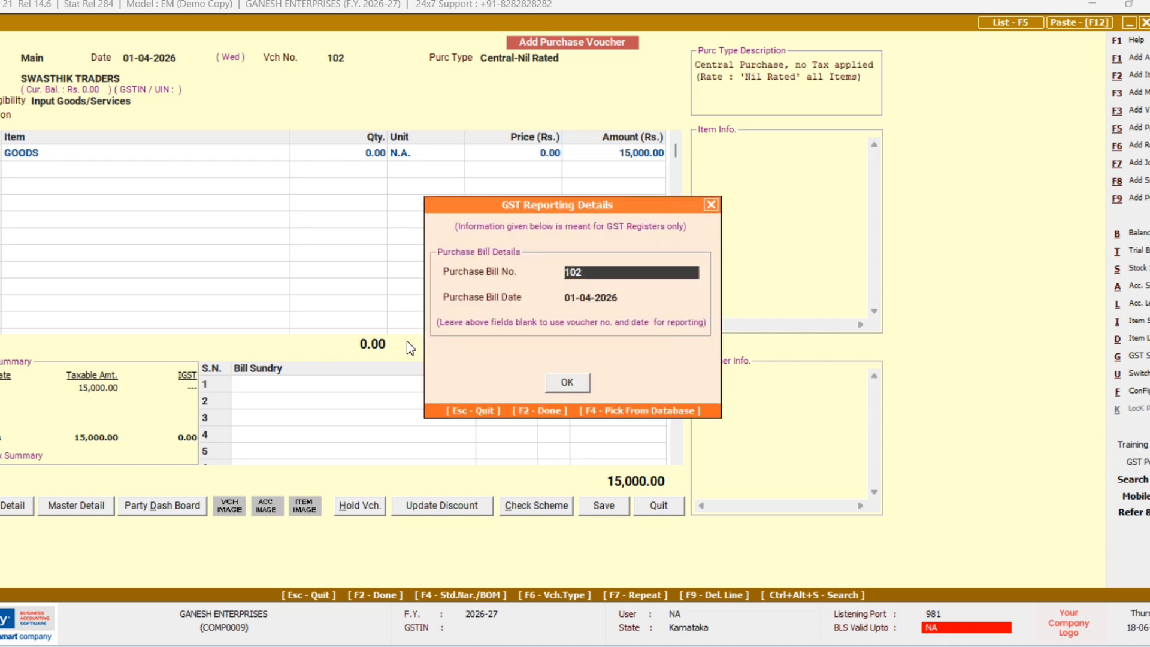
pyautogui.press('F2')
pyautogui.press('F2')
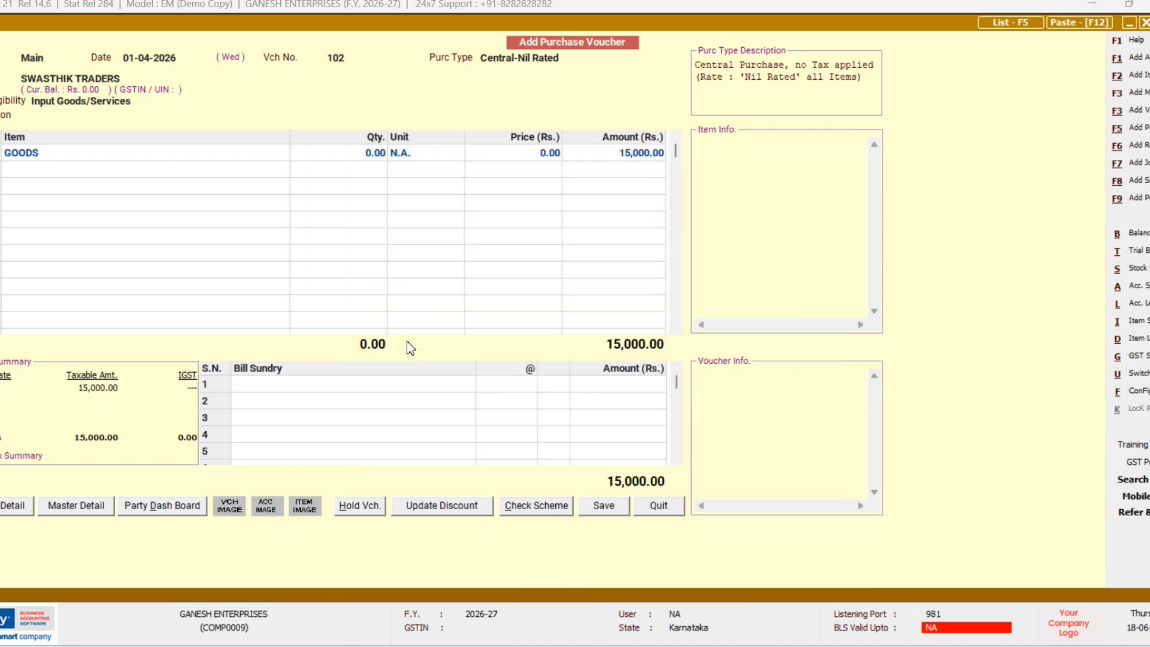
pyautogui.press('F2')
pyautogui.press('Return')
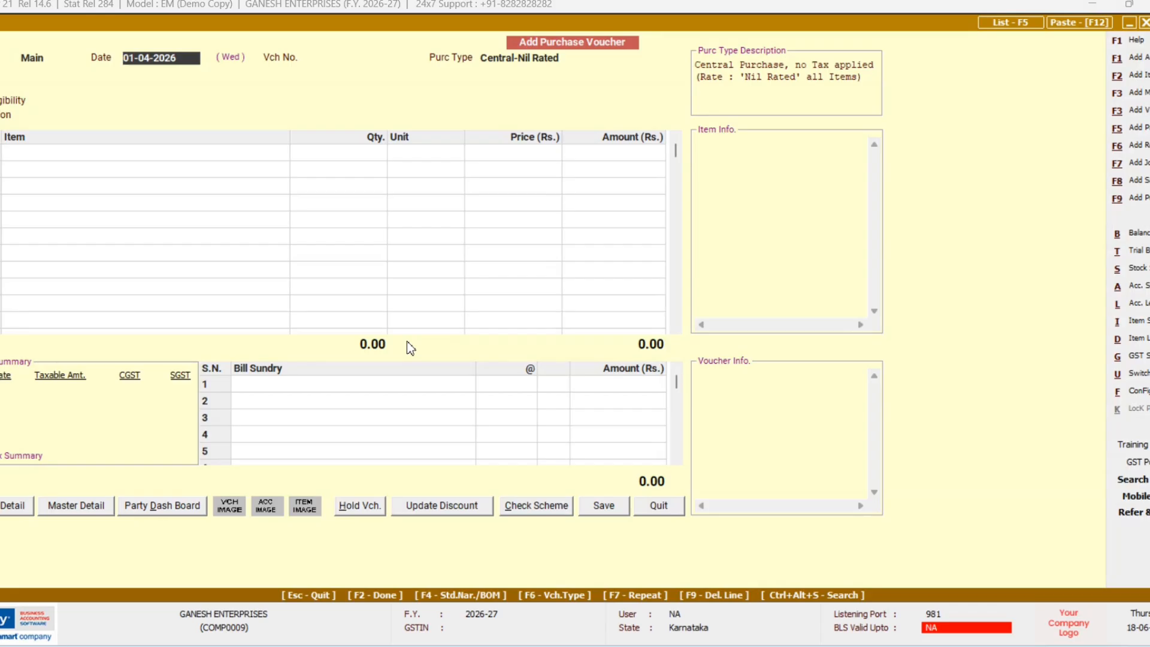
# Step: Start voucher 103, Central-Nil Rated, from SWASTHIK TRADERS, accepting the central-transaction warning
pyautogui.press('Return')
pyautogui.write('1')
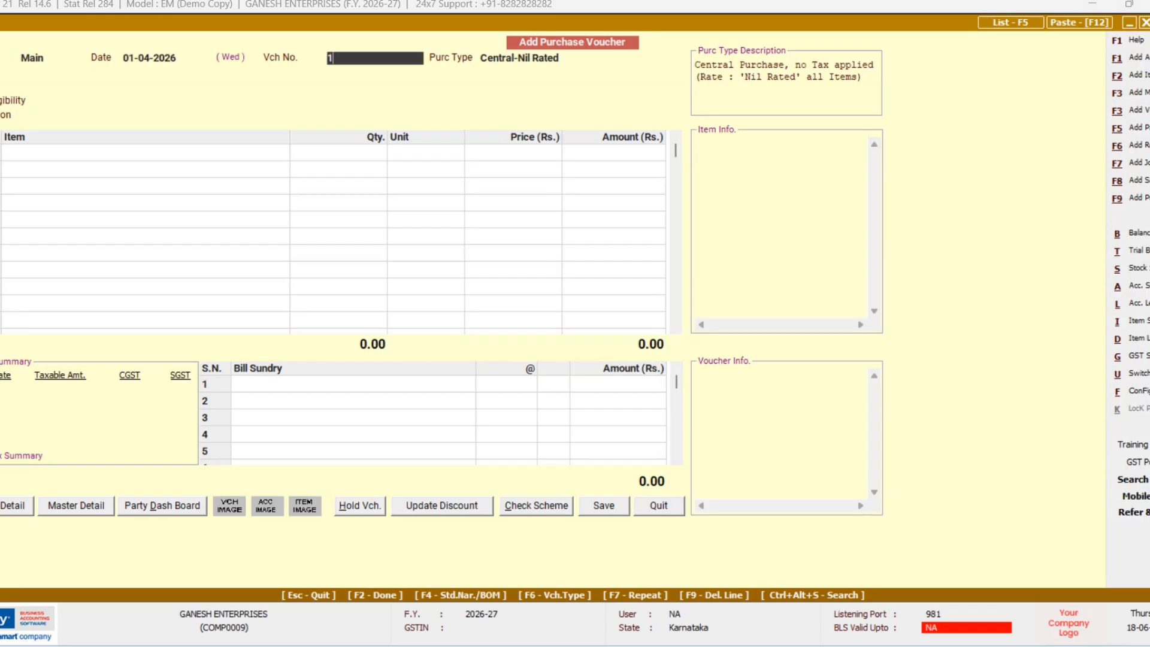
pyautogui.write('03')
pyautogui.press('Return')
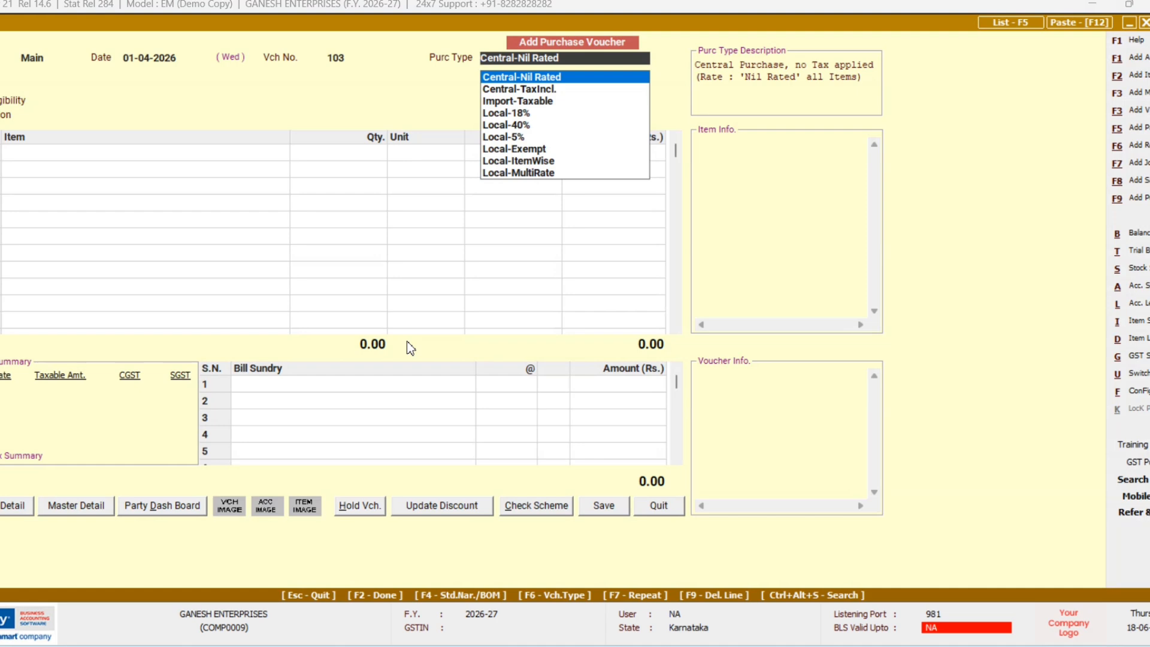
pyautogui.press('Return')
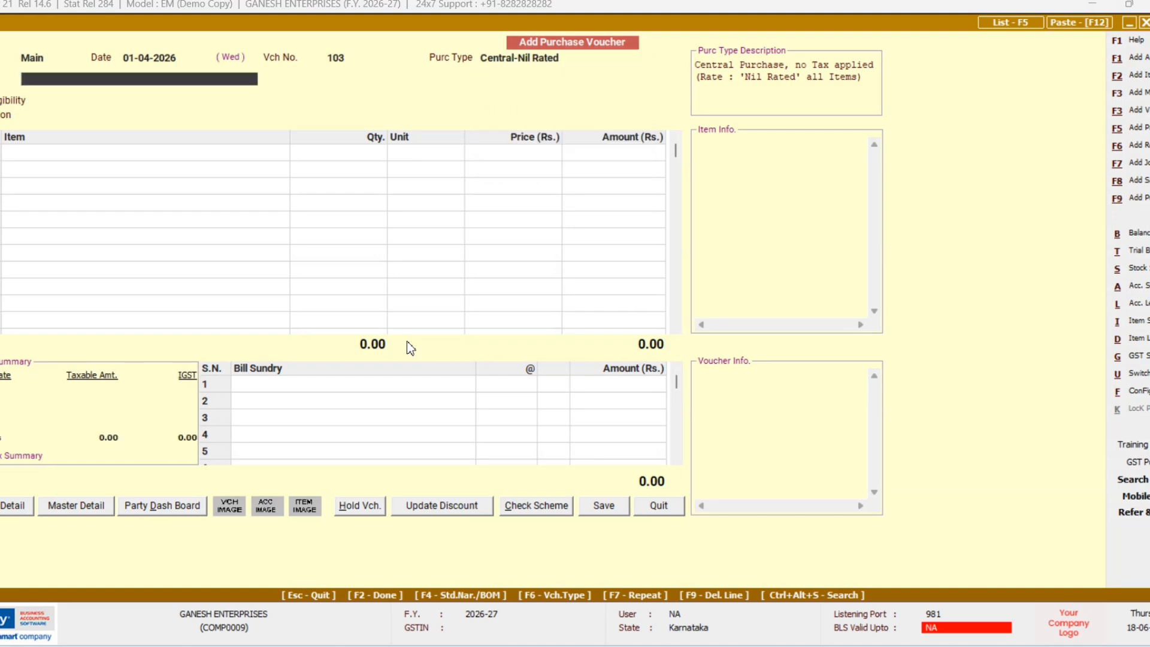
pyautogui.write('S')
pyautogui.press('Return')
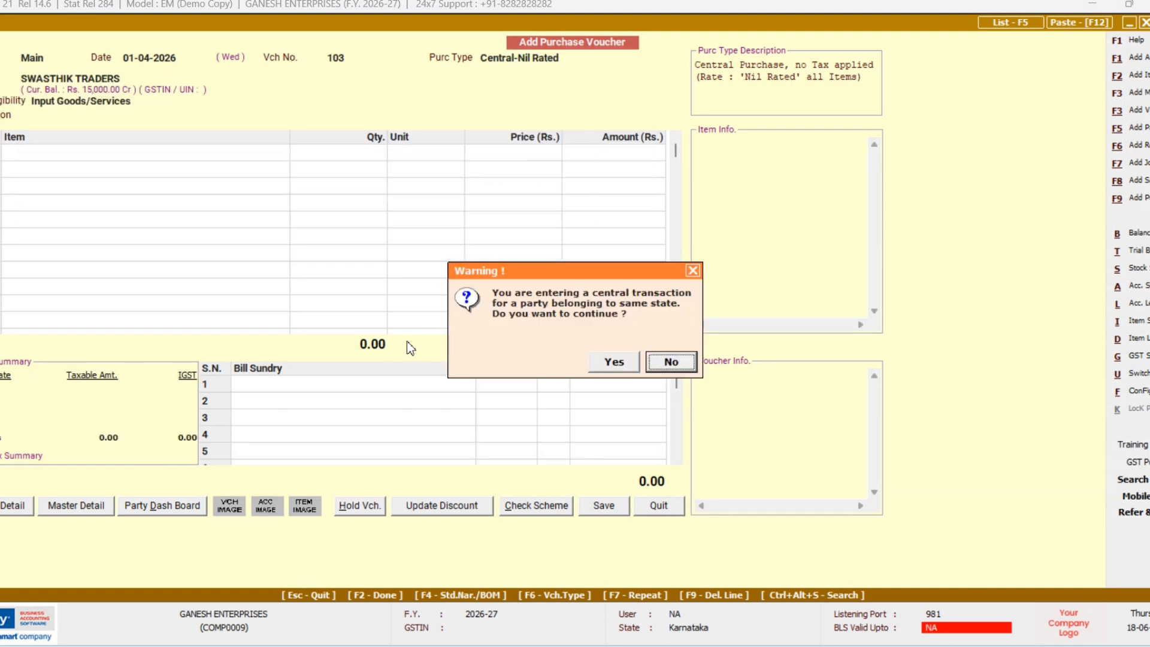
pyautogui.press('Left')
pyautogui.press('Return')
pyautogui.press('Return')
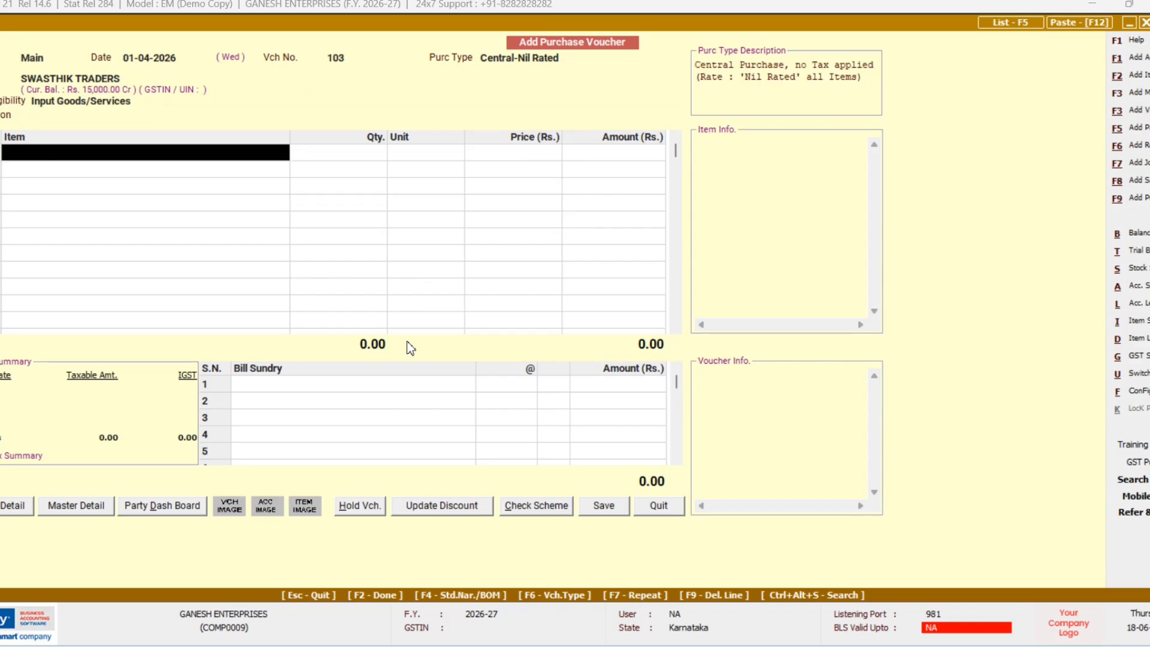
pyautogui.press('Return')
pyautogui.press('Return')
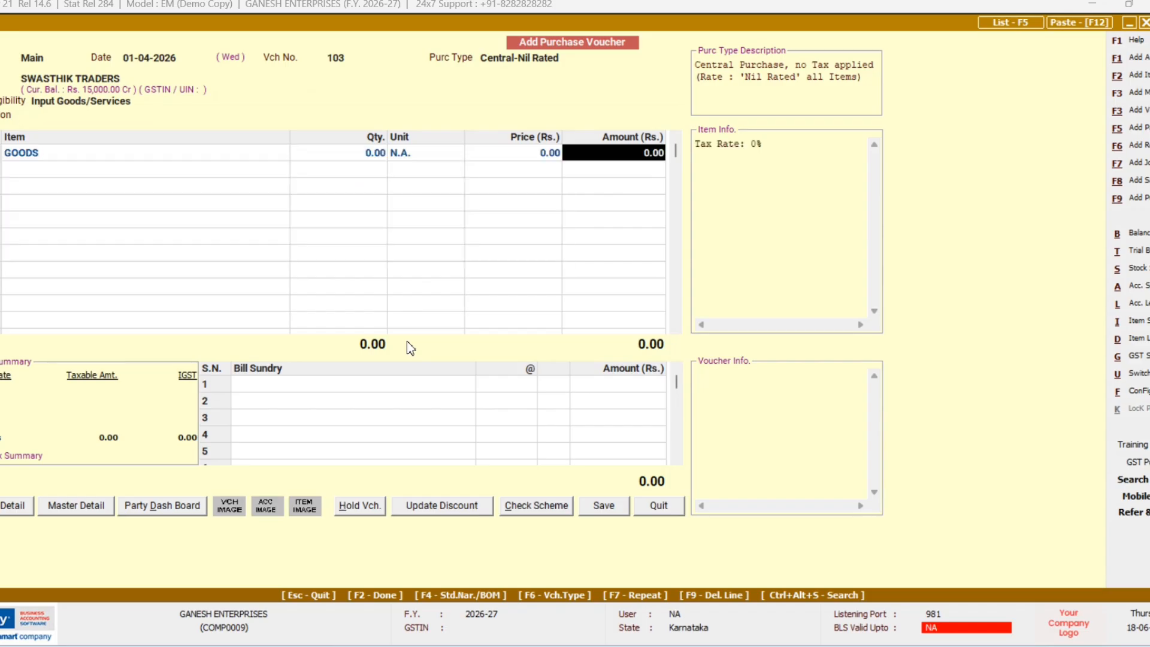
# Step: Enter 20,000 as the GOODS amount and save the voucher
pyautogui.write('20000')
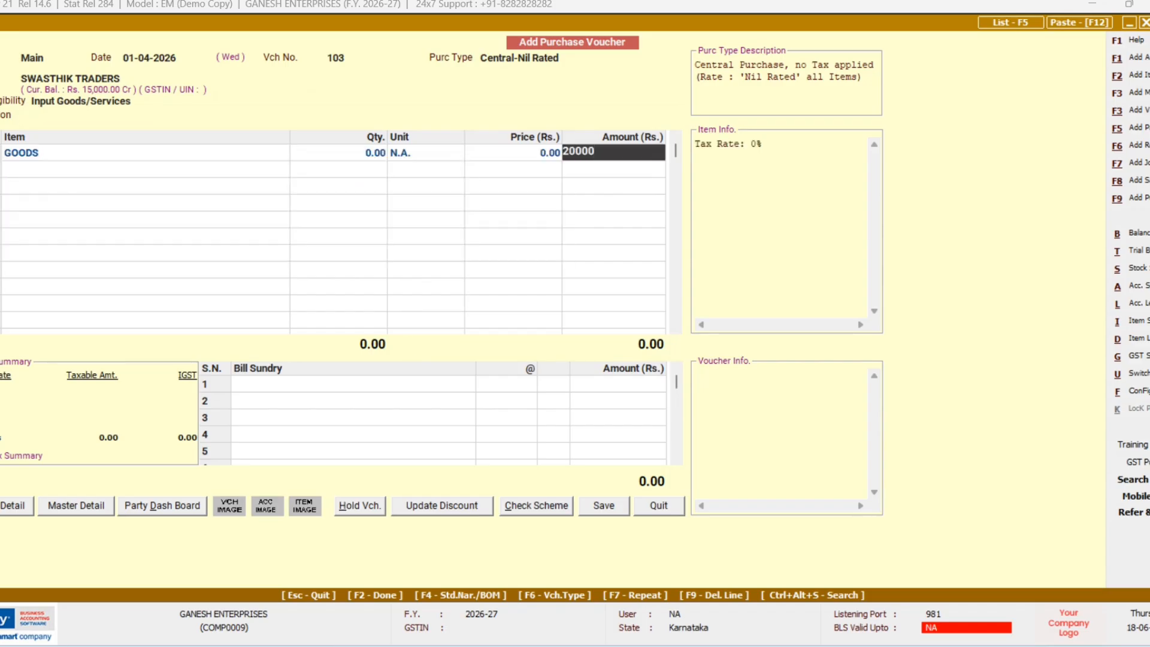
pyautogui.press('Return')
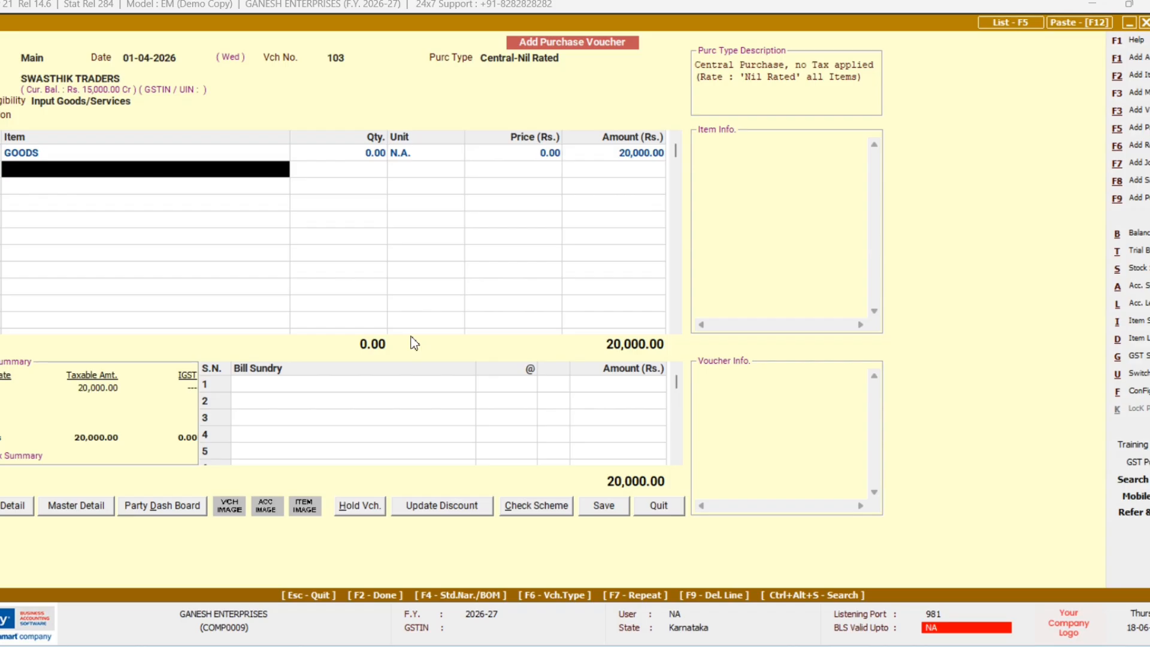
pyautogui.press('Return')
pyautogui.press('Return')
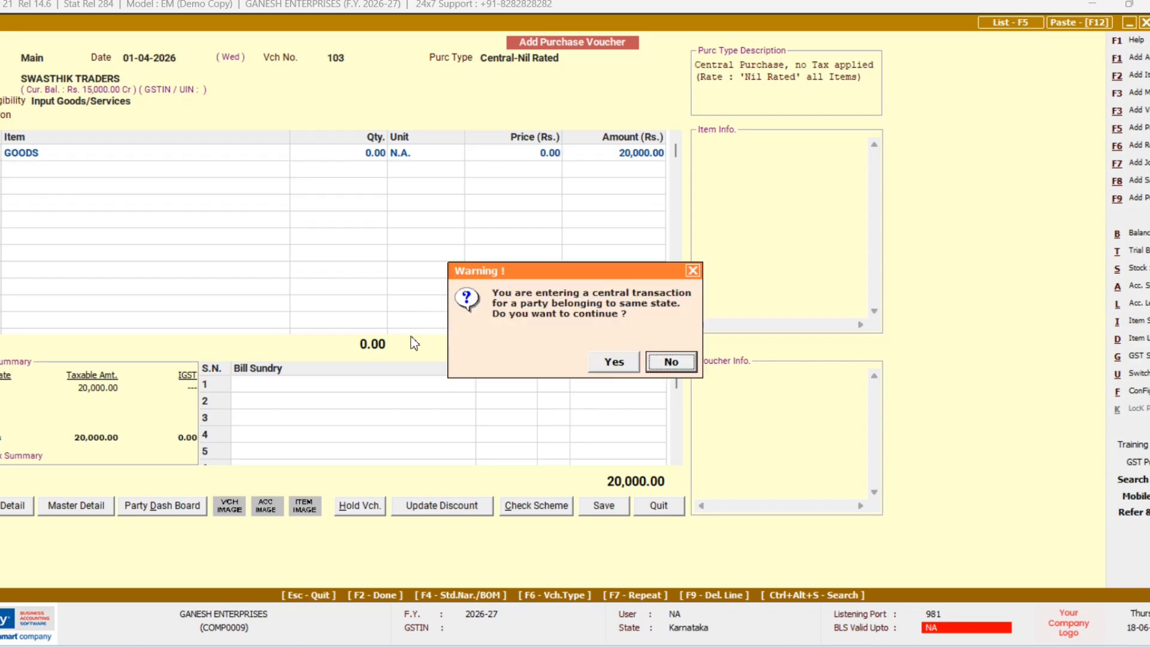
pyautogui.press('Left')
pyautogui.press('Return')
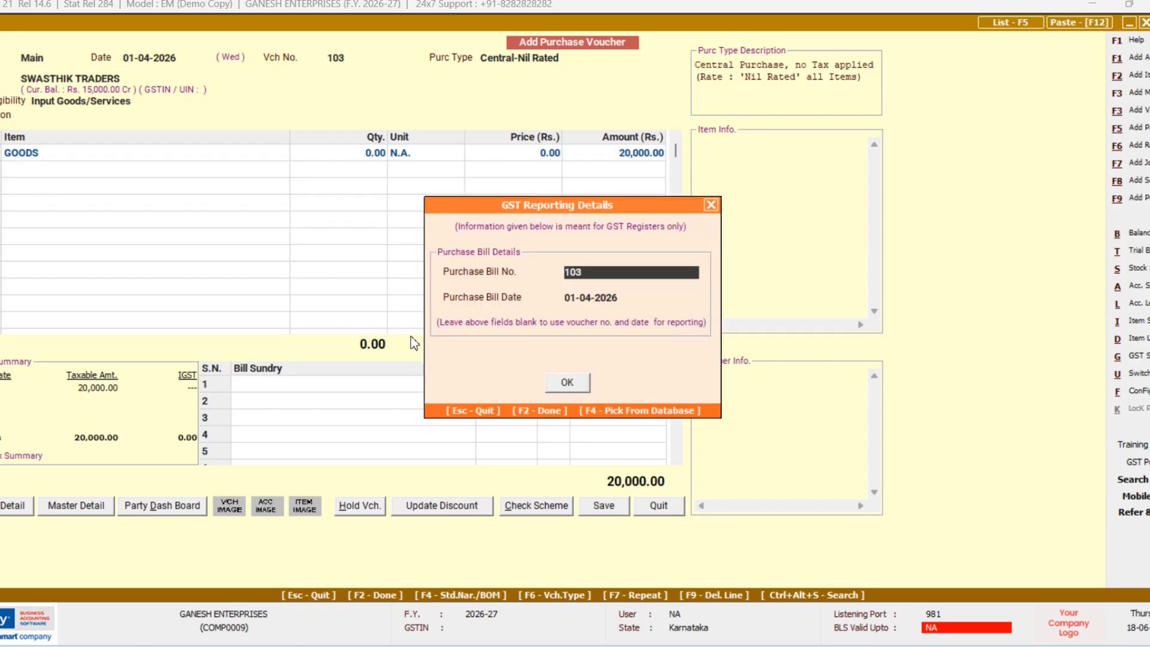
pyautogui.press('Return')
pyautogui.press('Return')
pyautogui.press('Return')
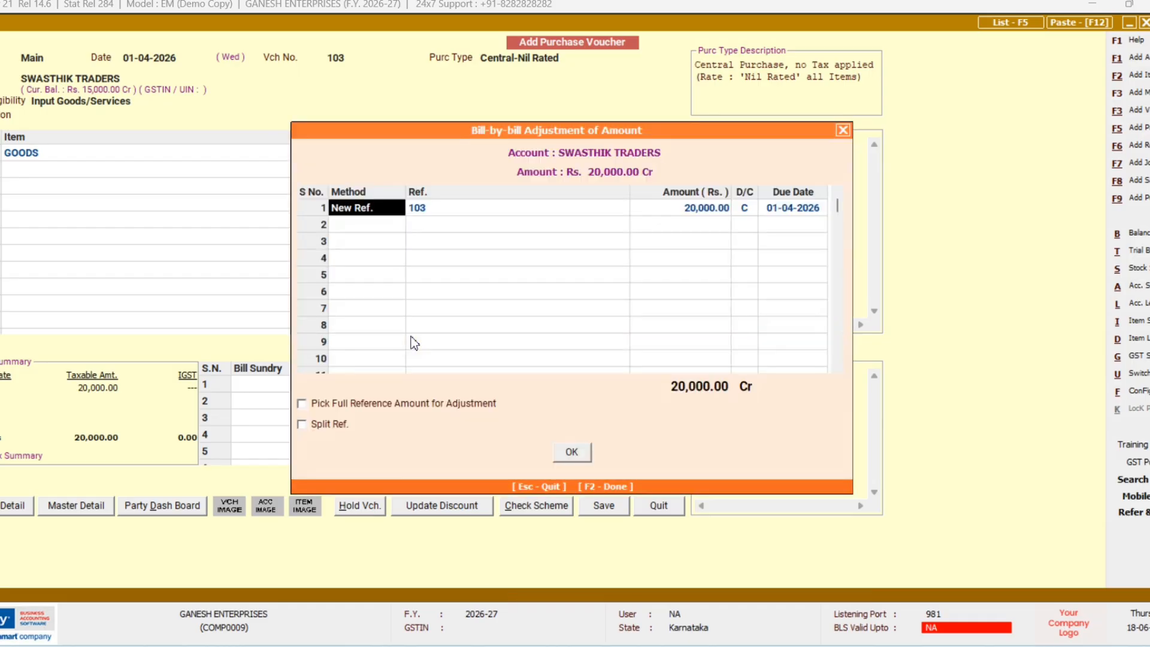
pyautogui.press('F2')
pyautogui.press('F2')
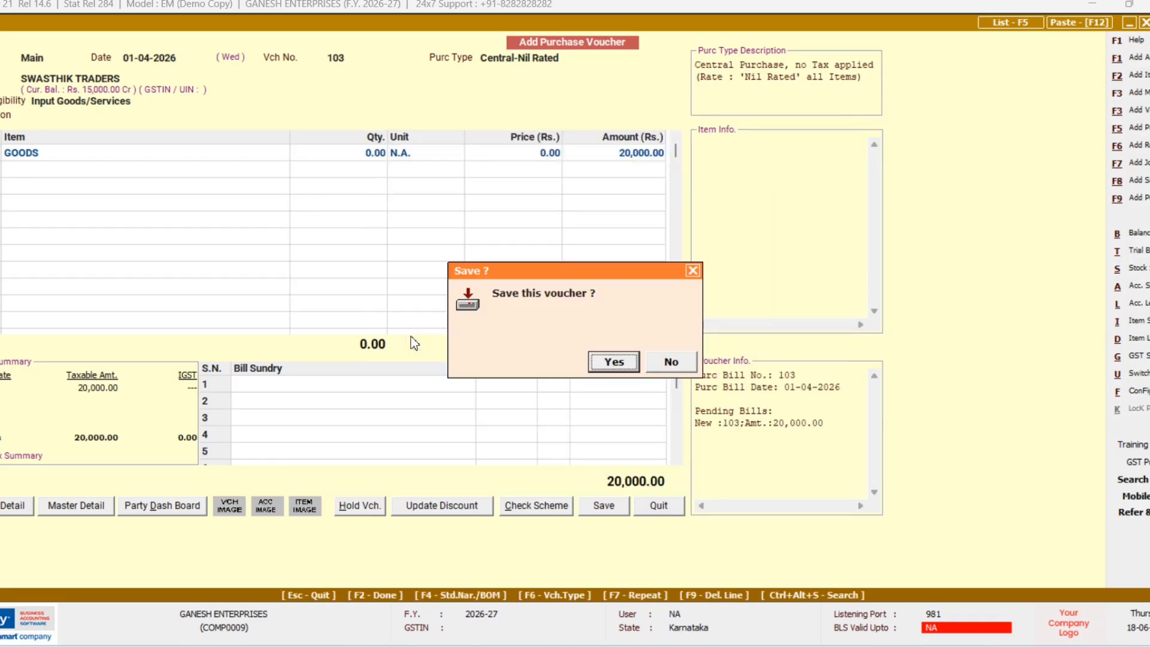
pyautogui.press('Return')
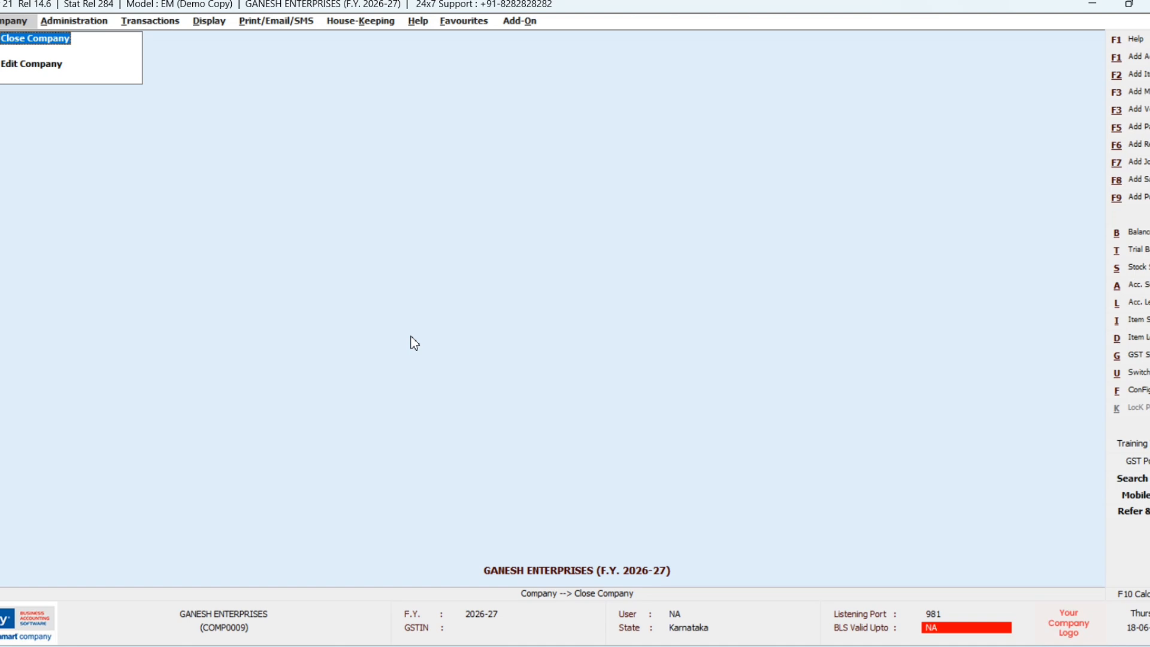
# Step: Open purchase voucher 104, Central-Nil Rated, with RAMESH TRADERS as supplier
pyautogui.press('F9')
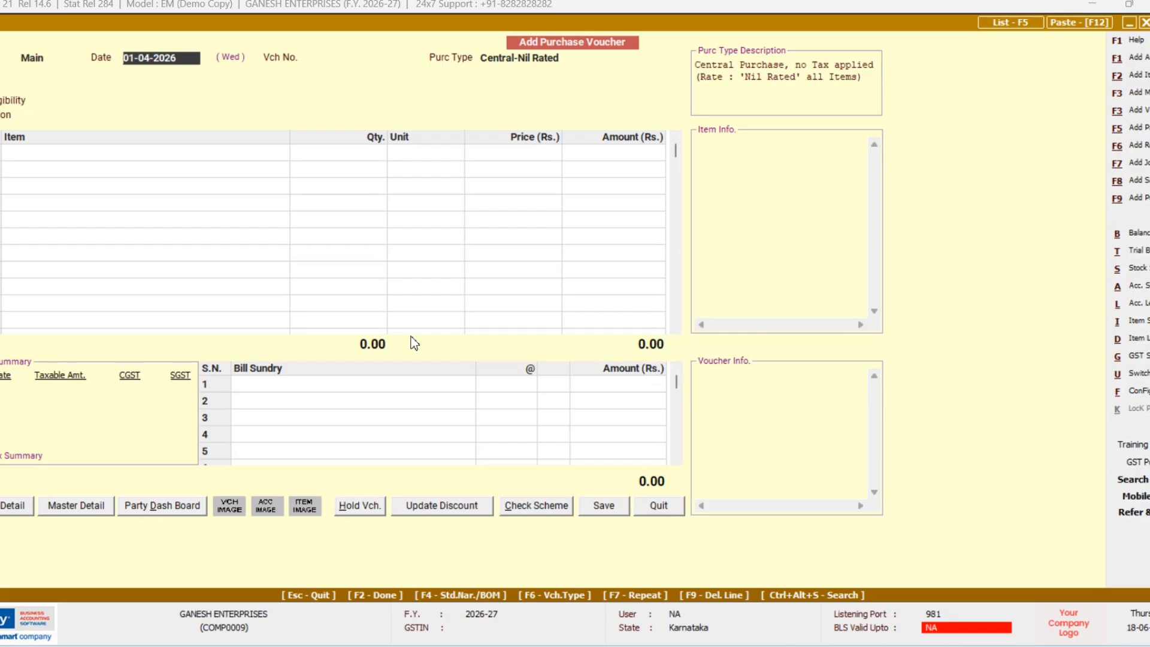
pyautogui.press('Return')
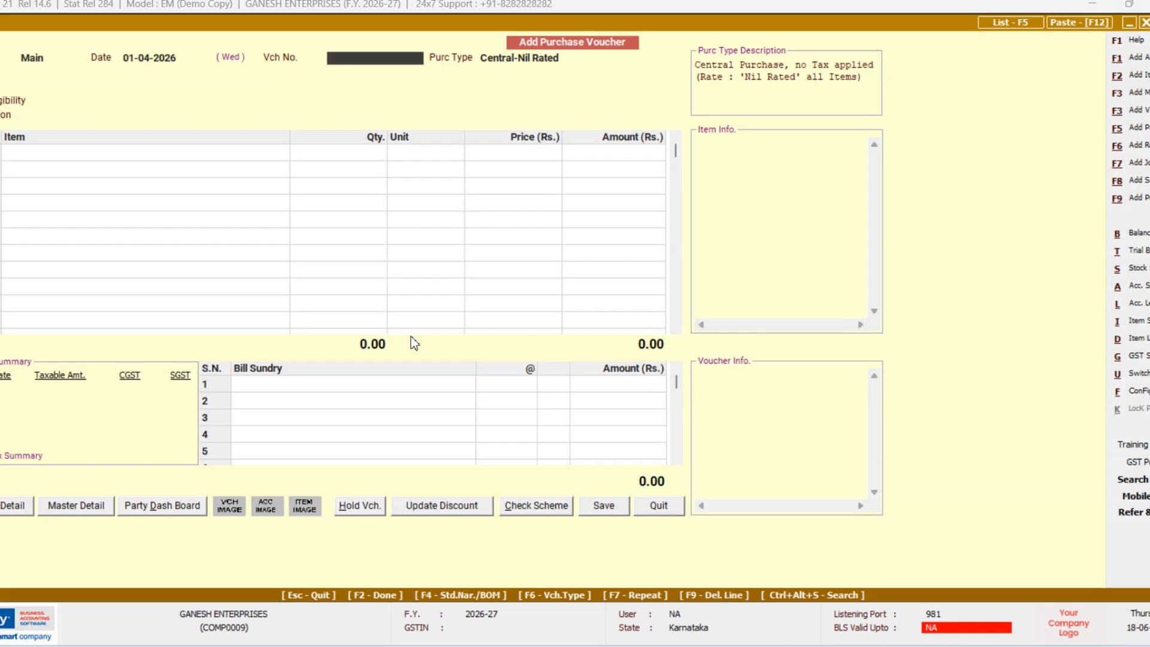
pyautogui.write('104')
pyautogui.press('Return')
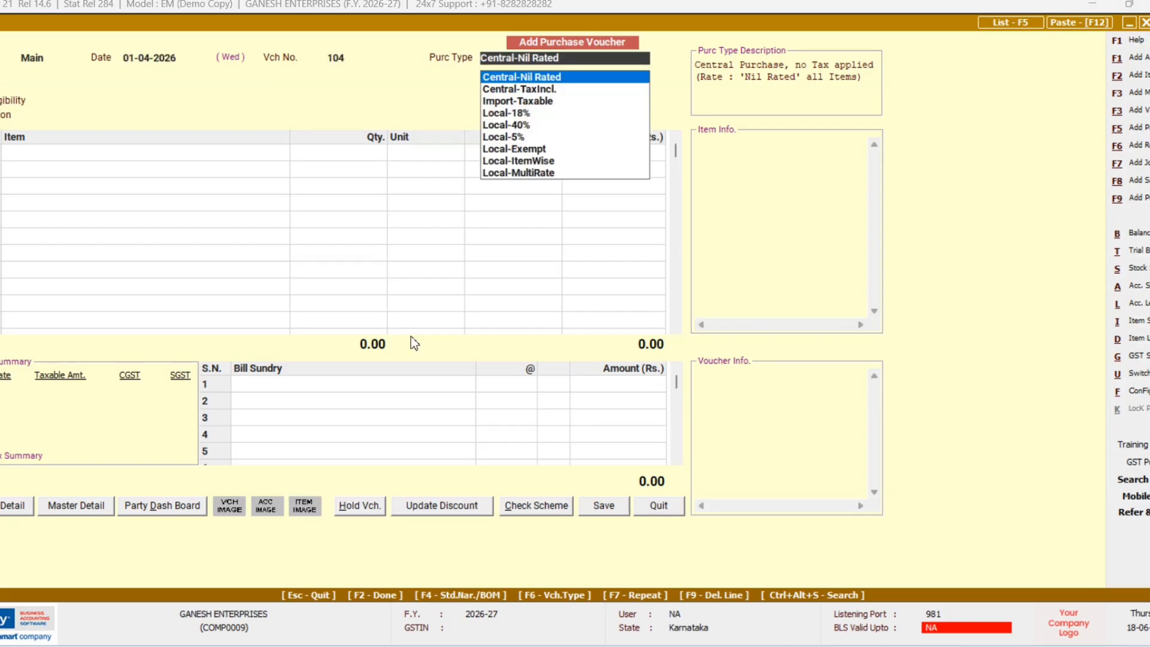
pyautogui.press('Return')
pyautogui.write('R')
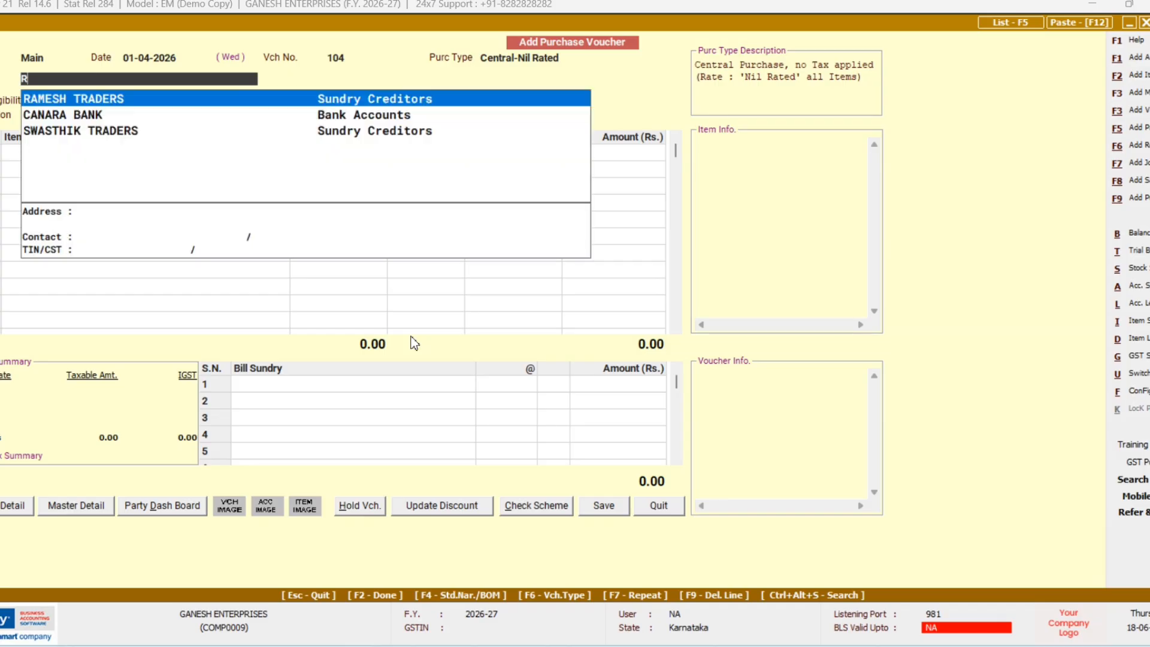
pyautogui.press('Return')
# Step: Accept the central-transaction warning, keep Input Goods/Services ITC, and pick GOODS as the item
pyautogui.press('Left')
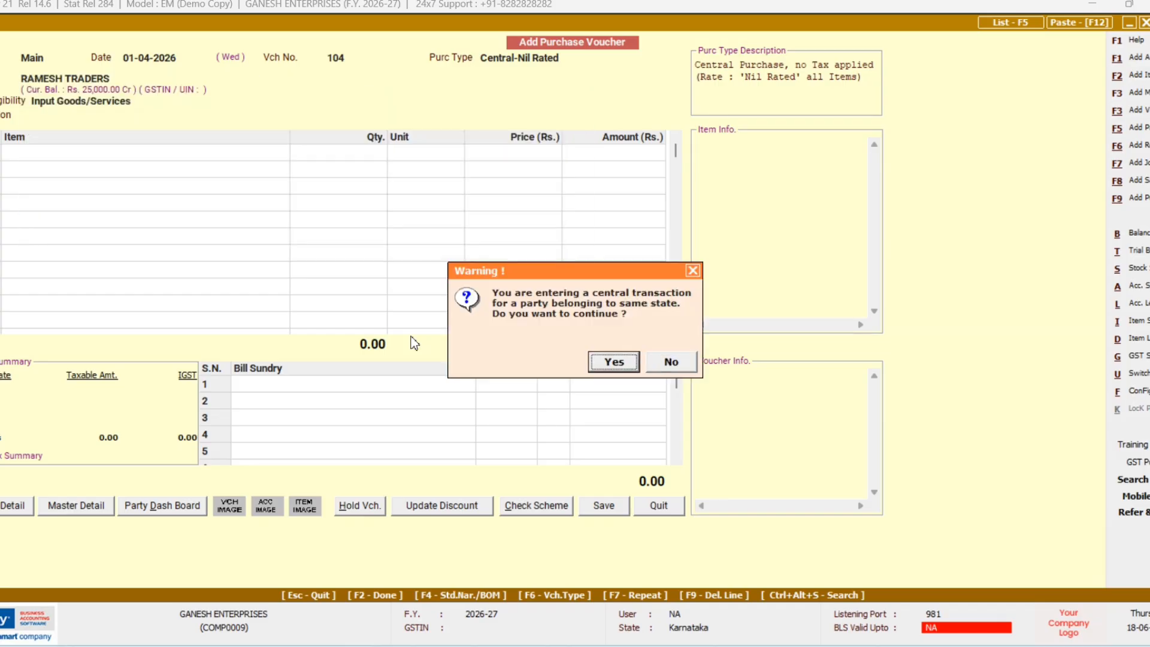
pyautogui.press('Right')
pyautogui.press('Left')
pyautogui.press('Return')
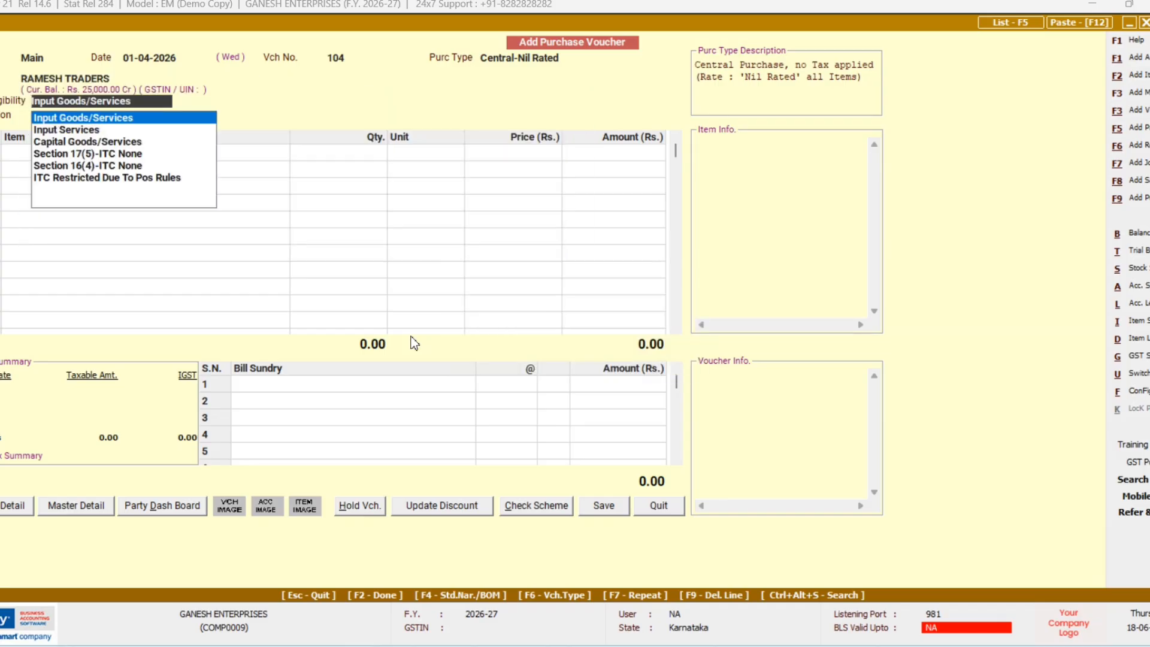
pyautogui.press('Return')
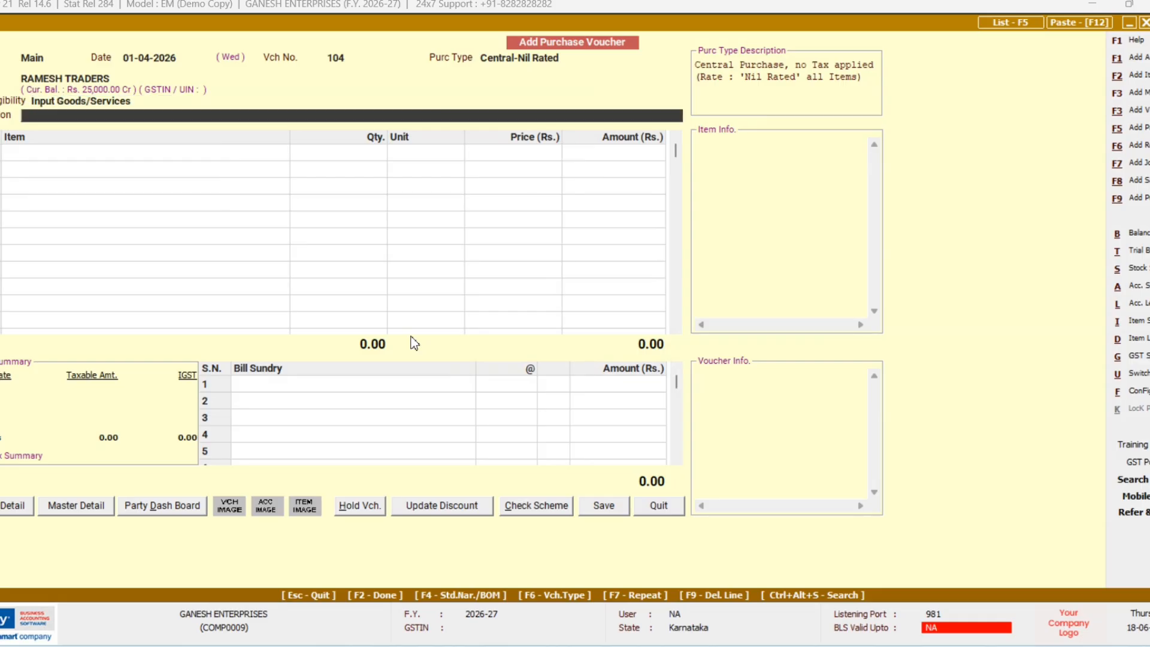
pyautogui.press('Return')
pyautogui.write('g')
pyautogui.press('Return')
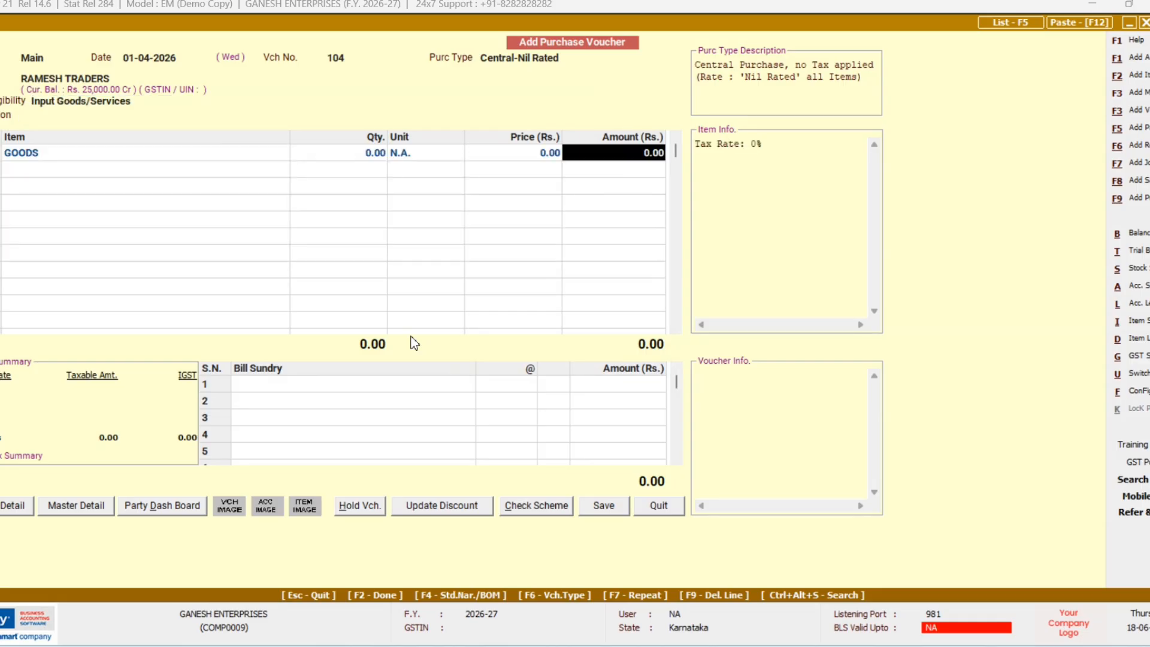
# Step: Enter 35,000 as the GOODS amount, accept the bill details, and save the voucher
pyautogui.write('35000')
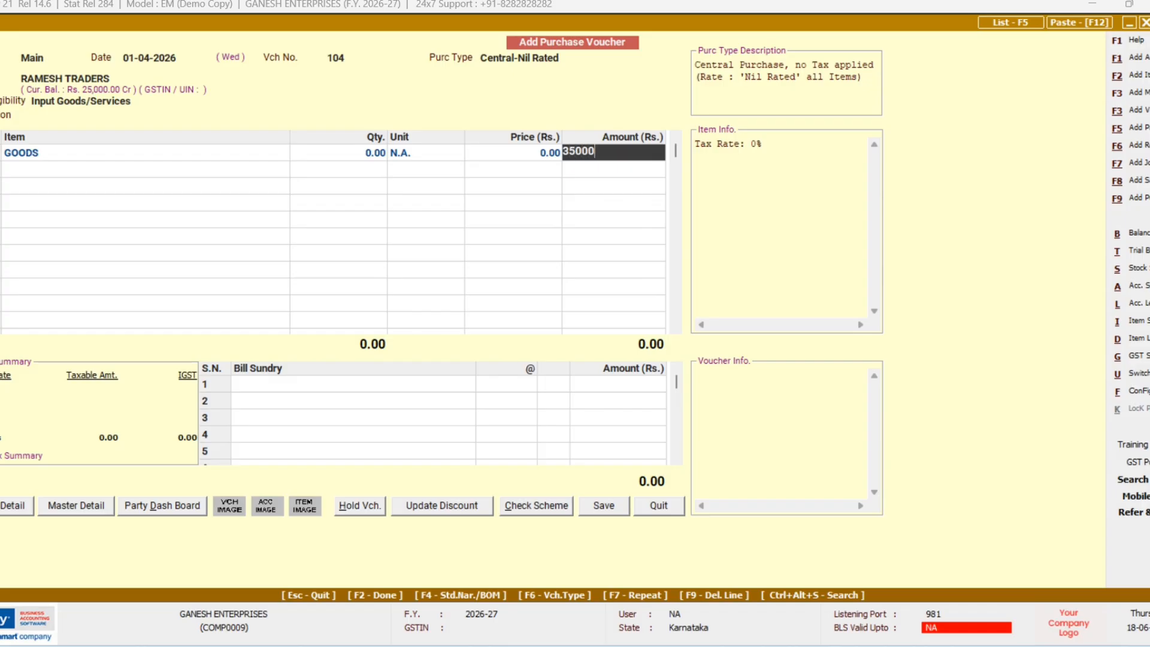
pyautogui.press('Return')
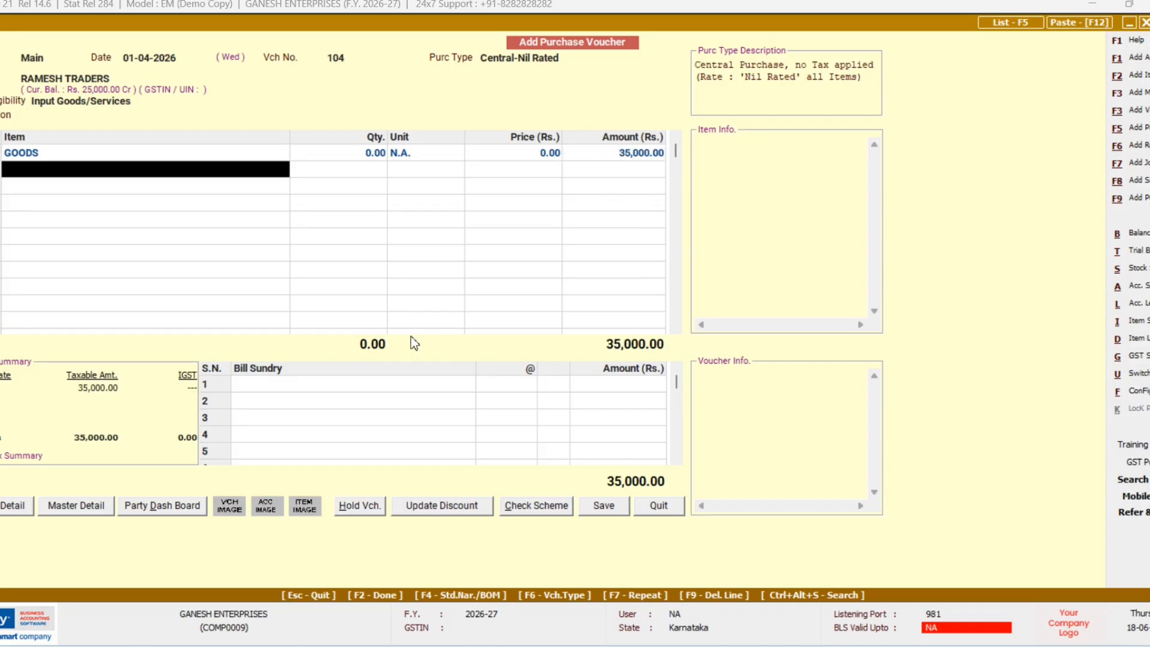
pyautogui.press('Return')
pyautogui.press('Return')
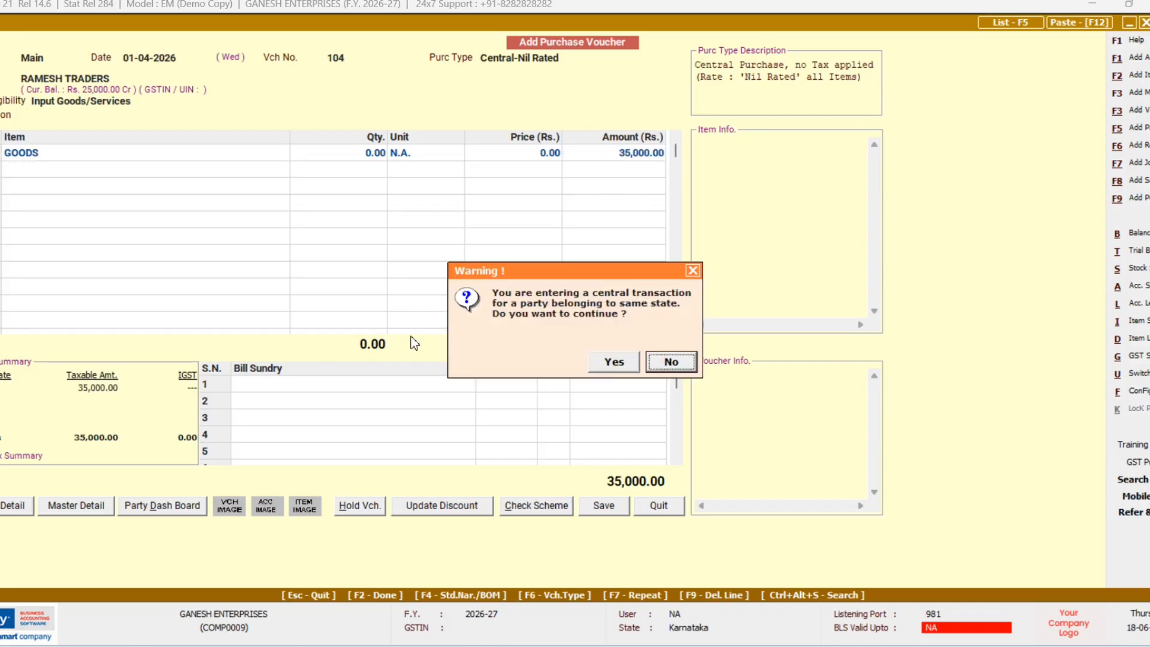
pyautogui.press('Left')
pyautogui.press('Return')
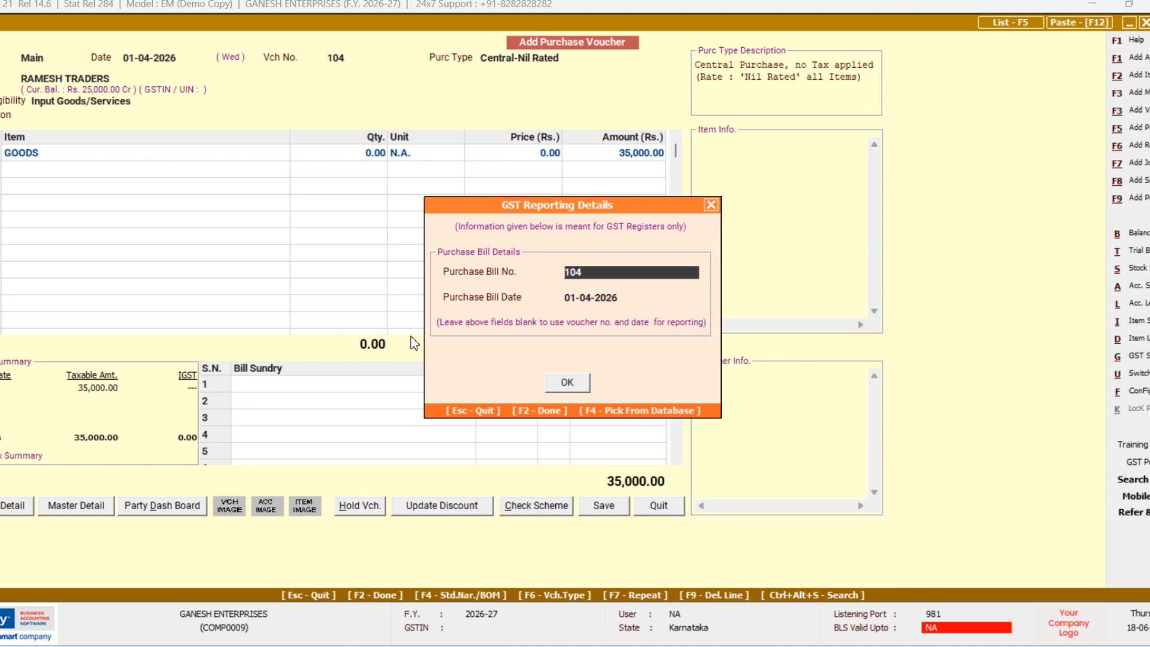
pyautogui.press('F2')
pyautogui.press('F2')
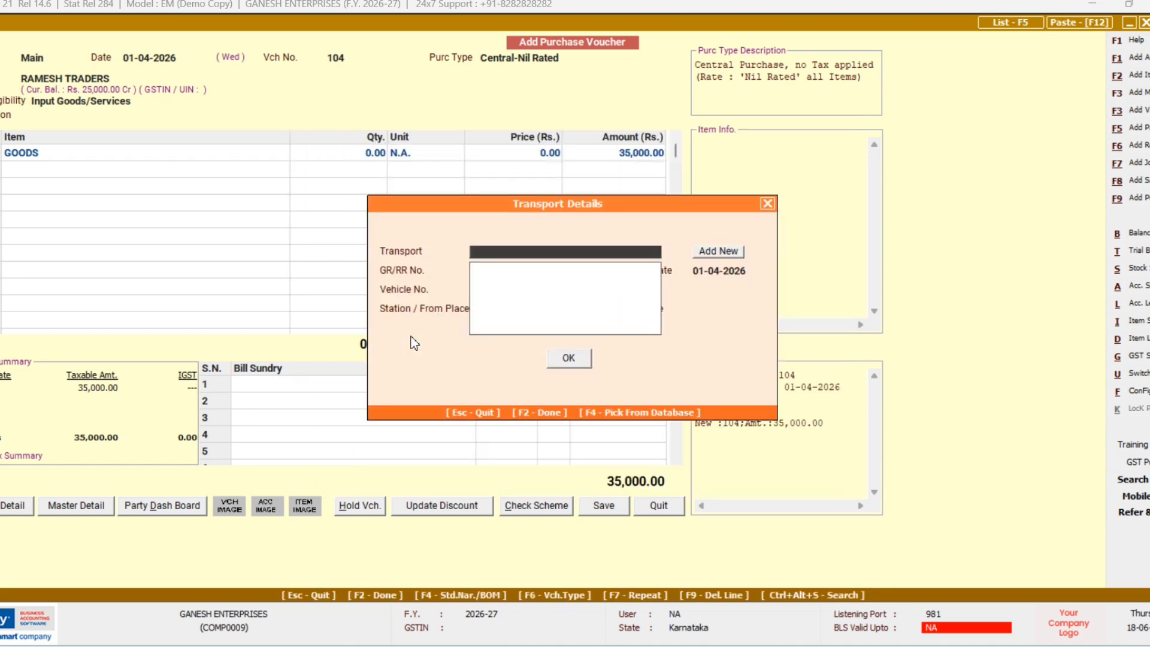
pyautogui.press('F2')
pyautogui.press('Return')
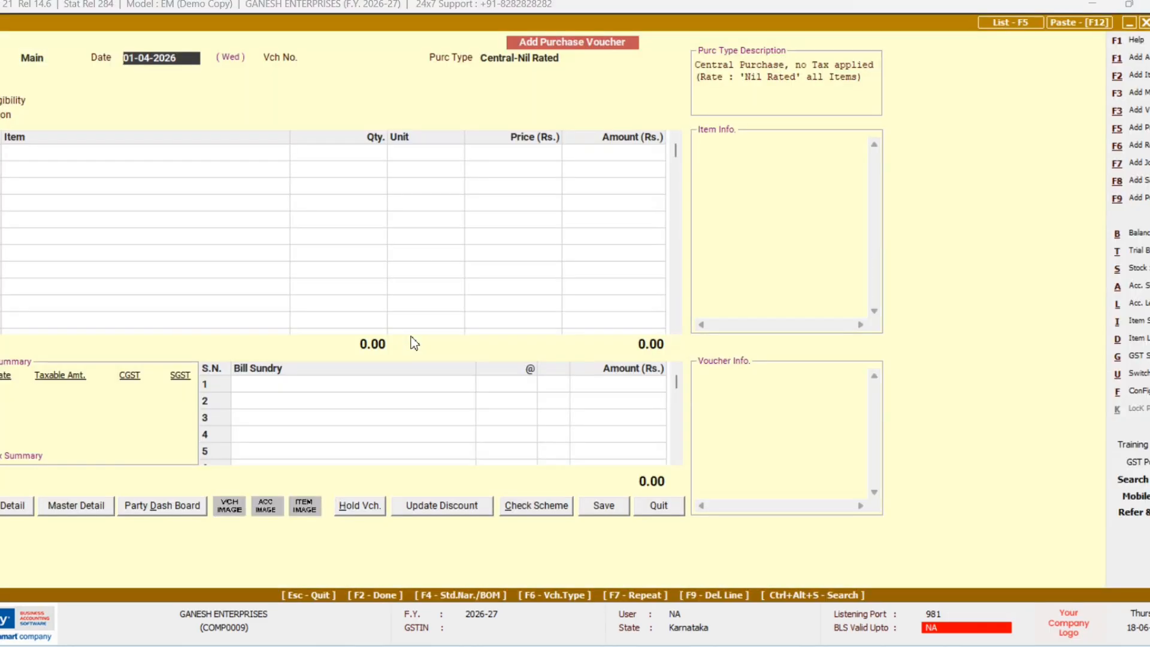
# Step: Give the purchase voucher number 105
pyautogui.press('Return')
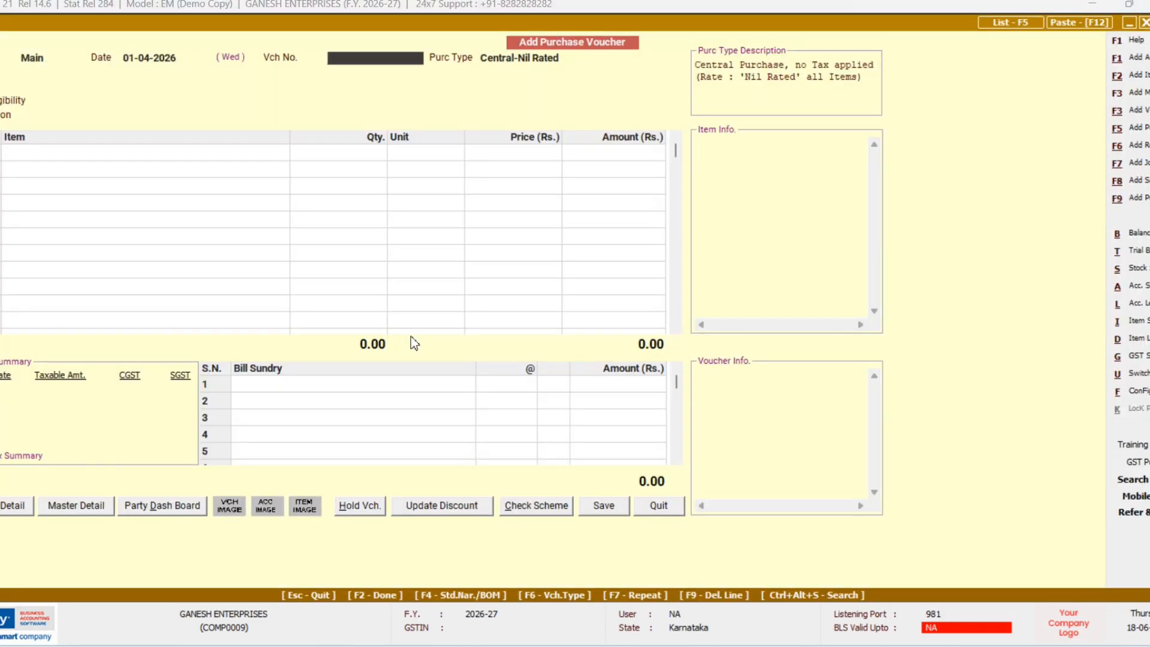
pyautogui.write('105')
pyautogui.press('Return')
pyautogui.press('Return')
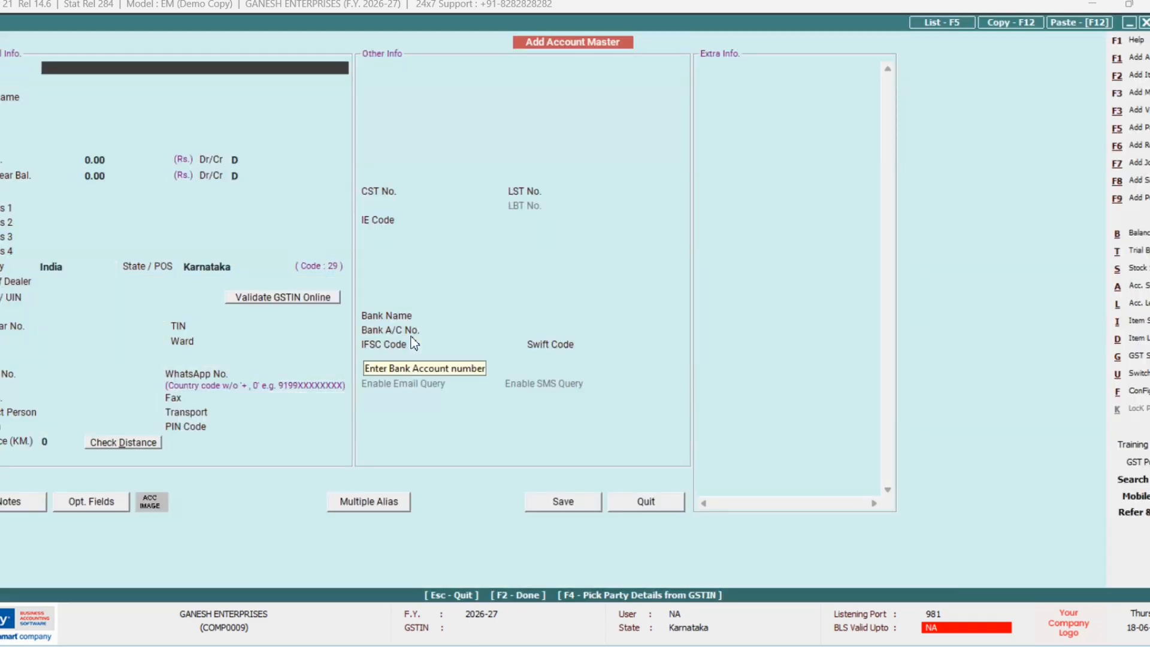
# Step: Create and save the unregistered supplier account PADMA TRADERS under Sundry Creditors as the party
pyautogui.write('PADNM')
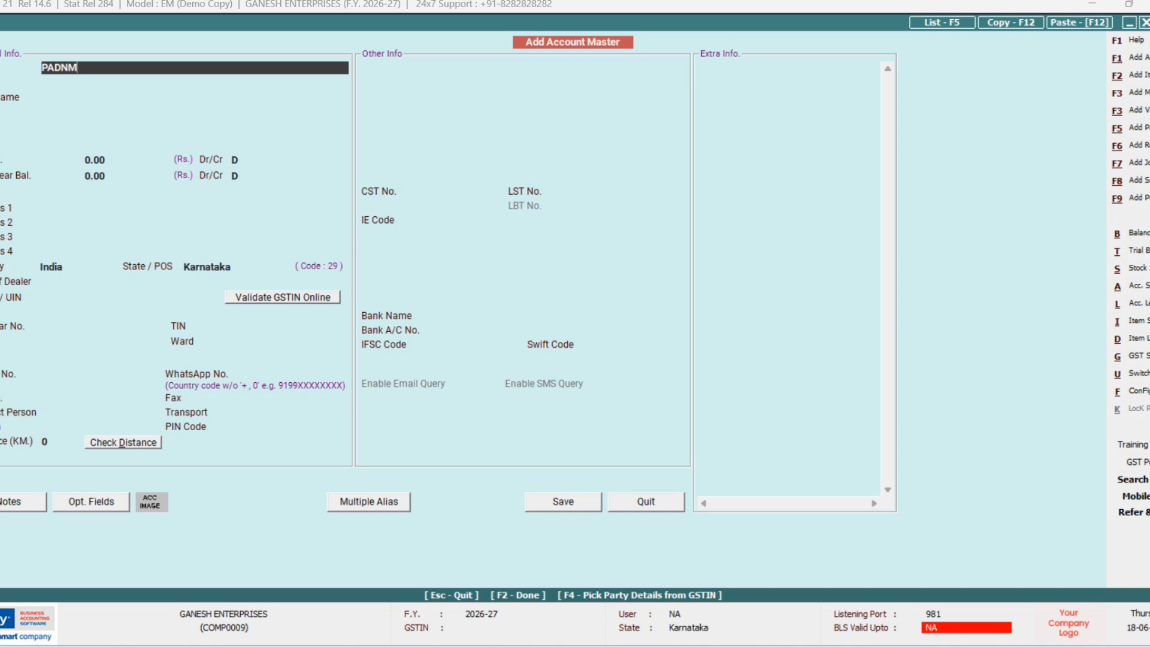
pyautogui.press('BackSpace')
pyautogui.press('BackSpace')
pyautogui.write('MA TRADERS')
pyautogui.press('Return')
pyautogui.press('Return')
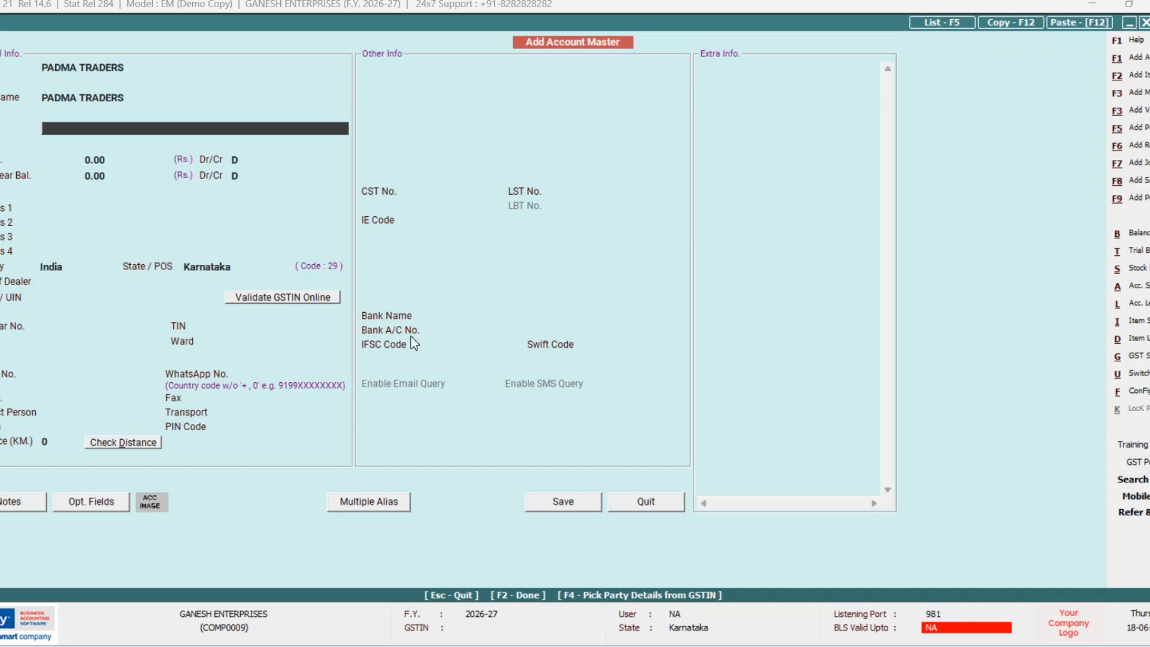
pyautogui.write('S')
pyautogui.press('Down')
pyautogui.press('Down')
pyautogui.press('Down')
pyautogui.press('Down')
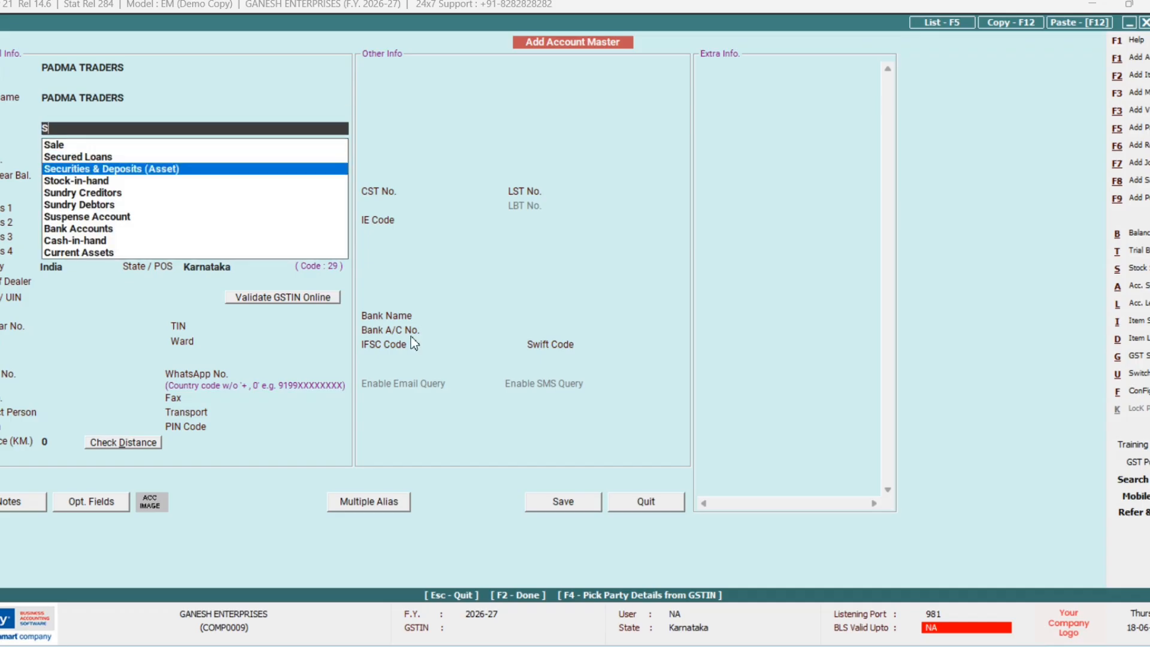
pyautogui.press('Return')
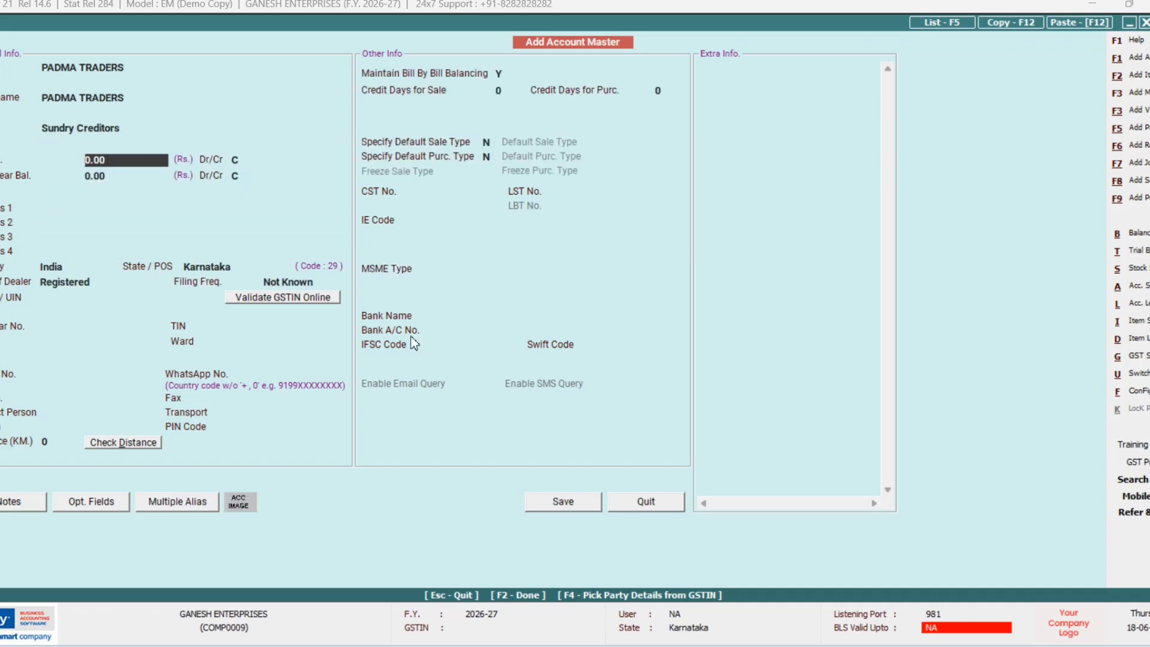
pyautogui.press('Return')
pyautogui.press('Return')
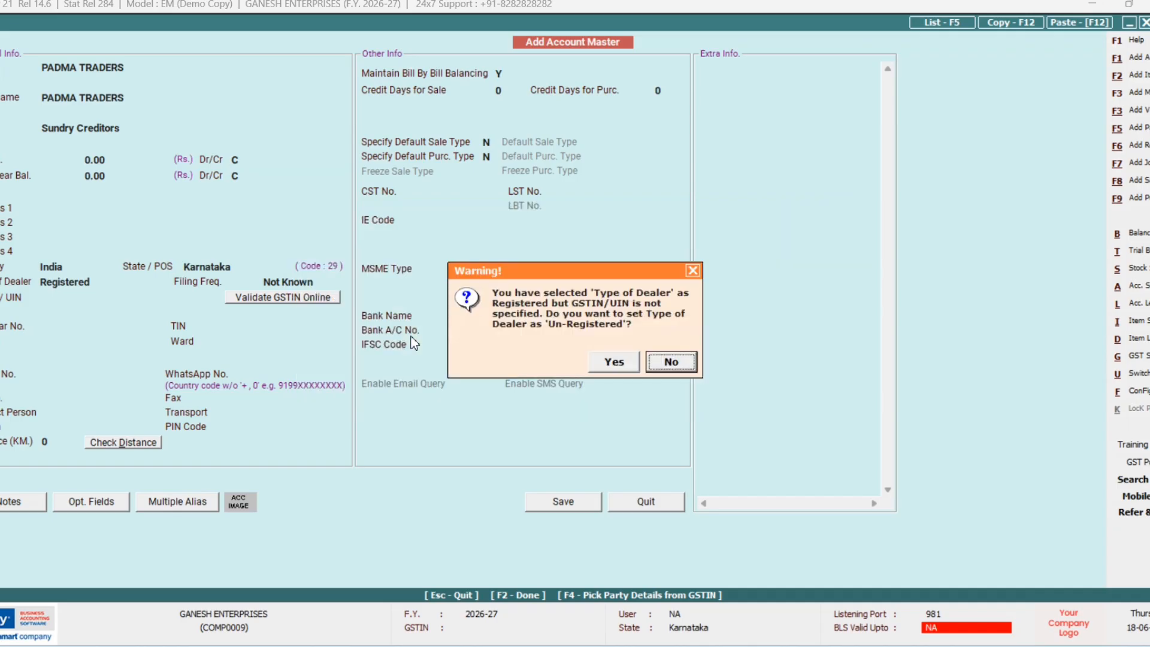
pyautogui.press('Left')
pyautogui.press('Return')
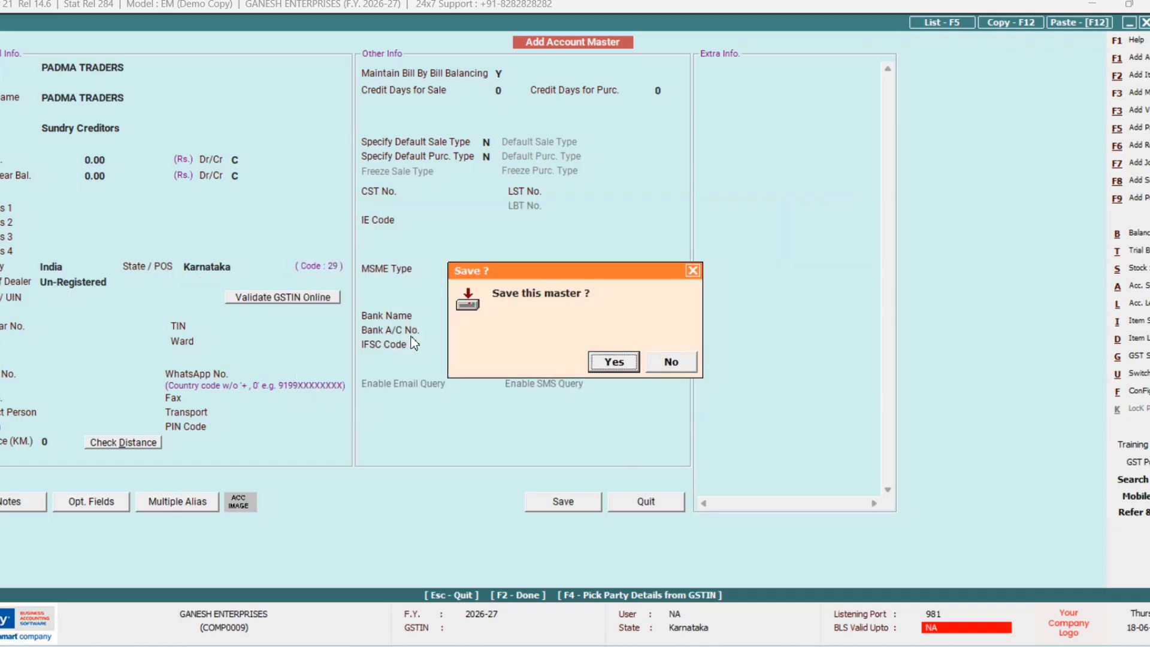
pyautogui.press('Return')
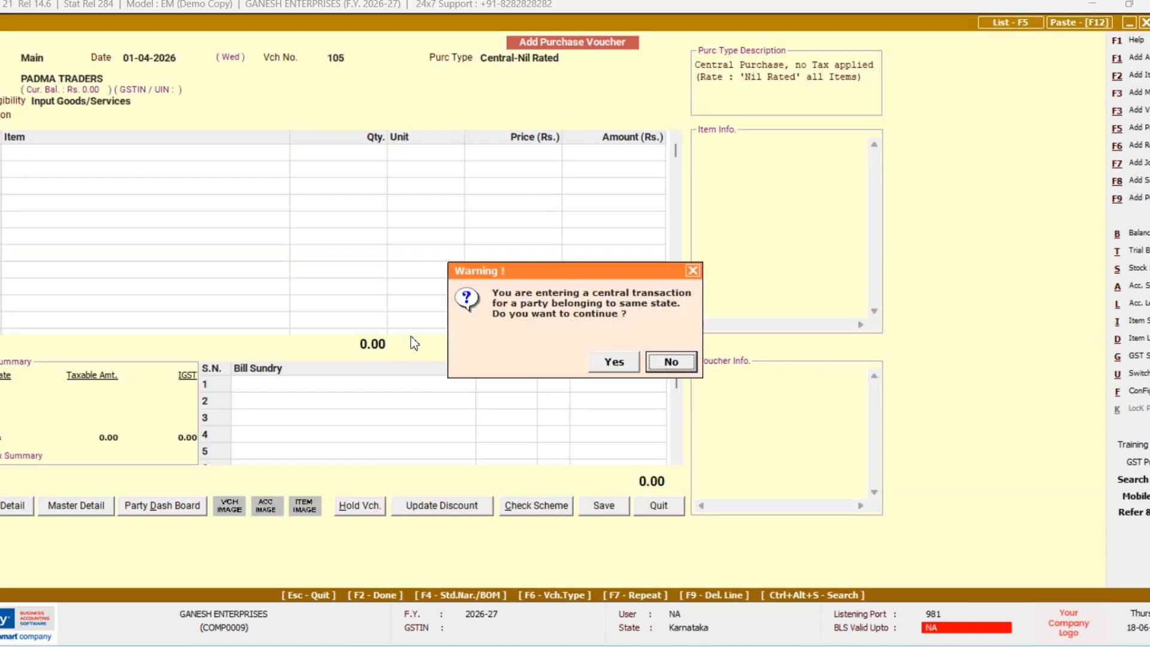
# Step: Accept the same-state central transaction warning and choose ITC type Input Goods/Services
pyautogui.press('Left')
pyautogui.press('Return')
pyautogui.press('Return')
pyautogui.press('Return')
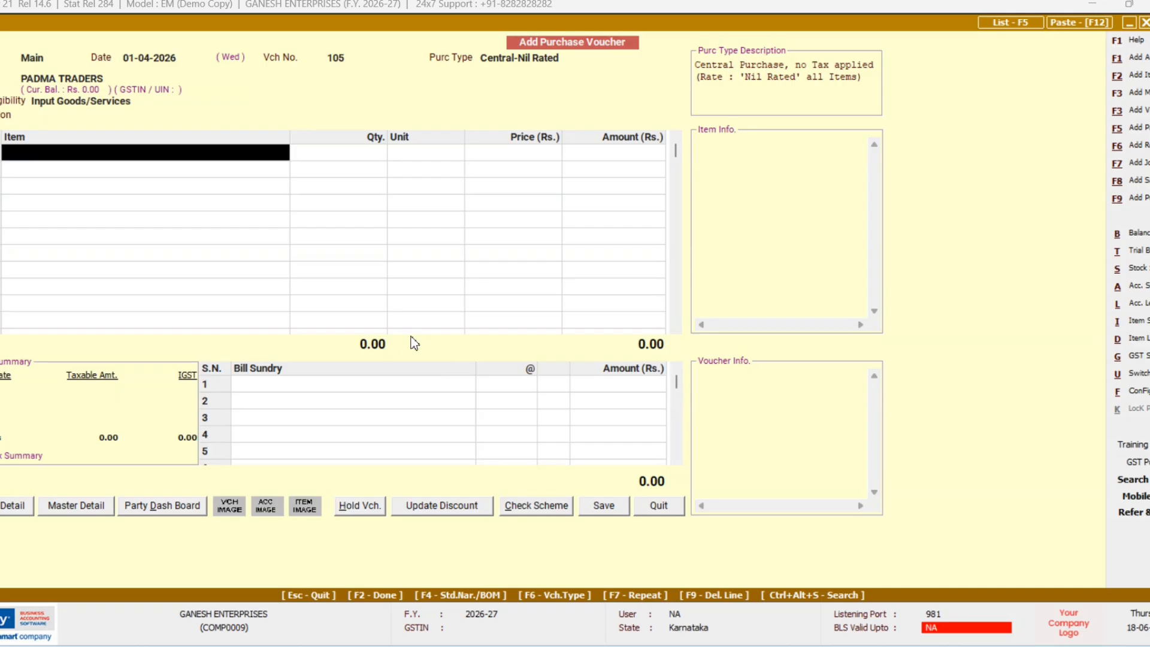
pyautogui.write('G')
pyautogui.press('Return')
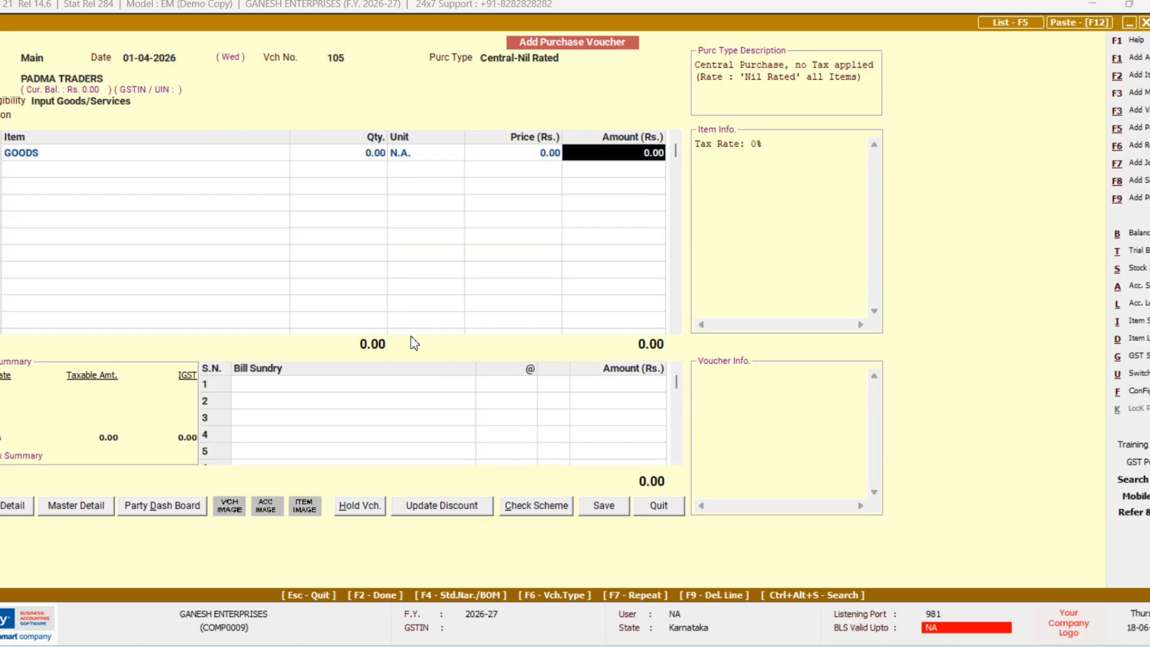
pyautogui.write('60000')
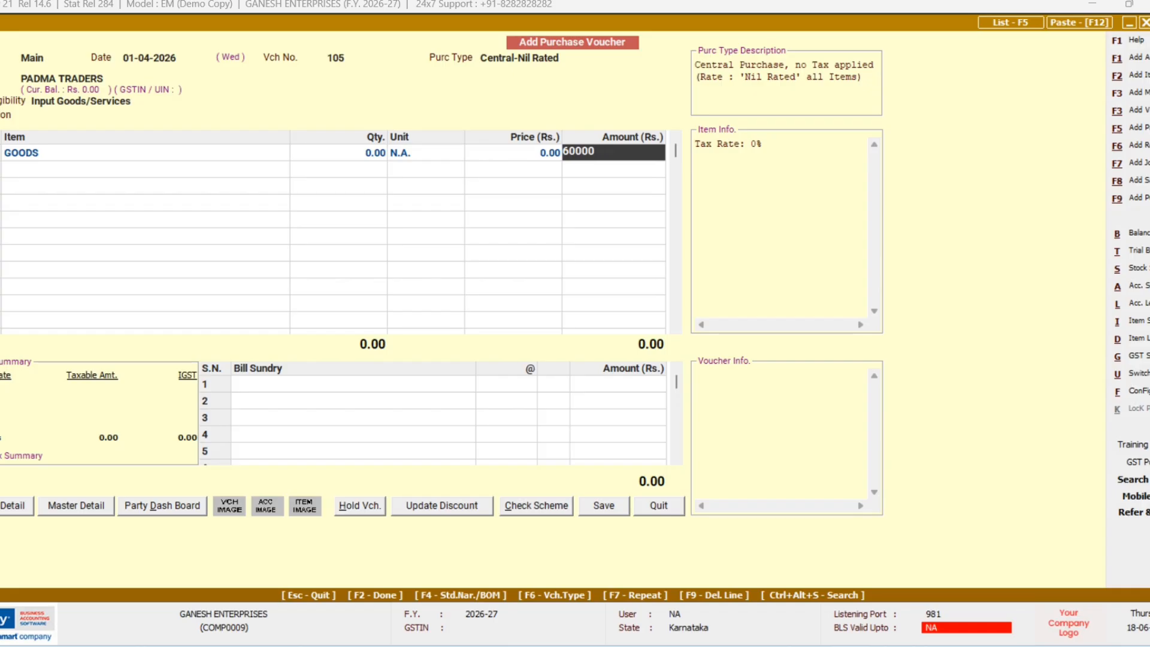
pyautogui.press('BackSpace')
pyautogui.press('BackSpace')
pyautogui.press('BackSpace')
pyautogui.press('BackSpace')
pyautogui.press('BackSpace')
pyautogui.press('BackSpace')
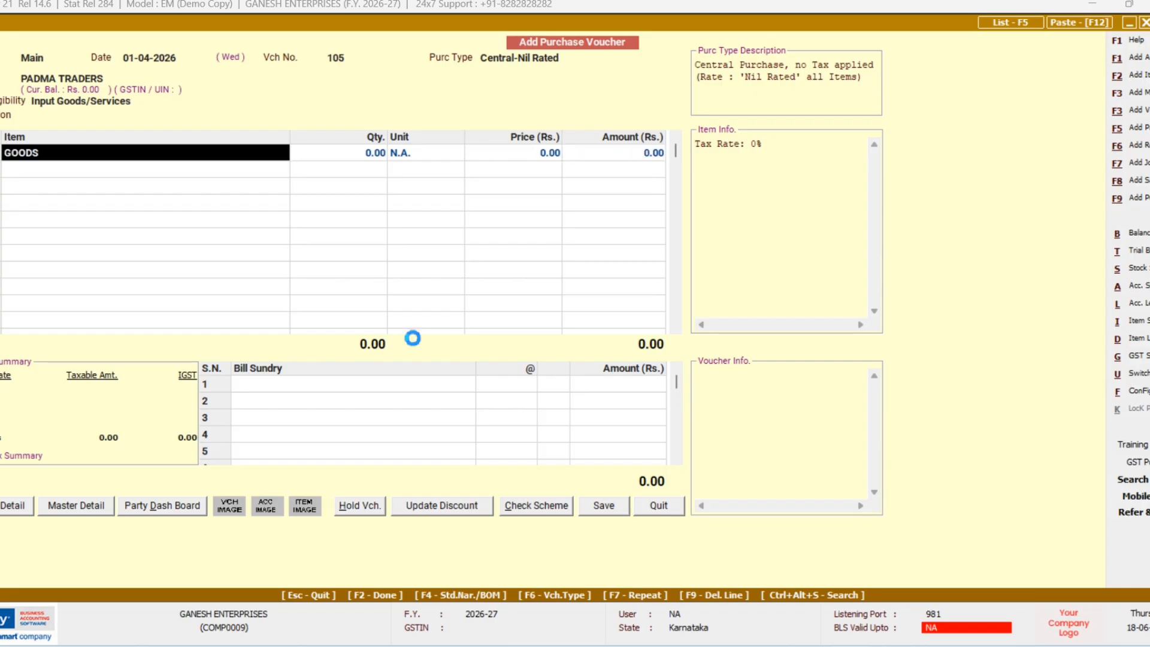
# Step: Create item MACHINERY in group General with unit N.A., saving it without an HSN/SAC code
pyautogui.write('MAC')
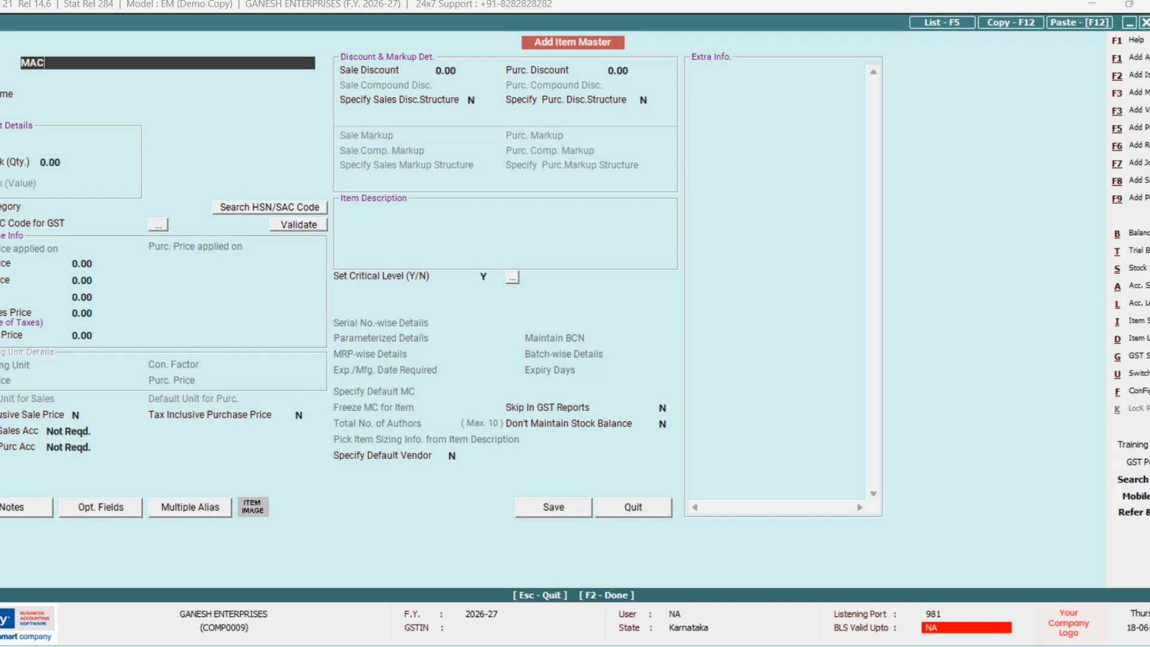
pyautogui.write('HINERY')
pyautogui.press('Return')
pyautogui.press('Return')
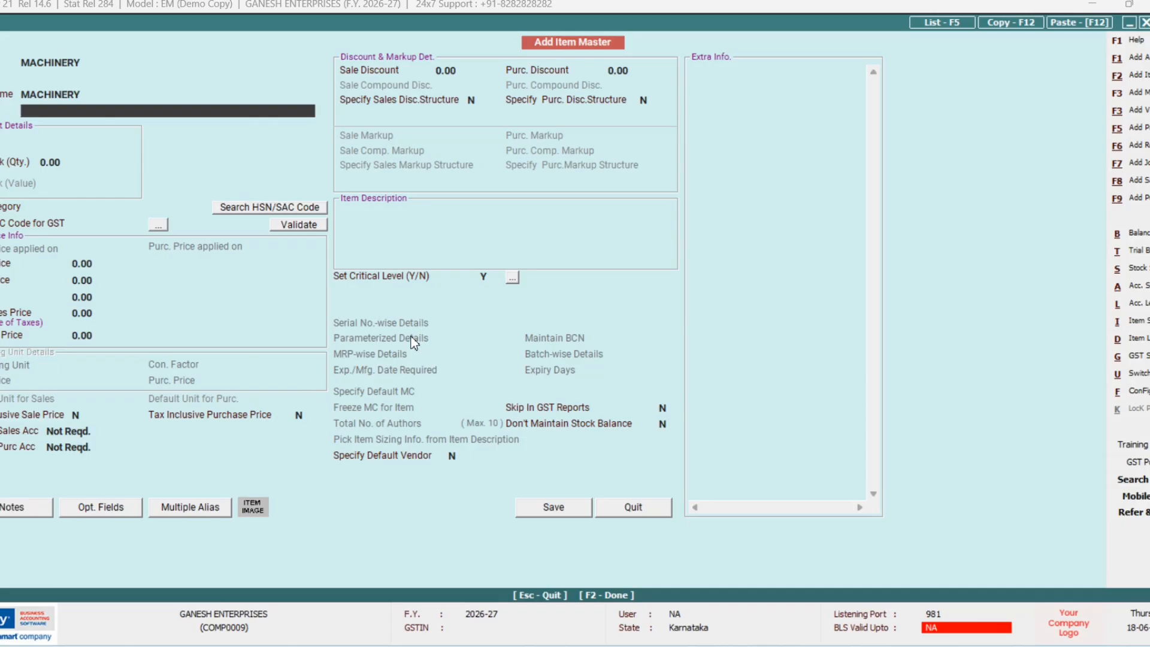
pyautogui.press('Return')
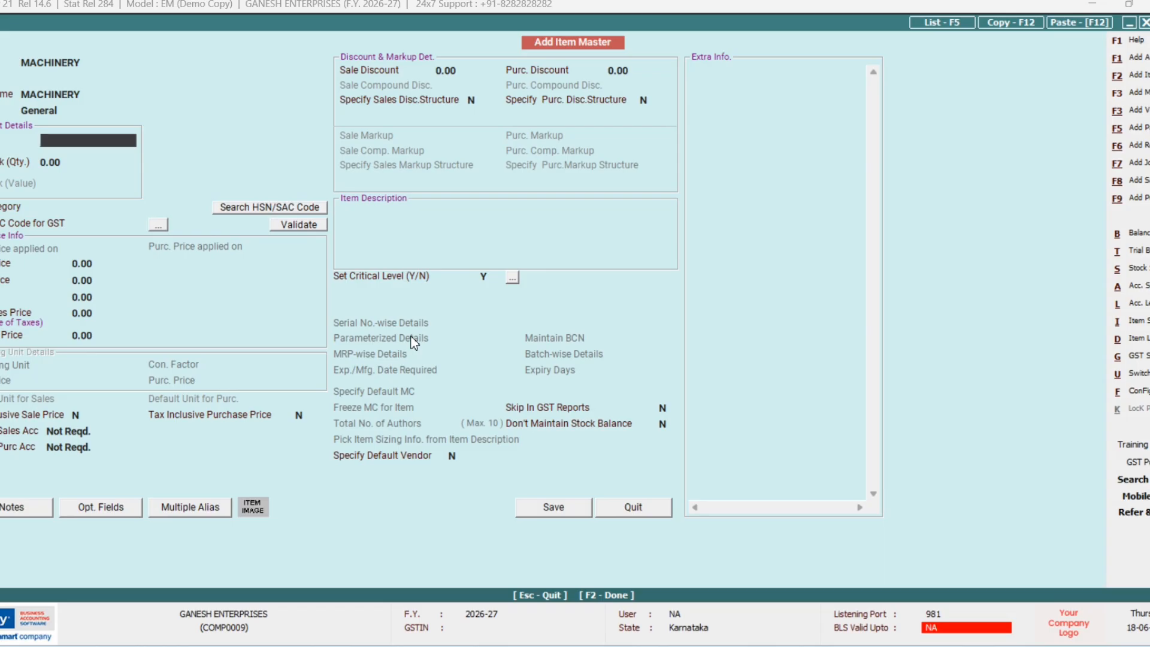
pyautogui.write('N')
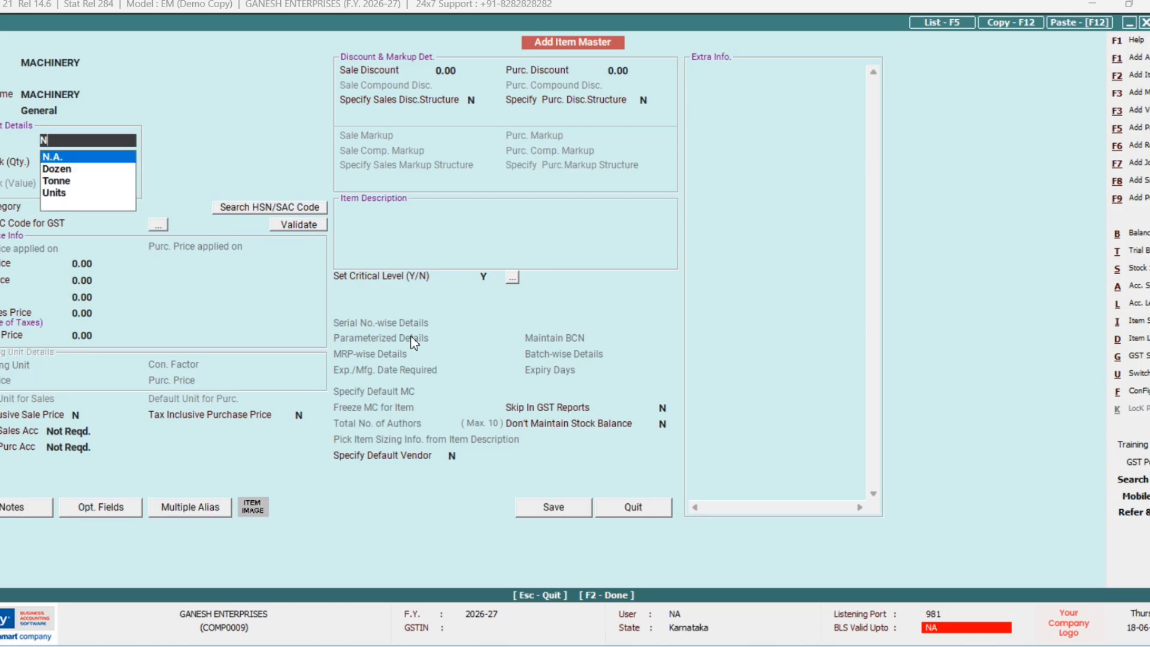
pyautogui.press('Return')
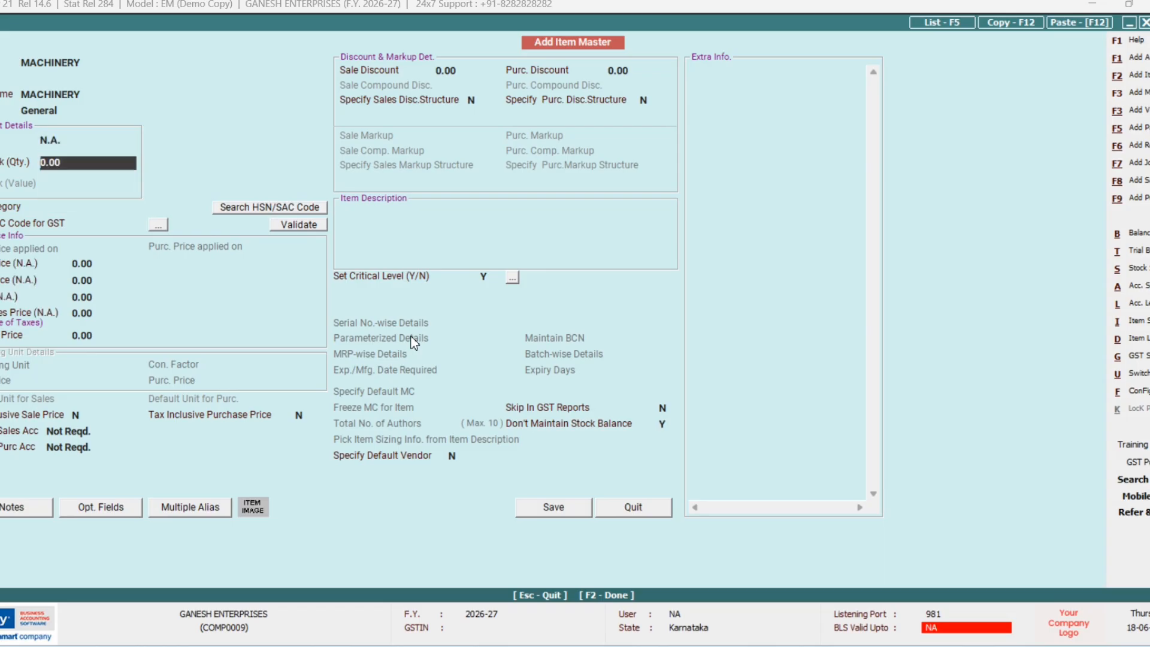
pyautogui.press('F2')
pyautogui.press('y')
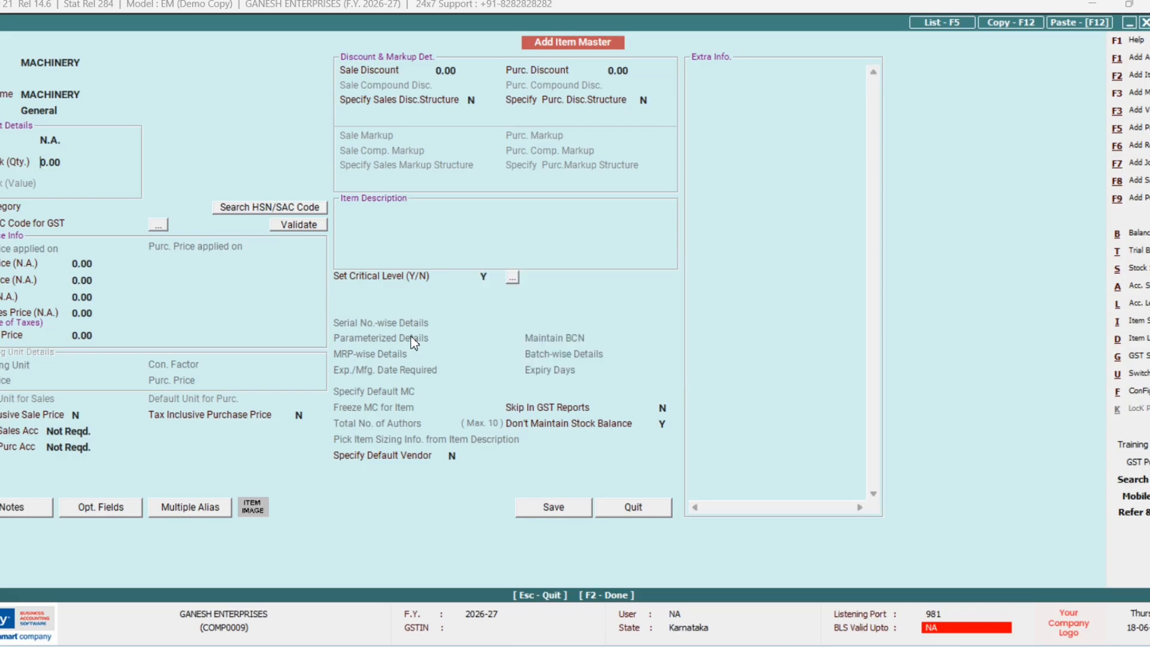
pyautogui.press('y')
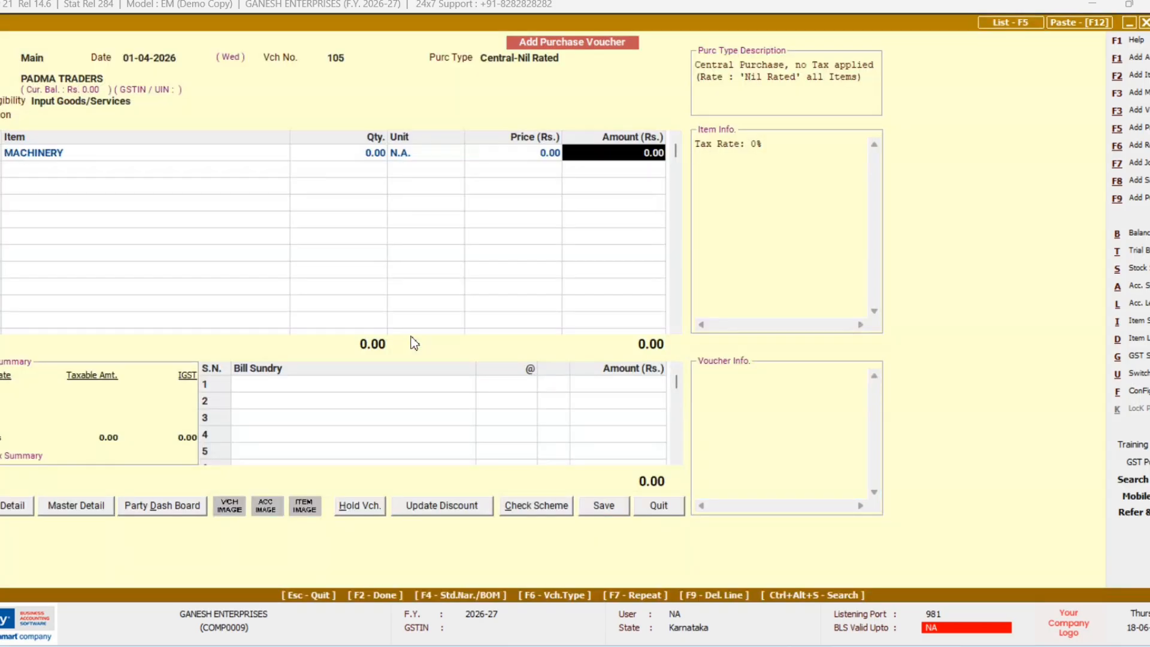
# Step: Enter 60,000 for MACHINERY, accept bill number 105 for GST reporting, and save voucher 105
pyautogui.write('60000')
pyautogui.press('Return')
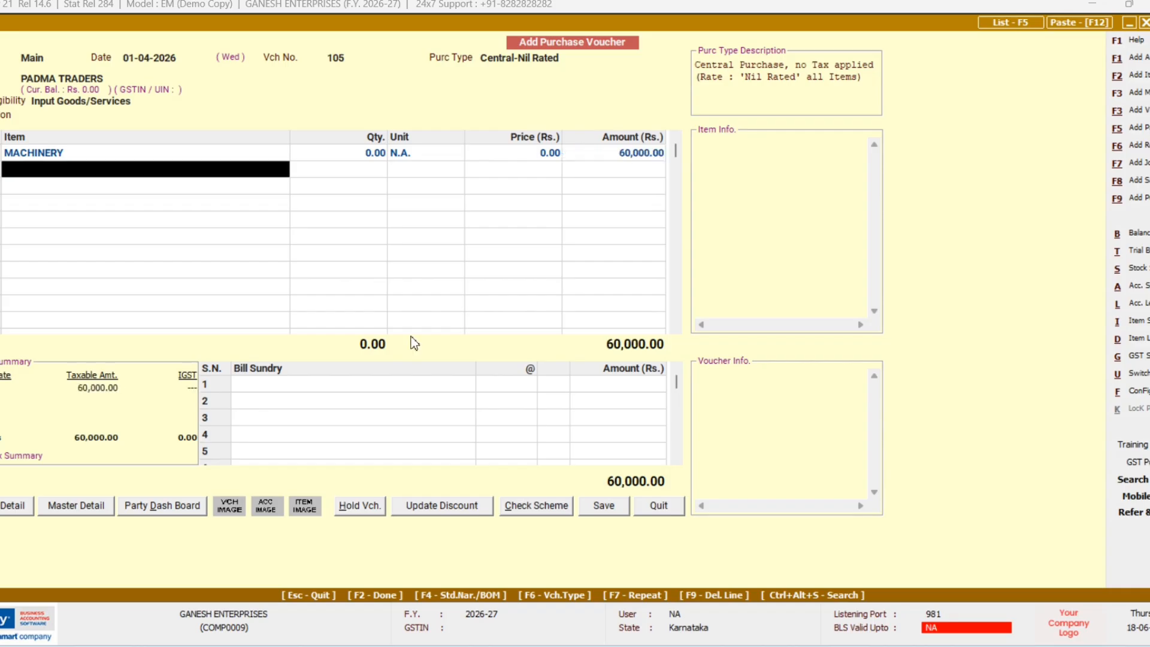
pyautogui.press('Return')
pyautogui.press('Return')
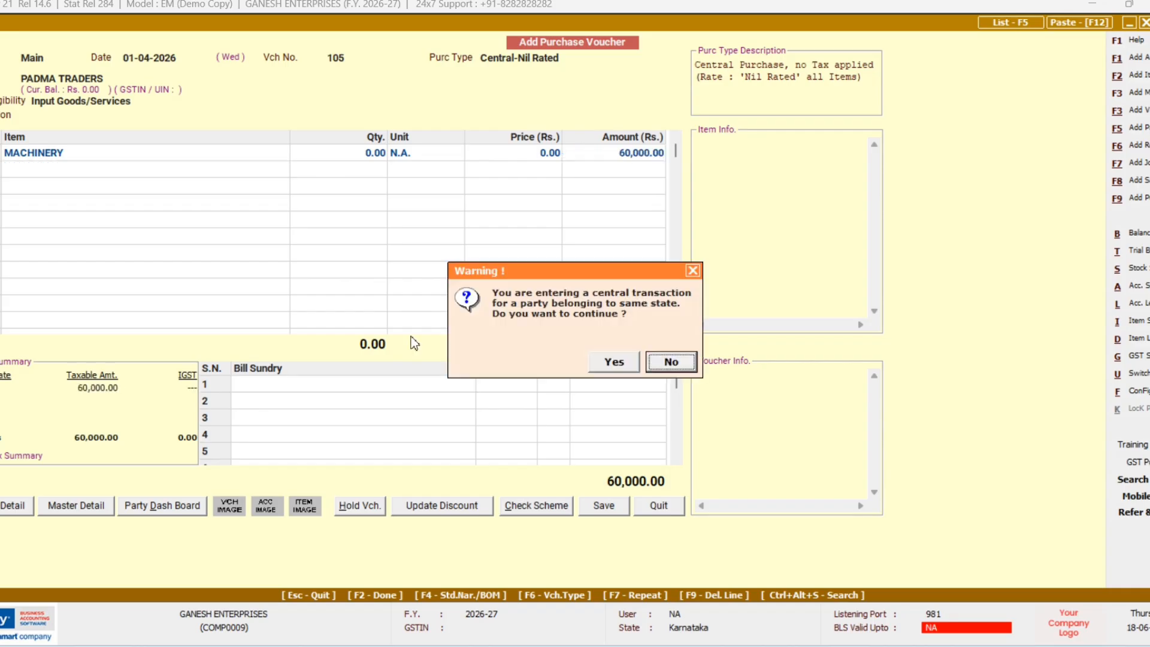
pyautogui.press('Left')
pyautogui.press('Return')
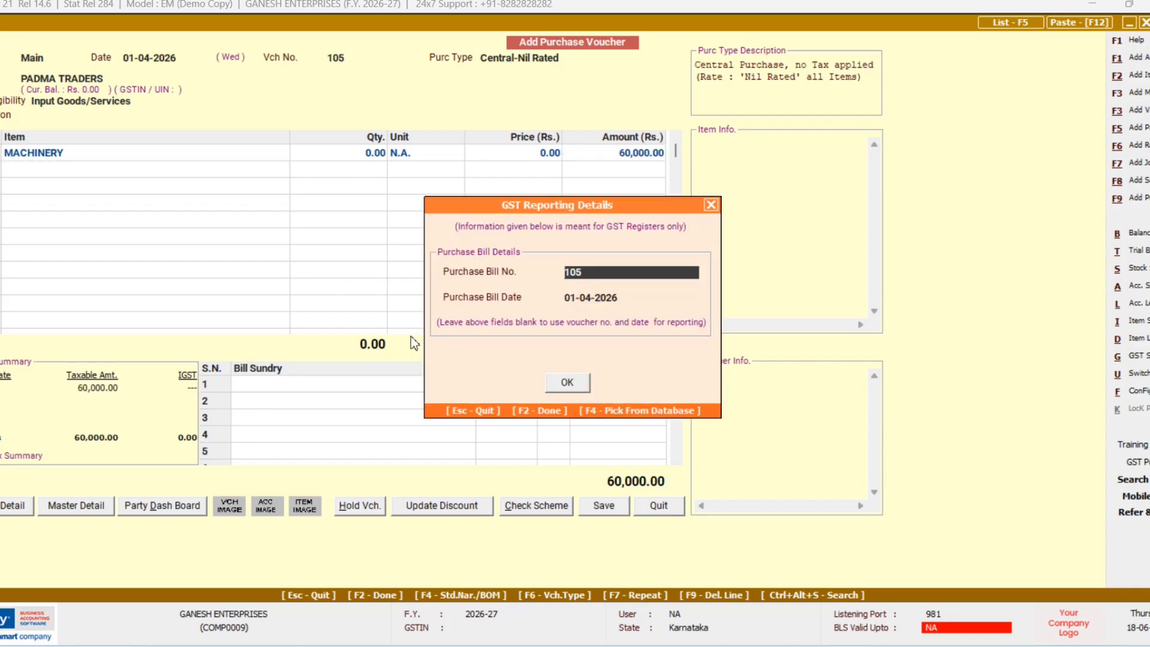
pyautogui.press('F2')
pyautogui.press('F2')
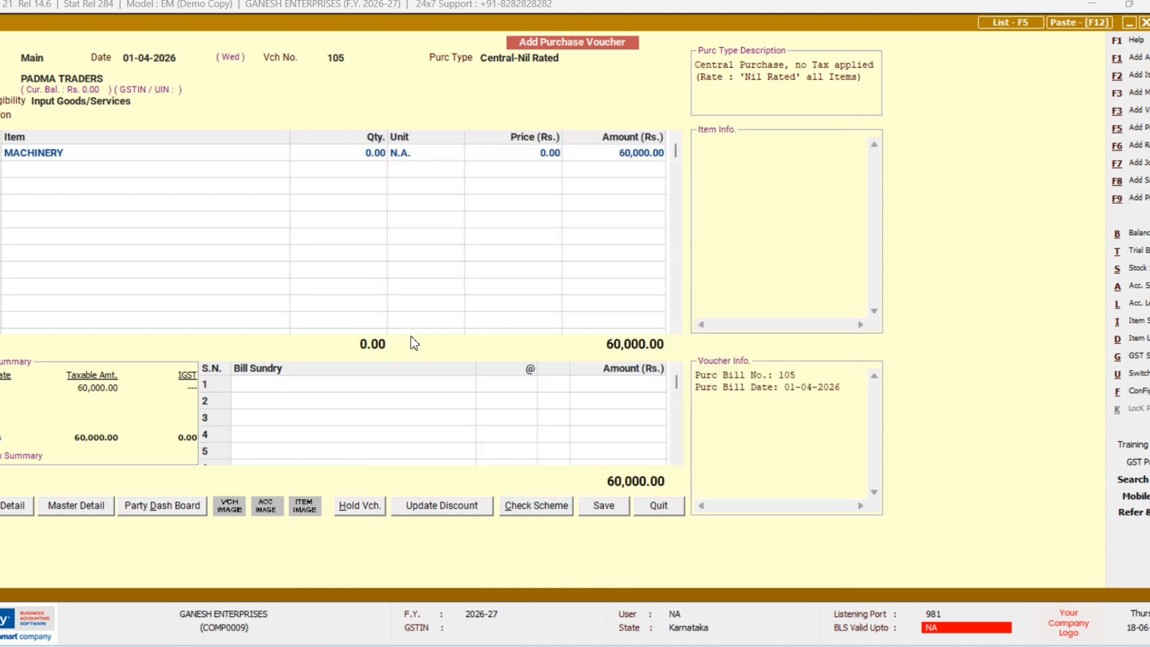
pyautogui.press('F2')
pyautogui.press('Return')
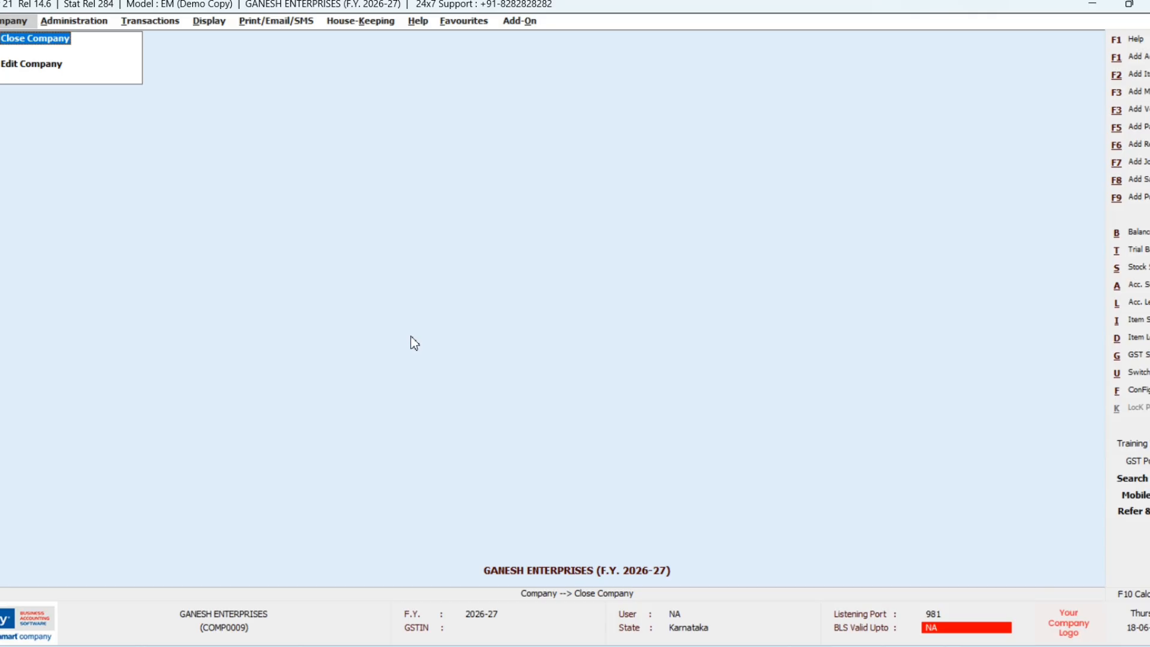
# Step: Start a sales voucher dated 01-04-2026 with Central-Nil Rated sale type and add a new party
pyautogui.press('F8')
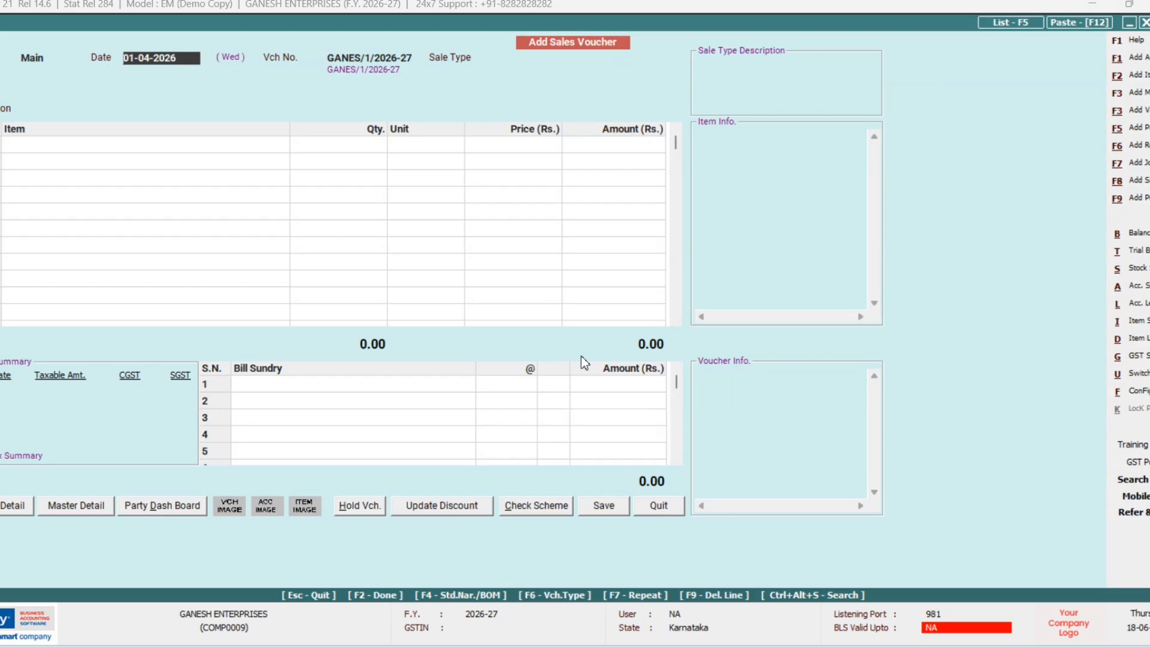
pyautogui.press('Return')
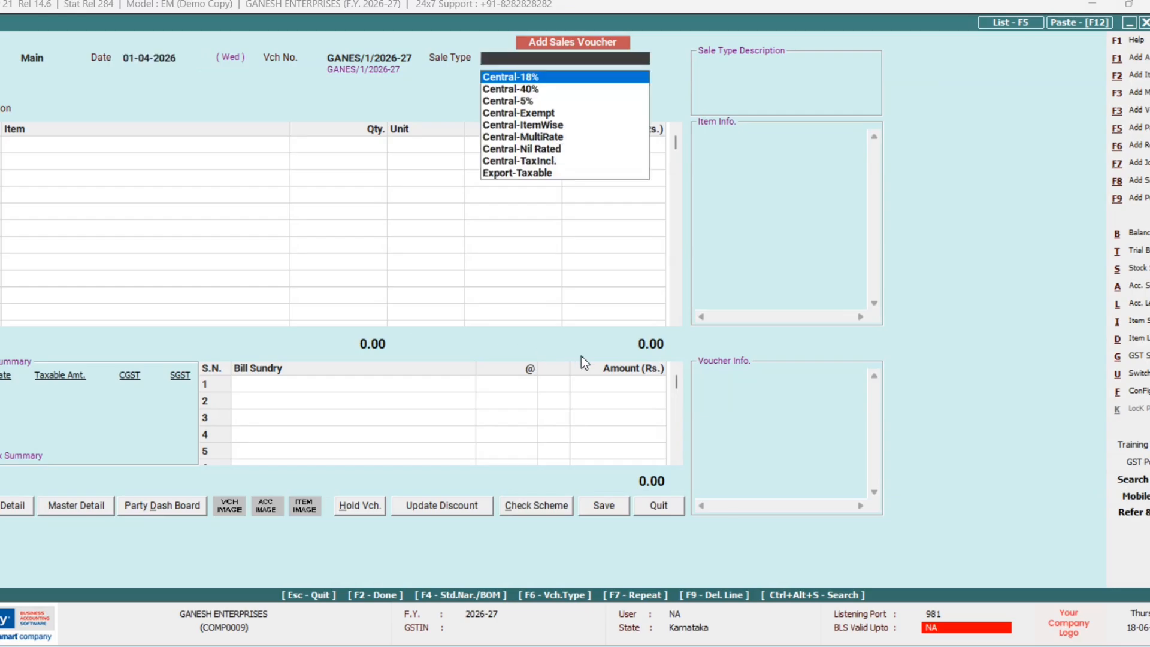
pyautogui.press('Down')
pyautogui.press('Down')
pyautogui.press('Down')
pyautogui.press('Down')
pyautogui.press('Down')
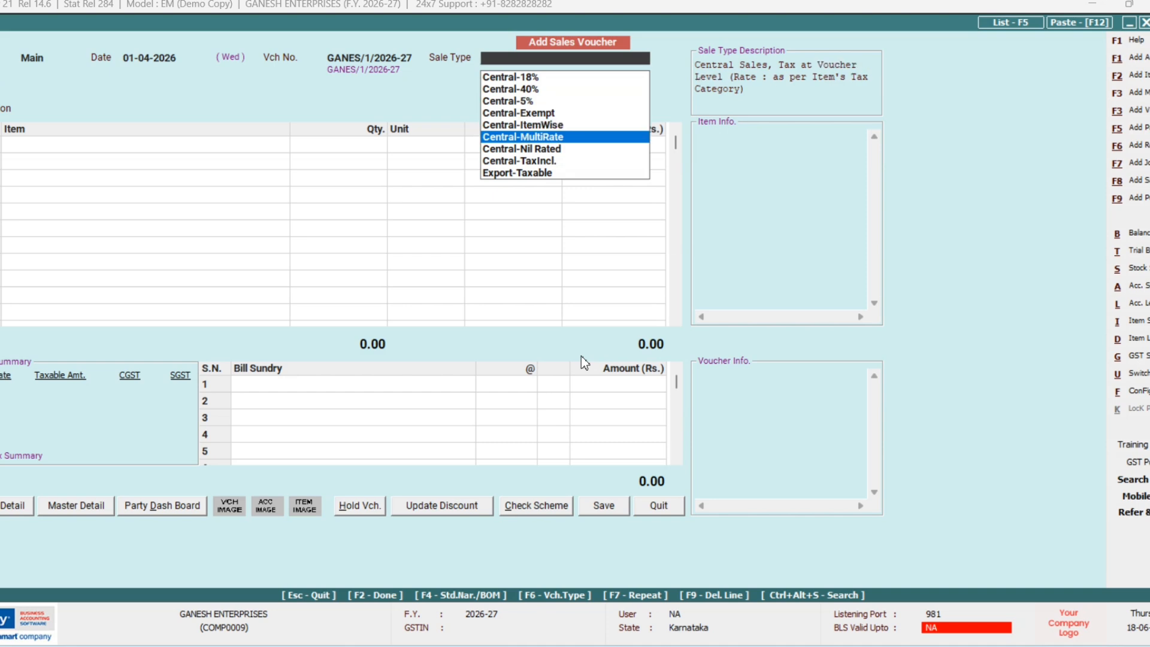
pyautogui.press('Down')
pyautogui.press('Return')
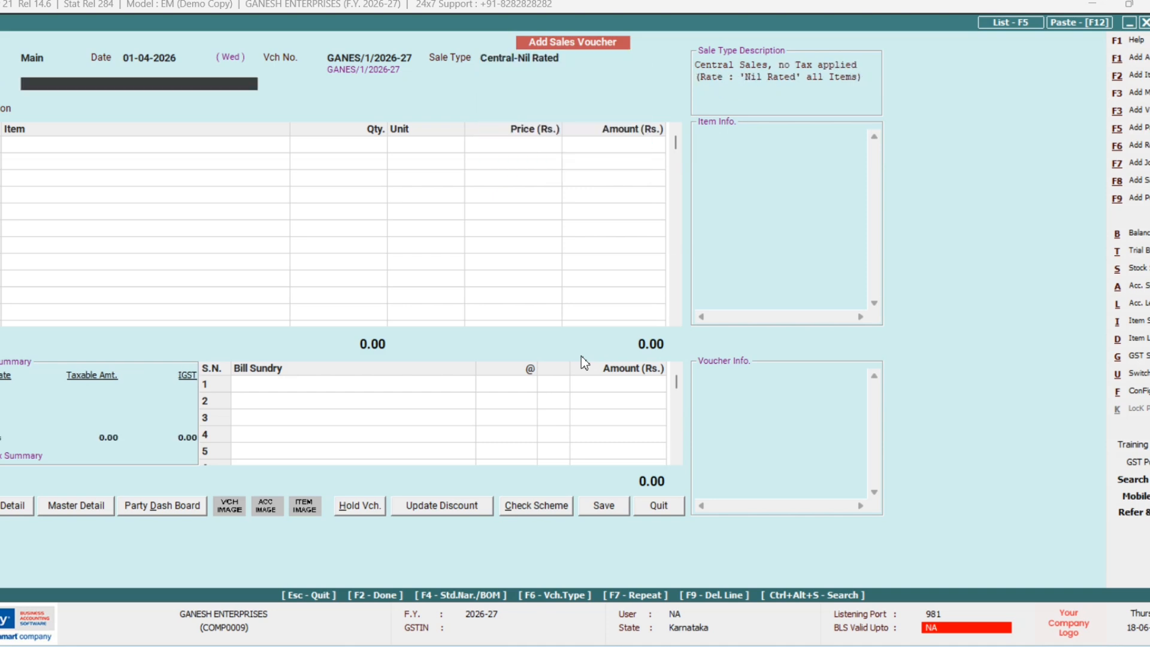
pyautogui.press('F3')
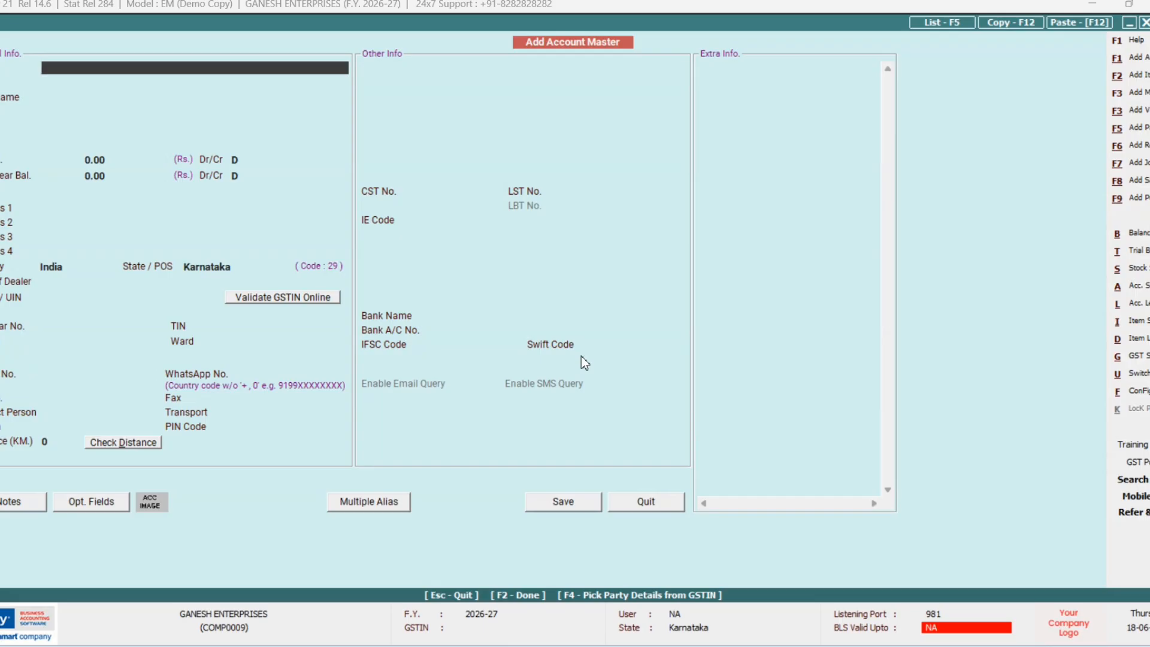
# Step: Create and save AMAR ENTERPRISES as an unregistered account under Sundry Debtors
pyautogui.write('AMAR ENTERPRISES')
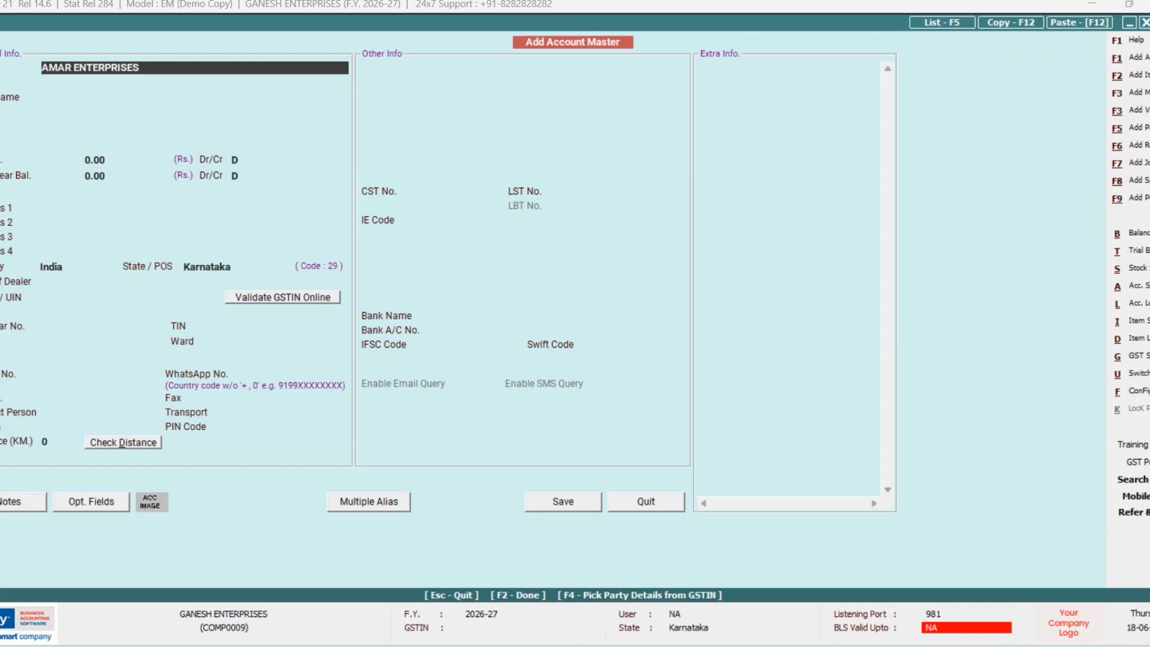
pyautogui.press('Return')
pyautogui.press('Return')
pyautogui.write('S')
pyautogui.press('Down')
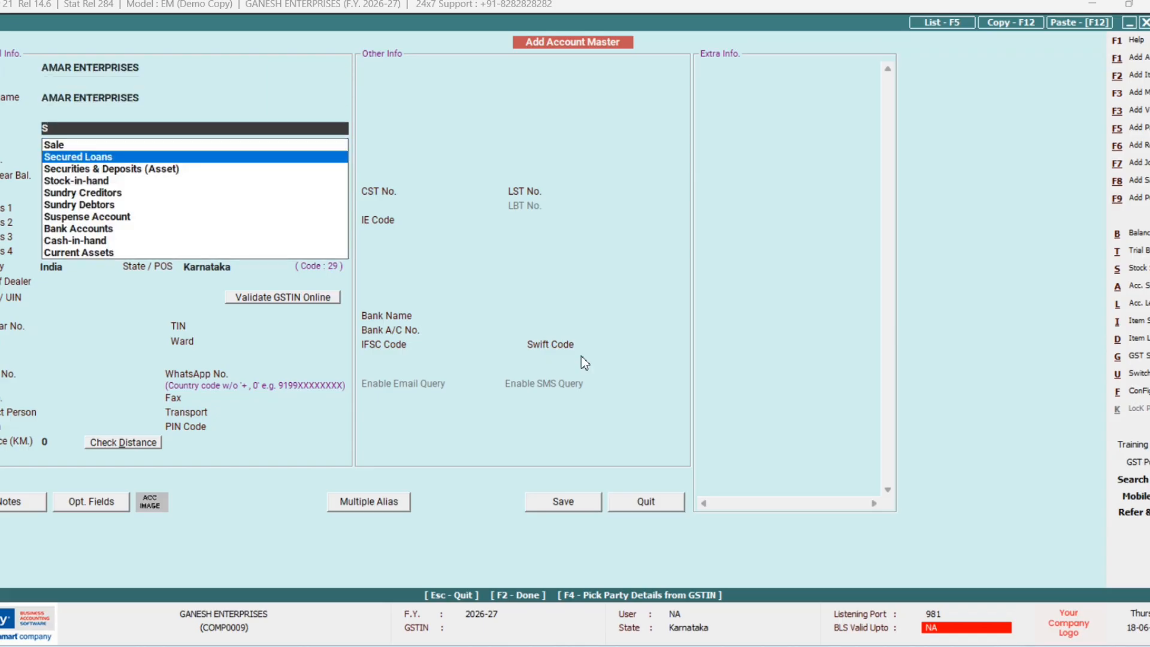
pyautogui.press('Down')
pyautogui.press('Down')
pyautogui.press('Down')
pyautogui.press('Down')
pyautogui.press('Return')
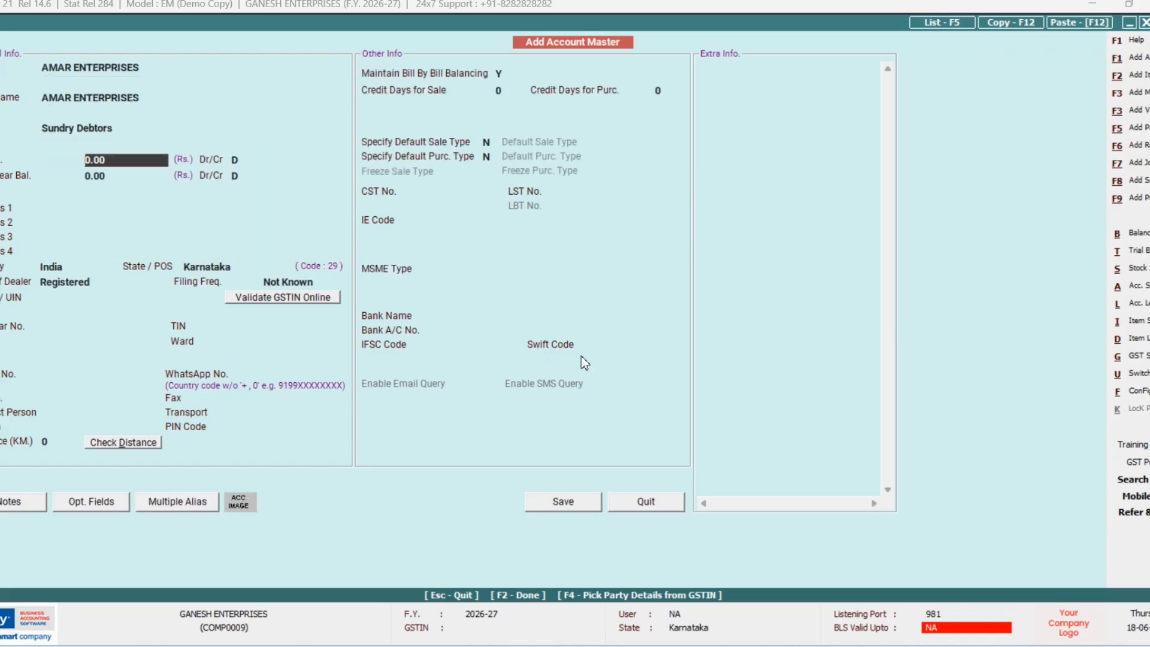
pyautogui.press('F2')
pyautogui.press('F2')
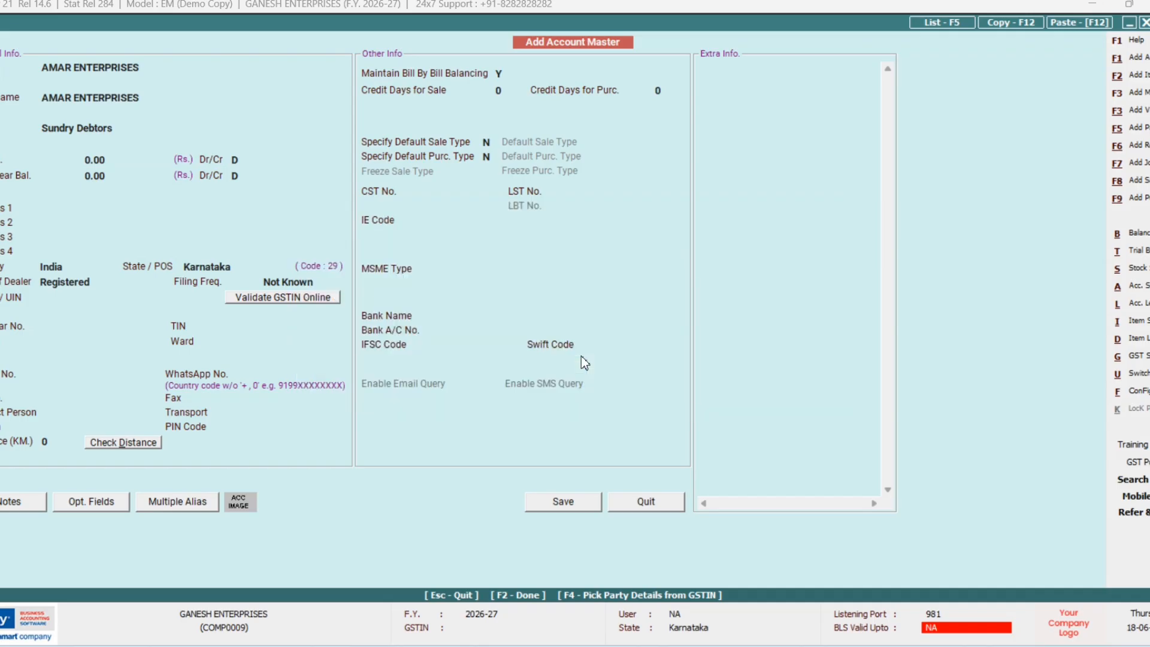
pyautogui.press('Left')
pyautogui.press('Return')
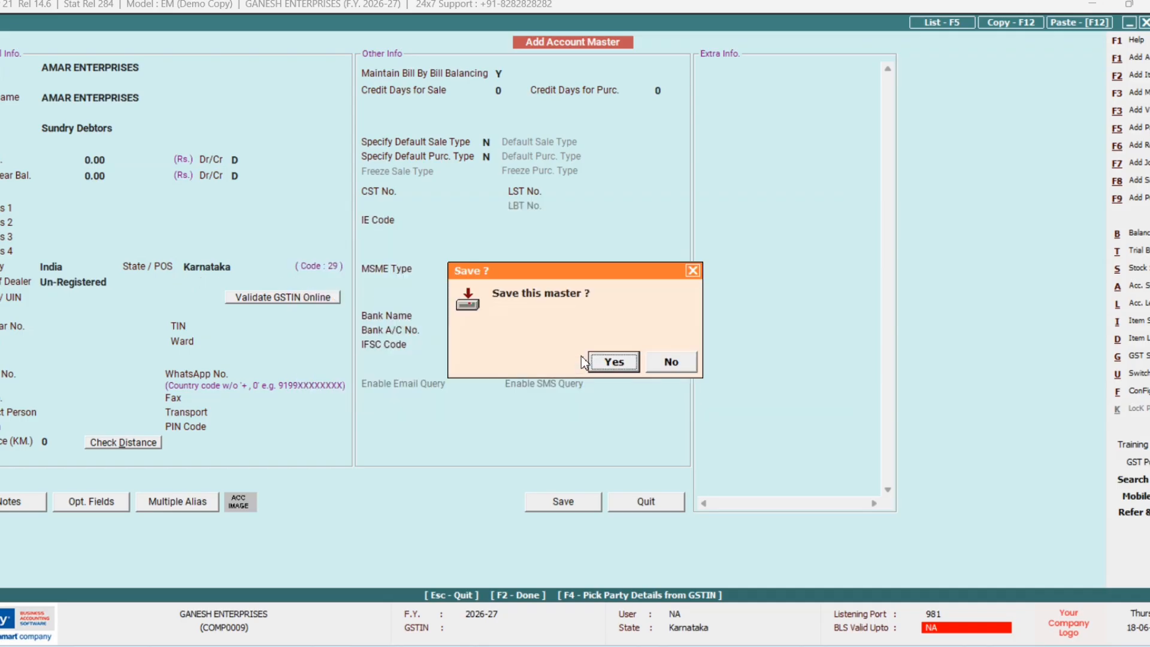
pyautogui.press('Return')
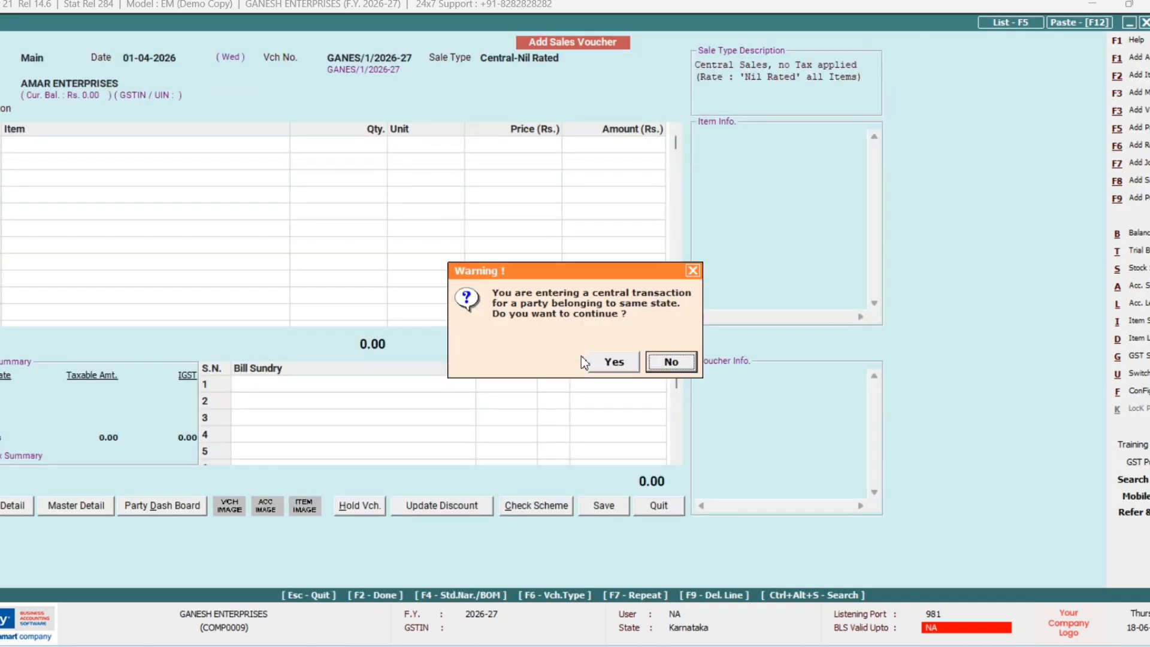
# Step: Add GOODS worth 15,000 to the sales voucher, accepting the central transaction warnings
pyautogui.press('Left')
pyautogui.press('Return')
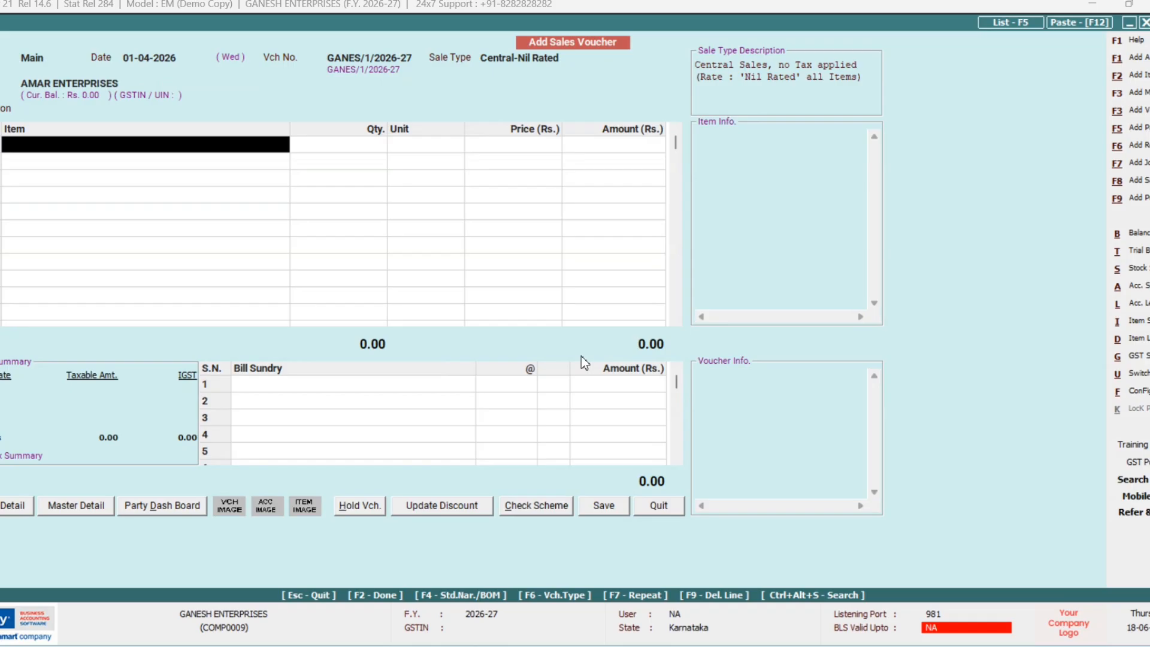
pyautogui.press('Return')
pyautogui.press('Return')
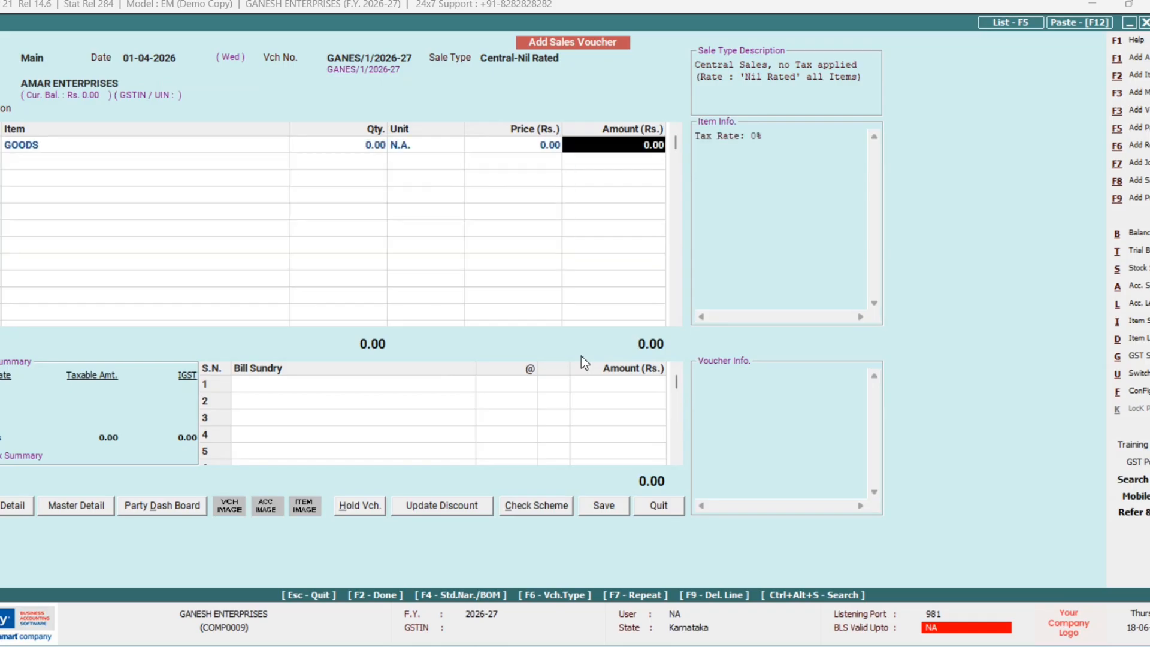
pyautogui.write('15000')
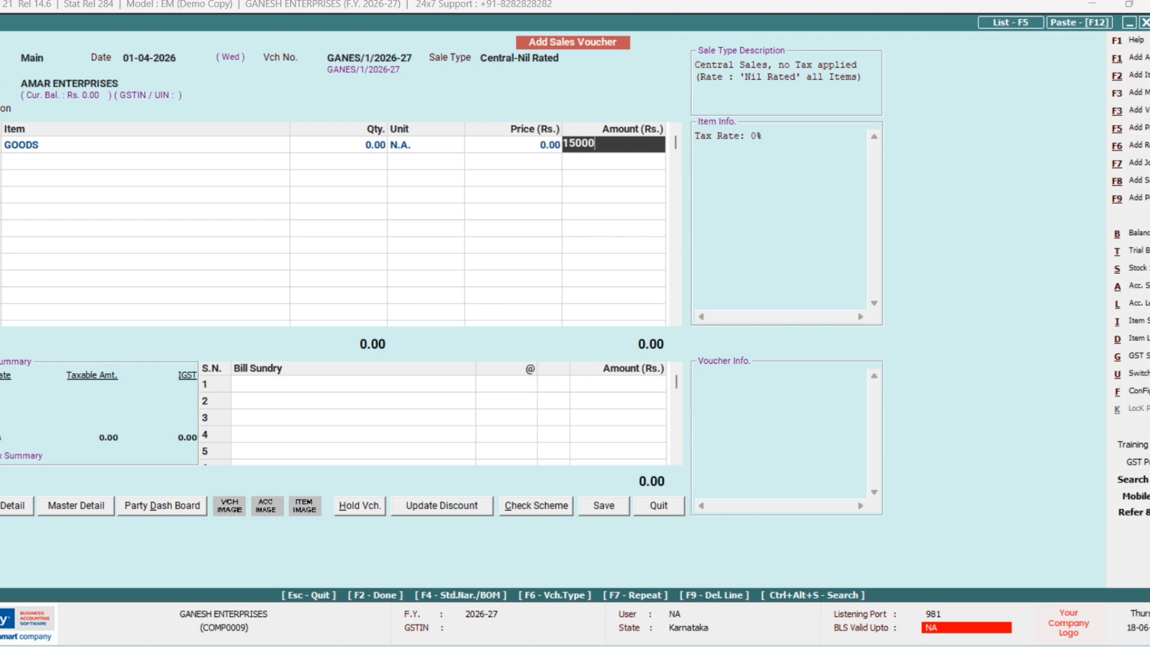
pyautogui.press('Return')
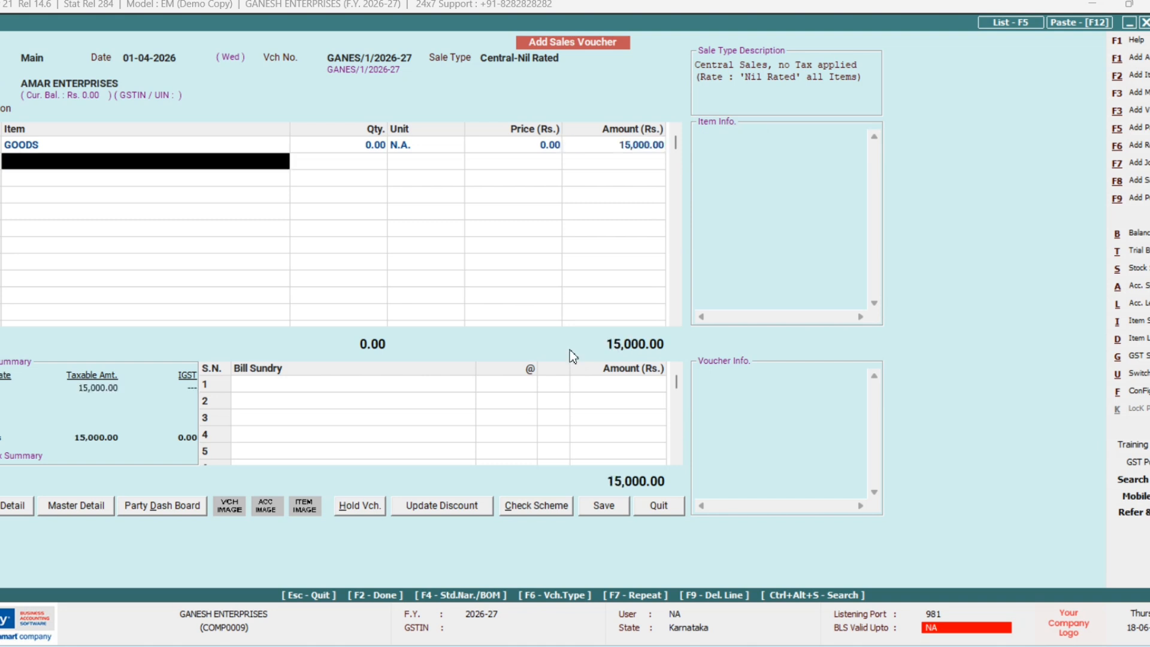
pyautogui.press('Return')
pyautogui.press('Return')
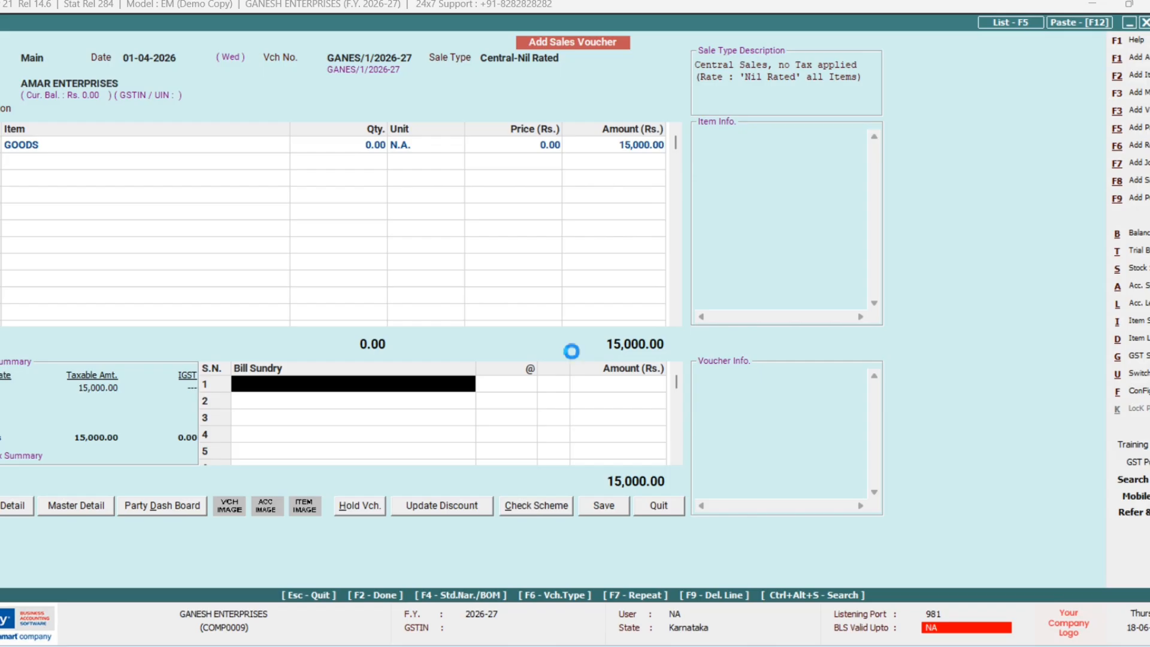
pyautogui.press('Left')
pyautogui.press('Return')
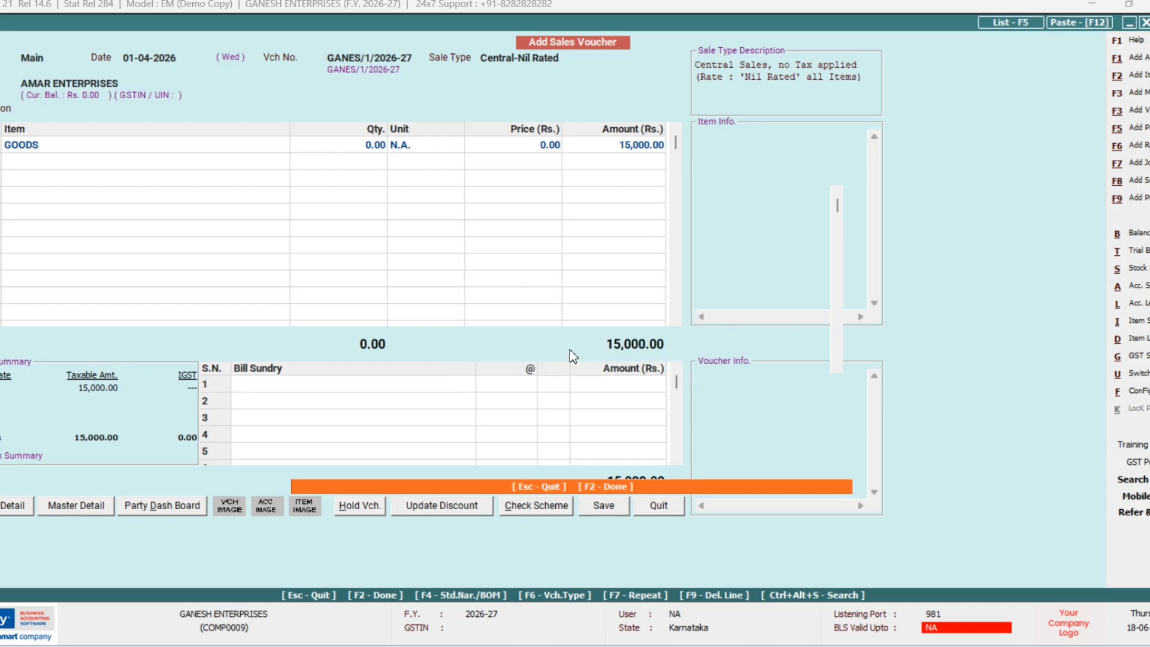
pyautogui.press('Return')
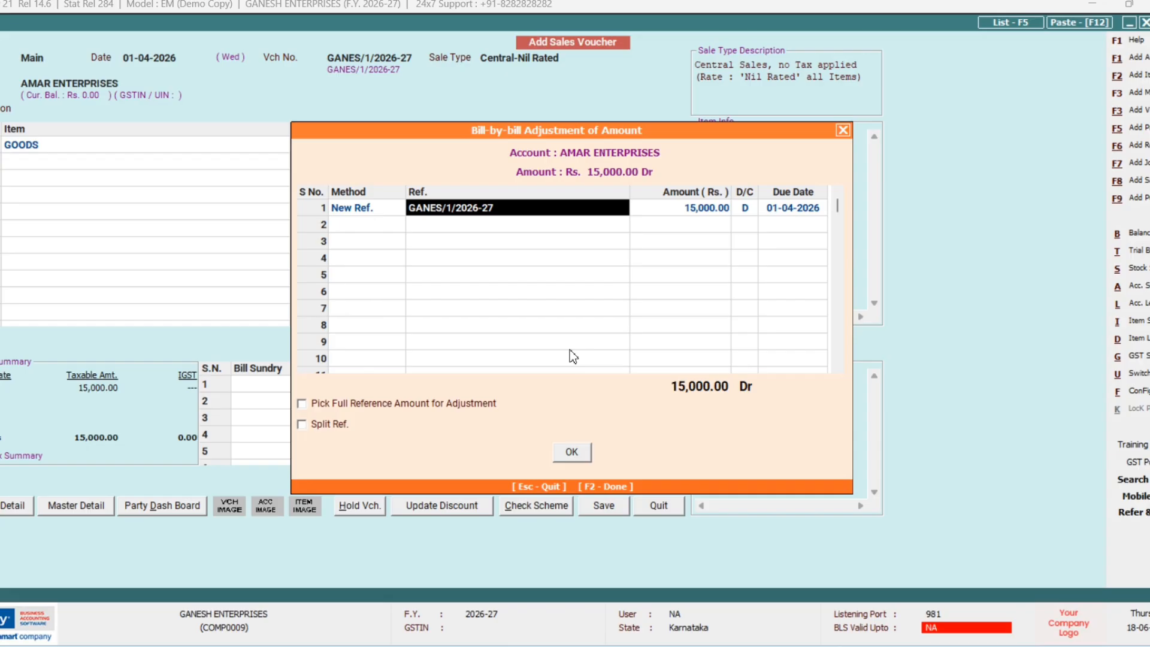
# Step: Set bill reference 201, save the voucher, and close the invoice printing screen
pyautogui.write('201')
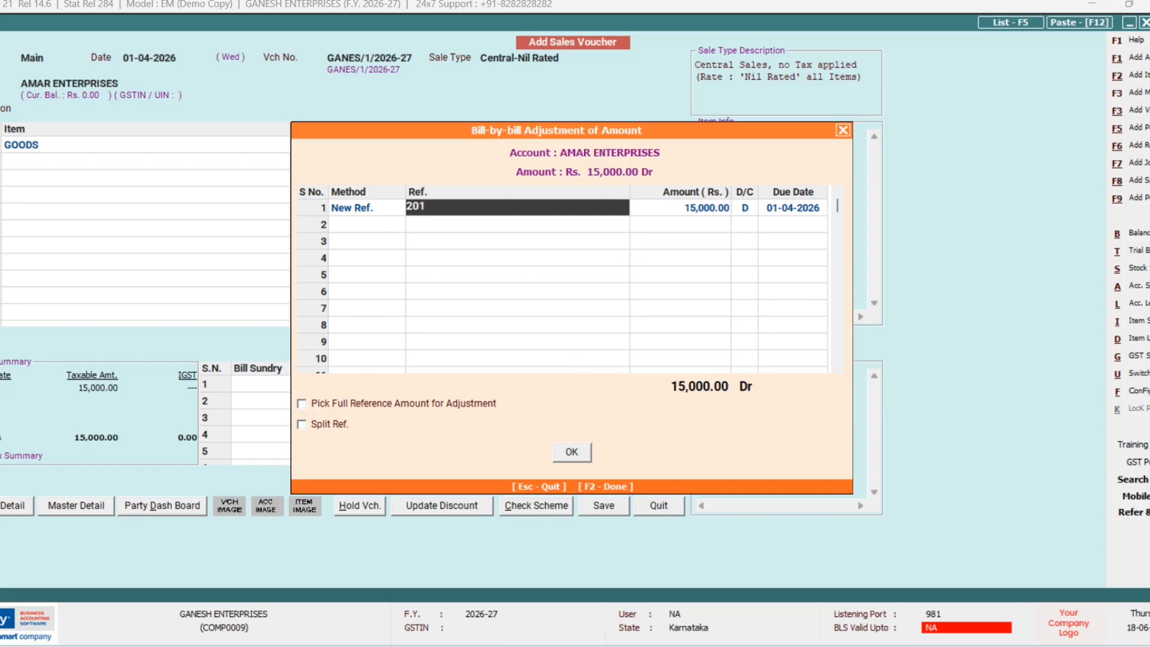
pyautogui.press('Return')
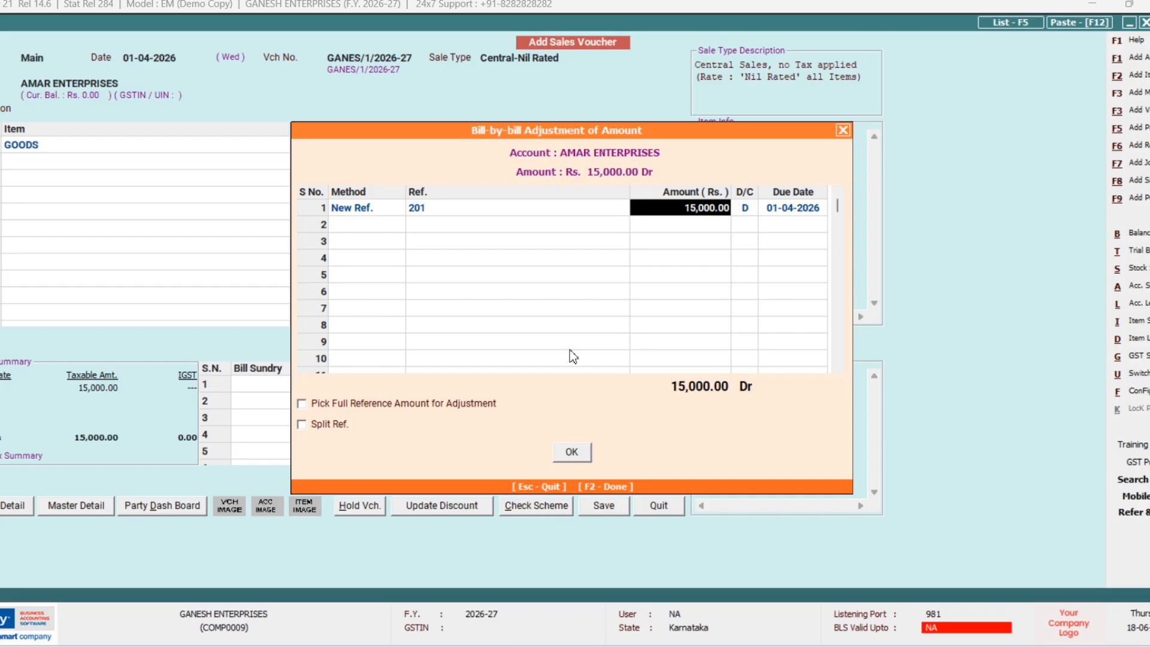
pyautogui.press('F2')
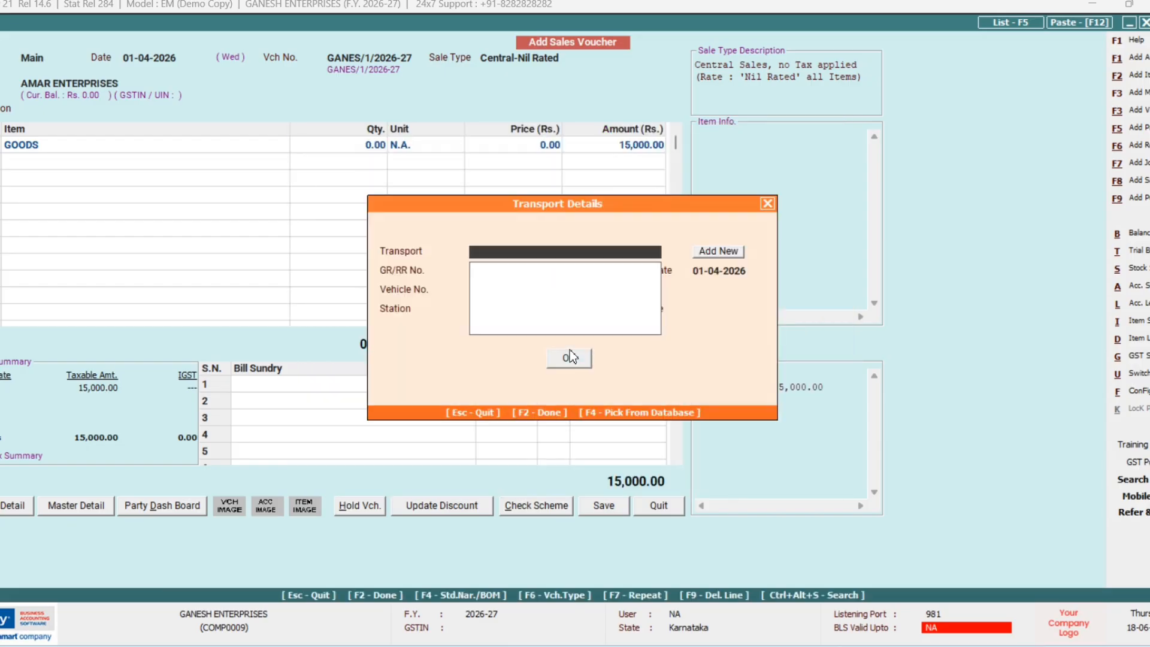
pyautogui.click(568, 358)
pyautogui.press('Return')
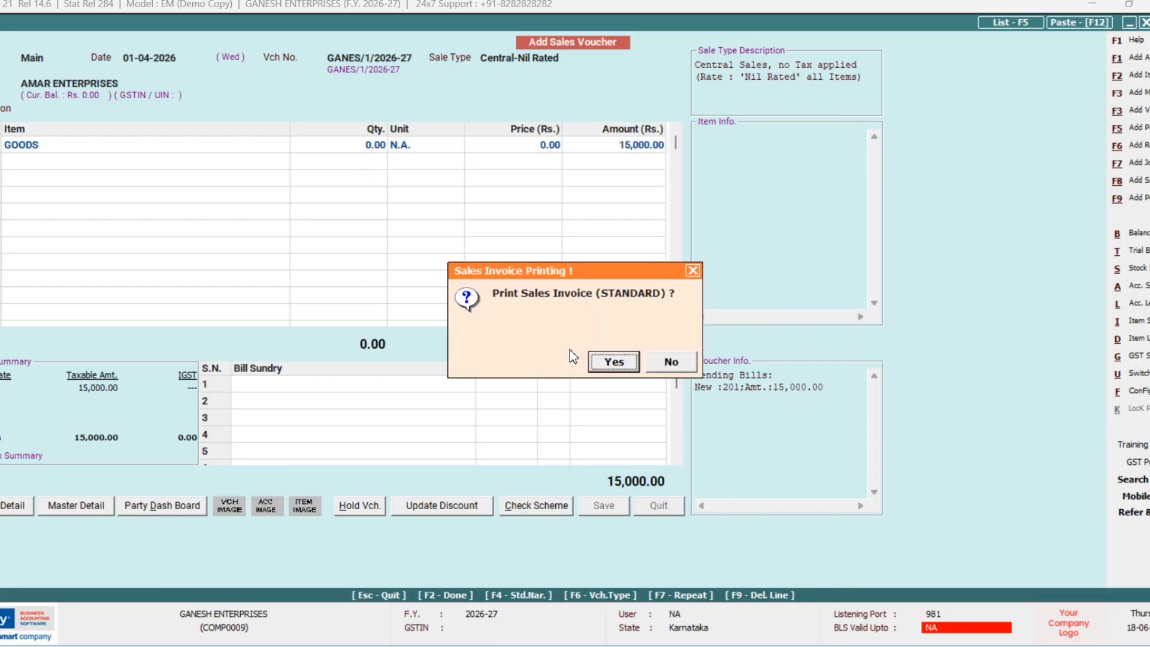
pyautogui.press('Return')
pyautogui.press('Return')
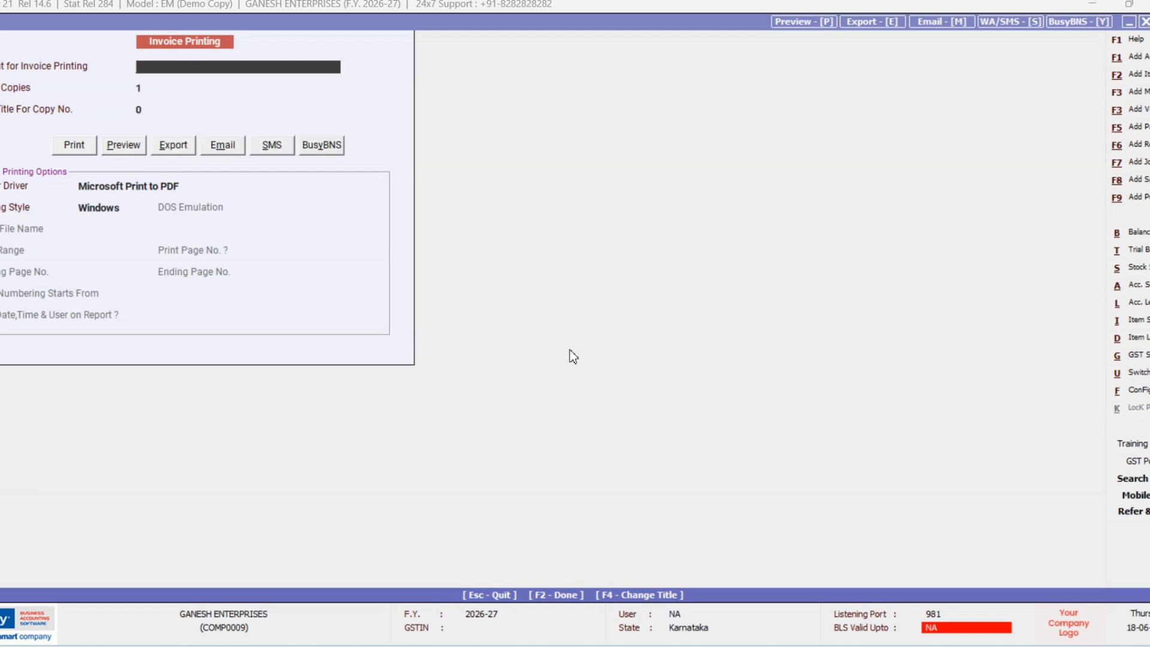
pyautogui.press('Escape')
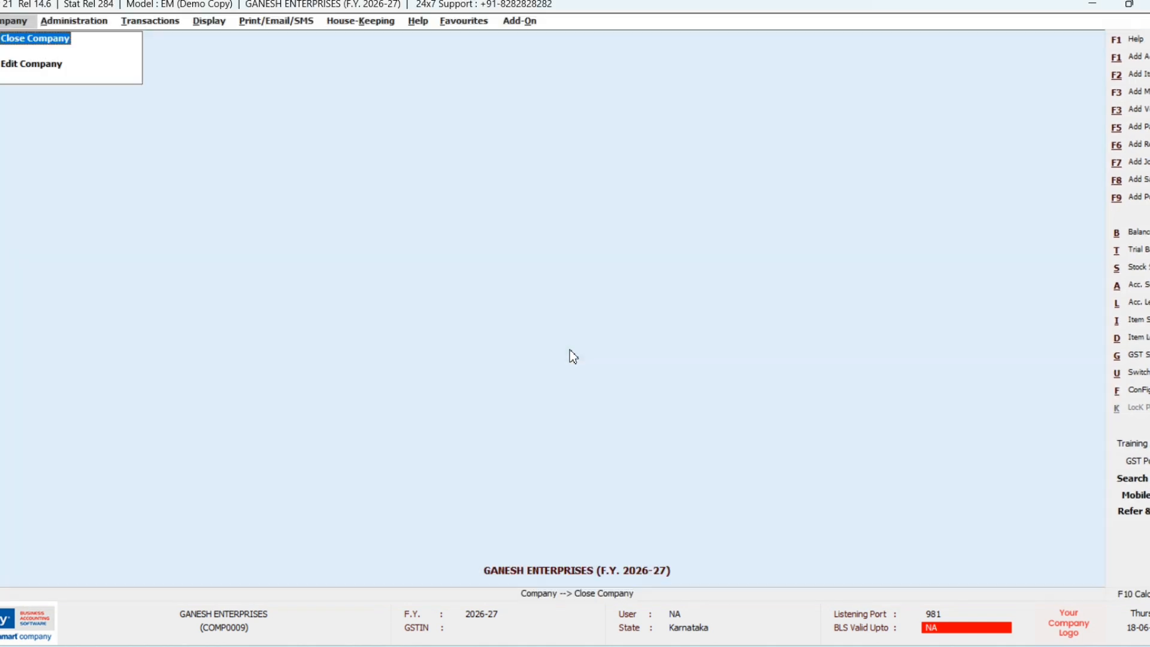
# Step: Start another sales voucher, keeping the date and Central-Nil Rated sale type
pyautogui.press('F8')
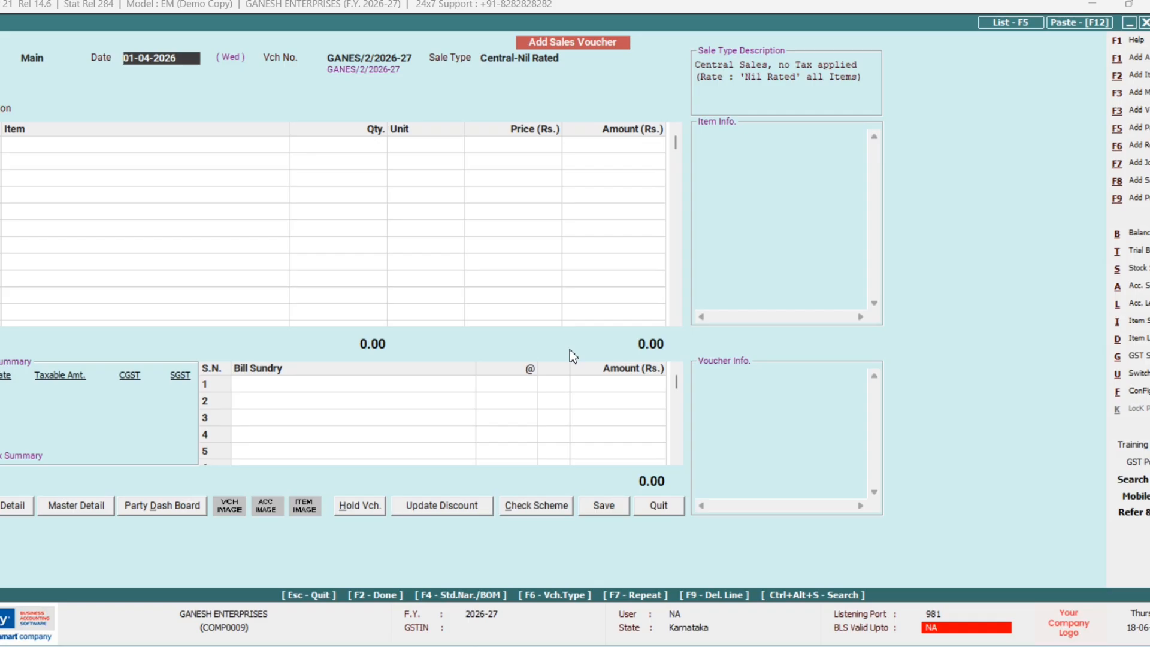
pyautogui.press('Return')
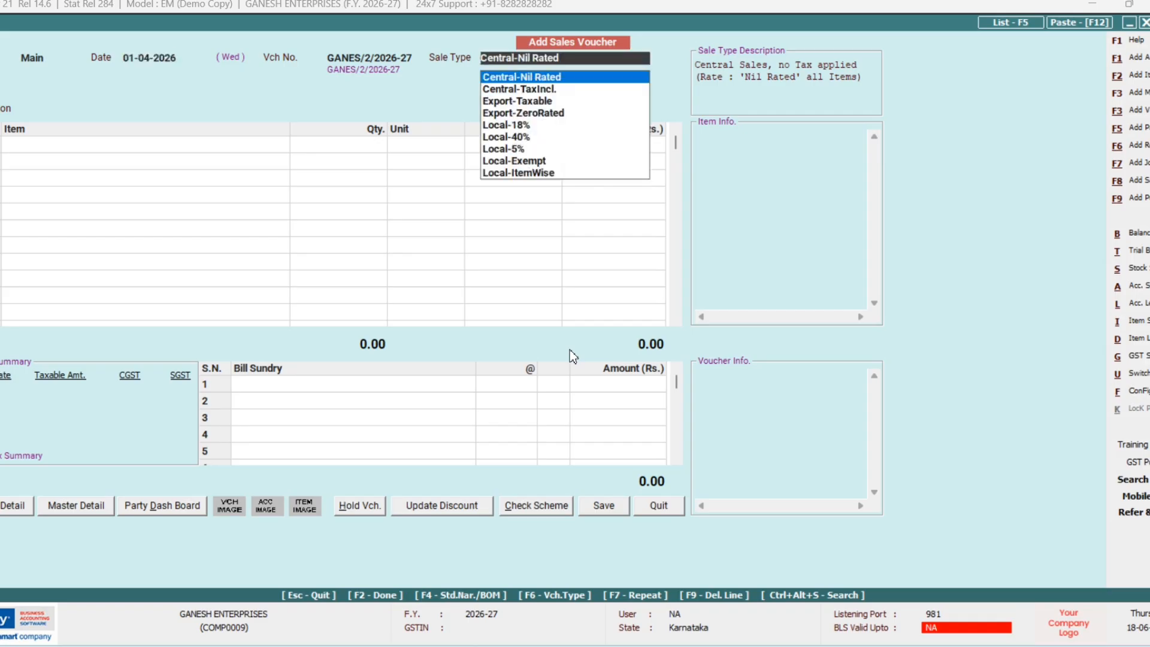
pyautogui.press('Return')
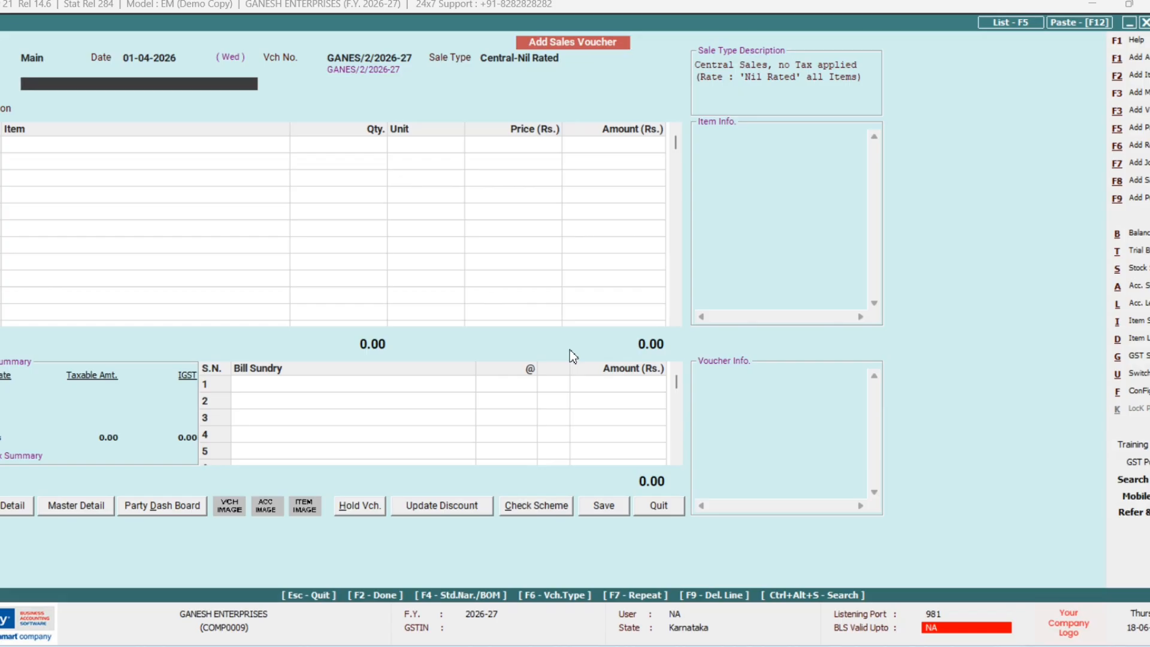
# Step: Create and save RAJA TRADERS as an unregistered Sundry Debtors account for the party
pyautogui.write('RAJA')
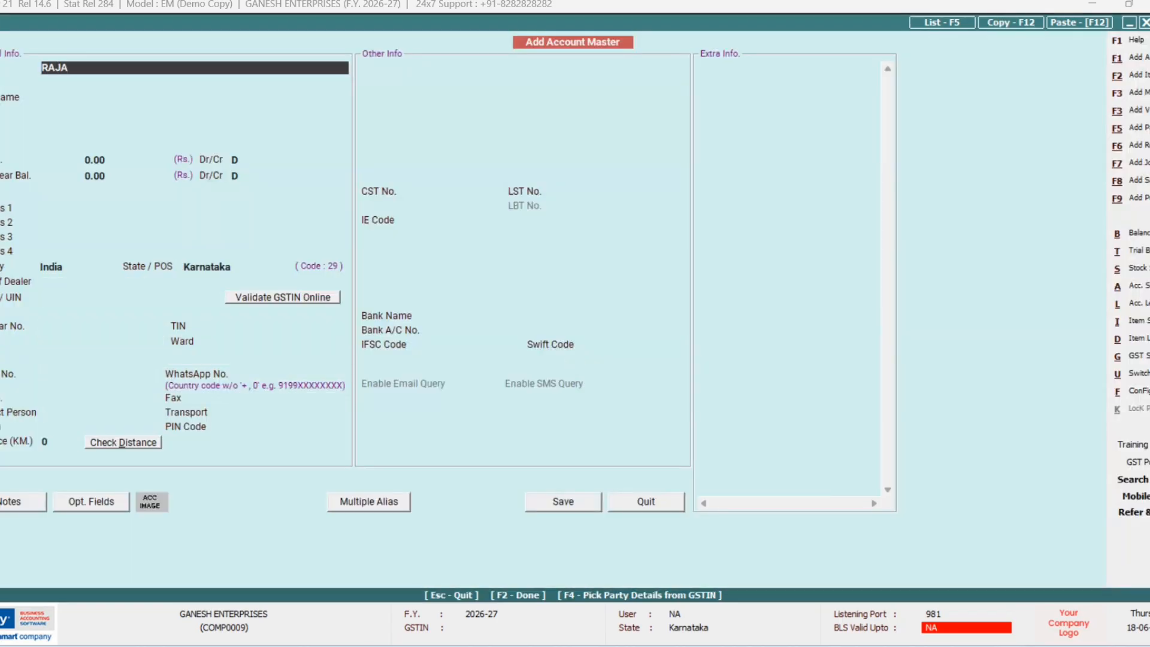
pyautogui.write(' TRADERS')
pyautogui.press('Return')
pyautogui.press('Return')
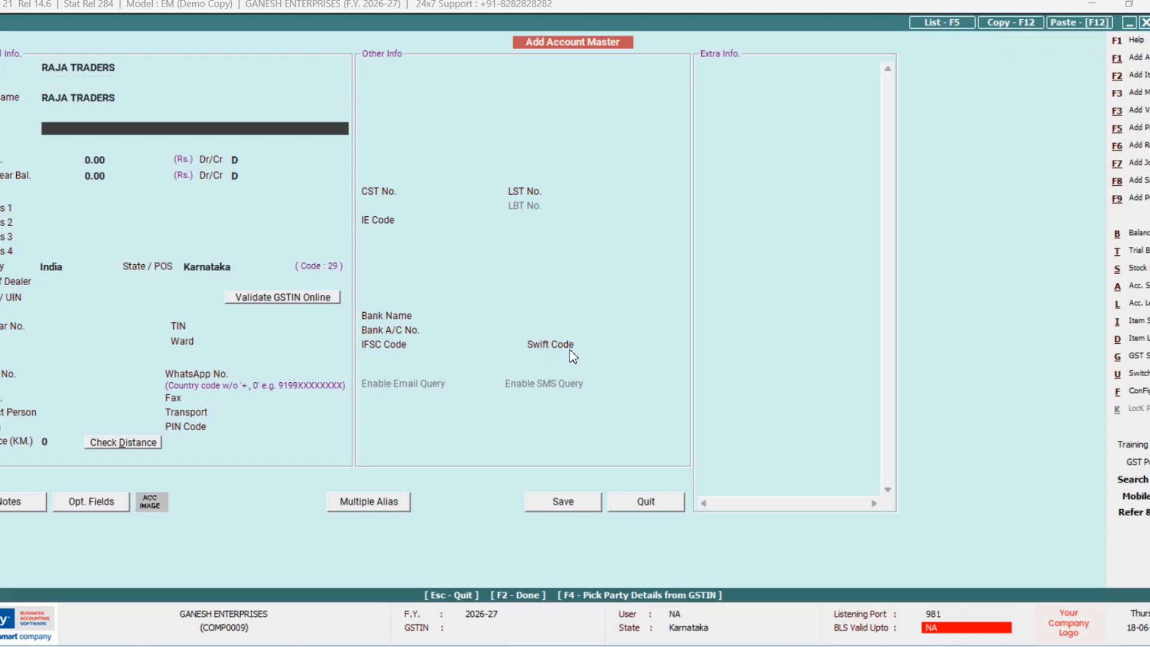
pyautogui.write('S')
pyautogui.press('Down')
pyautogui.press('Down')
pyautogui.press('Down')
pyautogui.press('Down')
pyautogui.press('Down')
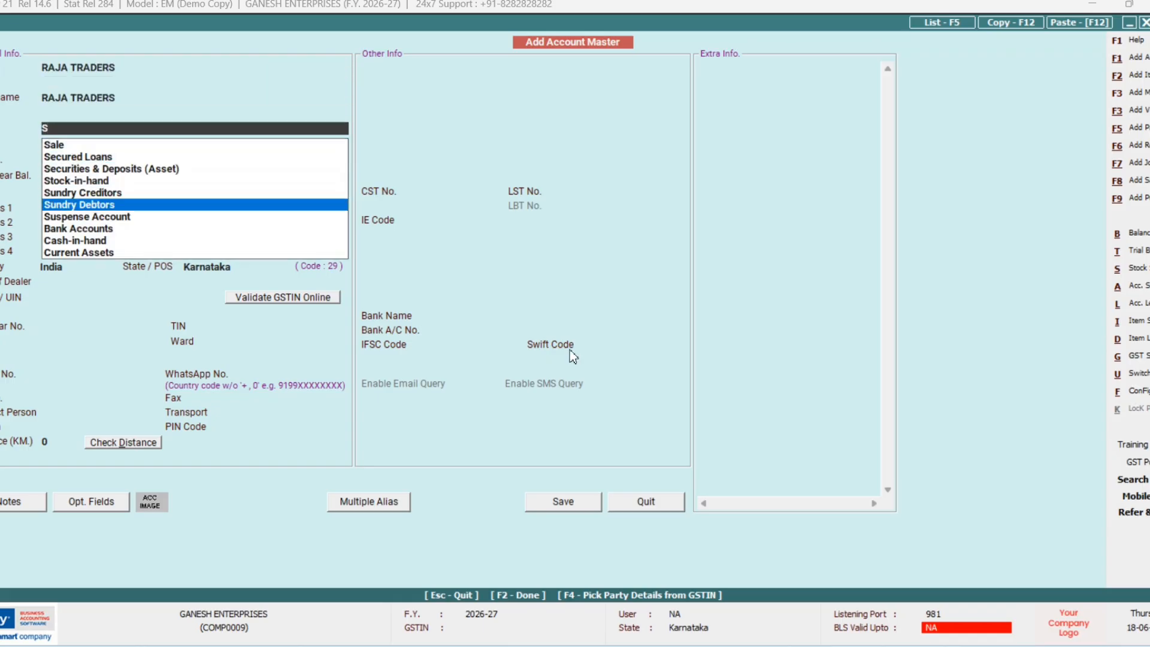
pyautogui.press('Return')
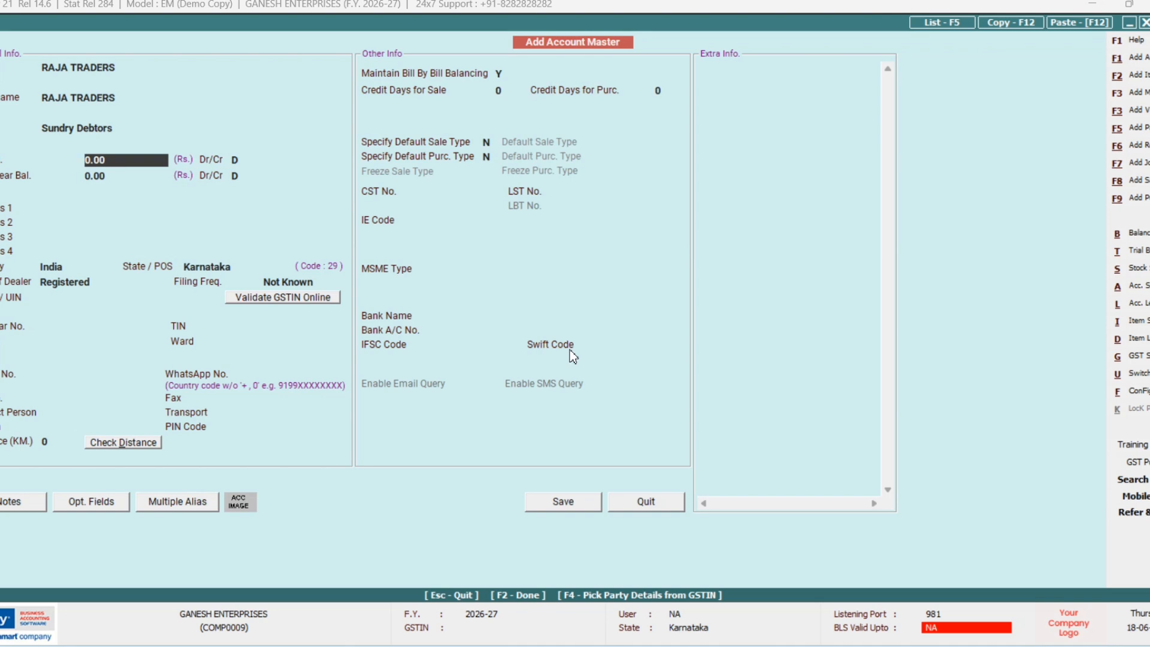
pyautogui.press('F2')
pyautogui.press('Return')
pyautogui.press('Left')
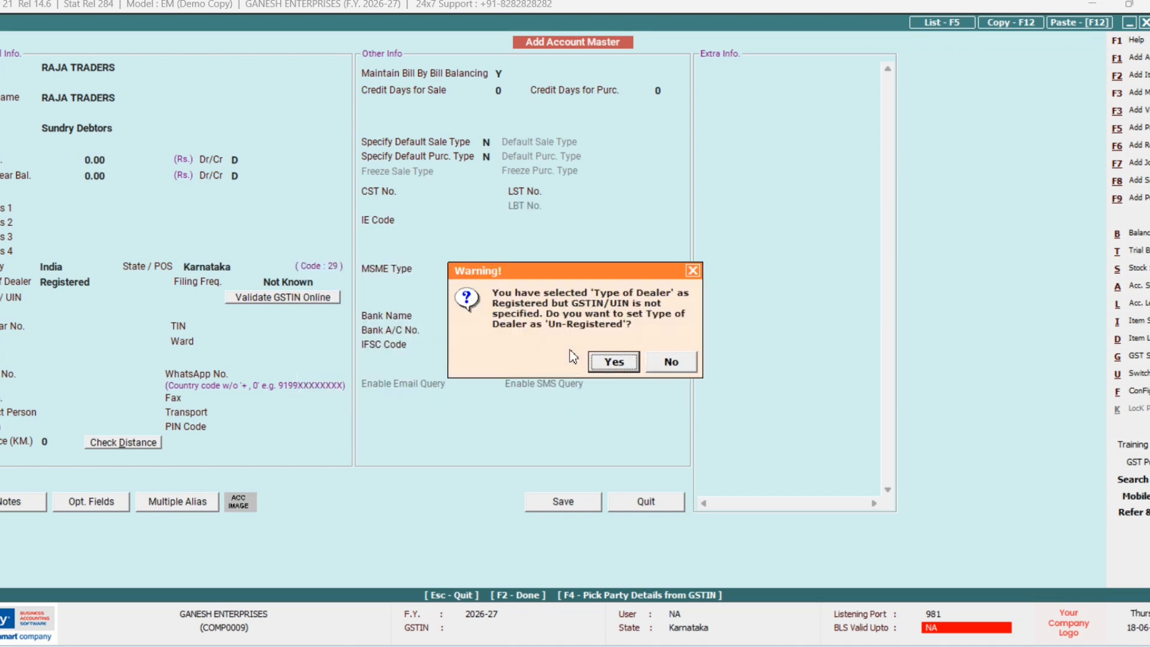
pyautogui.press('Return')
pyautogui.press('Return')
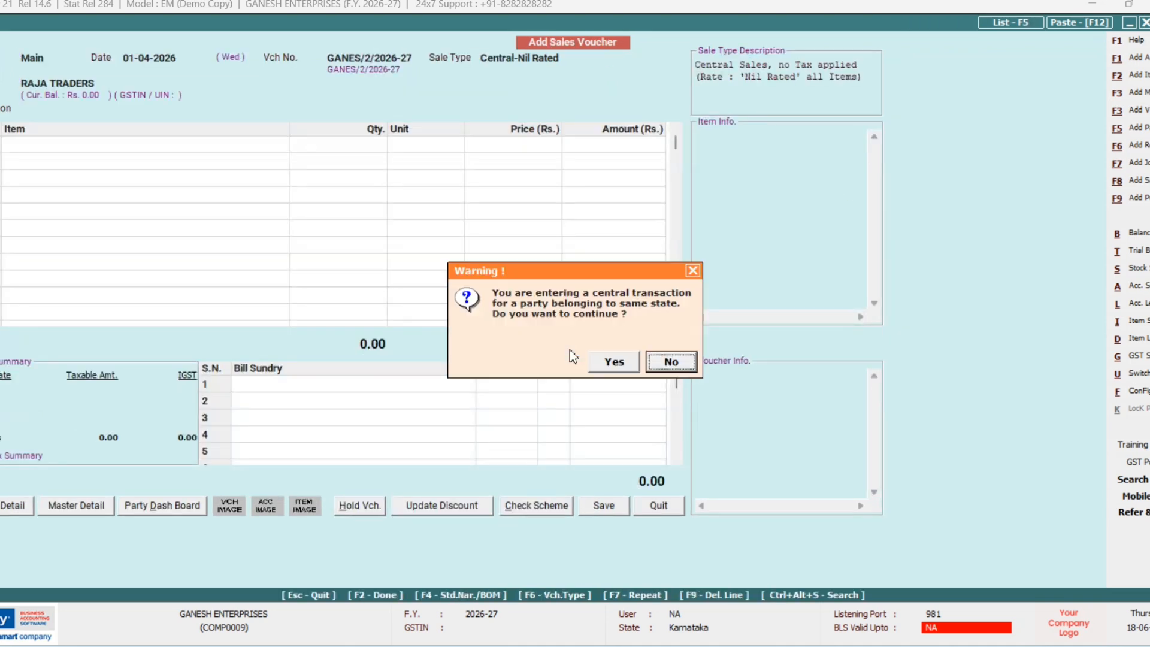
# Step: Add GOODS worth 18,000 to the RAJA TRADERS voucher, accepting the central transaction warnings
pyautogui.press('Left')
pyautogui.press('Return')
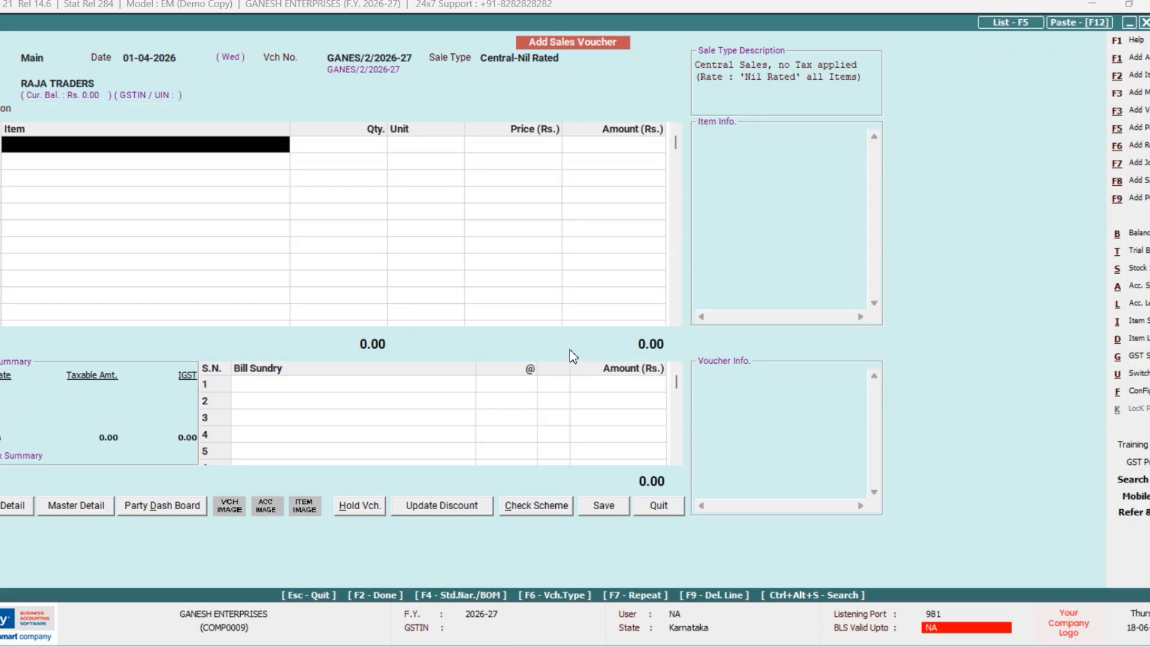
pyautogui.write('g')
pyautogui.press('Return')
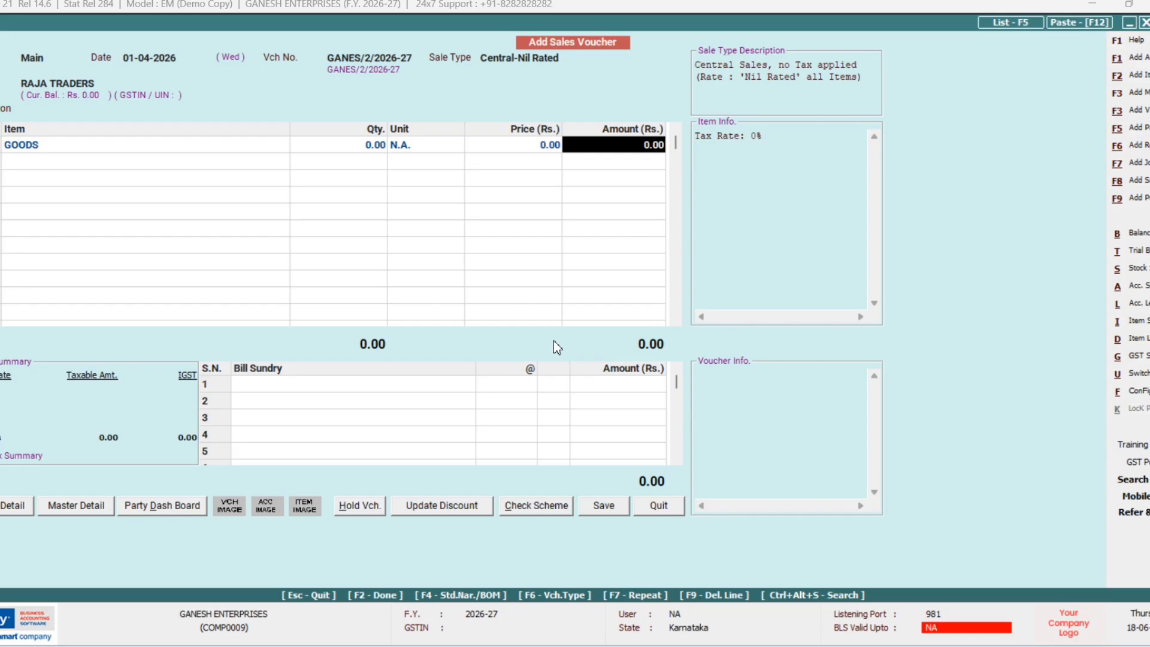
pyautogui.write('18000')
pyautogui.press('Return')
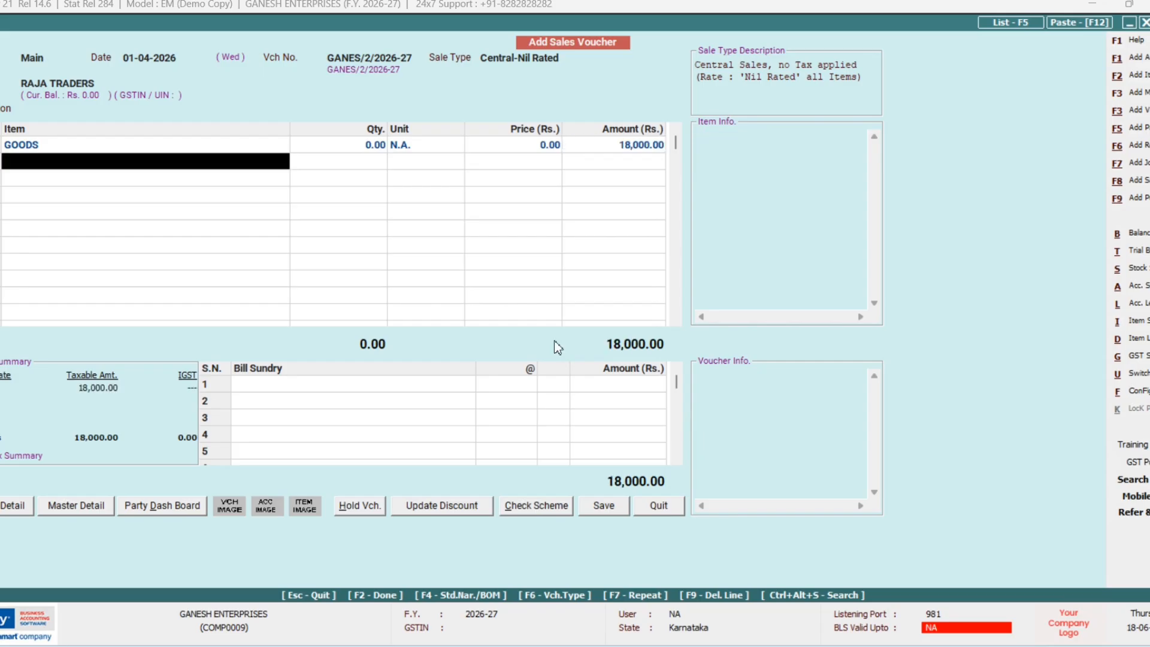
pyautogui.press('Return')
pyautogui.press('Return')
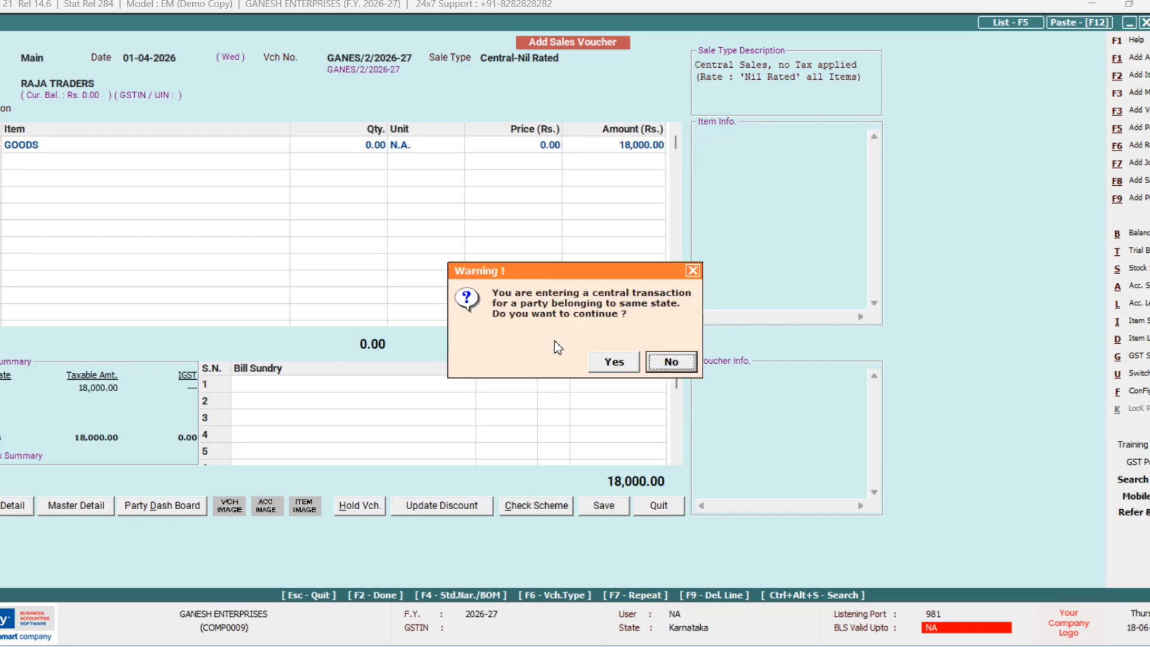
pyautogui.press('Left')
pyautogui.press('Return')
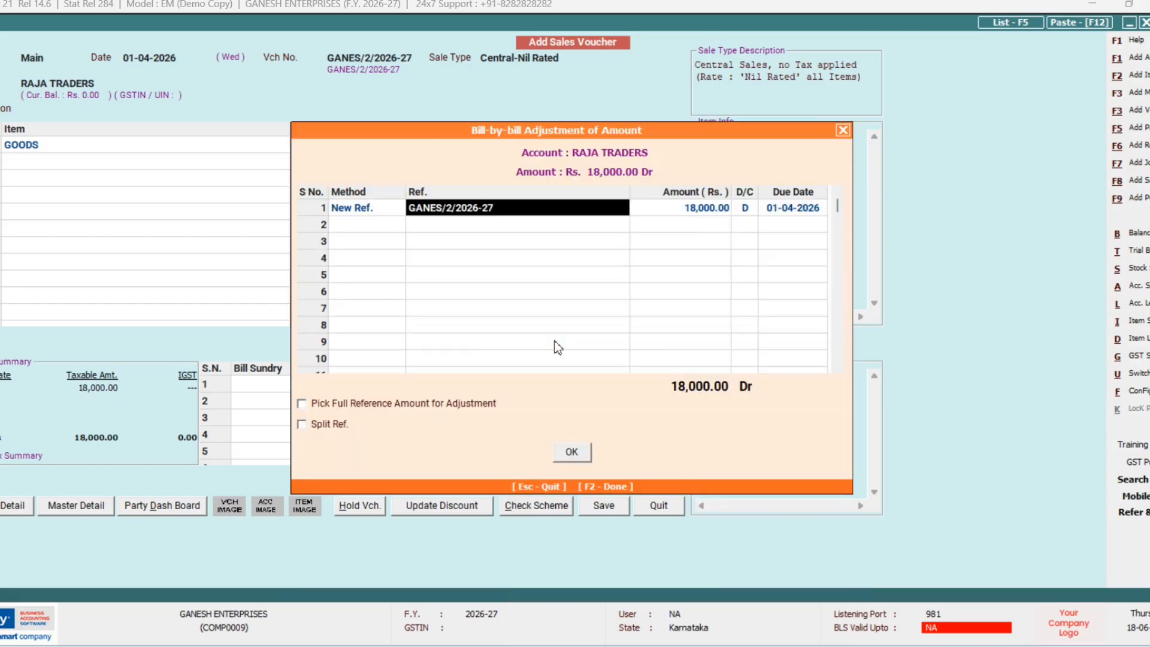
# Step: Set bill reference 202 and save the voucher without printing the invoice
pyautogui.write('202')
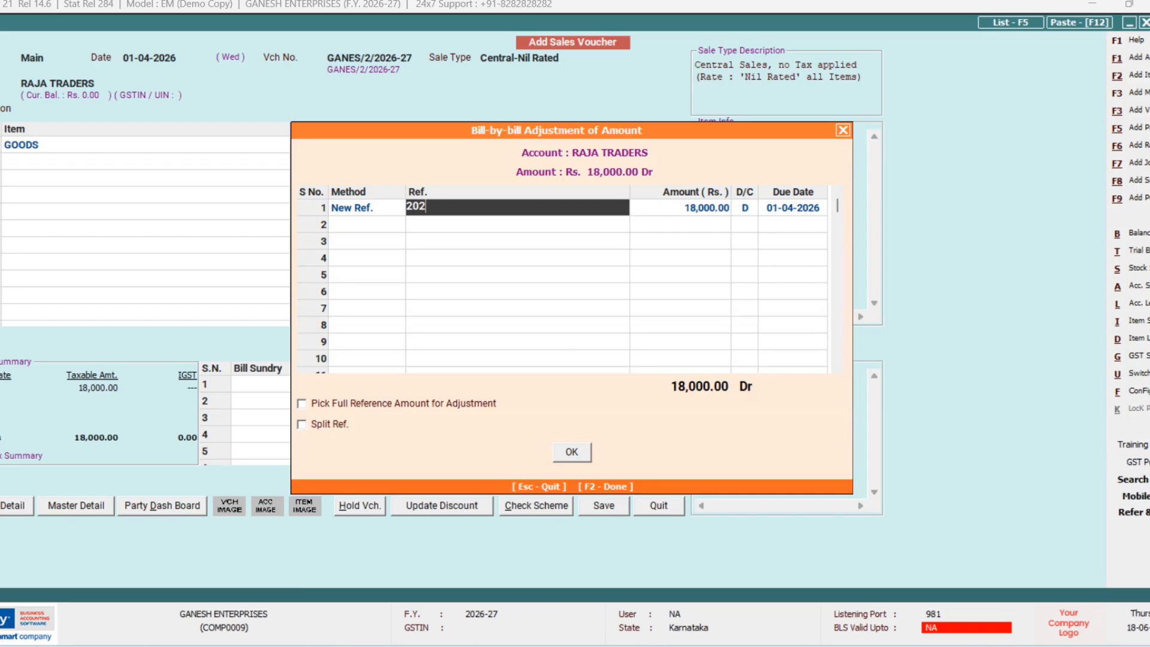
pyautogui.press('Return')
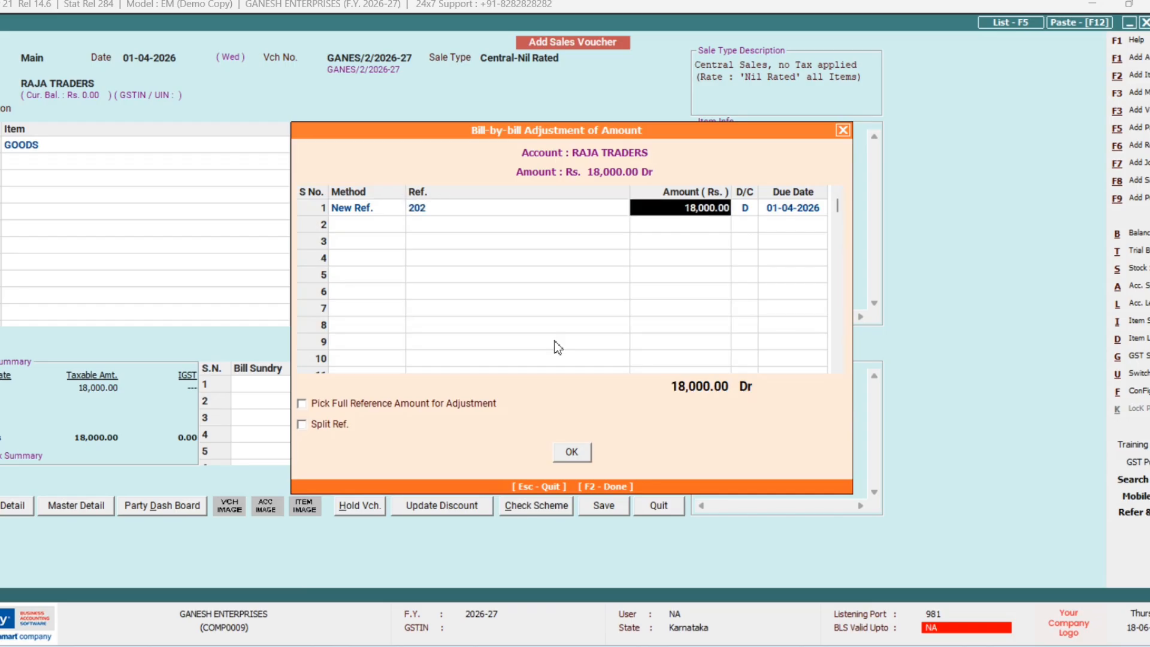
pyautogui.press('F2')
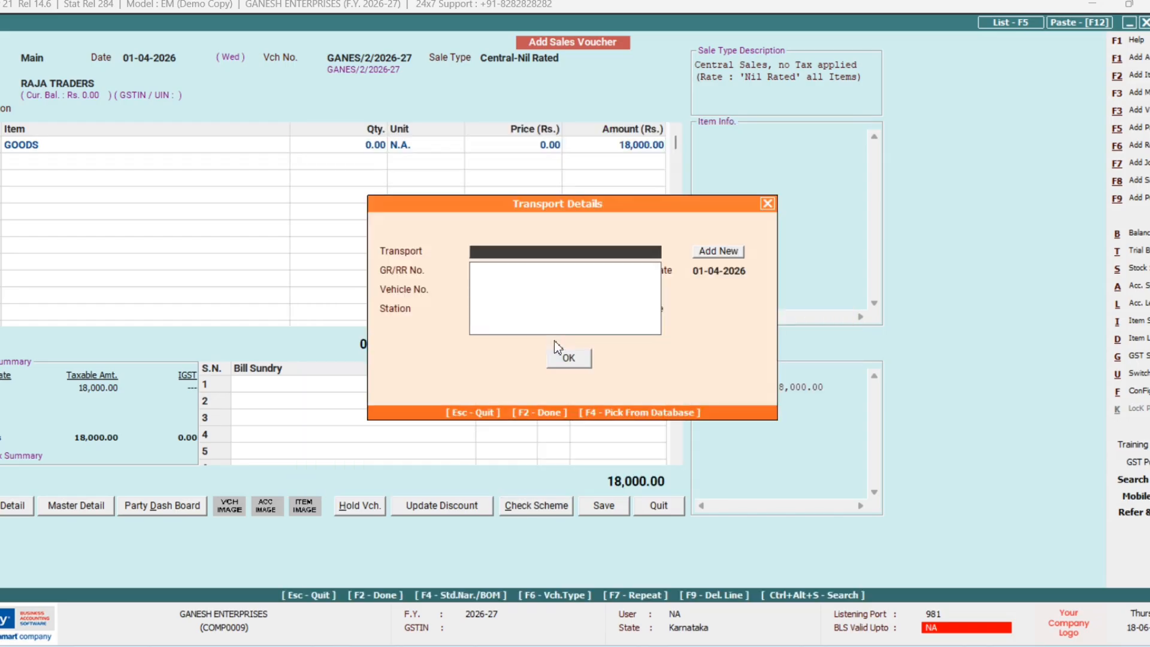
pyautogui.press('F2')
pyautogui.press('Return')
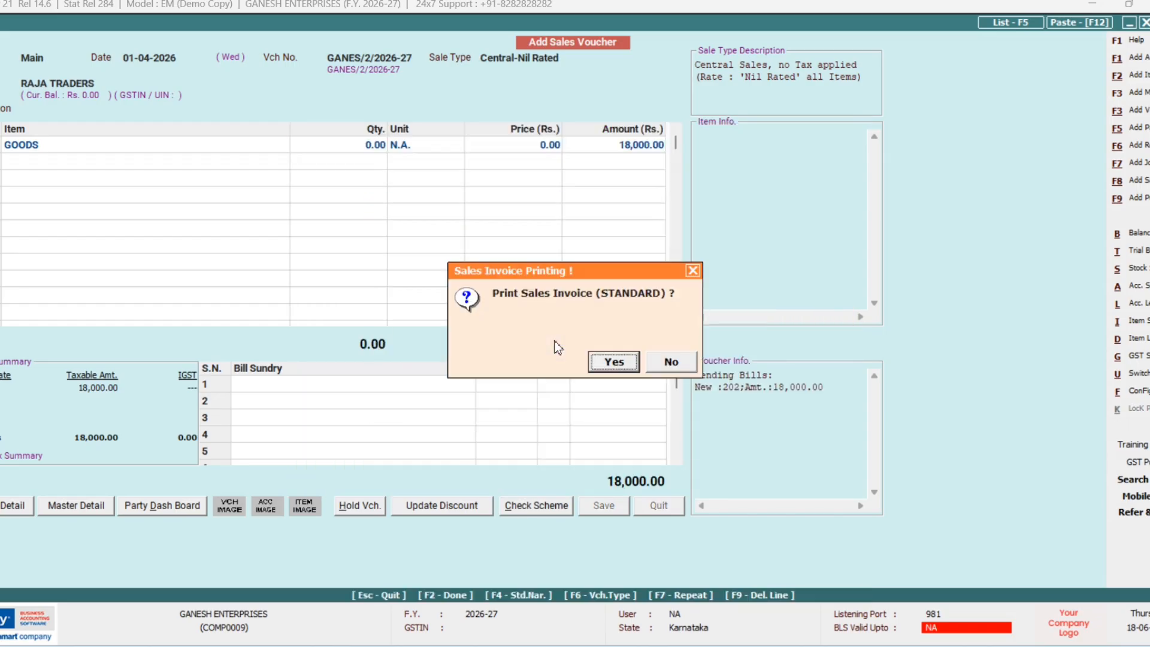
pyautogui.press('Right')
pyautogui.press('Return')
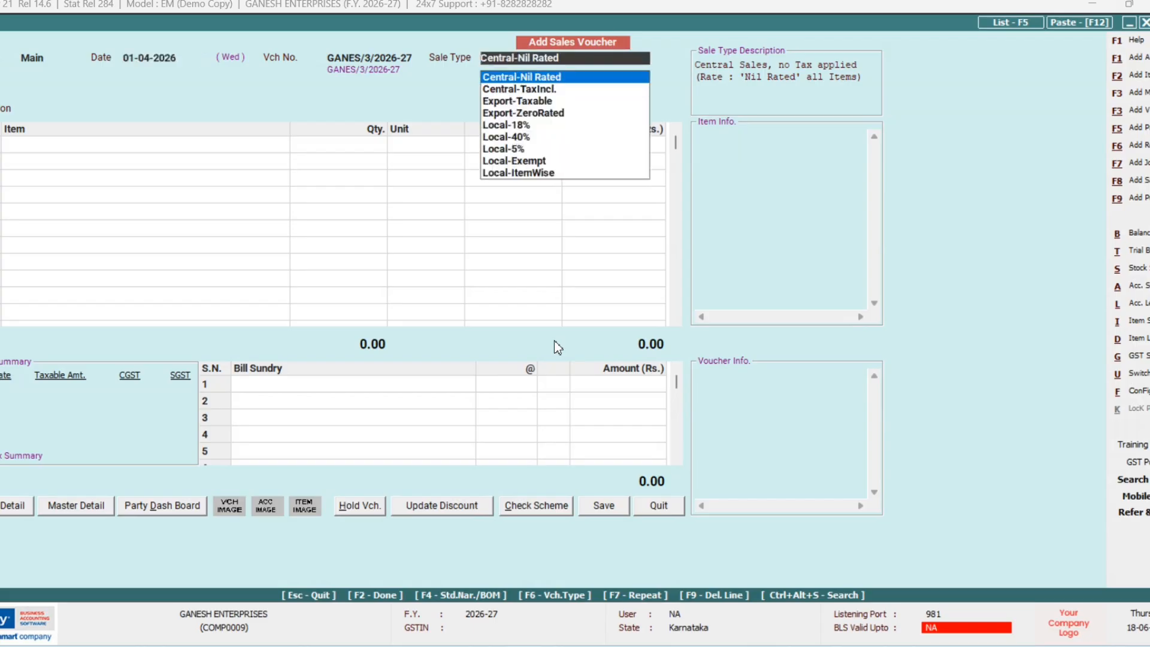
# Step: Keep Central-Nil Rated sale type and choose Cash as the voucher's party
pyautogui.press('Return')
pyautogui.write('C')
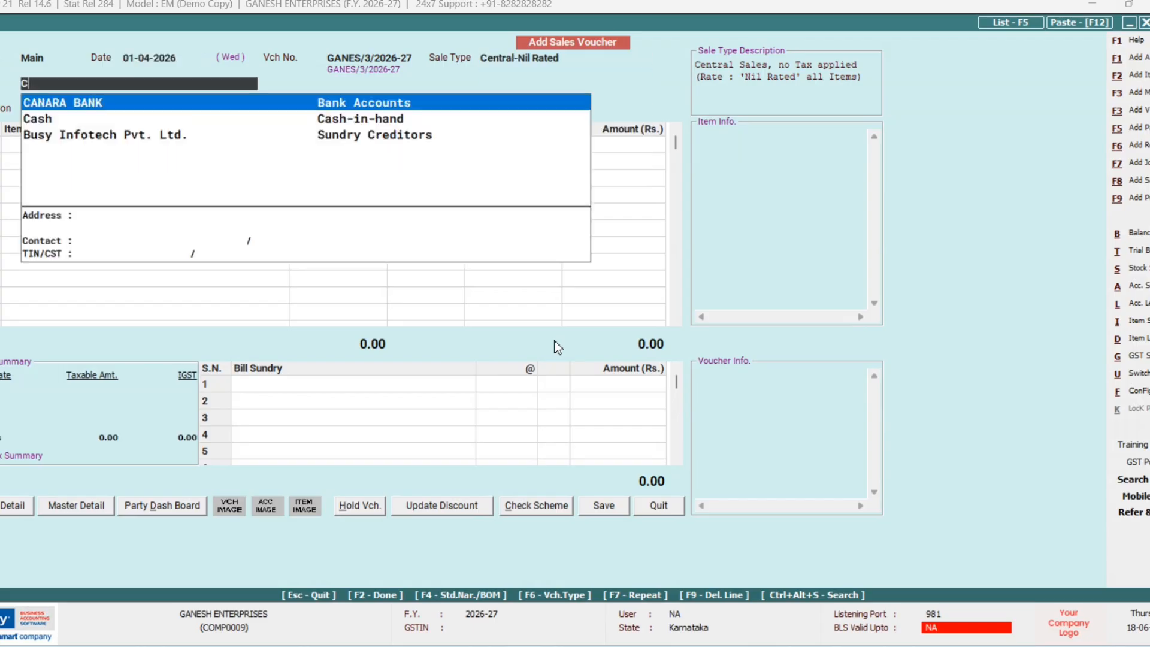
pyautogui.press('Down')
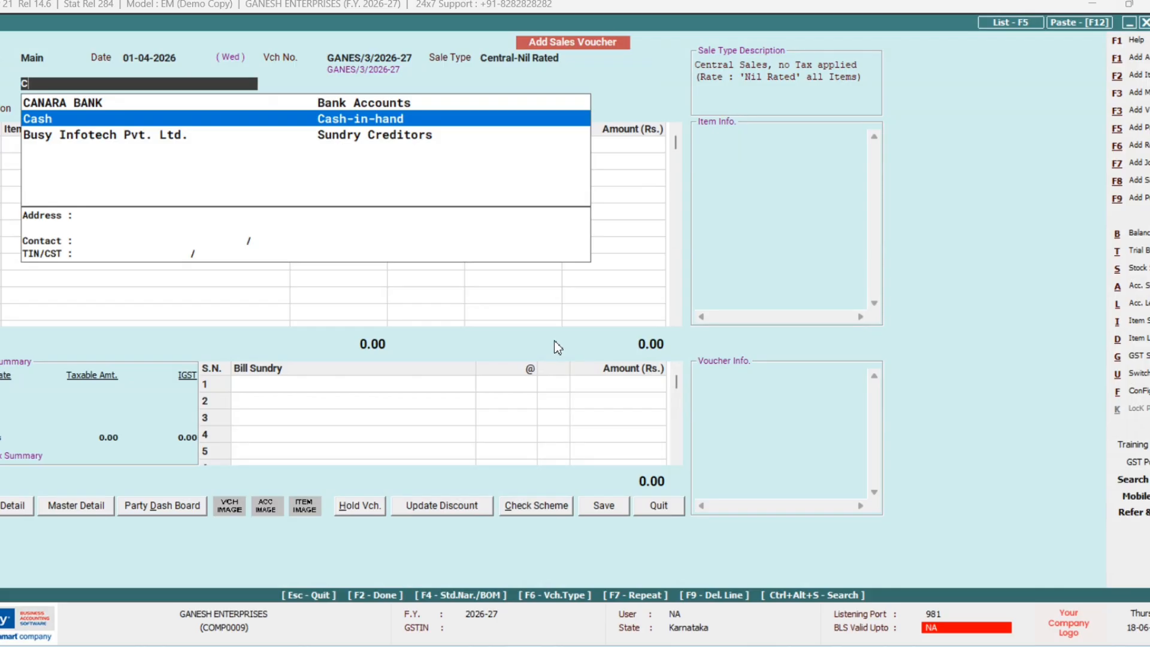
pyautogui.press('Return')
pyautogui.press('Left')
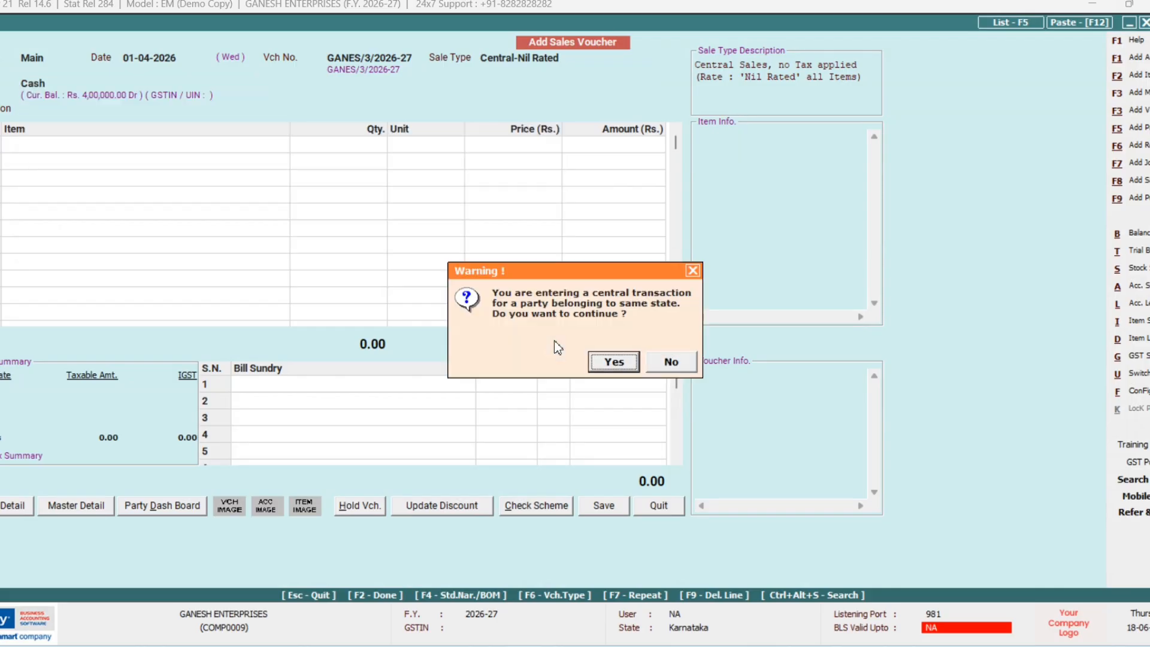
pyautogui.press('Return')
# Step: Add GOODS worth 21,000.00 and save the cash voucher without printing
pyautogui.press('Return')
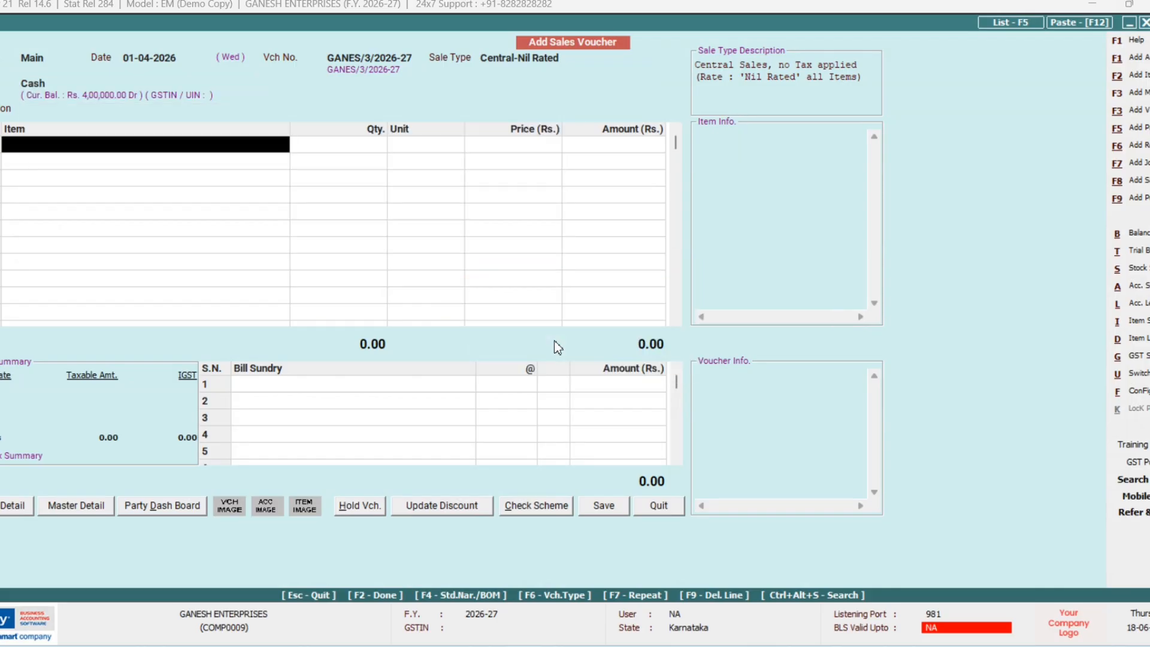
pyautogui.press('Return')
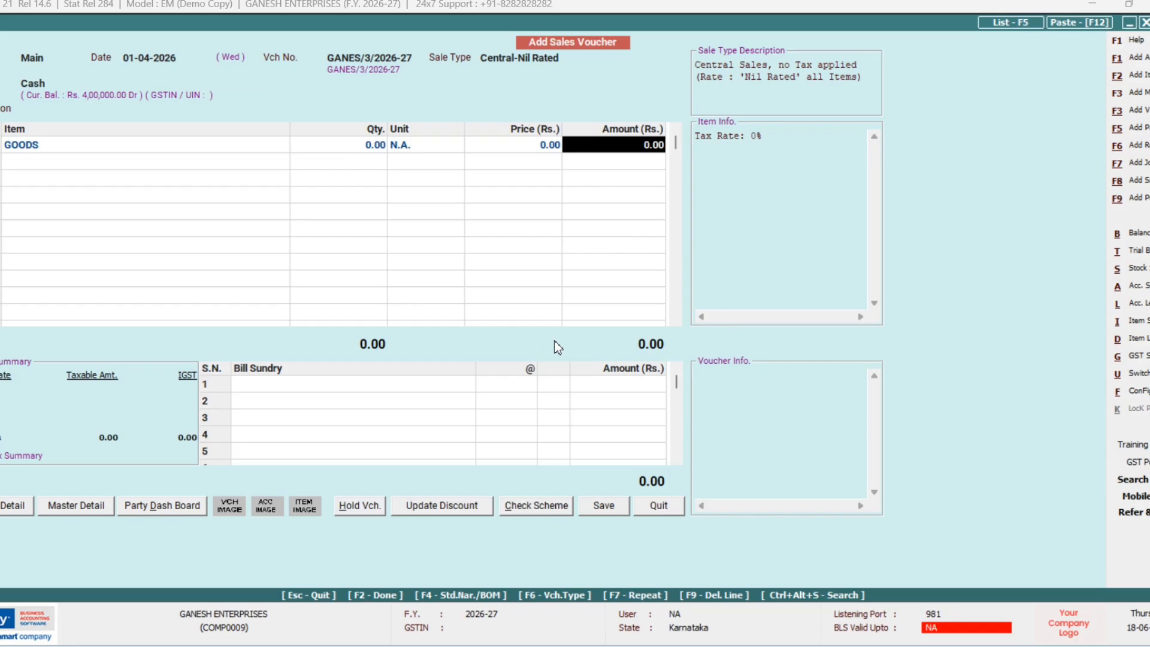
pyautogui.write('21000')
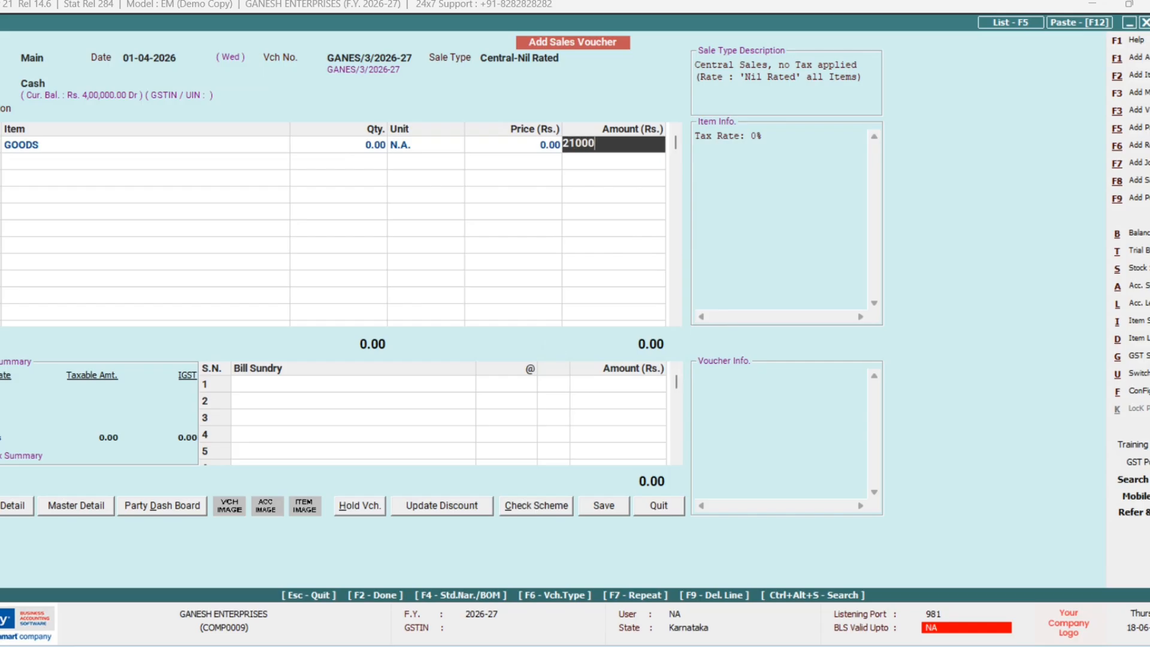
pyautogui.press('Return')
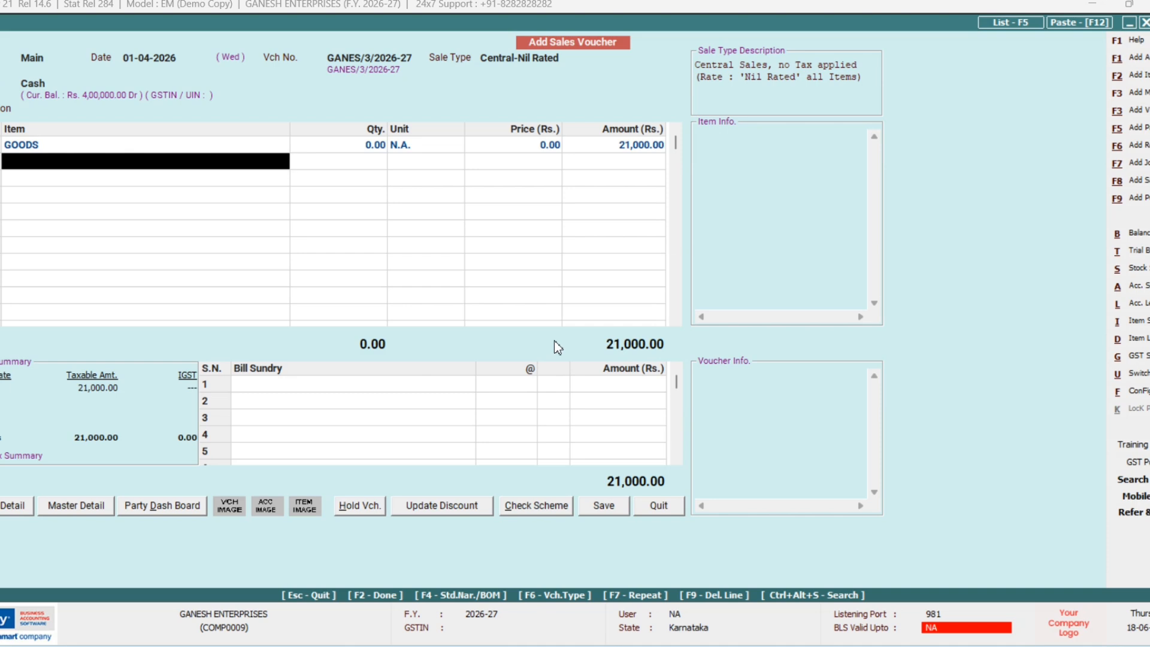
pyautogui.press('Return')
pyautogui.press('Return')
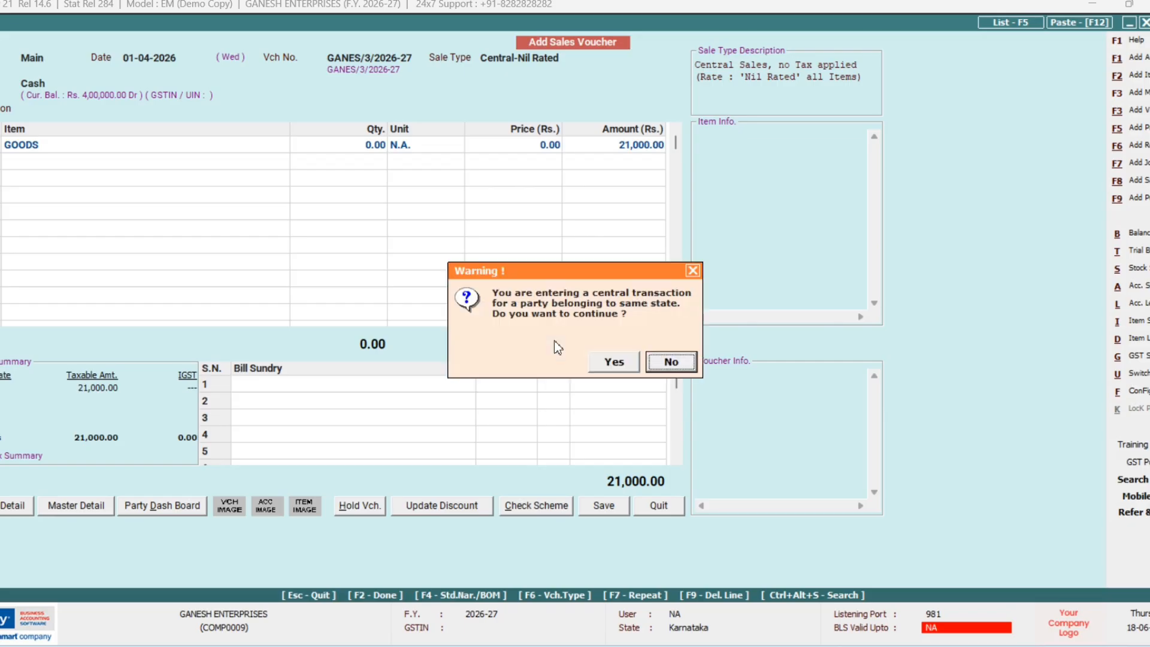
pyautogui.press('Left')
pyautogui.press('Return')
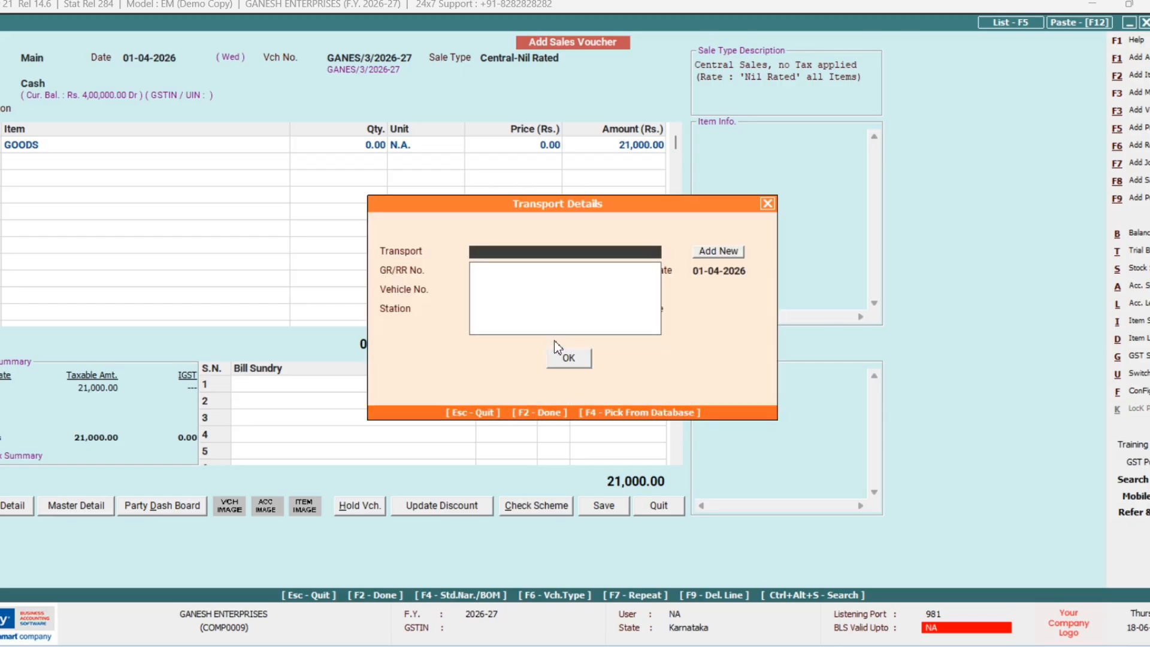
pyautogui.press('F2')
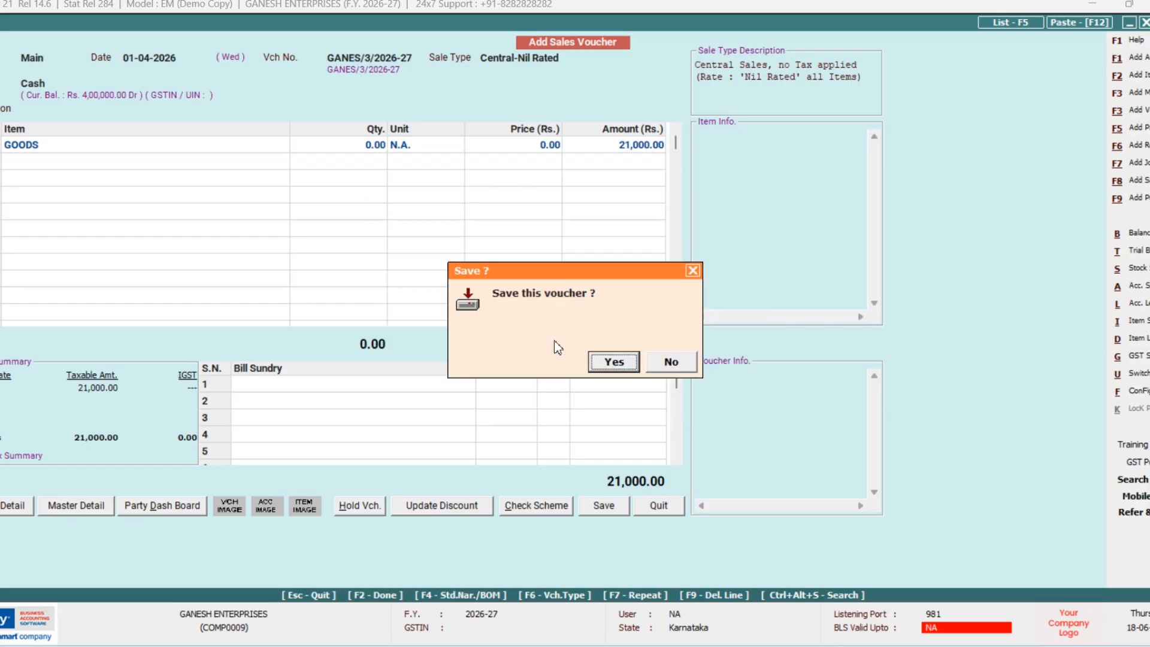
pyautogui.press('Return')
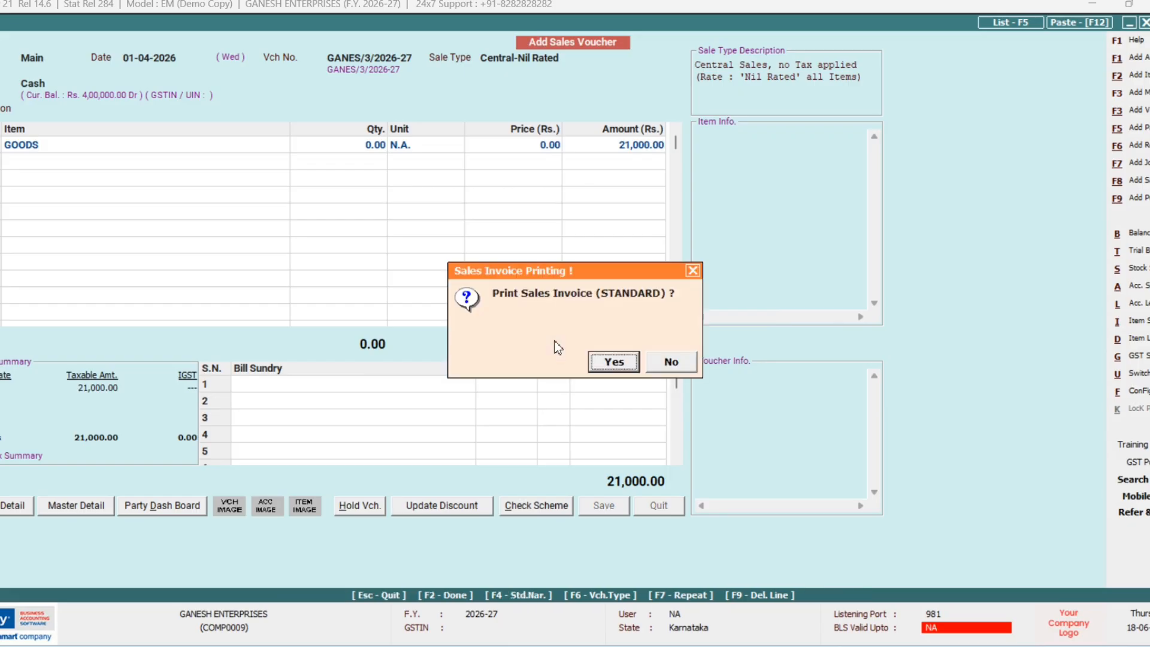
pyautogui.press('Right')
pyautogui.press('Return')
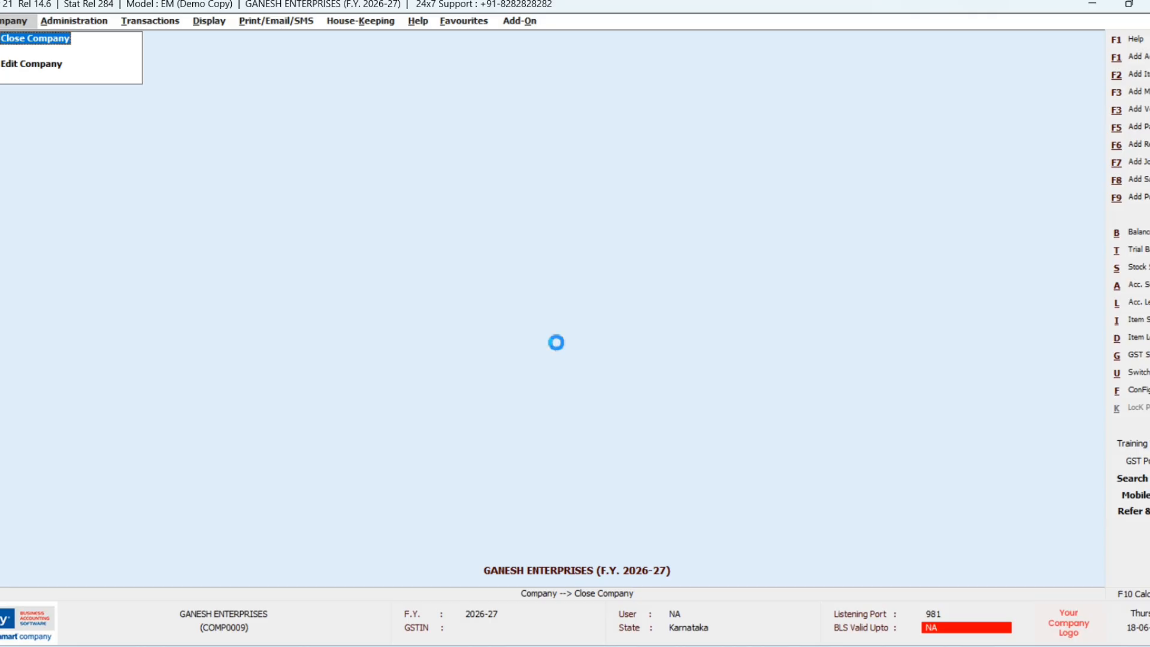
# Step: Create and save unregistered account PRAKASH under Sundry Debtors as the Central-Nil Rated voucher's party
pyautogui.press('Return')
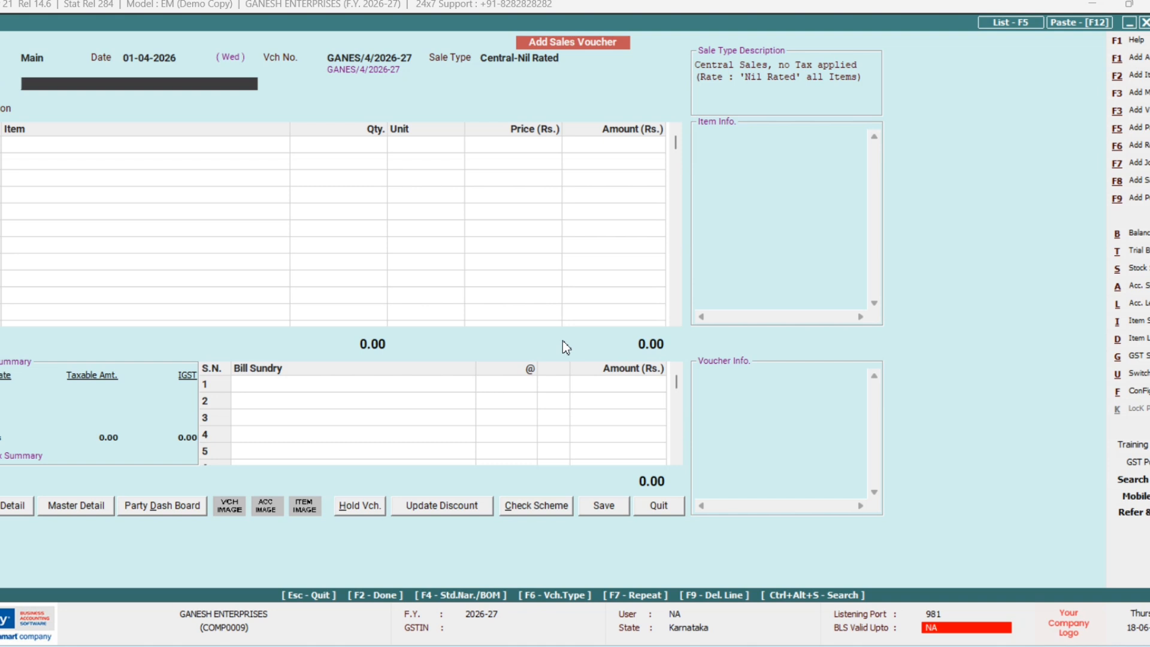
pyautogui.write('P')
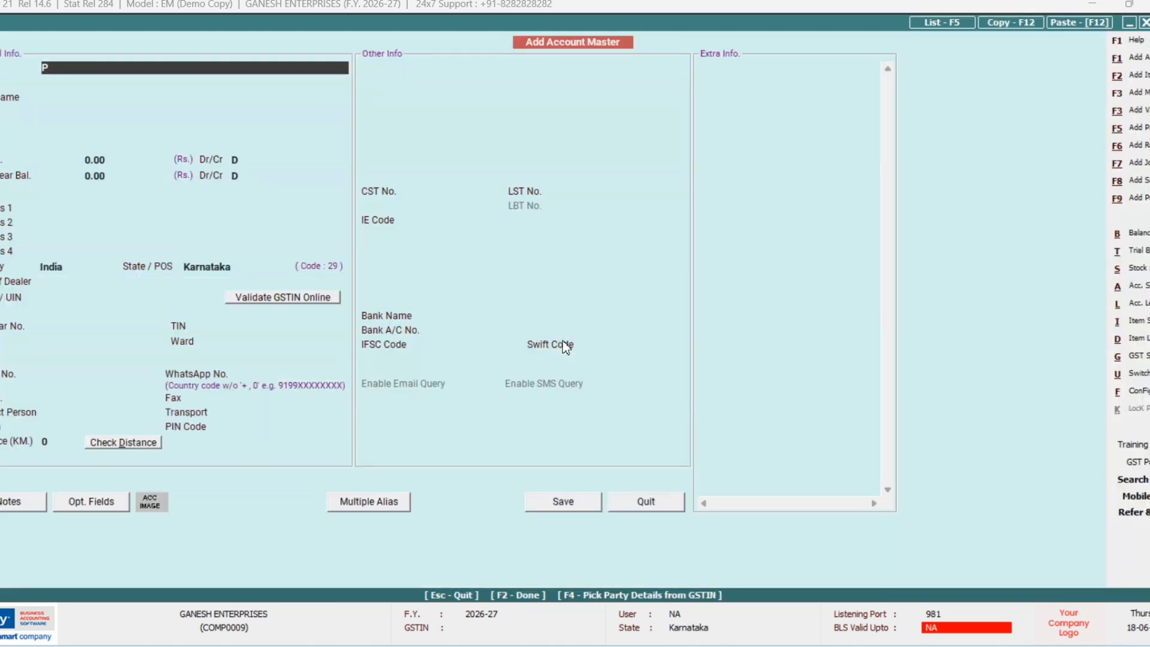
pyautogui.write('RAKASH')
pyautogui.press('Return')
pyautogui.press('Return')
pyautogui.write('S')
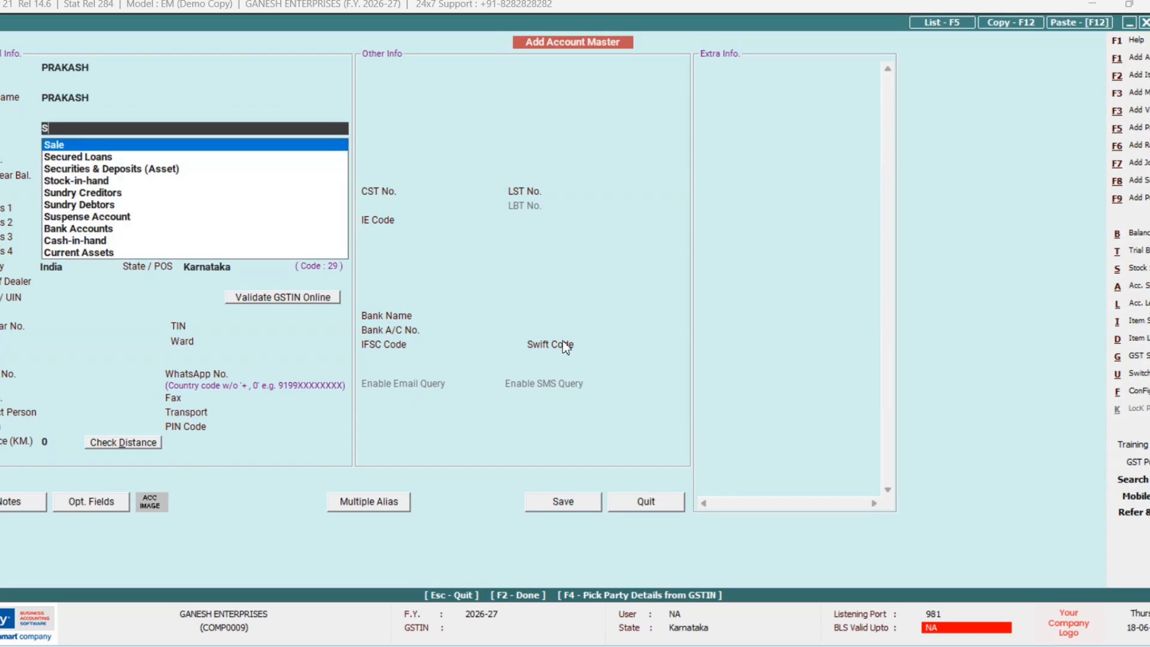
pyautogui.press('Down')
pyautogui.press('Down')
pyautogui.press('Down')
pyautogui.press('Down')
pyautogui.press('Down')
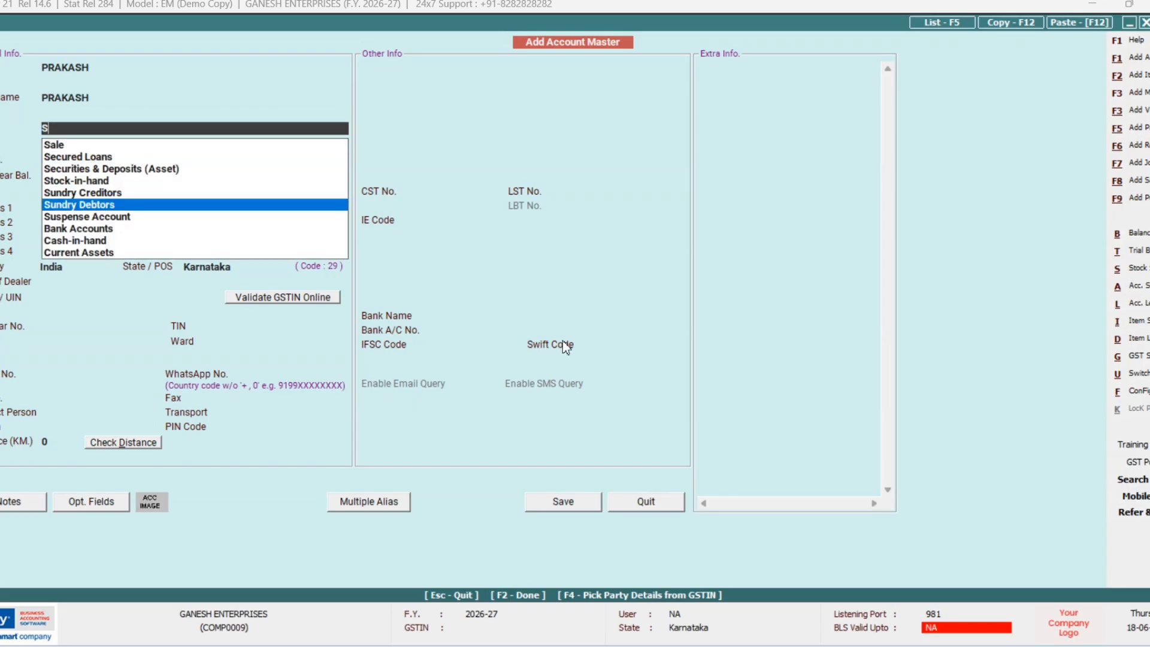
pyautogui.press('Return')
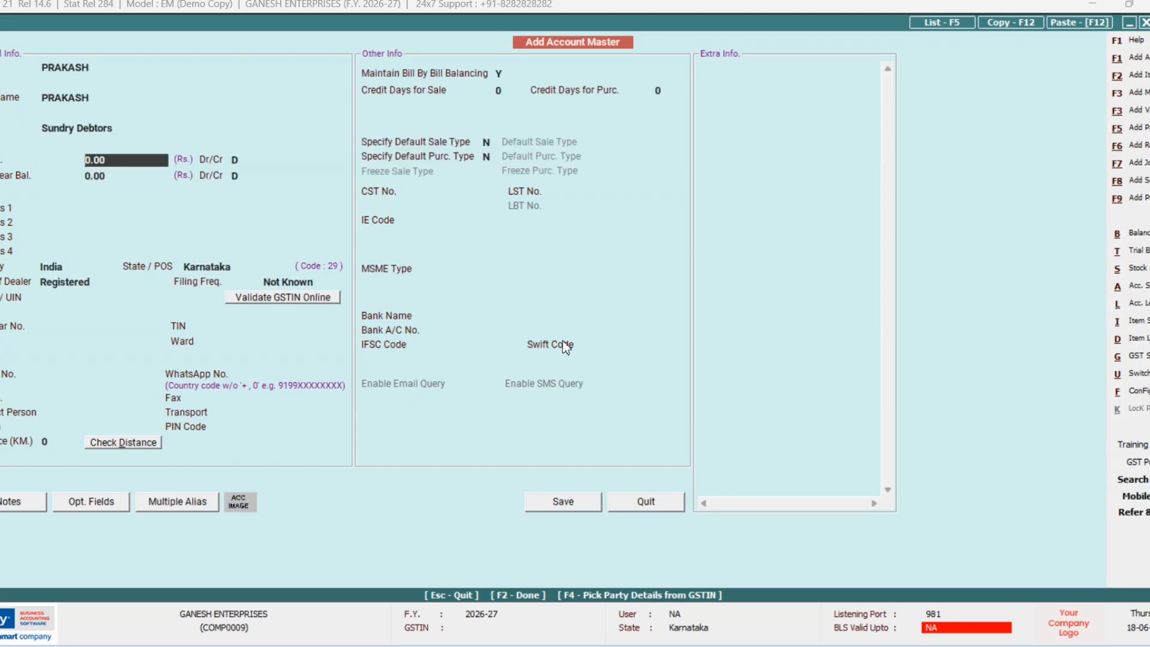
pyautogui.press('F2')
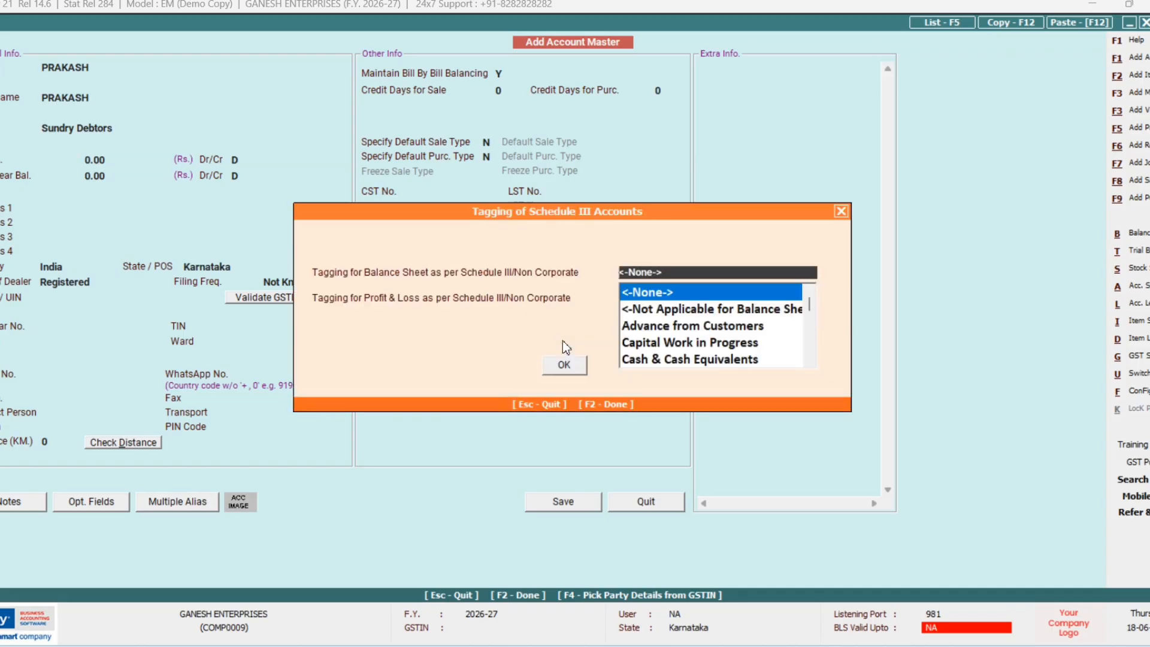
pyautogui.press('Return')
pyautogui.press('y')
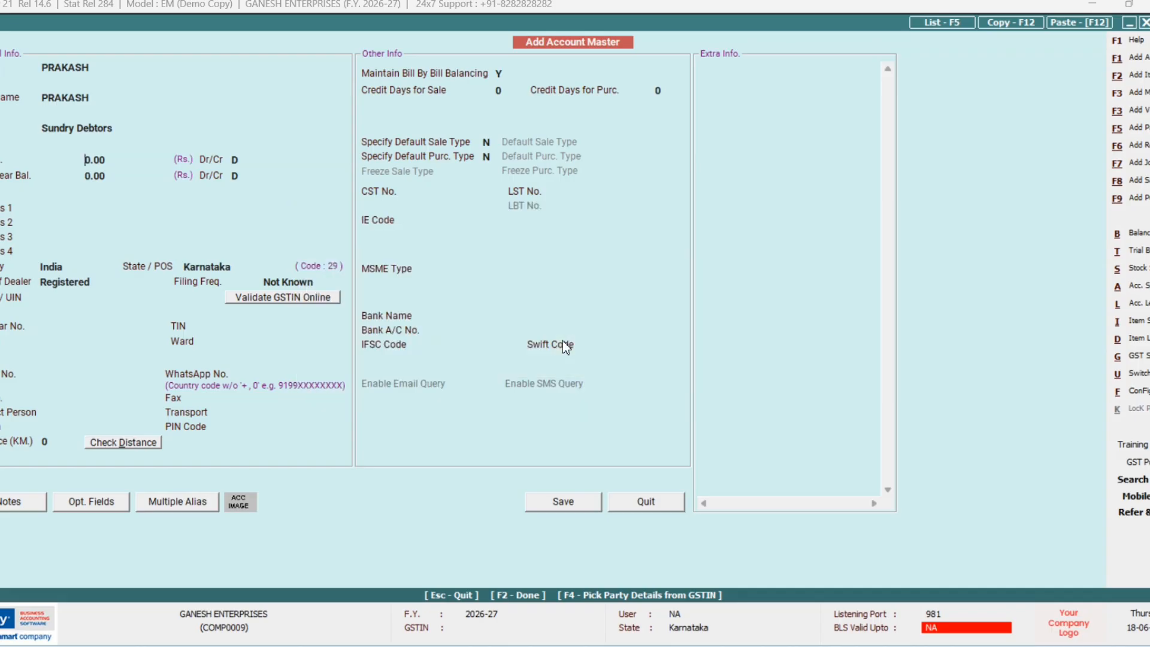
pyautogui.press('Return')
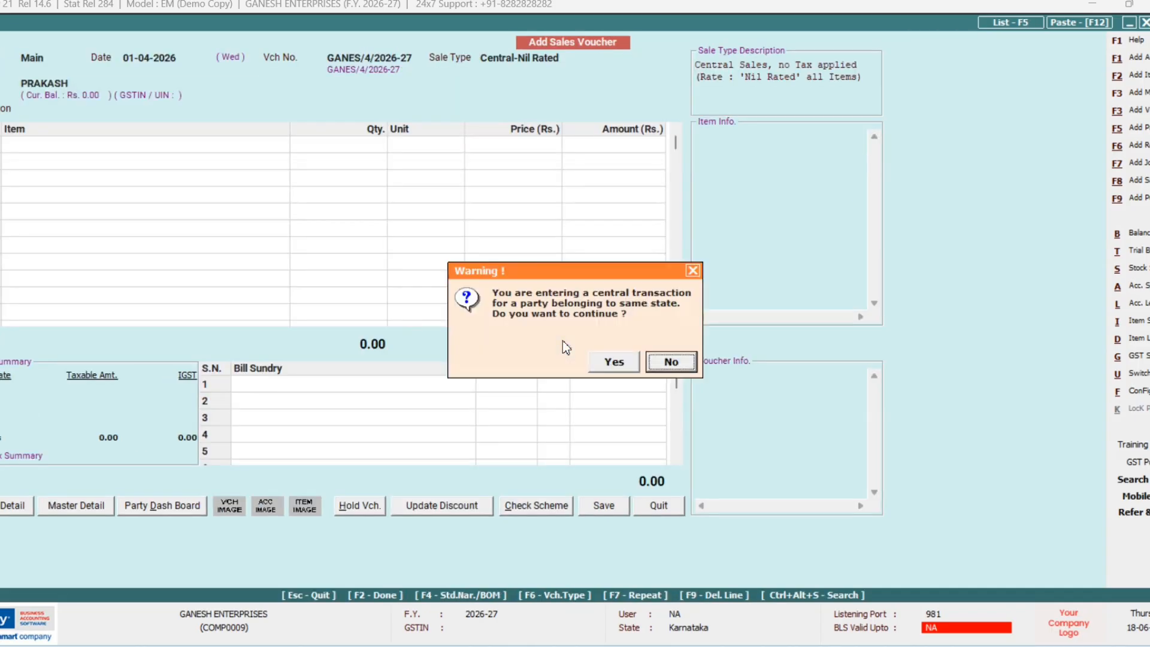
# Step: Add GOODS worth 10,000.00 to the PRAKASH voucher after accepting the central transaction warning
pyautogui.press('Left')
pyautogui.press('Return')
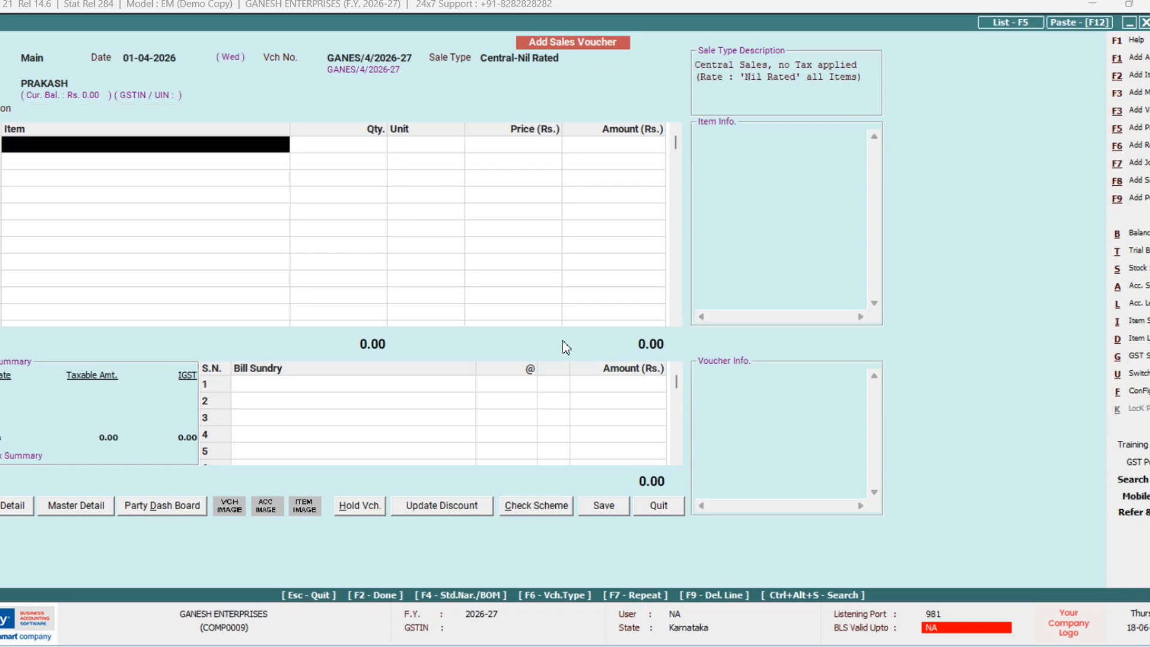
pyautogui.write('g')
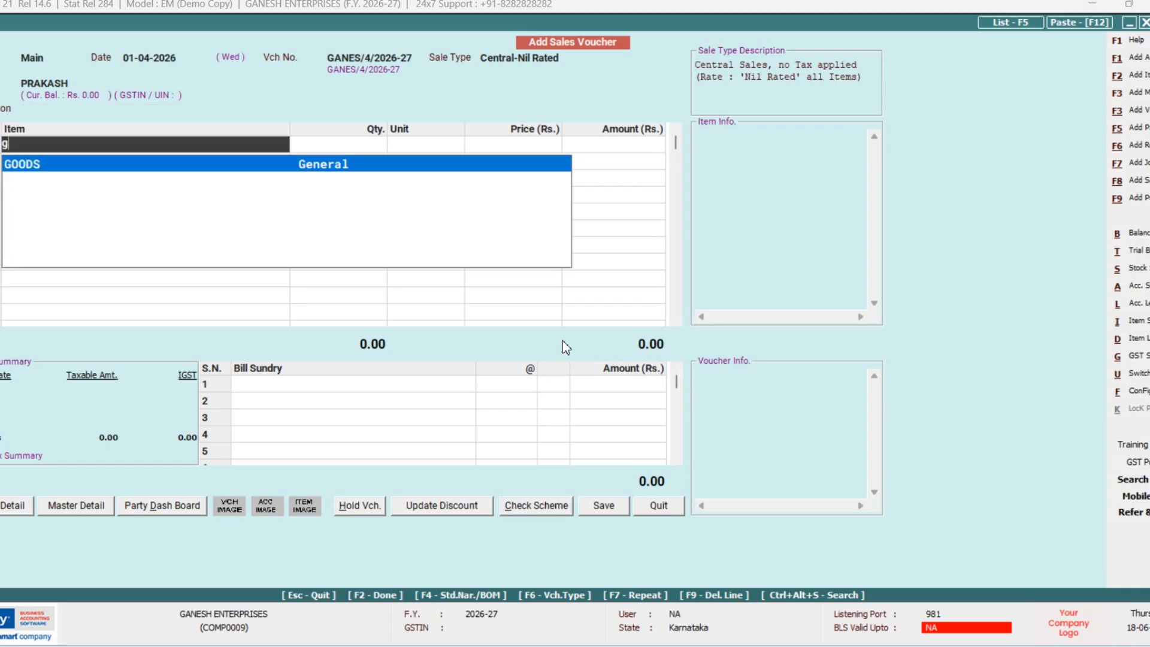
pyautogui.press('Return')
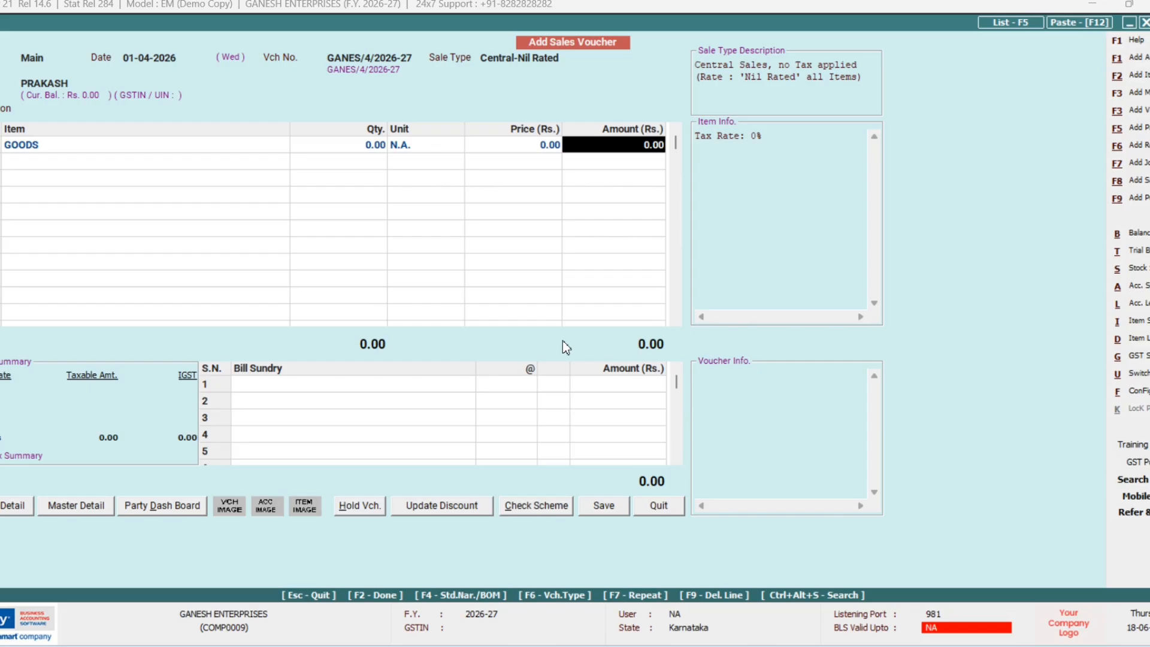
pyautogui.write('10000')
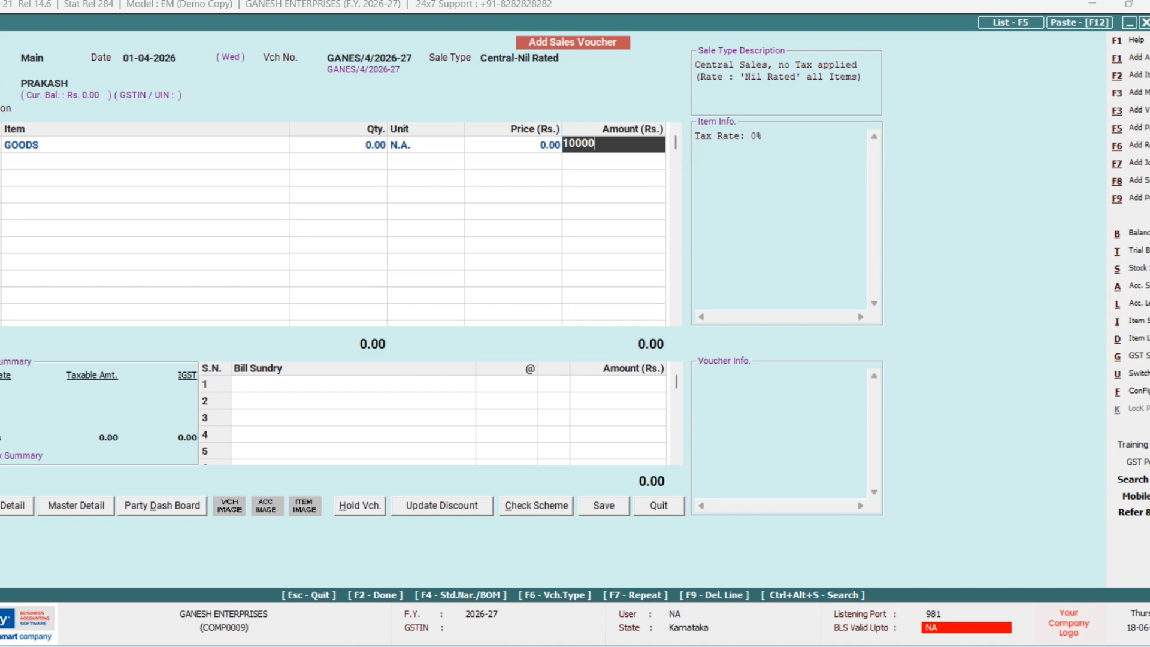
pyautogui.press('Return')
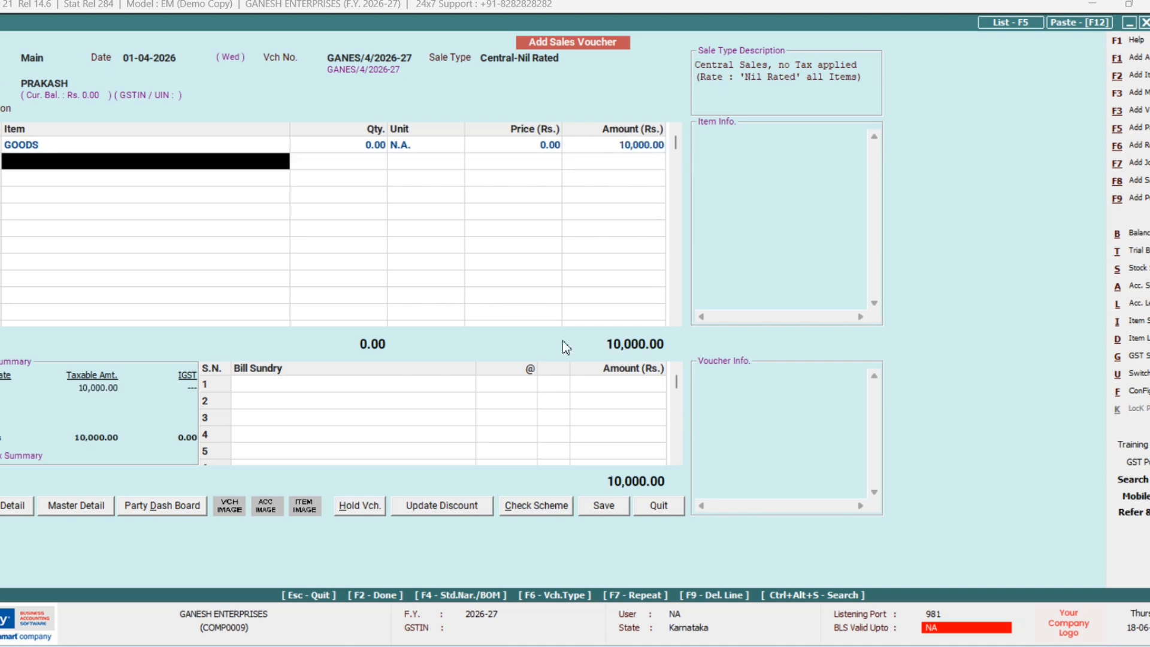
pyautogui.press('Return')
pyautogui.press('Return')
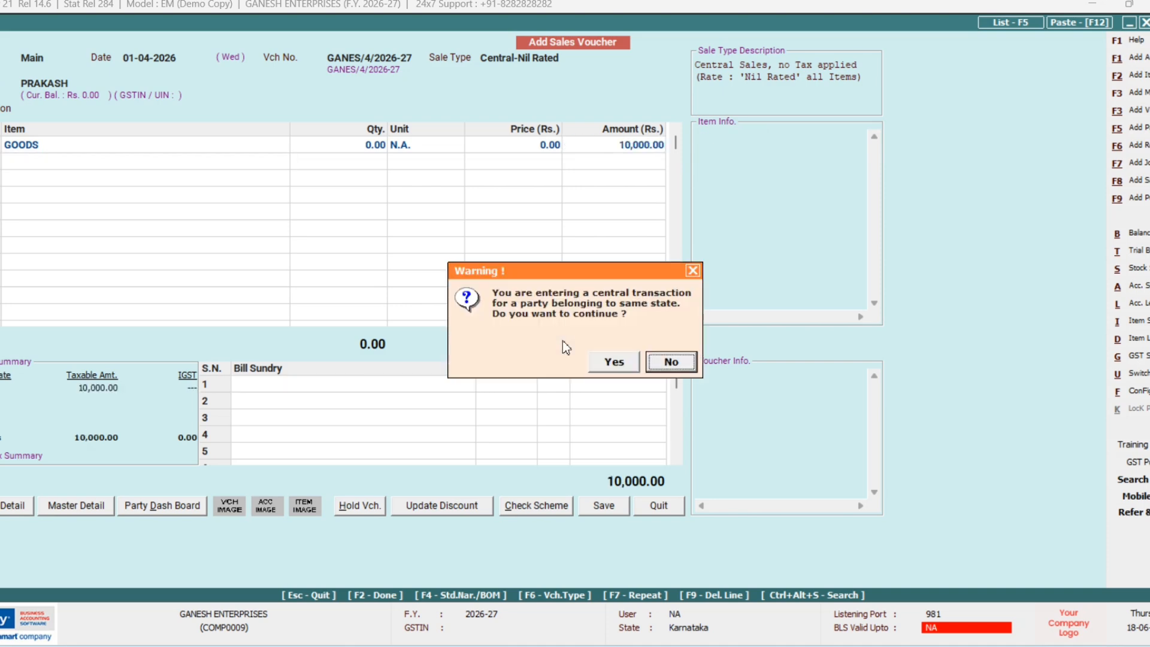
# Step: Set bill reference 204 and save the voucher without printing the invoice
pyautogui.press('Left')
pyautogui.press('Return')
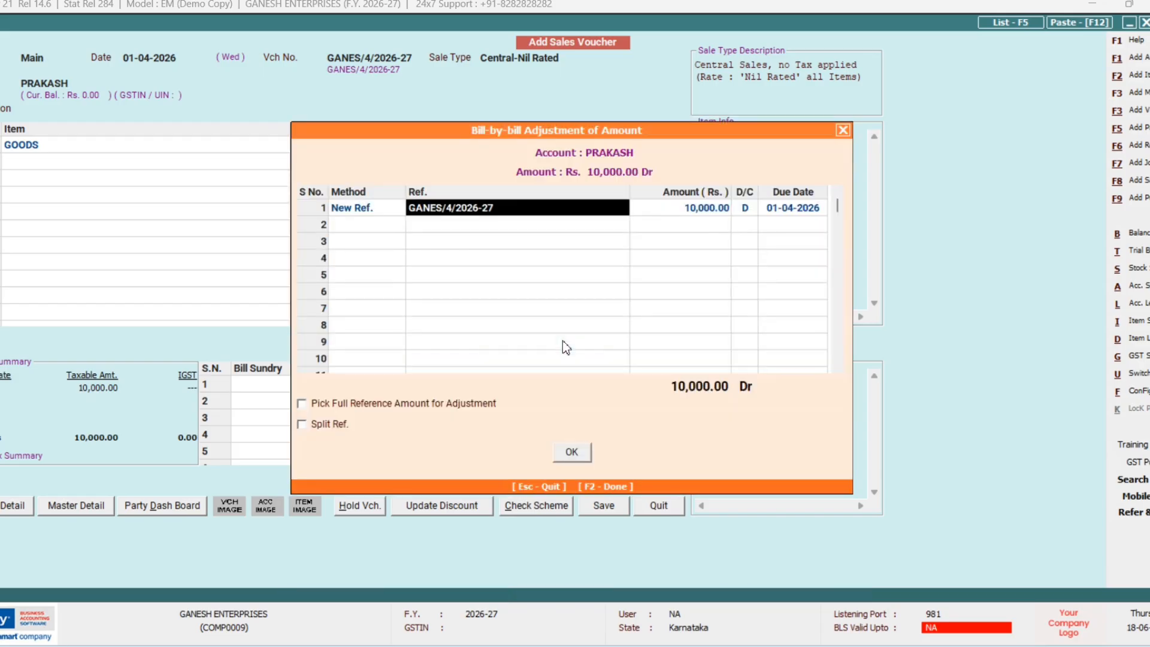
pyautogui.write('204')
pyautogui.press('Return')
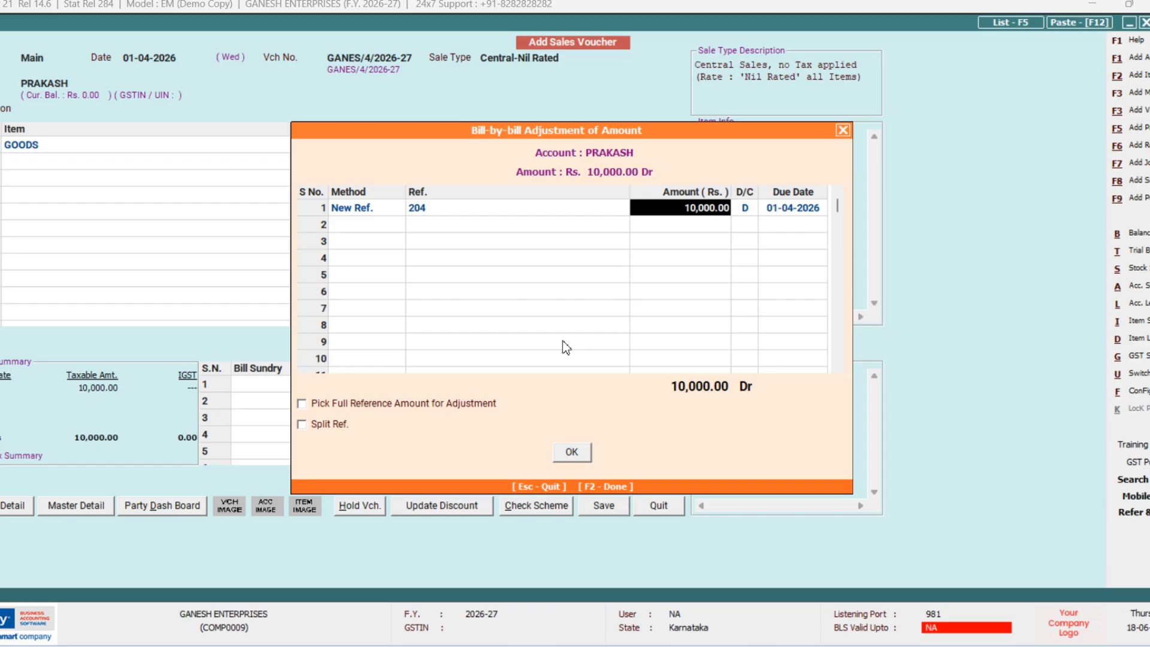
pyautogui.press('F2')
pyautogui.press('F2')
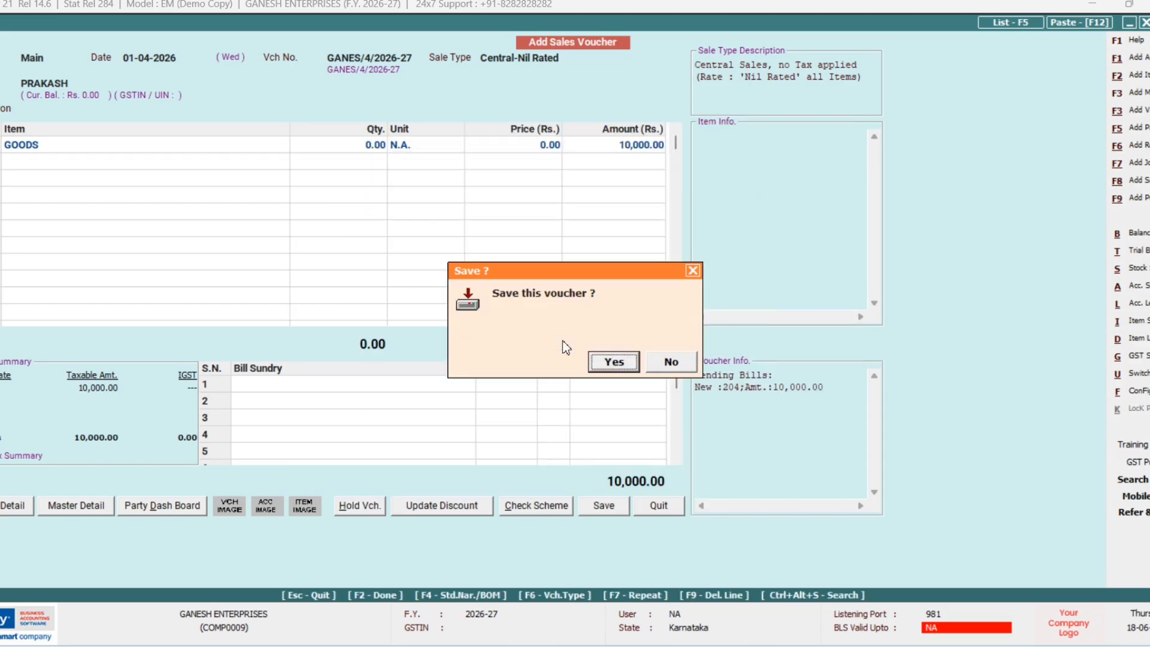
pyautogui.press('Return')
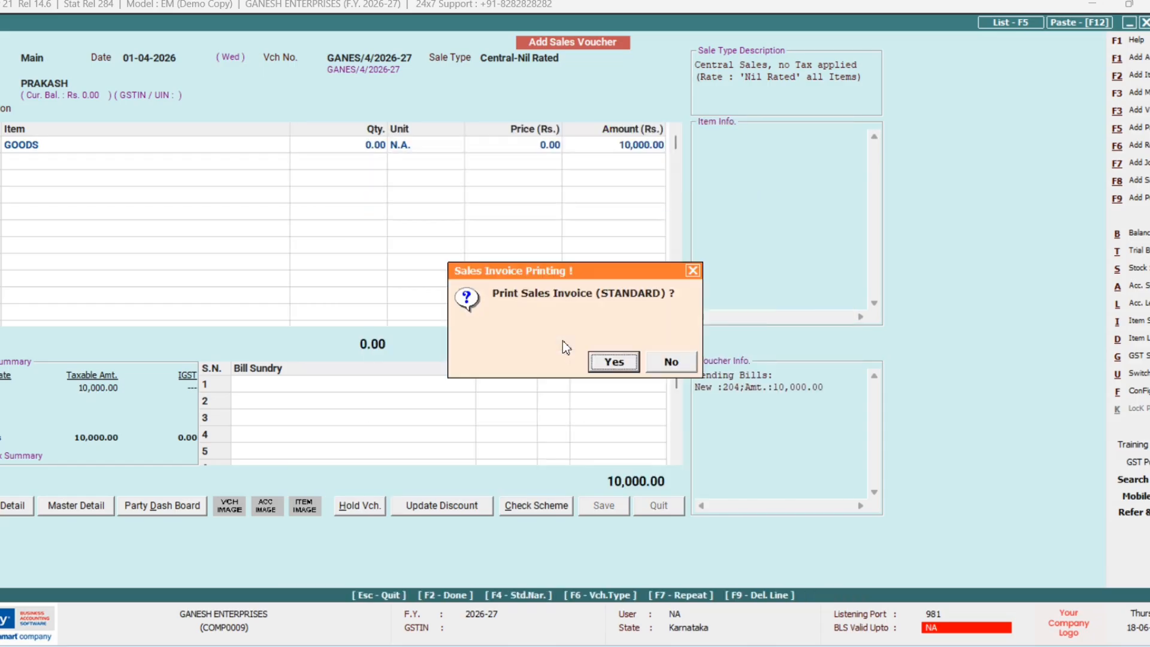
pyautogui.press('Right')
pyautogui.press('Return')
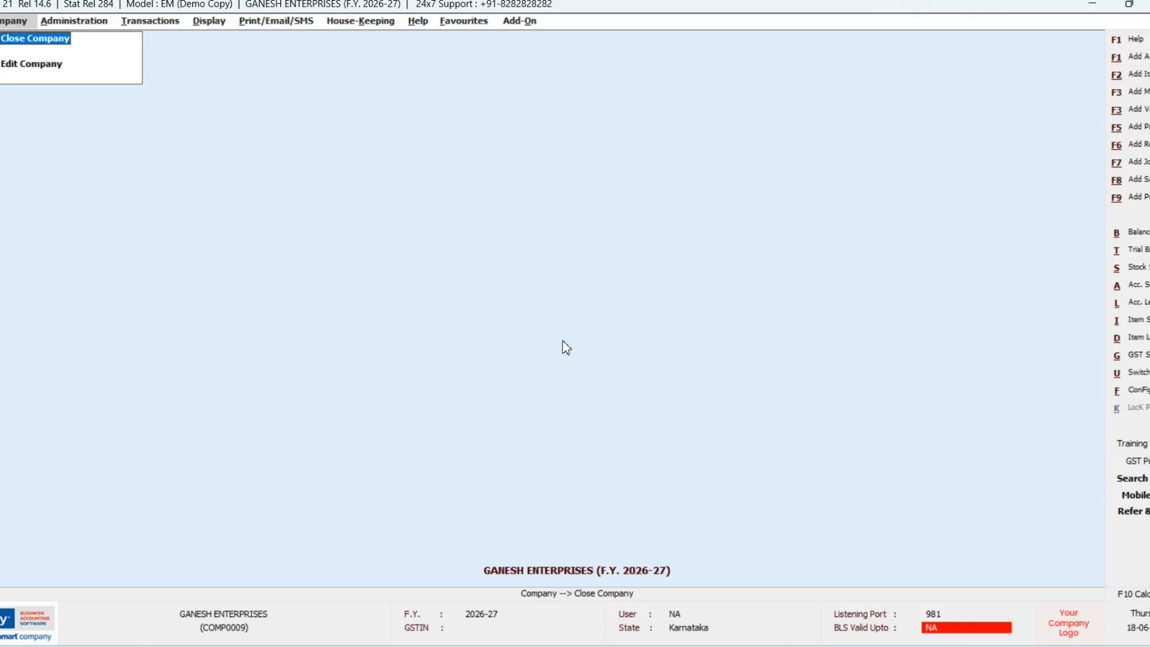
# Step: Keep Central-Nil Rated as the sale type and leave the party field empty
pyautogui.press('Return')
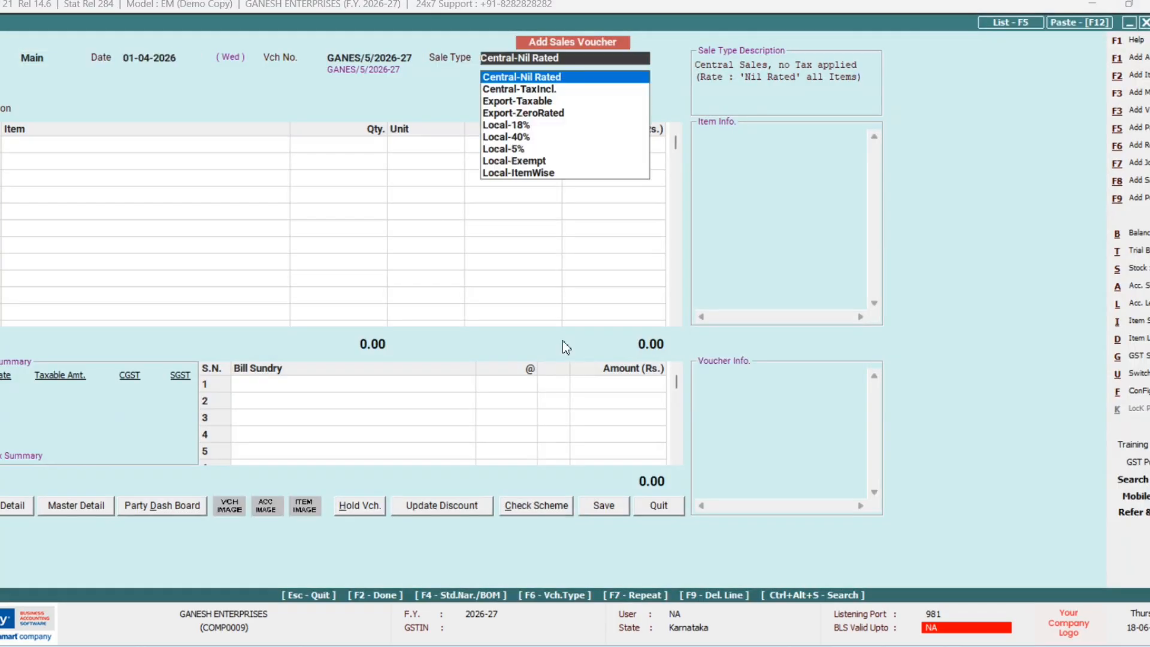
pyautogui.press('Return')
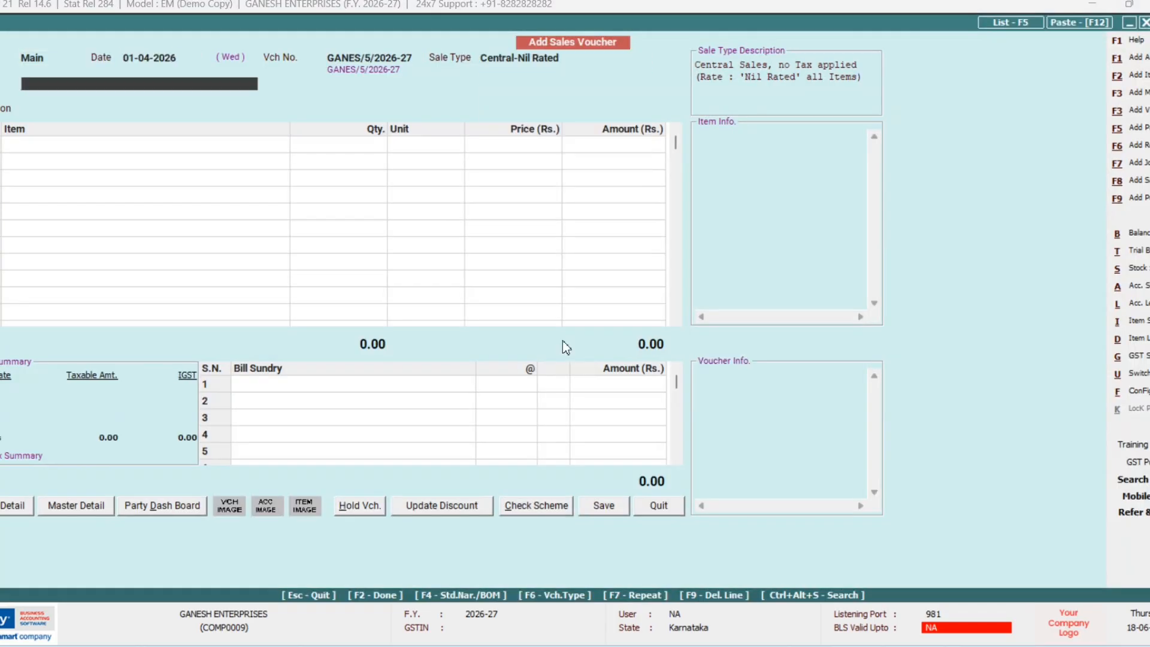
pyautogui.press('Return')
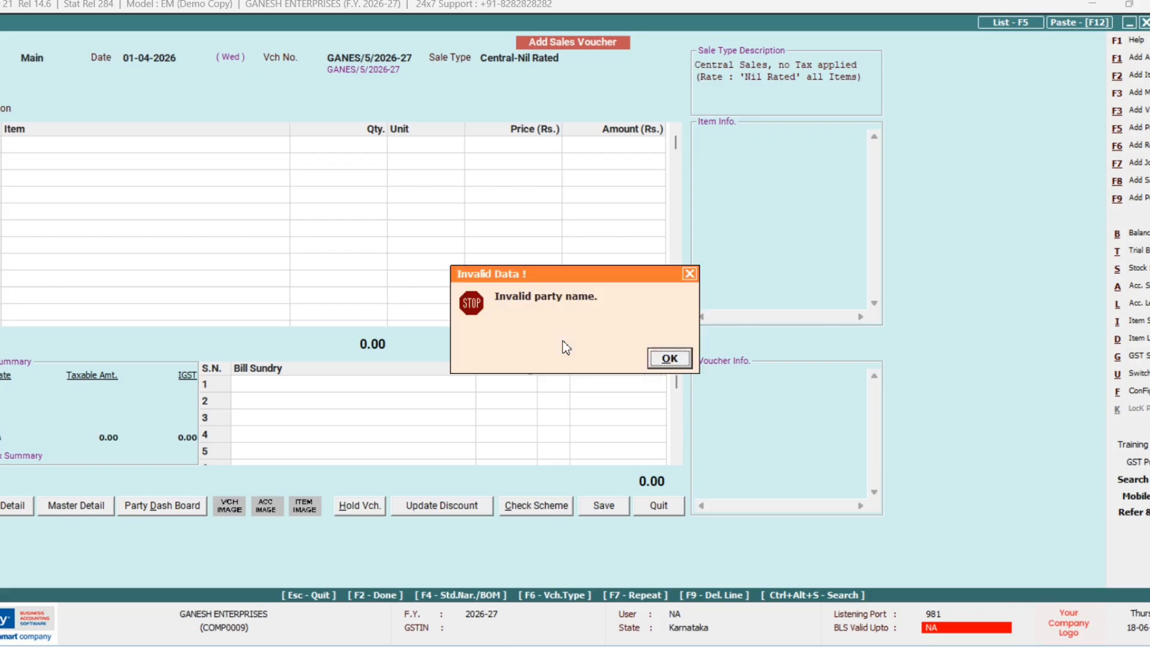
pyautogui.press('Return')
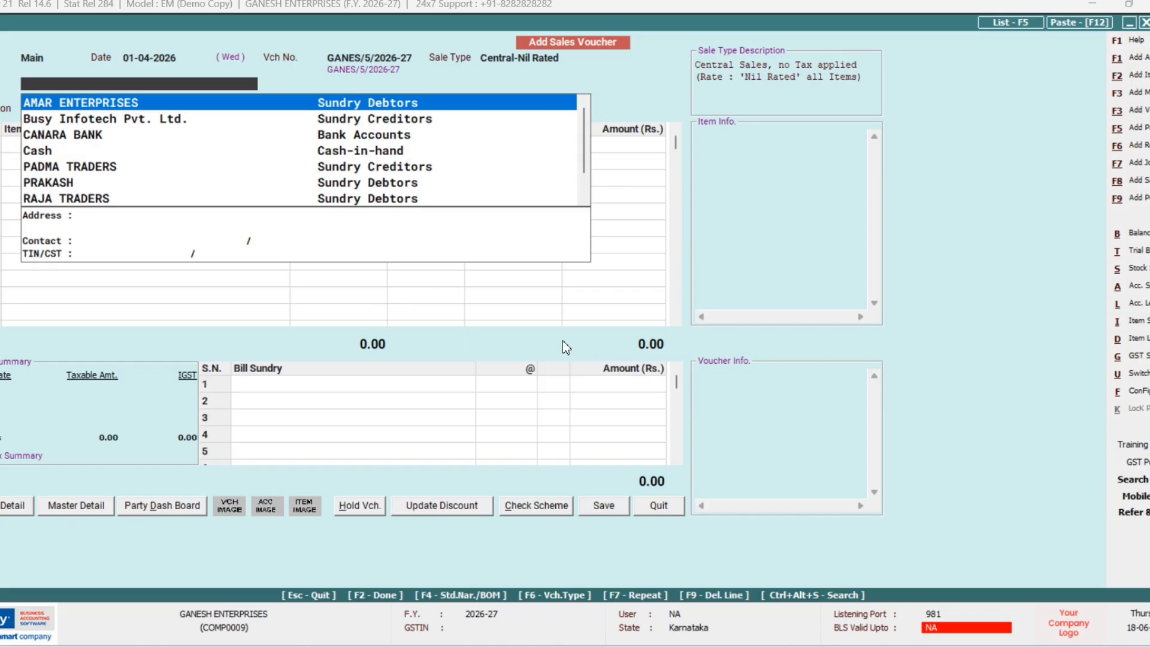
# Step: Add account RAJANI under Sundry Debtors as an unregistered dealer and save it
pyautogui.hotkey('alt', 'F1')
pyautogui.write('RA')
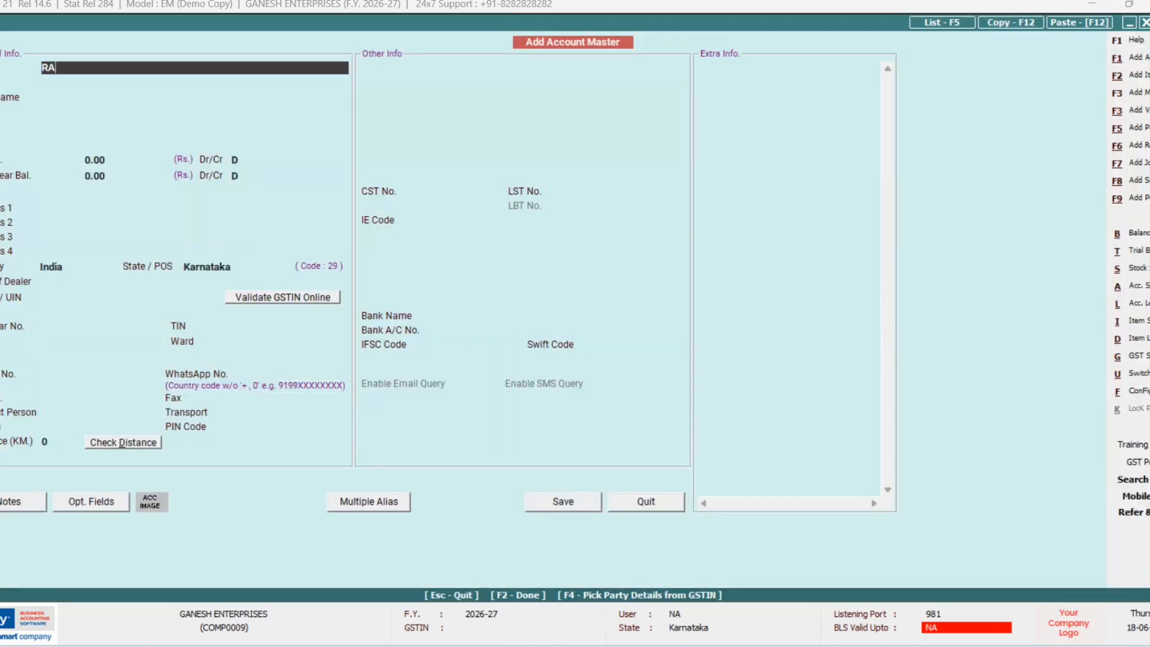
pyautogui.write('JANI')
pyautogui.press('Return')
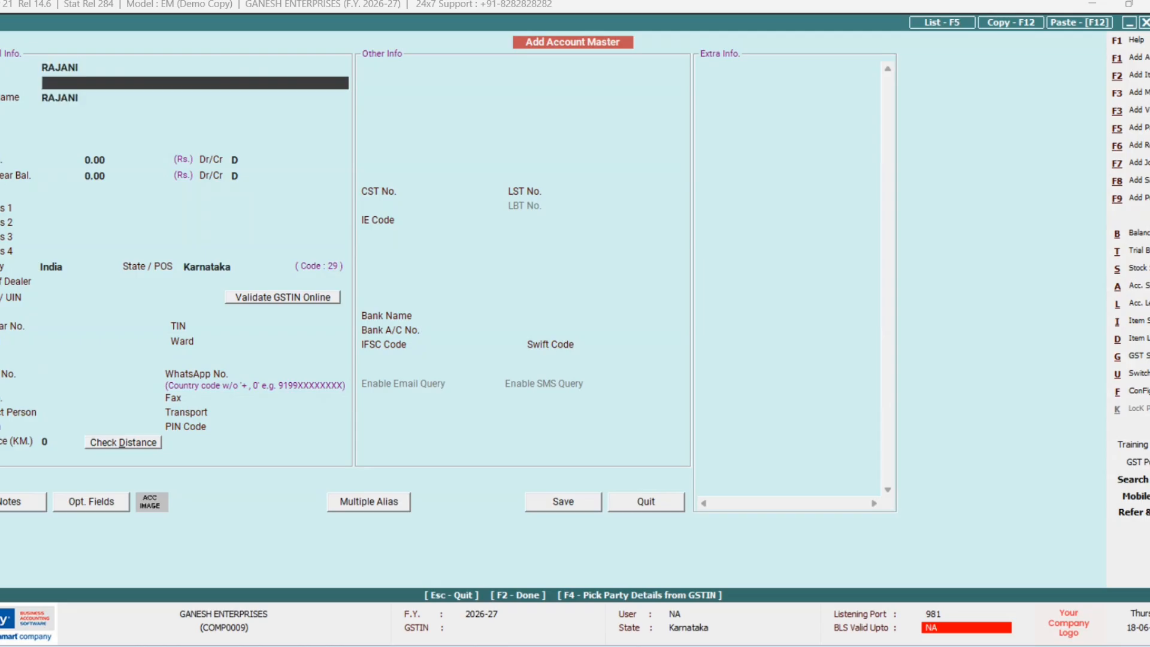
pyautogui.press('Return')
pyautogui.press('Return')
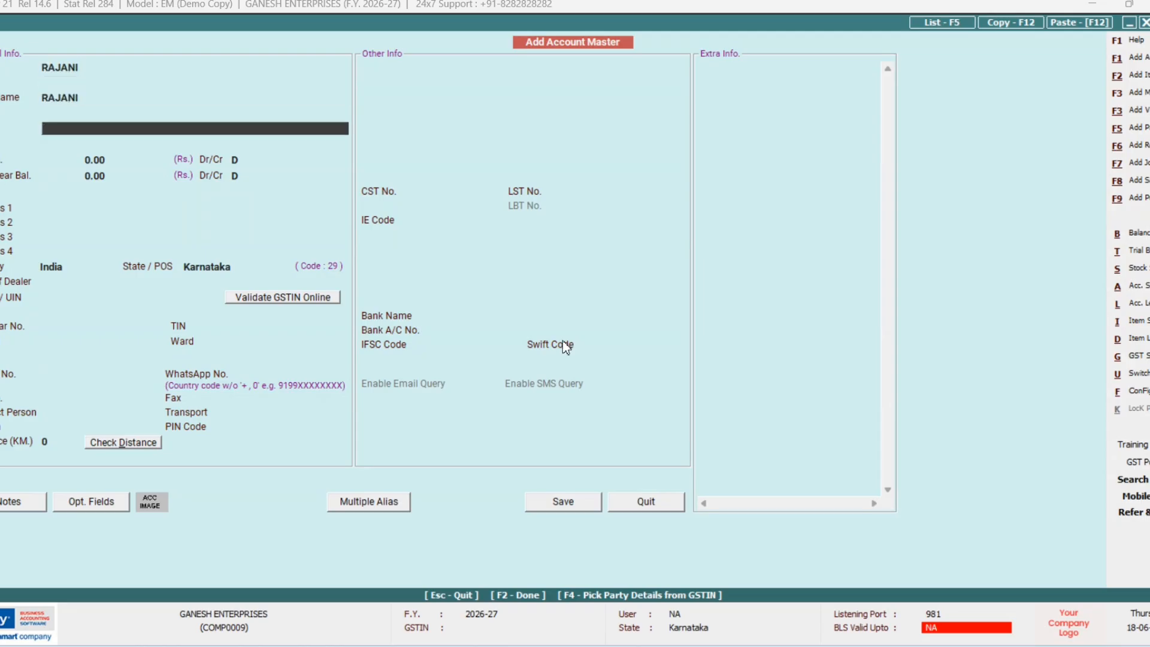
pyautogui.write('S')
pyautogui.press('Down')
pyautogui.press('Down')
pyautogui.press('Down')
pyautogui.press('Down')
pyautogui.press('Down')
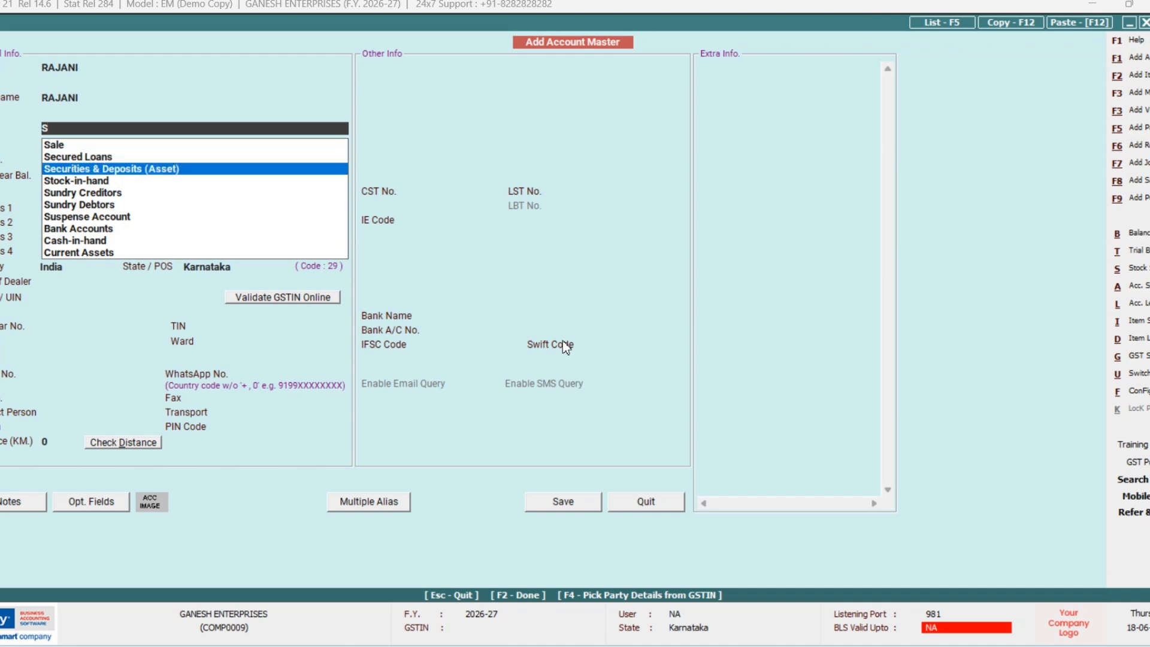
pyautogui.press('Return')
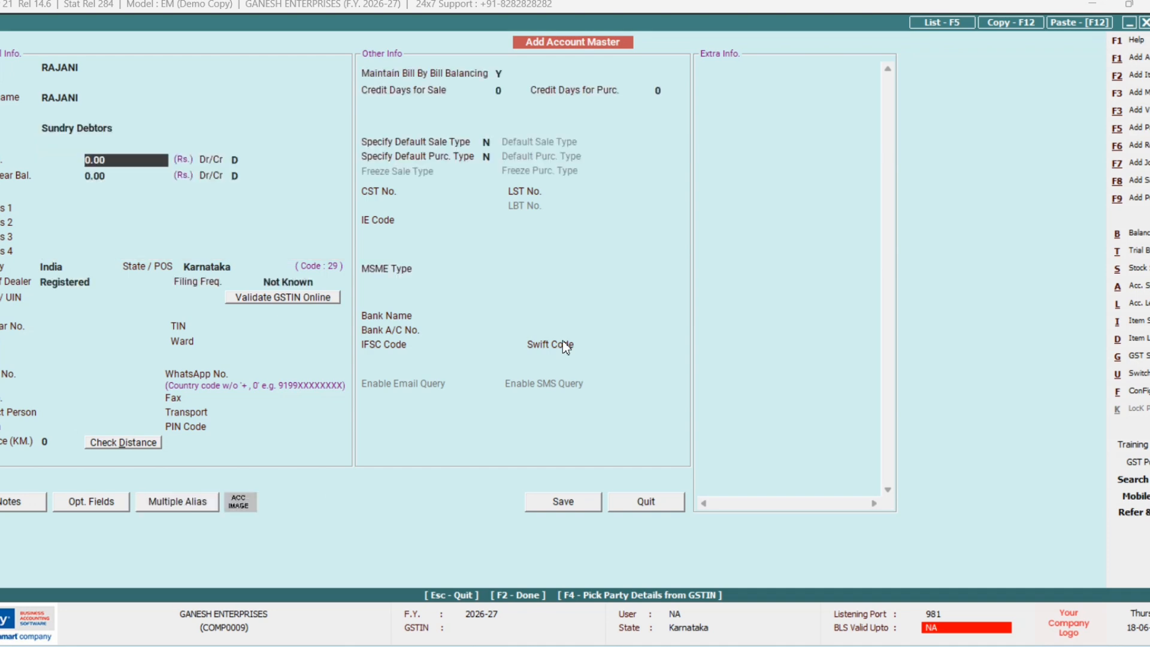
pyautogui.press('F2')
pyautogui.press('F2')
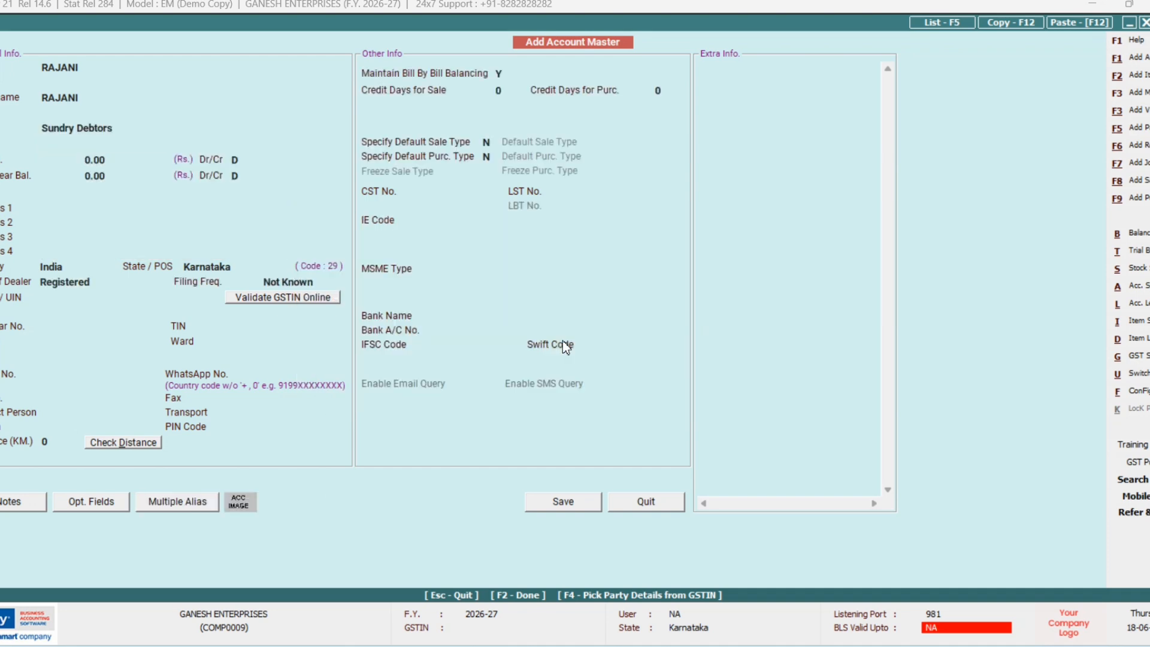
pyautogui.press('Left')
pyautogui.press('Return')
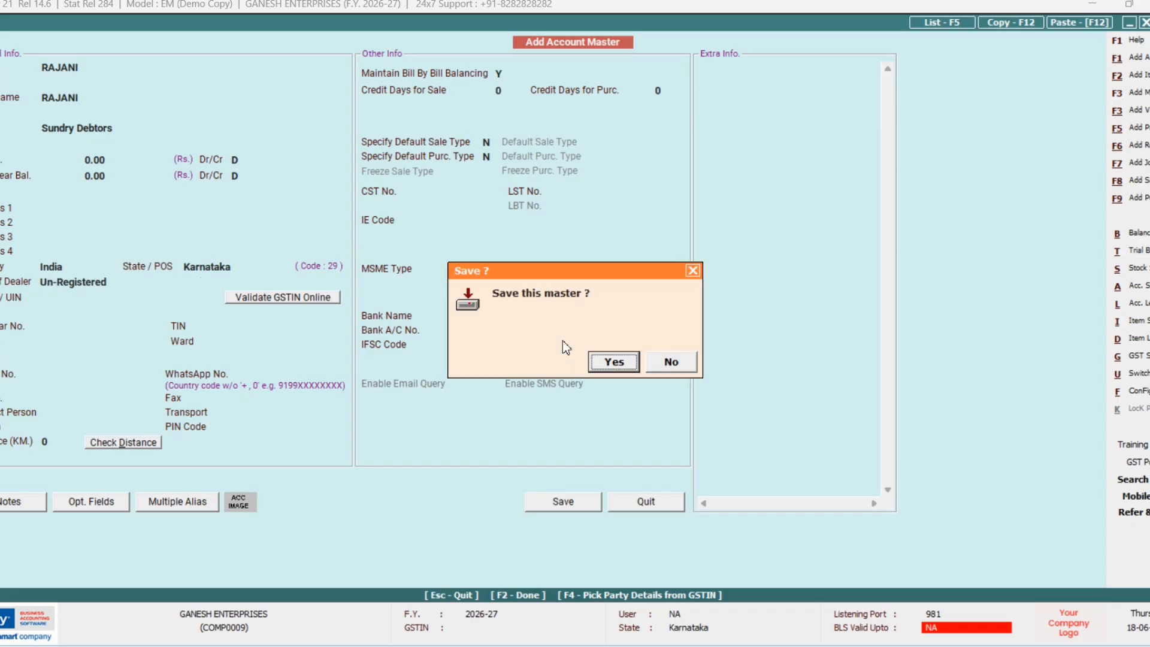
pyautogui.press('Return')
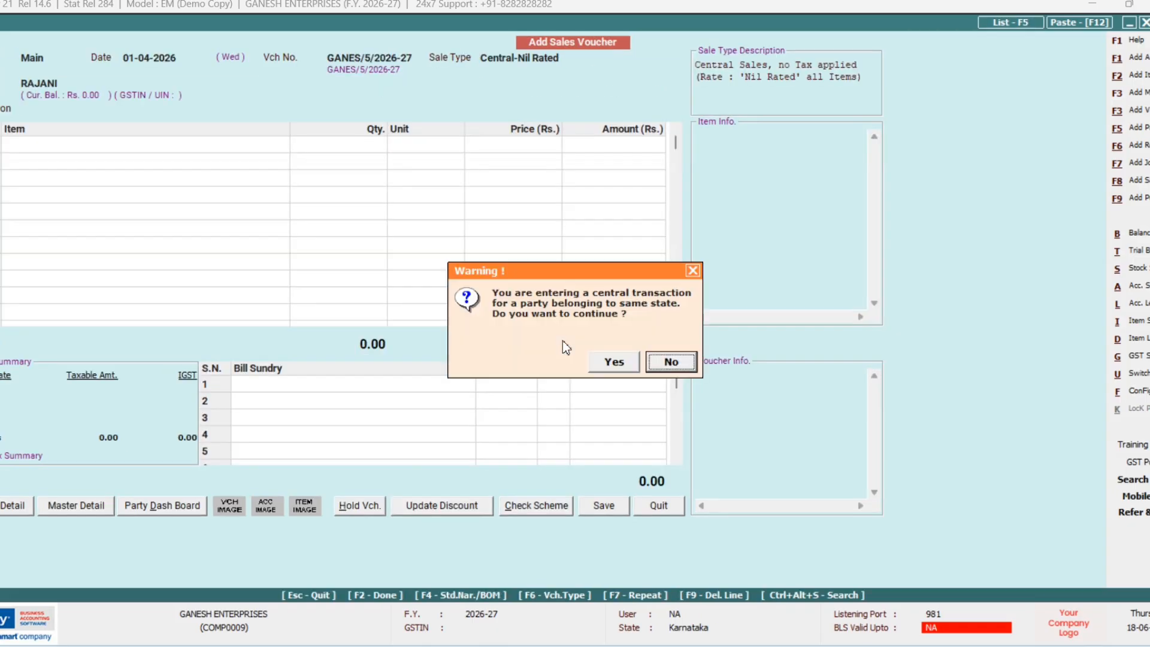
# Step: Continue the central transaction and enter GOODS with amount 20,000 as the item line
pyautogui.press('Left')
pyautogui.press('Return')
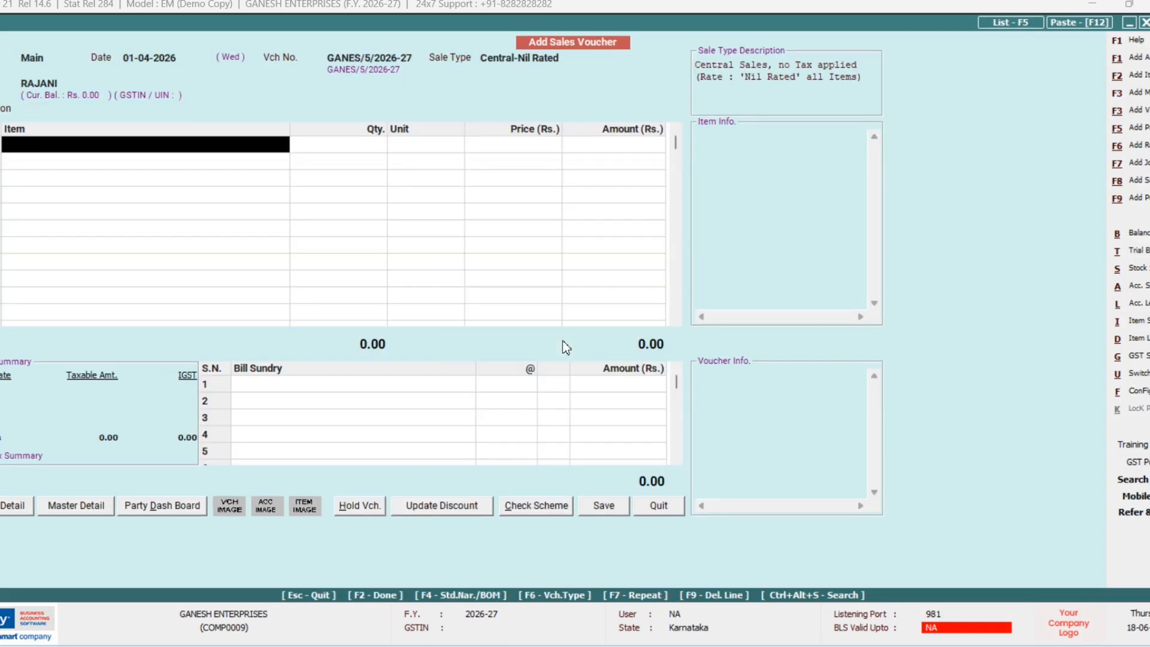
pyautogui.write('g')
pyautogui.press('Return')
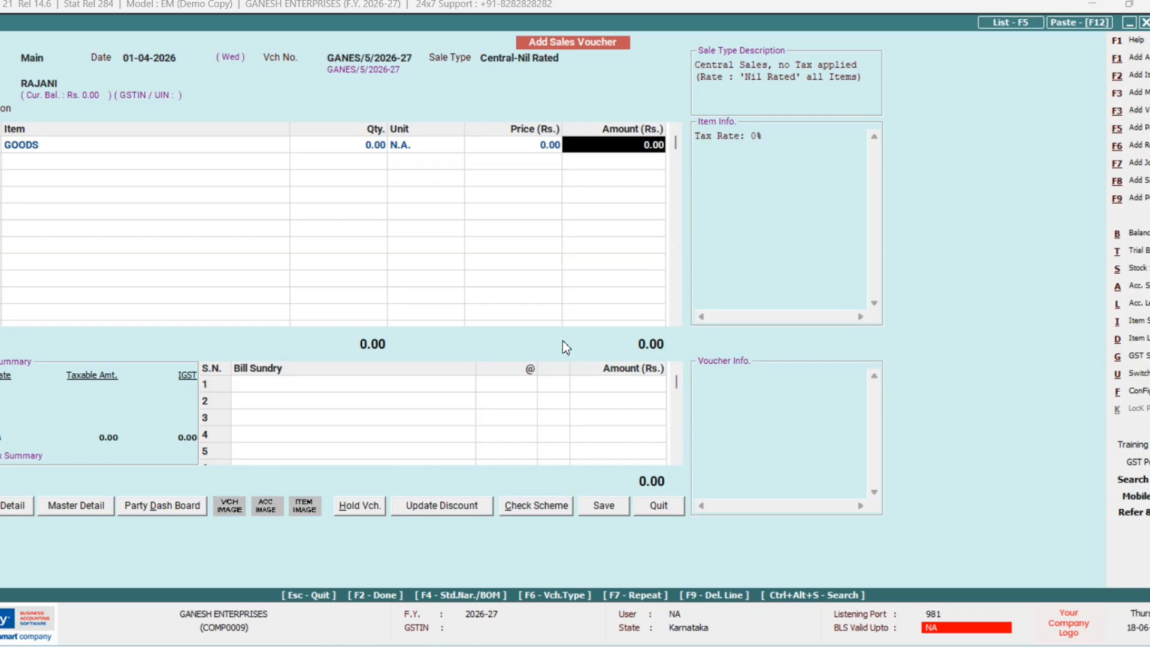
pyautogui.write('20000')
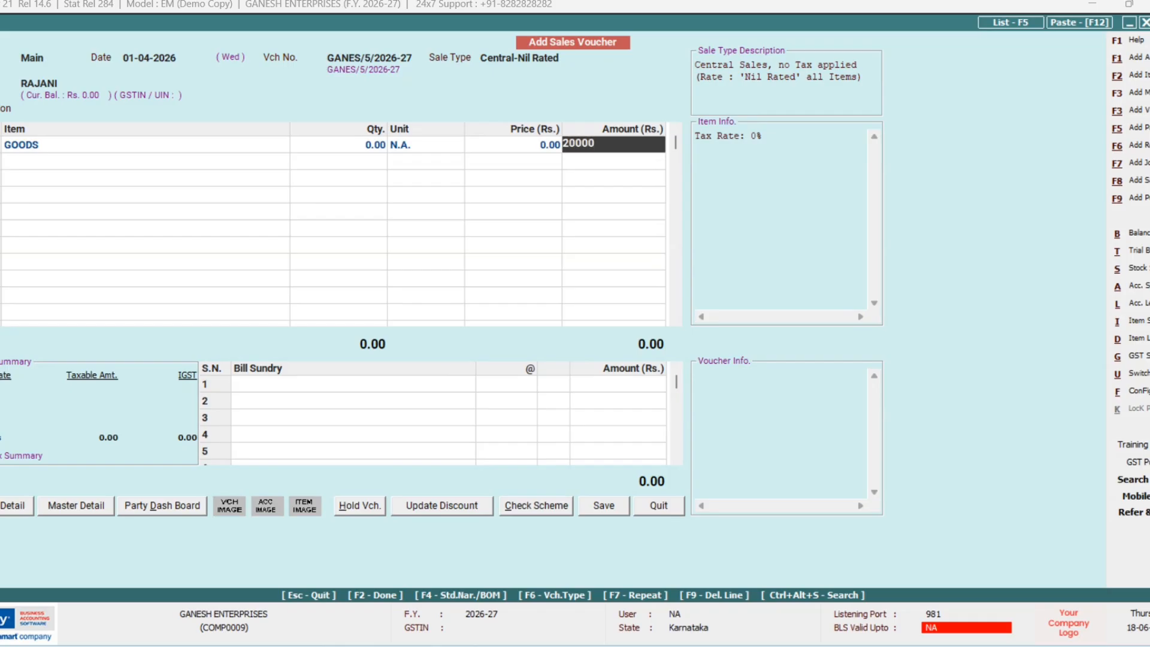
pyautogui.press('Return')
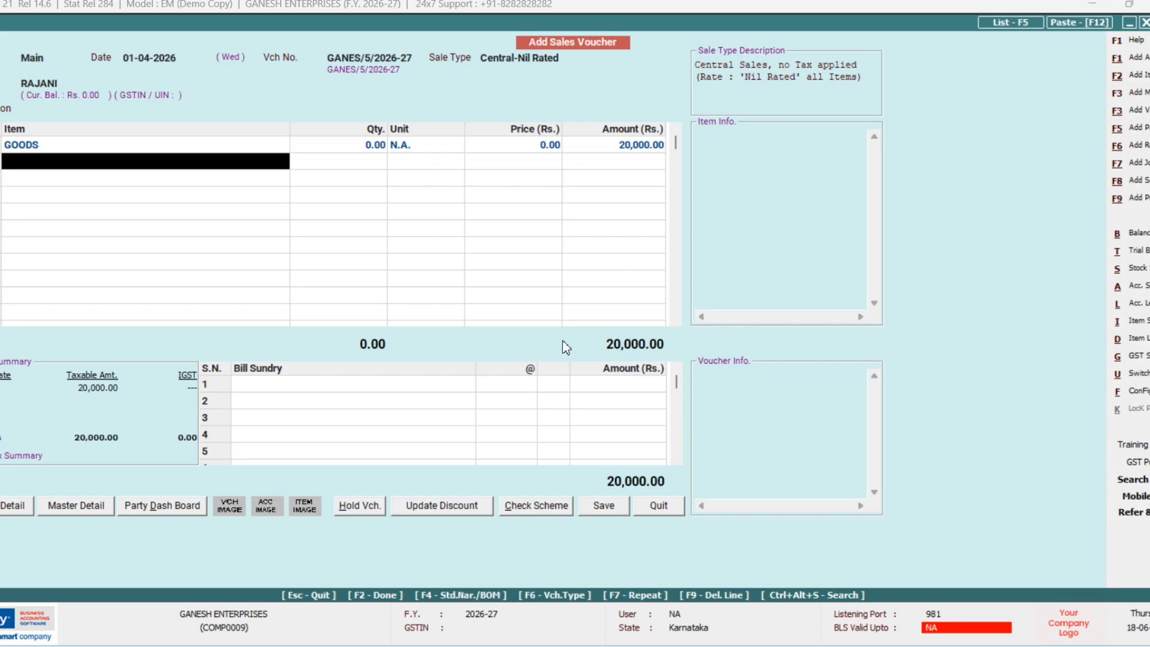
pyautogui.press('Return')
# Step: Give the voucher bill reference 205 and save it without printing the invoice
pyautogui.press('Return')
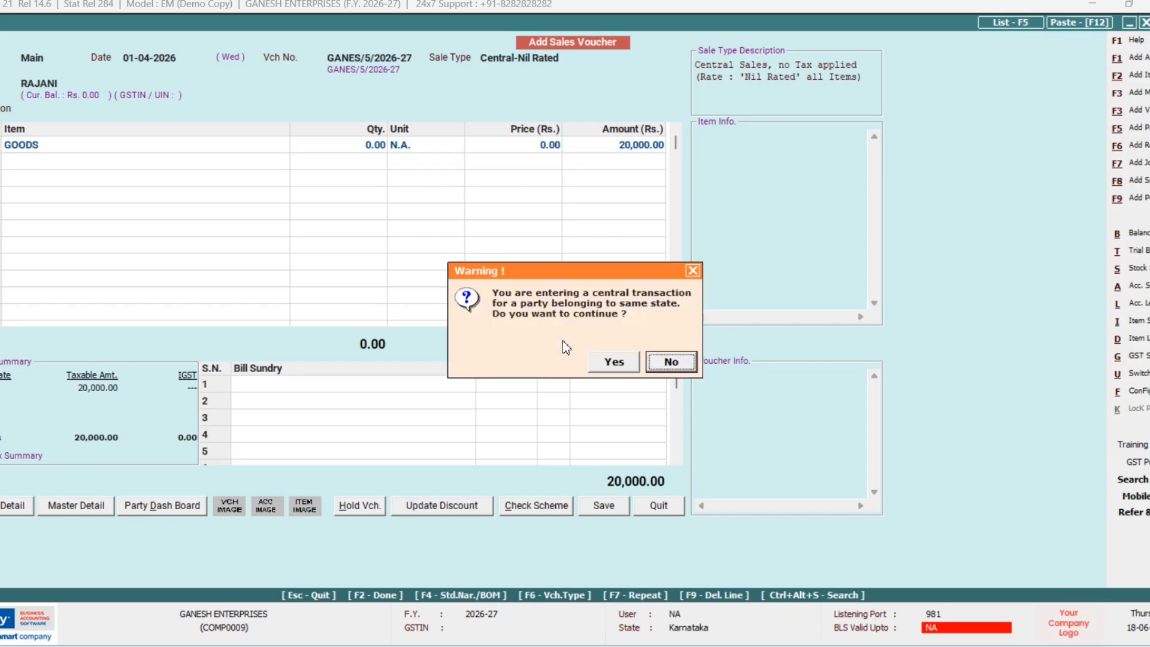
pyautogui.press('Left')
pyautogui.press('Return')
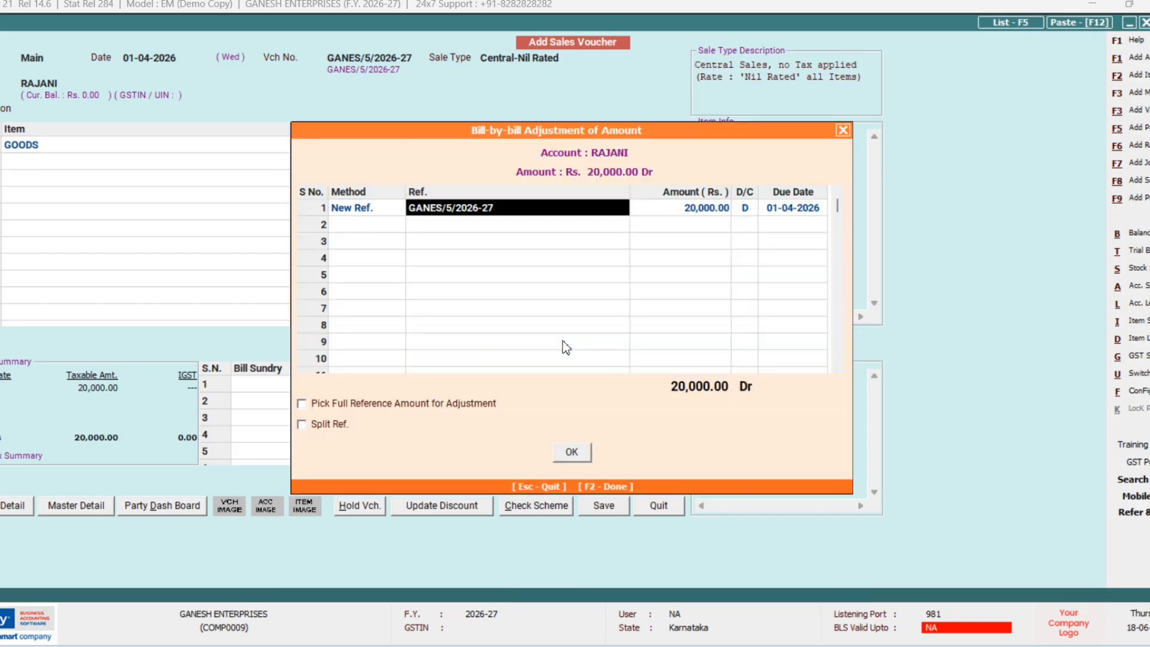
pyautogui.write('205')
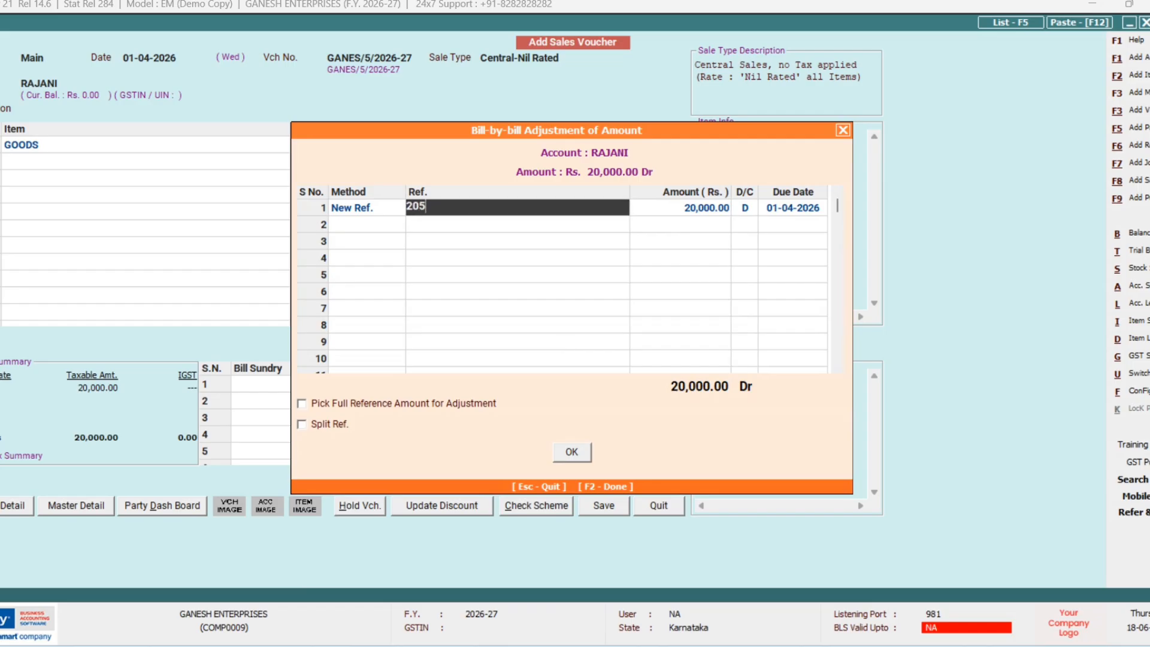
pyautogui.press('Return')
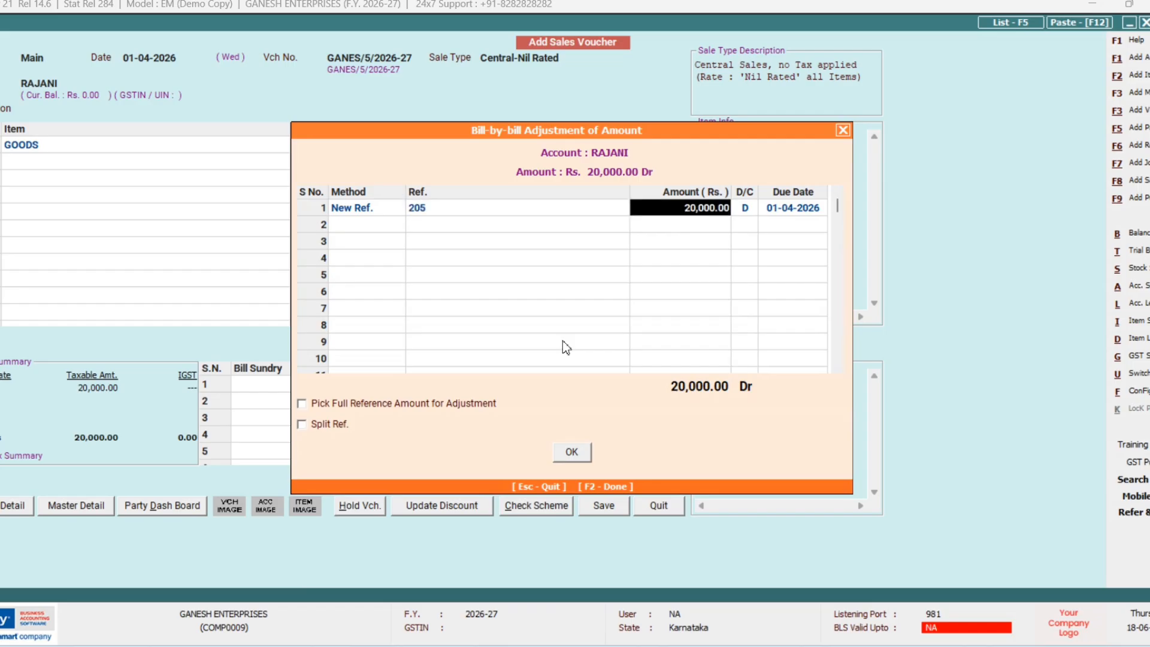
pyautogui.press('F2')
pyautogui.press('F2')
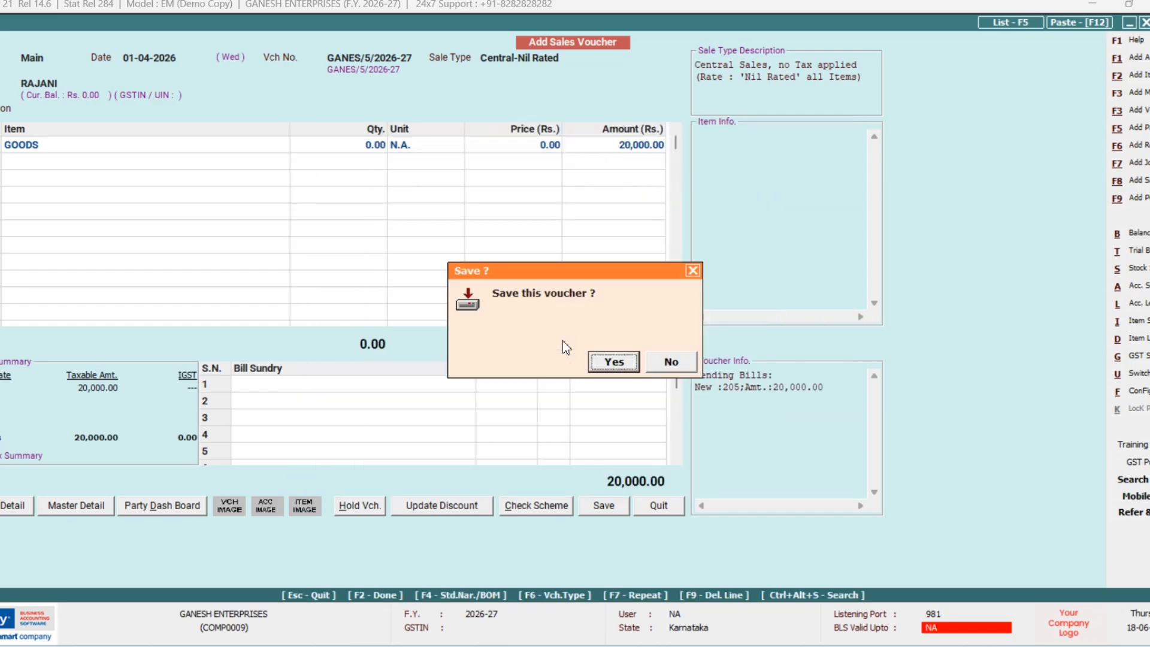
pyautogui.press('Return')
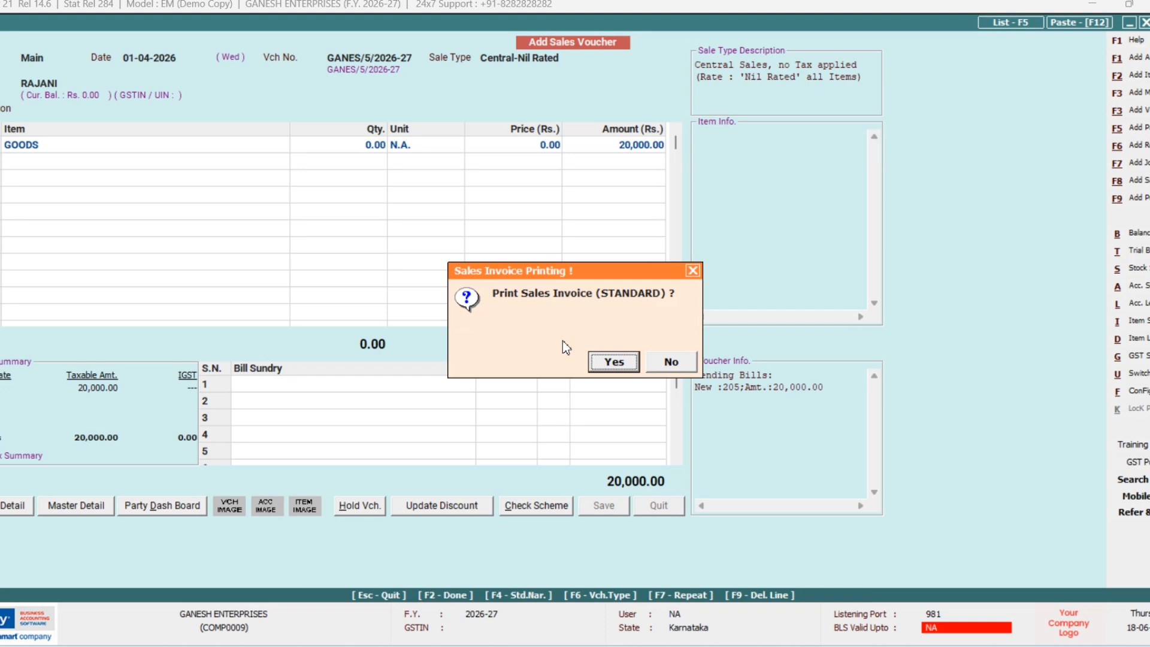
pyautogui.press('Right')
pyautogui.press('Return')
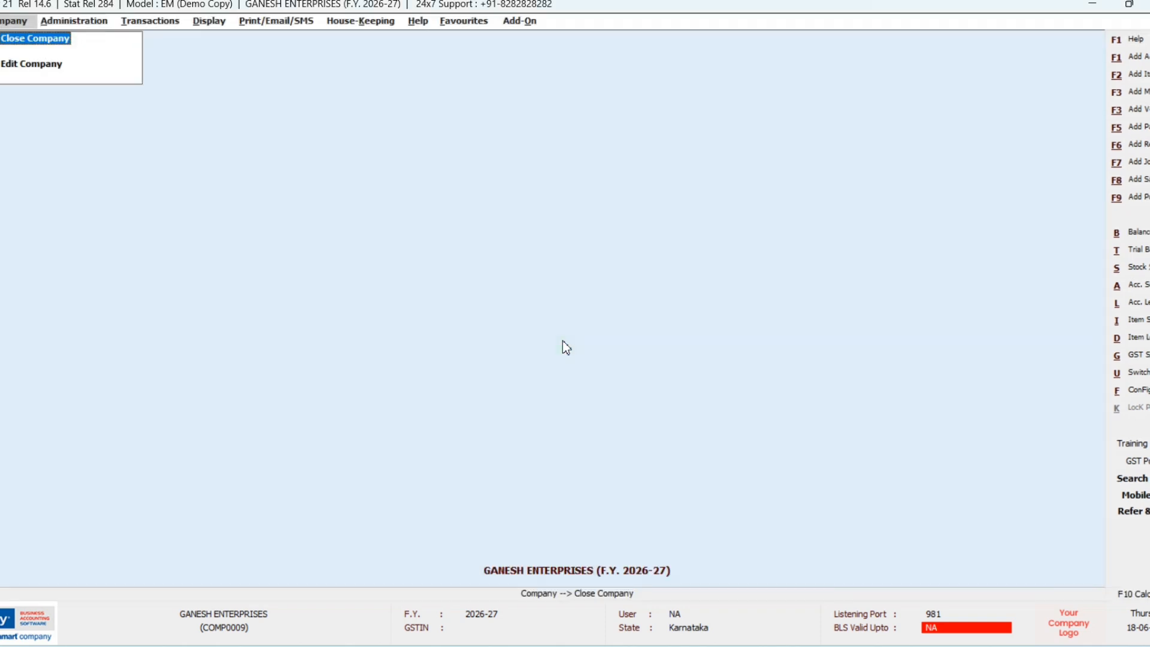
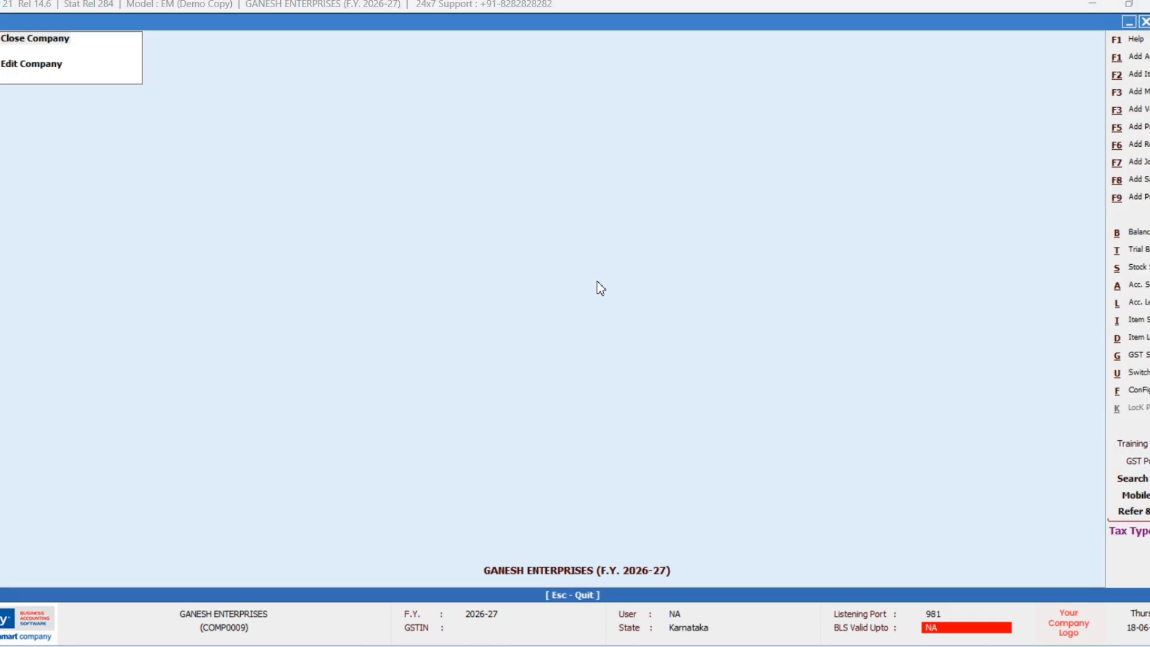
# Step: Open a Purchase Return (Dr. Note) with Central-Nil Rated purchase type for SWASTHIK TRADERS
pyautogui.press('Down')
pyautogui.press('Down')
pyautogui.press('Down')
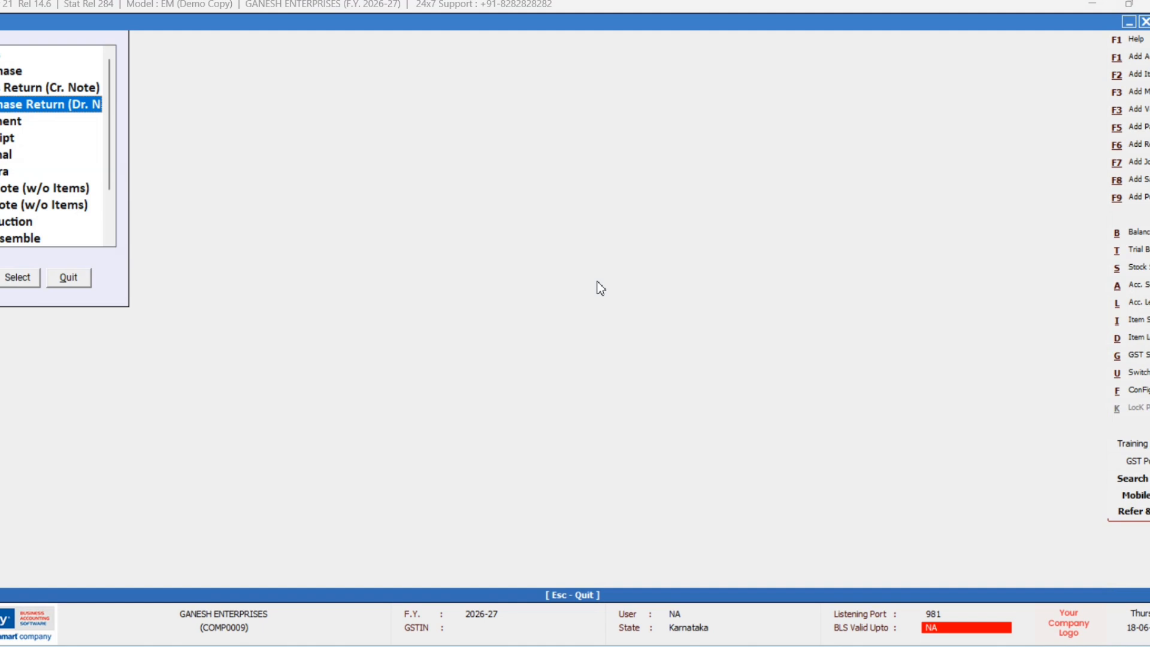
pyautogui.press('Return')
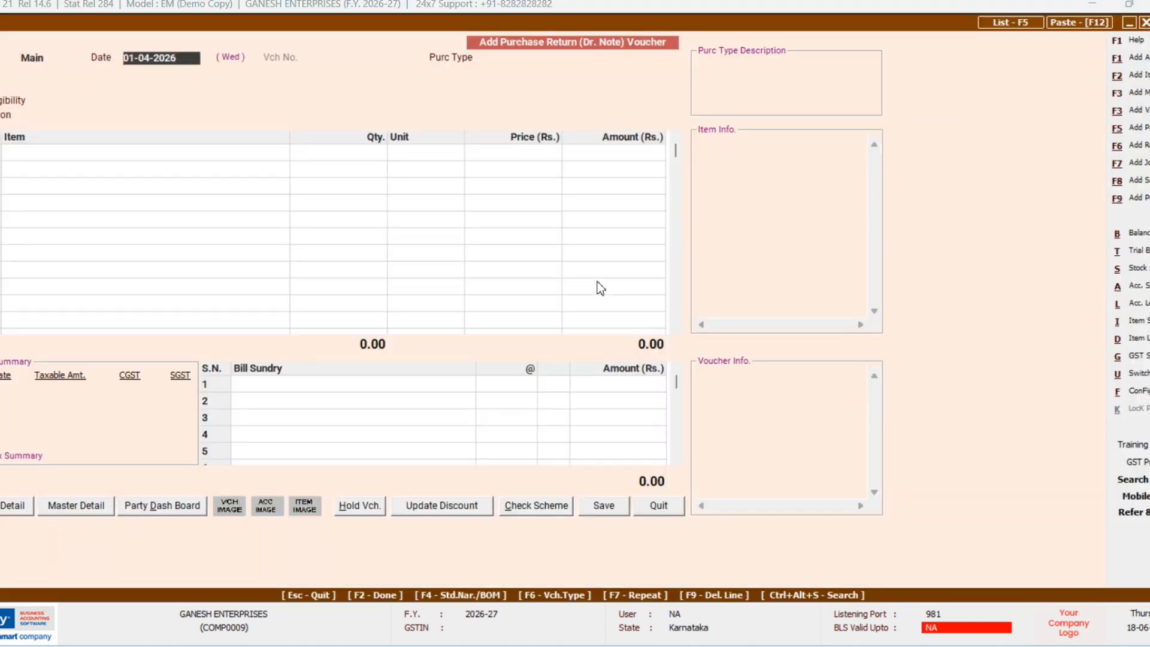
pyautogui.press('Return')
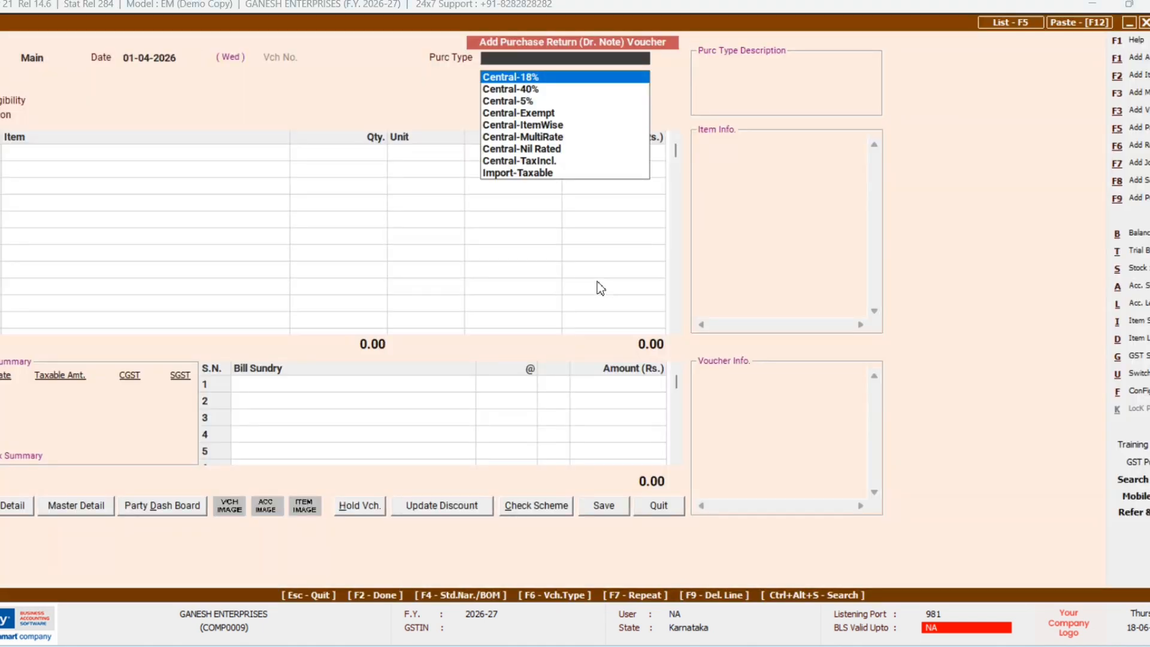
pyautogui.press('Down')
pyautogui.press('Down')
pyautogui.press('Down')
pyautogui.press('Down')
pyautogui.press('Down')
pyautogui.press('Down')
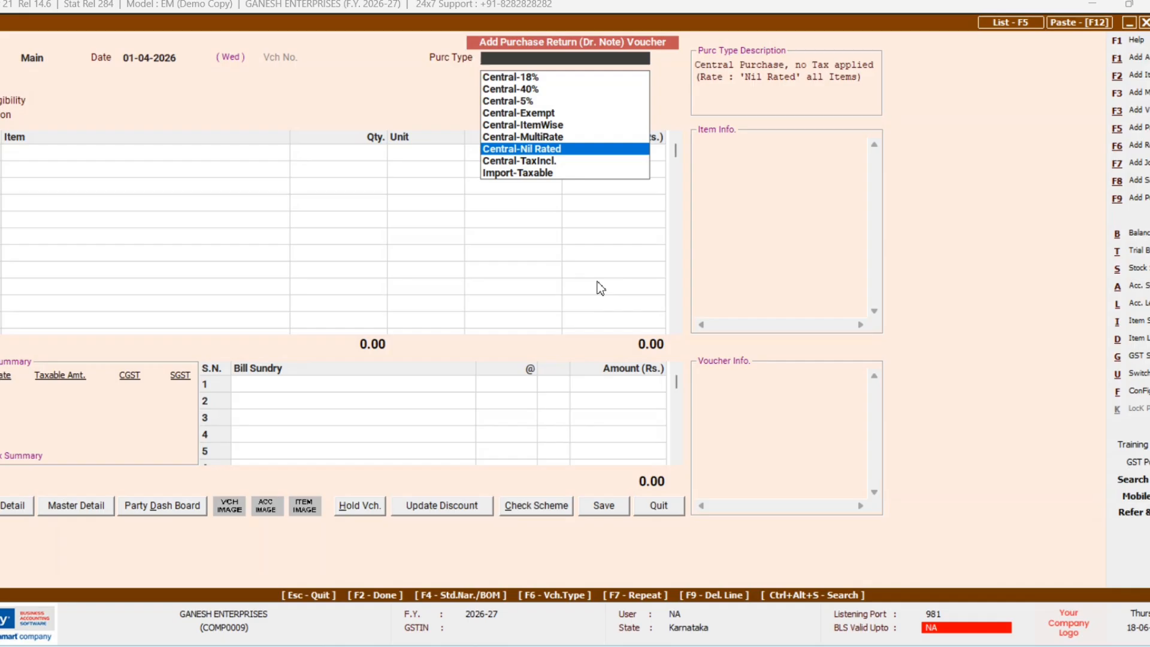
pyautogui.press('Return')
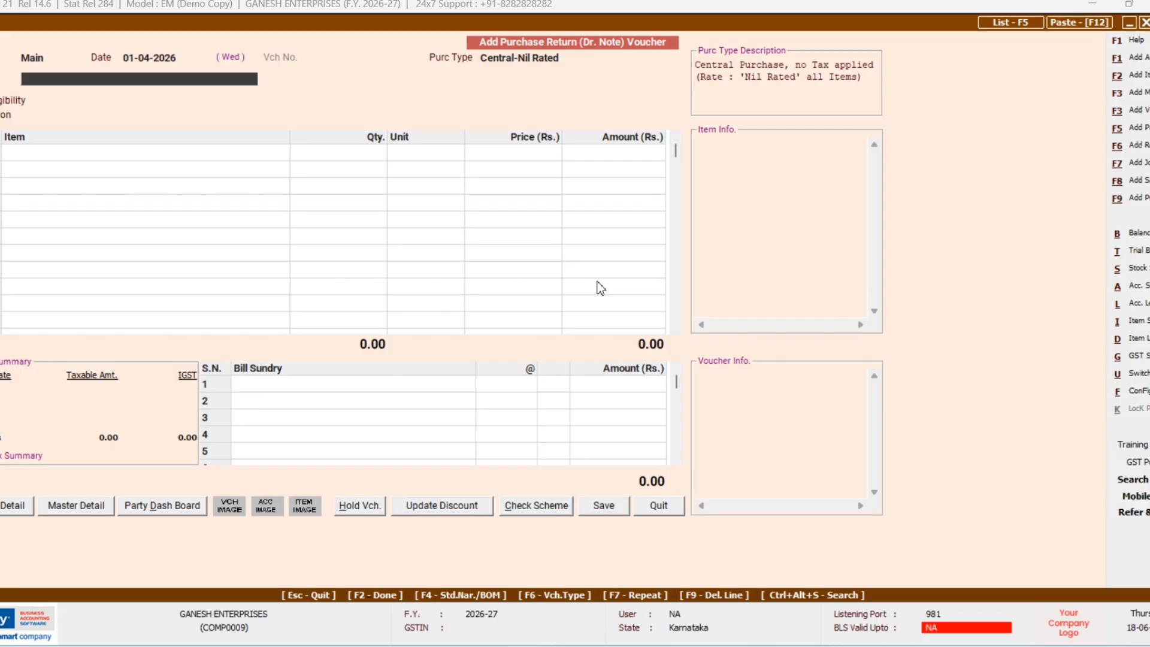
pyautogui.press('Return')
pyautogui.press('Return')
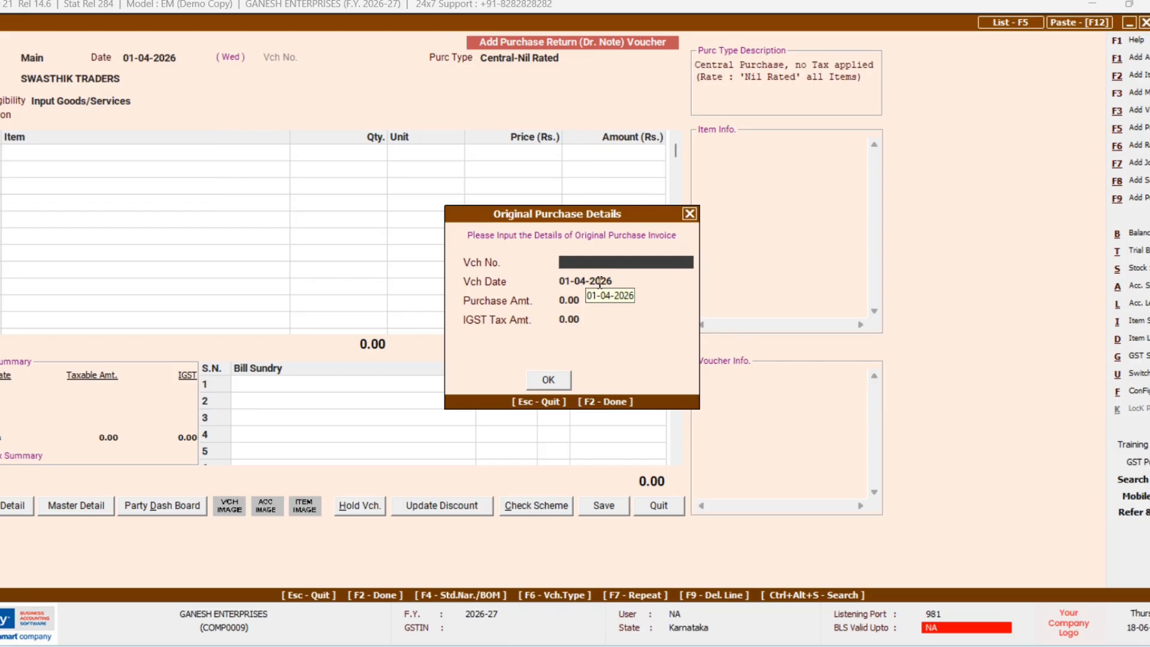
# Step: Enter original purchase voucher 103 worth 20,000 and copy its items into the return
pyautogui.write('103')
pyautogui.press('Return')
pyautogui.press('Return')
pyautogui.write('20000')
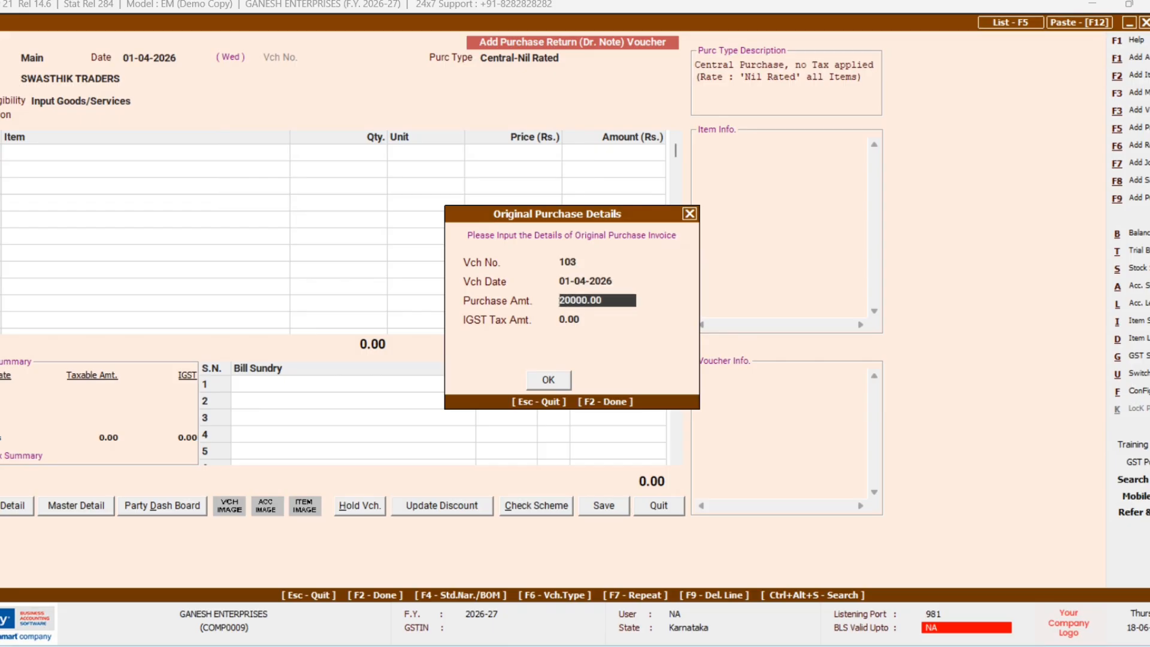
pyautogui.press('Return')
pyautogui.press('Return')
pyautogui.press('Return')
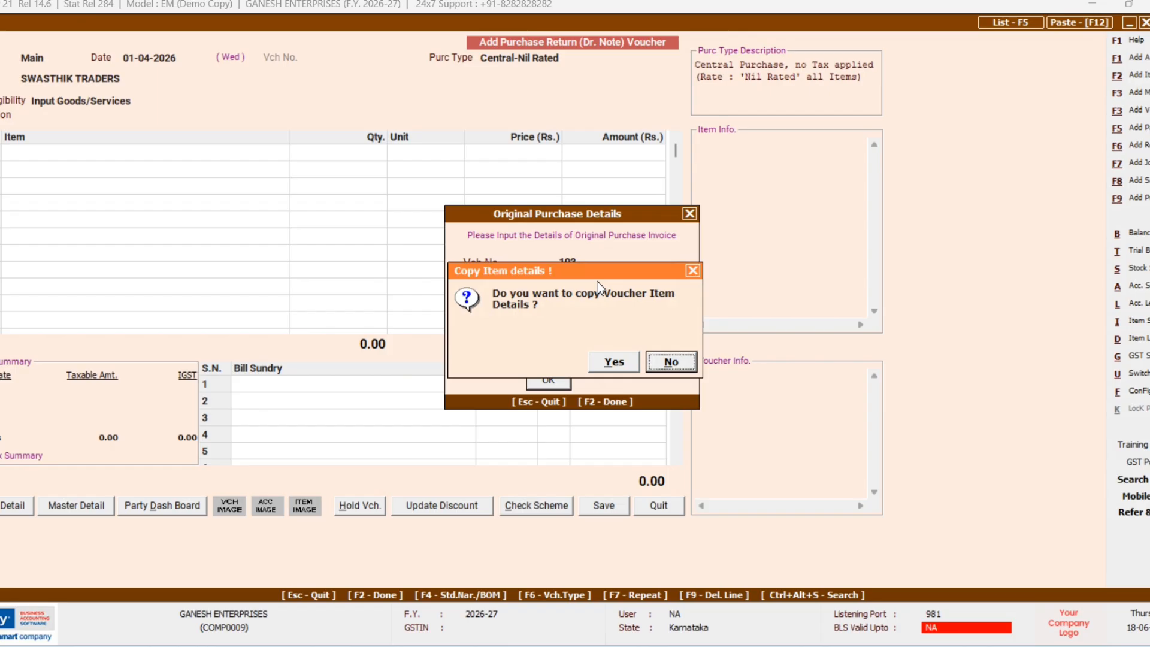
pyautogui.press('Left')
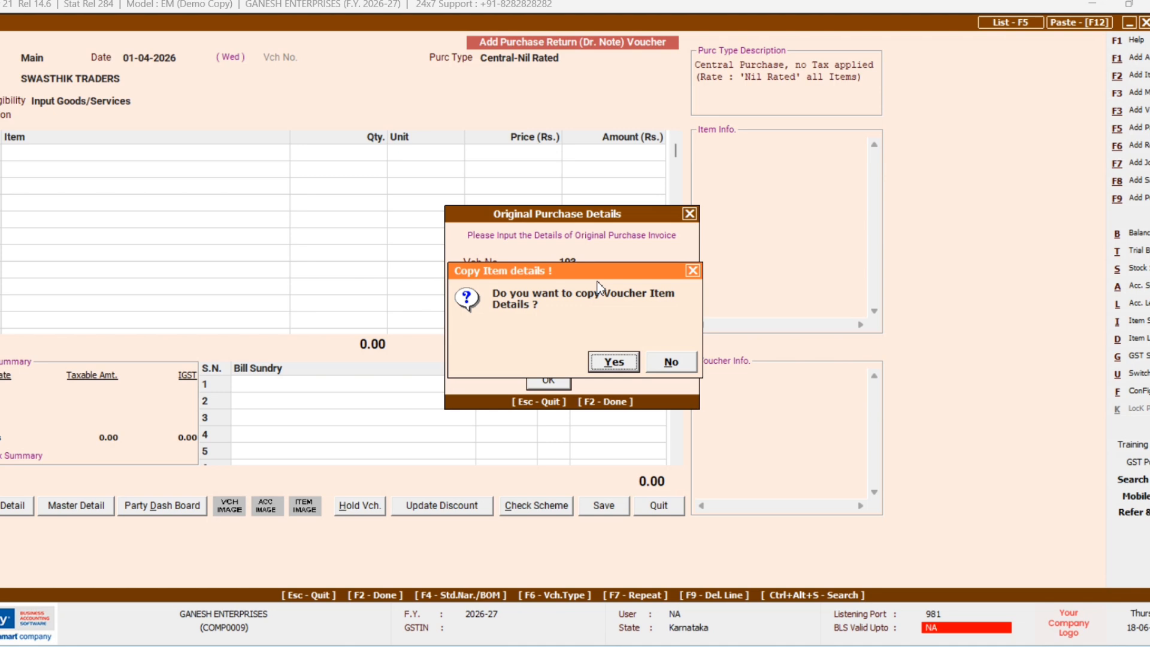
pyautogui.press('Return')
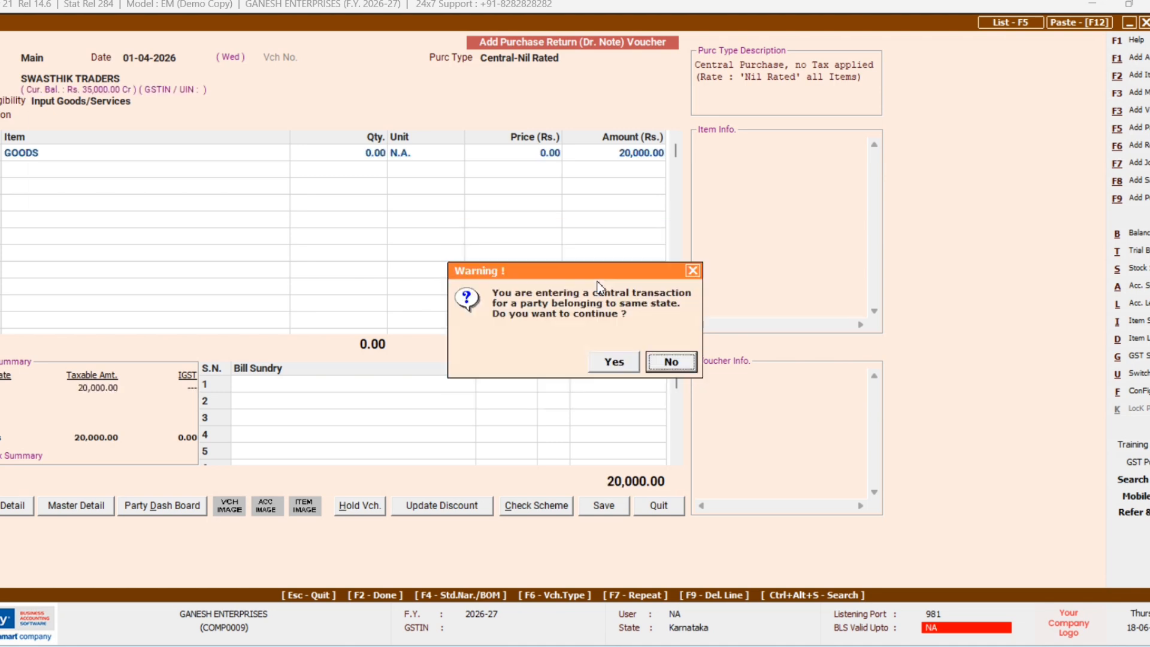
pyautogui.press('Left')
pyautogui.press('Return')
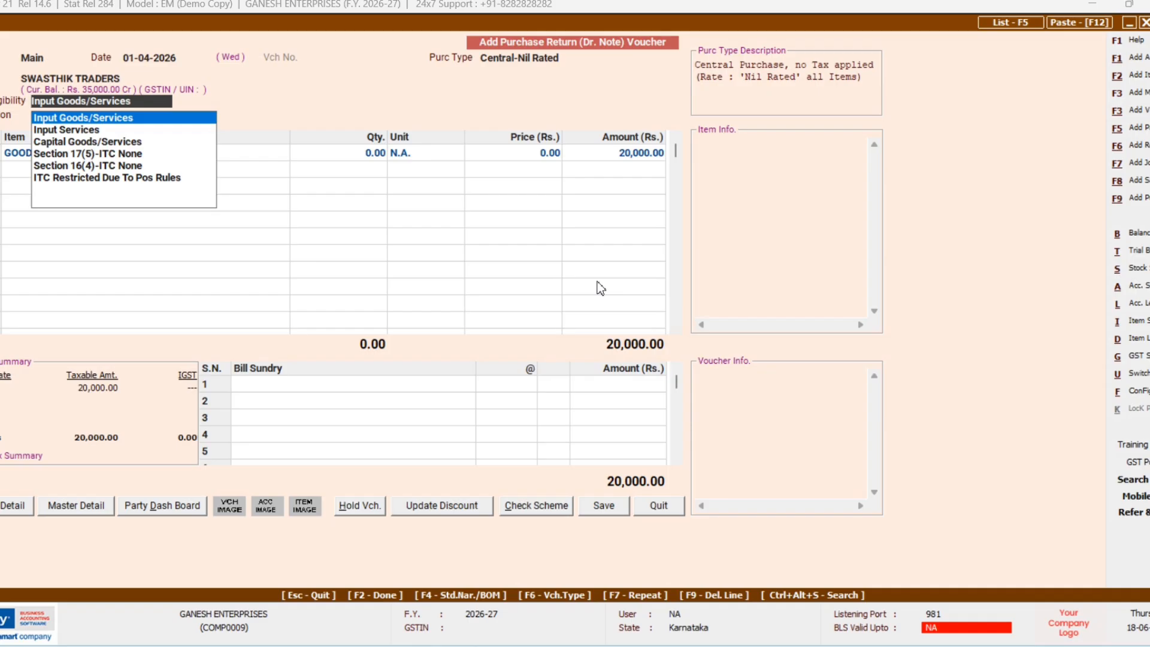
# Step: Set the GOODS return amount to 3,000, accept GST and bill-by-bill details, and save
pyautogui.press('Return')
pyautogui.press('Return')
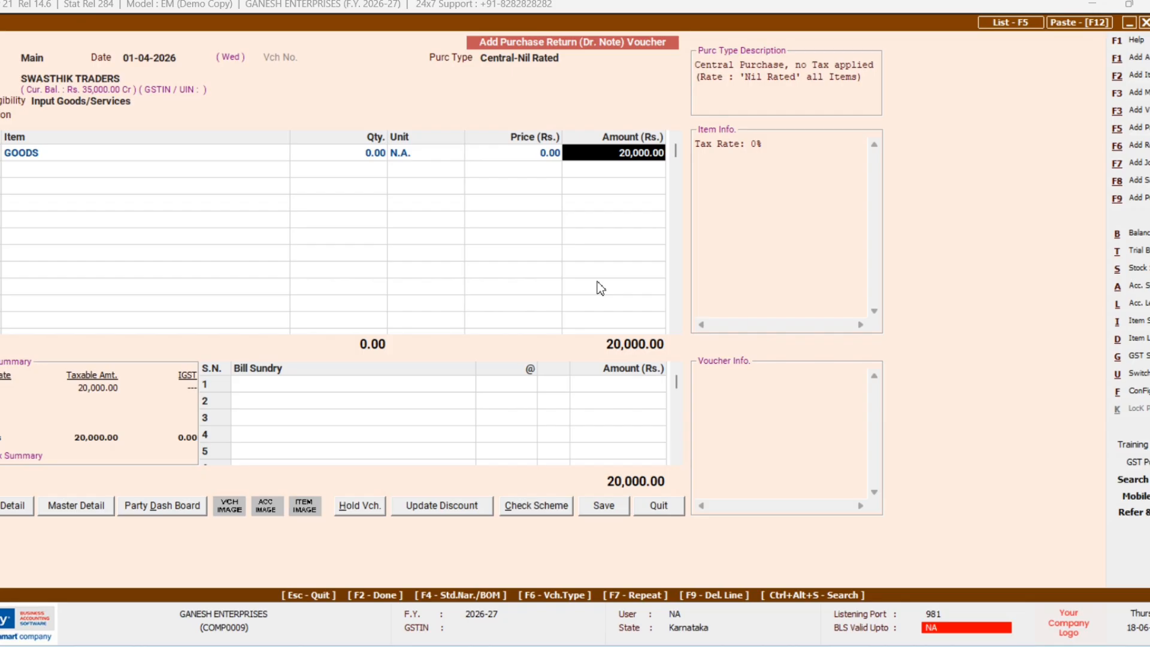
pyautogui.write('3000')
pyautogui.press('Return')
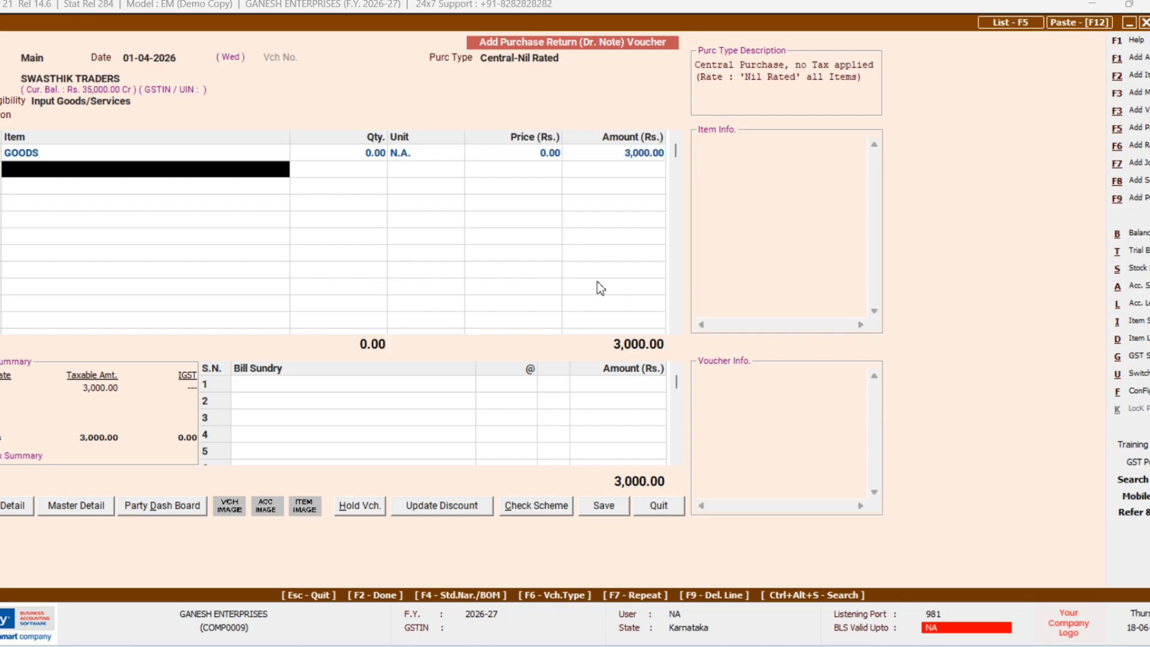
pyautogui.press('Return')
pyautogui.press('Return')
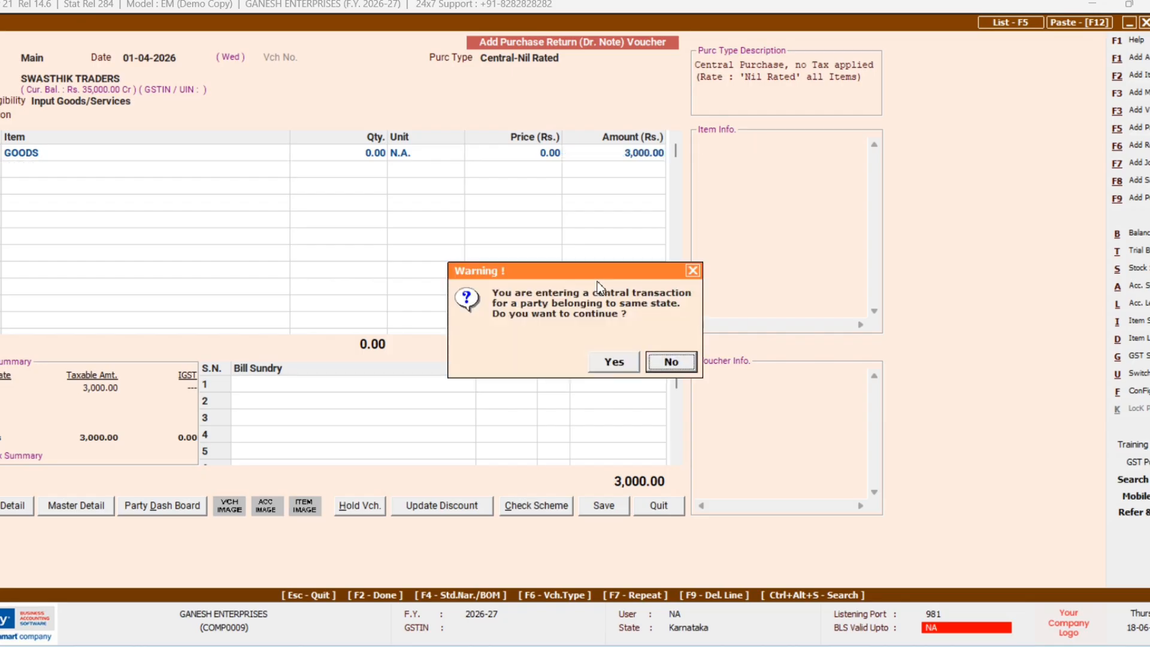
pyautogui.press('Left')
pyautogui.press('Return')
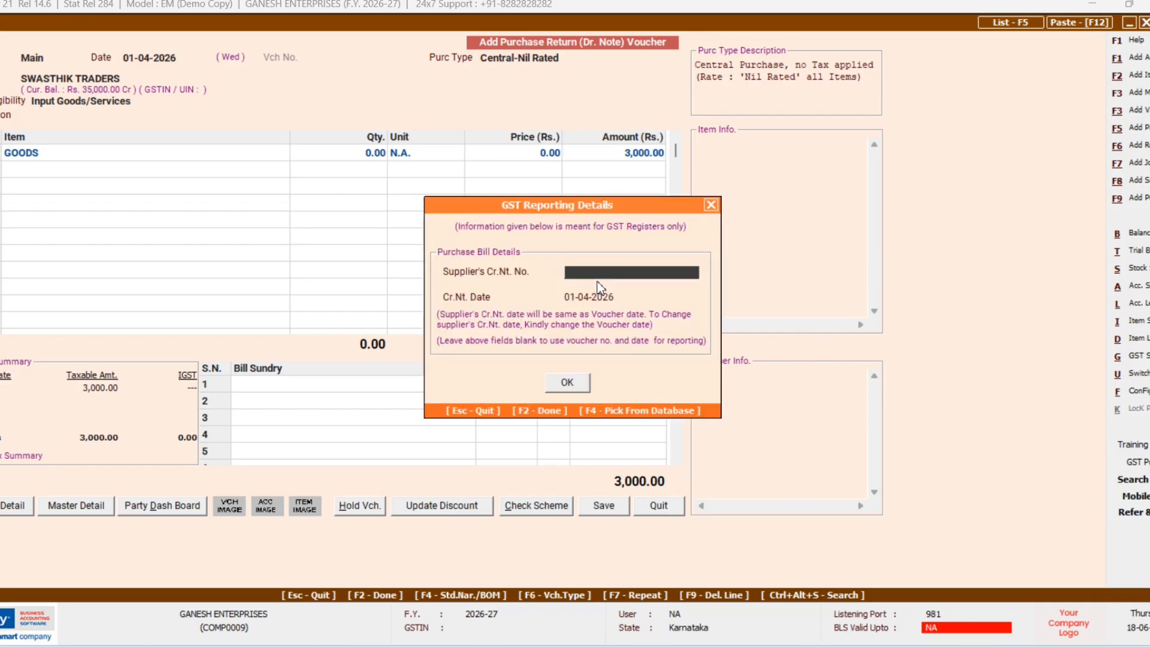
pyautogui.press('Return')
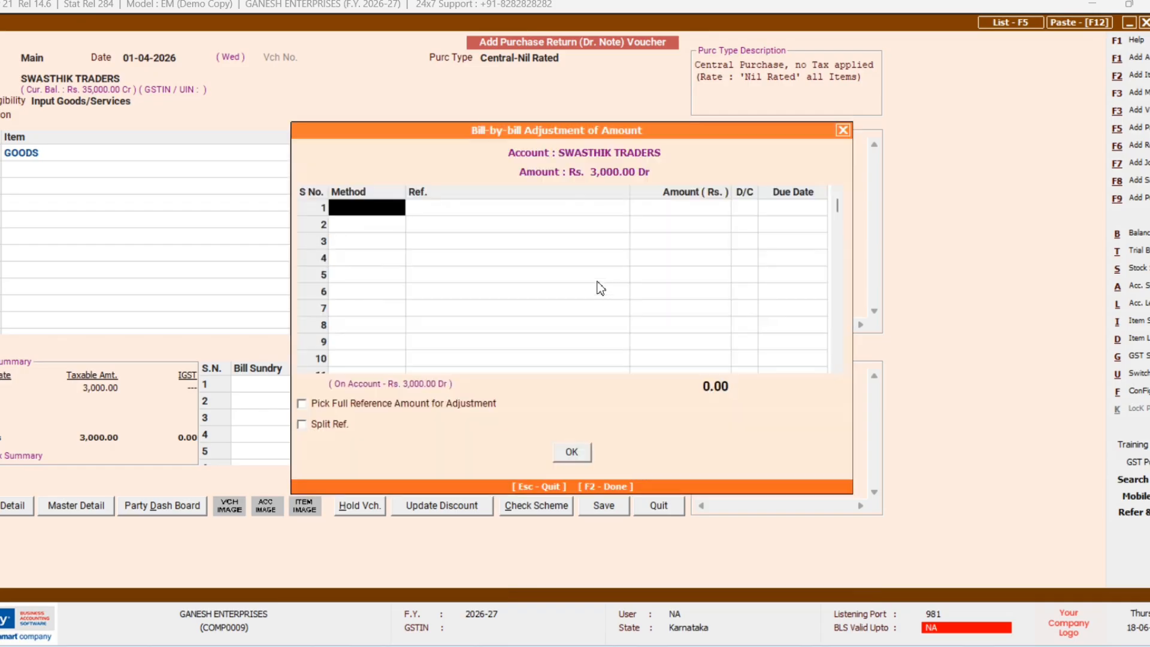
pyautogui.press('F2')
pyautogui.press('F2')
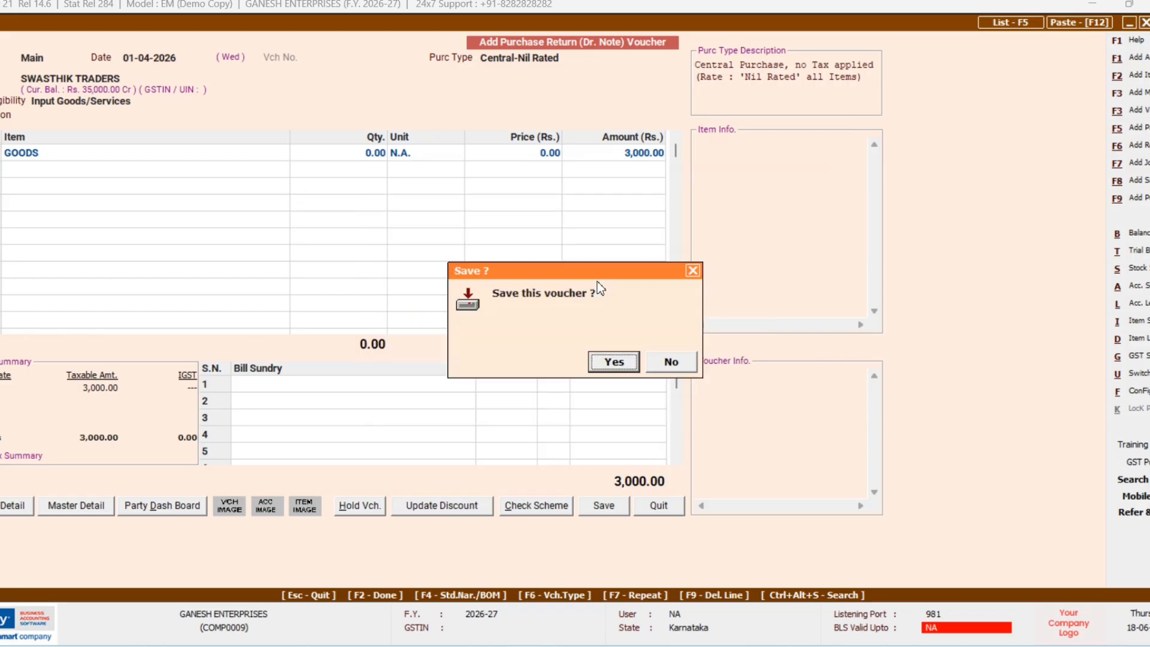
pyautogui.press('Return')
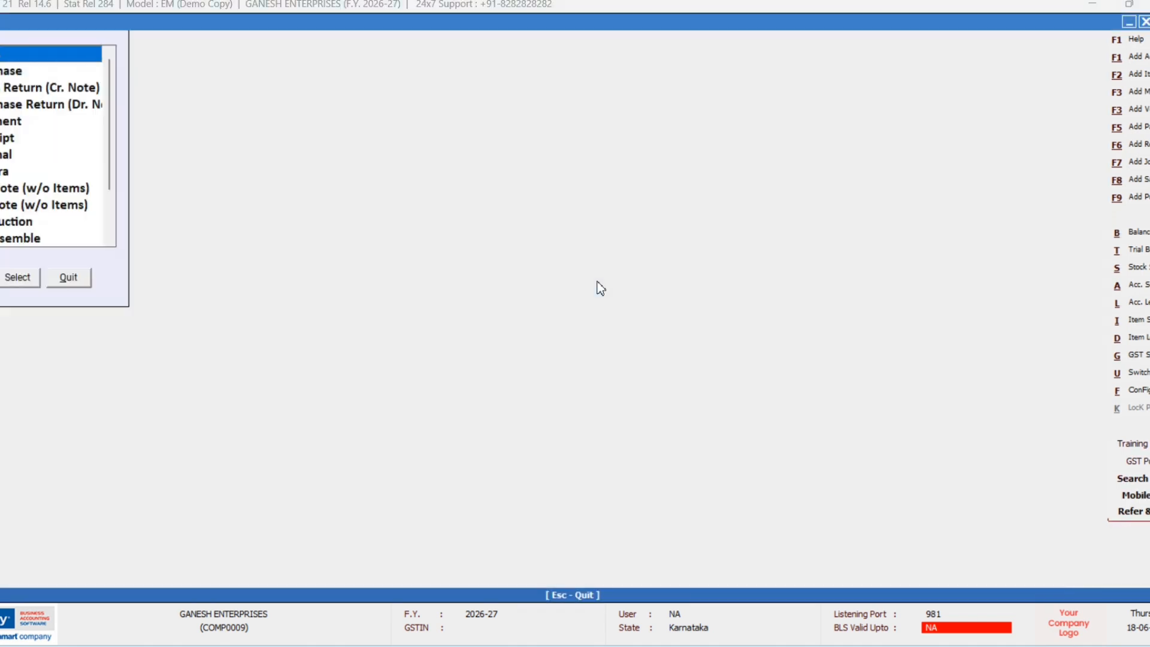
# Step: Open another Central-Nil Rated purchase return and pick RAMESH TRADERS as the party
pyautogui.press('Down')
pyautogui.press('Down')
pyautogui.press('Down')
pyautogui.press('Return')
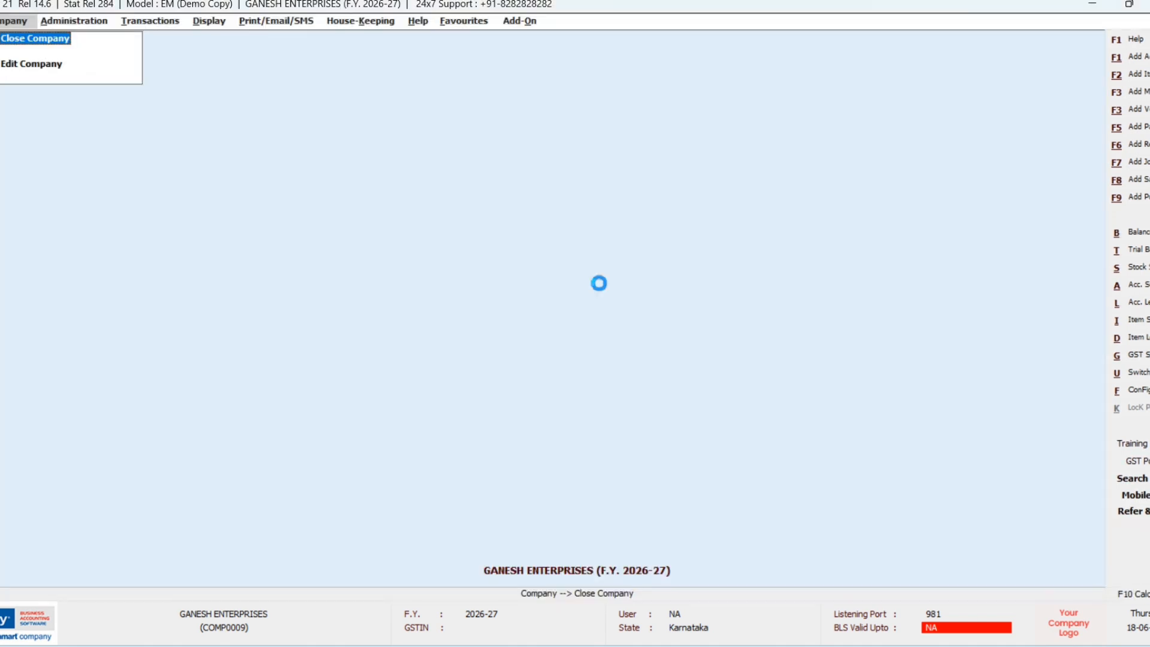
pyautogui.press('Return')
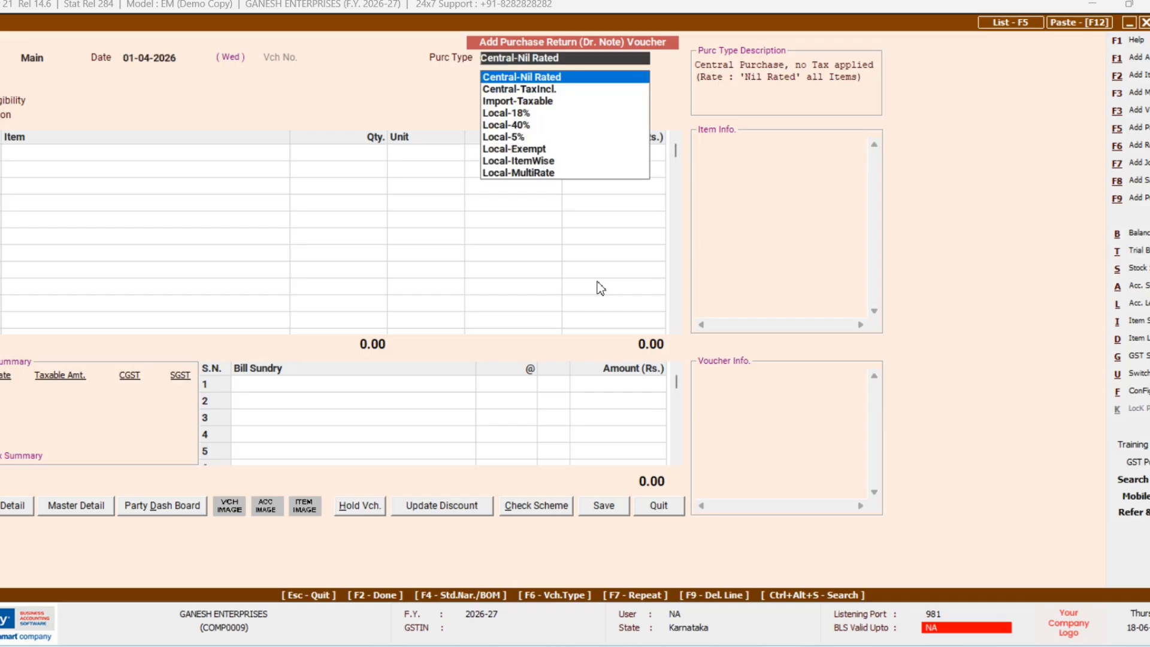
pyautogui.press('Return')
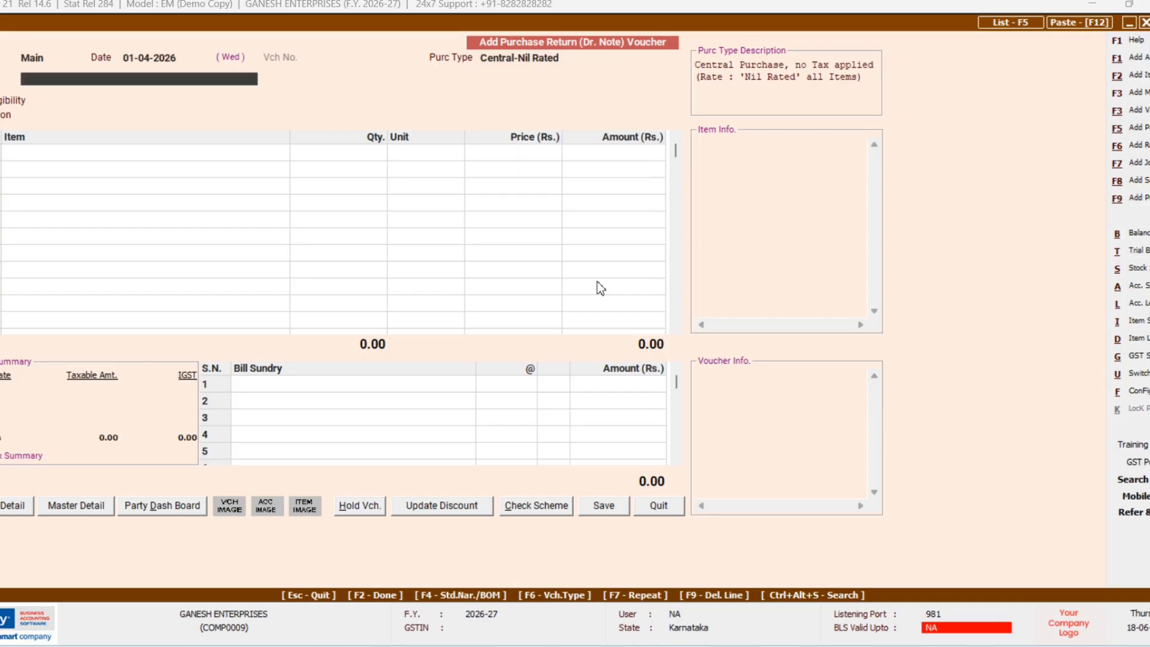
pyautogui.write('R')
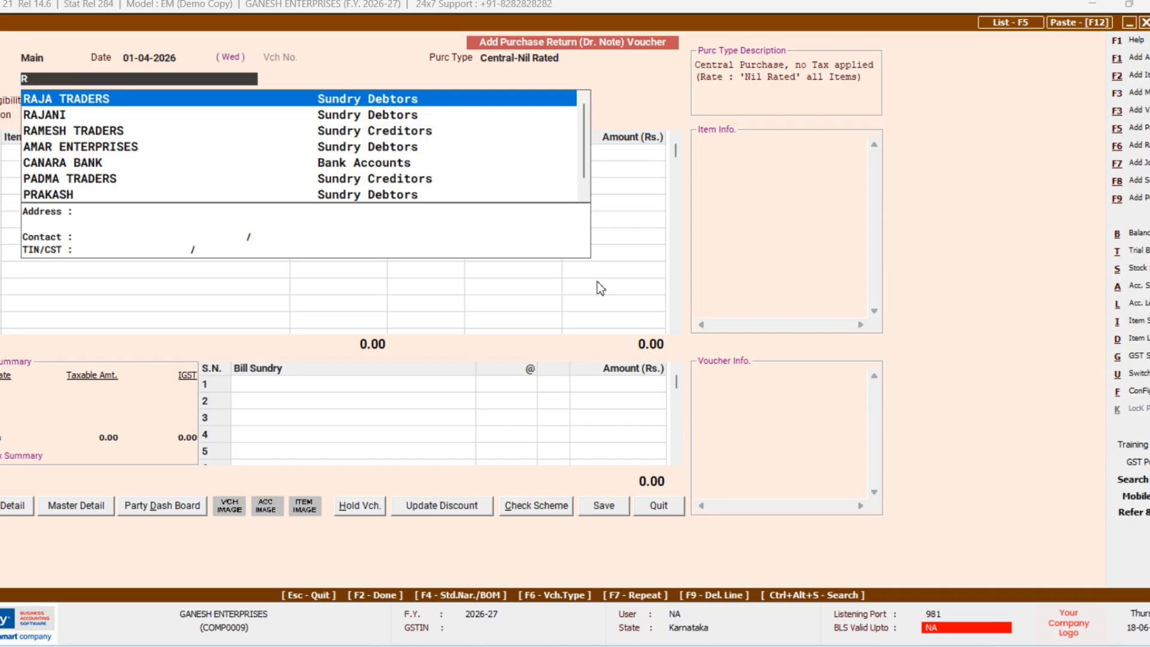
pyautogui.press('Down')
pyautogui.press('Down')
pyautogui.press('Down')
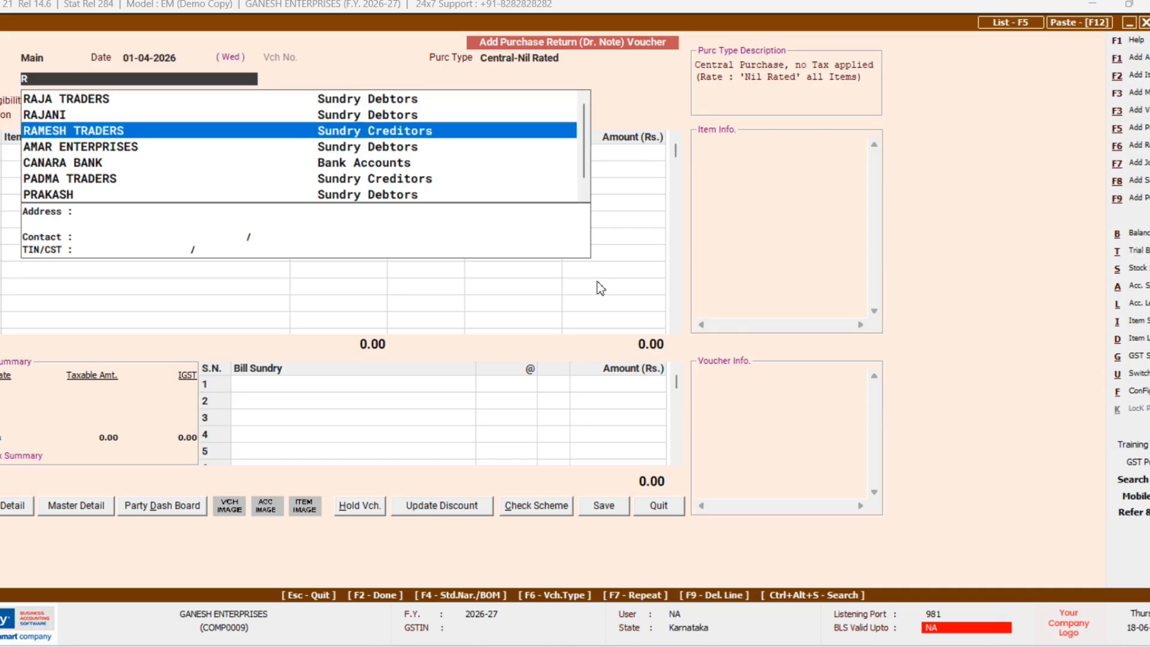
pyautogui.press('Up')
pyautogui.press('Return')
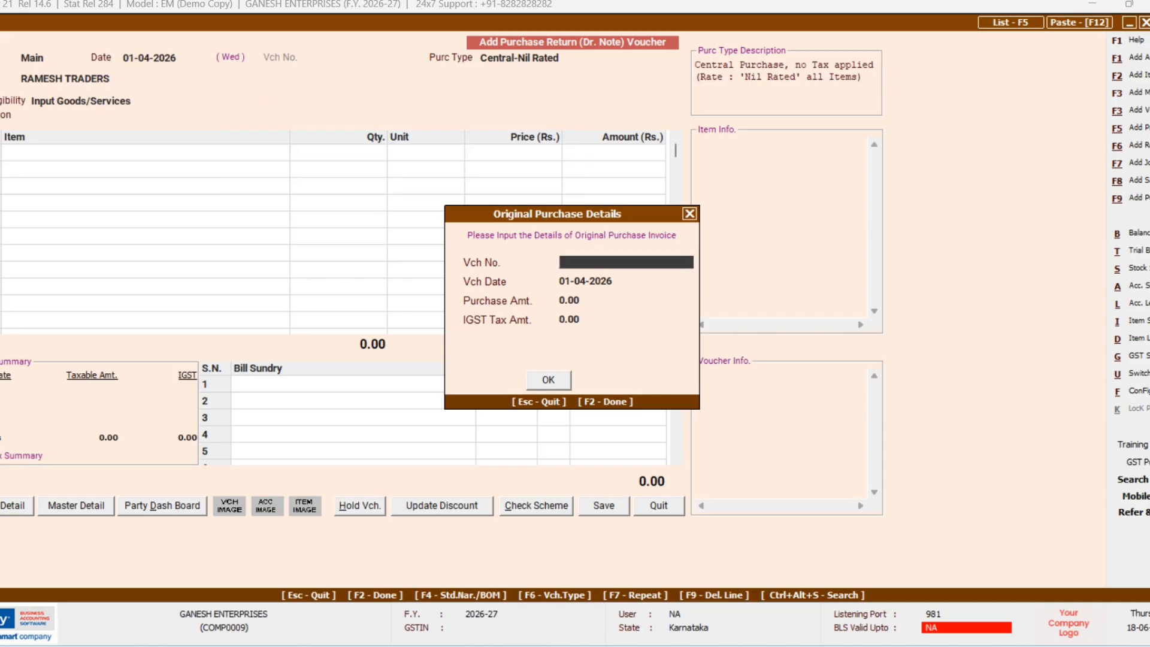
# Step: Enter original purchase voucher 101 worth 25,000 and copy its items into the return
pyautogui.write('101')
pyautogui.press('Return')
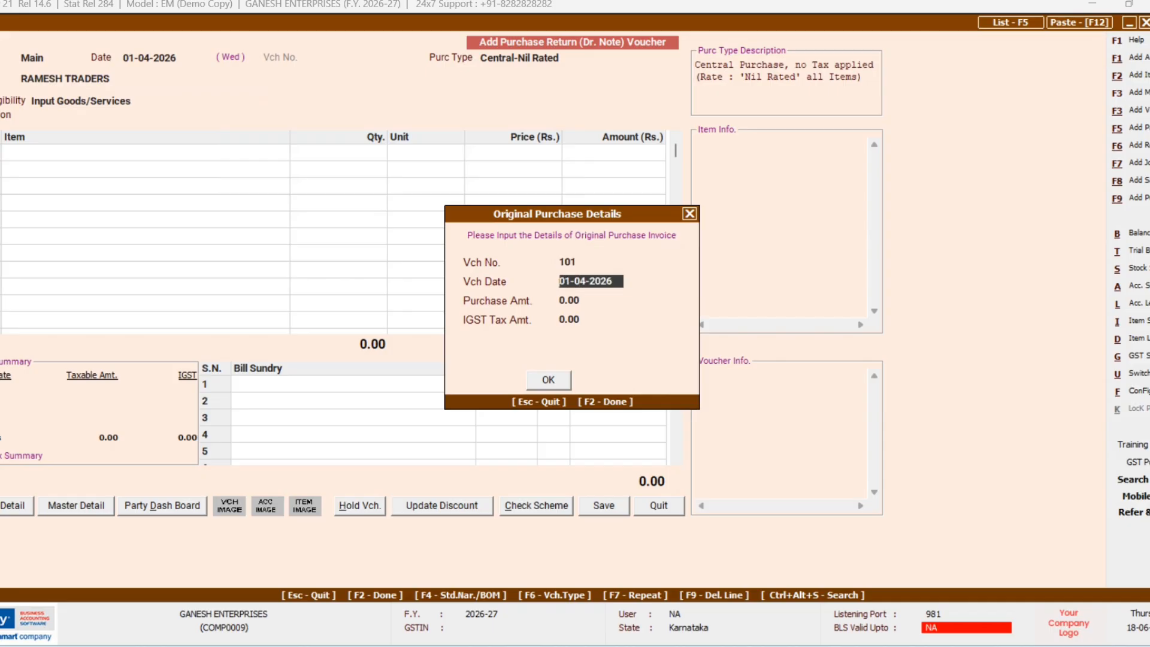
pyautogui.press('Return')
pyautogui.write('25000')
pyautogui.press('Return')
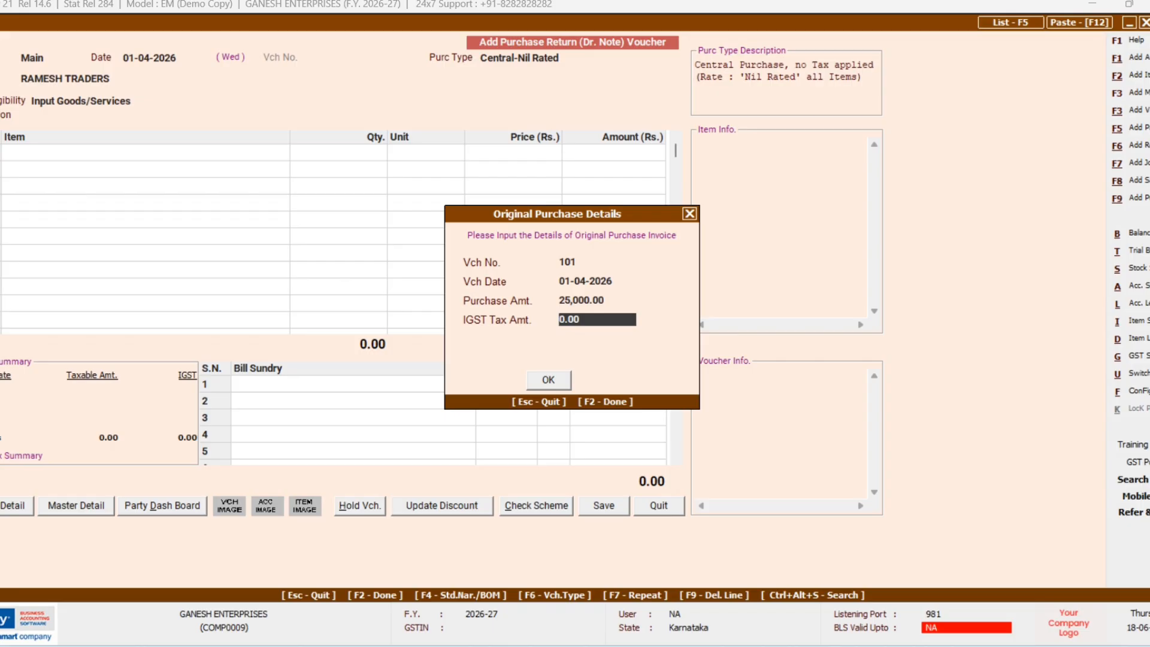
pyautogui.press('Return')
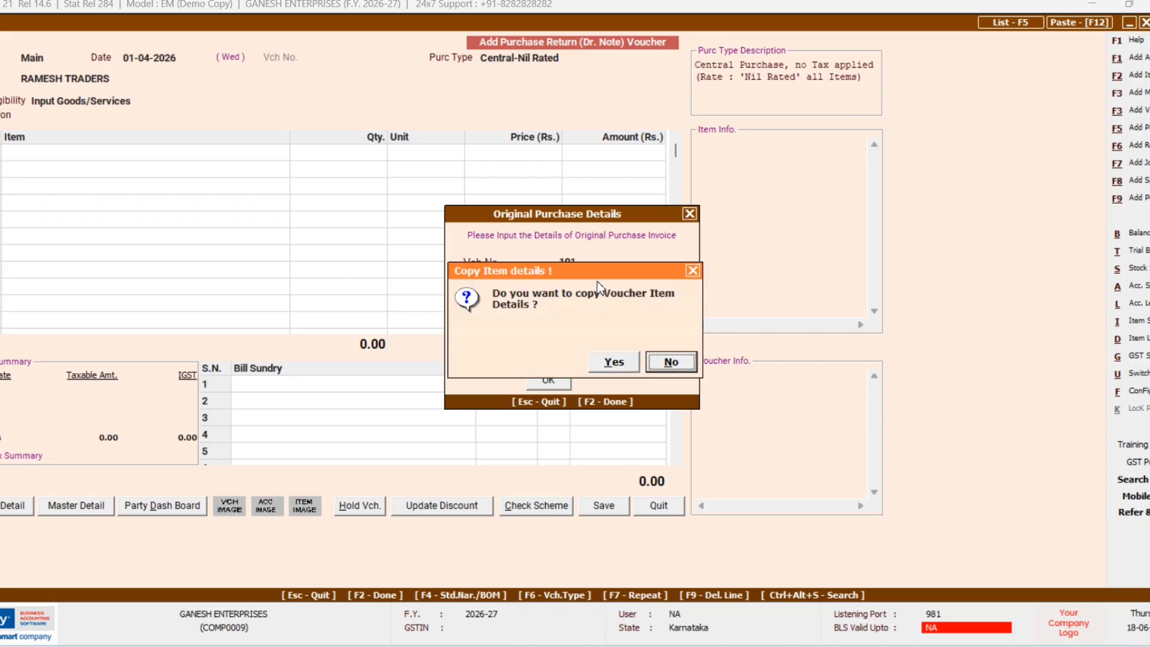
pyautogui.press('Left')
pyautogui.press('Return')
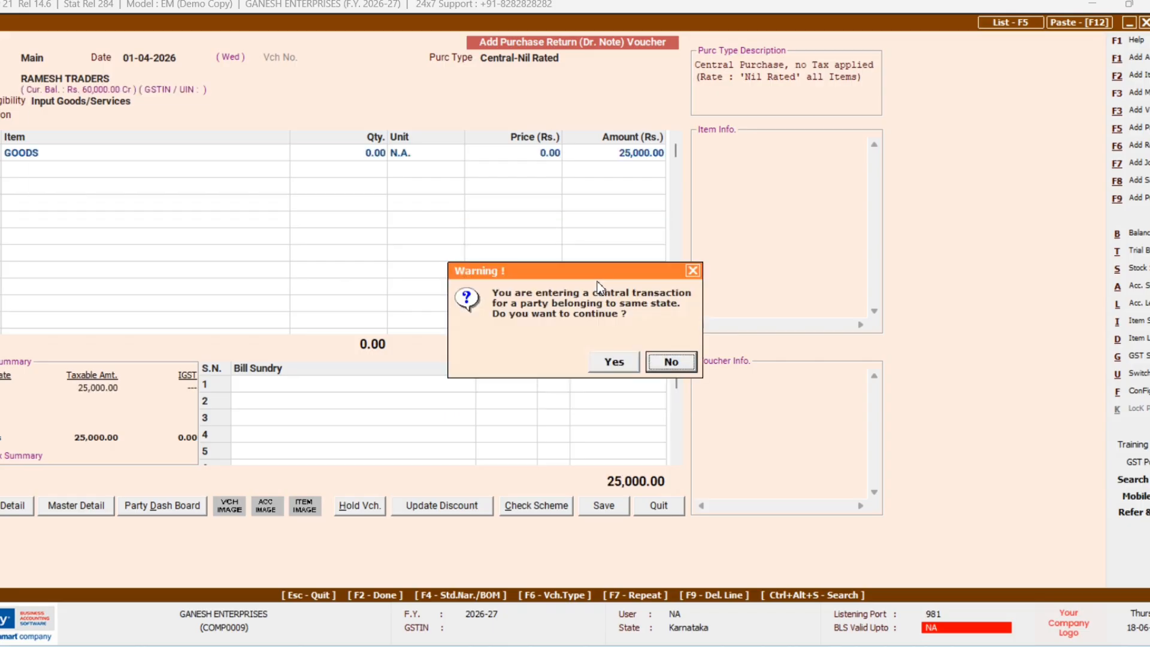
pyautogui.press('Left')
pyautogui.press('Return')
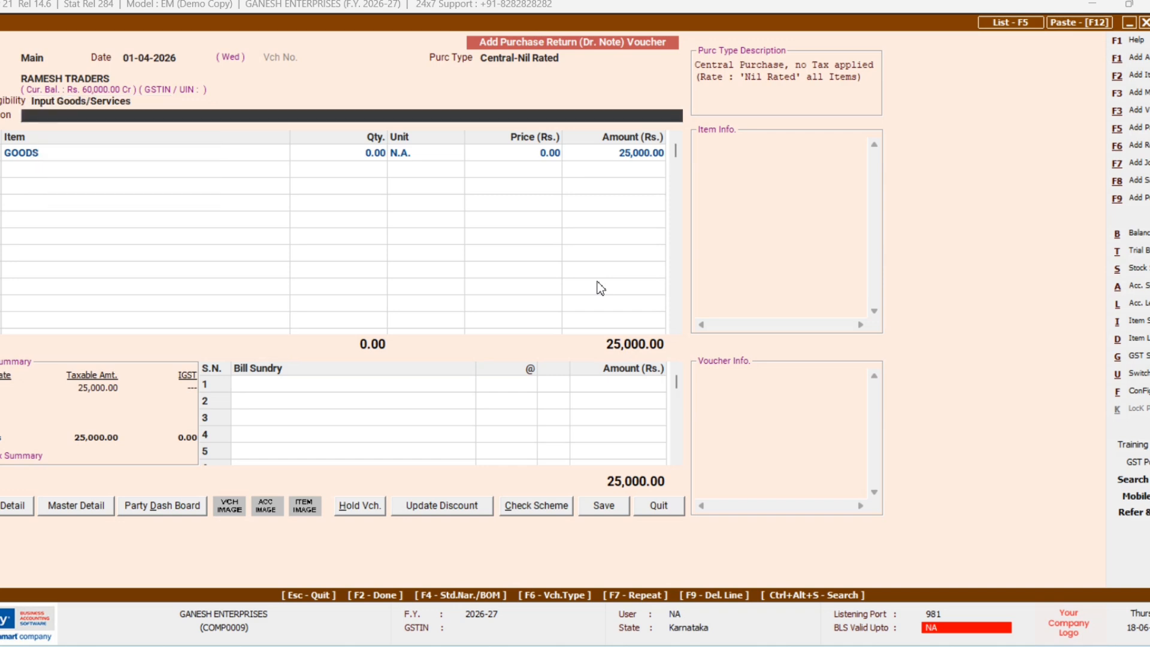
# Step: Set GOODS to 5,000.00, continue past the warning, and accept the GST reporting details
pyautogui.press('Return')
pyautogui.press('Return')
pyautogui.press('Return')
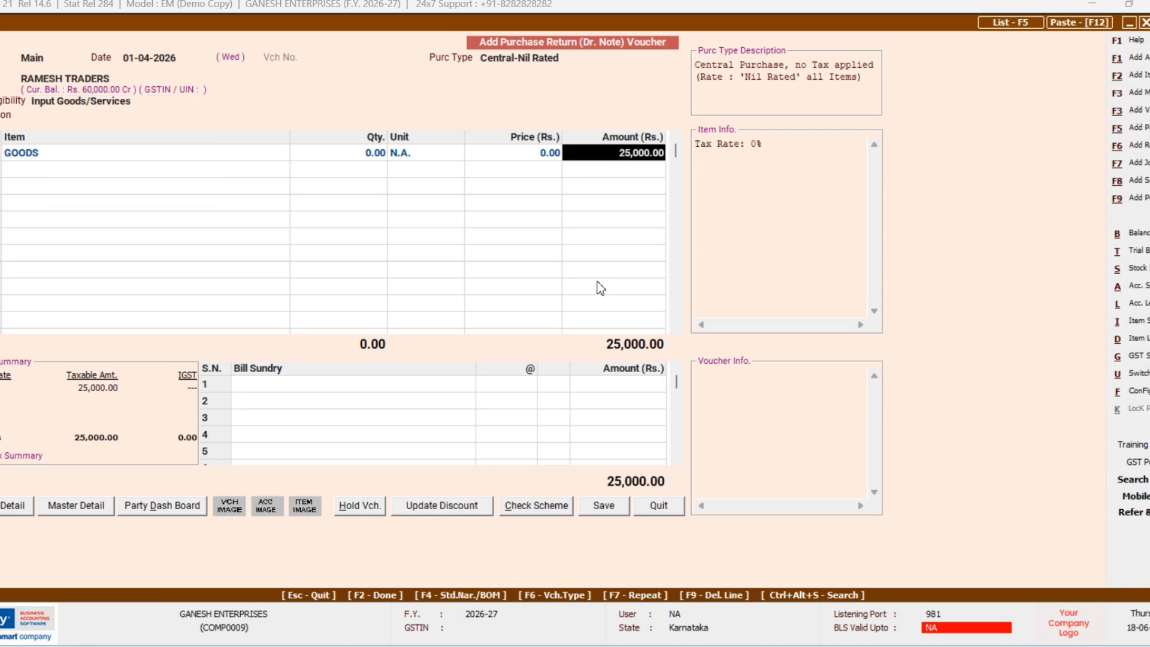
pyautogui.write('5000')
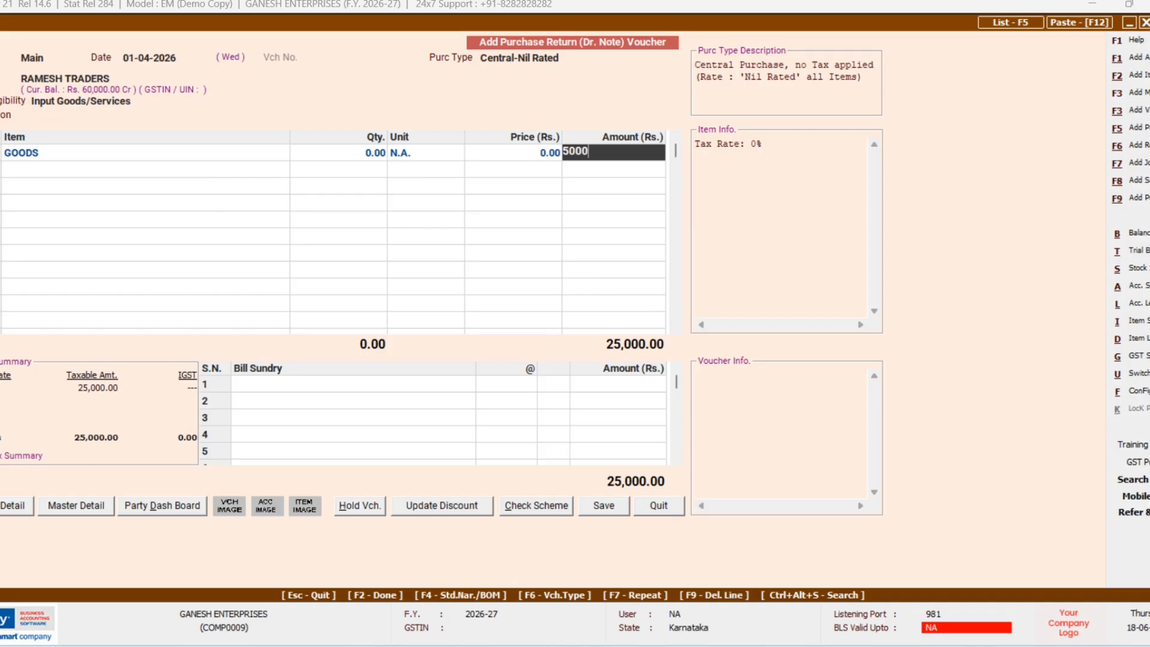
pyautogui.press('Return')
pyautogui.press('Return')
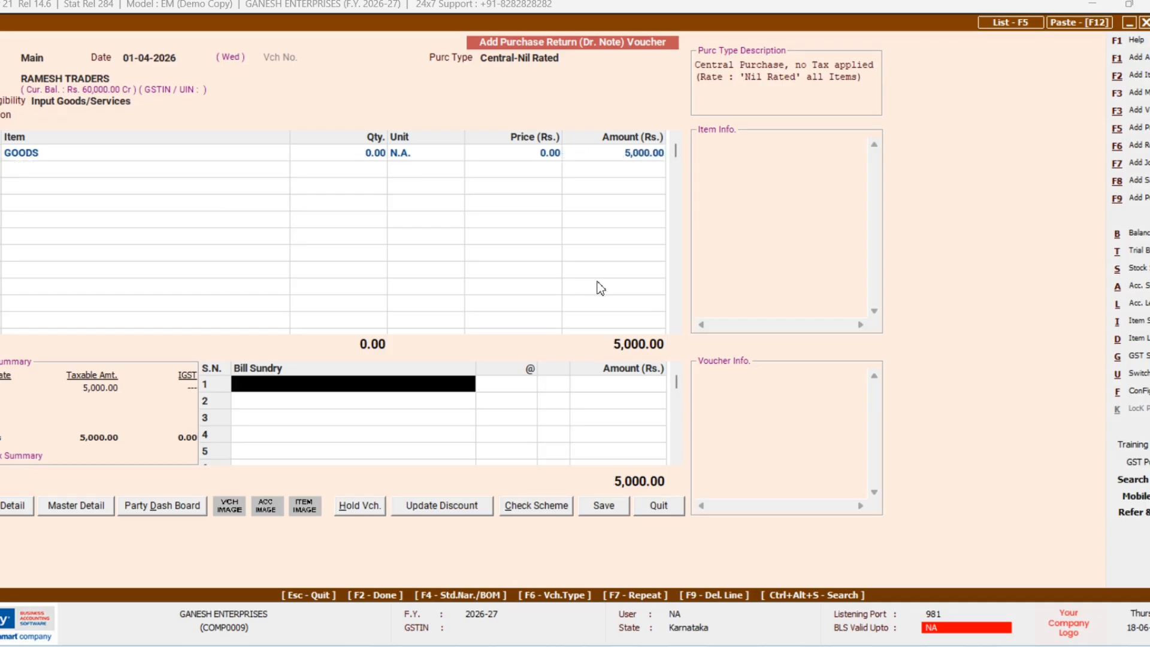
pyautogui.press('Return')
pyautogui.press('Left')
pyautogui.press('Return')
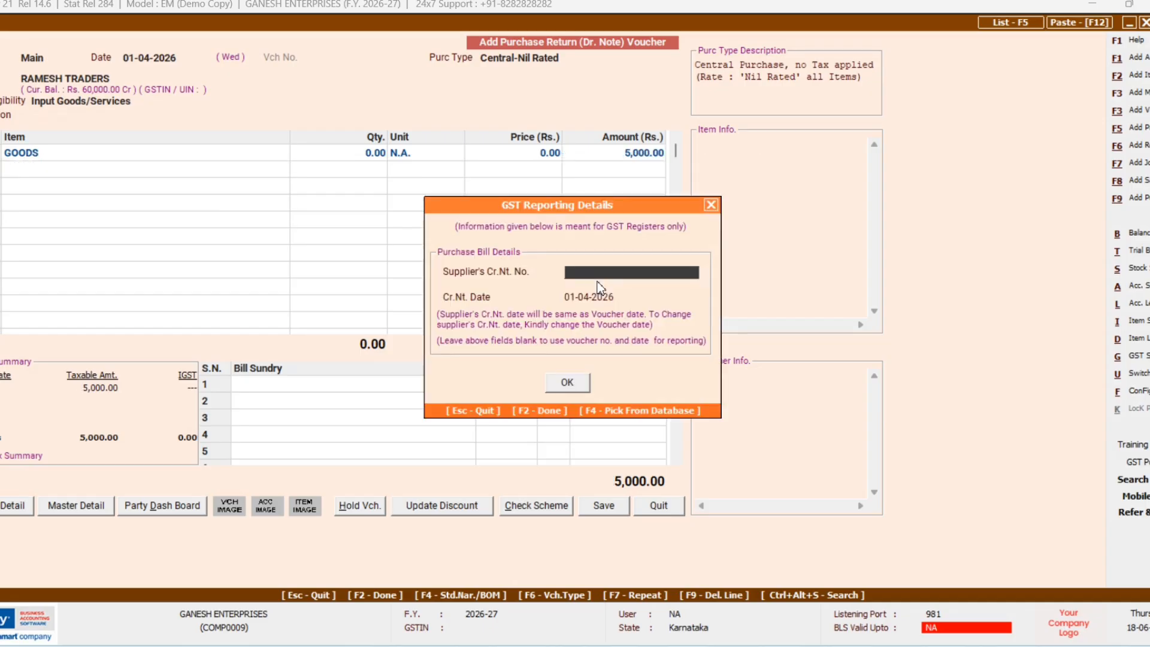
pyautogui.press('Return')
pyautogui.press('Return')
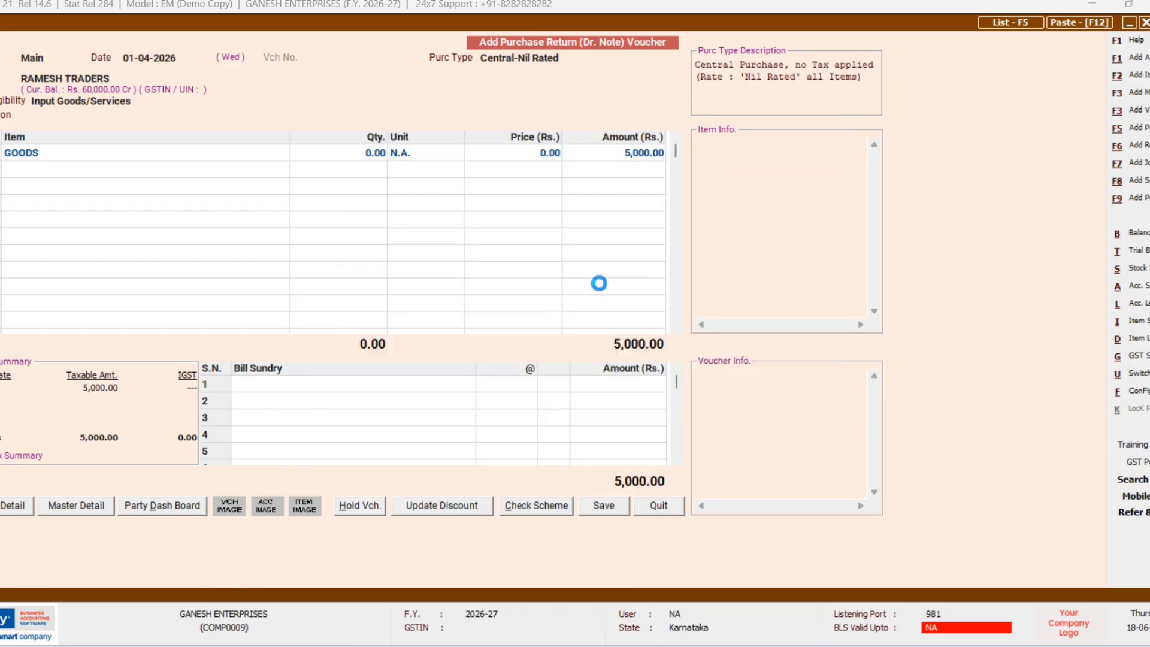
pyautogui.press('Return')
pyautogui.press('Return')
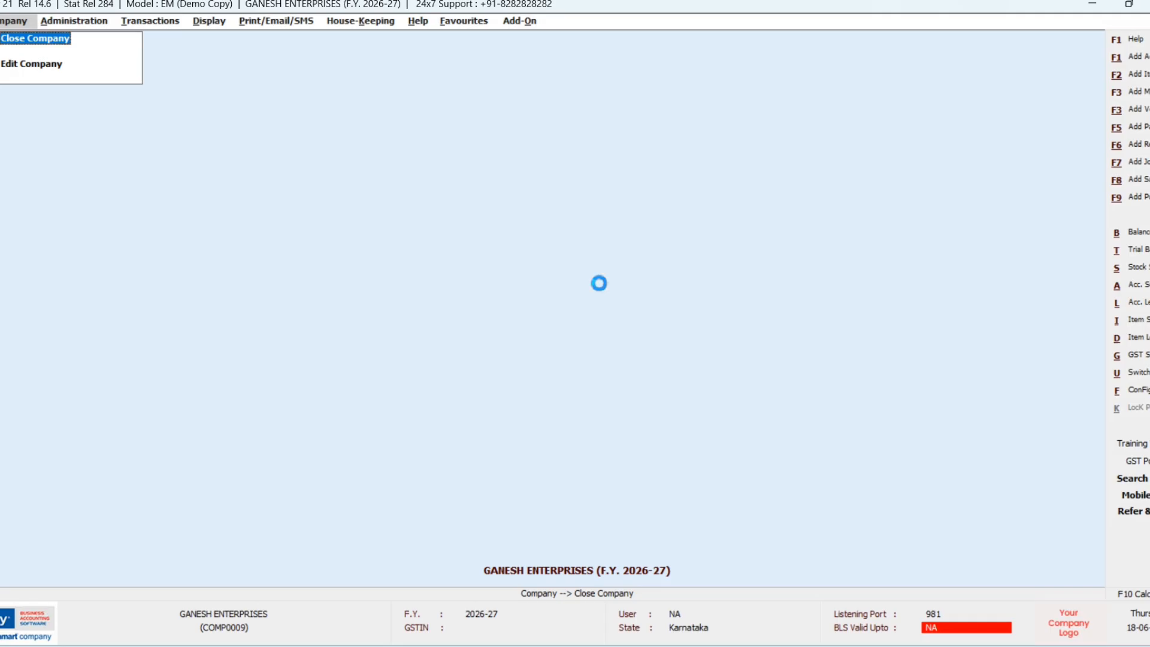
# Step: Open a Central-Nil Rated Sales Return (Cr. Note) for AMAR ENTERPRISES
pyautogui.press('Down')
pyautogui.press('Down')
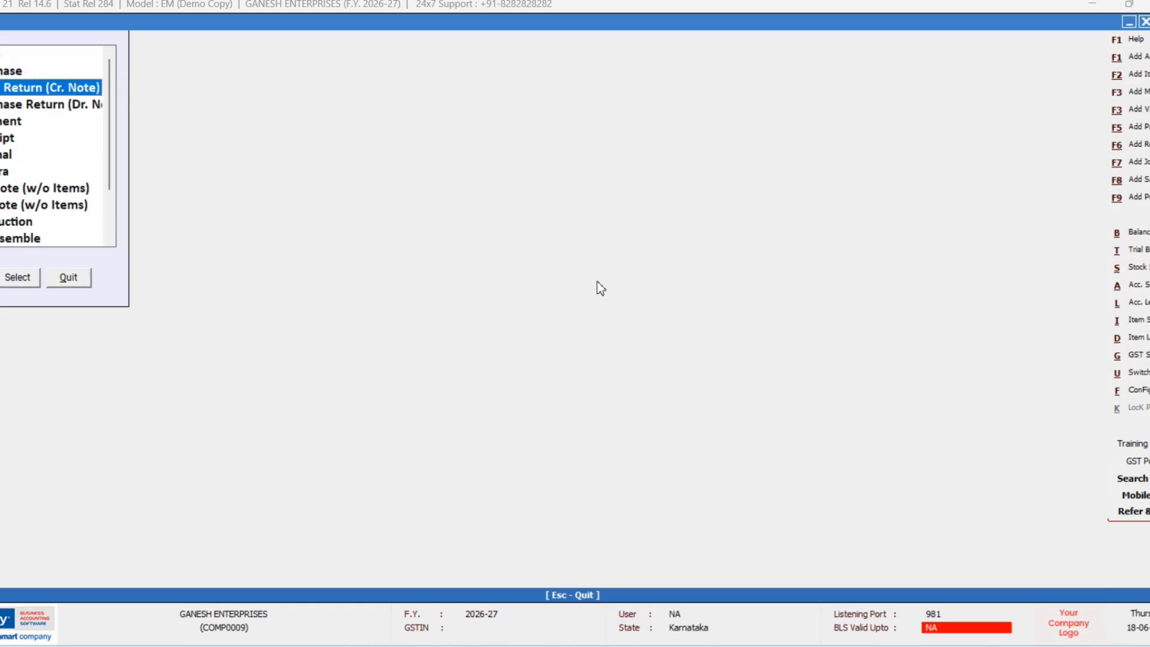
pyautogui.press('Return')
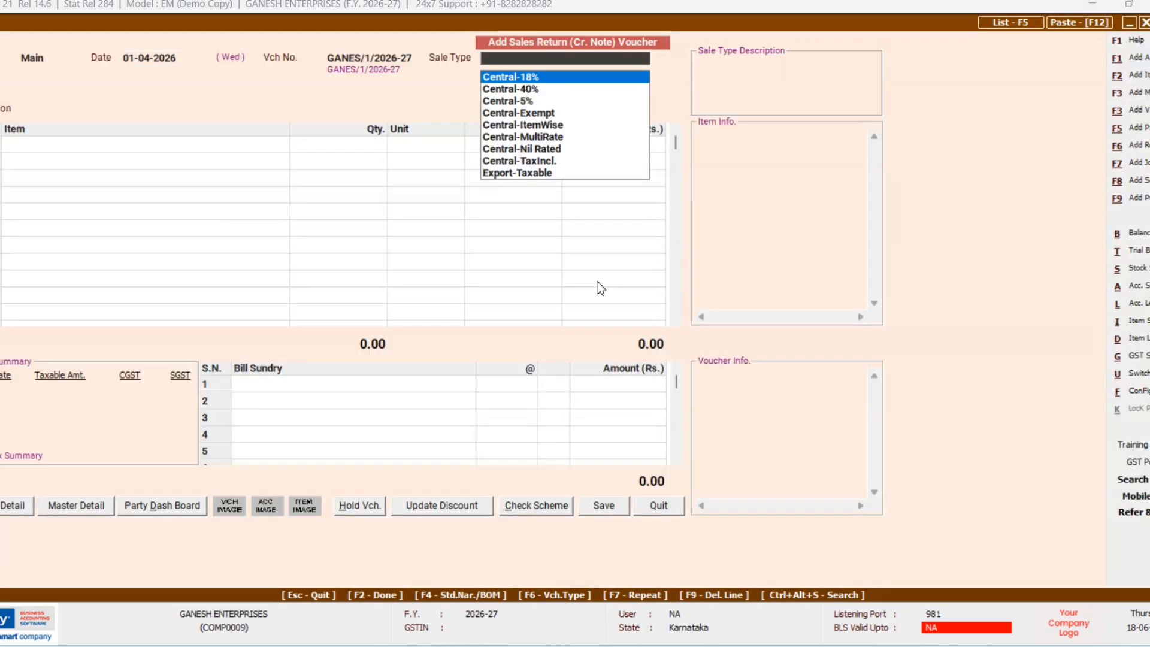
pyautogui.press('Down')
pyautogui.press('Down')
pyautogui.press('Down')
pyautogui.press('Down')
pyautogui.press('Down')
pyautogui.press('Down')
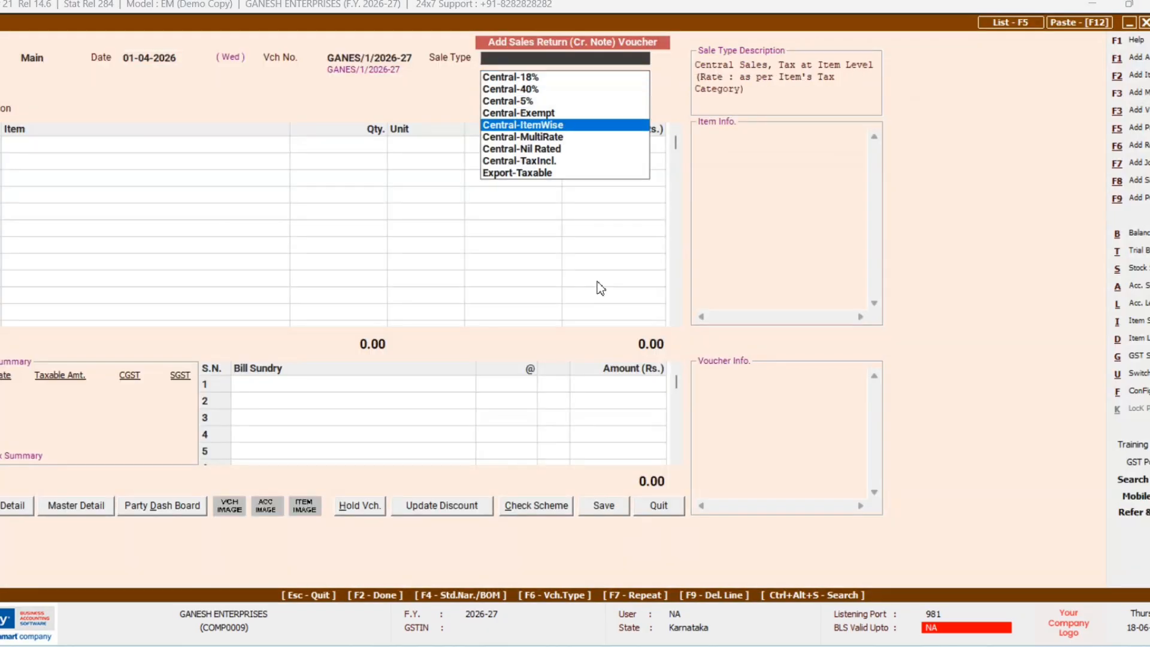
pyautogui.press('Return')
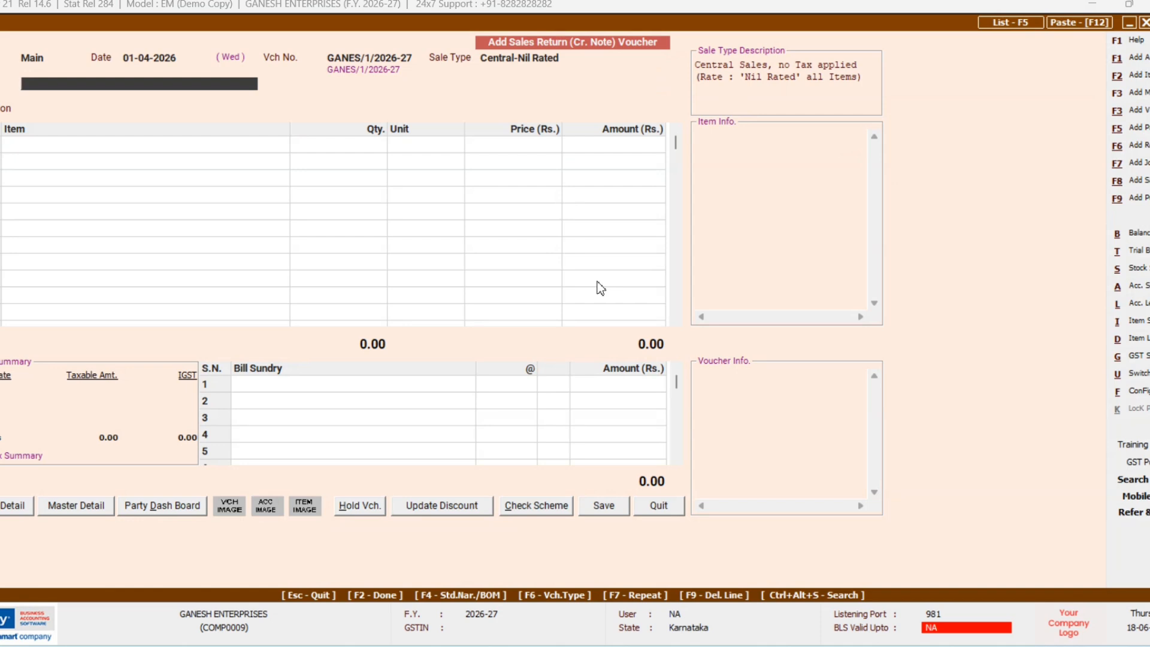
pyautogui.write('A')
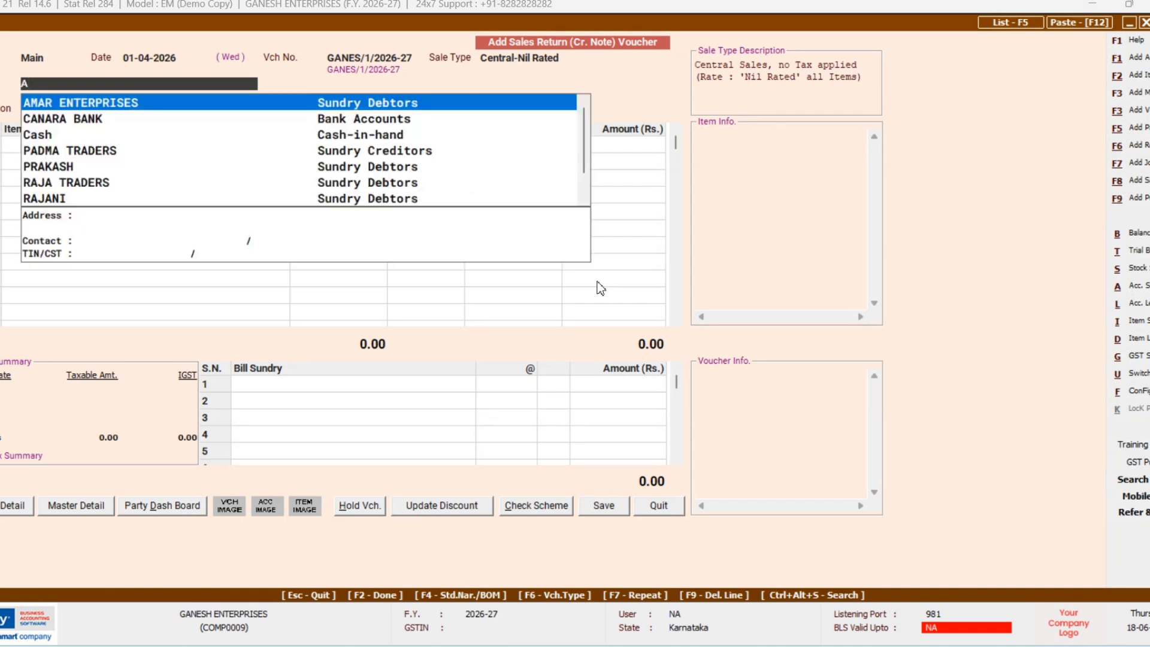
pyautogui.press('Return')
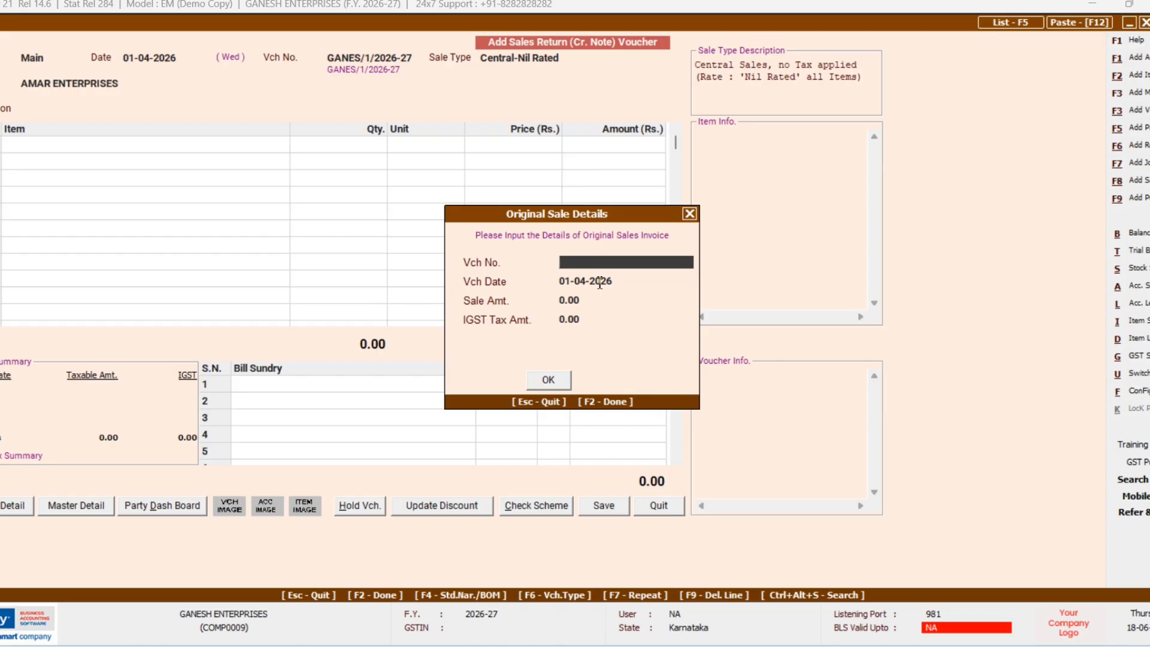
# Step: Reference original sale voucher 201, continuing past the missing-voucher and central-transaction warnings
pyautogui.write('201')
pyautogui.press('Return')
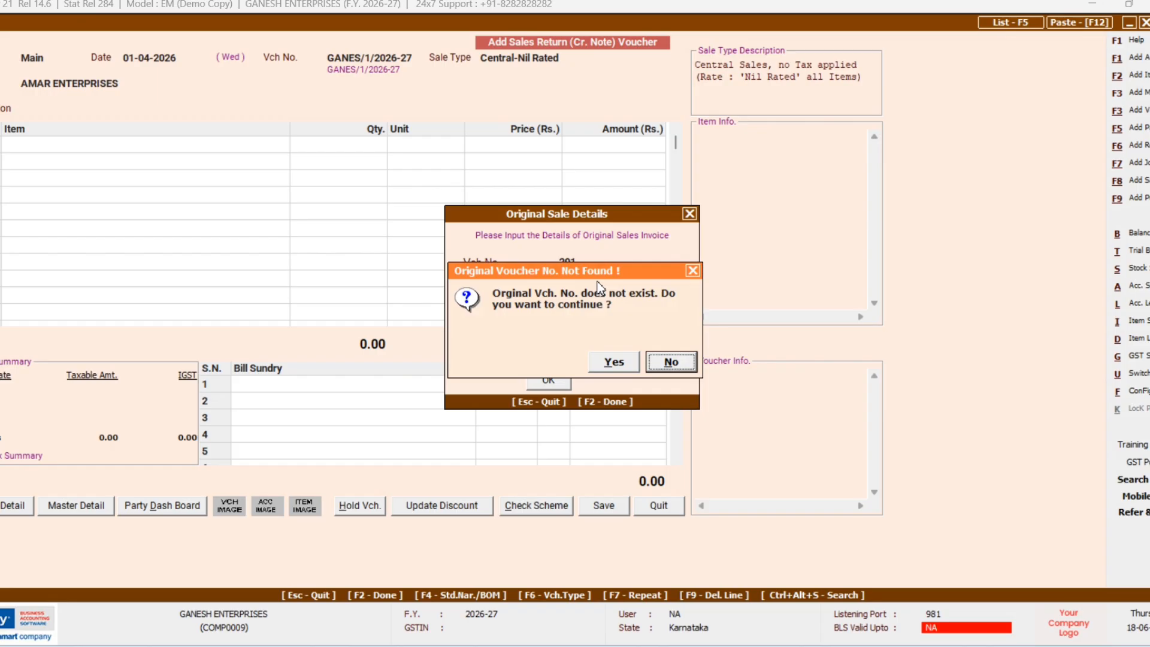
pyautogui.press('Left')
pyautogui.press('Return')
pyautogui.press('Return')
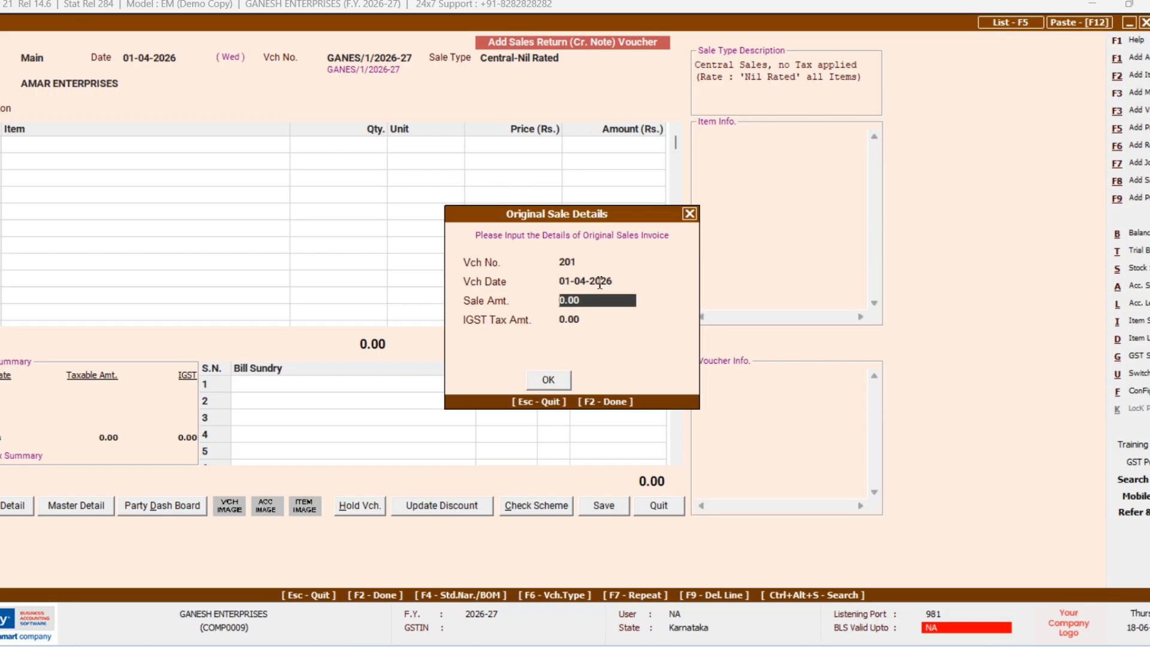
pyautogui.press('Return')
pyautogui.press('Return')
pyautogui.press('Return')
pyautogui.press('Return')
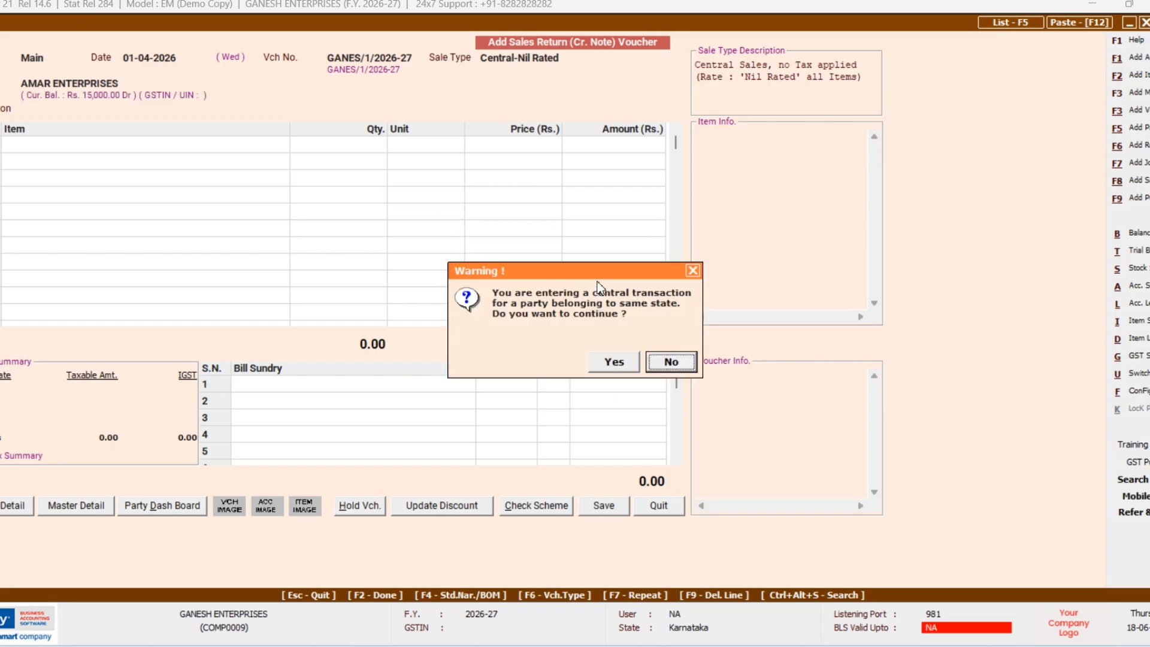
pyautogui.press('Left')
pyautogui.press('Return')
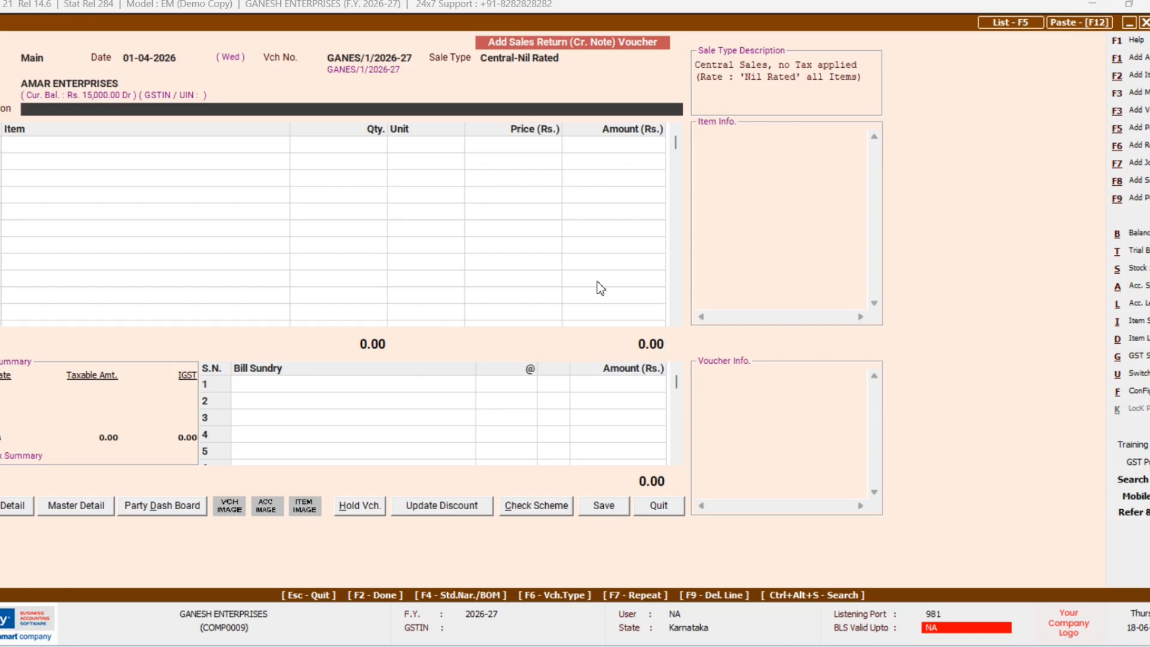
pyautogui.press('Return')
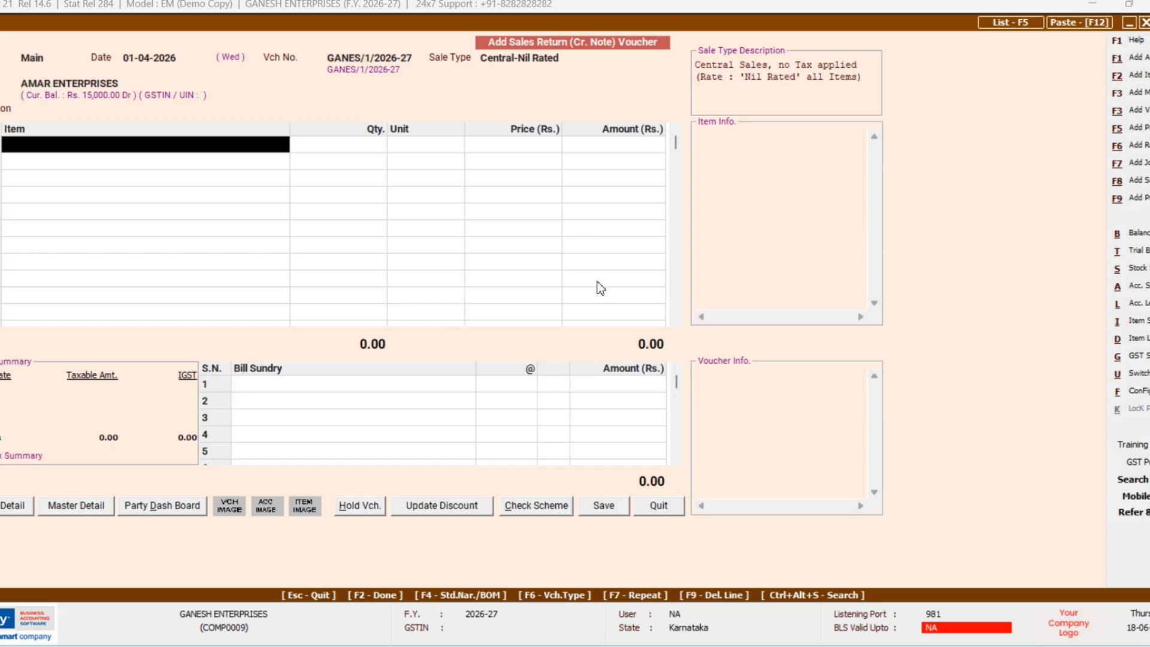
# Step: Add GOODS at 5,000.00, skip bill-by-bill adjustment, and save the sales return
pyautogui.write('G')
pyautogui.press('Return')
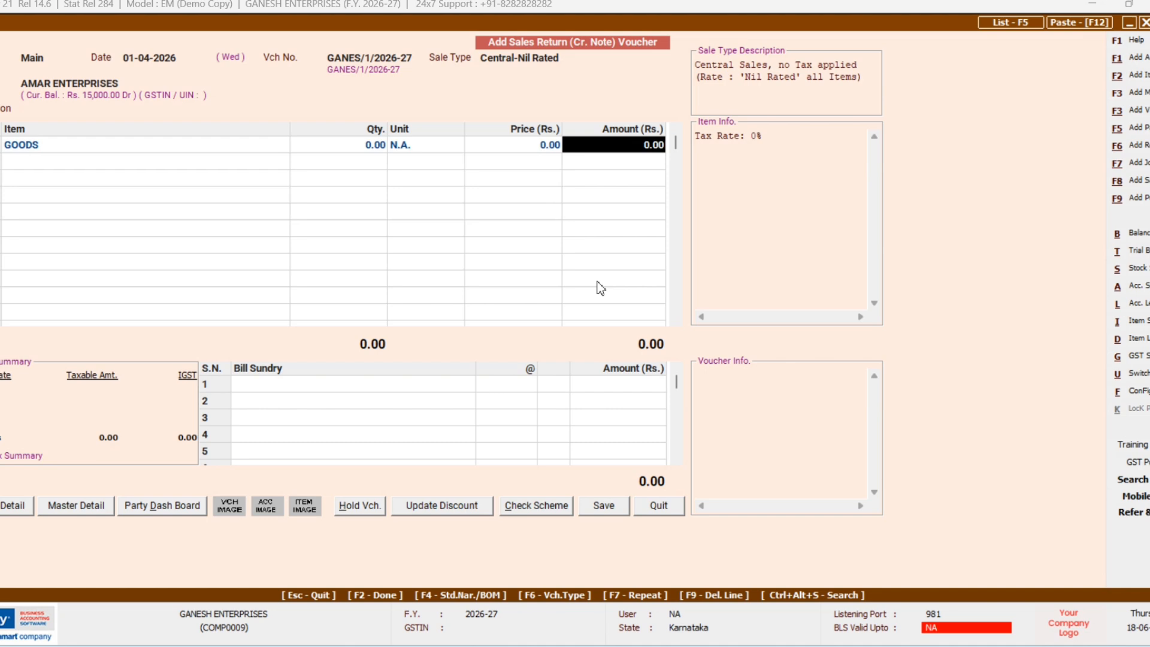
pyautogui.write('5000')
pyautogui.press('Return')
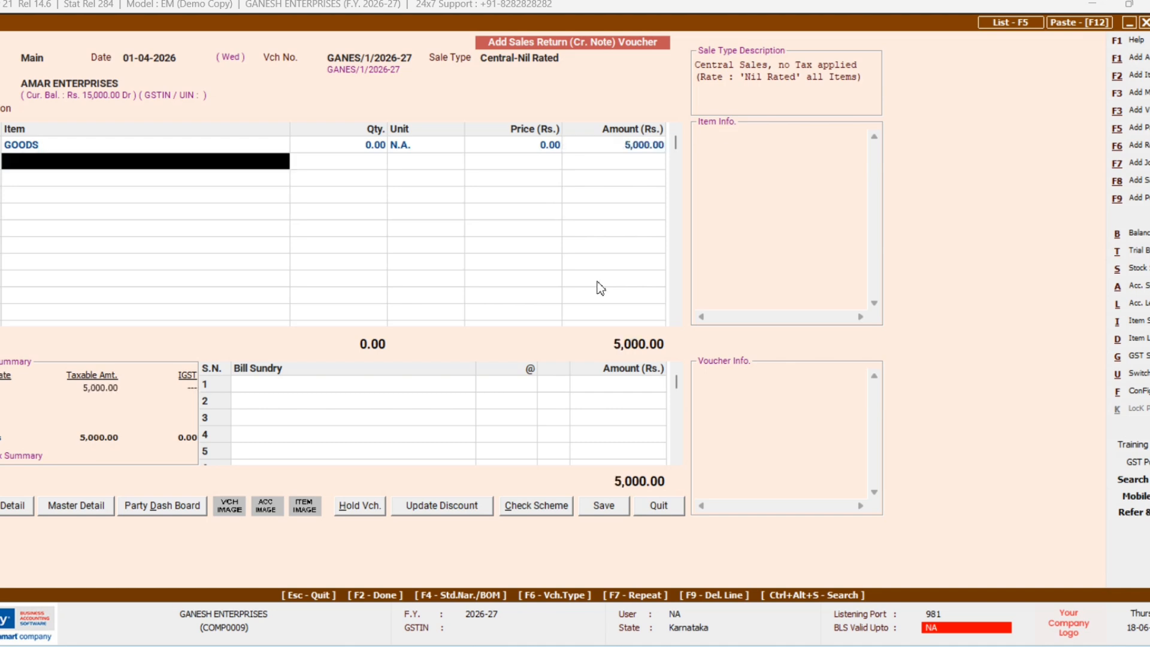
pyautogui.press('Return')
pyautogui.press('Return')
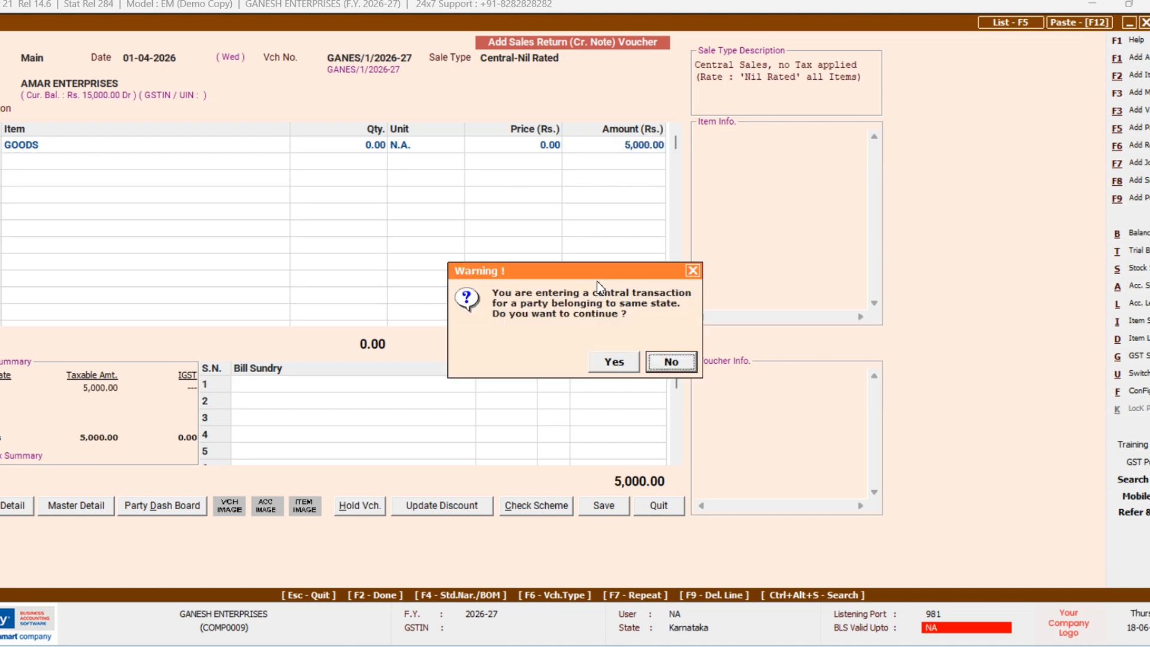
pyautogui.press('Left')
pyautogui.press('Return')
pyautogui.press('F2')
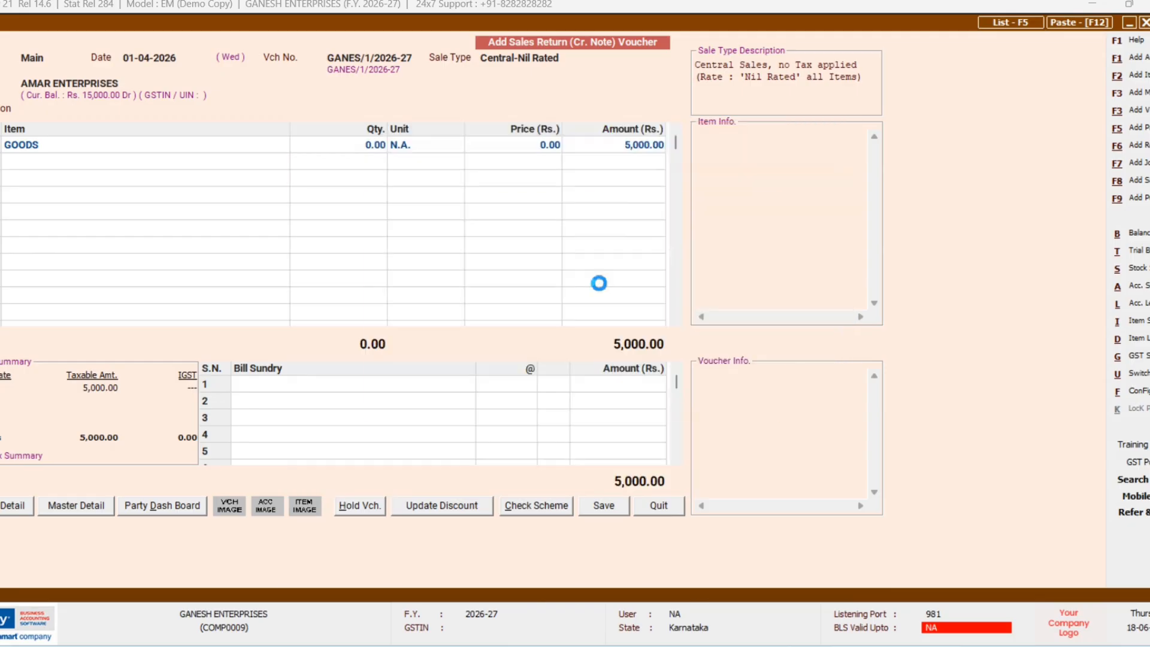
pyautogui.press('F2')
pyautogui.press('Return')
# Step: Confirm the previous save and start a Sales Return (Cr. Note) for RAJA TRADERS
pyautogui.press('Escape')
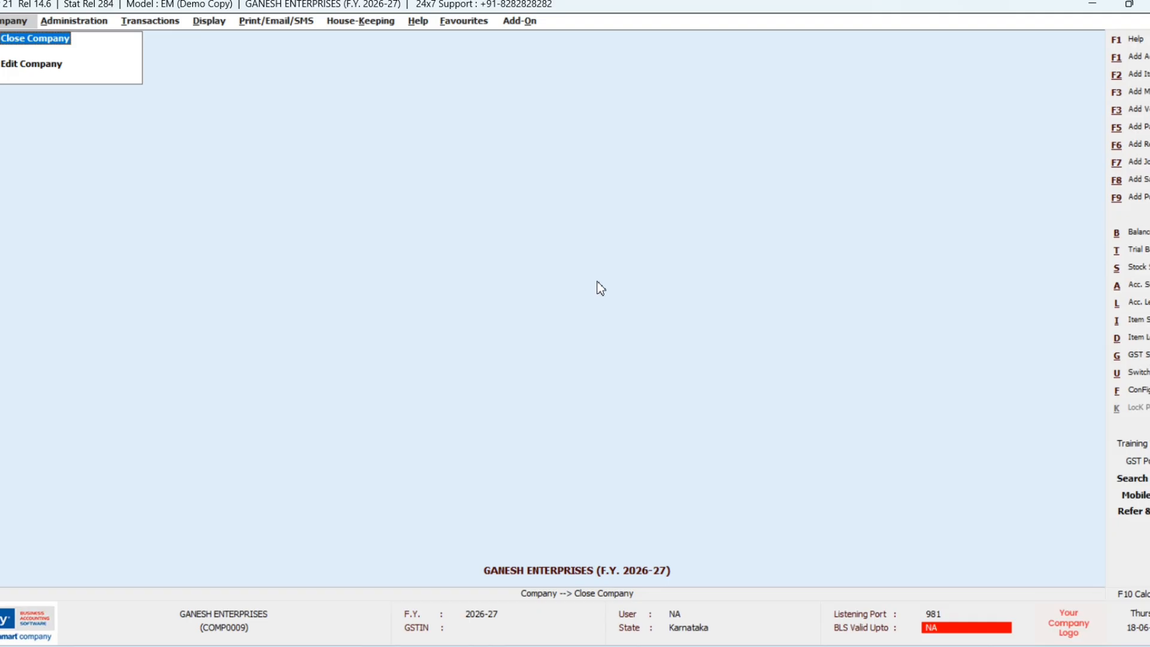
pyautogui.hotkey('alt', 'F8')
pyautogui.press('Down')
pyautogui.press('Down')
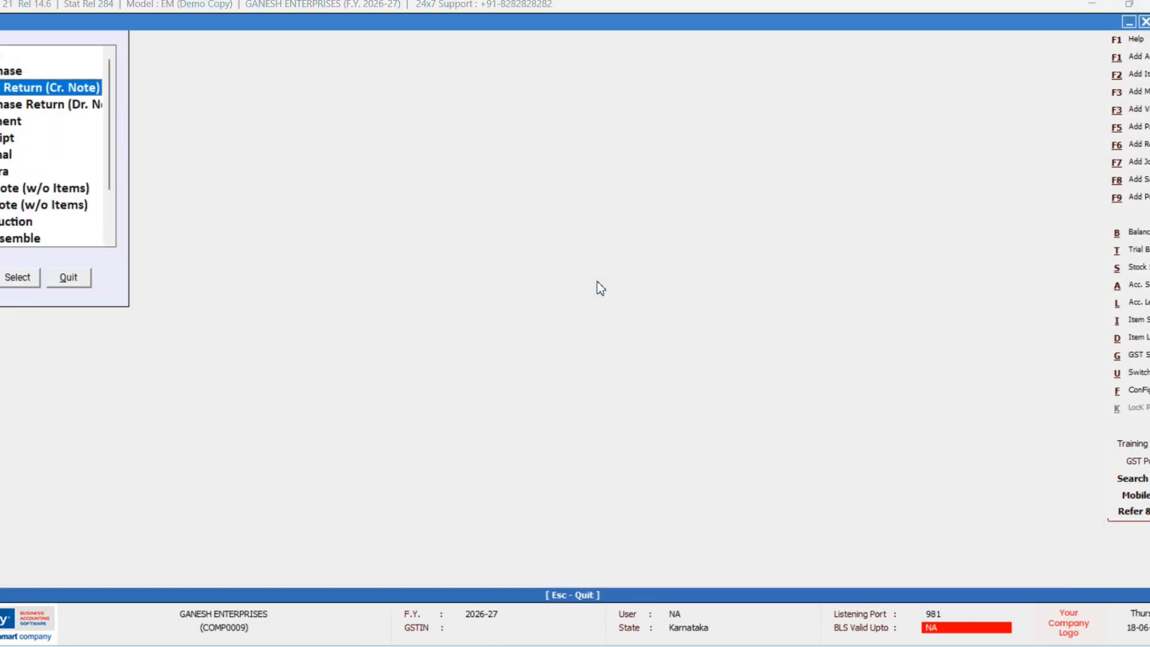
pyautogui.press('Return')
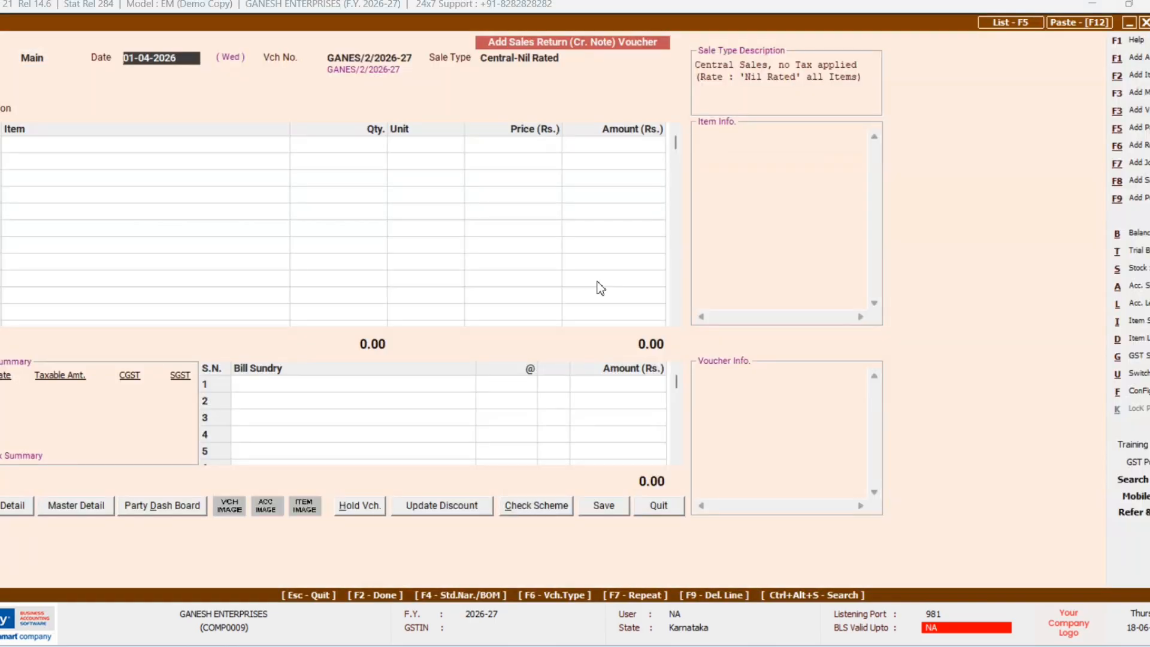
pyautogui.press('Return')
pyautogui.press('Return')
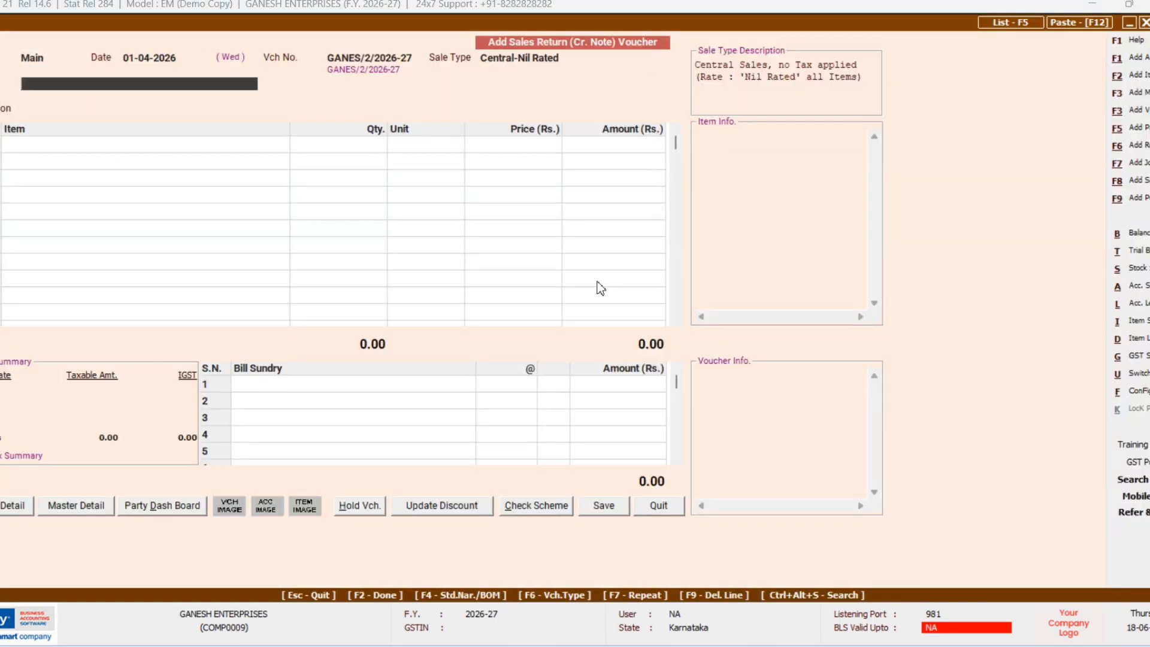
pyautogui.write('RA')
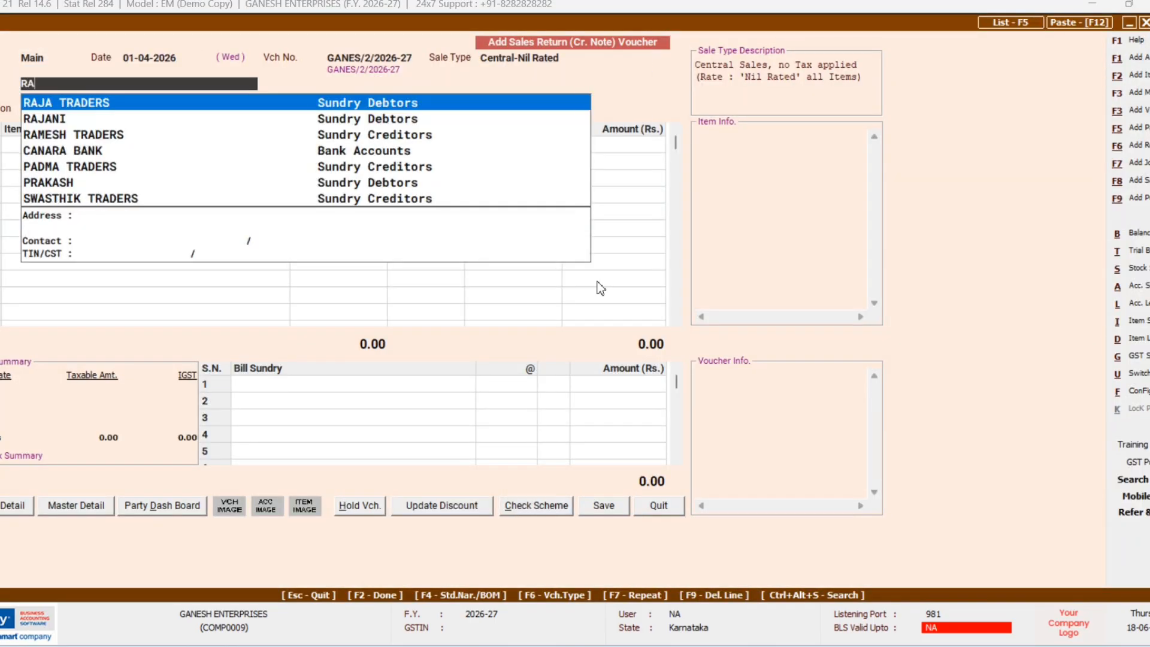
pyautogui.press('Return')
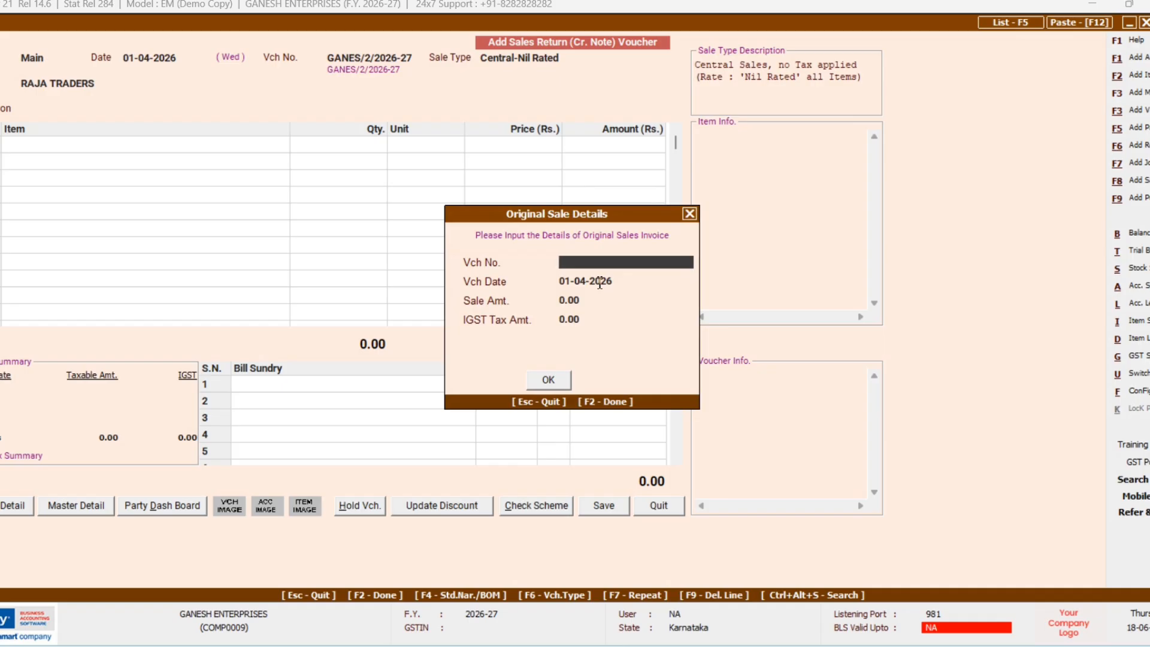
# Step: Reference original sale voucher 202, continuing past the missing-voucher and central-transaction warnings
pyautogui.write('202')
pyautogui.press('Return')
pyautogui.press('Left')
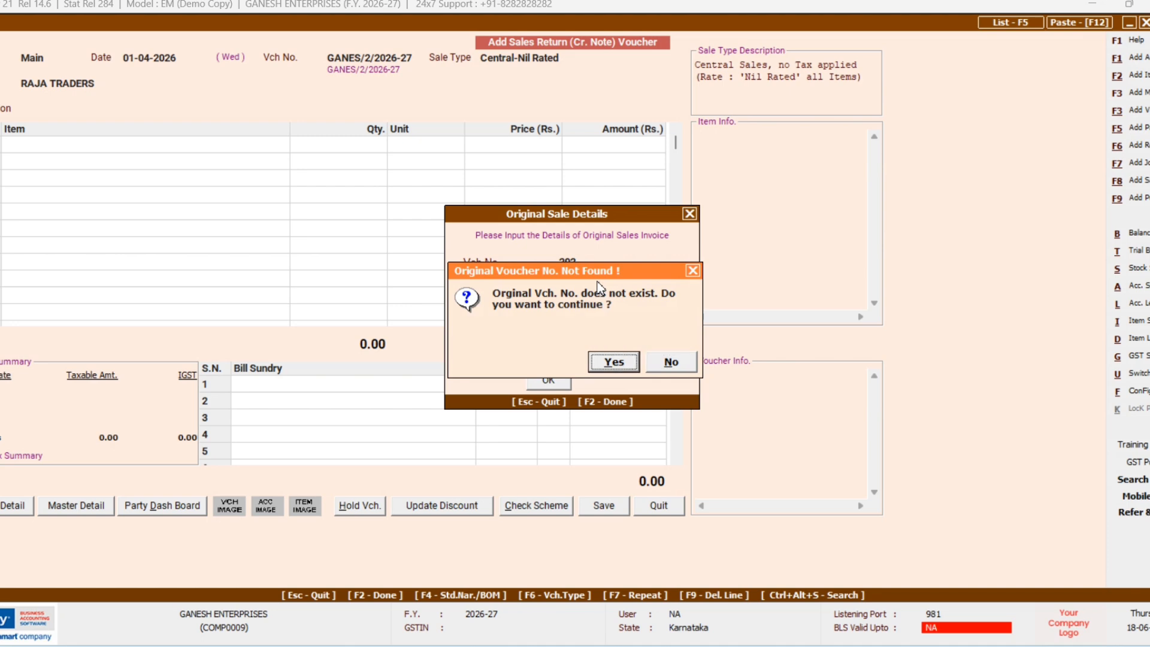
pyautogui.press('Return')
pyautogui.press('Return')
pyautogui.press('Return')
pyautogui.press('Return')
pyautogui.press('Return')
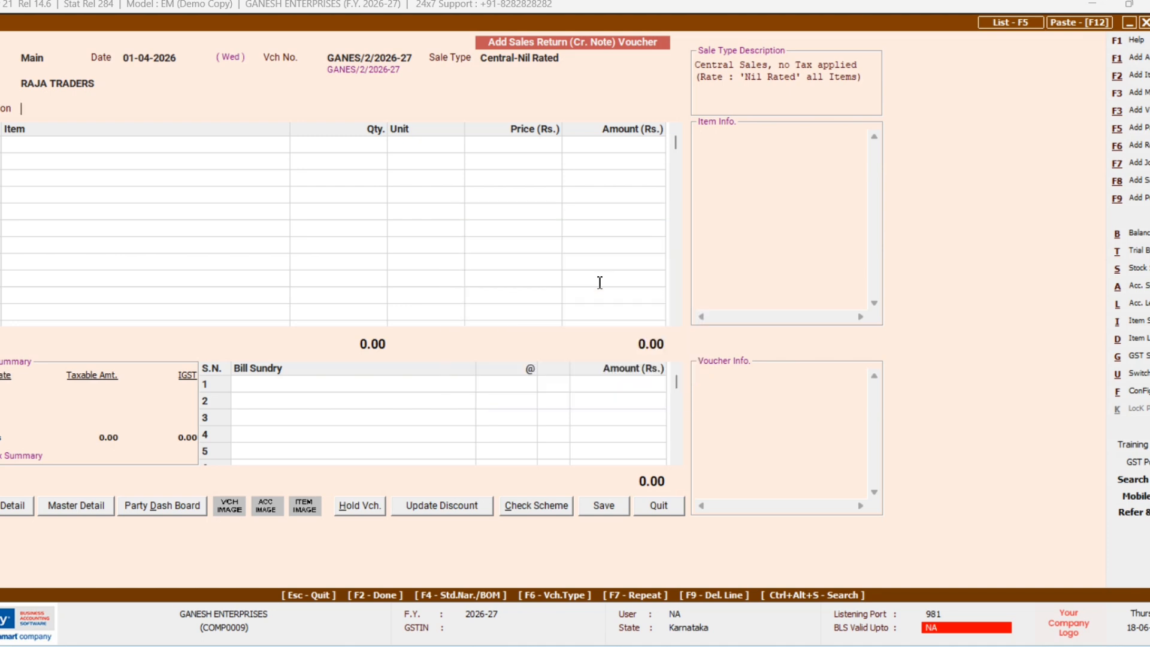
pyautogui.press('Left')
pyautogui.press('Return')
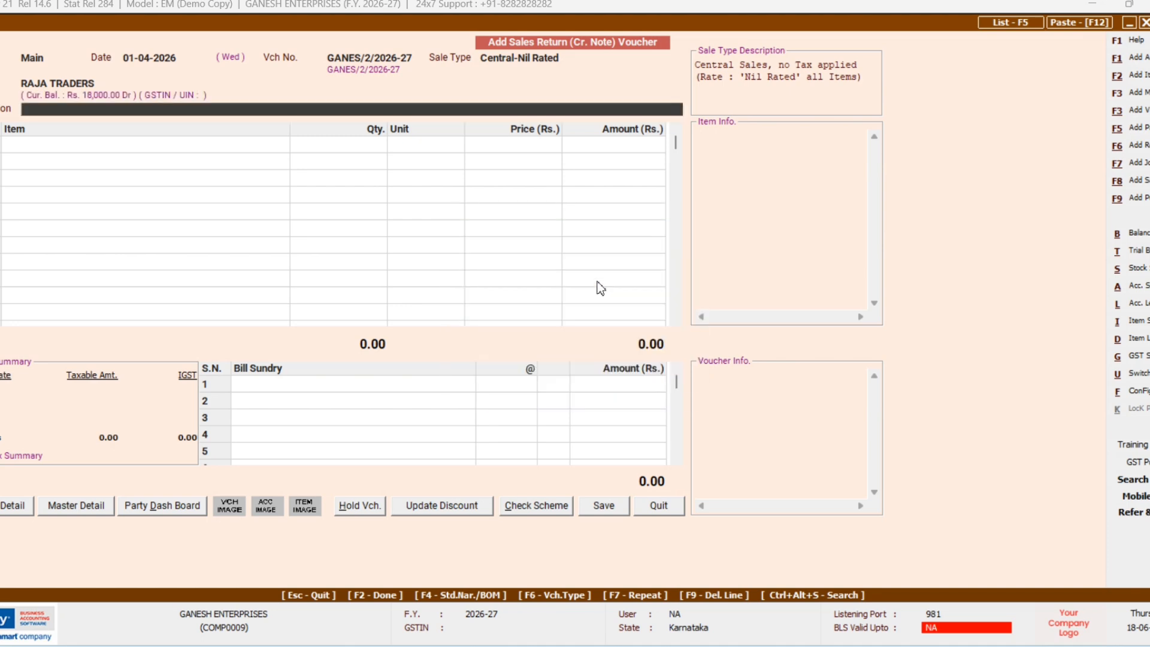
pyautogui.press('Return')
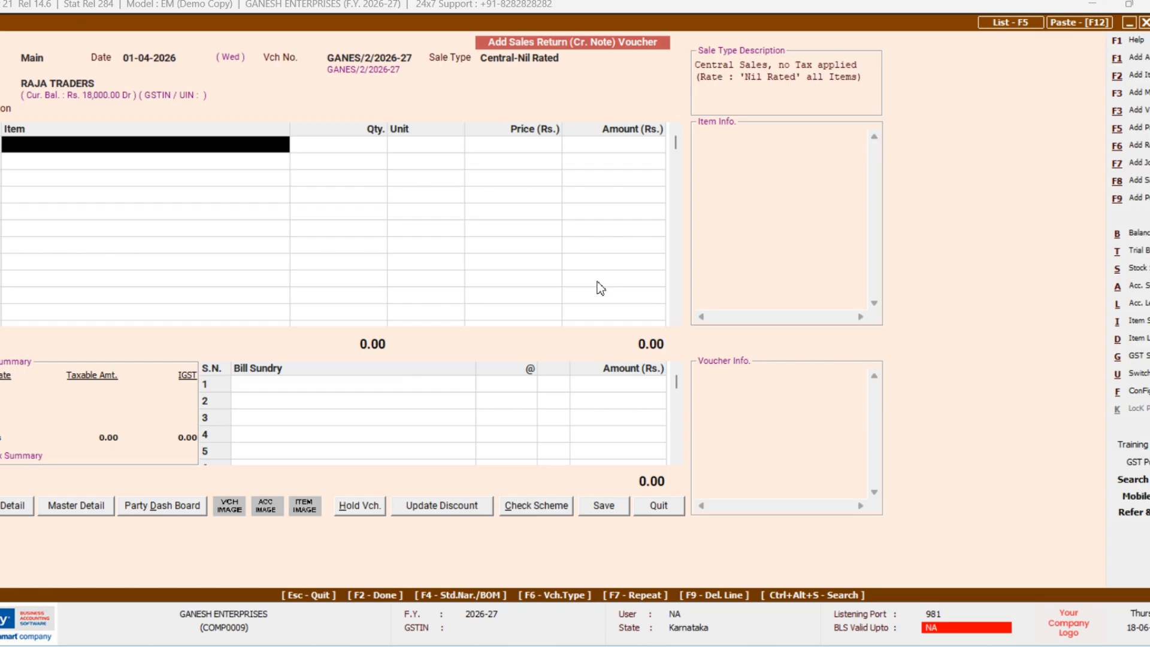
pyautogui.press('Return')
pyautogui.press('Return')
pyautogui.press('Return')
pyautogui.press('Return')
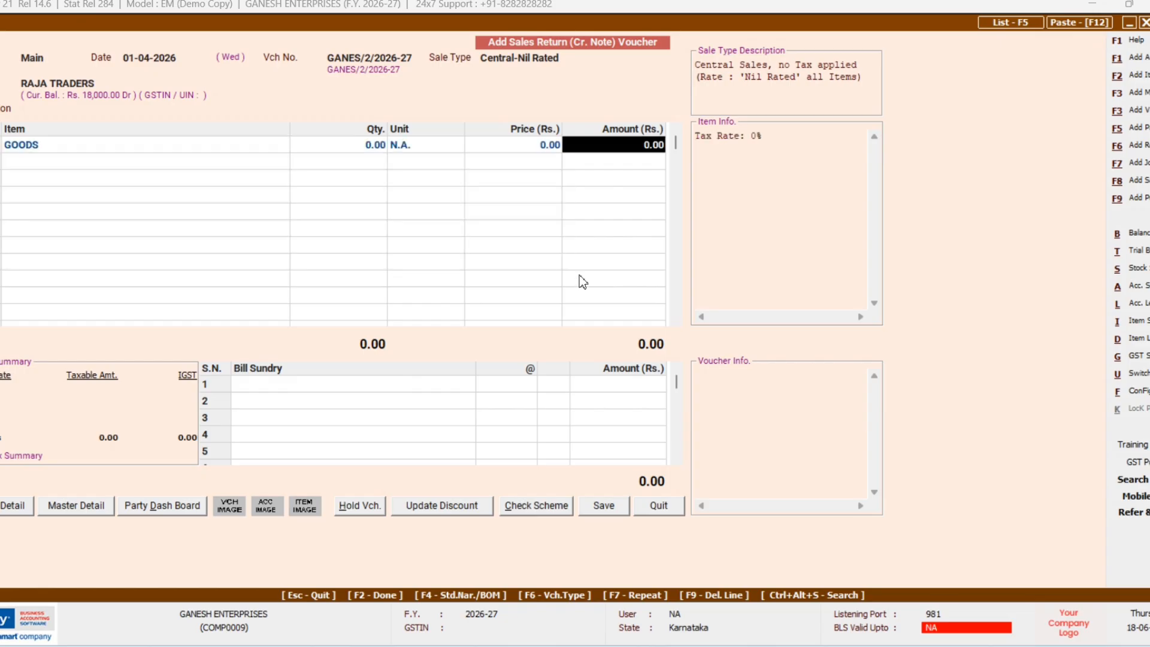
# Step: Enter 3,000 for GOODS, accept bill-by-bill adjustment, and save the credit note
pyautogui.write('3000')
pyautogui.press('Return')
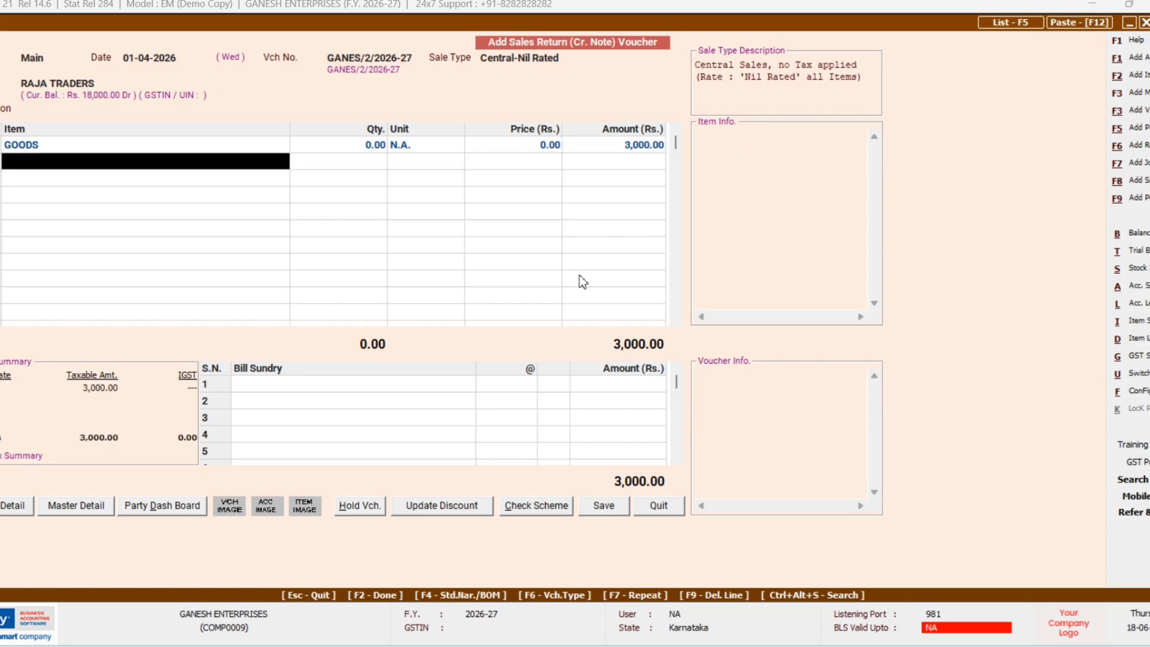
pyautogui.press('Return')
pyautogui.press('Return')
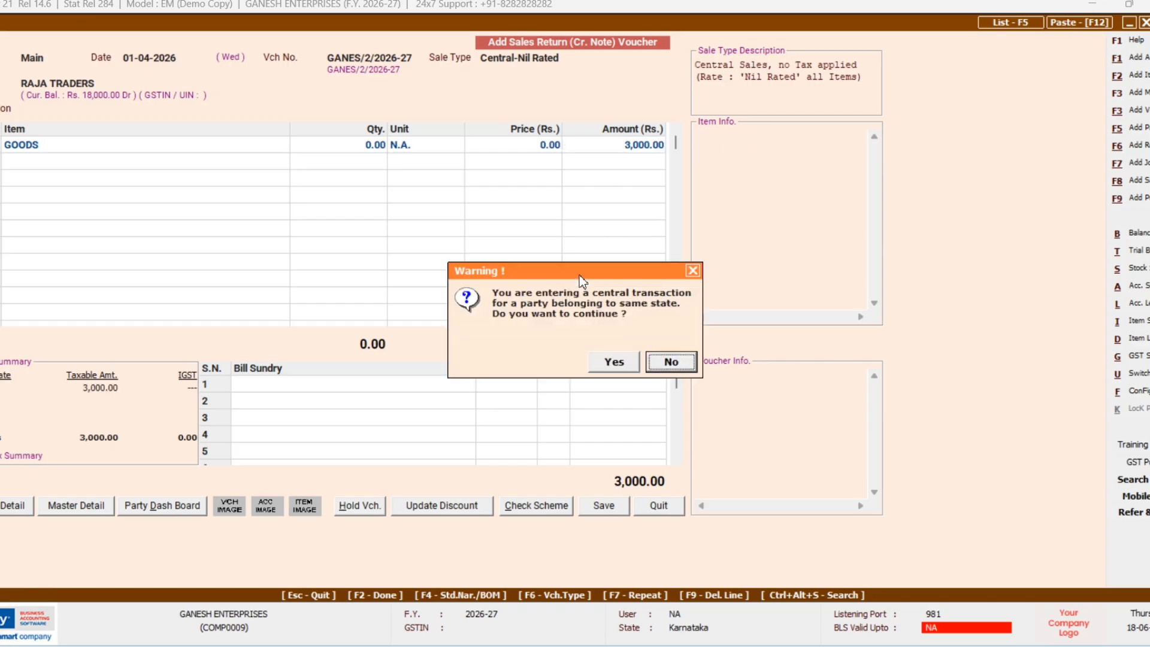
pyautogui.press('Left')
pyautogui.press('Return')
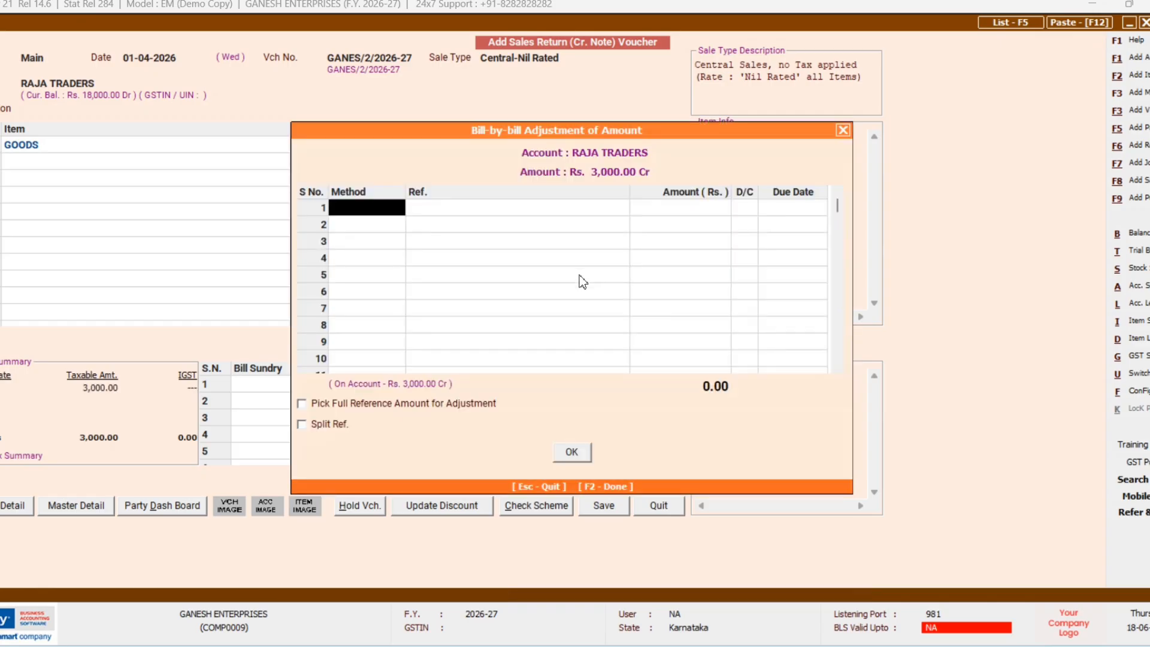
pyautogui.press('F2')
pyautogui.press('F2')
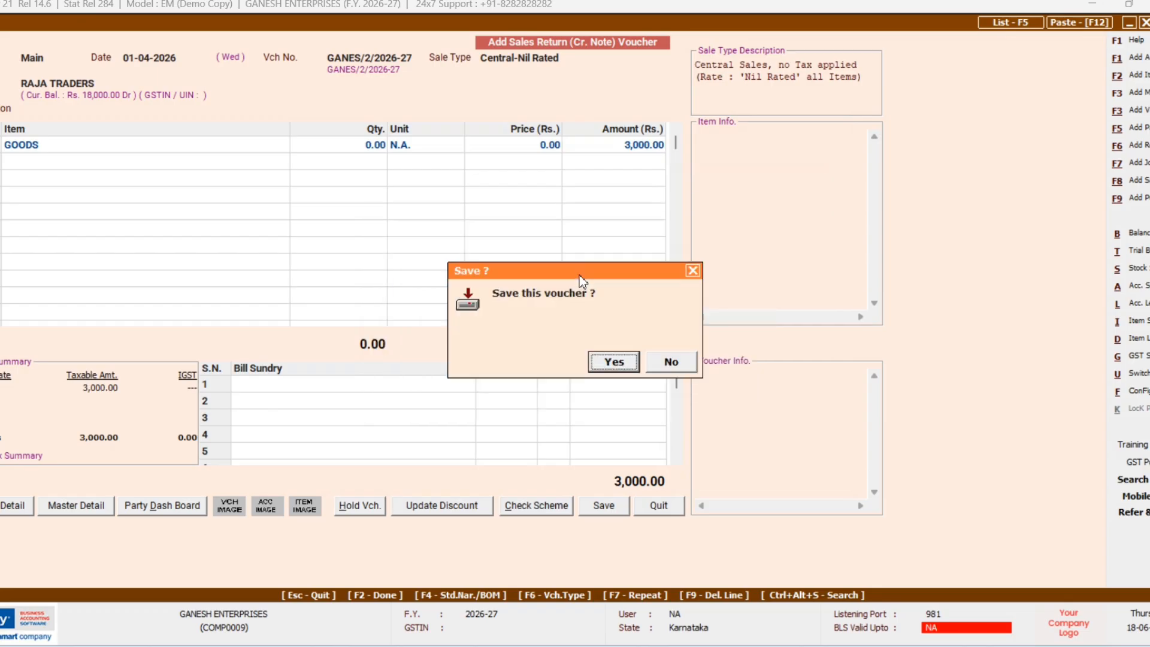
pyautogui.press('Return')
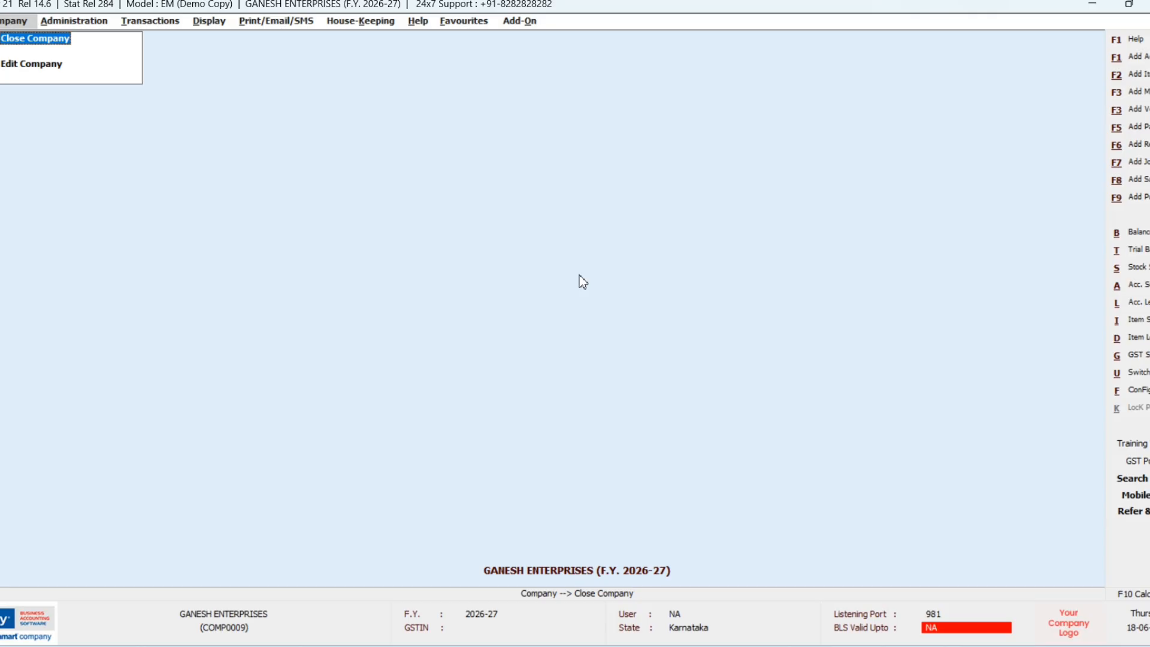
# Step: Create an F5 payment voucher from CANARA BANK paying RAMESH TRADERS 20,000
pyautogui.press('F5')
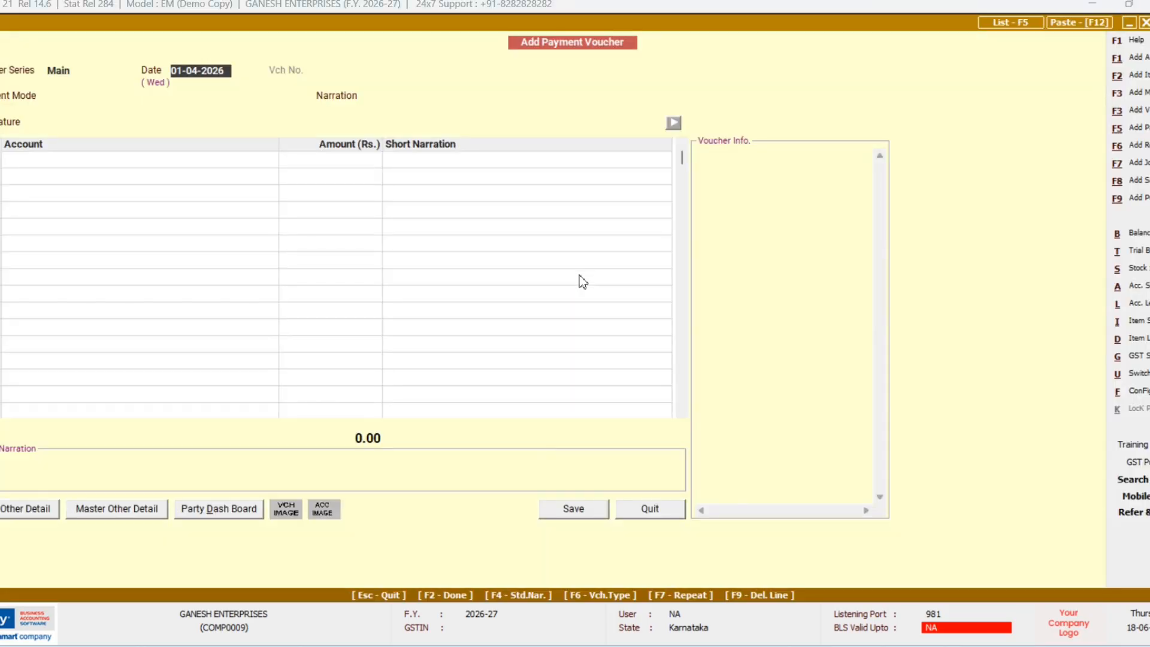
pyautogui.press('Return')
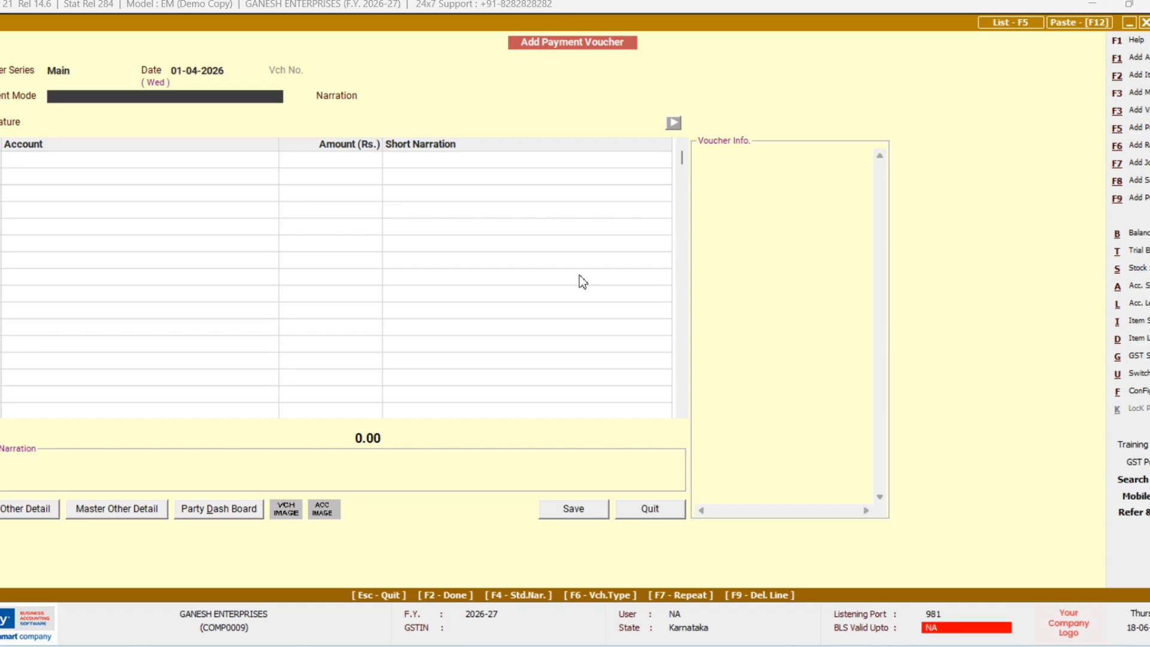
pyautogui.write('C')
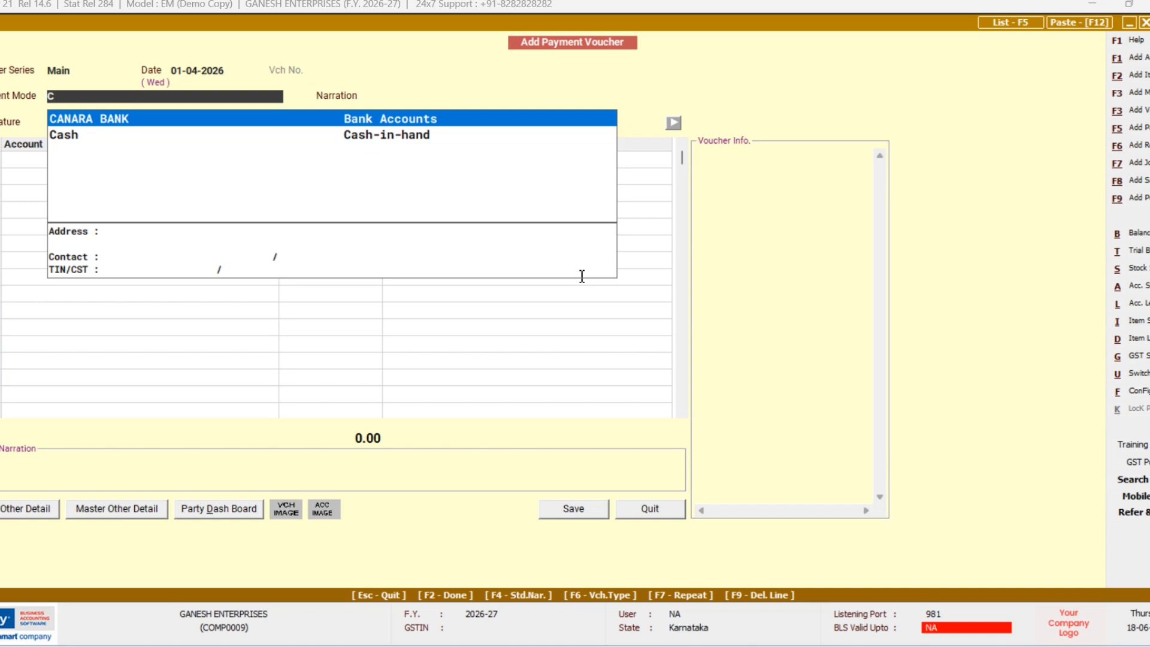
pyautogui.press('Return')
pyautogui.press('Return')
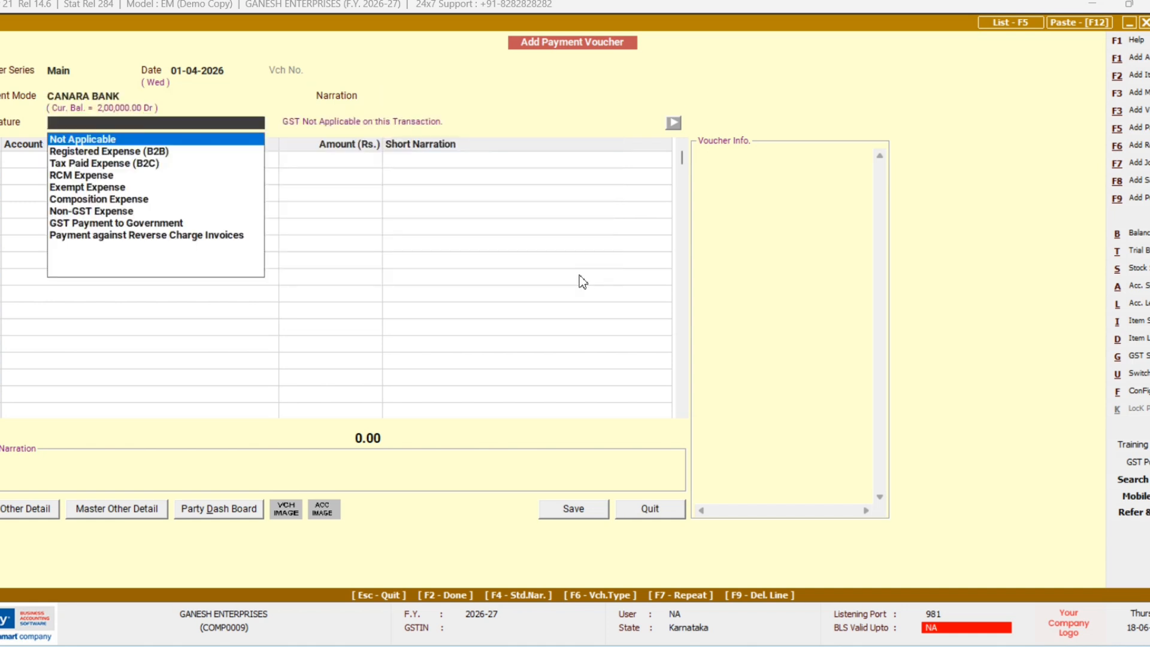
pyautogui.press('Return')
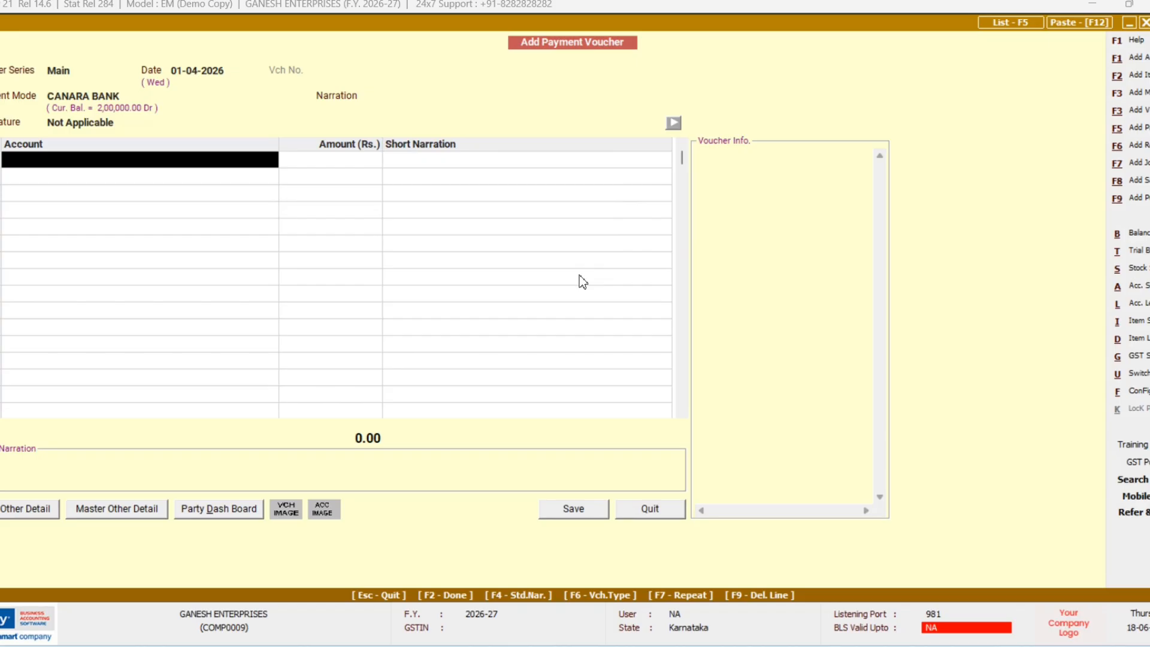
pyautogui.write('r')
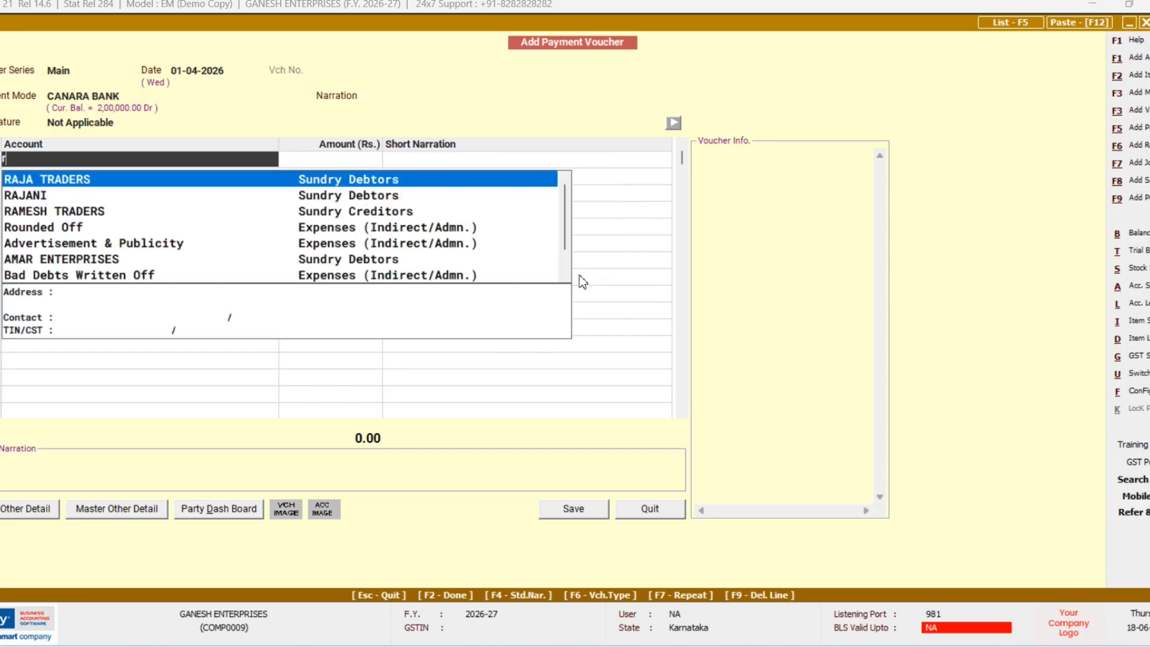
pyautogui.press('Down')
pyautogui.press('Down')
pyautogui.press('Return')
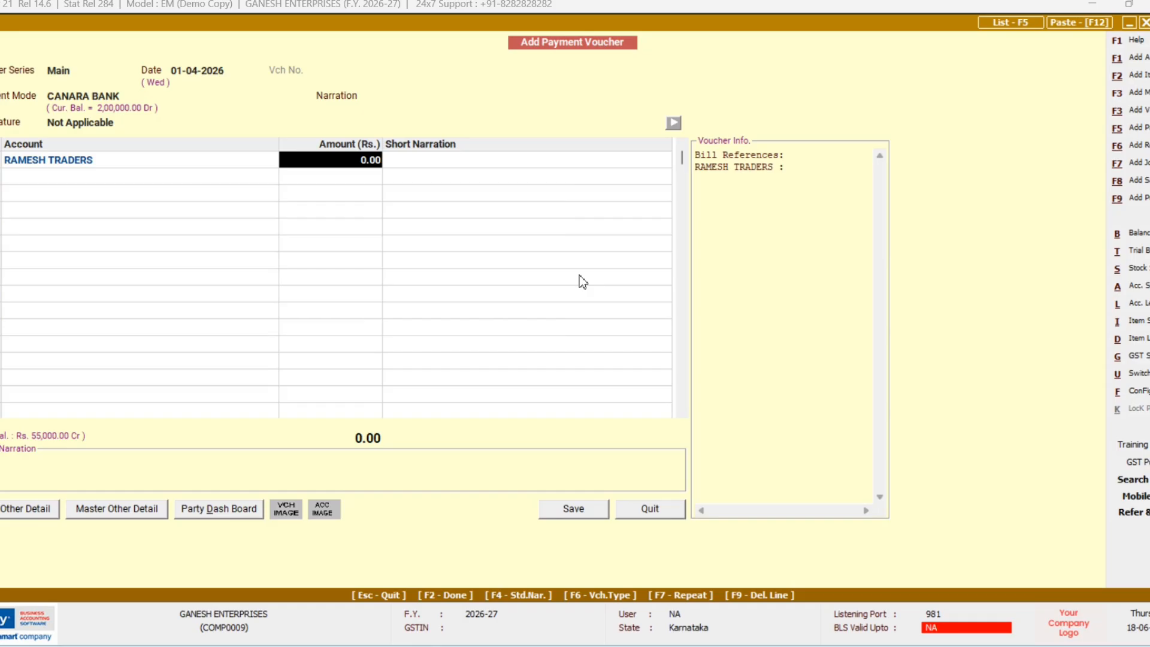
pyautogui.write('20000')
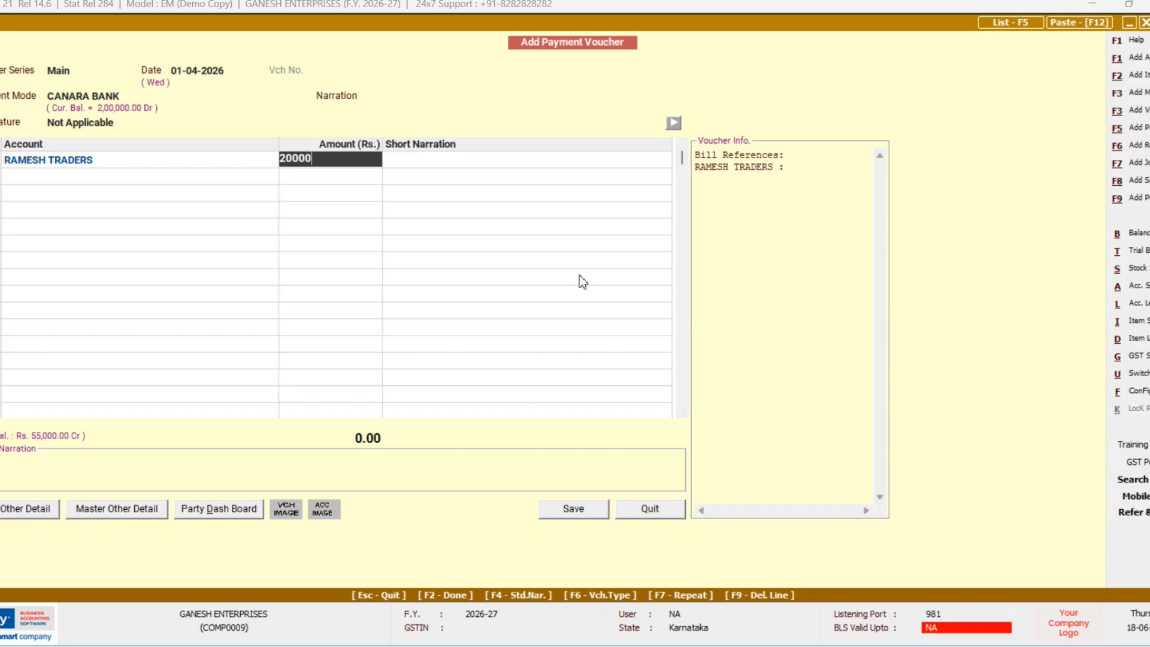
pyautogui.press('Return')
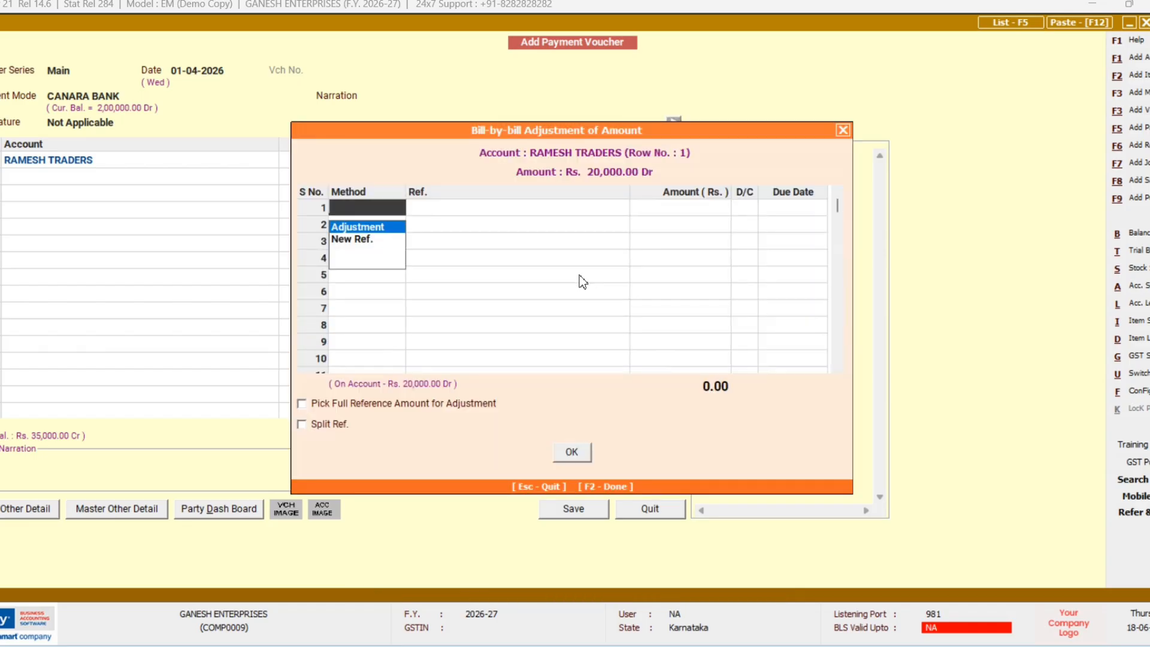
# Step: Adjust the 20,000 payment against existing reference 101 and finish the voucher
pyautogui.press('Down')
pyautogui.press('Return')
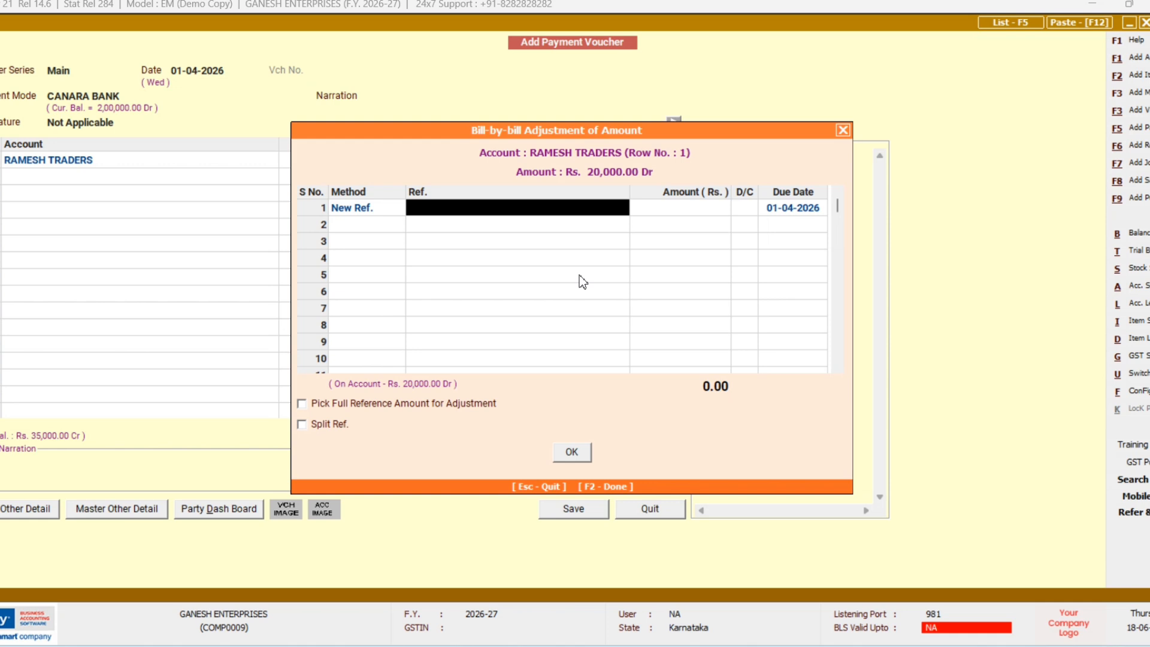
pyautogui.write('101')
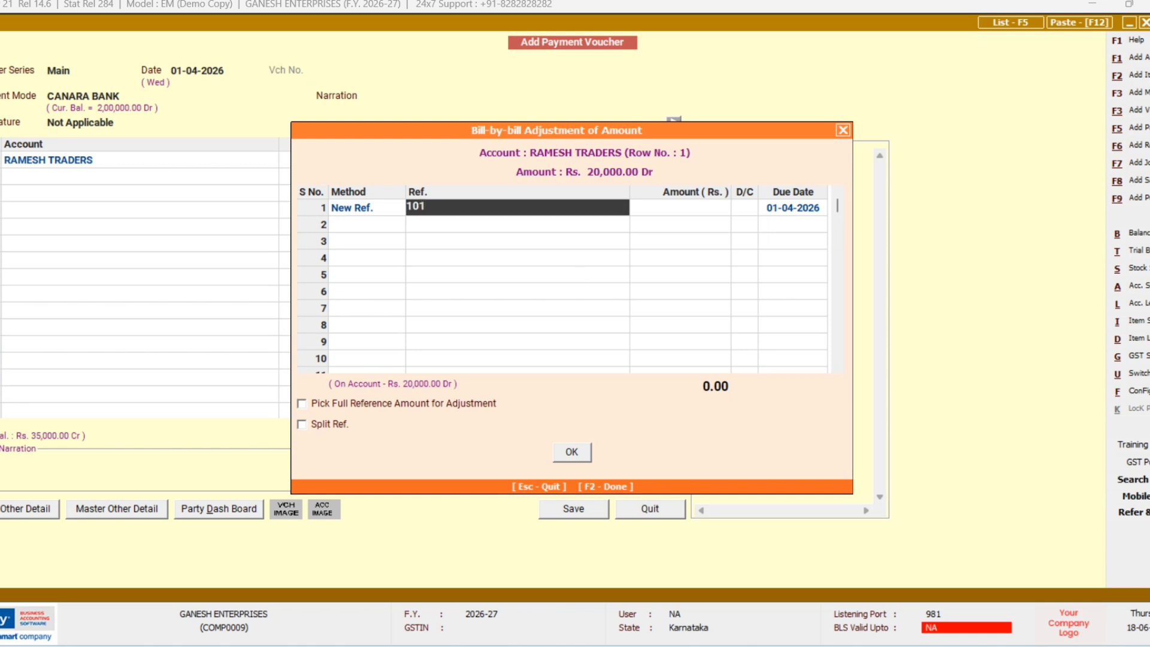
pyautogui.press('Return')
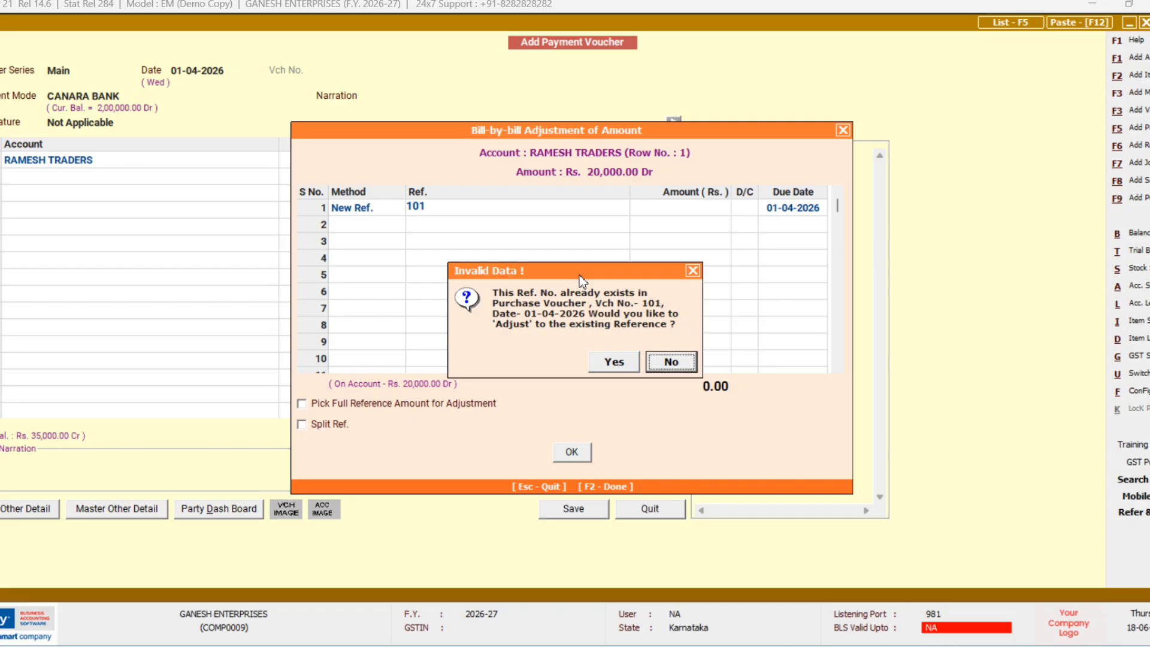
pyautogui.press('Left')
pyautogui.press('Return')
pyautogui.press('Return')
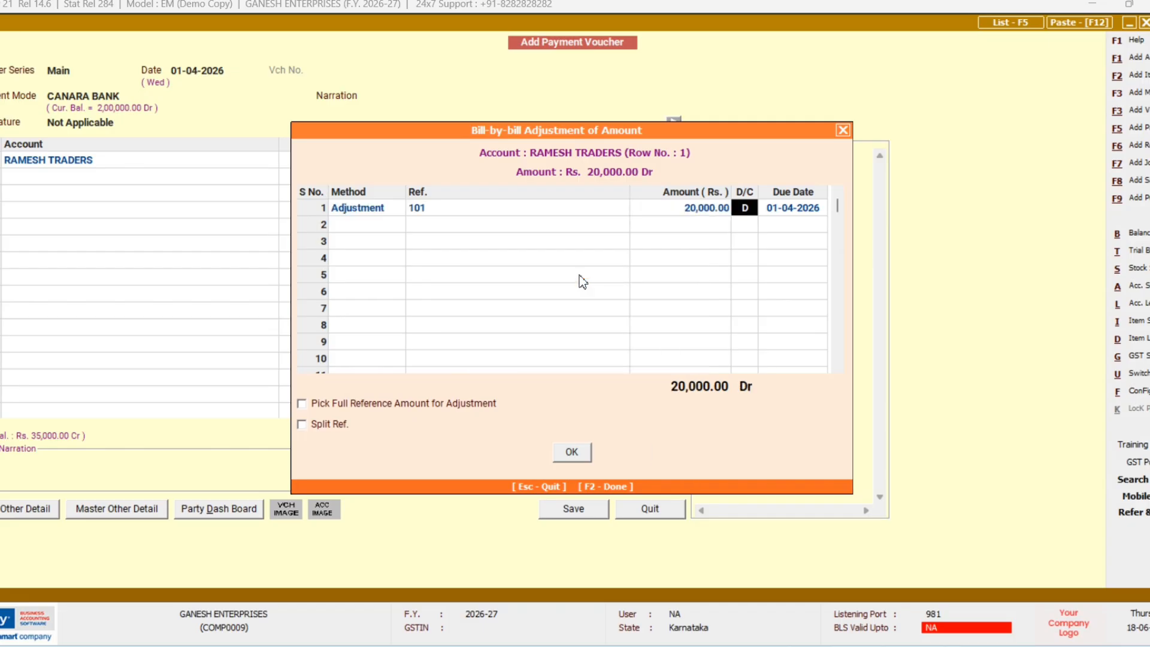
pyautogui.press('F2')
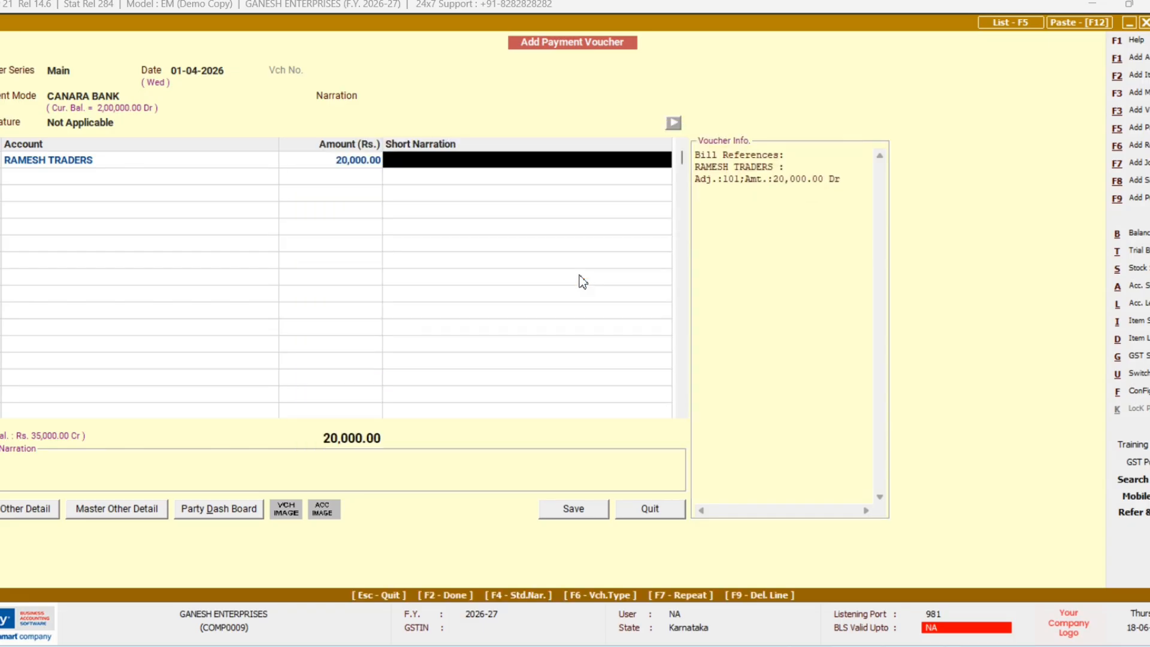
pyautogui.press('Return')
pyautogui.press('Return')
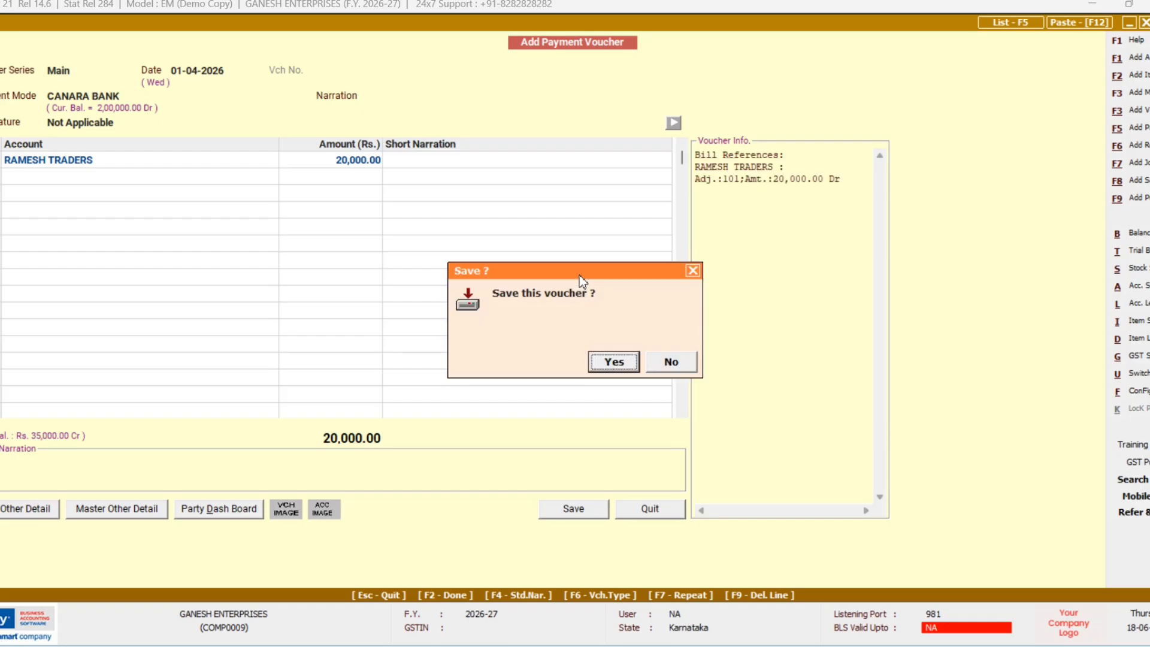
pyautogui.press('Return')
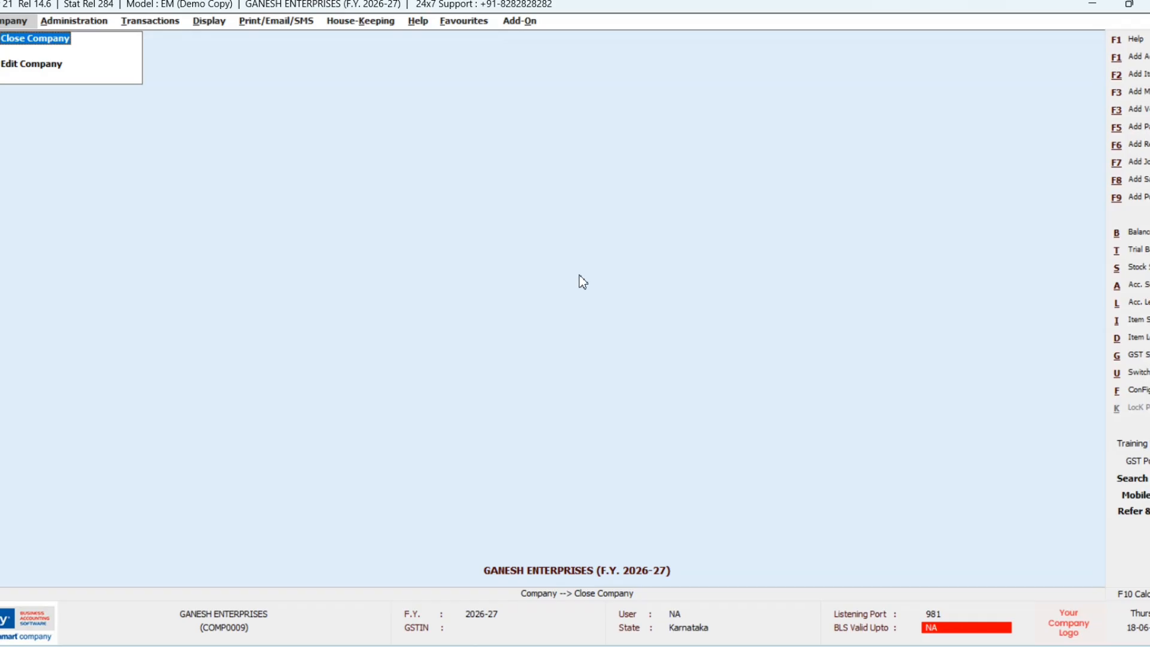
# Step: Create an F5 payment voucher from CANARA BANK paying SWASTHIK TRADERS 17,000
pyautogui.press('F5')
pyautogui.press('Return')
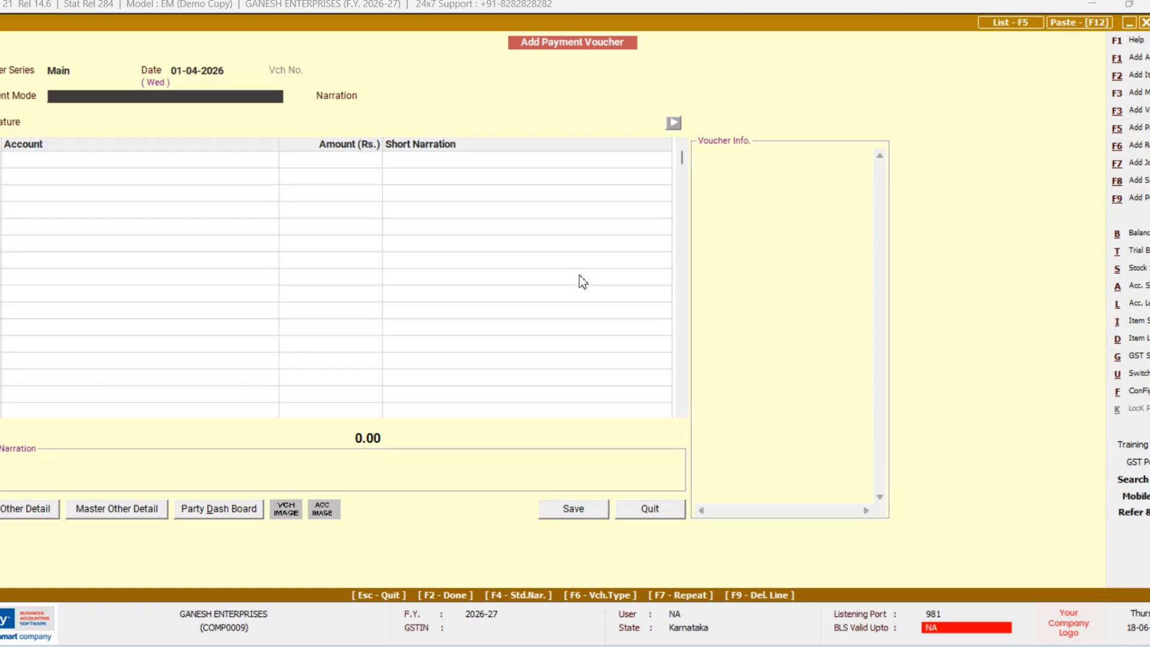
pyautogui.write('C')
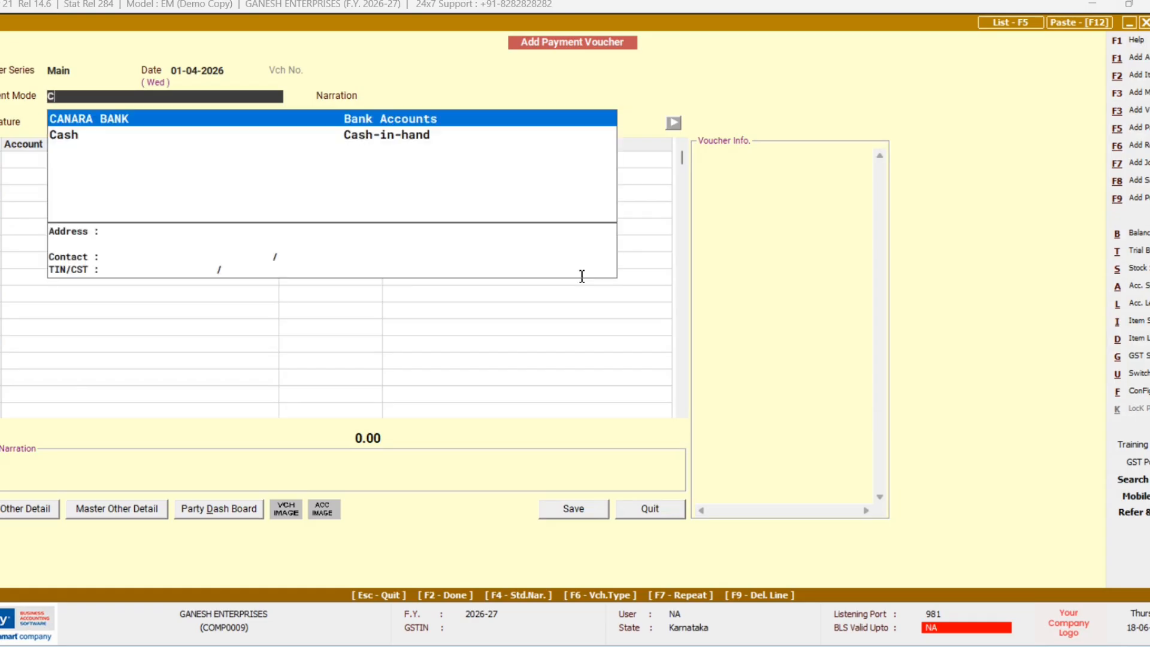
pyautogui.press('Return')
pyautogui.press('Return')
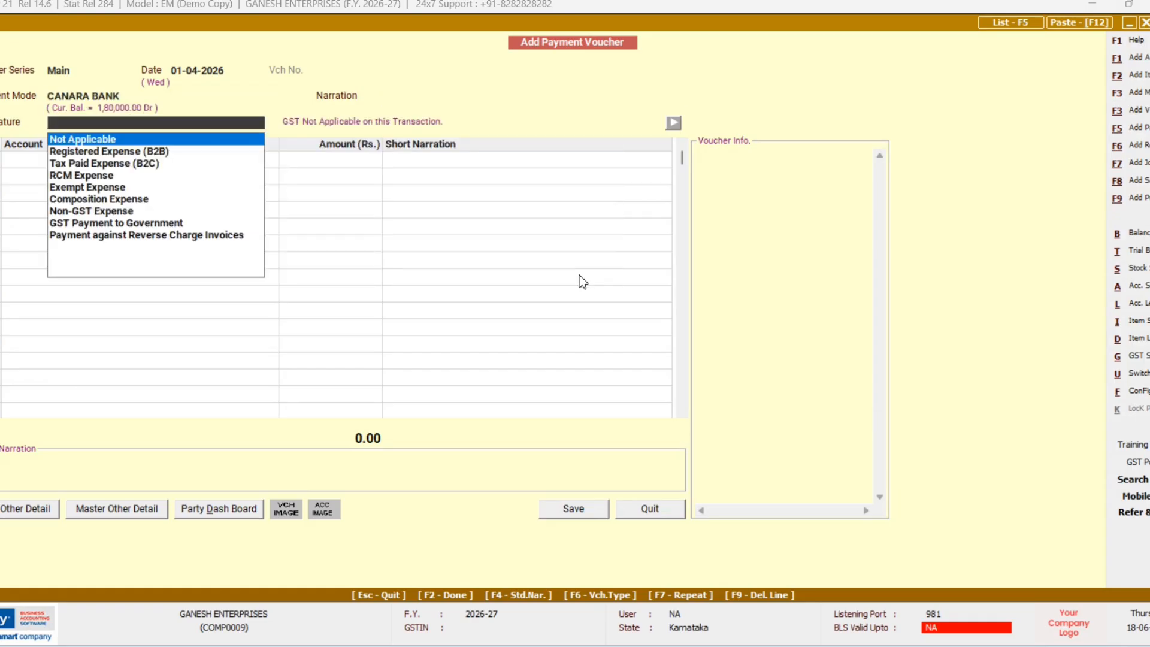
pyautogui.press('Return')
pyautogui.write('s')
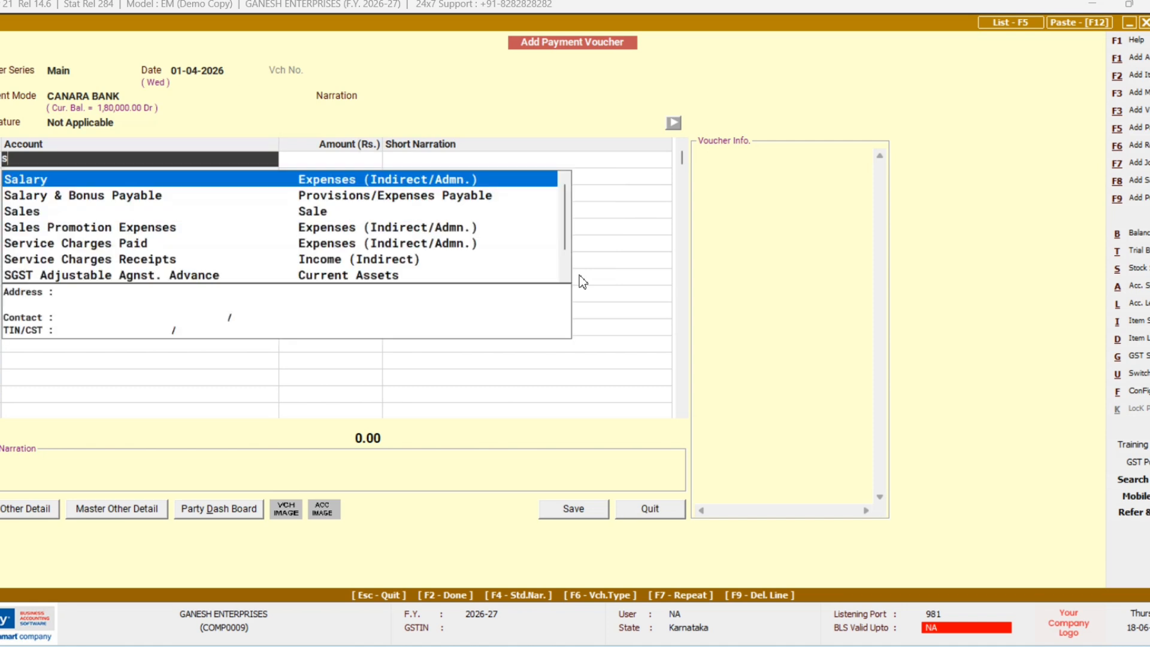
pyautogui.write('w')
pyautogui.press('Return')
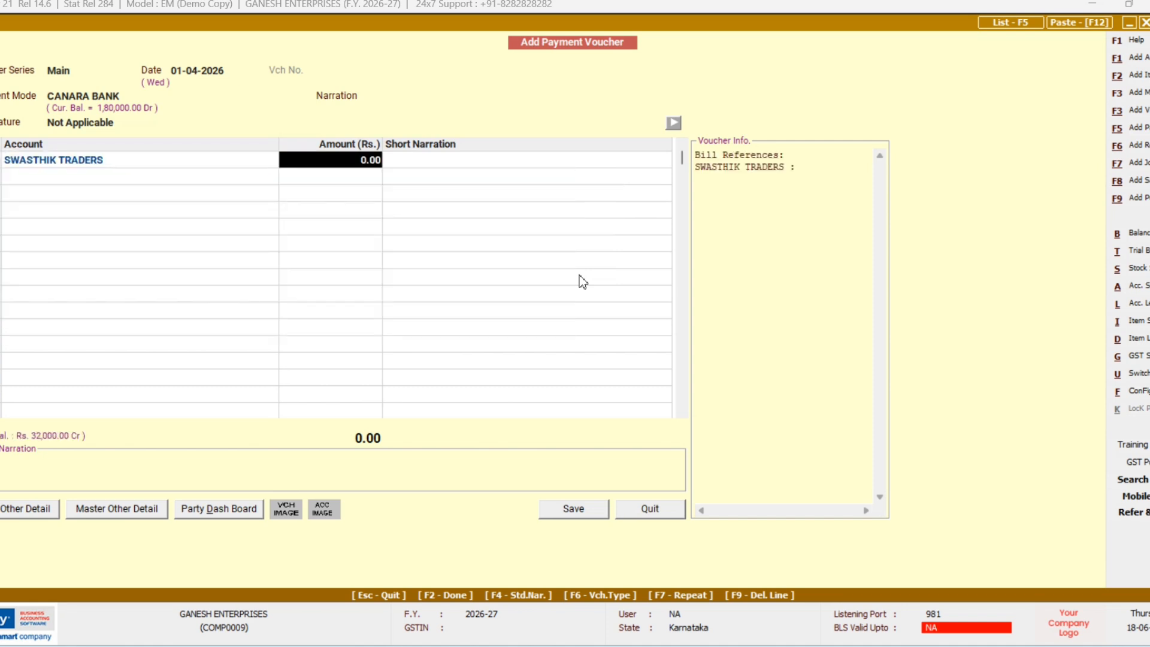
pyautogui.write('17000')
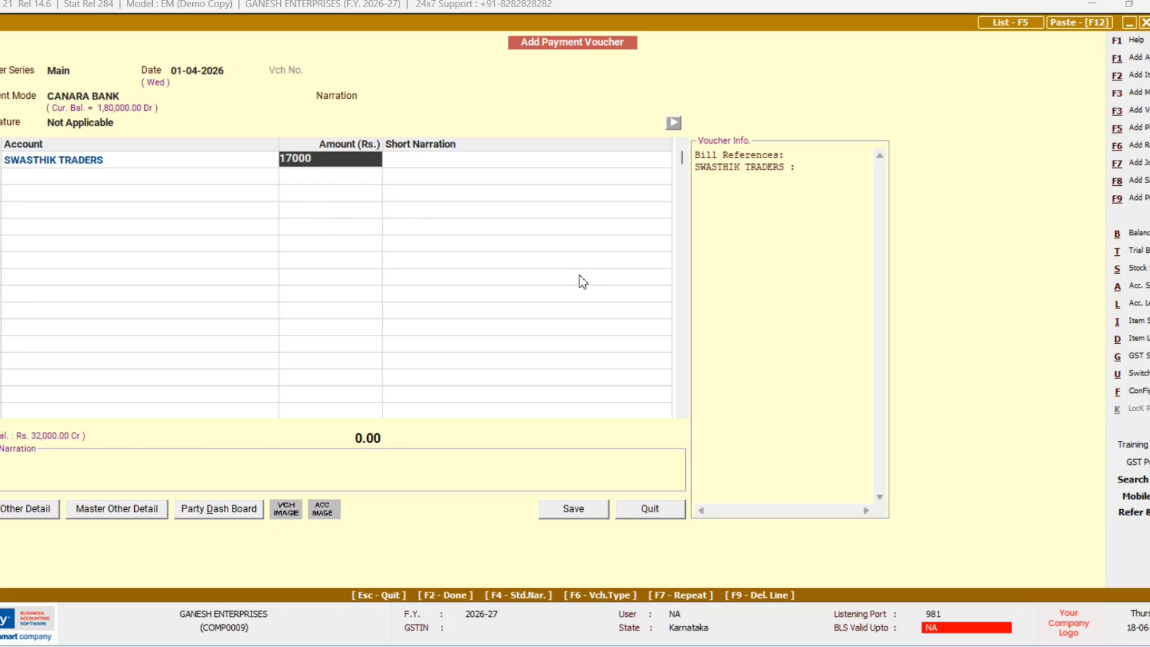
pyautogui.press('Return')
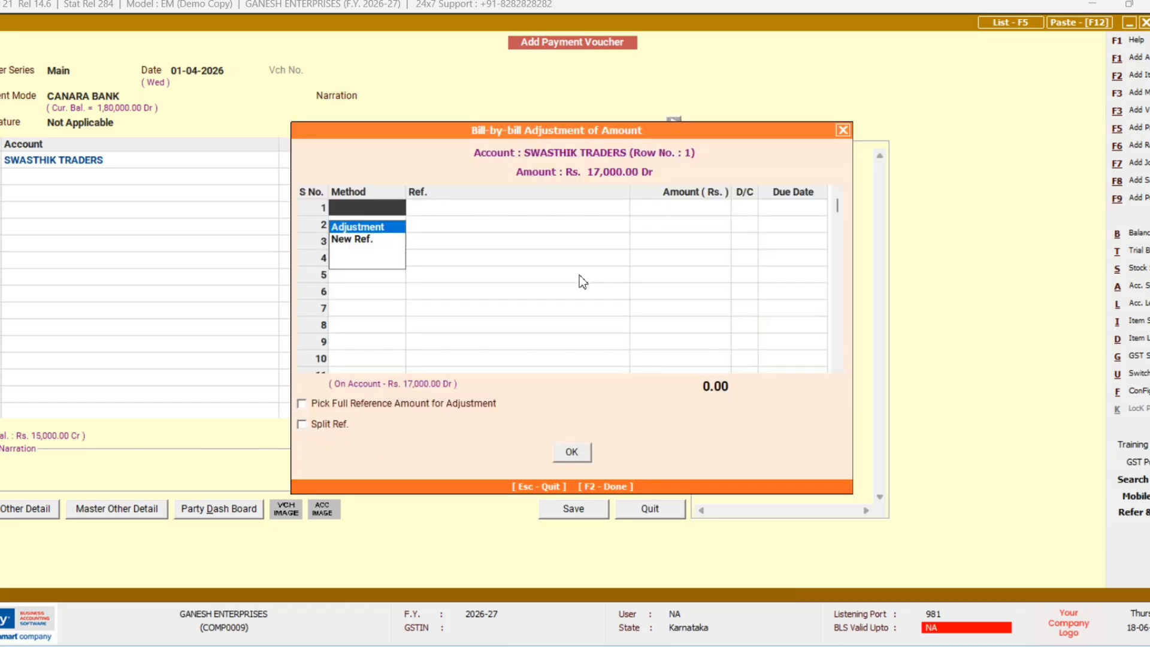
# Step: Link the 17,000 payment to existing bill reference 103 and complete the voucher
pyautogui.press('Down')
pyautogui.press('Return')
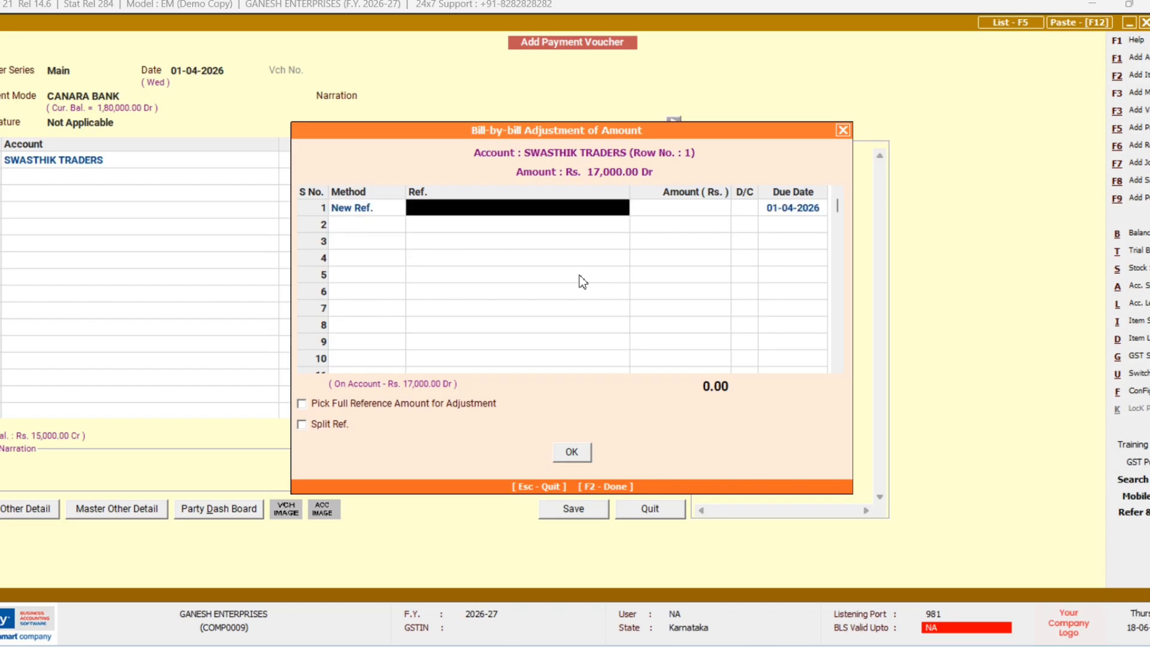
pyautogui.write('103')
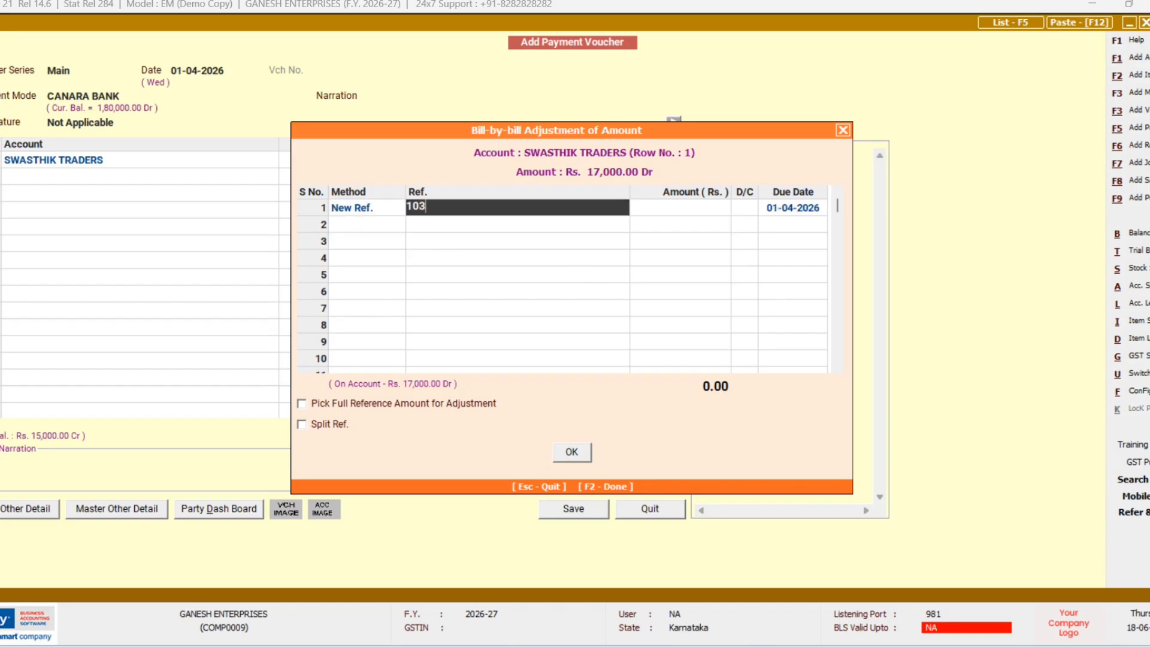
pyautogui.press('Return')
pyautogui.press('Left')
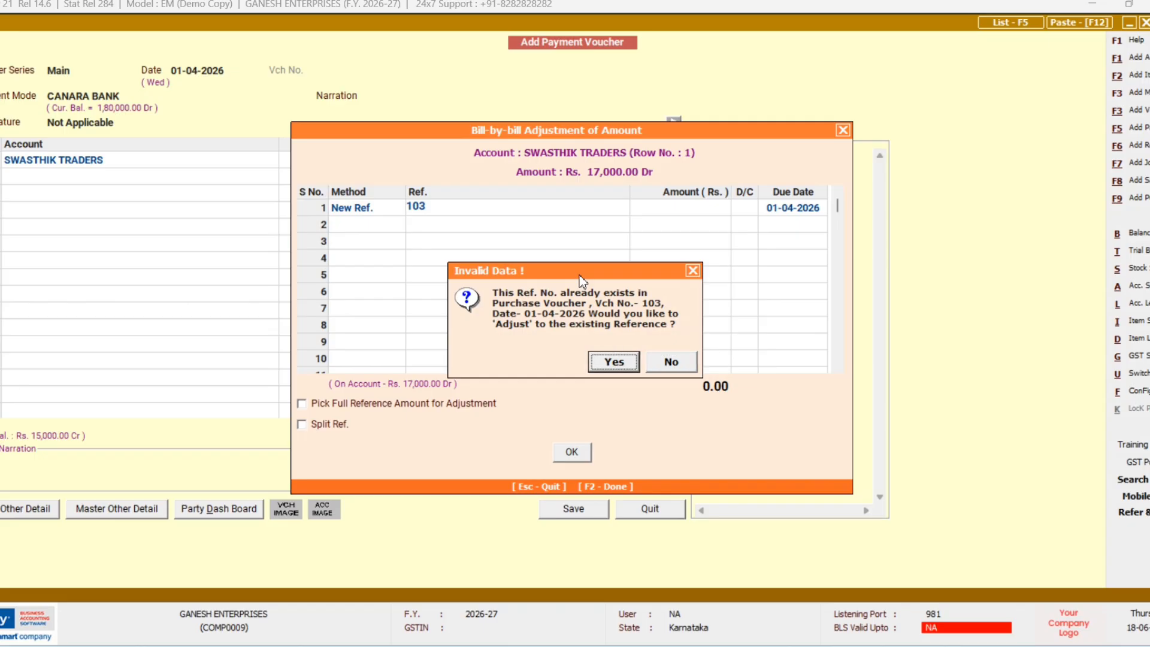
pyautogui.press('Return')
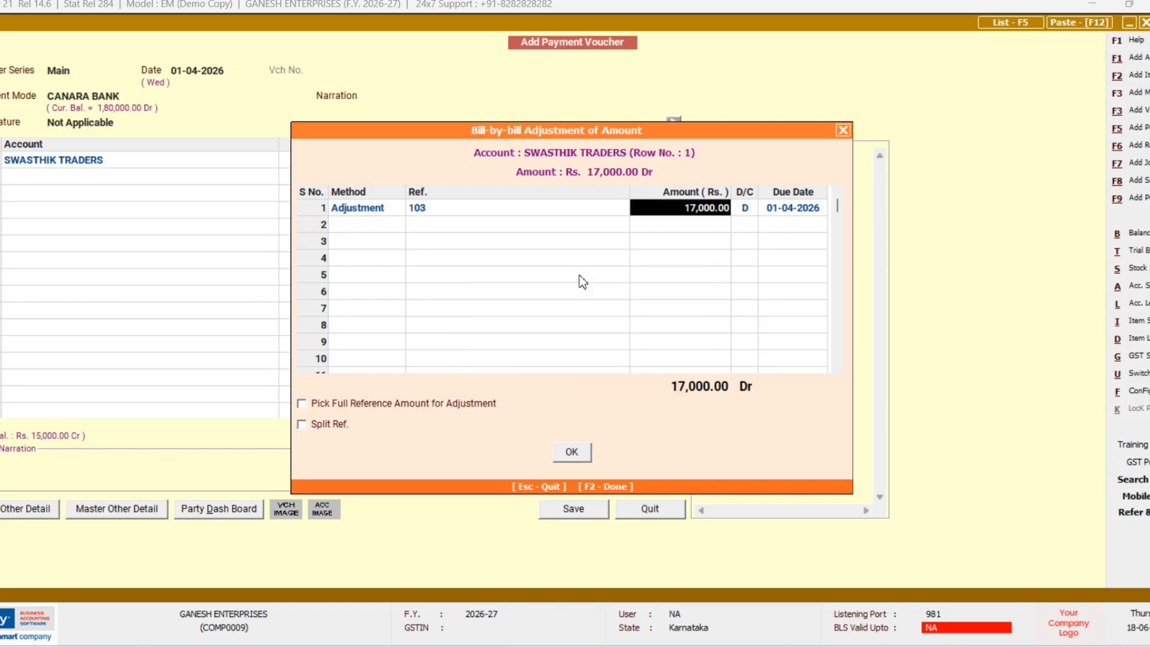
pyautogui.press('Return')
pyautogui.press('Return')
pyautogui.press('Return')
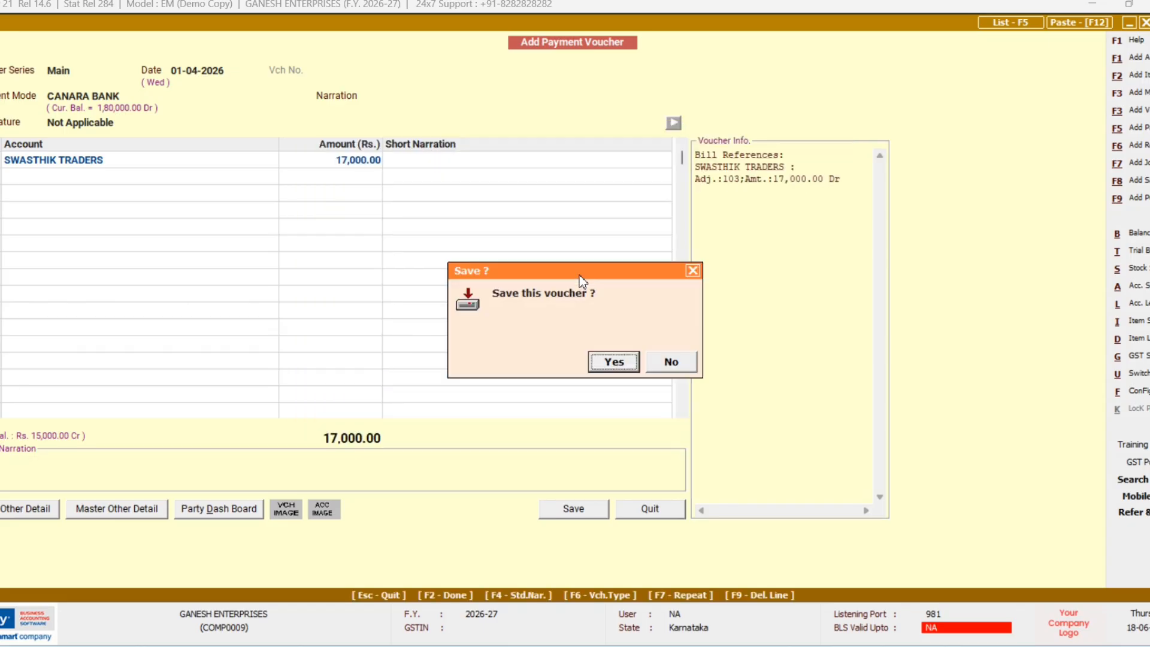
pyautogui.press('Return')
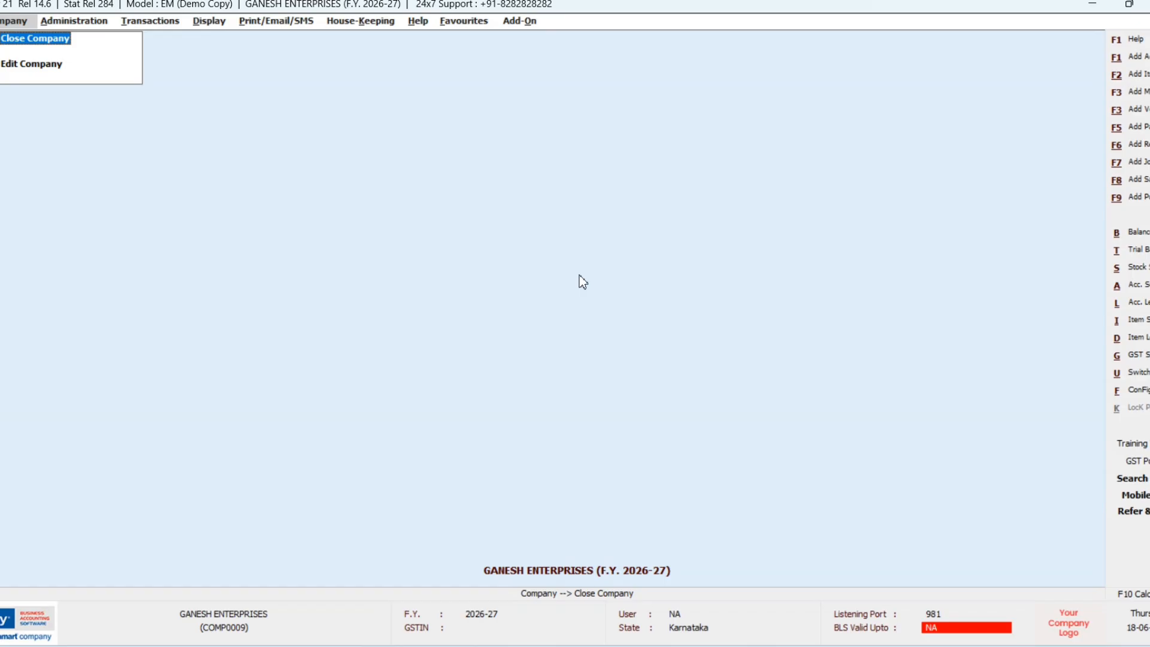
# Step: Start a new payment voucher with Cash as the payment mode
pyautogui.press('F5')
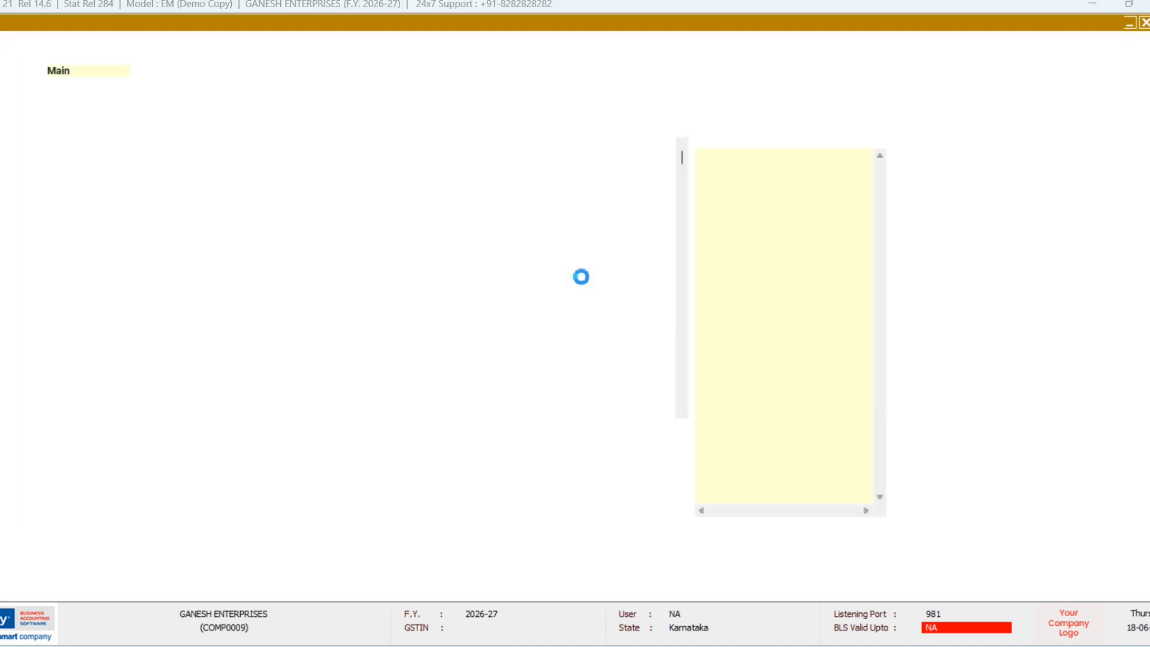
pyautogui.press('Return')
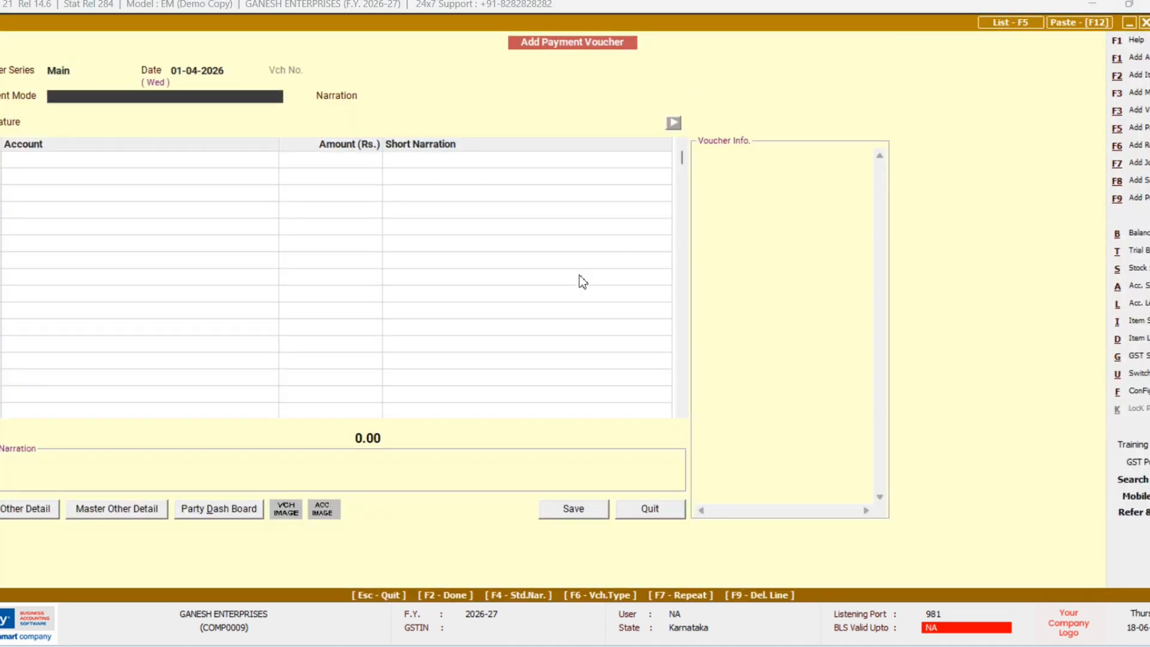
pyautogui.write('C')
pyautogui.press('Down')
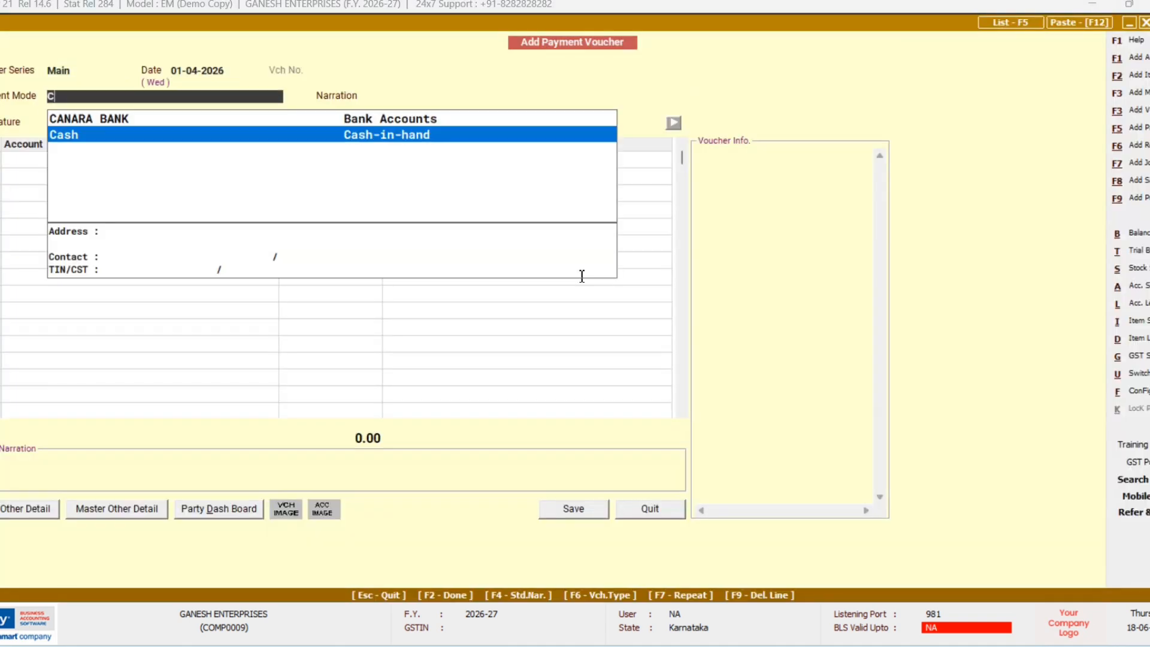
pyautogui.press('Return')
pyautogui.press('Return')
pyautogui.press('Return')
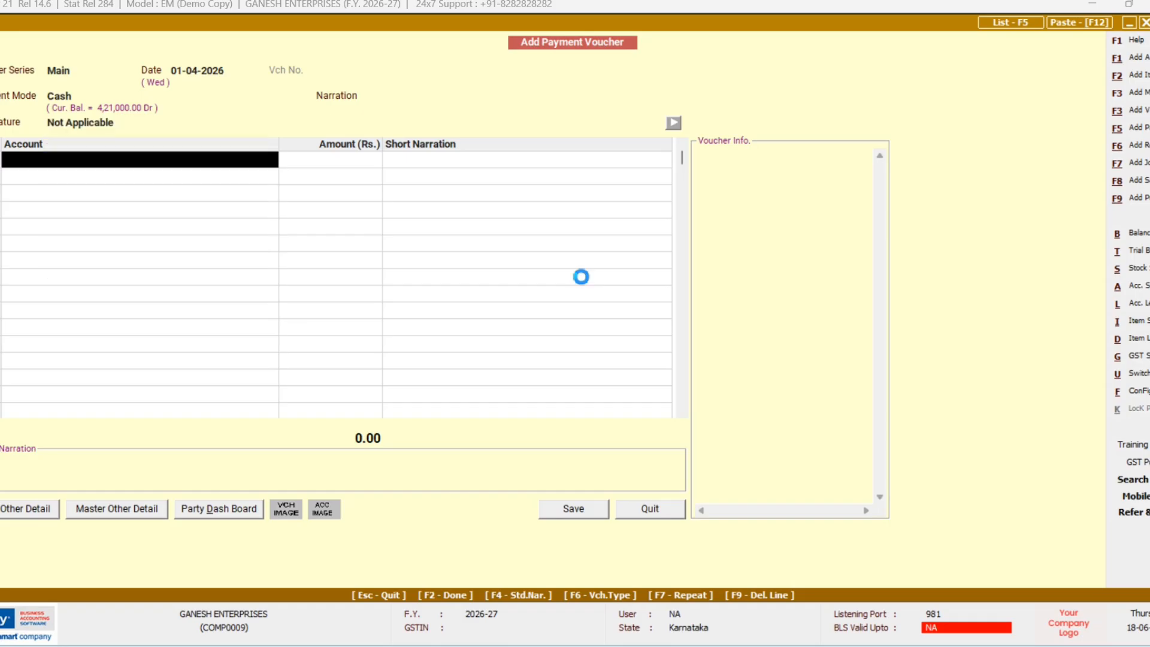
# Step: Create the account TRANSPORT CHARGE under Expenses (Indirect/Admn.) for the first line
pyautogui.press('F3')
pyautogui.write('TRA')
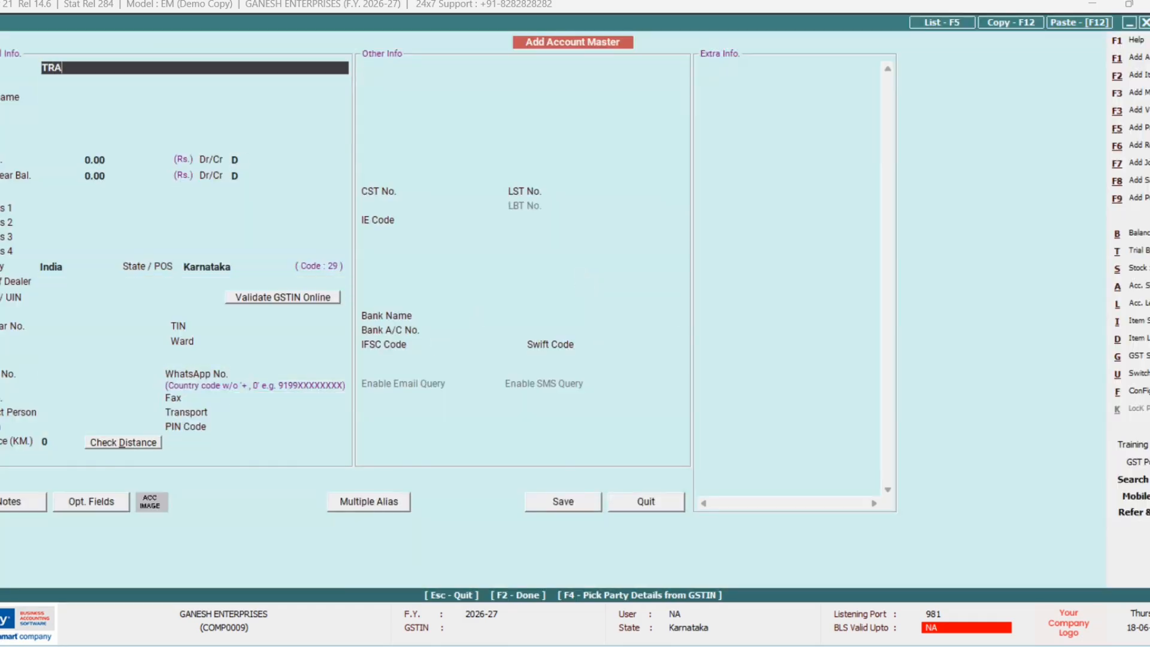
pyautogui.write('NSPORT CHARGE')
pyautogui.press('Return')
pyautogui.press('Return')
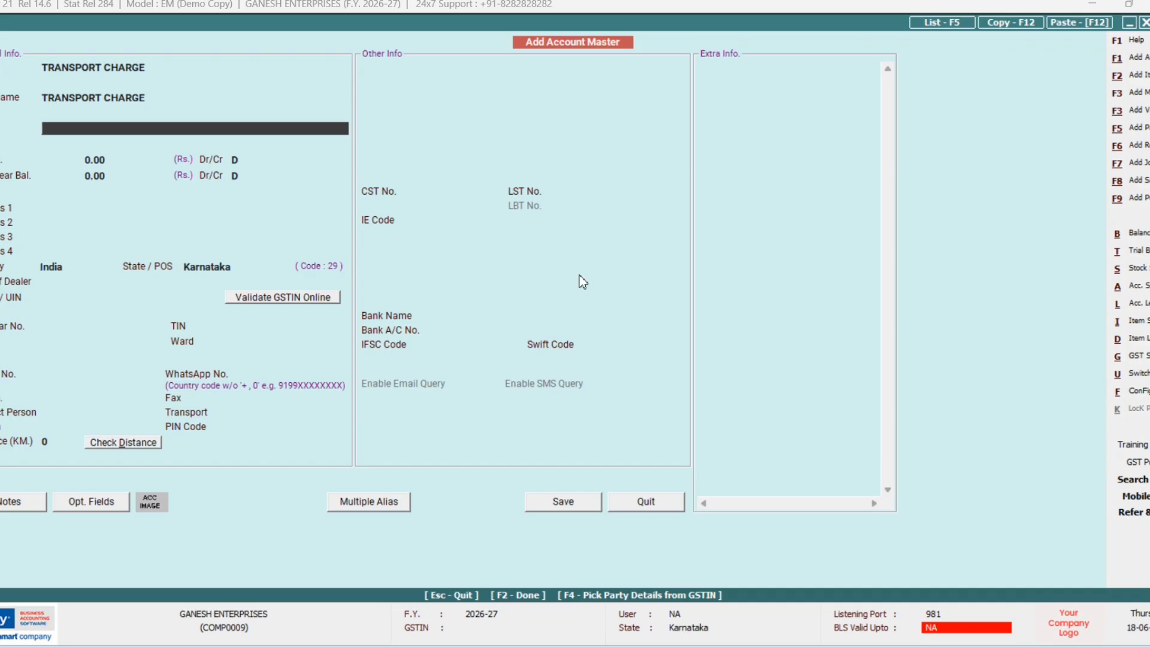
pyautogui.write('I')
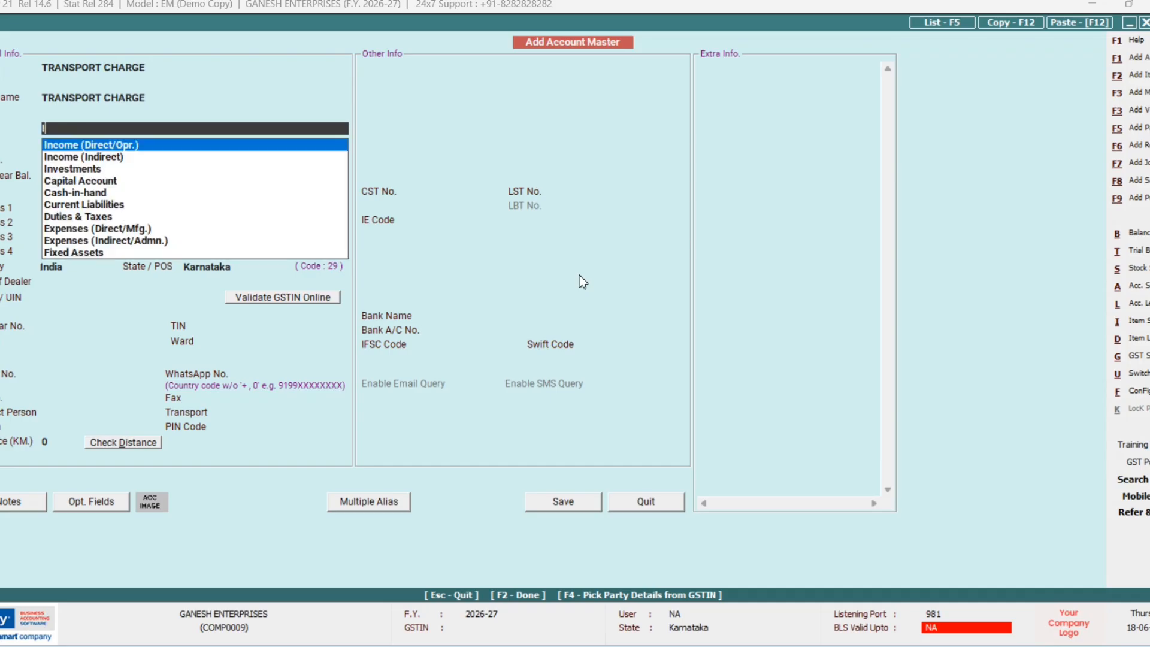
pyautogui.press('Down')
pyautogui.press('Down')
pyautogui.press('Down')
pyautogui.press('Down')
pyautogui.press('Down')
pyautogui.press('Down')
pyautogui.press('Down')
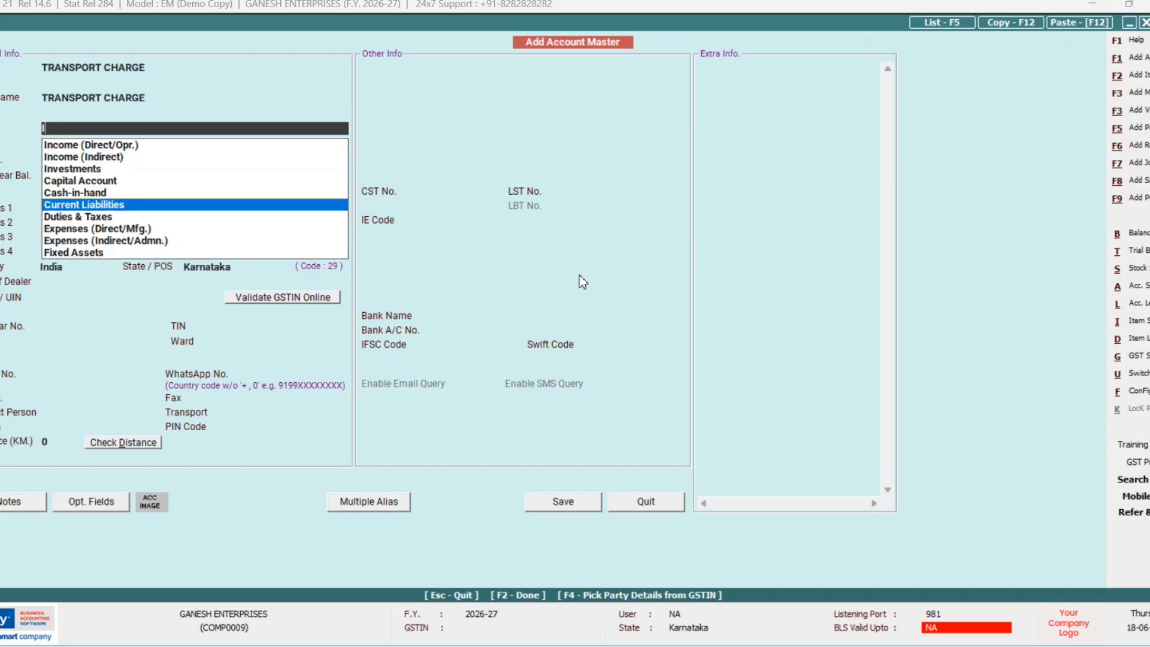
pyautogui.press('Down')
pyautogui.press('Return')
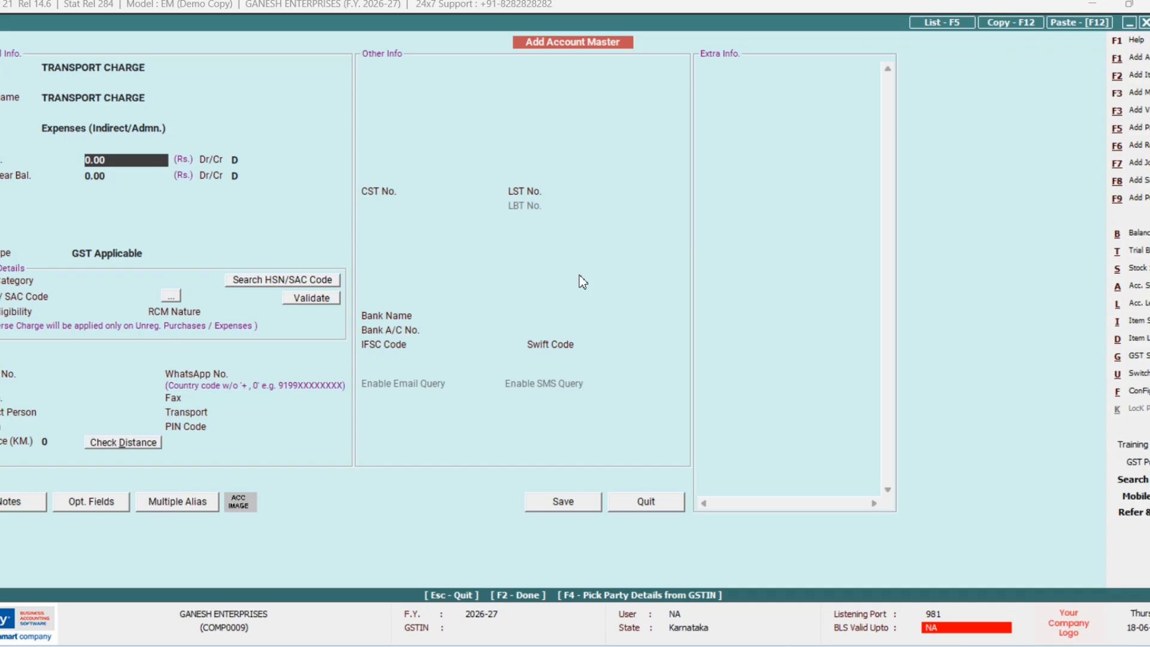
pyautogui.press('F2')
pyautogui.press('F2')
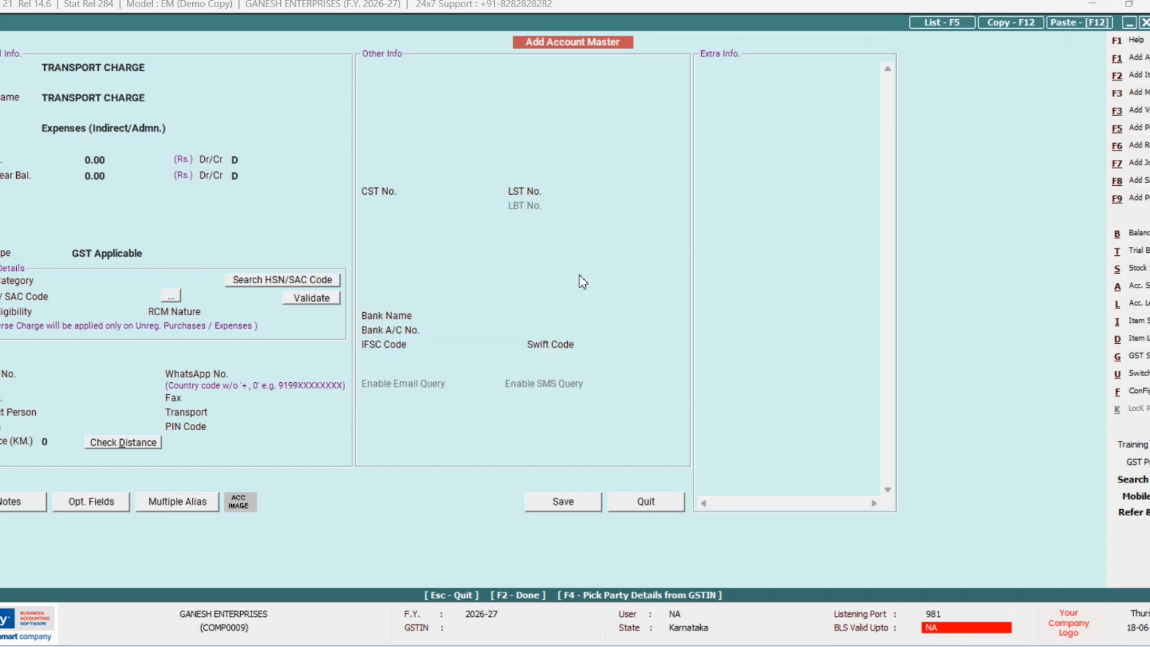
pyautogui.press('Return')
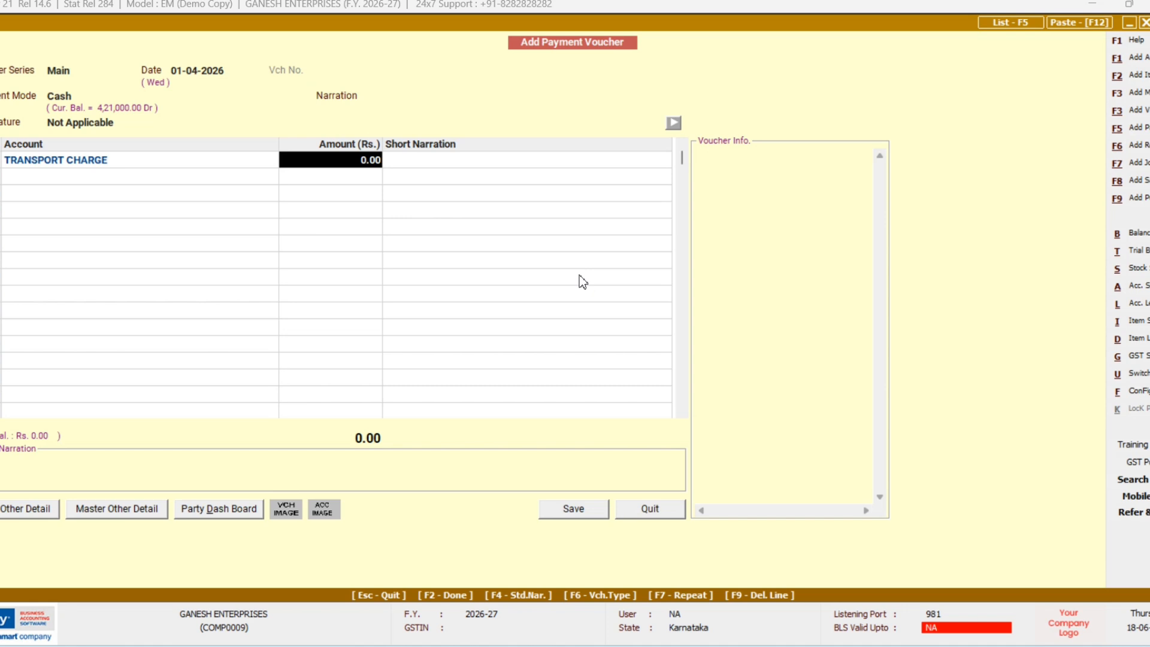
# Step: Enter 6,000 against TRANSPORT CHARGE and finish the cash payment voucher for saving
pyautogui.write('6000')
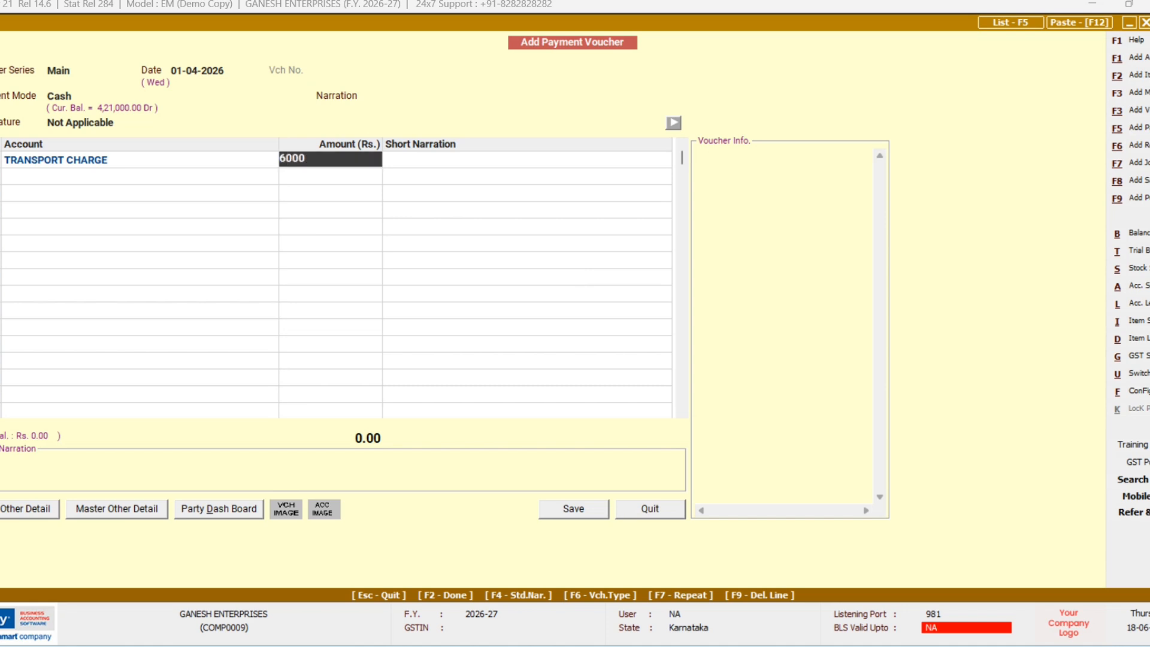
pyautogui.press('Return')
pyautogui.press('Return')
pyautogui.press('Return')
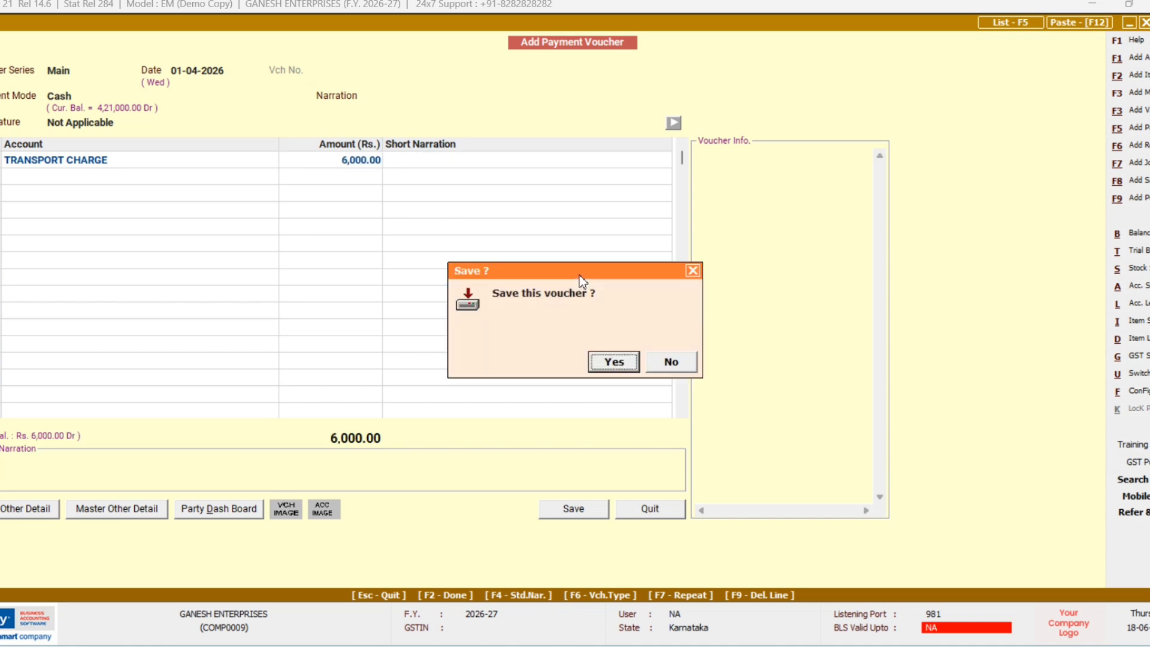
pyautogui.press('Return')
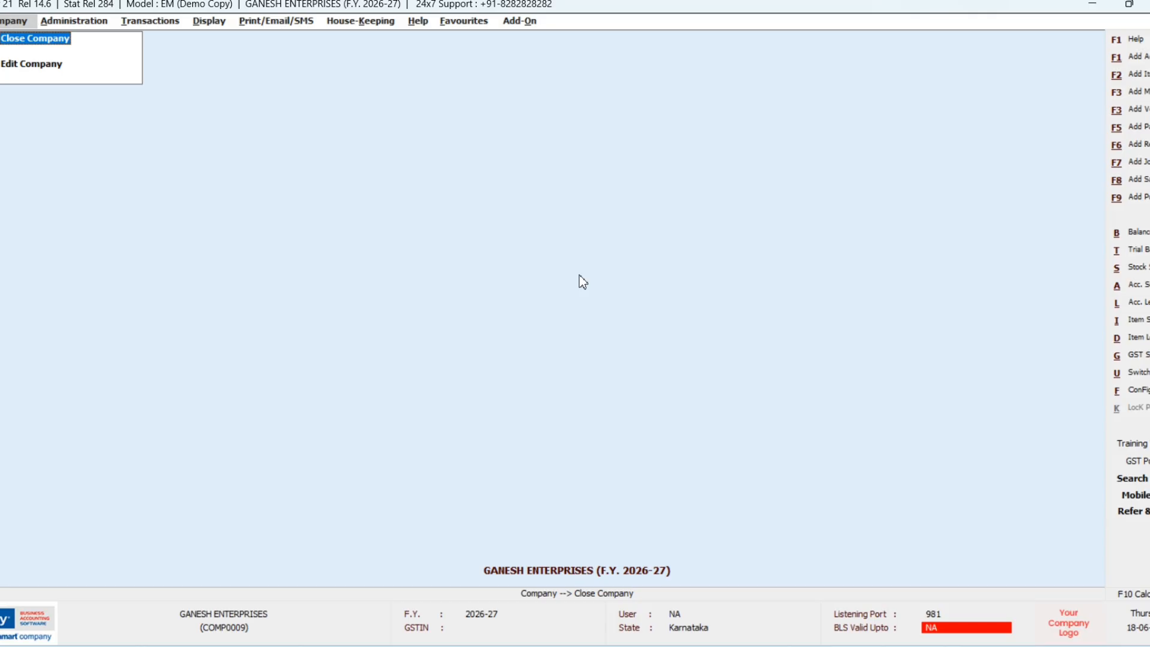
# Step: Start a new payment voucher paid from CANARA BANK with transaction nature Not Applicable
pyautogui.press('F5')
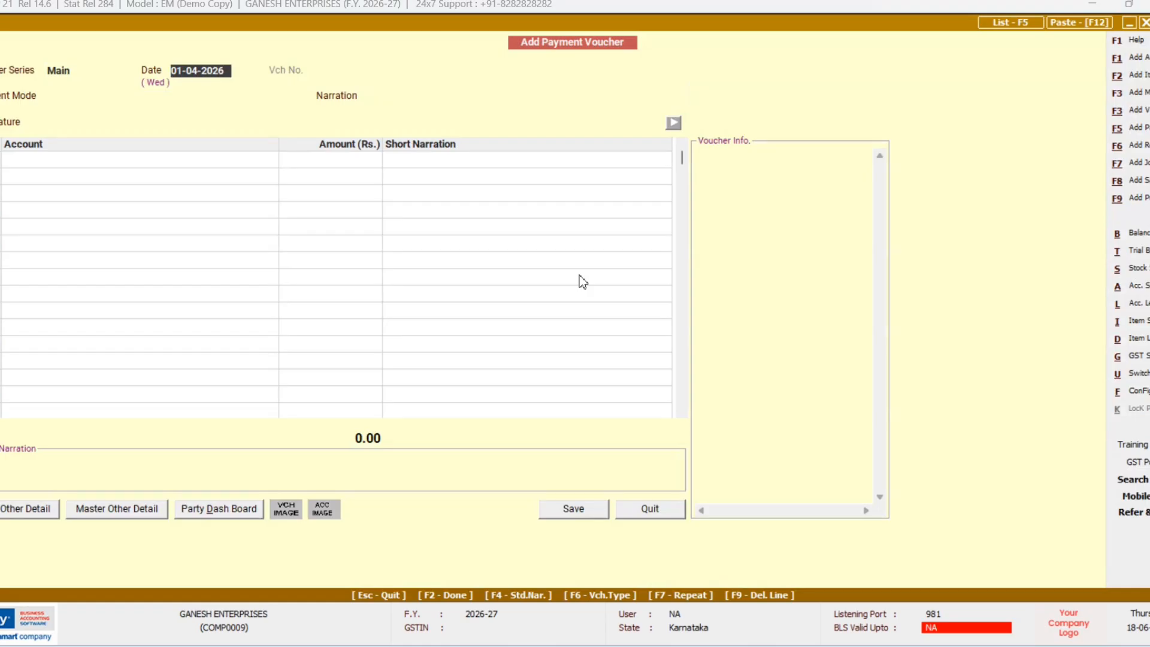
pyautogui.press('Return')
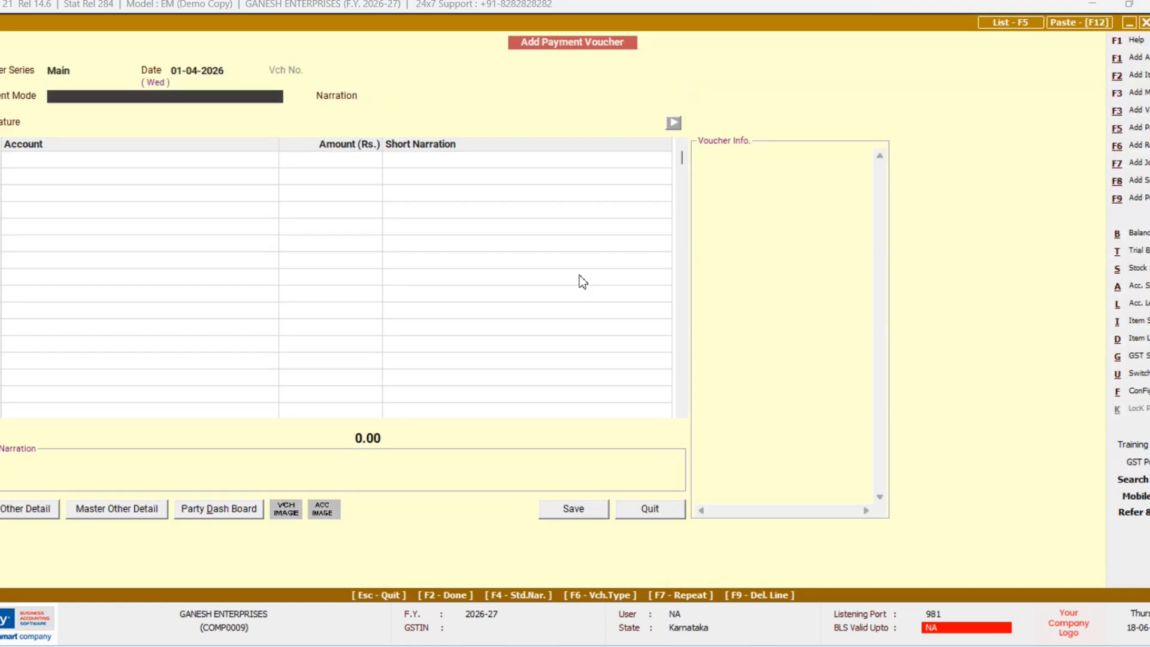
pyautogui.press('Return')
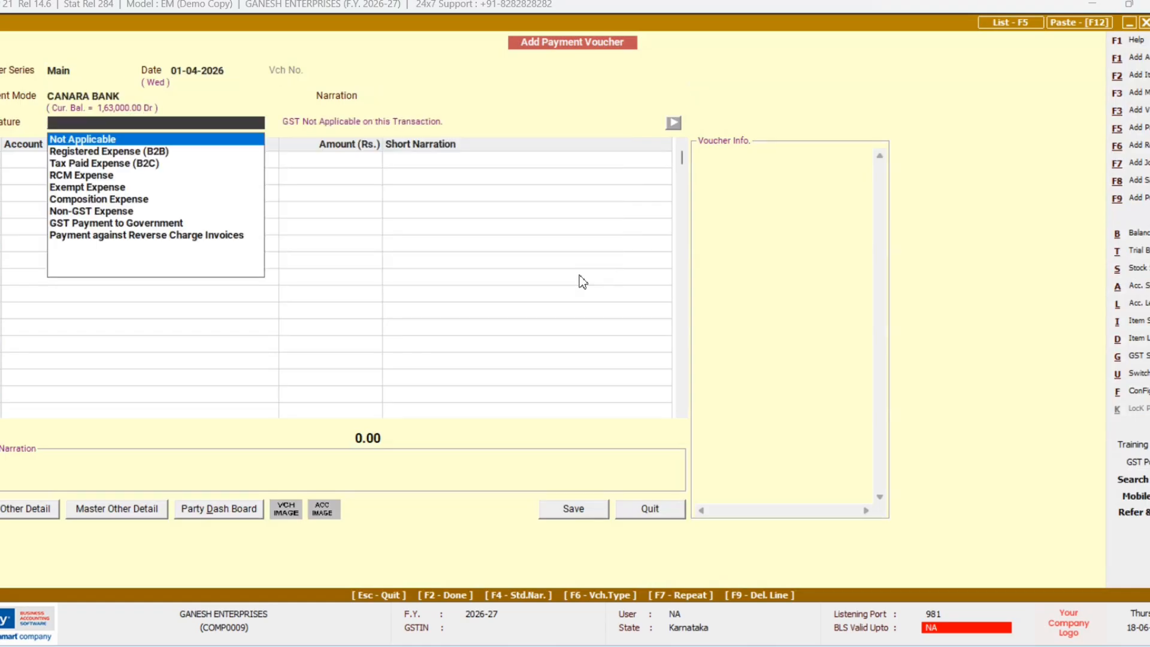
pyautogui.press('Return')
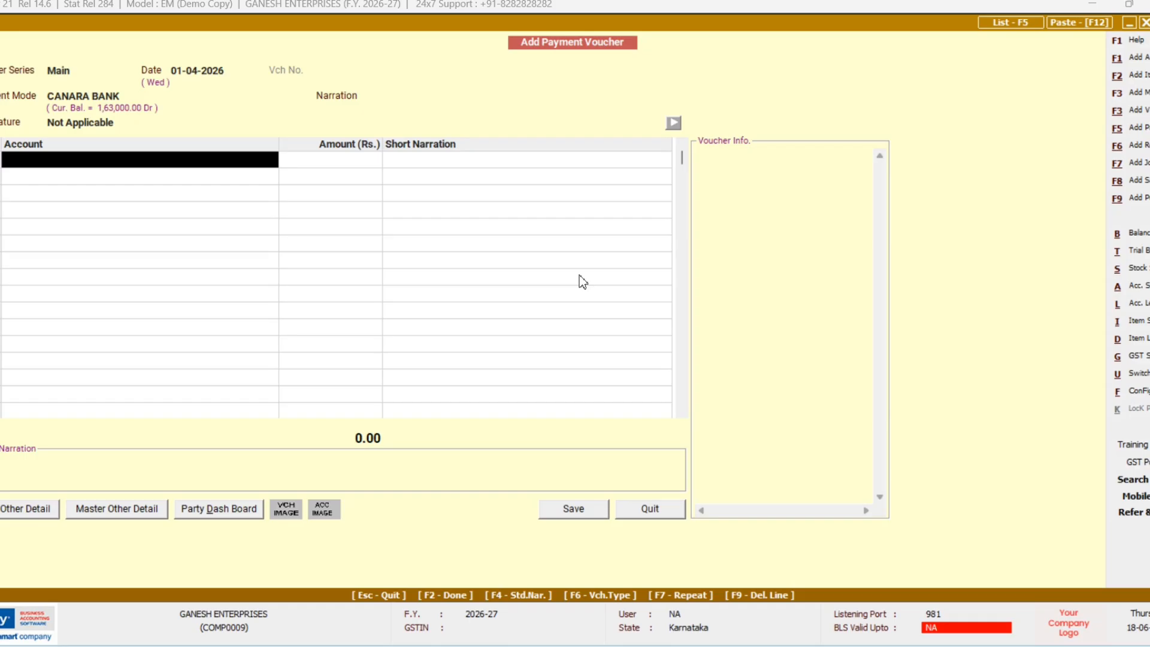
# Step: Create the account TELEPHONE BILL under Expenses (Indirect/Admn.) for the first line
pyautogui.press('F3')
pyautogui.write('TE')
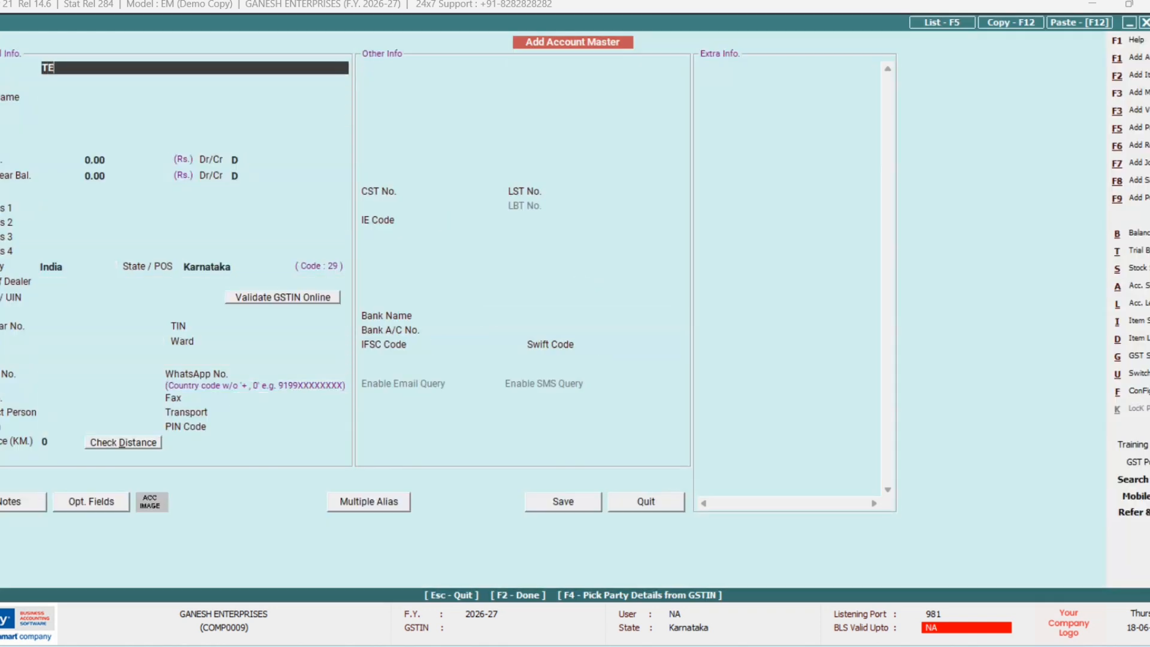
pyautogui.write('LEO')
pyautogui.write('HONE')
pyautogui.press('BackSpace')
pyautogui.press('BackSpace')
pyautogui.press('BackSpace')
pyautogui.press('BackSpace')
pyautogui.press('BackSpace')
pyautogui.press('BackSpace')
pyautogui.press('BackSpace')
pyautogui.press('BackSpace')
pyautogui.write('LEPHONE BILL')
pyautogui.press('Return')
pyautogui.press('Return')
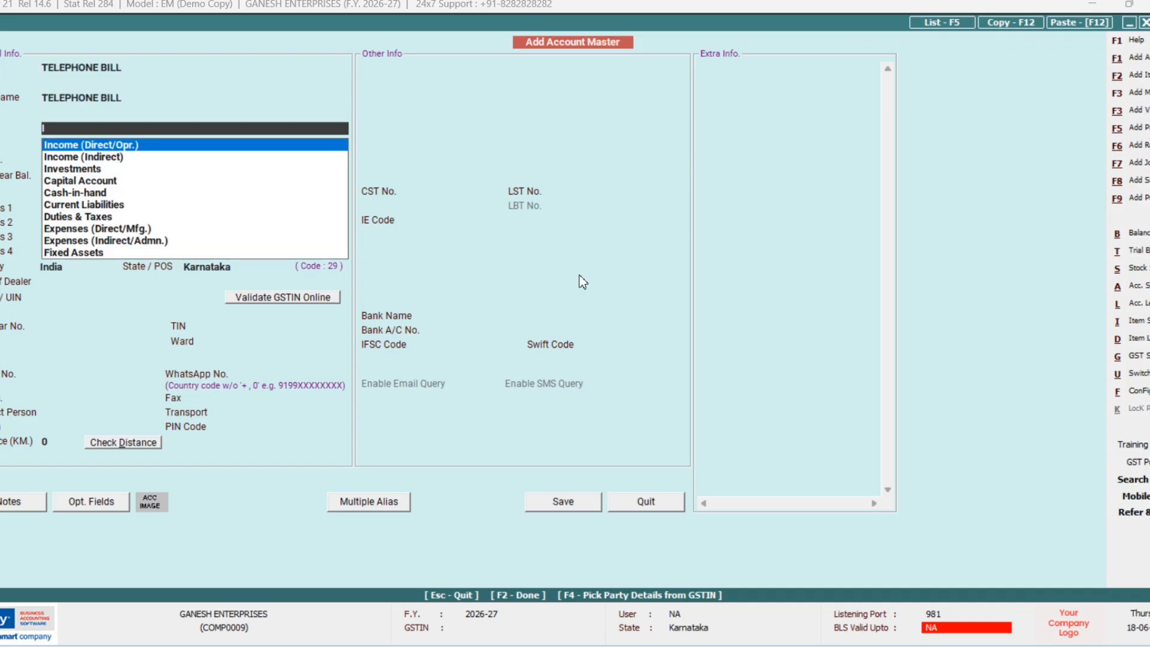
pyautogui.press('Down')
pyautogui.press('Down')
pyautogui.press('Down')
pyautogui.press('Down')
pyautogui.press('Down')
pyautogui.press('Down')
pyautogui.press('Down')
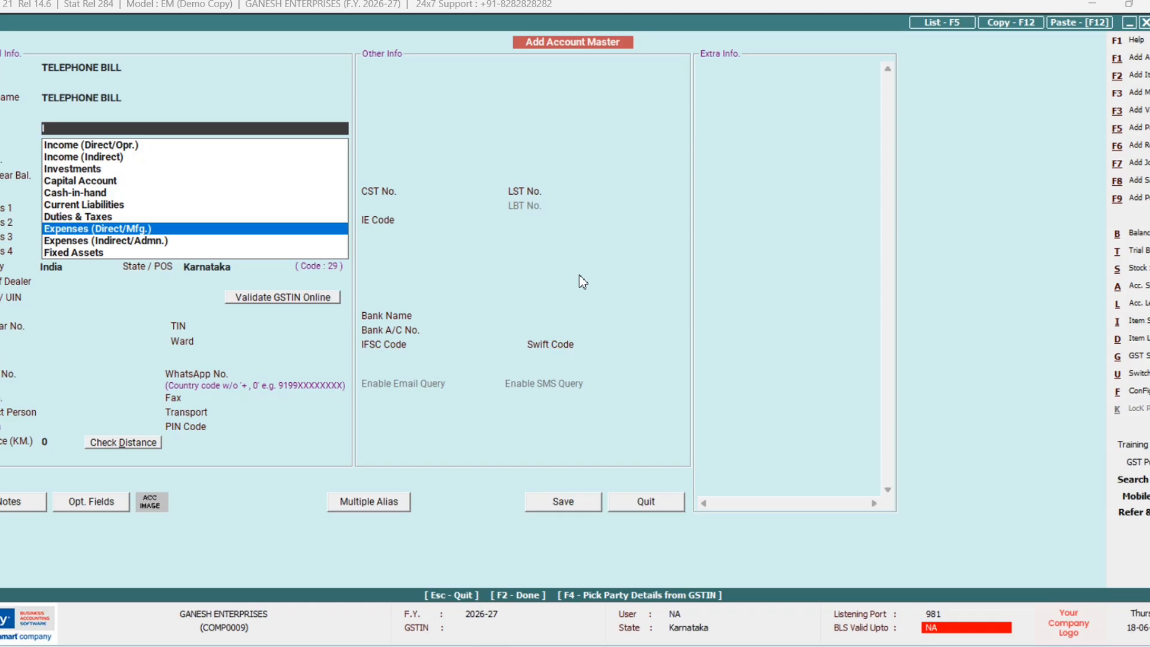
pyautogui.press('Down')
pyautogui.press('Return')
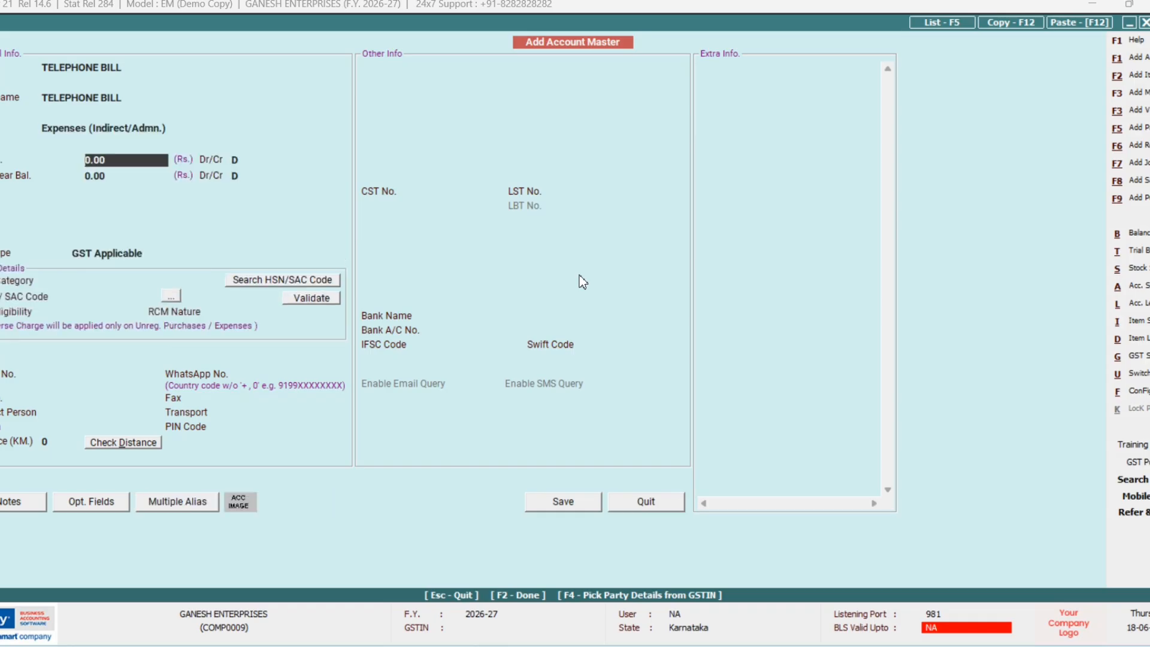
pyautogui.press('F2')
pyautogui.press('F2')
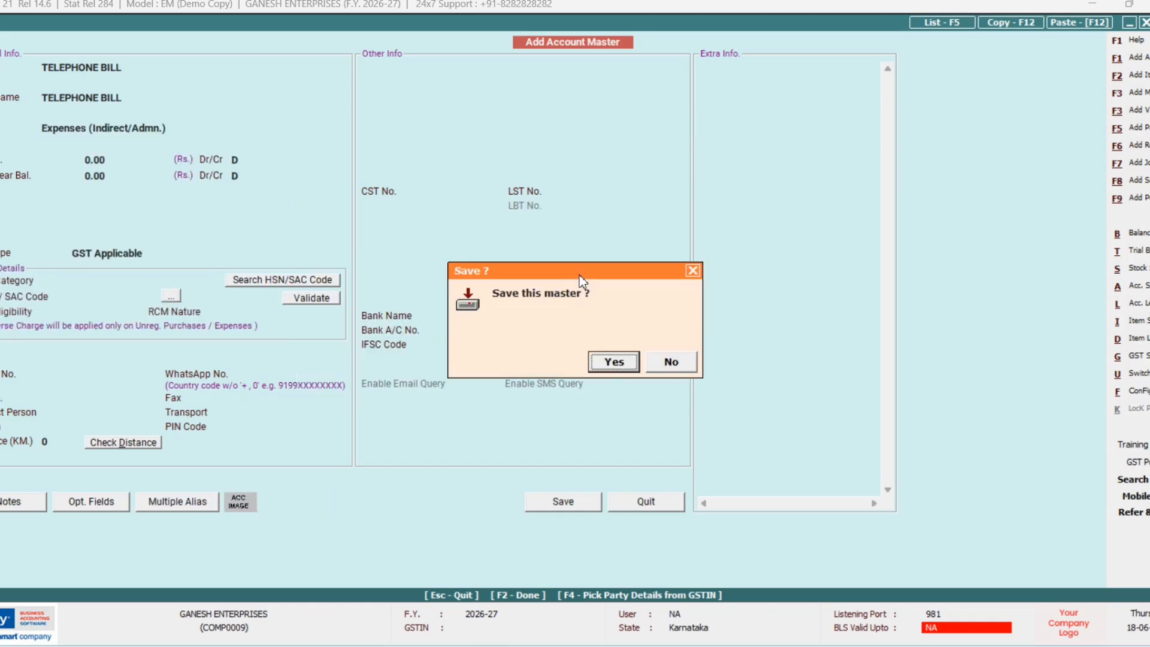
pyautogui.press('Return')
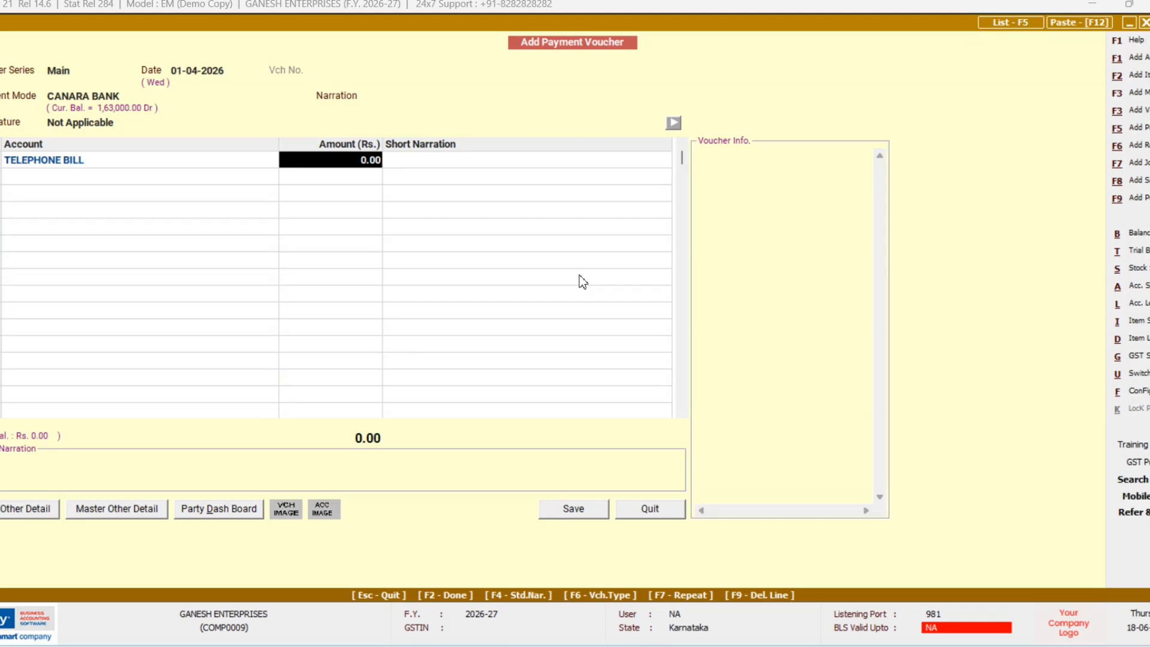
# Step: Save the 3,000 TELEPHONE BILL payment and begin a receipt voucher dated 01-04-2026
pyautogui.write('3000')
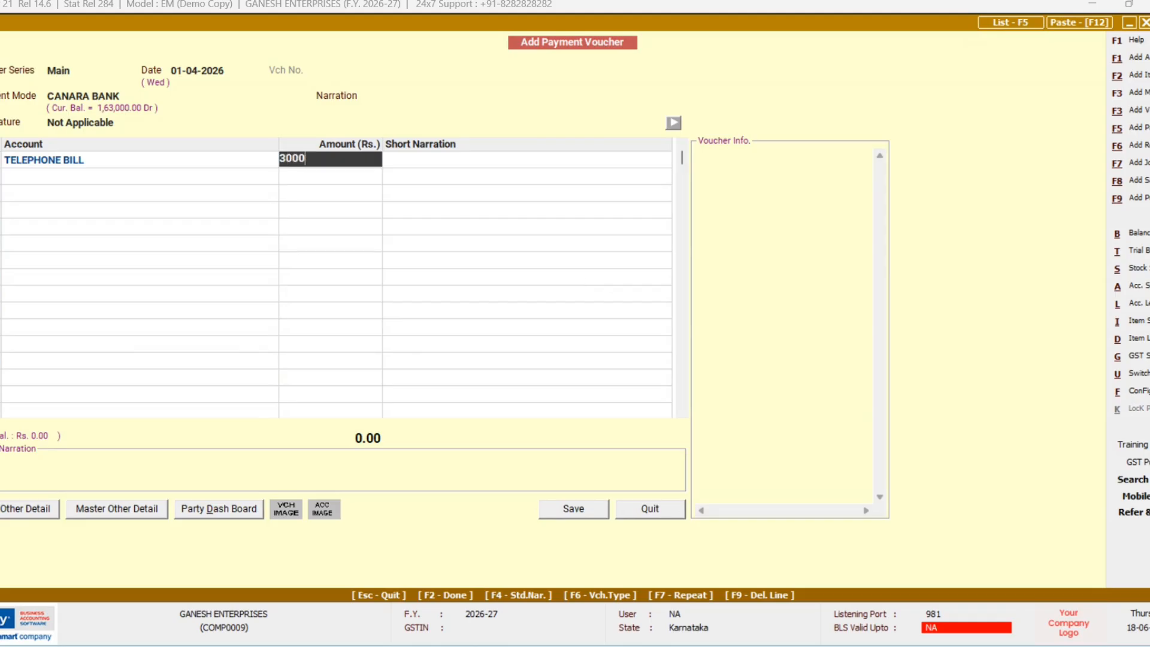
pyautogui.press('Return')
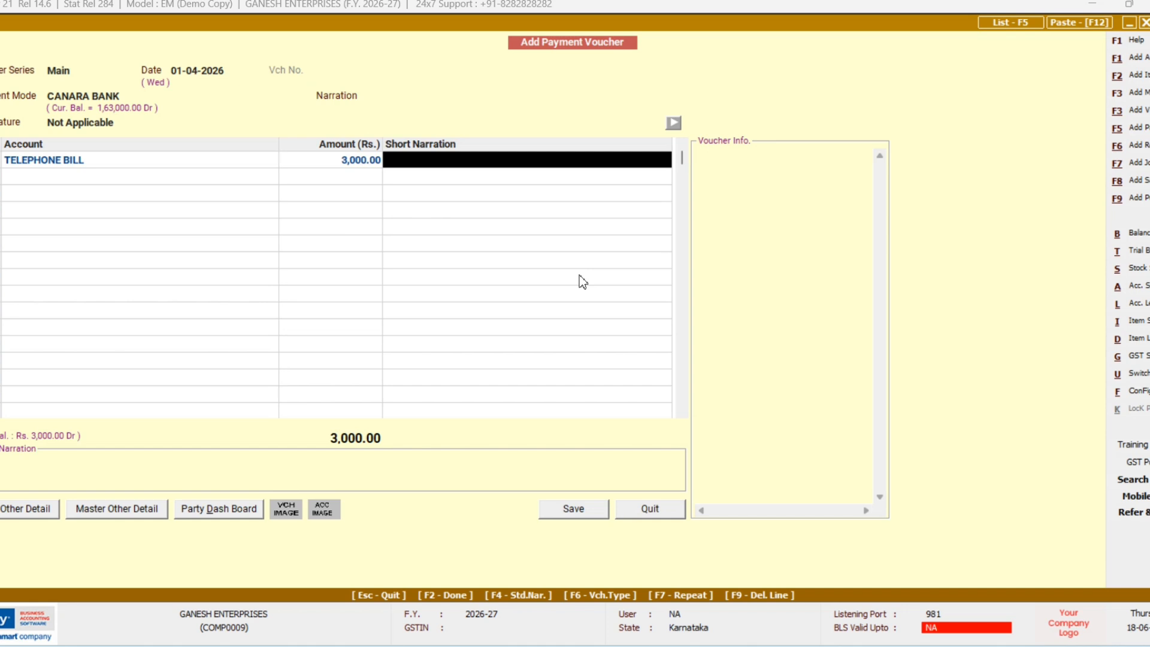
pyautogui.press('Return')
pyautogui.press('Return')
pyautogui.press('Return')
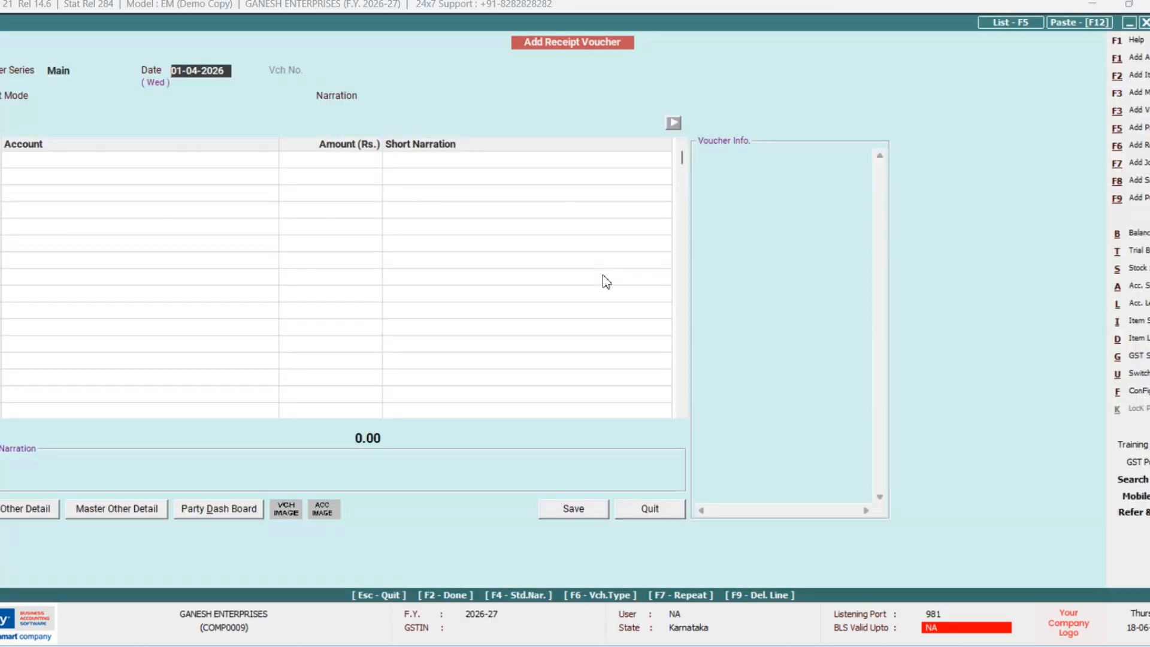
pyautogui.press('Return')
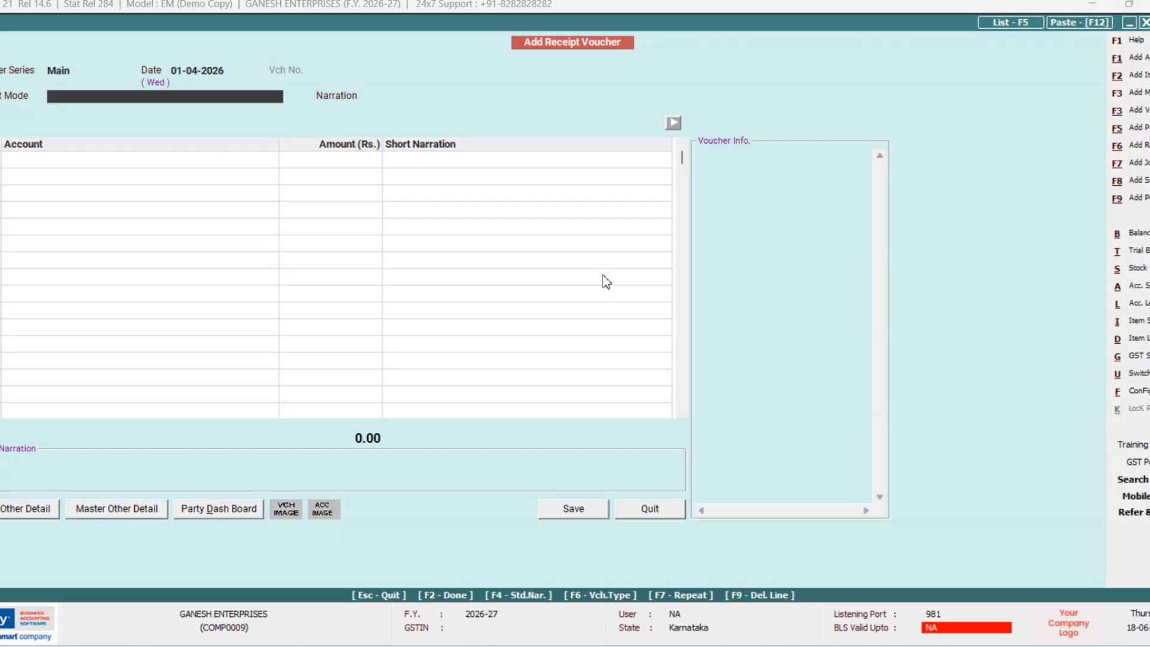
# Step: Enter a CANARA BANK receipt of 10,000 from AMAR ENTERPRISES
pyautogui.write('C')
pyautogui.press('Down')
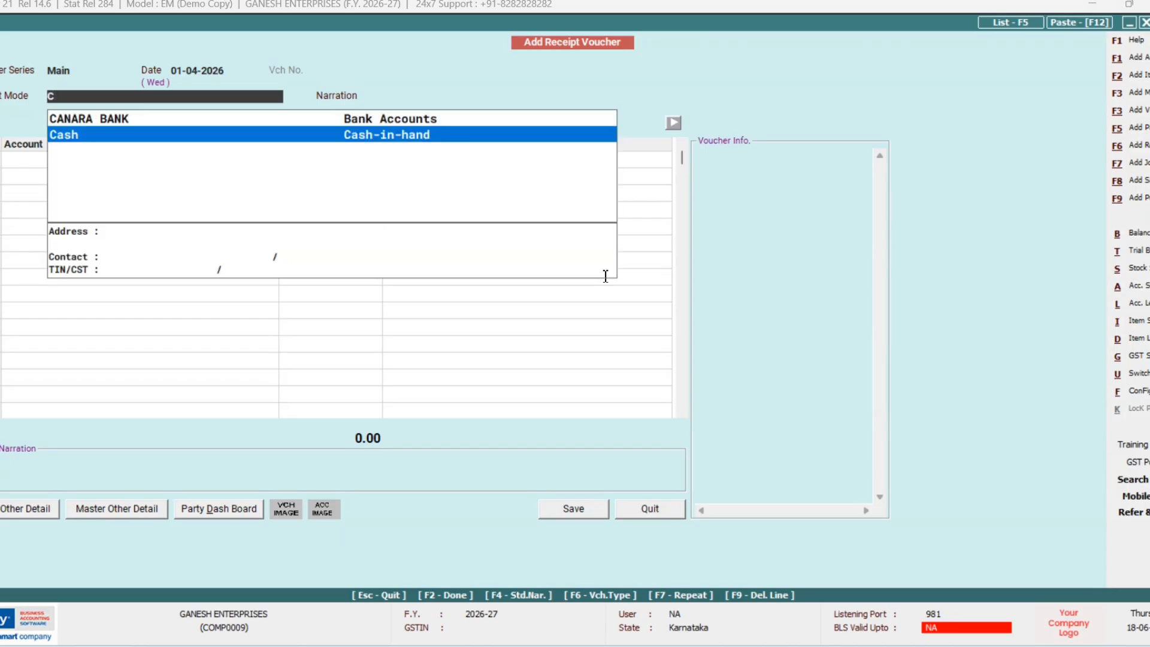
pyautogui.press('Up')
pyautogui.press('Return')
pyautogui.press('Return')
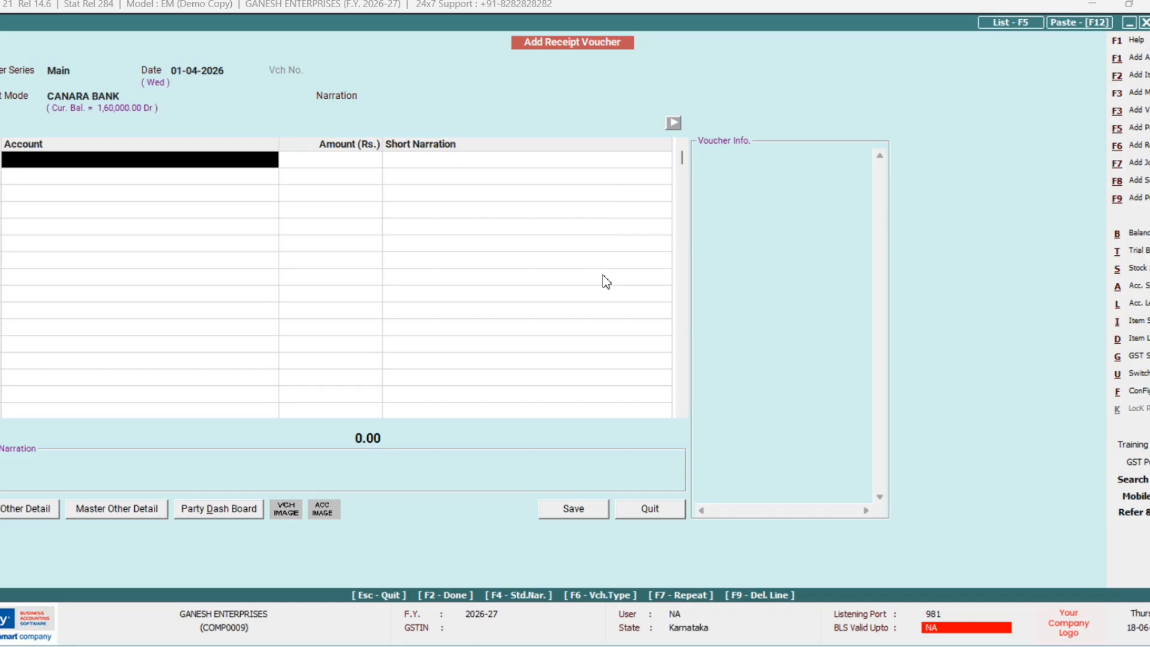
pyautogui.write('aM')
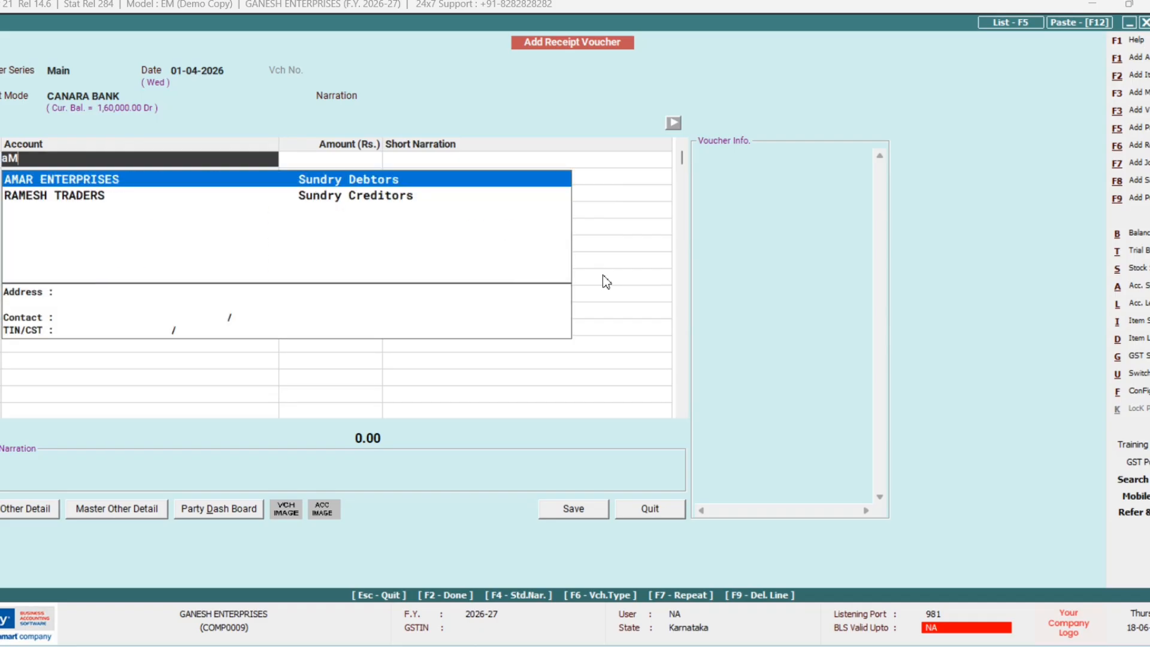
pyautogui.press('Return')
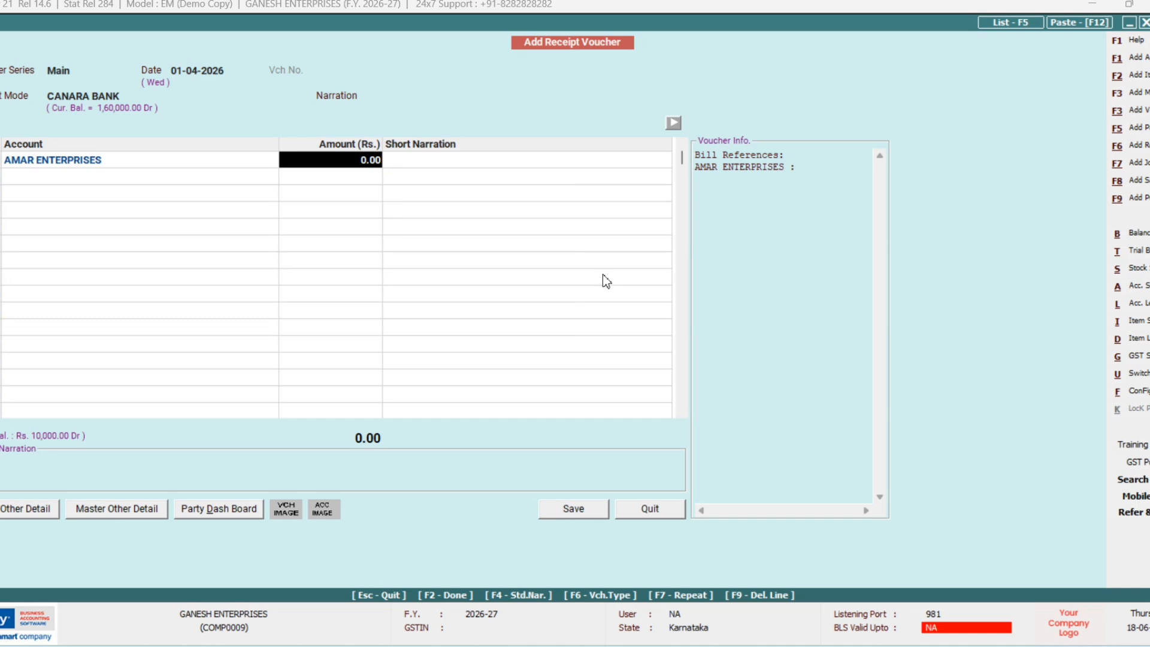
pyautogui.write('10000')
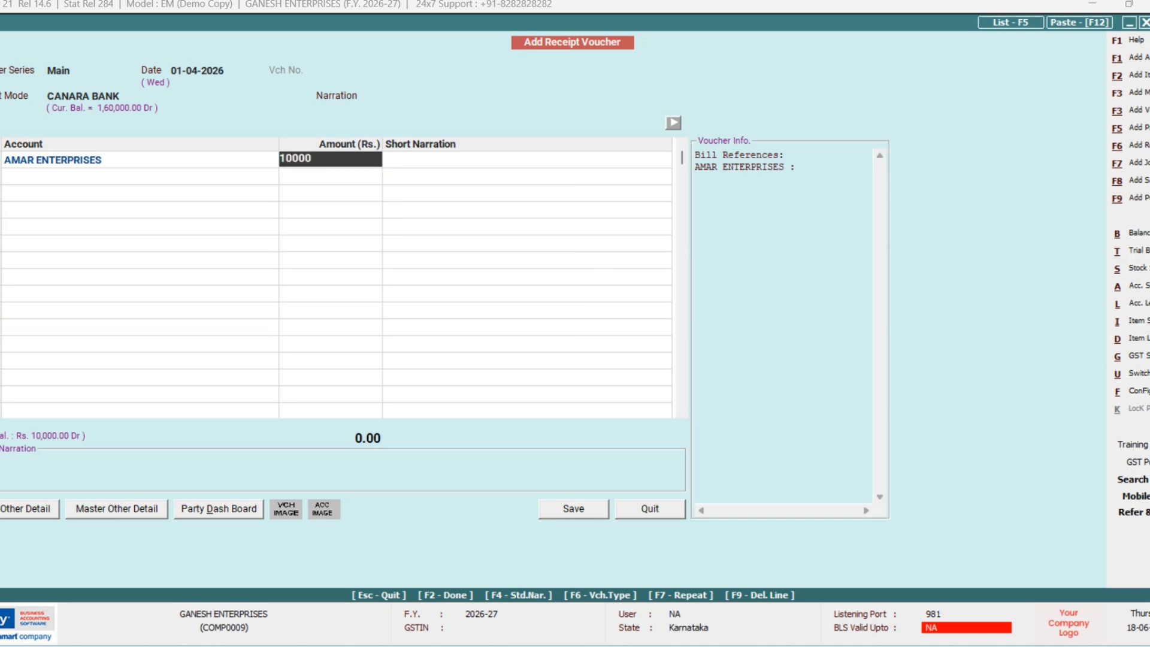
pyautogui.press('Return')
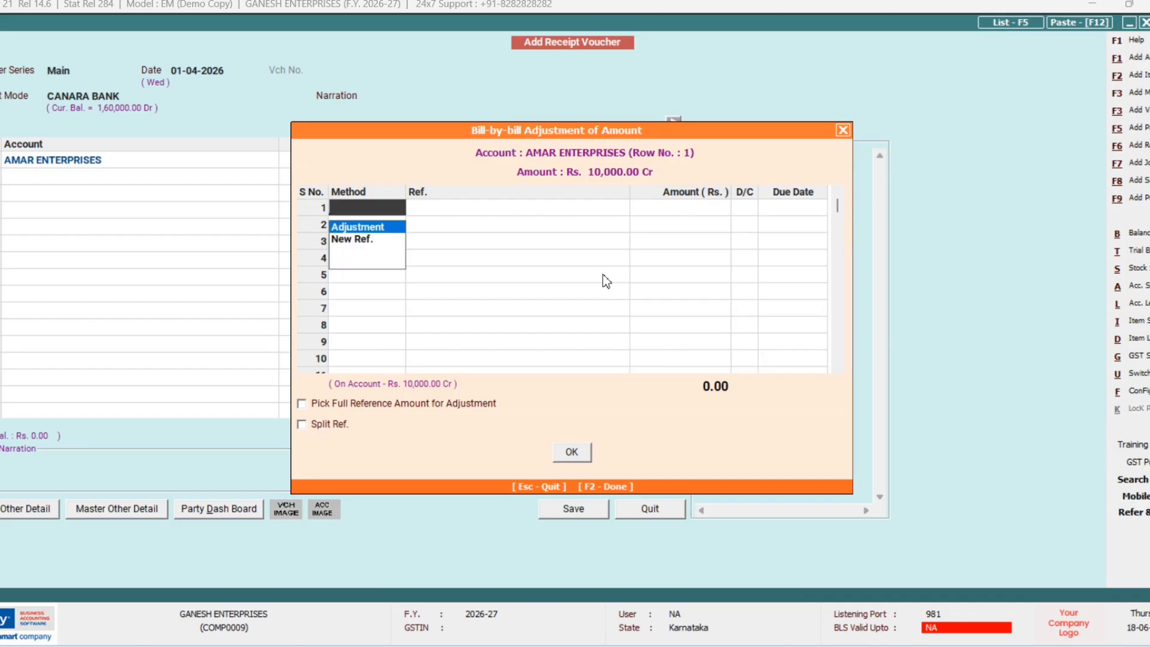
# Step: Adjust the 10,000 against bill reference 201 and save the receipt voucher
pyautogui.press('Down')
pyautogui.press('Return')
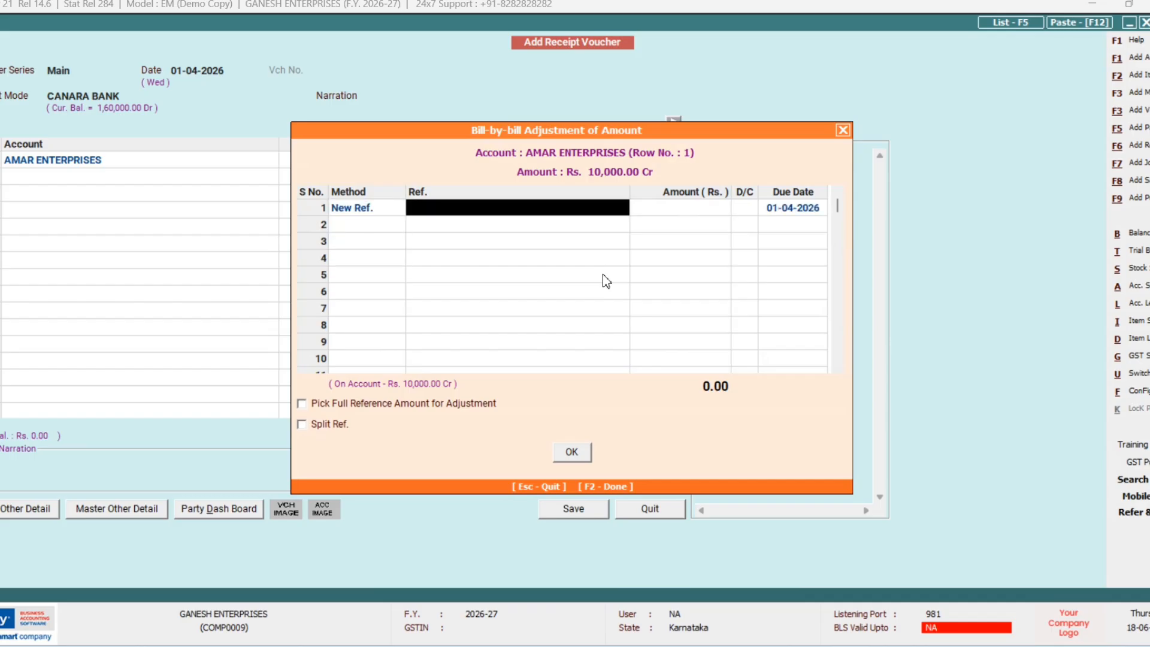
pyautogui.write('201')
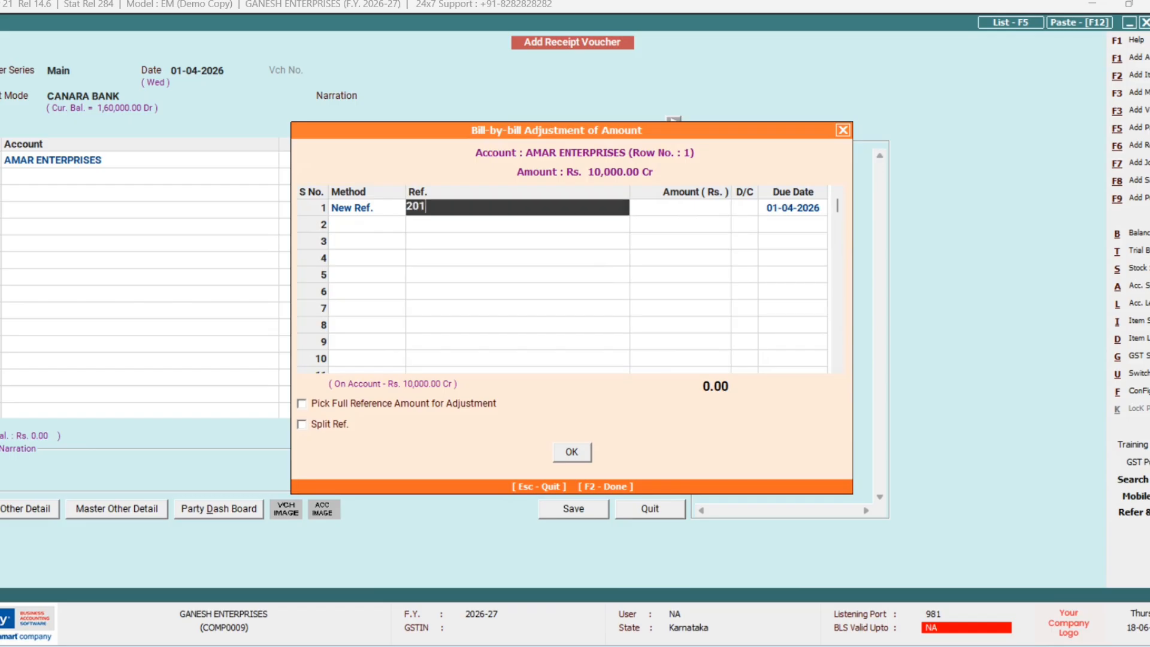
pyautogui.press('Return')
pyautogui.press('Left')
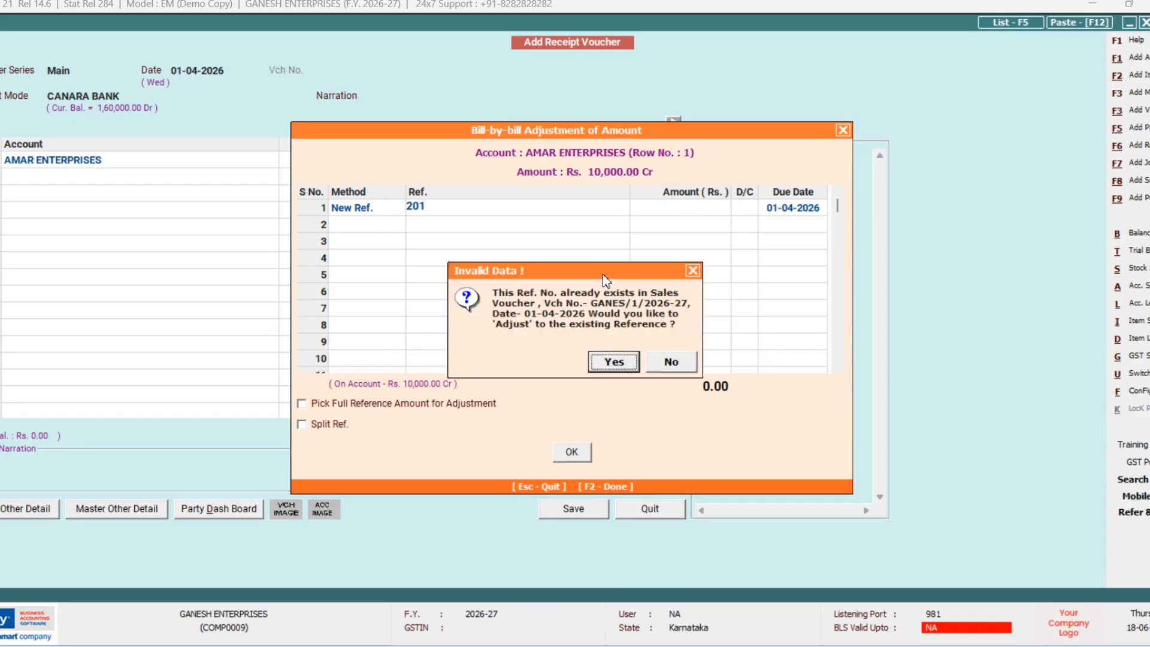
pyautogui.press('Return')
pyautogui.press('F2')
pyautogui.press('F2')
pyautogui.press('F2')
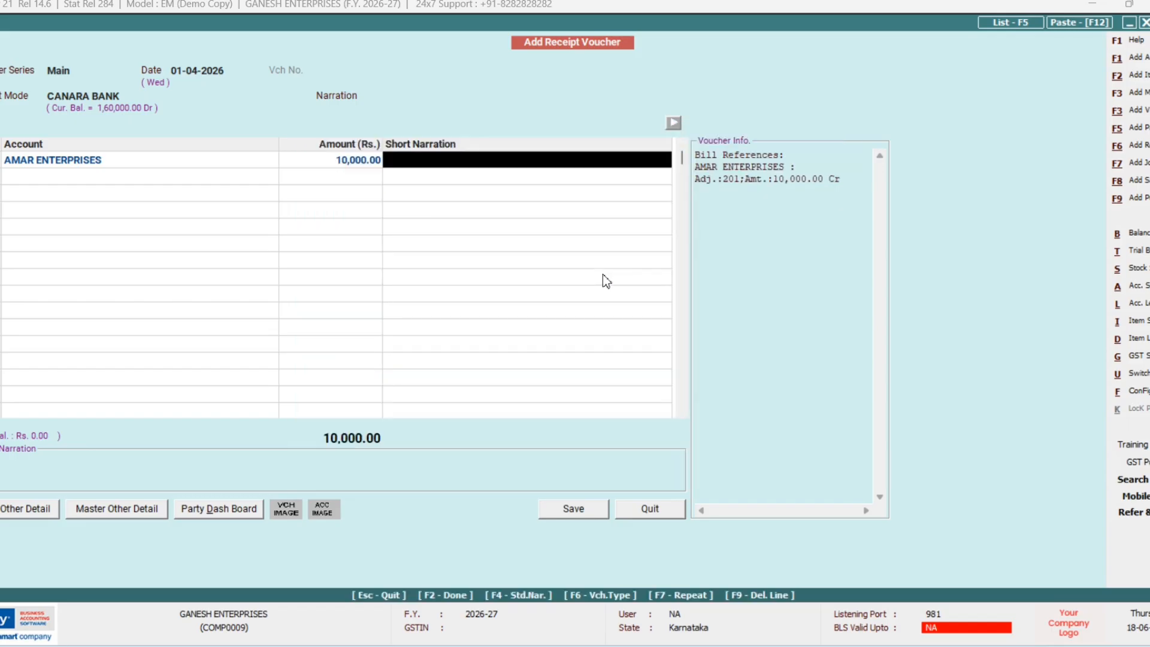
pyautogui.press('Return')
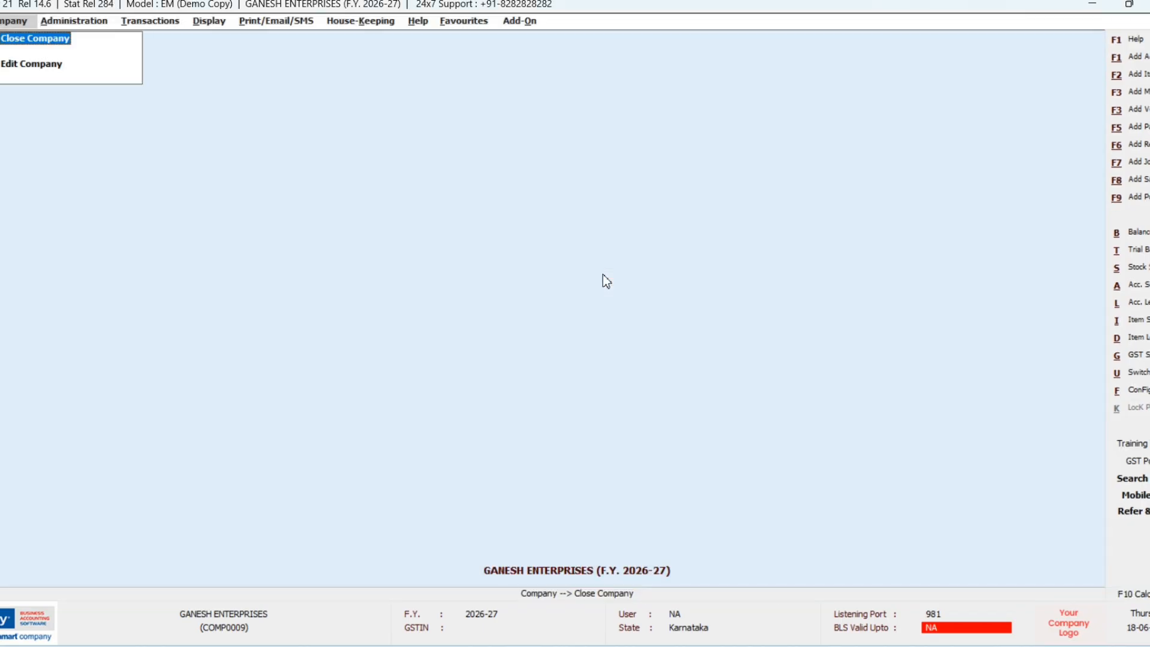
# Step: Start a new CANARA BANK receipt of 15,000 from RAJA TRADERS
pyautogui.press('F6')
pyautogui.press('Return')
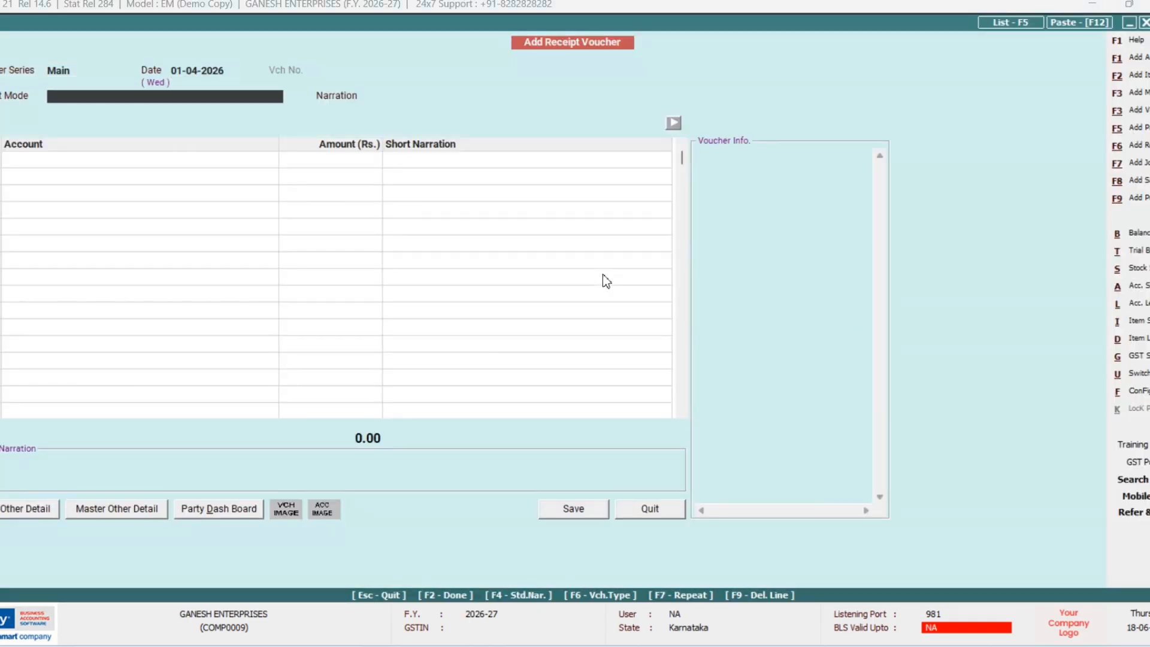
pyautogui.write('C')
pyautogui.press('Return')
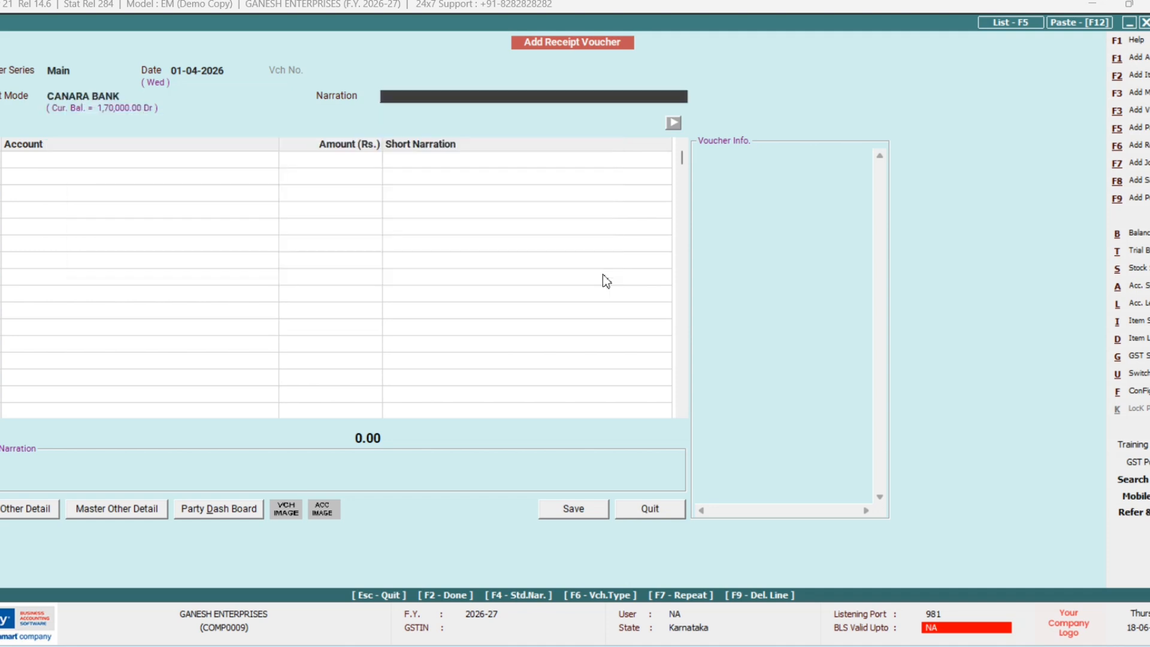
pyautogui.press('Return')
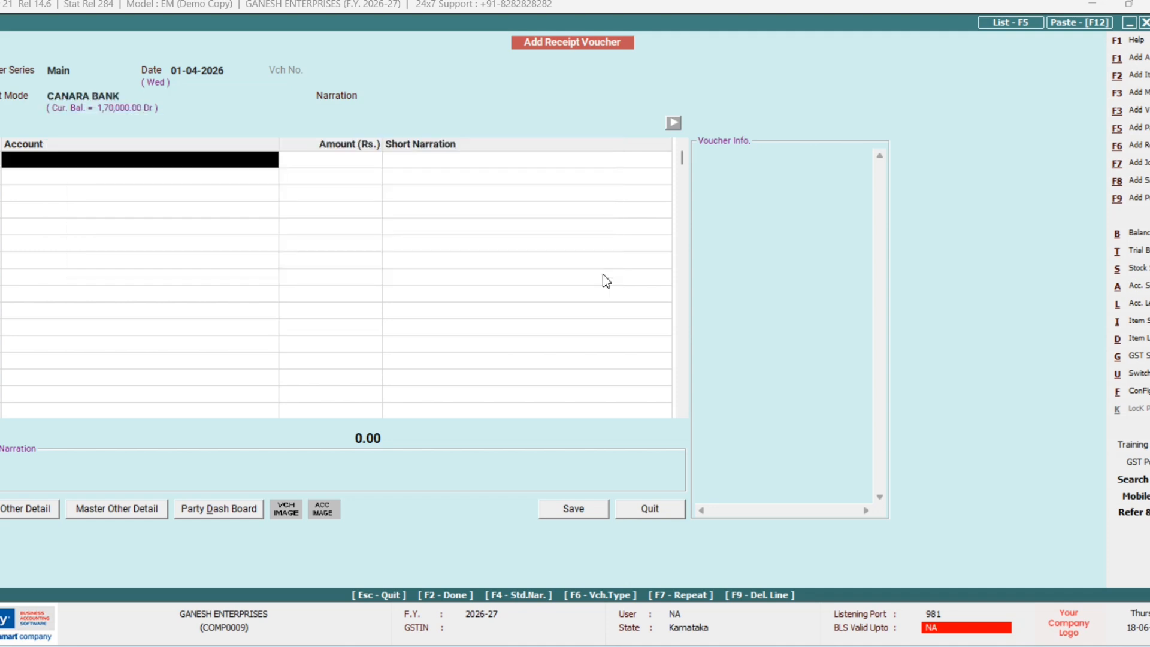
pyautogui.write('RA')
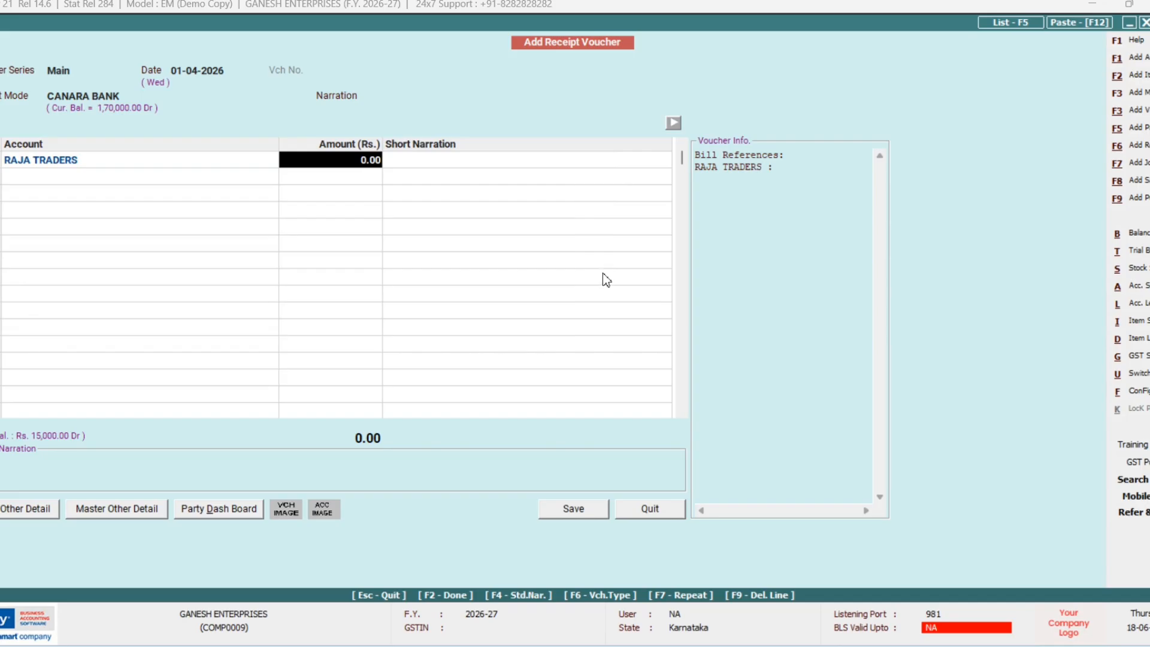
pyautogui.write('15000')
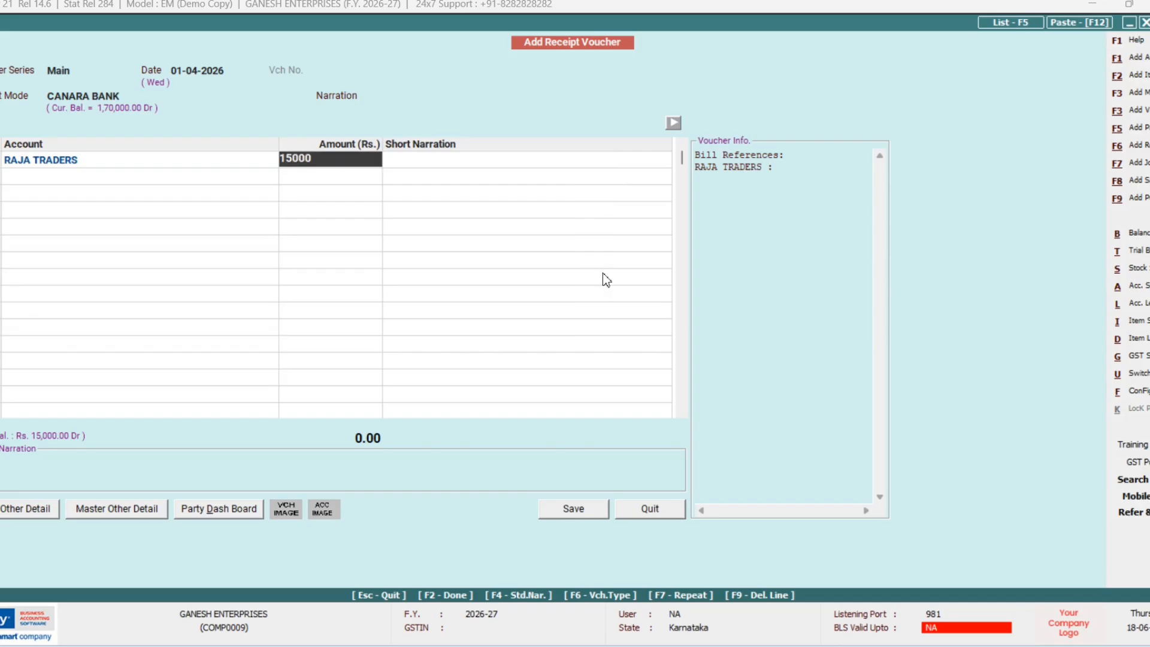
pyautogui.press('Return')
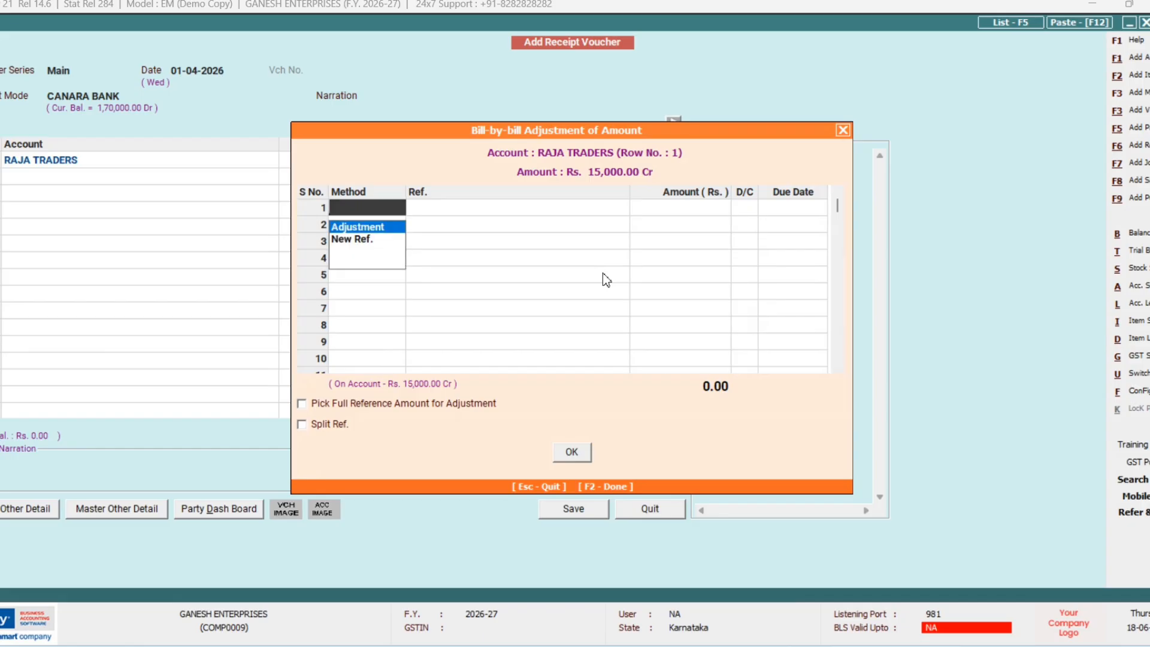
# Step: Adjust the 15,000 against existing bill reference 202 and move past the short narration
pyautogui.press('Down')
pyautogui.press('Return')
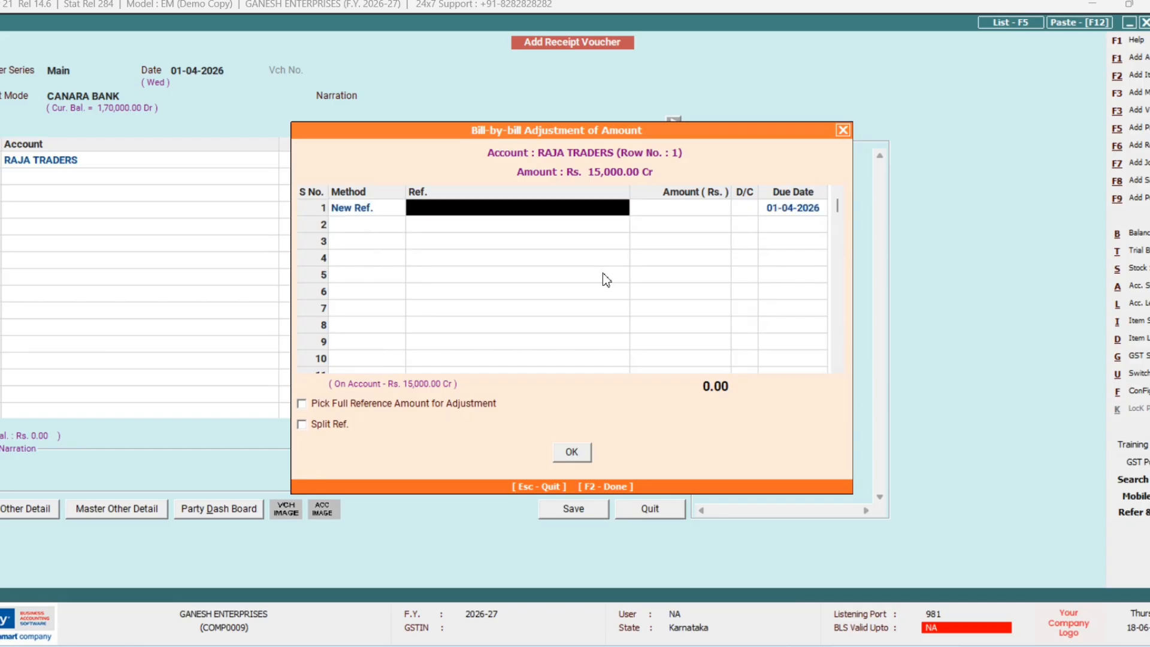
pyautogui.write('202')
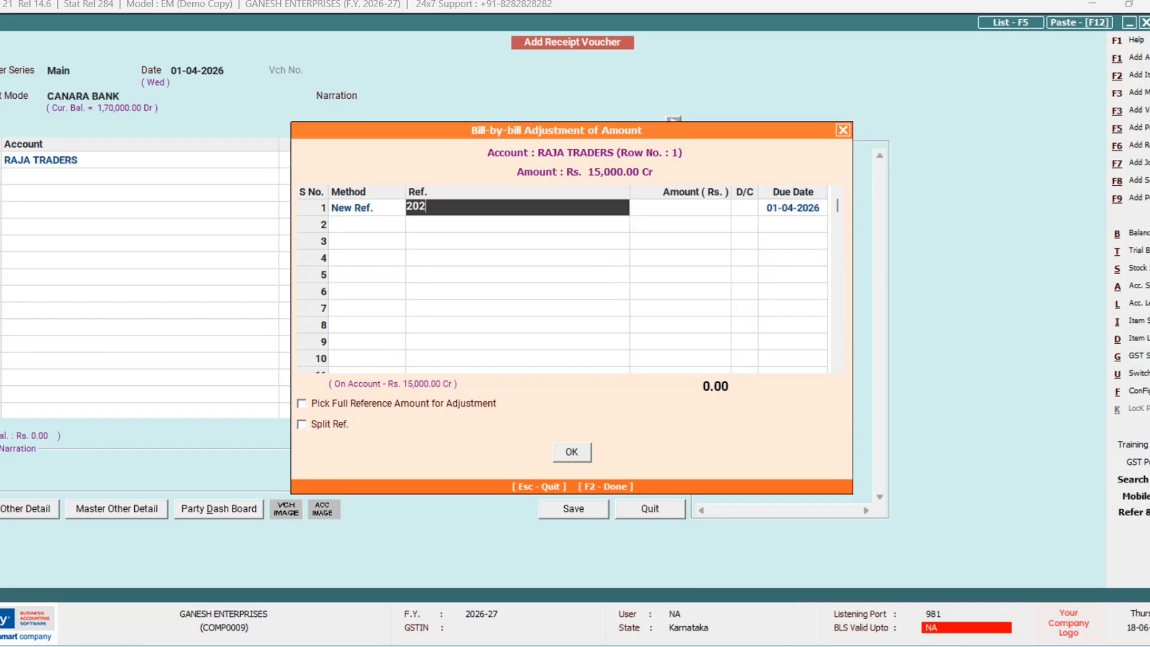
pyautogui.press('Return')
pyautogui.press('Left')
pyautogui.press('Return')
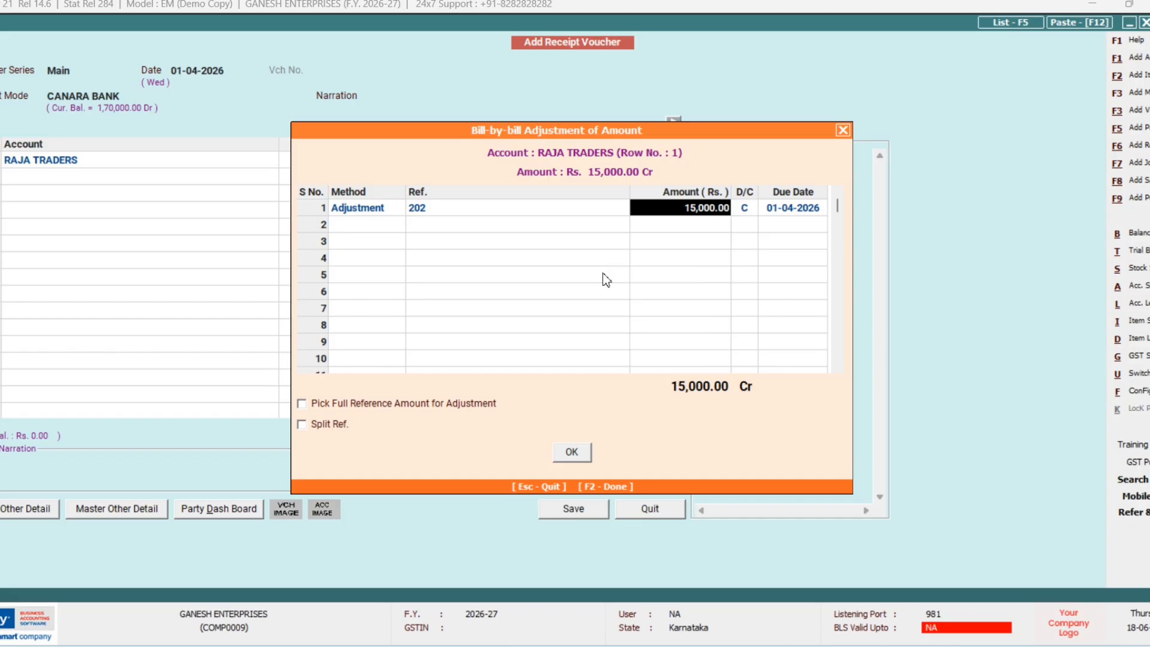
pyautogui.press('Return')
pyautogui.press('Return')
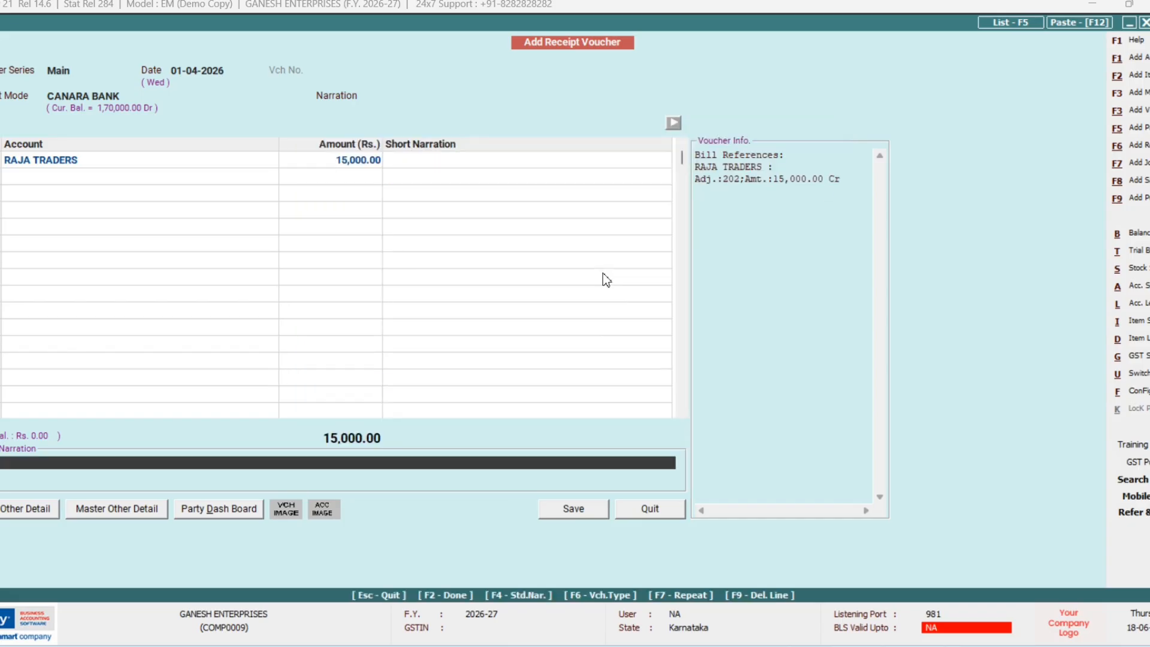
pyautogui.press('Return')
pyautogui.press('Return')
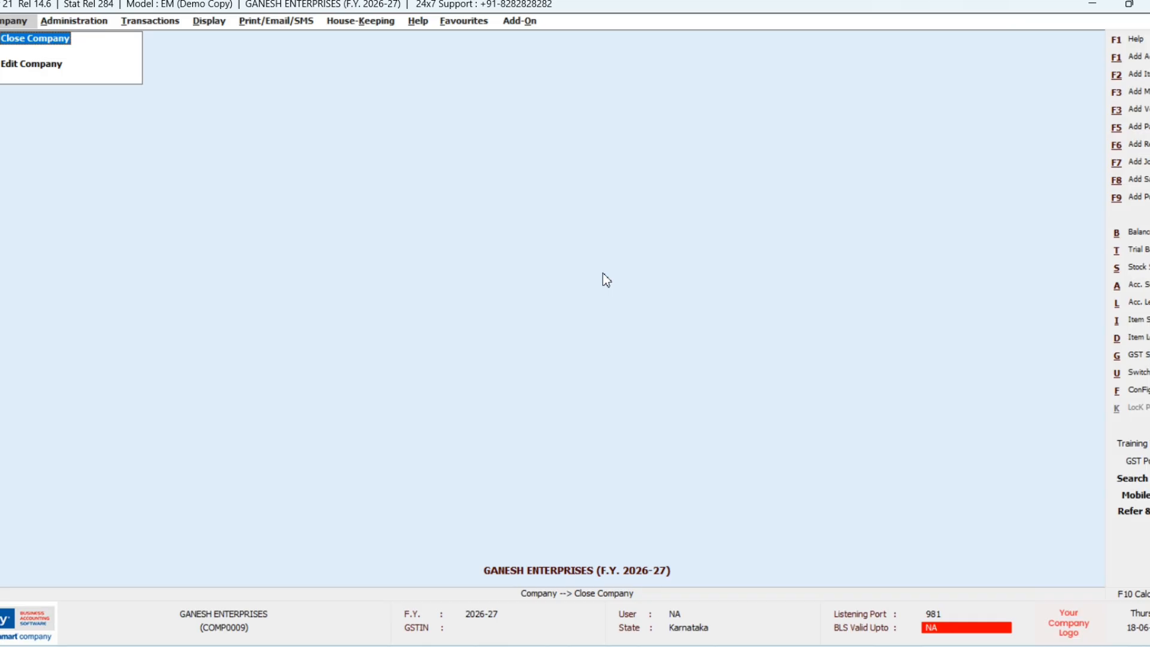
# Step: Start another receipt voucher with CANARA BANK as the receipt mode
pyautogui.press('F6')
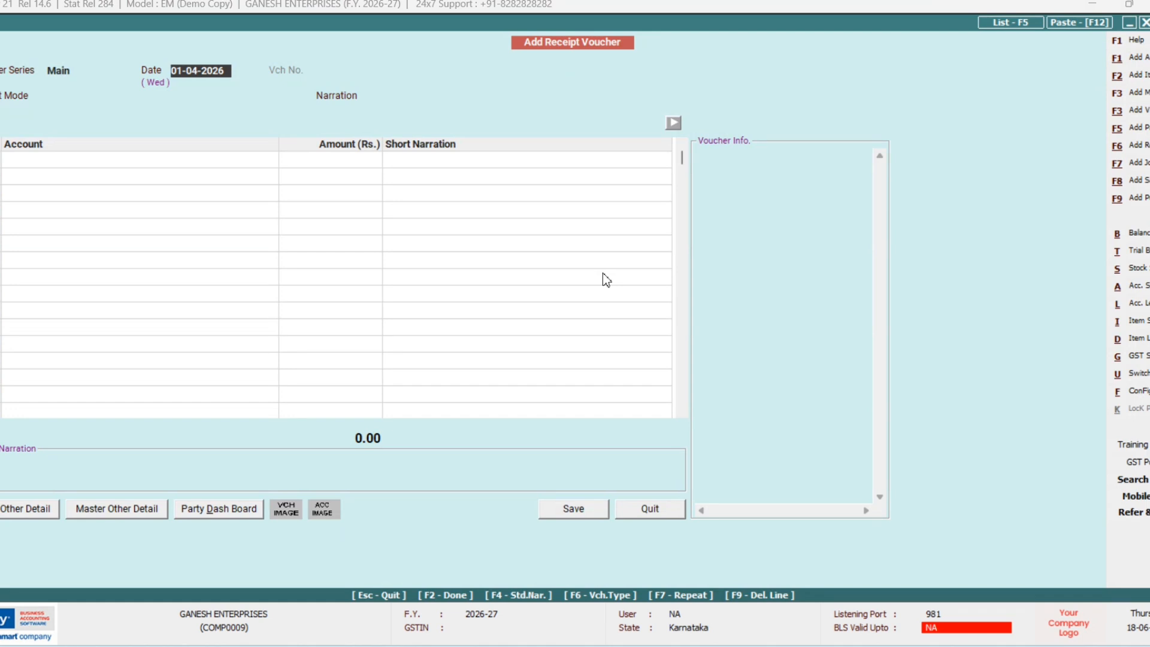
pyautogui.press('Return')
pyautogui.write('c')
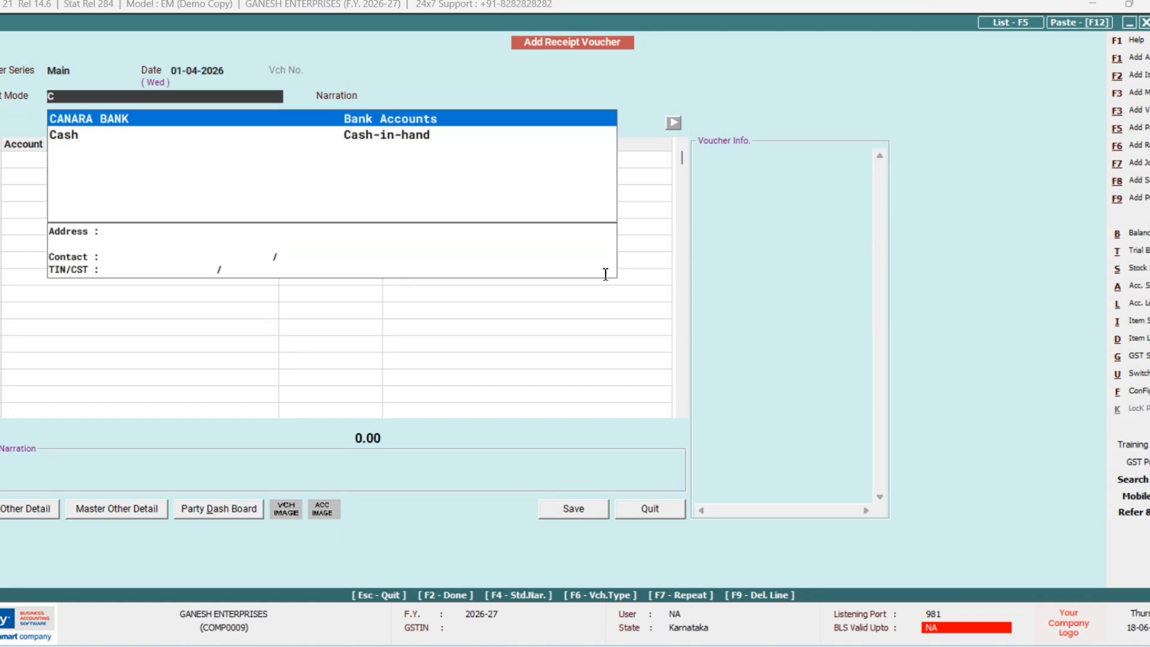
pyautogui.press('Return')
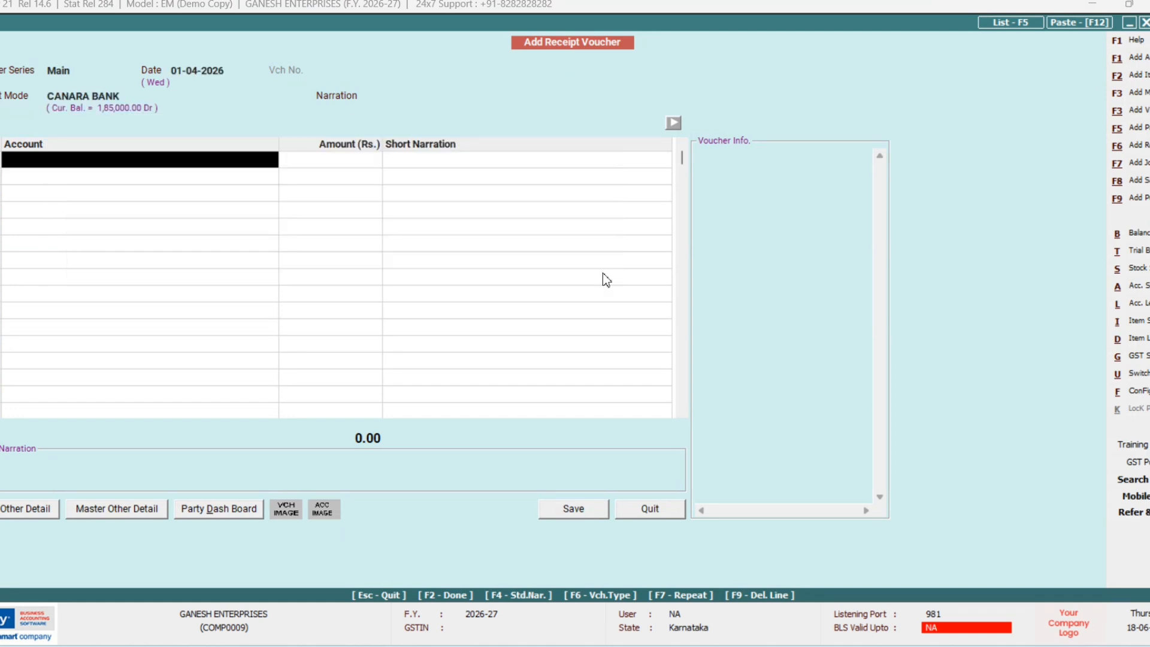
# Step: Create the account INTEREST RECIVED under Income (Indirect)
pyautogui.press('F3')
pyautogui.write('INTE')
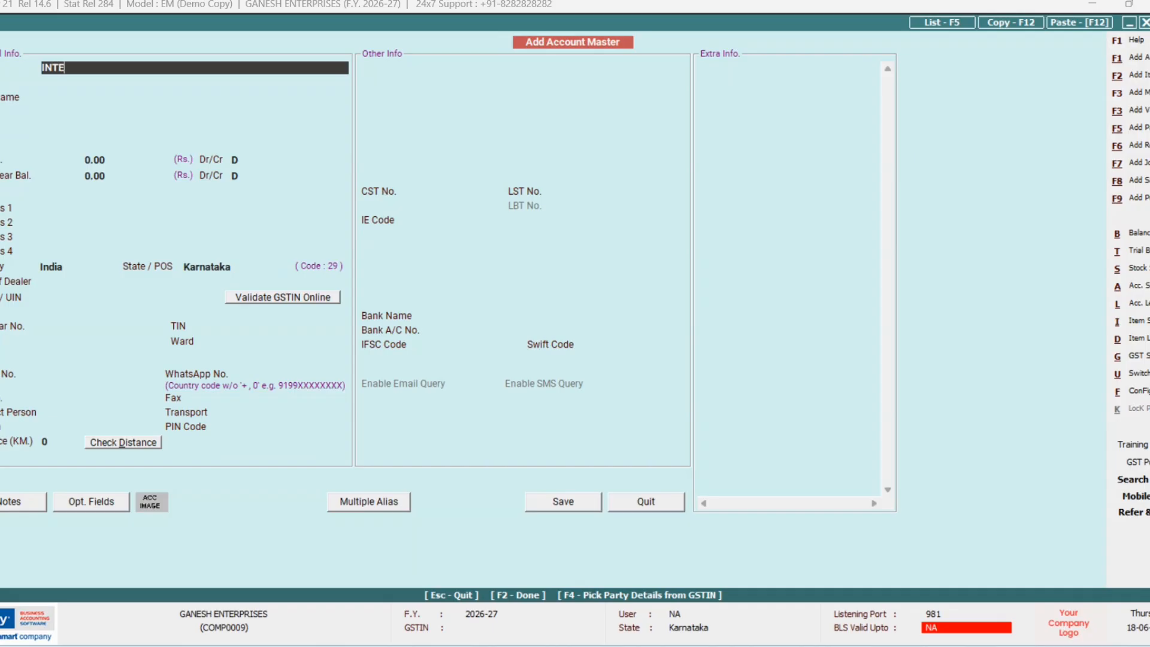
pyautogui.write('REST RECIVED')
pyautogui.press('Return')
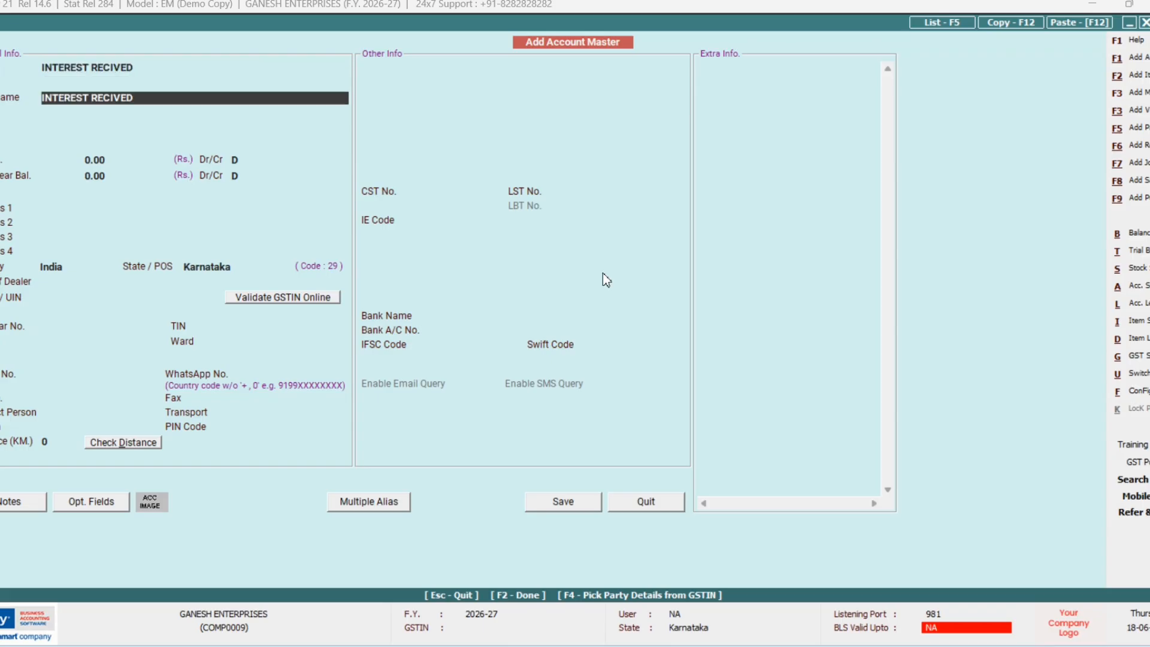
pyautogui.press('Return')
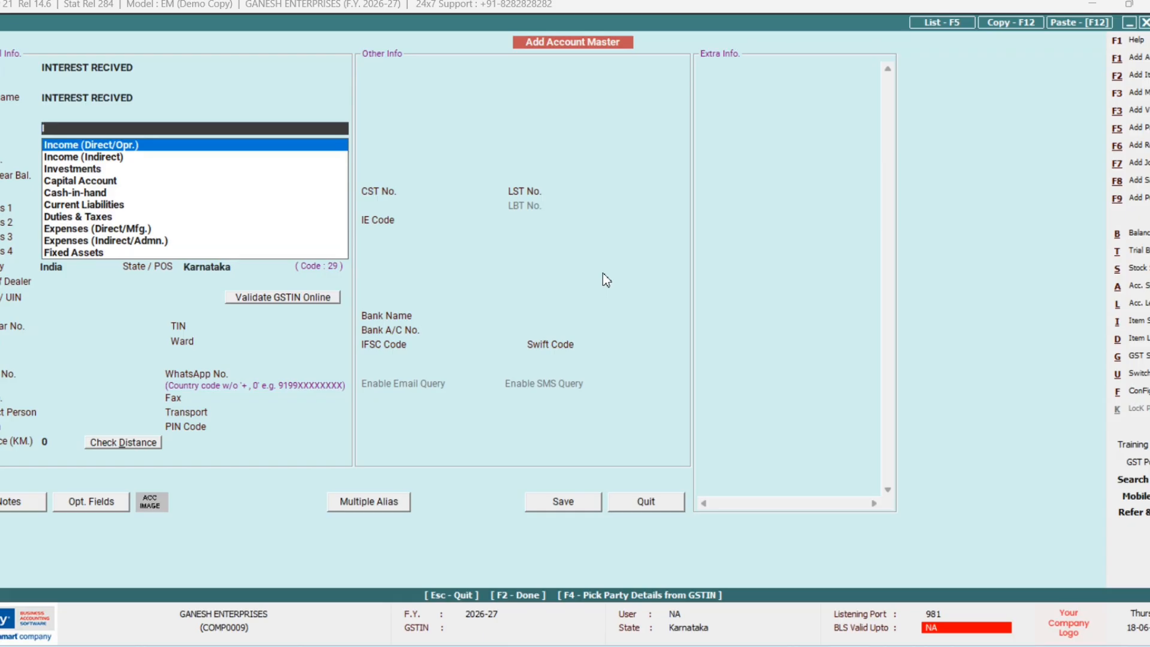
pyautogui.press('Down')
pyautogui.press('Return')
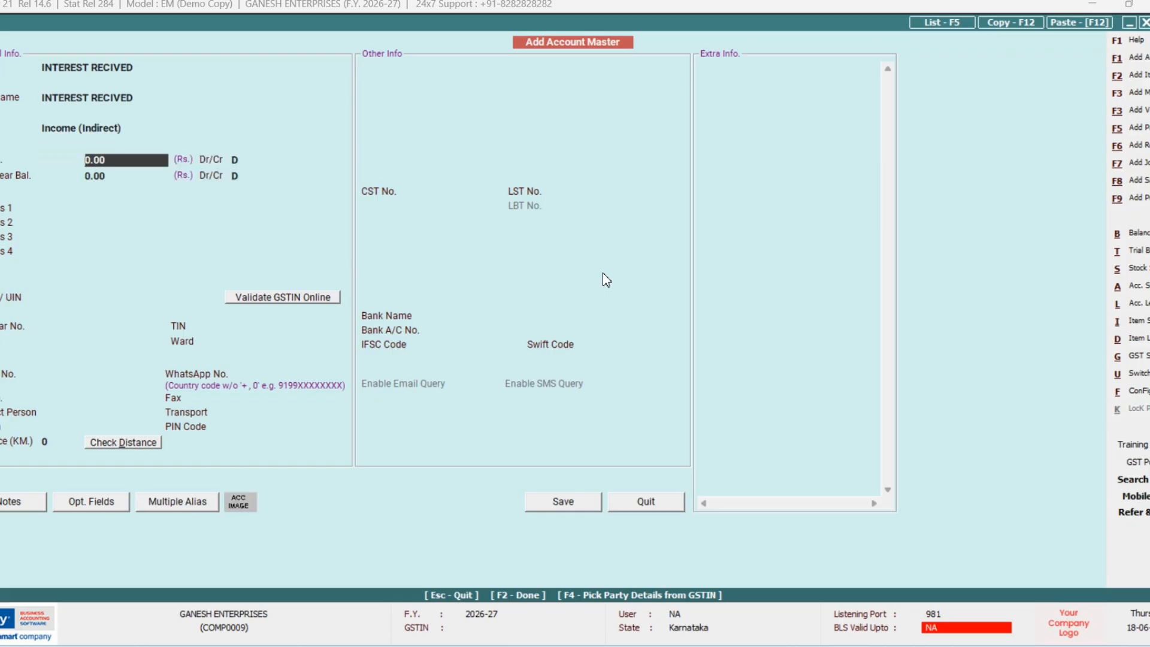
pyautogui.press('F2')
pyautogui.press('F2')
pyautogui.press('Return')
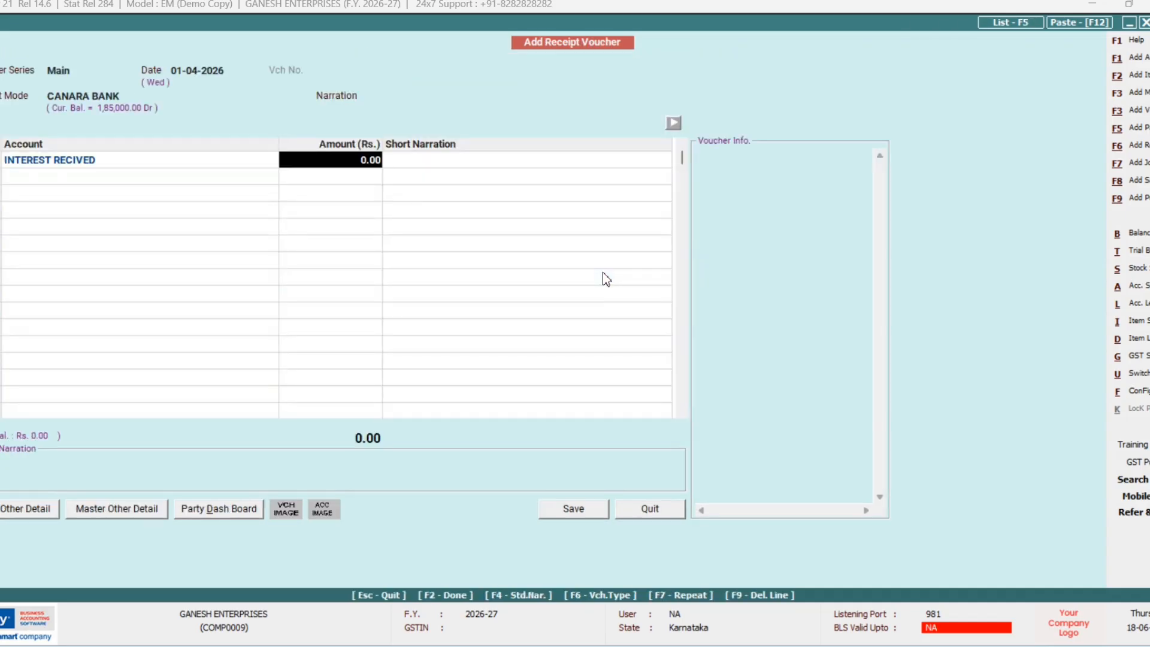
# Step: Enter 1,500 for INTEREST RECIVED and bring up the save prompt
pyautogui.write('1500')
pyautogui.press('Return')
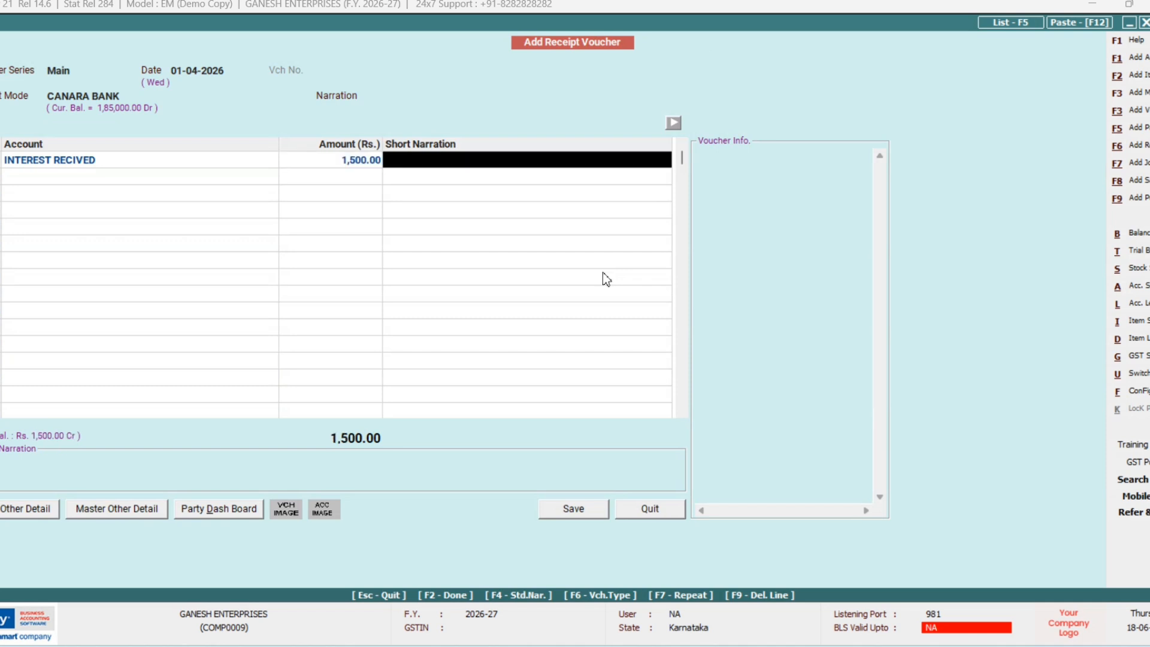
pyautogui.press('Return')
pyautogui.press('Return')
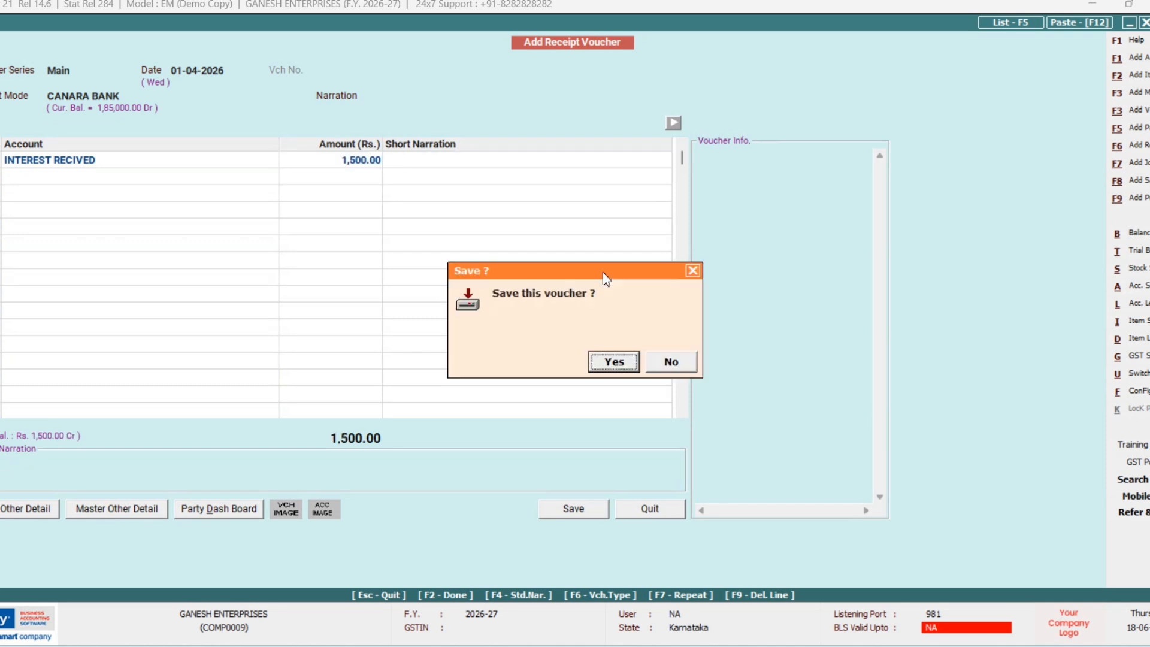
pyautogui.press('Return')
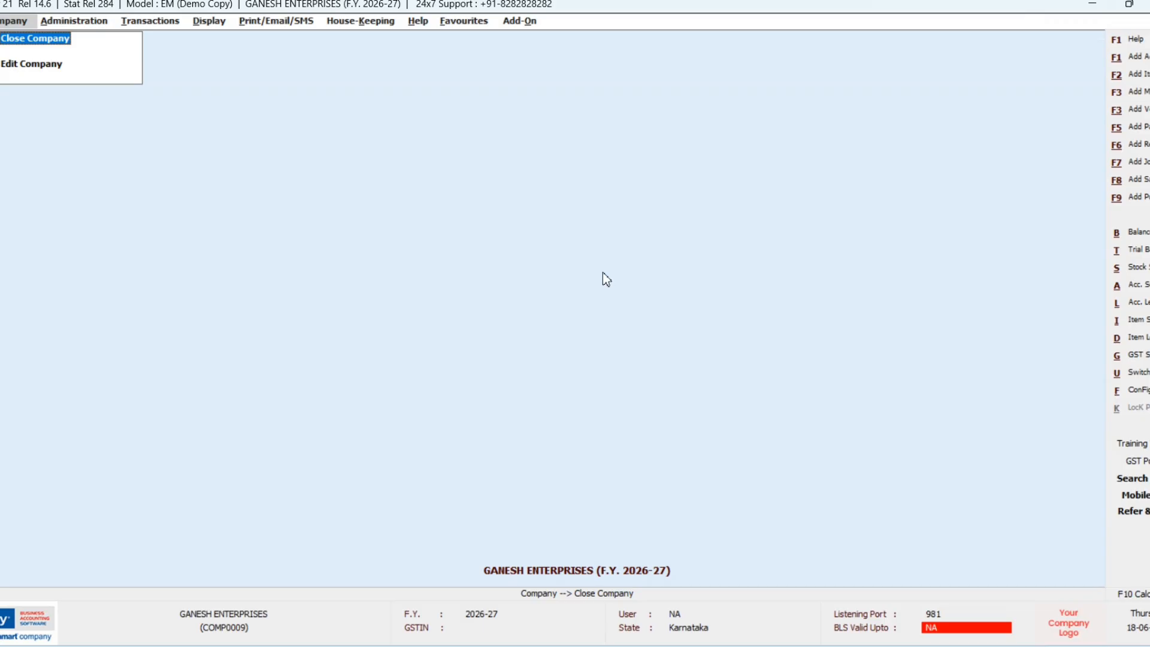
# Step: Start a new receipt voucher with the mode changed from CANARA BANK to Cash
pyautogui.press('F6')
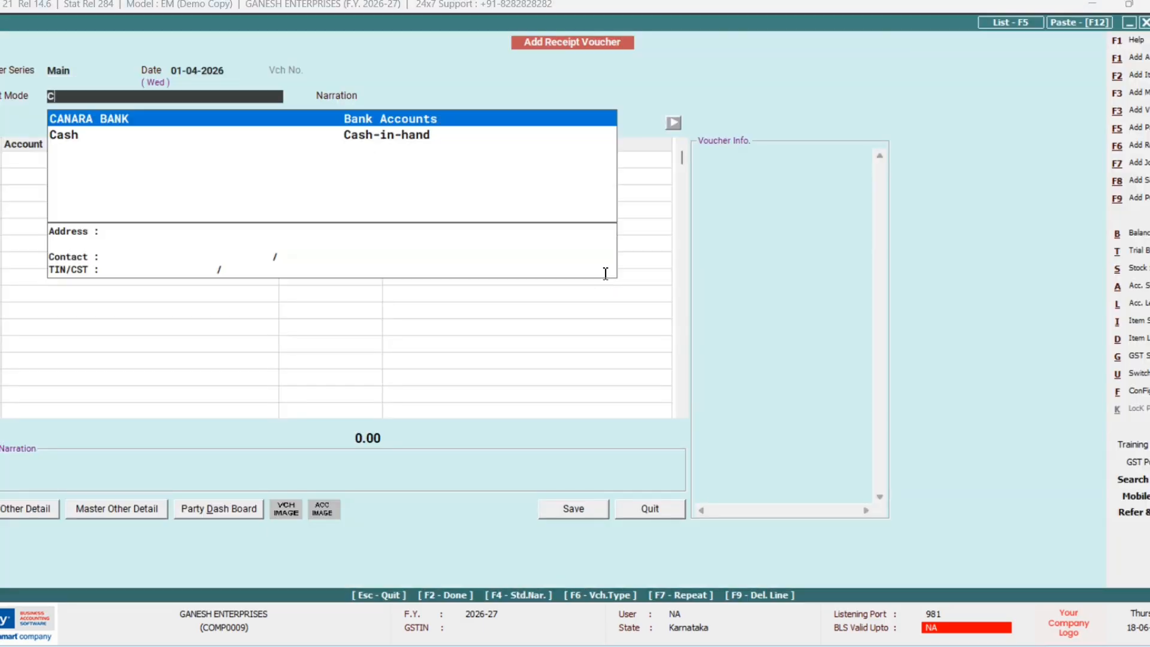
pyautogui.press('Return')
pyautogui.hotkey('shift', 'Tab')
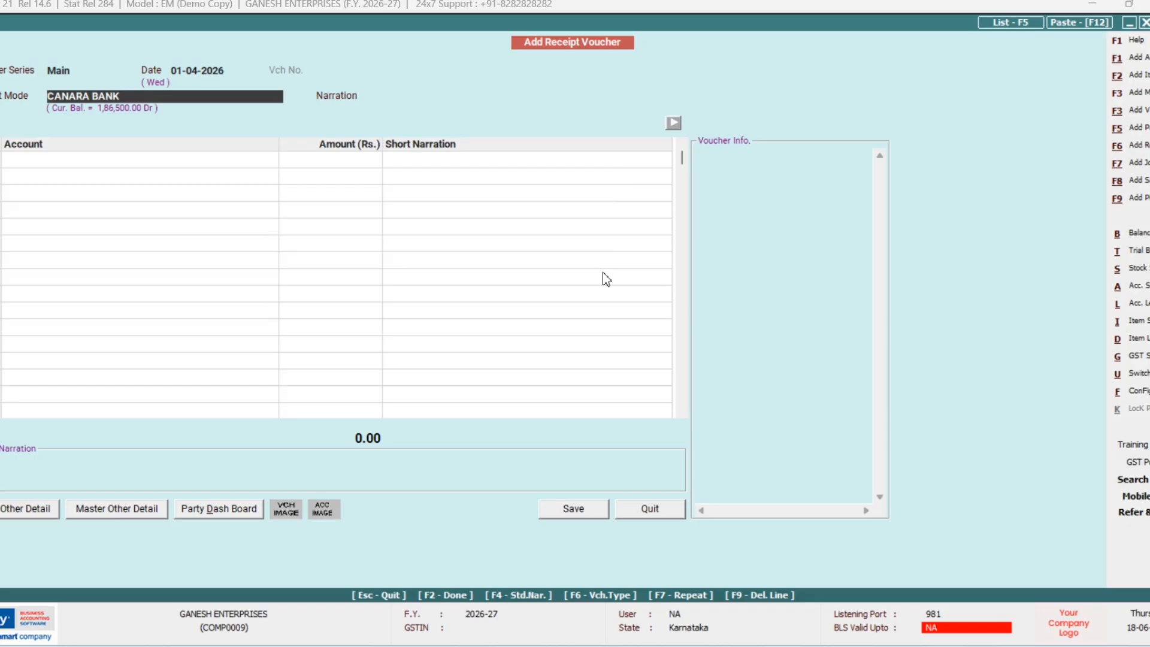
pyautogui.write('C')
pyautogui.press('Down')
pyautogui.press('Return')
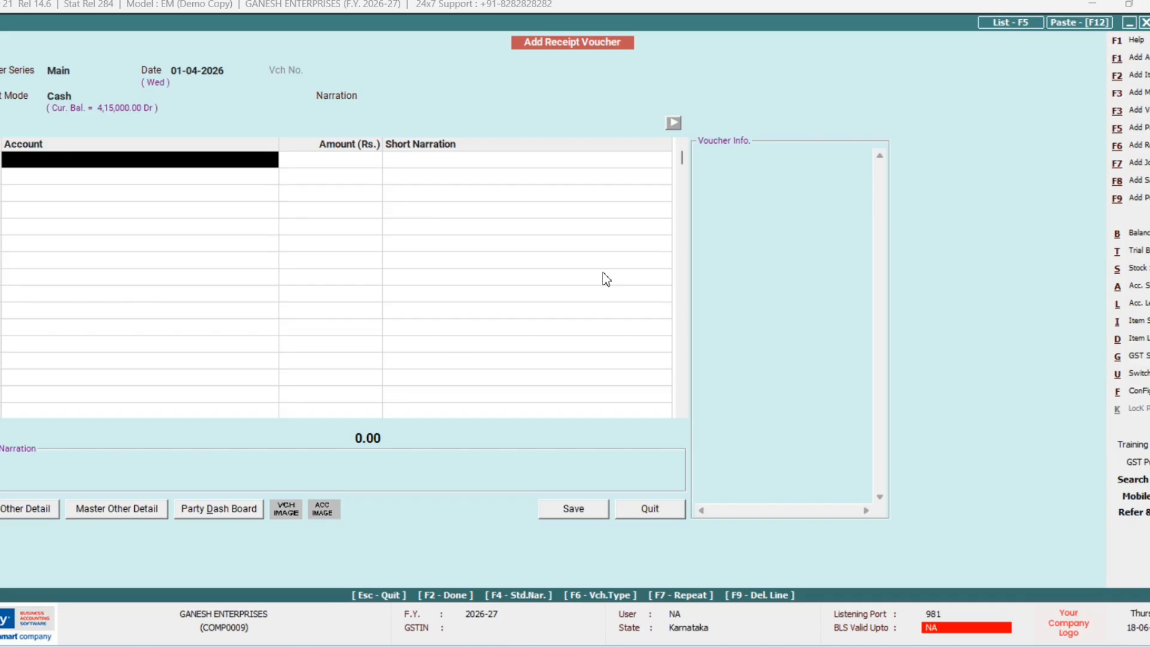
# Step: Create the account COMMISSION RECEIVED under Income (Indirect)
pyautogui.hotkey('alt', 'F1')
pyautogui.write('C')
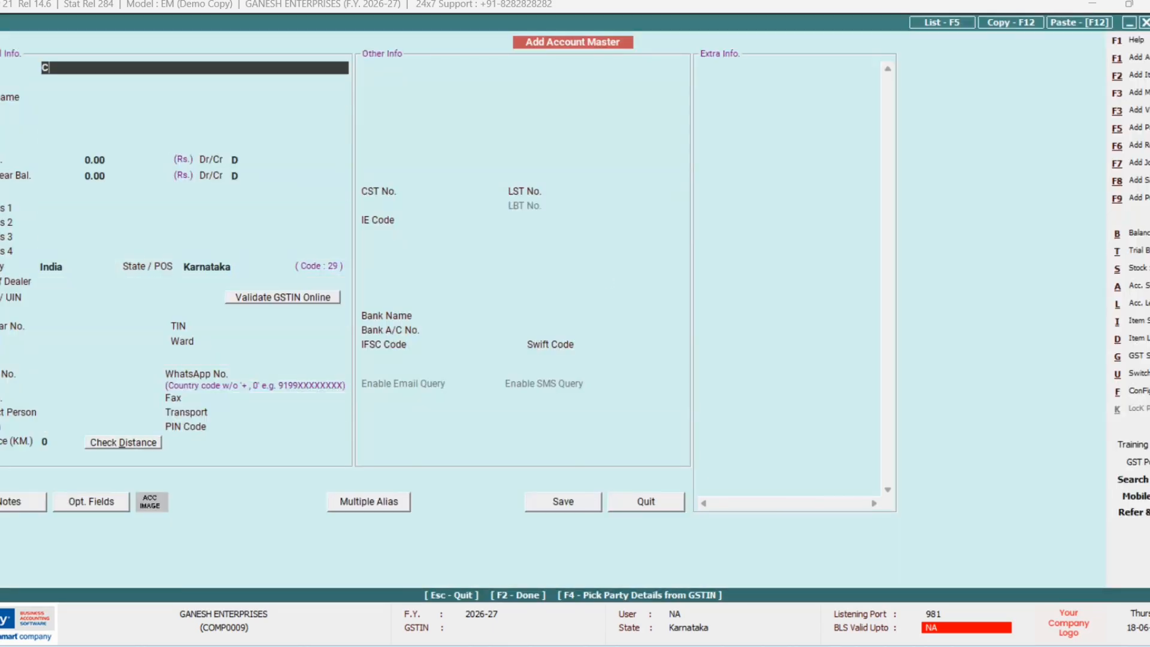
pyautogui.write('OMMISSION RECEIVED')
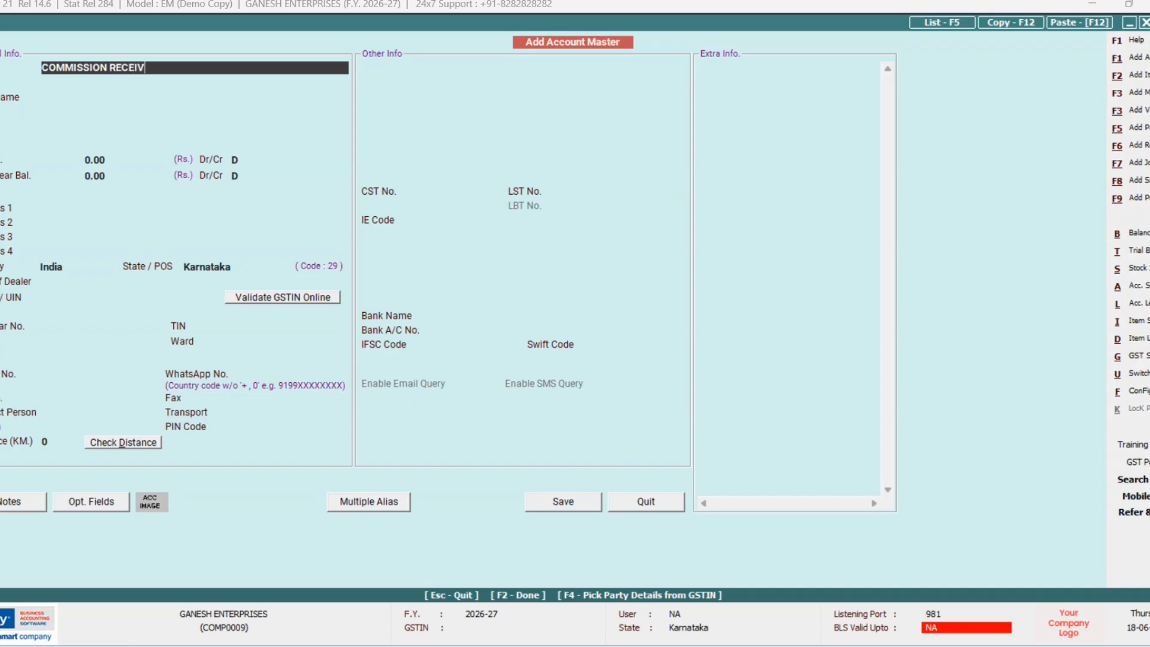
pyautogui.press('Return')
pyautogui.press('Return')
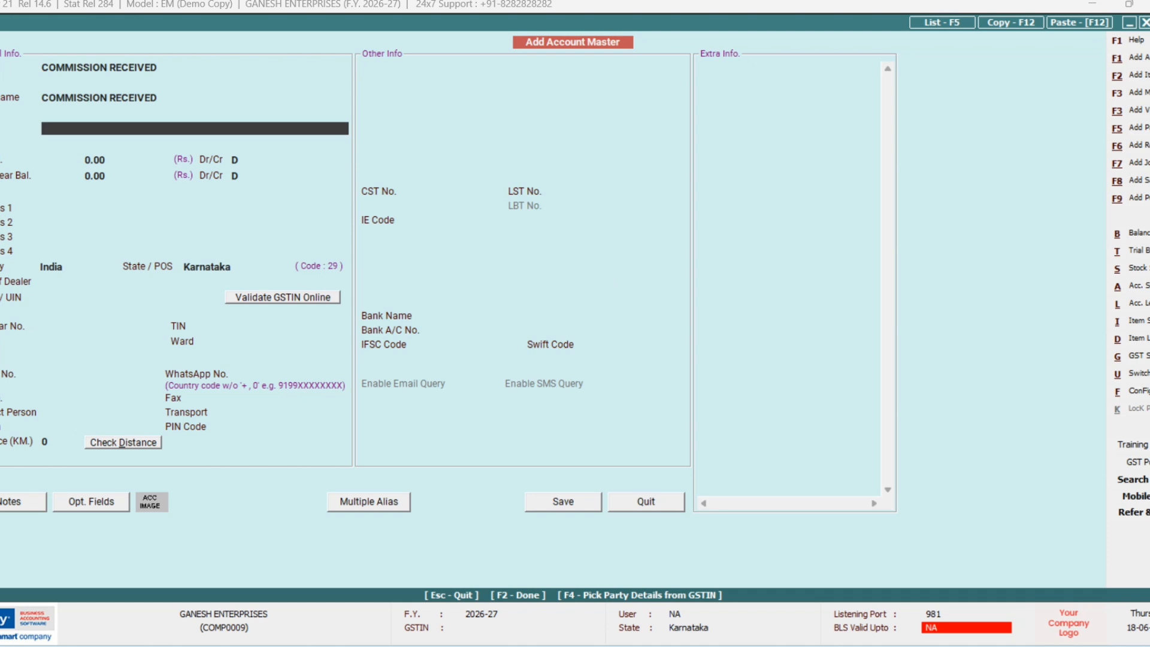
pyautogui.press('Down')
pyautogui.press('Down')
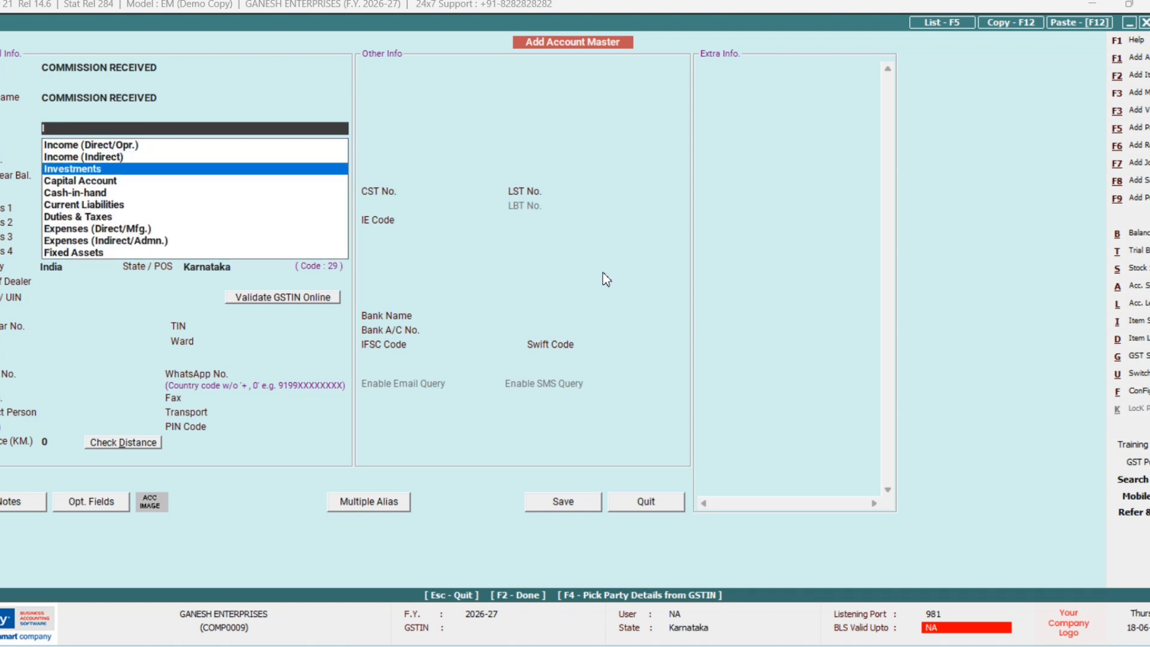
pyautogui.press('Up')
pyautogui.press('Return')
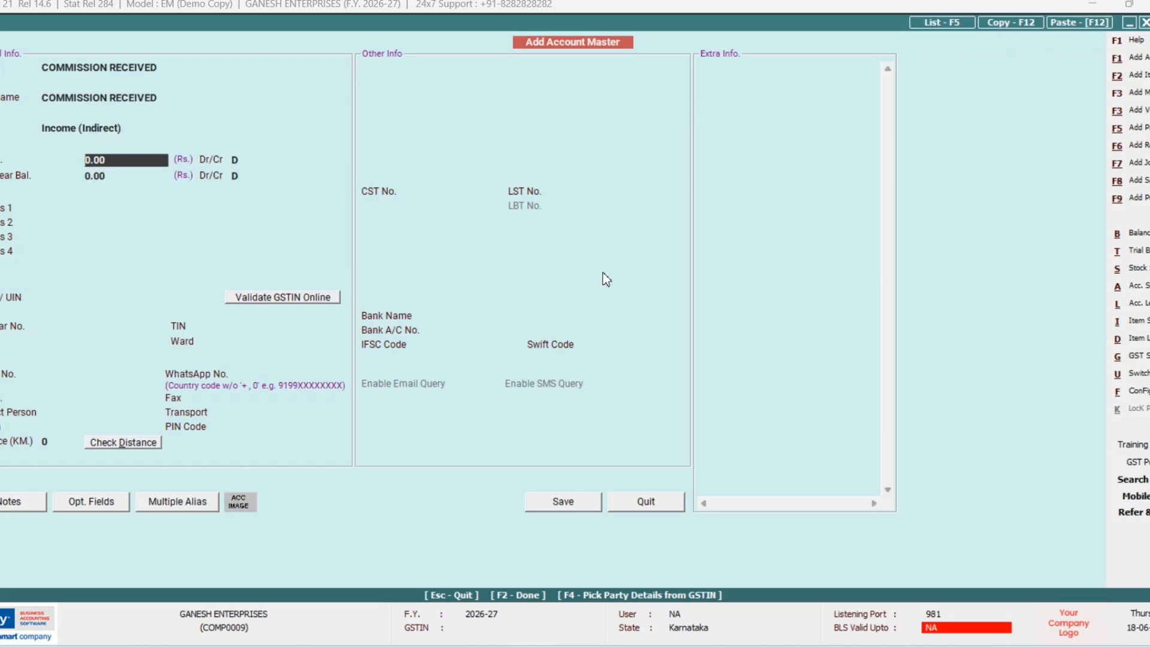
pyautogui.press('F2')
pyautogui.press('Return')
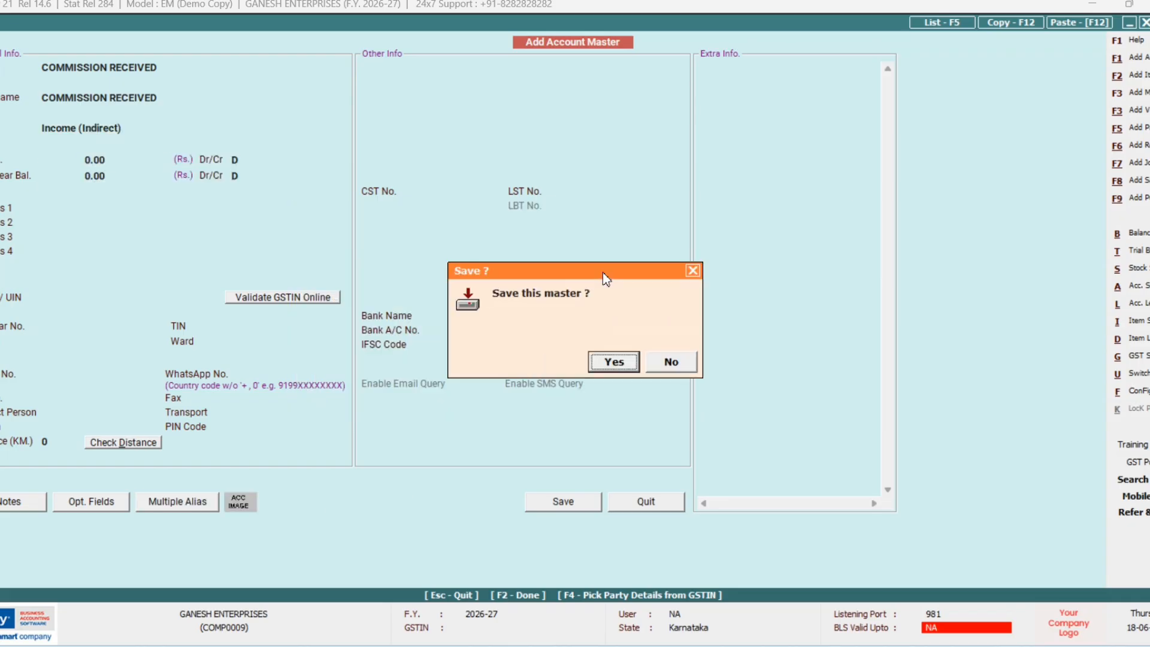
pyautogui.press('Return')
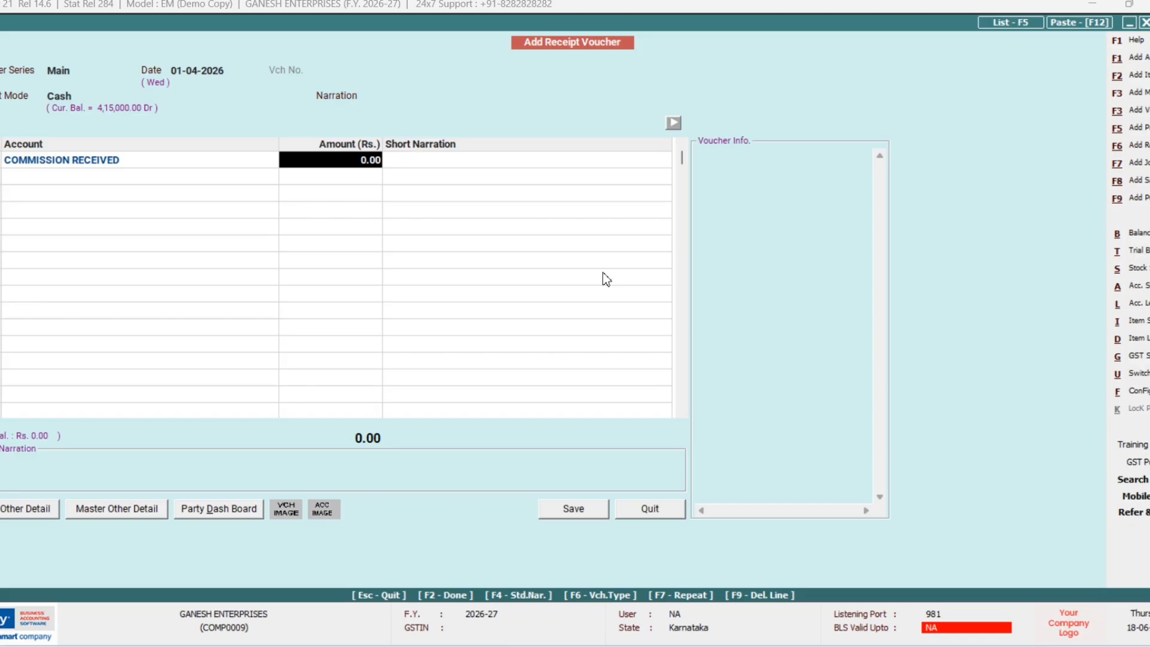
# Step: Enter 1,200 for COMMISSION RECEIVED and save the cash receipt
pyautogui.write('1200')
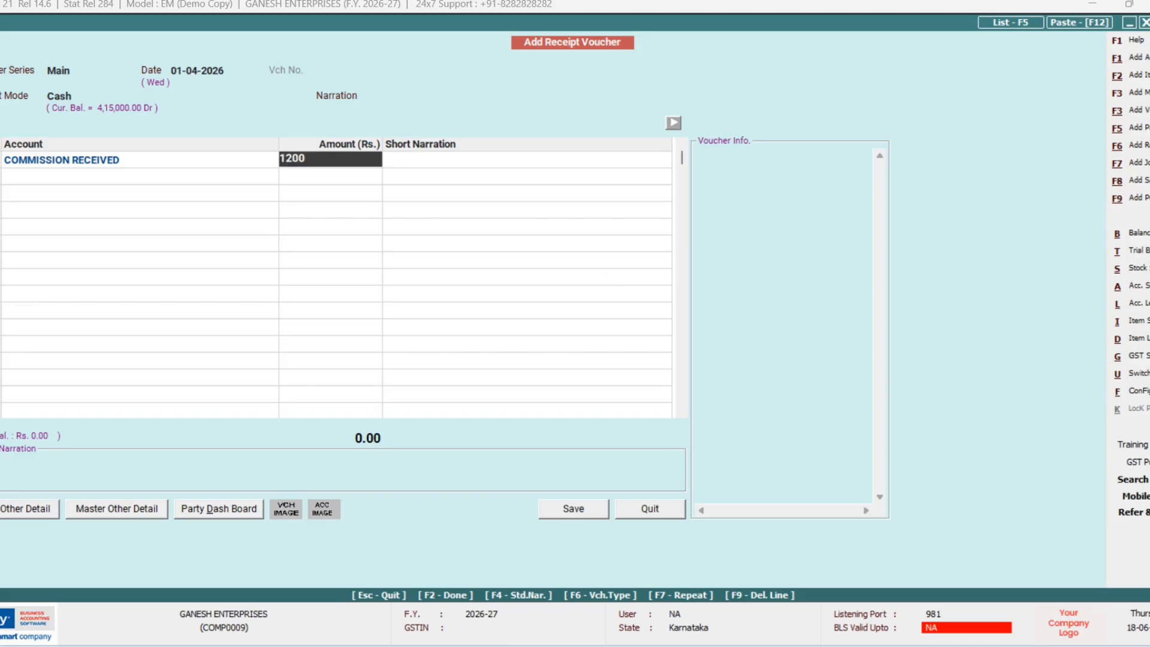
pyautogui.press('Return')
pyautogui.press('Return')
pyautogui.press('Return')
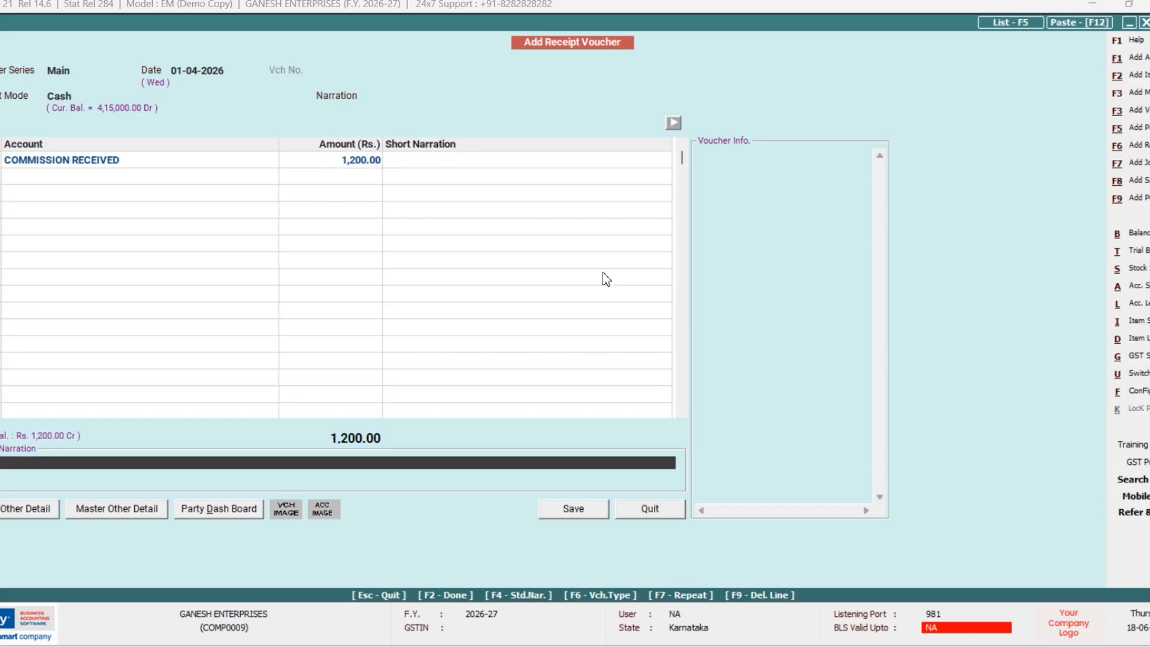
pyautogui.press('Return')
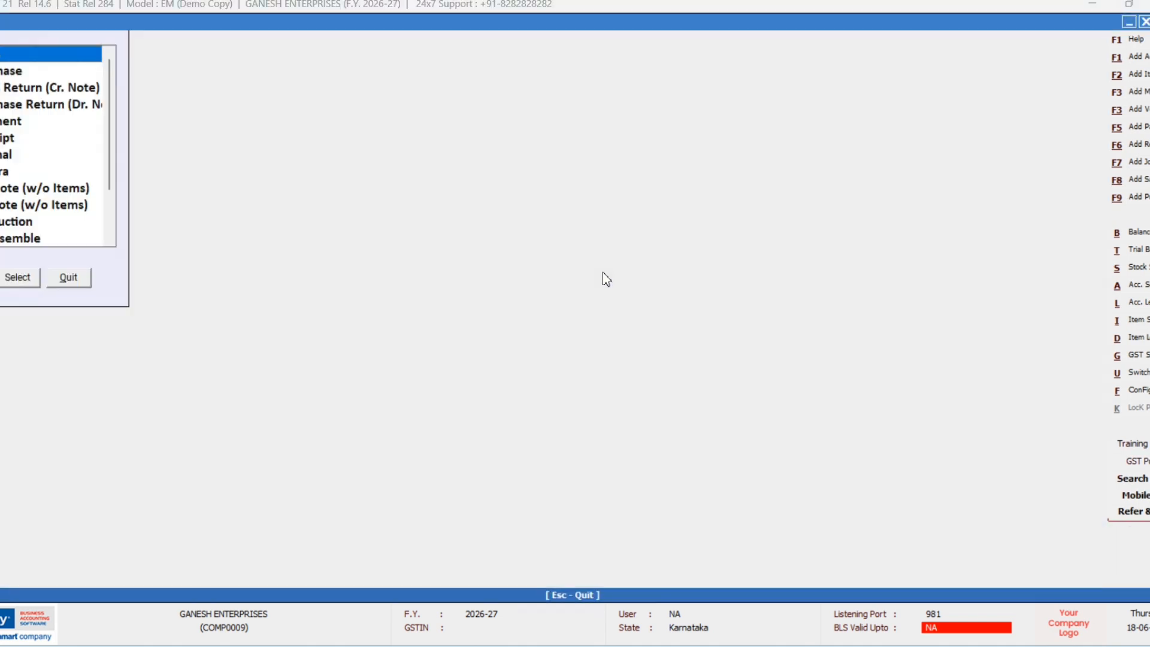
# Step: Open a contra voucher dated 01-04-2026 debiting CANARA BANK 17,500, correcting the mistyped 175000
pyautogui.press('Down')
pyautogui.press('Down')
pyautogui.press('Down')
pyautogui.press('Down')
pyautogui.press('Down')
pyautogui.press('Down')
pyautogui.press('Down')
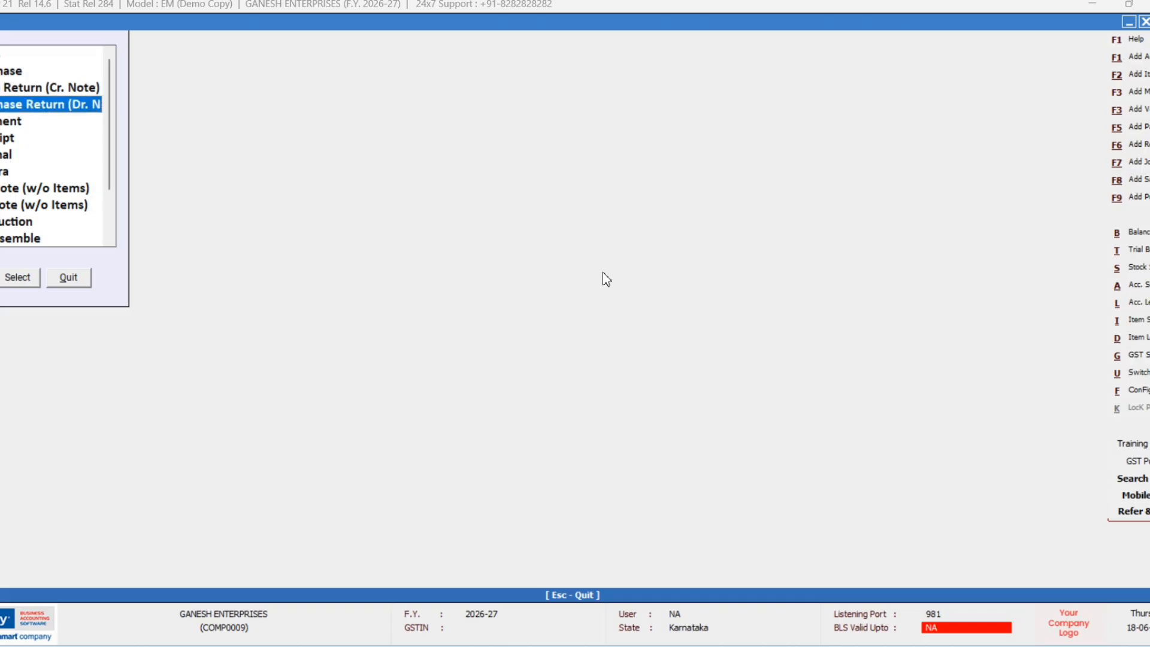
pyautogui.press('Escape')
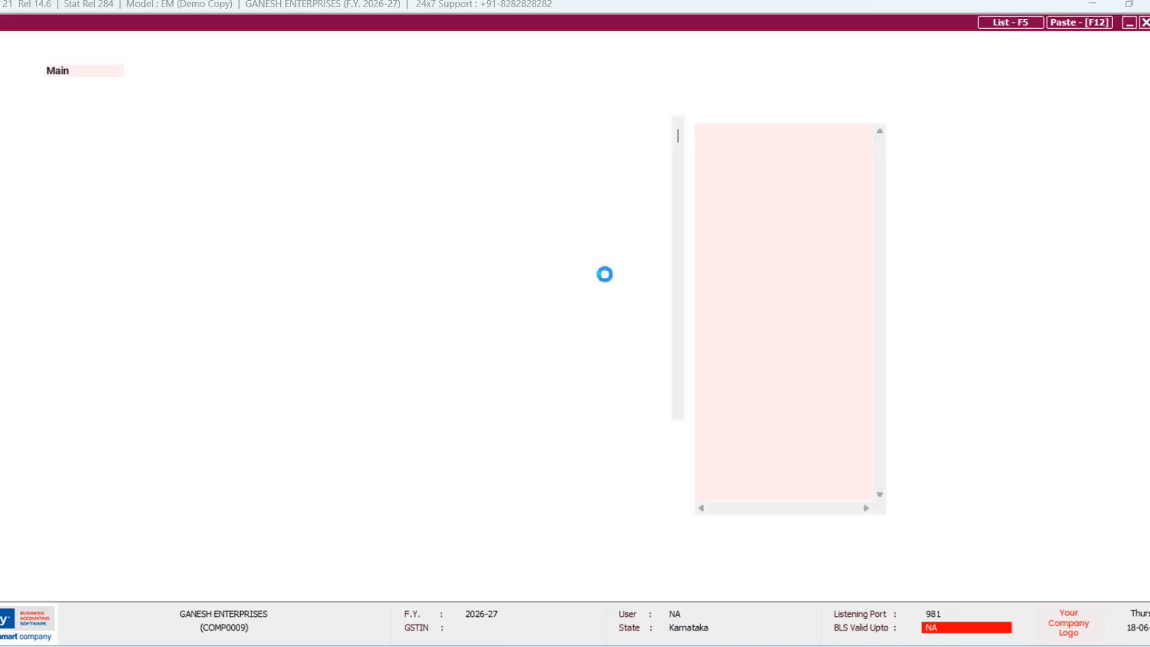
pyautogui.press('Return')
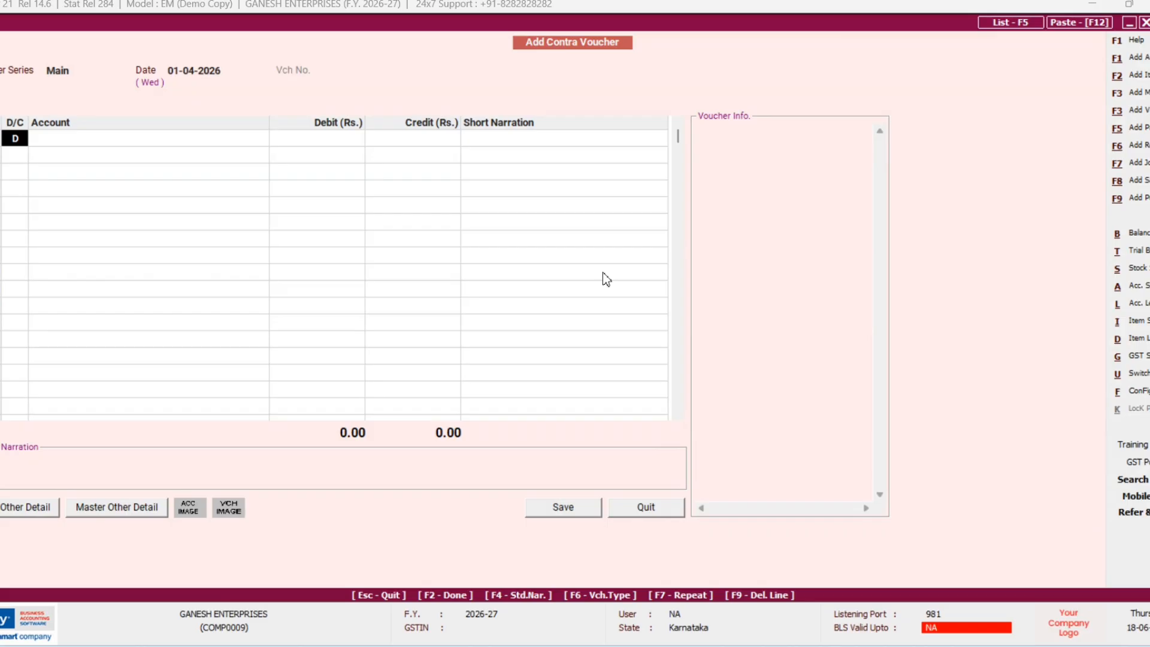
pyautogui.press('Return')
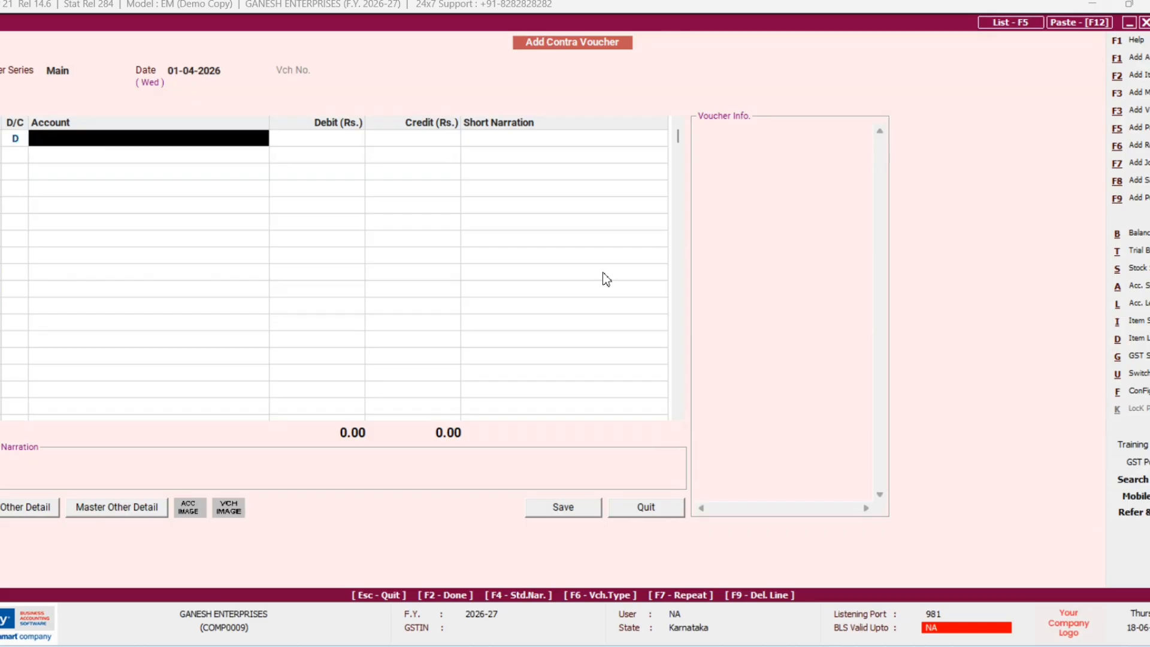
pyautogui.write('c')
pyautogui.press('Return')
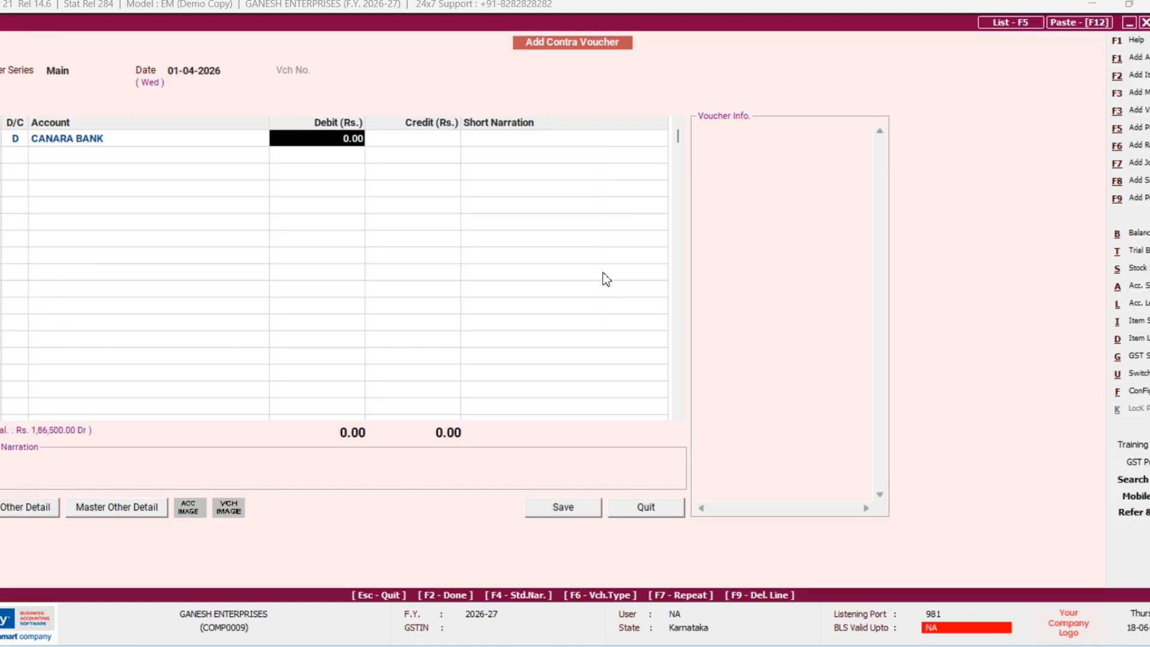
pyautogui.write('175000')
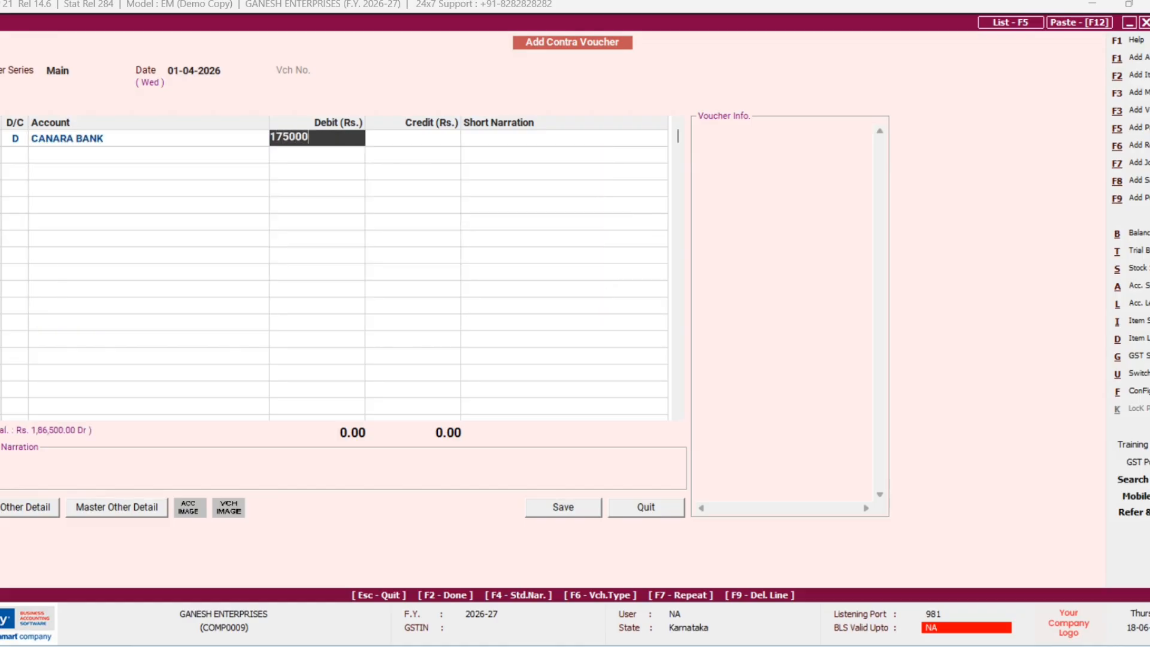
pyautogui.press('Return')
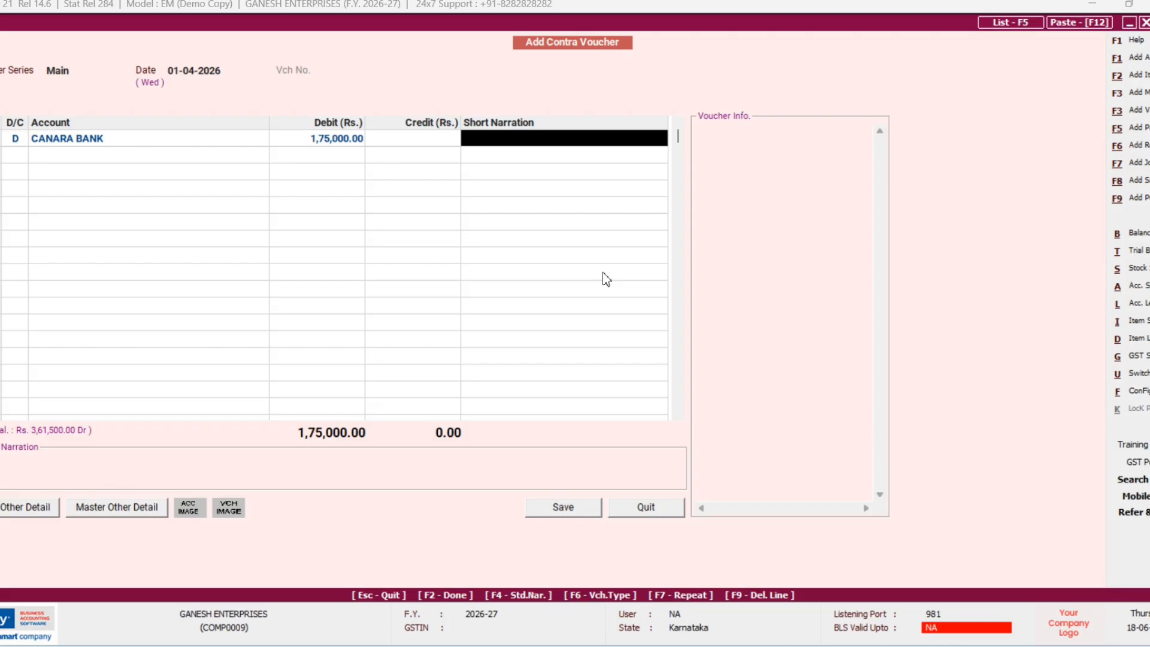
pyautogui.press('Escape')
pyautogui.press('Return')
pyautogui.hotkey('shift', 'Tab')
pyautogui.write('17500')
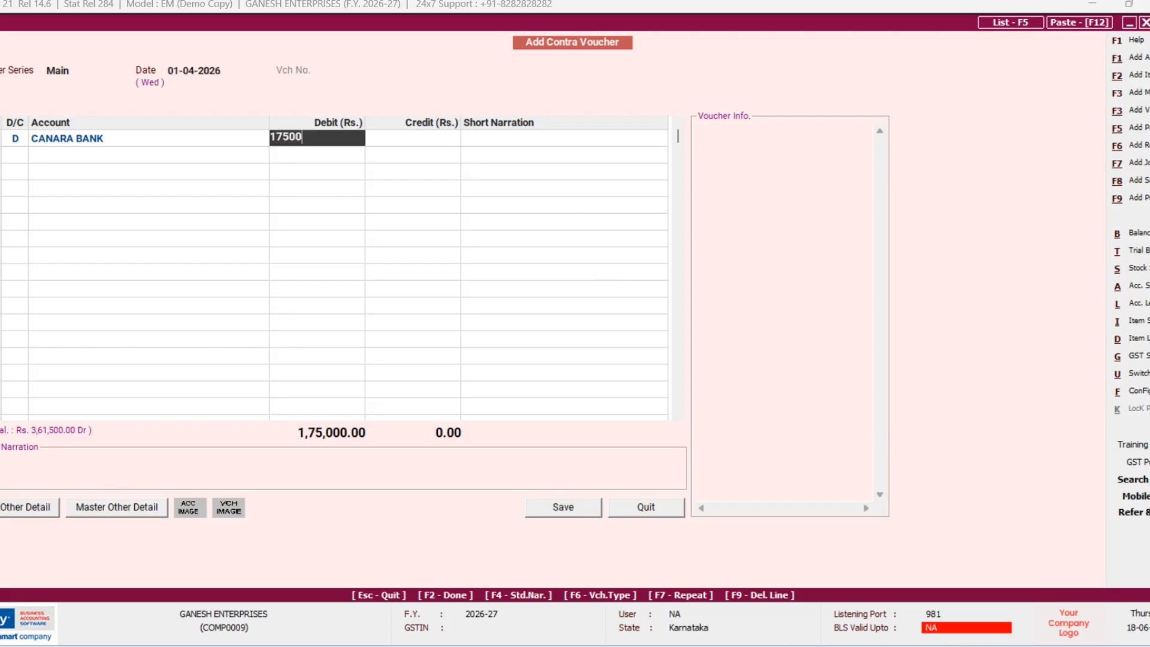
pyautogui.press('Return')
# Step: Credit Cash with 17,500.00 and save the contra voucher
pyautogui.press('Return')
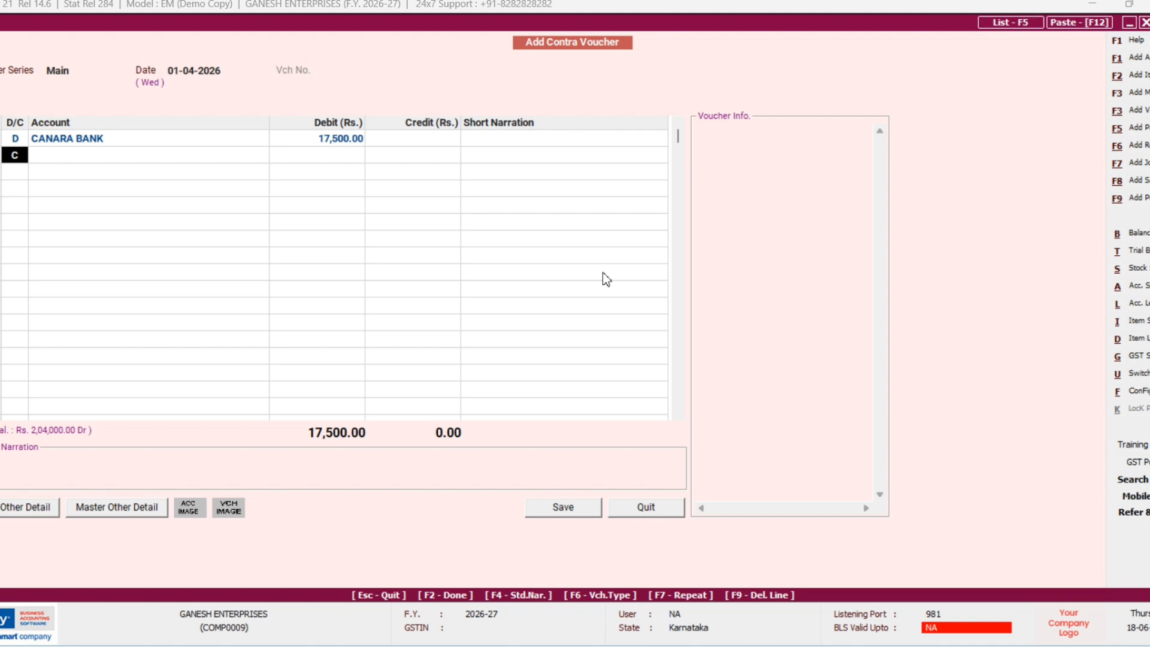
pyautogui.press('Return')
pyautogui.write('c')
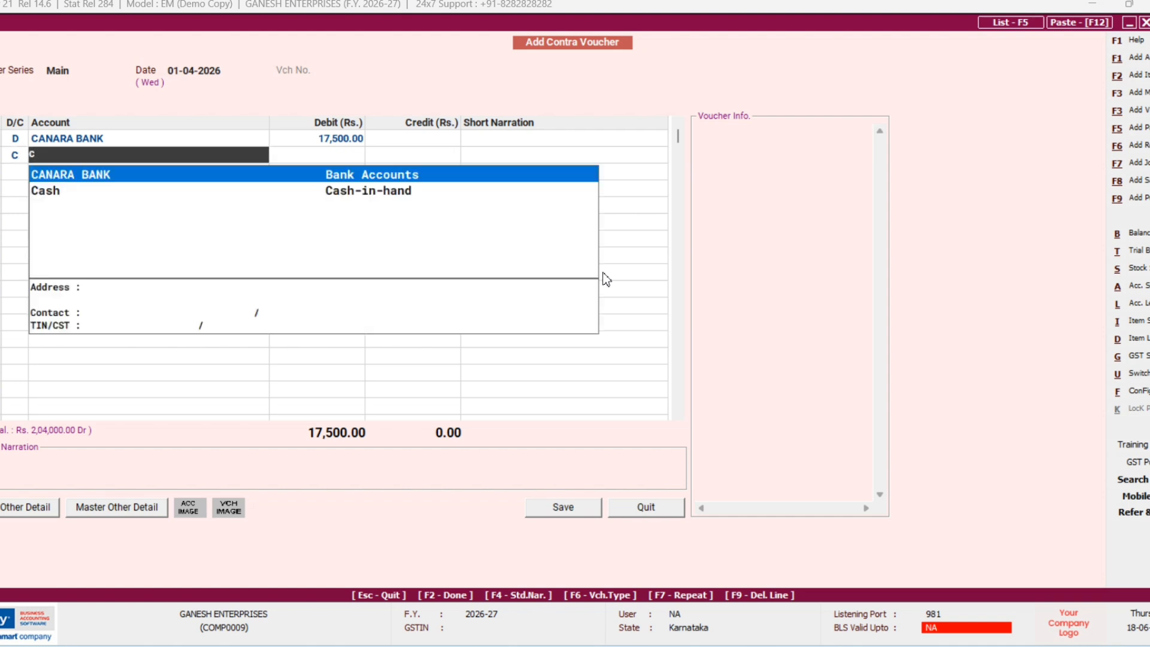
pyautogui.press('Down')
pyautogui.press('Return')
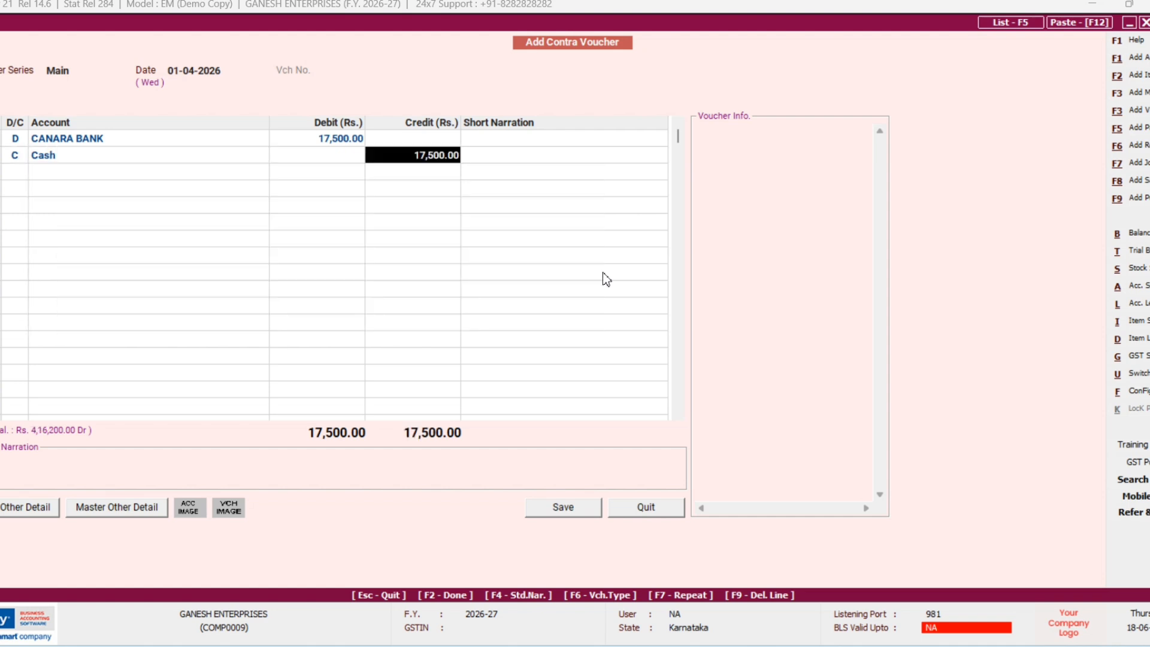
pyautogui.press('Return')
pyautogui.press('Return')
pyautogui.press('Return')
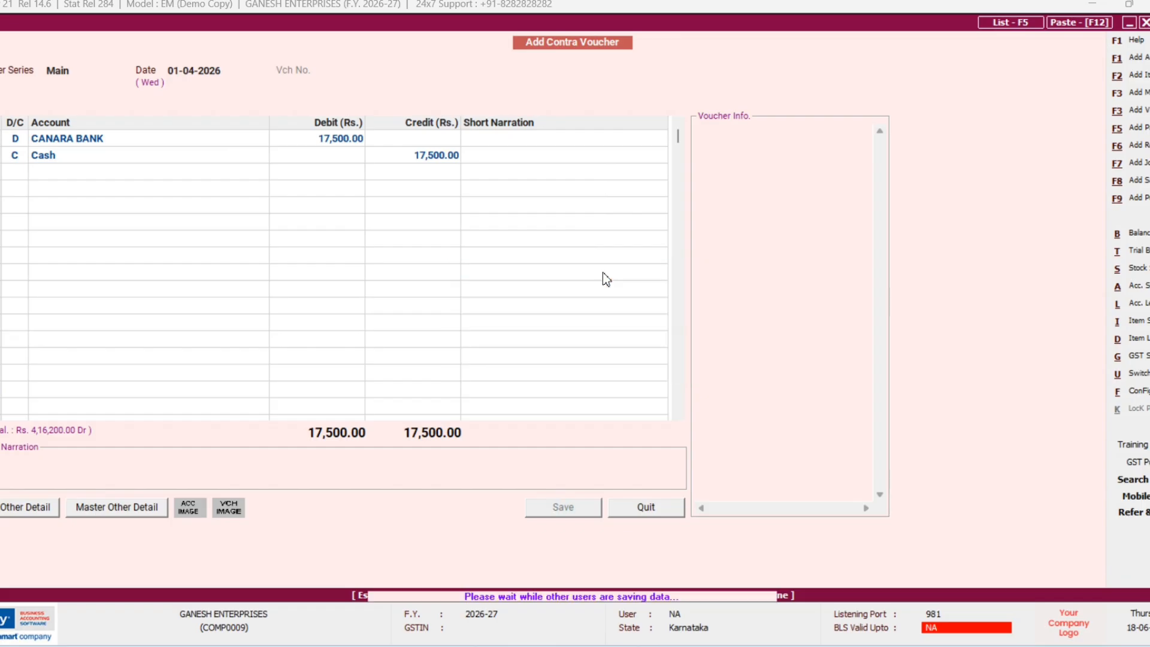
pyautogui.press('Escape')
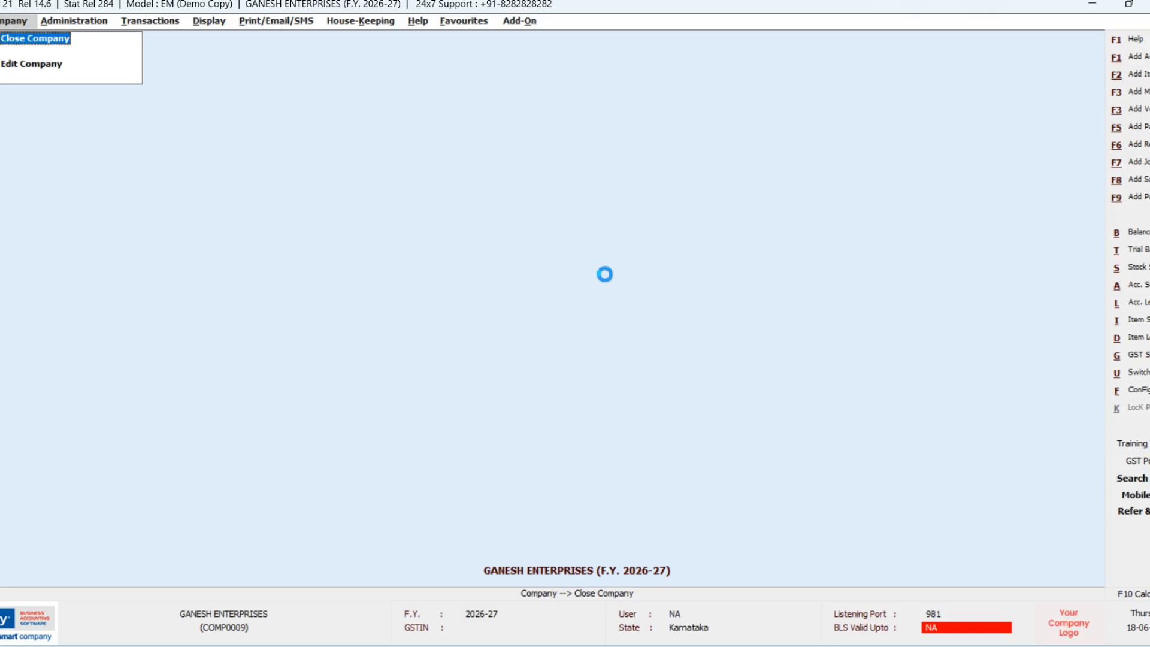
# Step: Open a new Contra voucher and accept its date
pyautogui.press('Down')
pyautogui.press('Down')
pyautogui.press('Down')
pyautogui.press('Down')
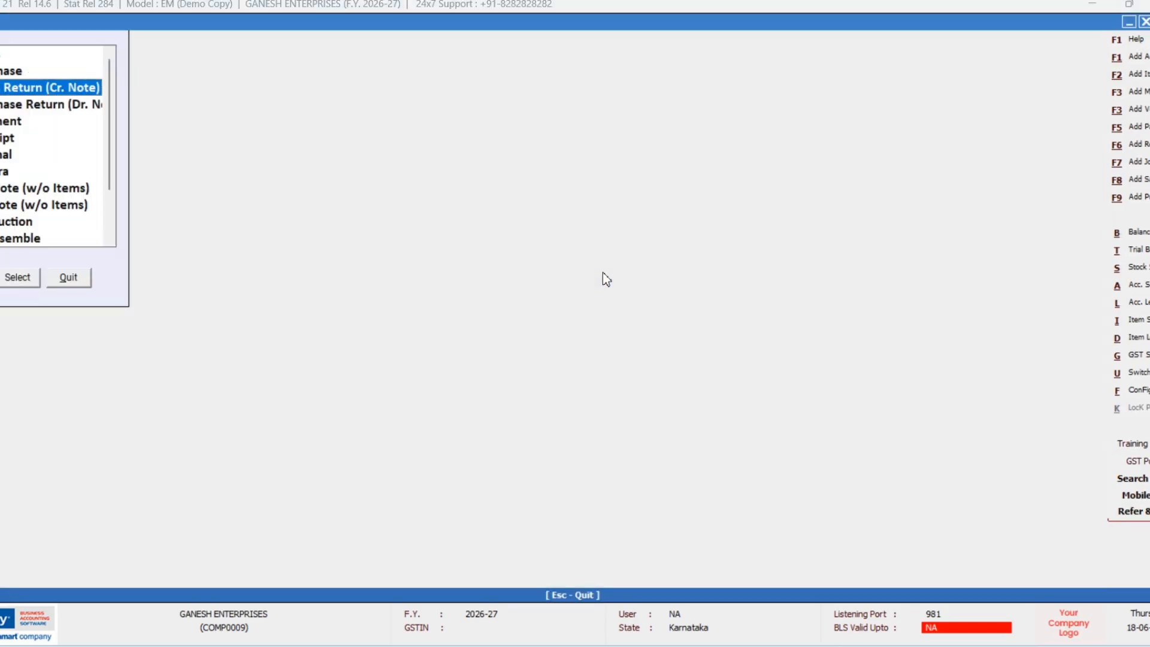
pyautogui.press('Down')
pyautogui.press('Down')
pyautogui.press('Down')
pyautogui.press('Return')
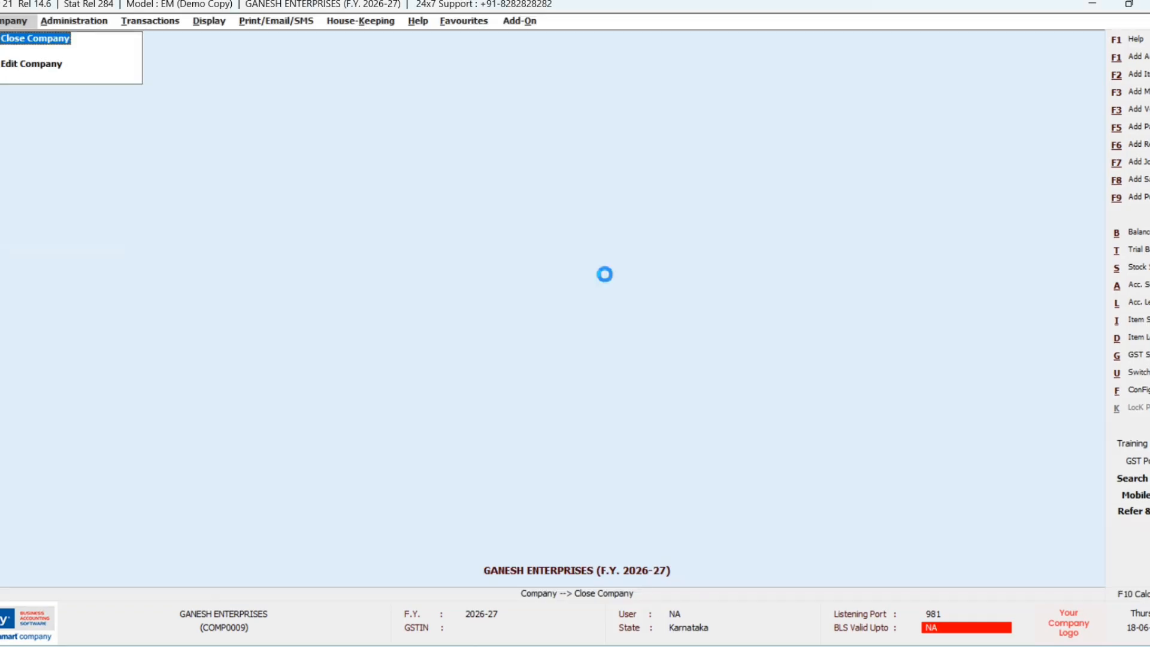
pyautogui.press('Return')
pyautogui.press('Return')
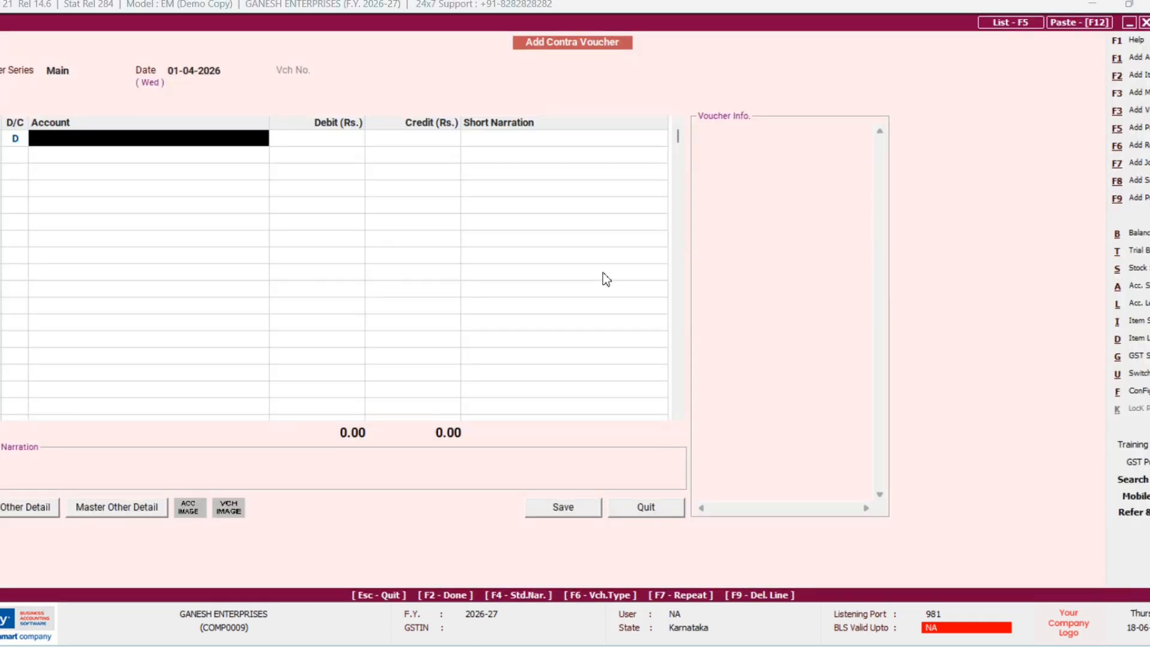
# Step: Create the account UNION BANK under Bank Accounts as the debit account
pyautogui.hotkey('alt', 'F1')
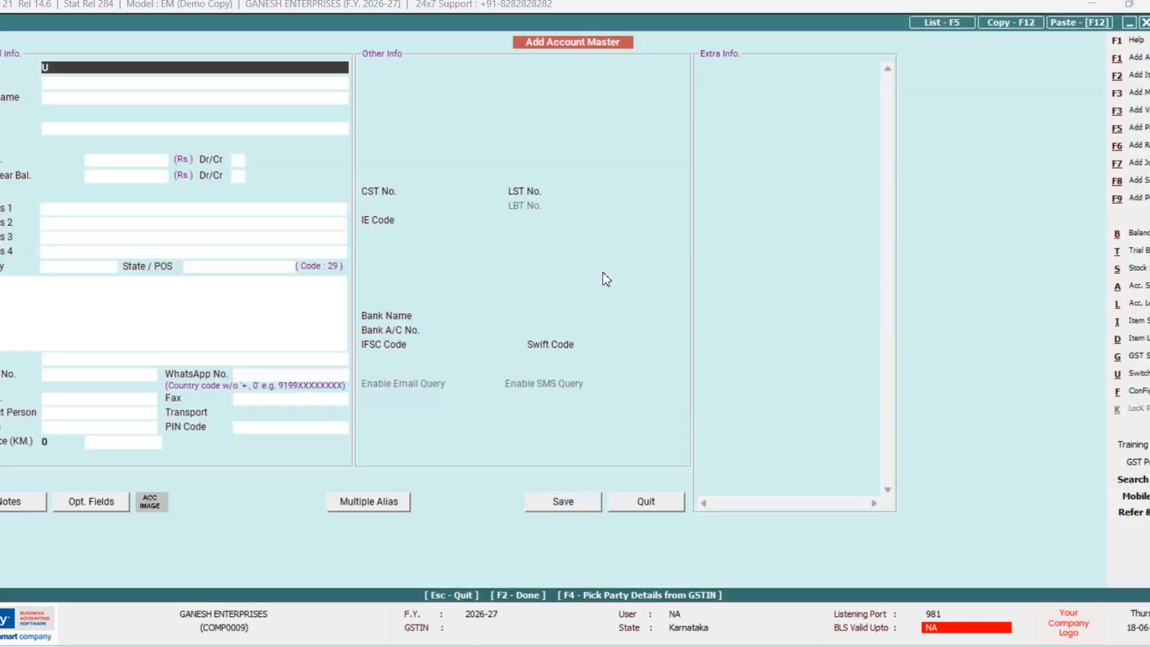
pyautogui.write('UNION')
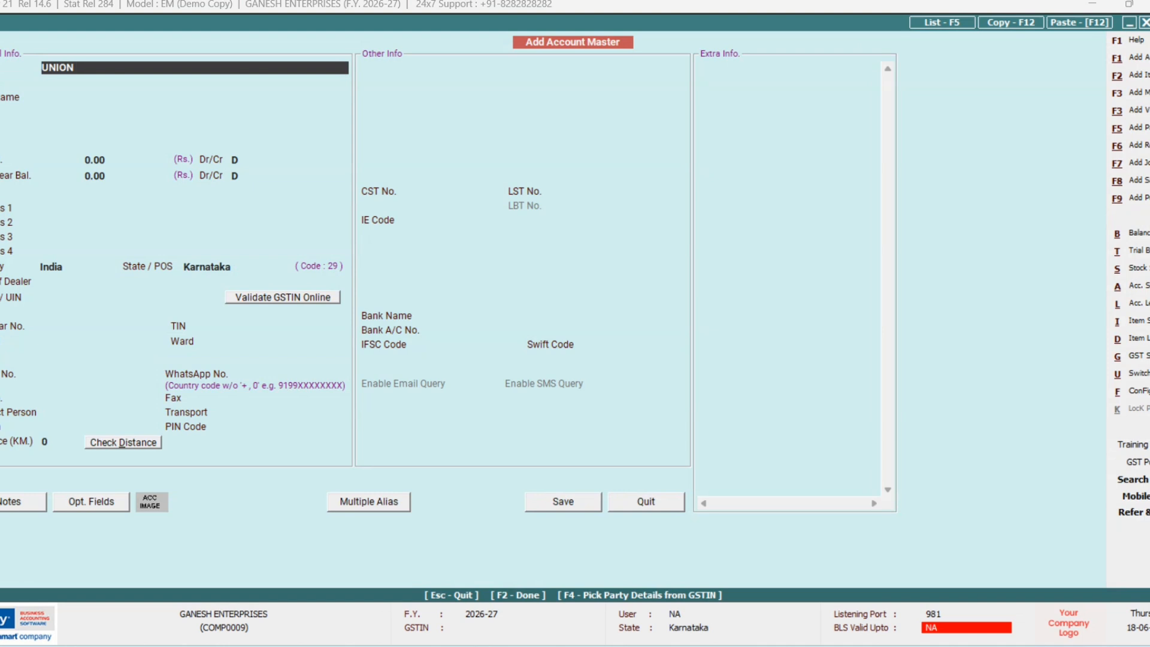
pyautogui.write(' BANK')
pyautogui.press('Return')
pyautogui.press('Return')
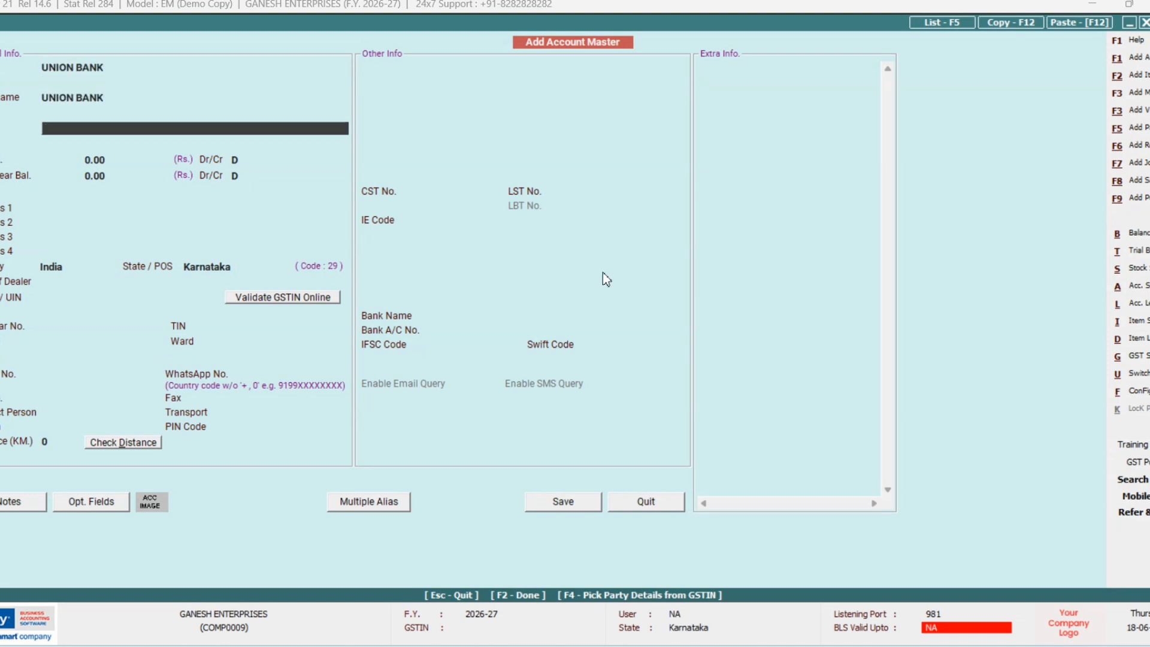
pyautogui.write('B')
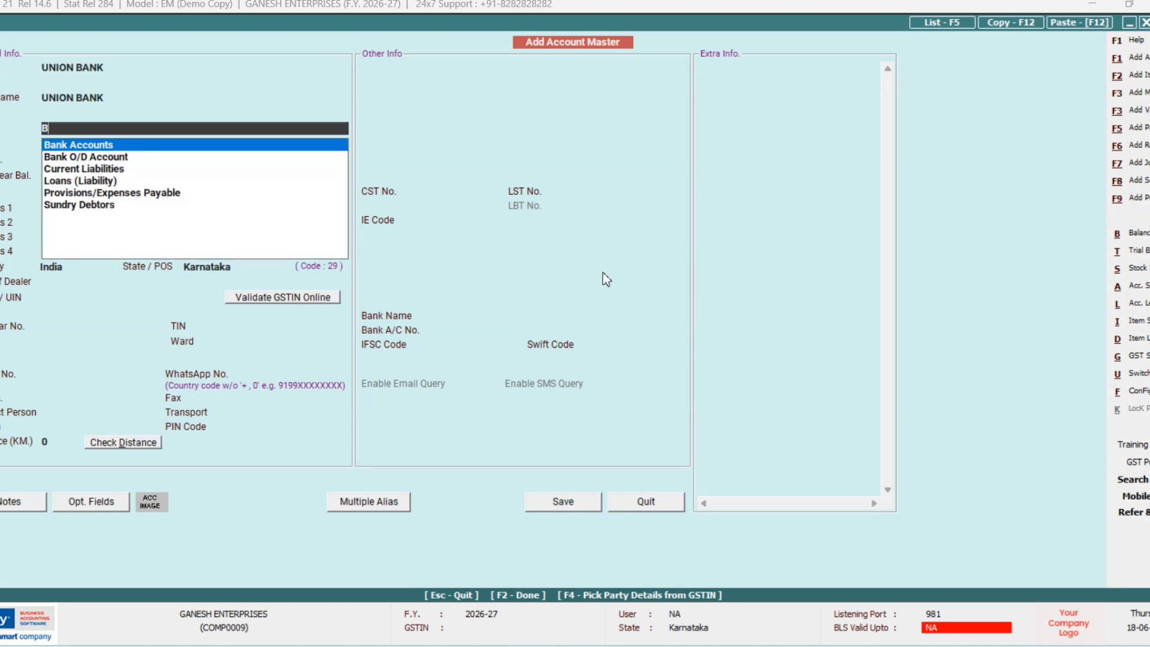
pyautogui.press('Return')
pyautogui.press('F2')
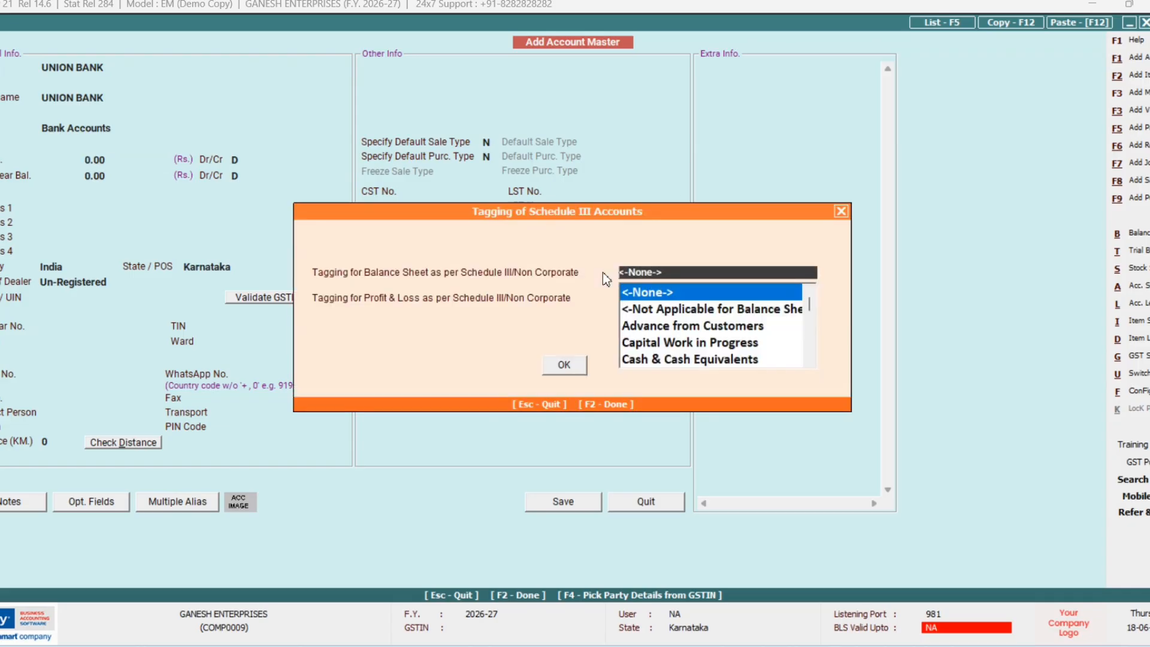
pyautogui.press('Return')
pyautogui.press('Return')
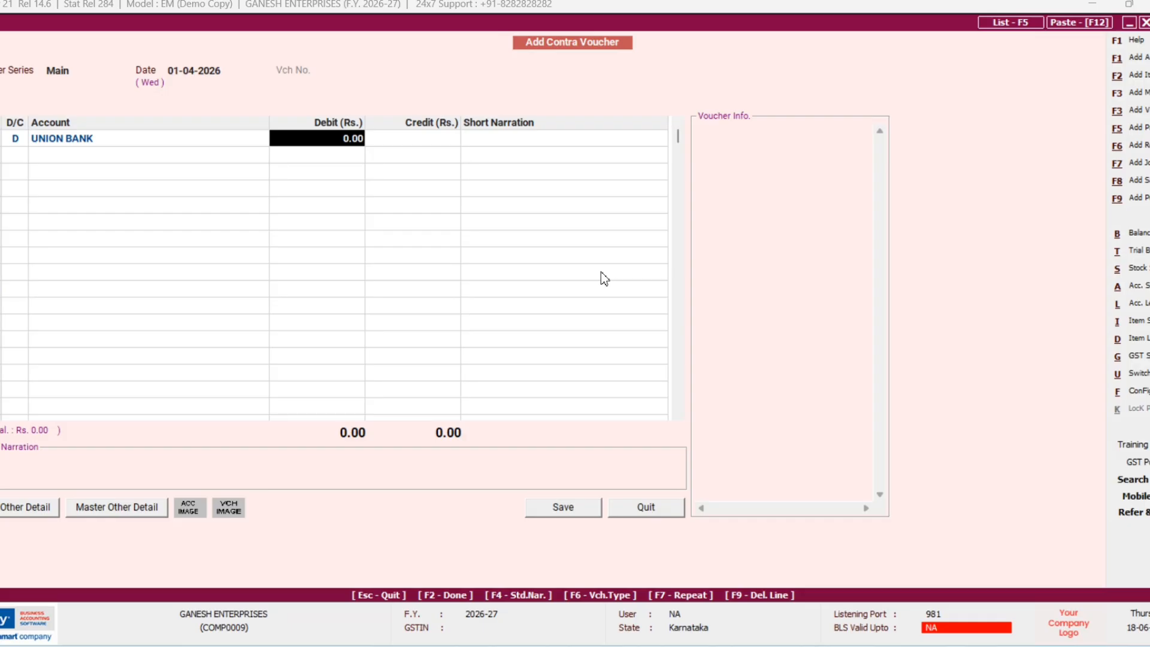
# Step: Debit UNION BANK 4,000.00 and credit the matching amount to CANARA BANK
pyautogui.write('4000')
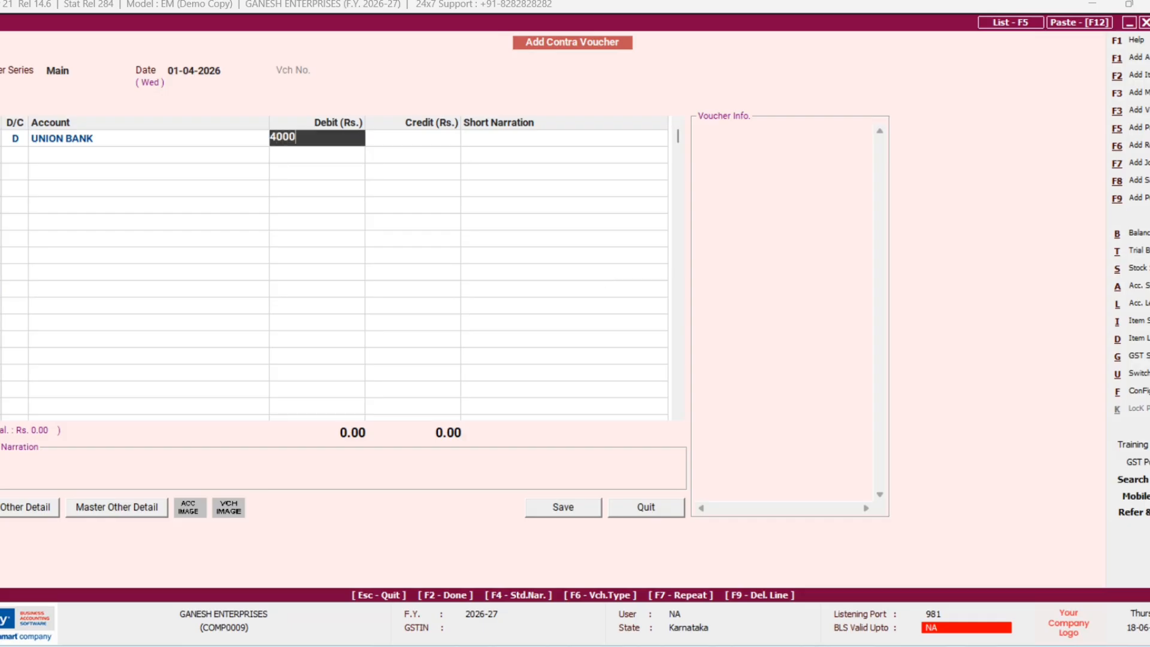
pyautogui.press('Return')
pyautogui.press('Return')
pyautogui.press('Return')
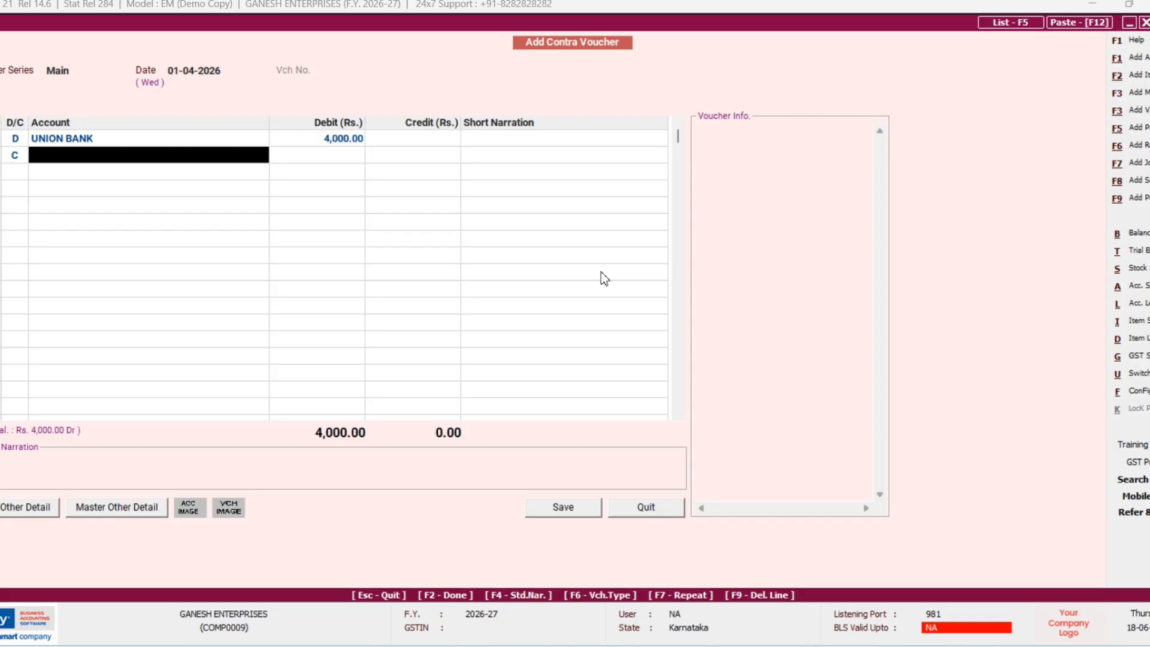
pyautogui.write('c')
pyautogui.press('Return')
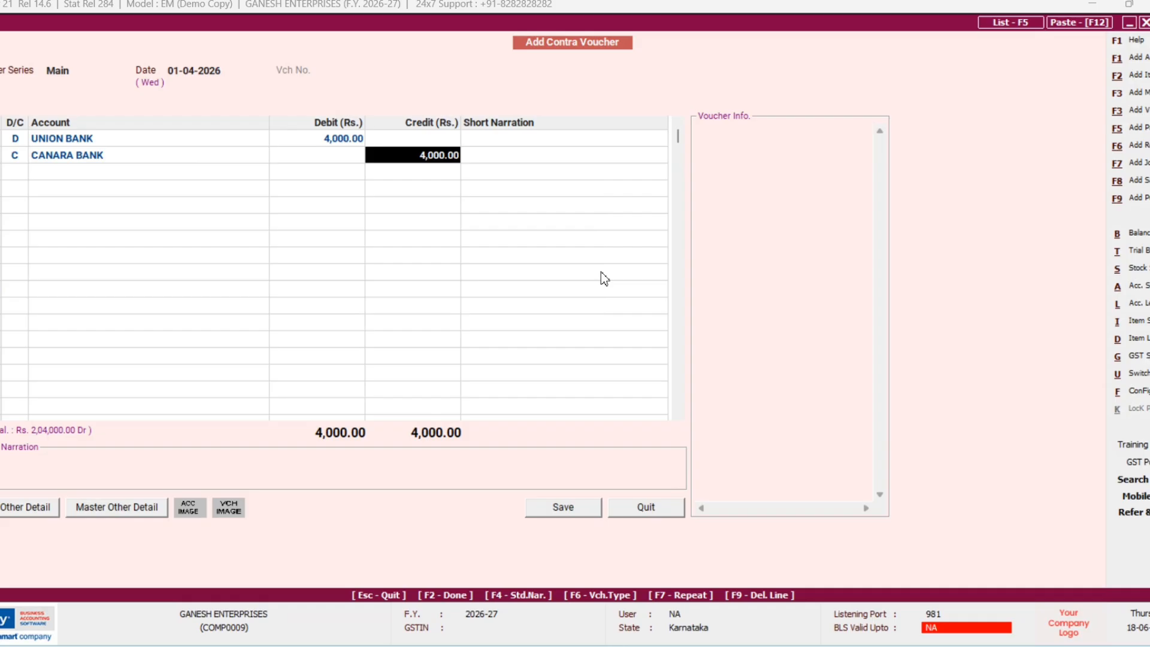
pyautogui.press('Return')
pyautogui.press('Return')
pyautogui.press('Return')
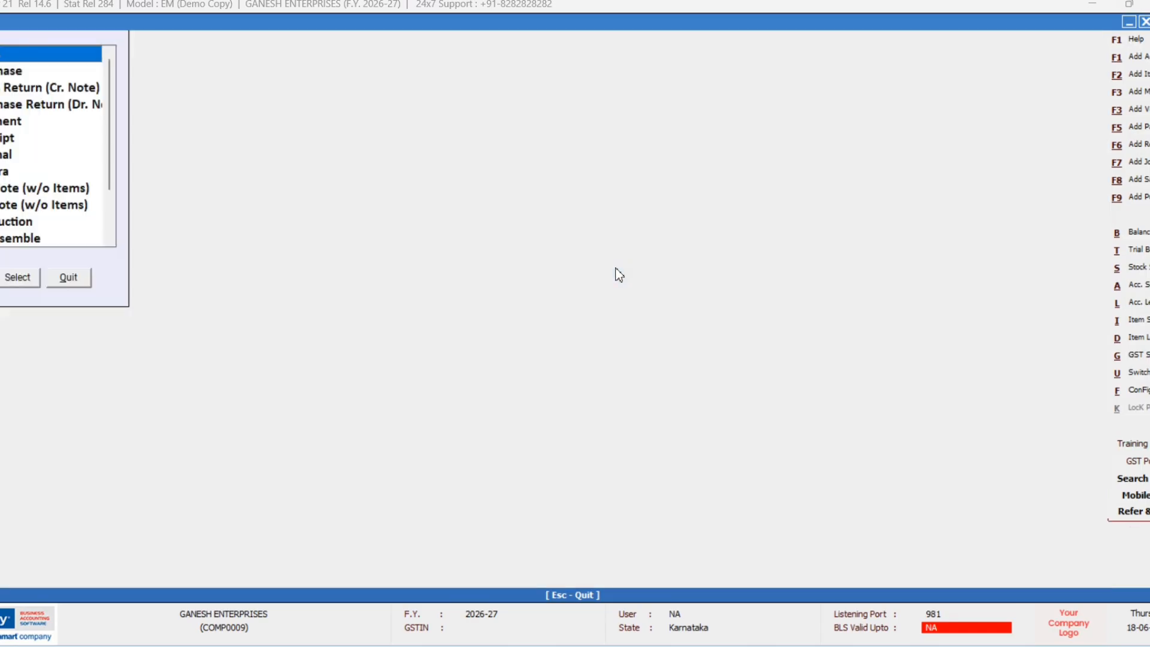
# Step: Start a new contra voucher on the default date, debiting Cash 10,000.00
pyautogui.press('Down')
pyautogui.press('Down')
pyautogui.press('Down')
pyautogui.press('Down')
pyautogui.press('Down')
pyautogui.press('Down')
pyautogui.press('Down')
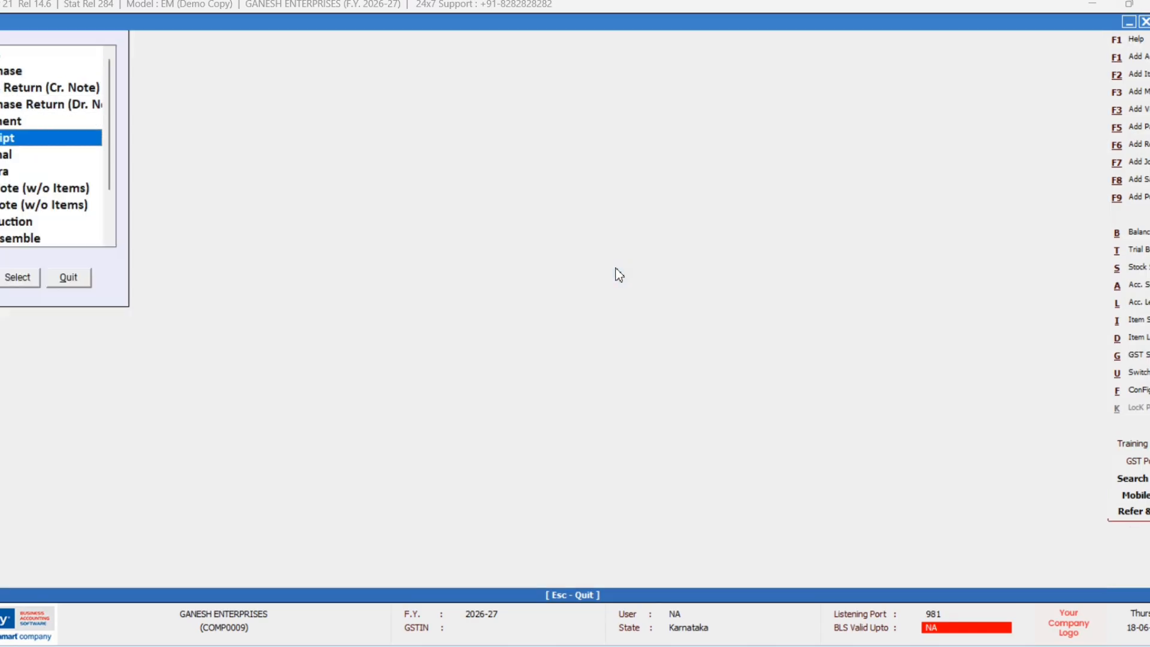
pyautogui.press('Return')
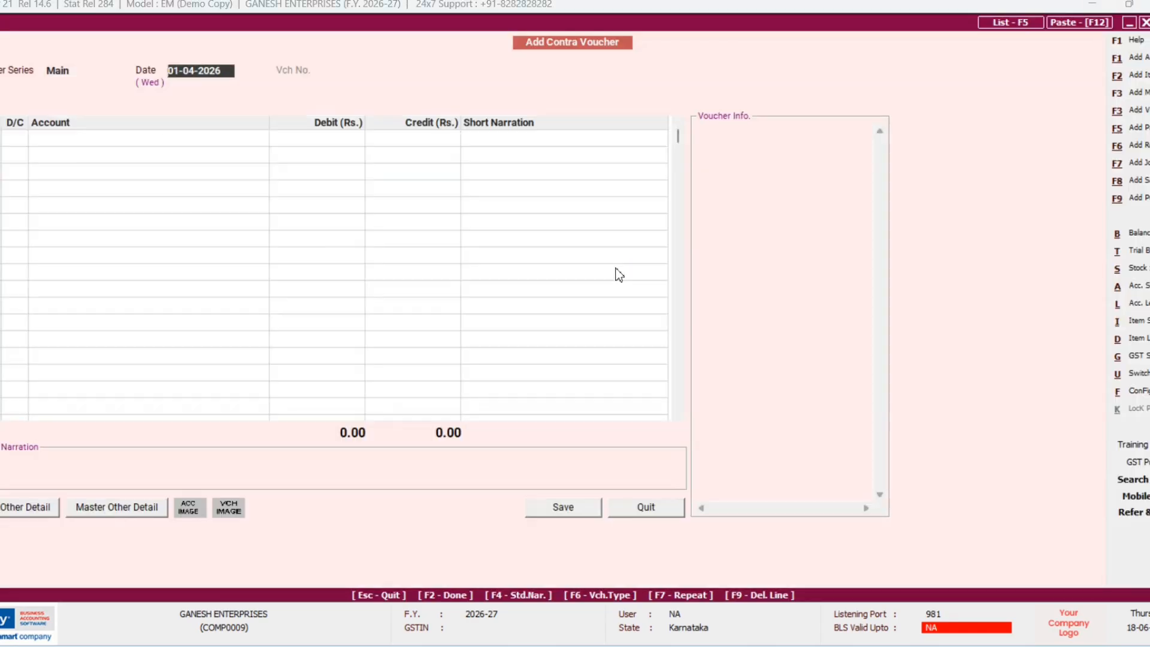
pyautogui.press('Return')
pyautogui.press('Return')
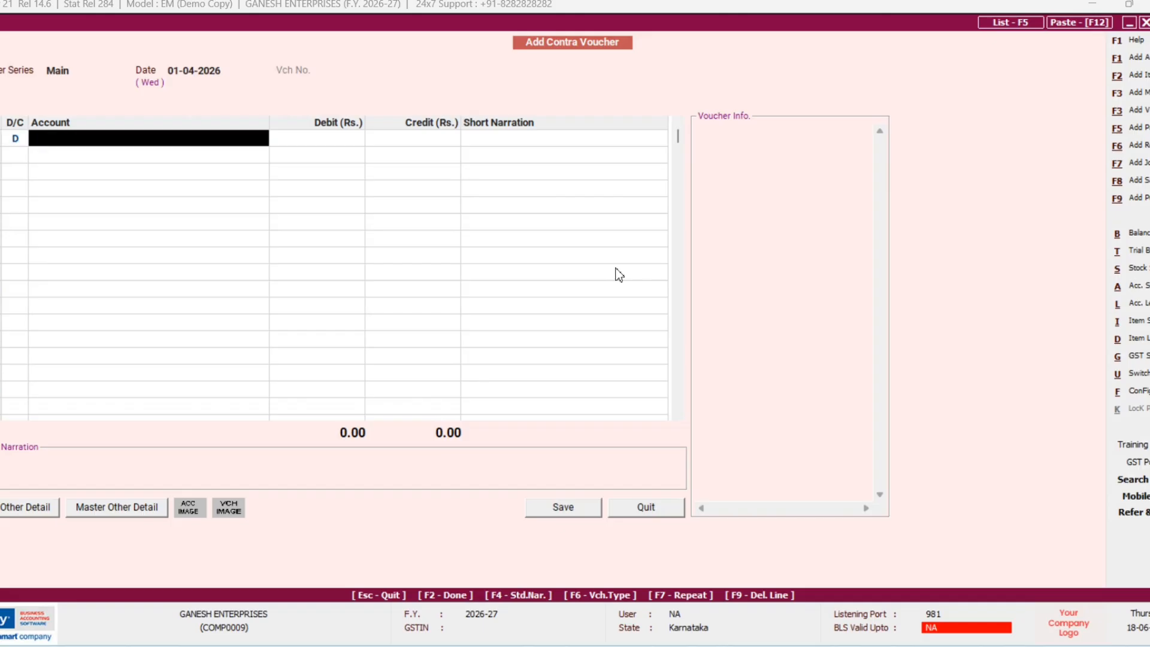
pyautogui.write('C')
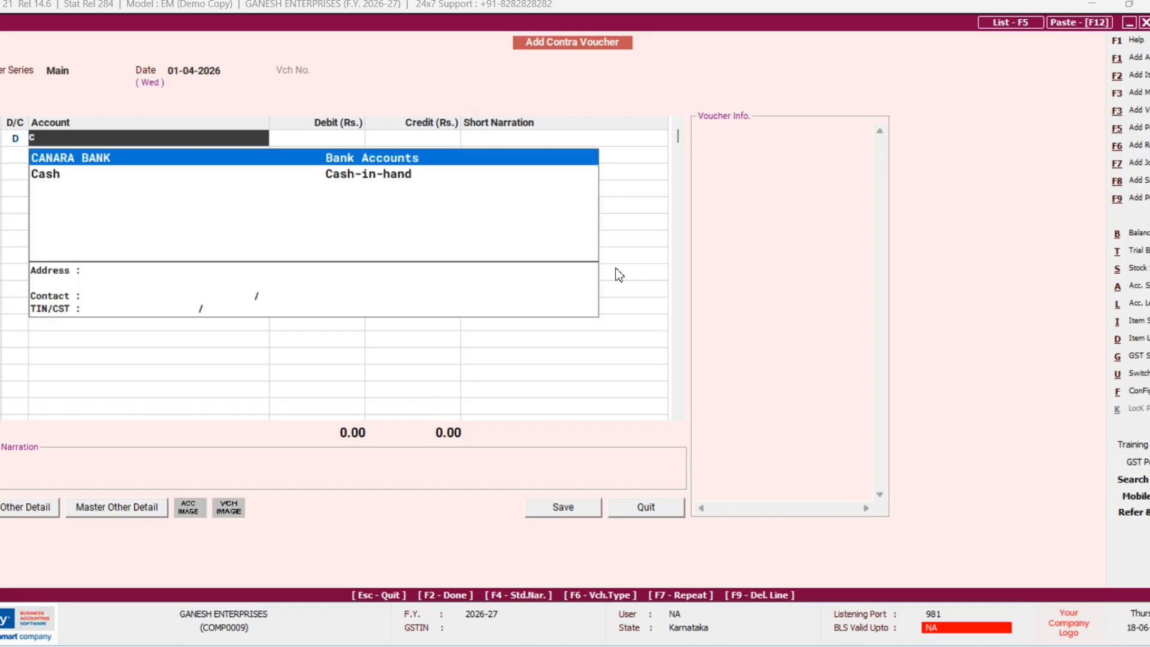
pyautogui.press('Down')
pyautogui.press('Return')
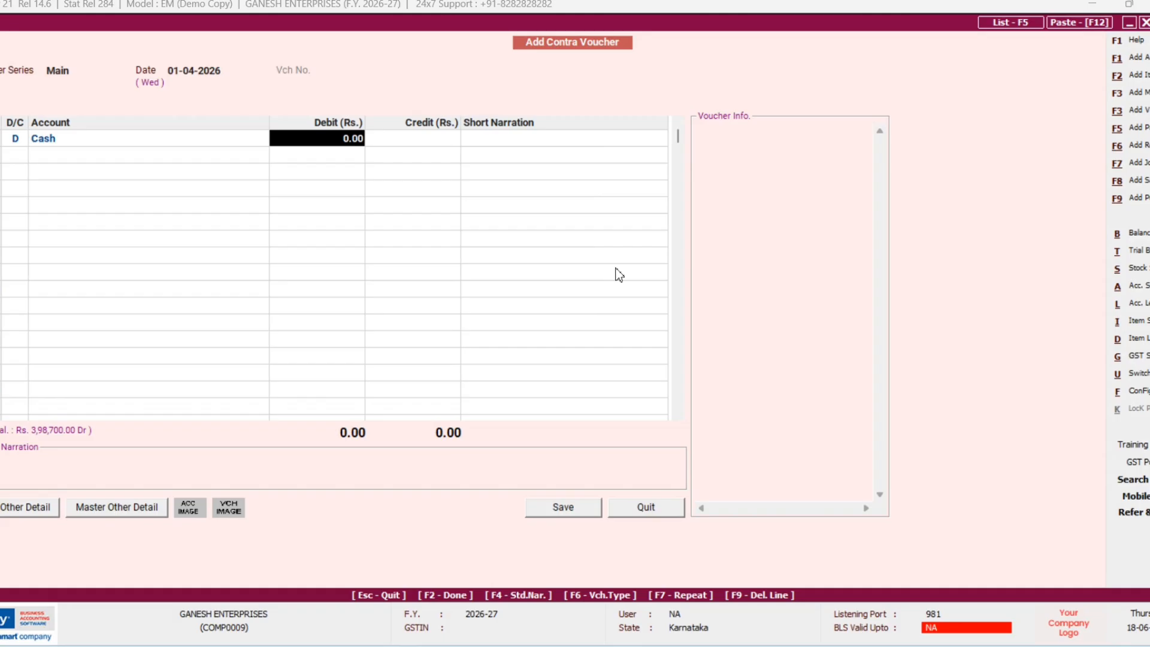
pyautogui.write('10000')
pyautogui.press('Return')
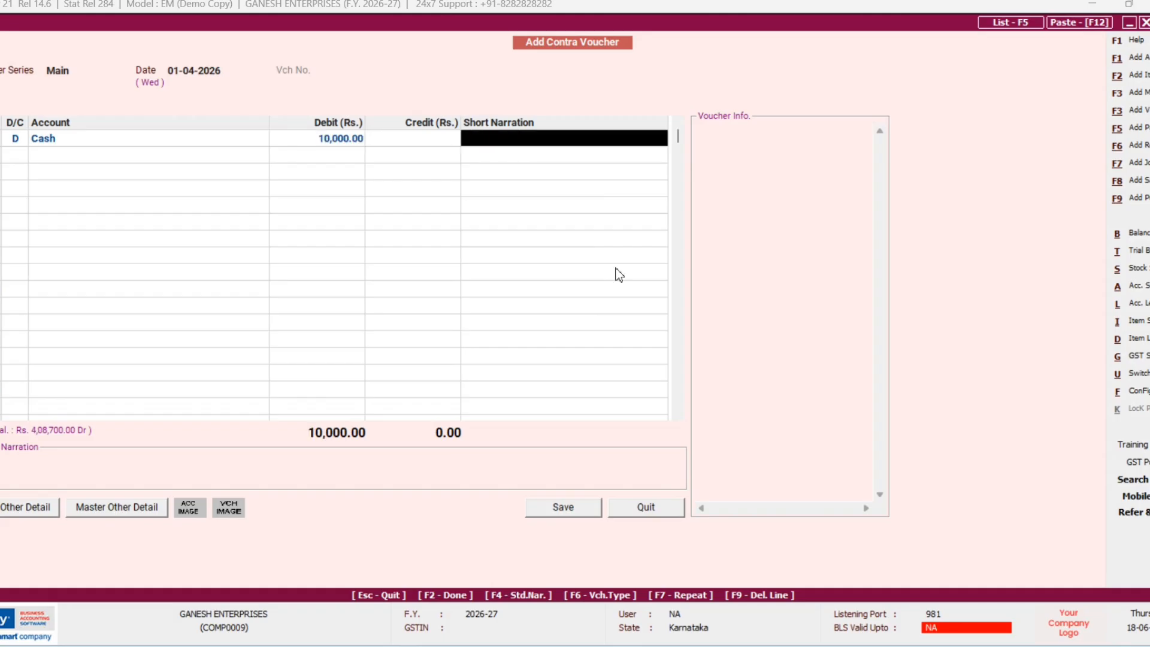
# Step: Credit CANARA BANK with the balancing 10,000.00 and save the voucher
pyautogui.press('Return')
pyautogui.press('Return')
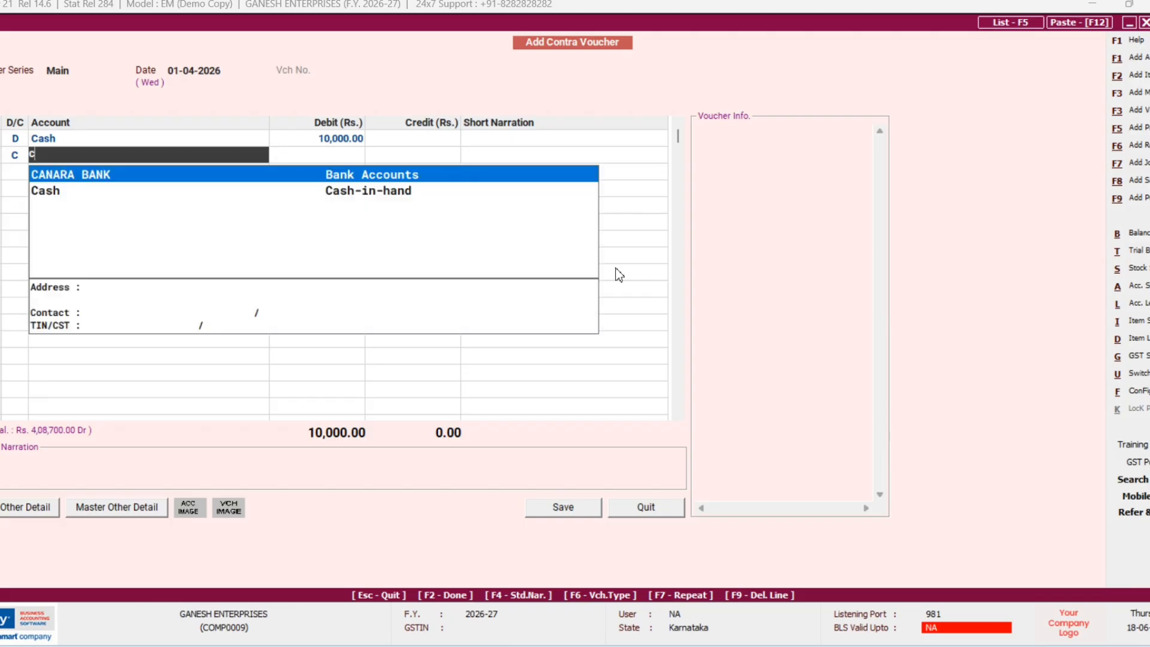
pyautogui.press('Return')
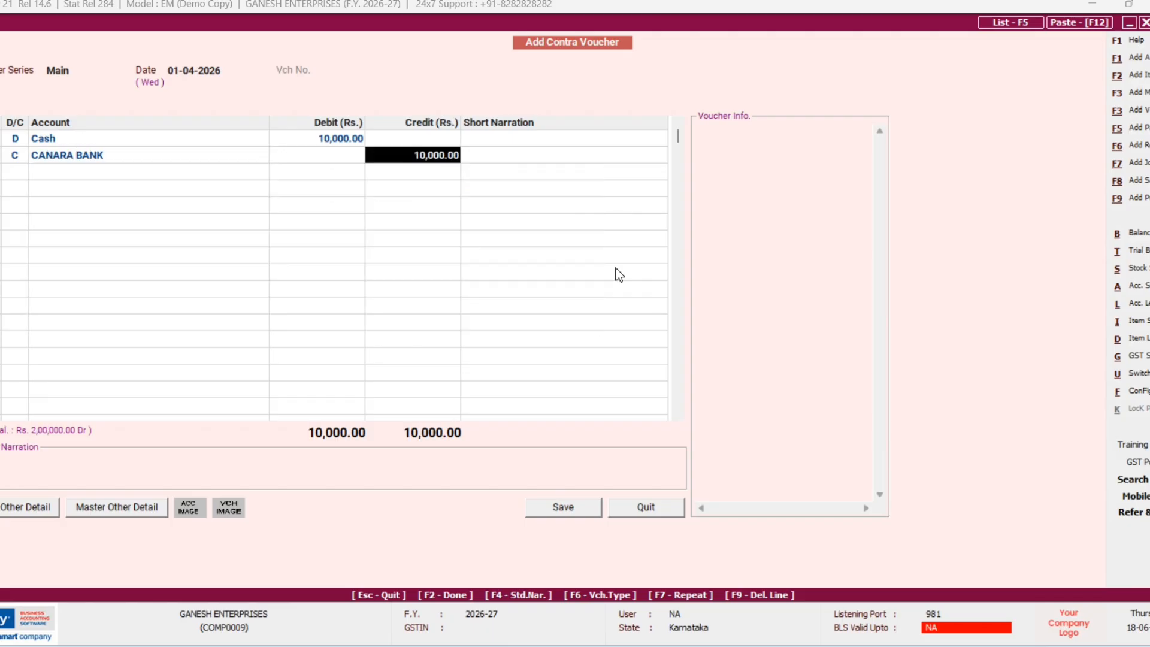
pyautogui.press('Return')
pyautogui.press('Return')
pyautogui.press('Return')
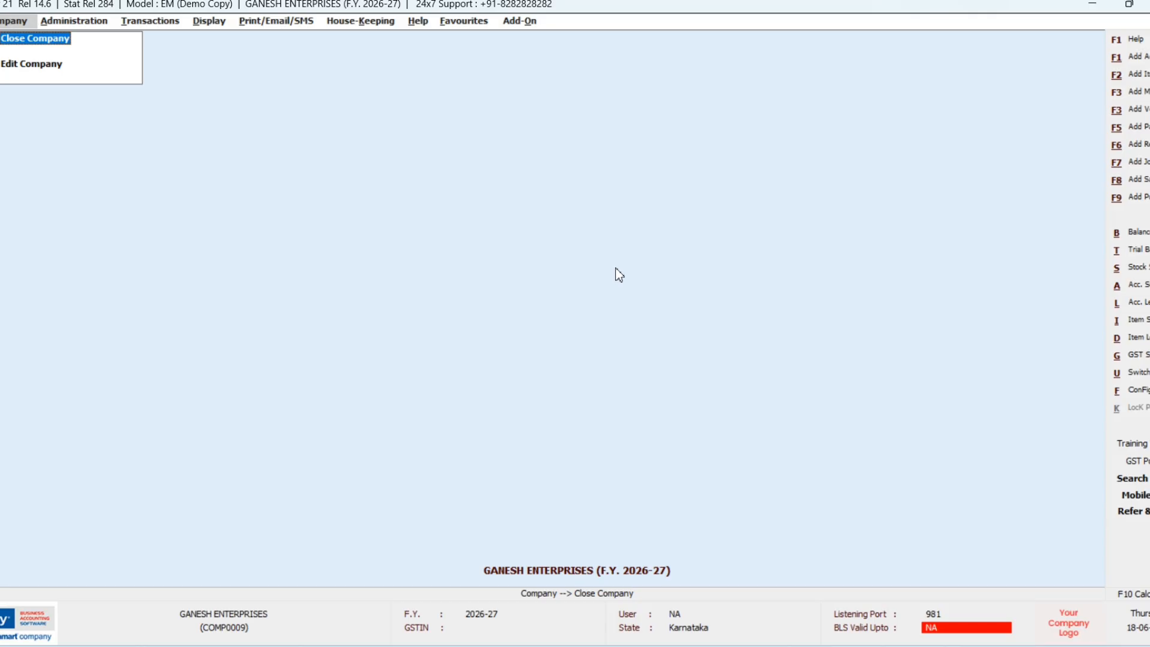
# Step: Start a new journal voucher, keeping the default date and Not Applicable nature
pyautogui.press('F7')
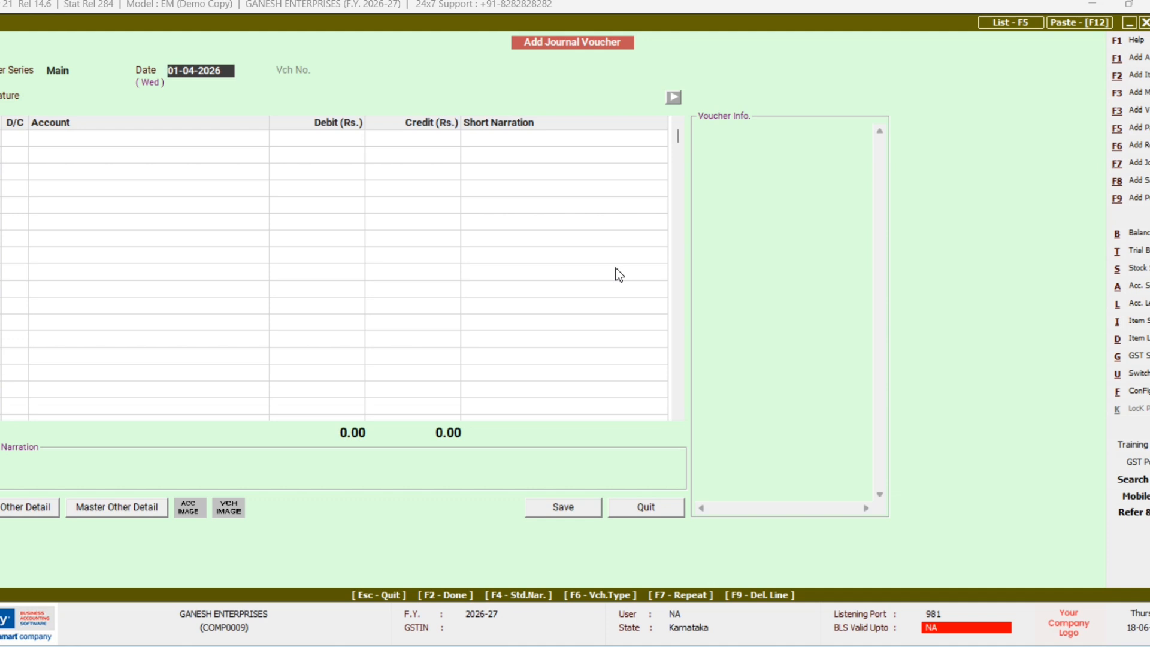
pyautogui.press('Return')
pyautogui.press('Return')
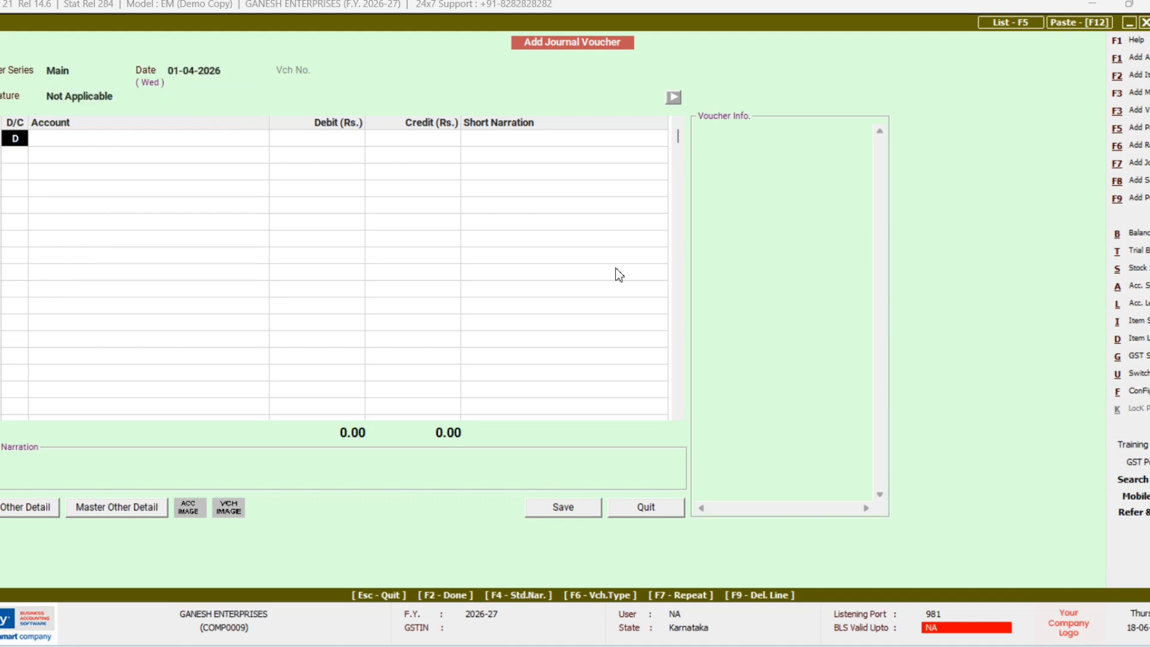
pyautogui.press('Return')
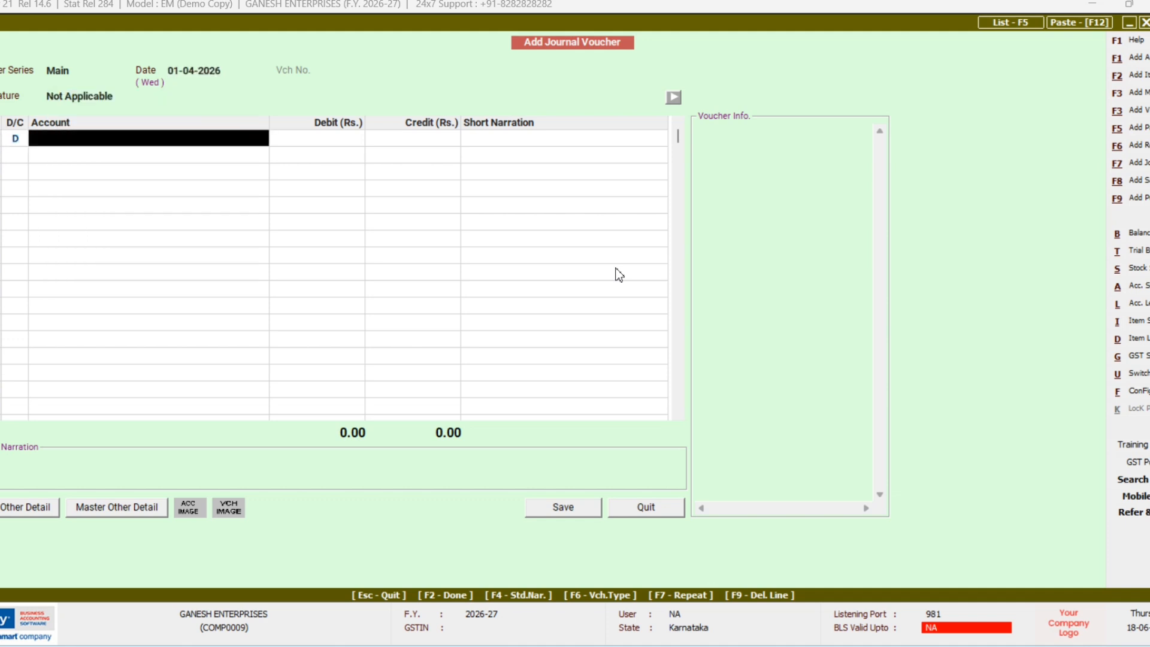
# Step: Create an O/S SALARY account under Current Liabilities for the debit line
pyautogui.press('F3')
pyautogui.write('O')
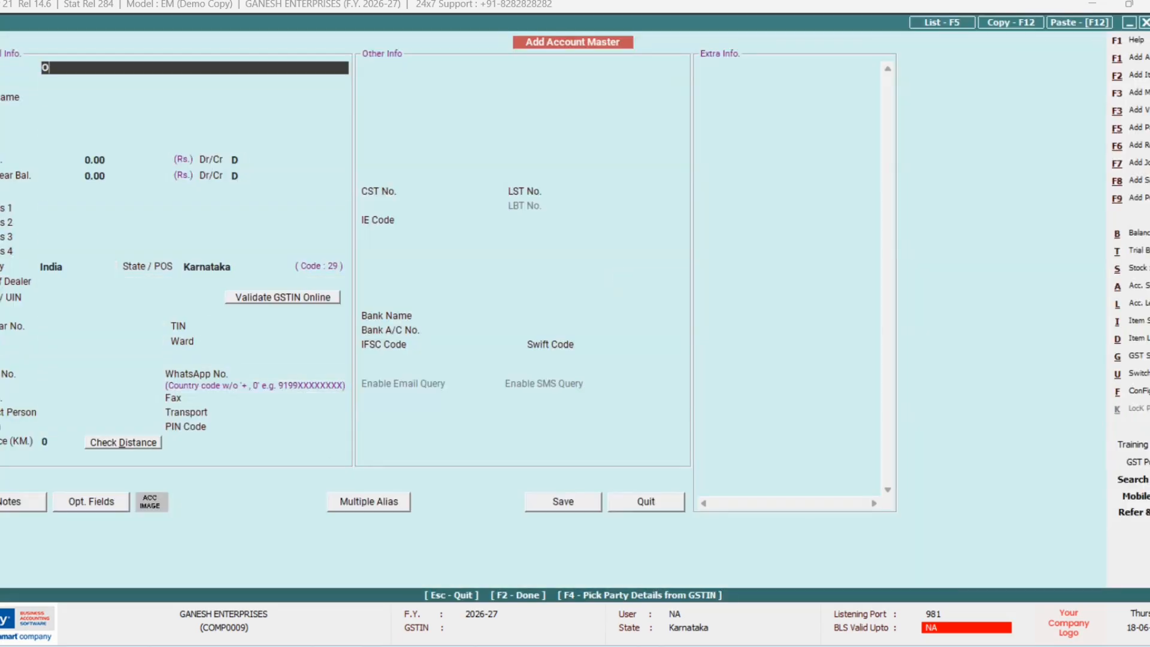
pyautogui.write('/S SALARY')
pyautogui.press('Return')
pyautogui.press('Return')
pyautogui.write('C')
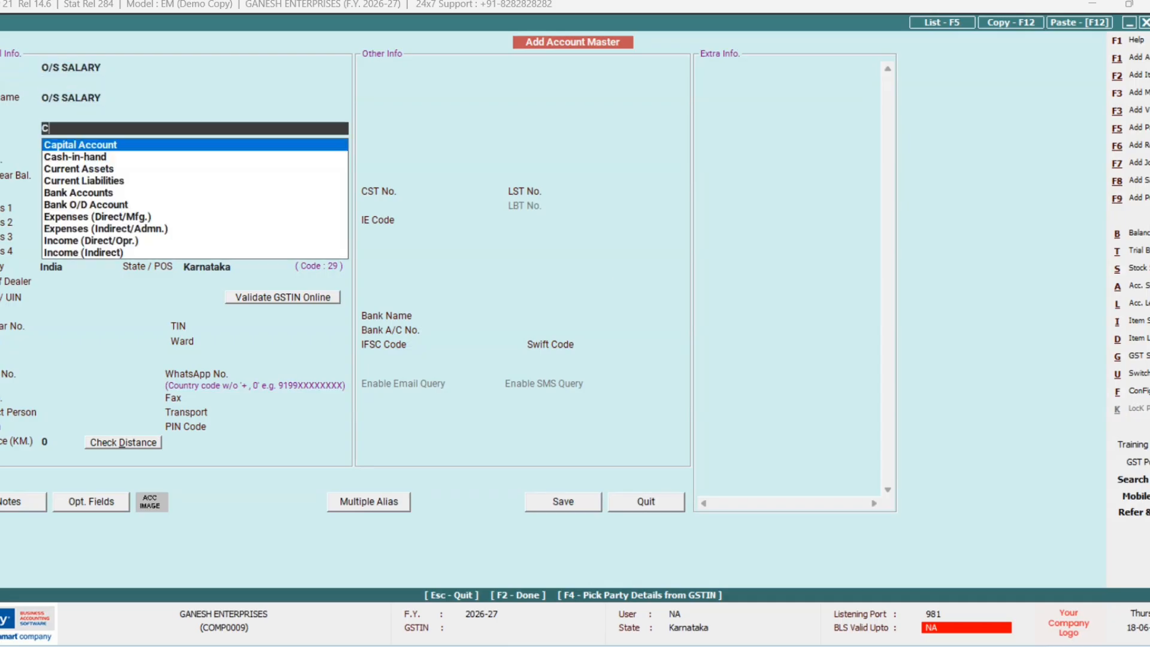
pyautogui.press('Down')
pyautogui.press('Down')
pyautogui.press('Down')
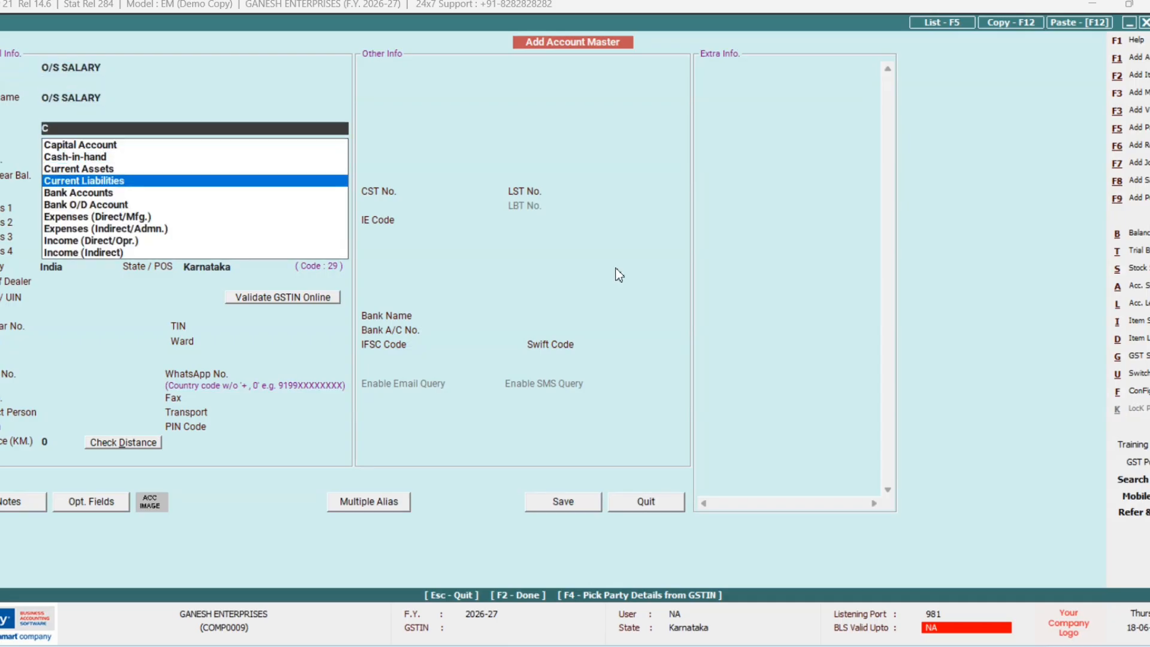
pyautogui.press('Return')
pyautogui.press('F2')
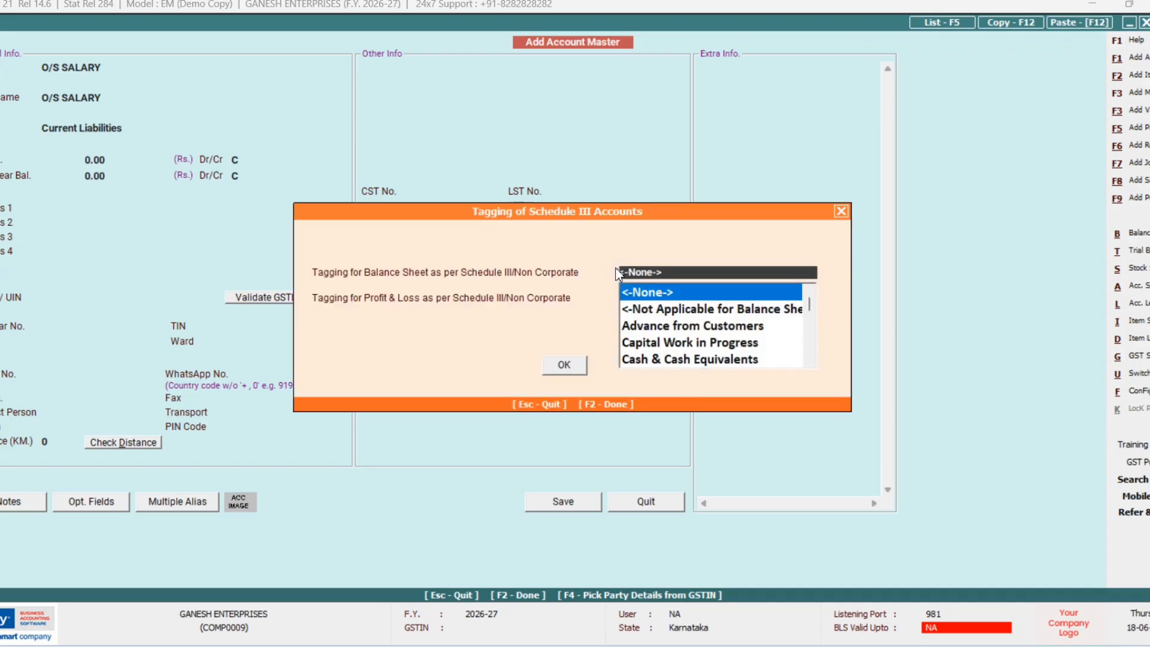
pyautogui.press('Return')
pyautogui.press('Return')
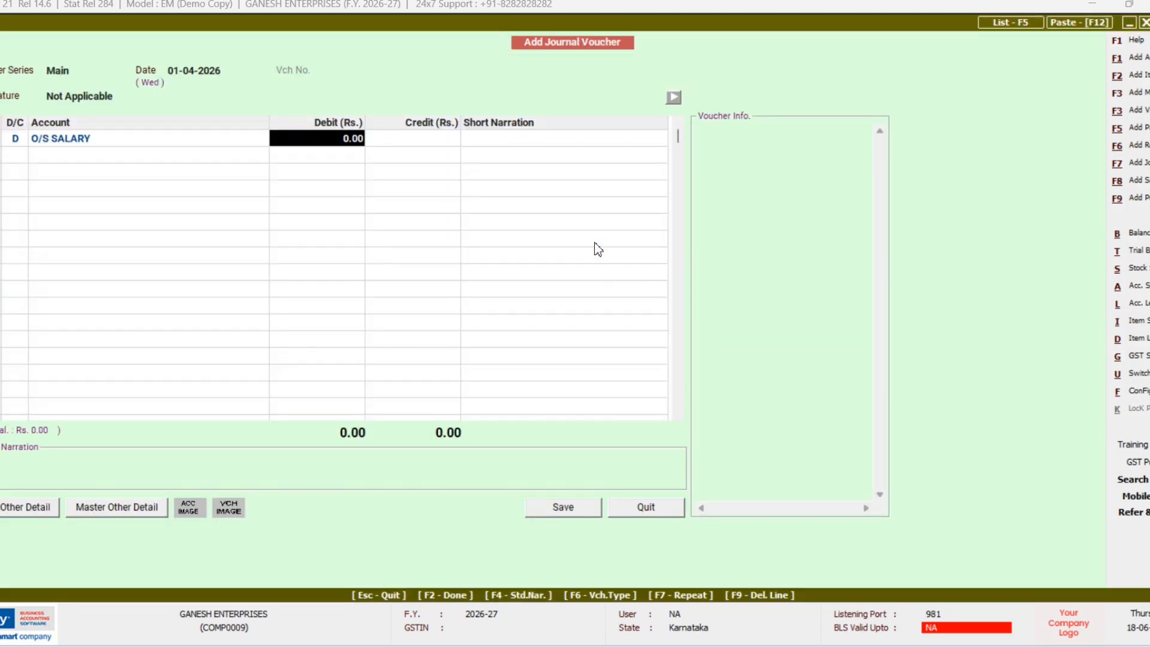
# Step: Debit O/S SALARY 10,000, credit Salary, save the voucher and return to the main screen
pyautogui.write('10000')
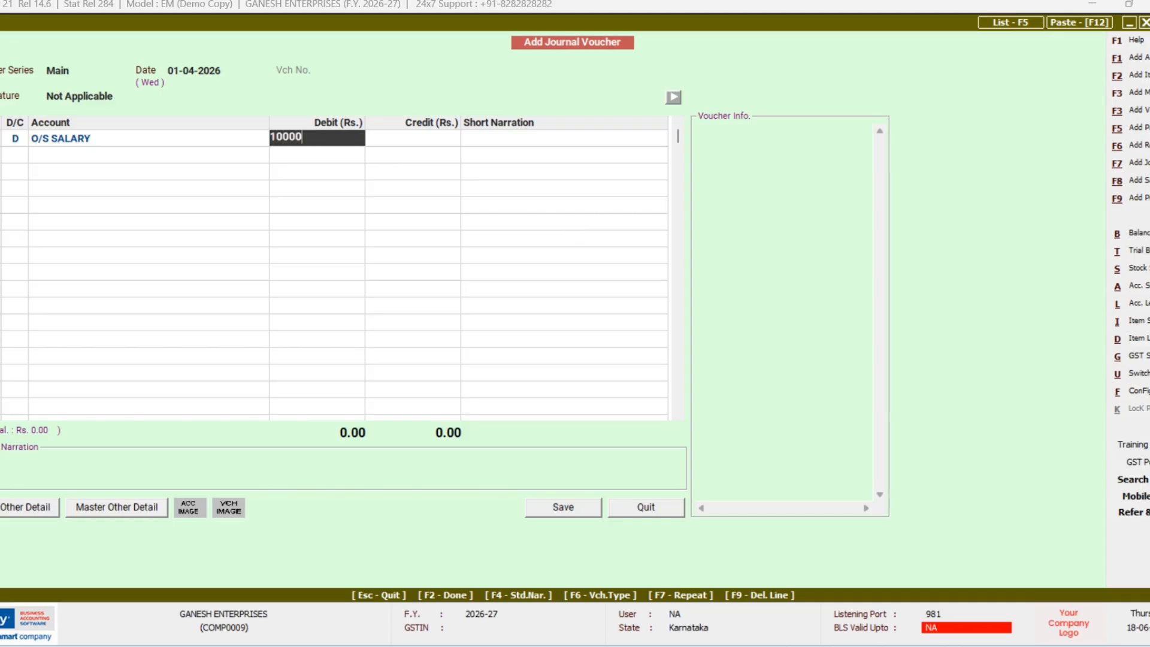
pyautogui.press('Return')
pyautogui.press('Return')
pyautogui.press('Return')
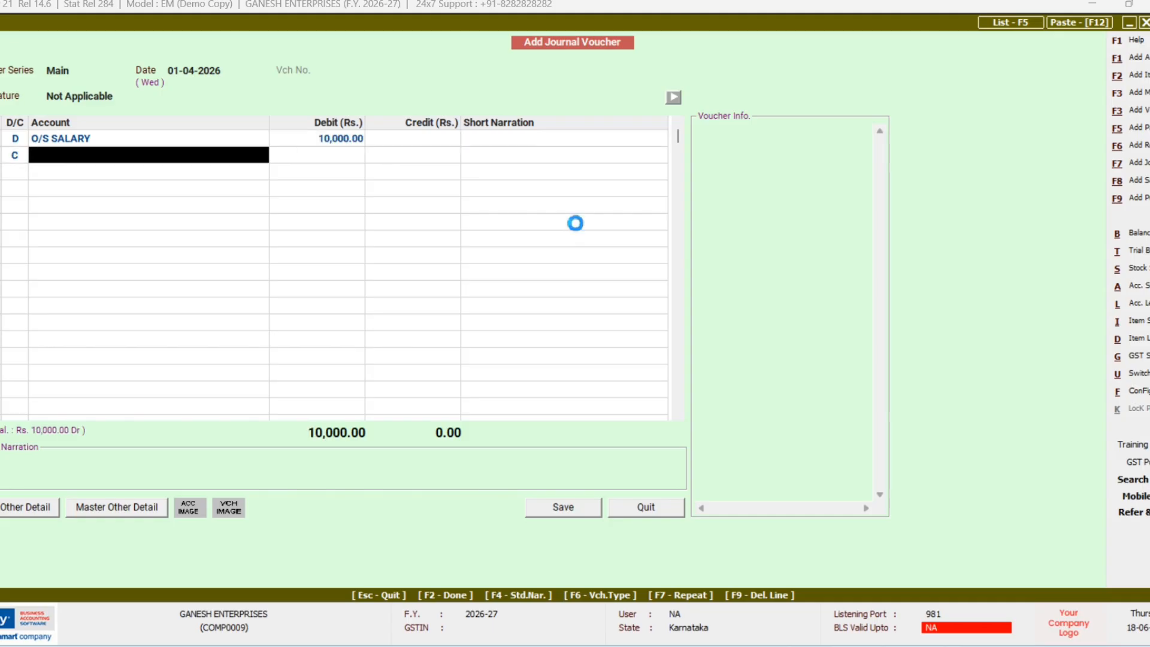
pyautogui.press('F3')
pyautogui.press('Escape')
pyautogui.write('s')
pyautogui.press('Return')
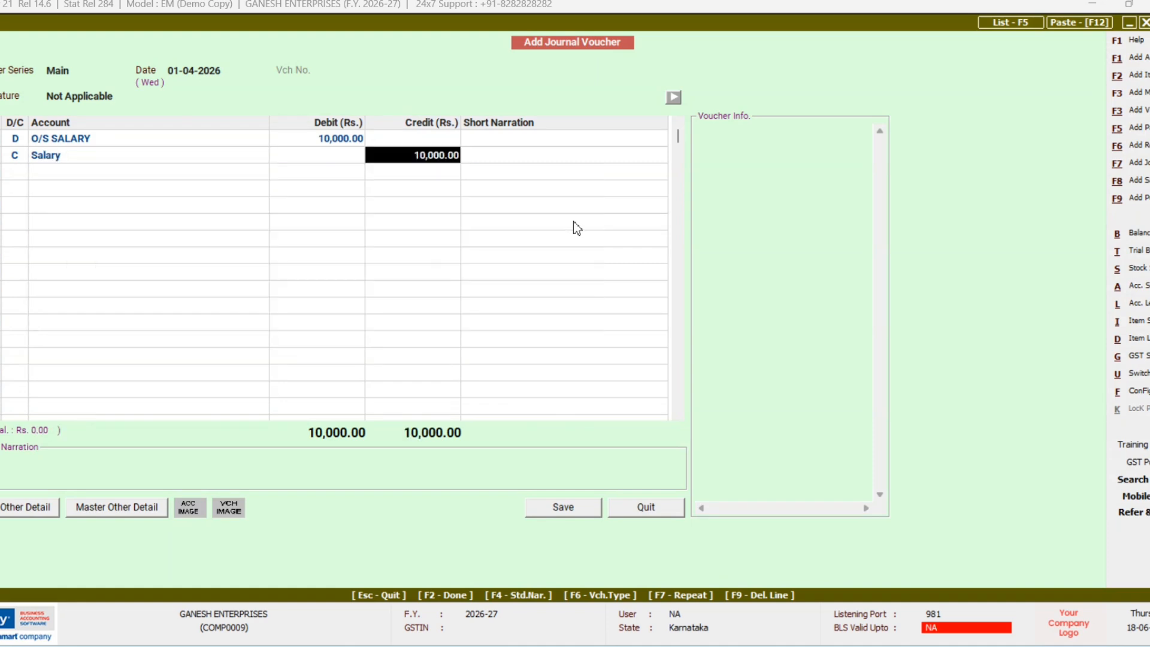
pyautogui.press('Return')
pyautogui.press('Return')
pyautogui.press('Return')
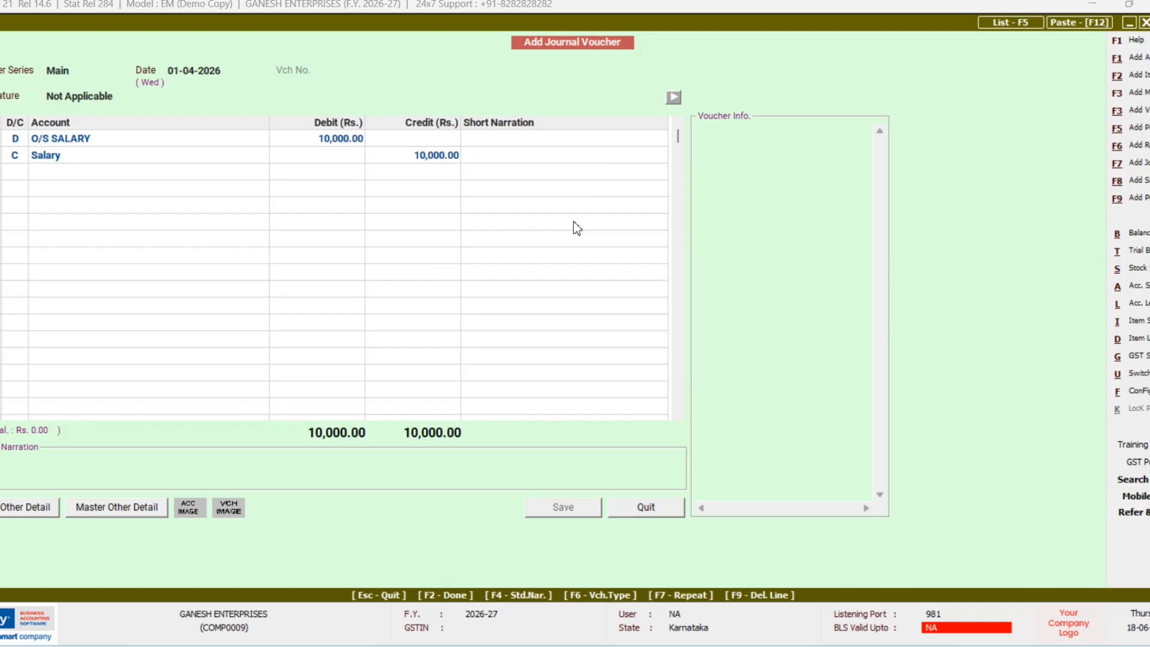
pyautogui.press('Escape')
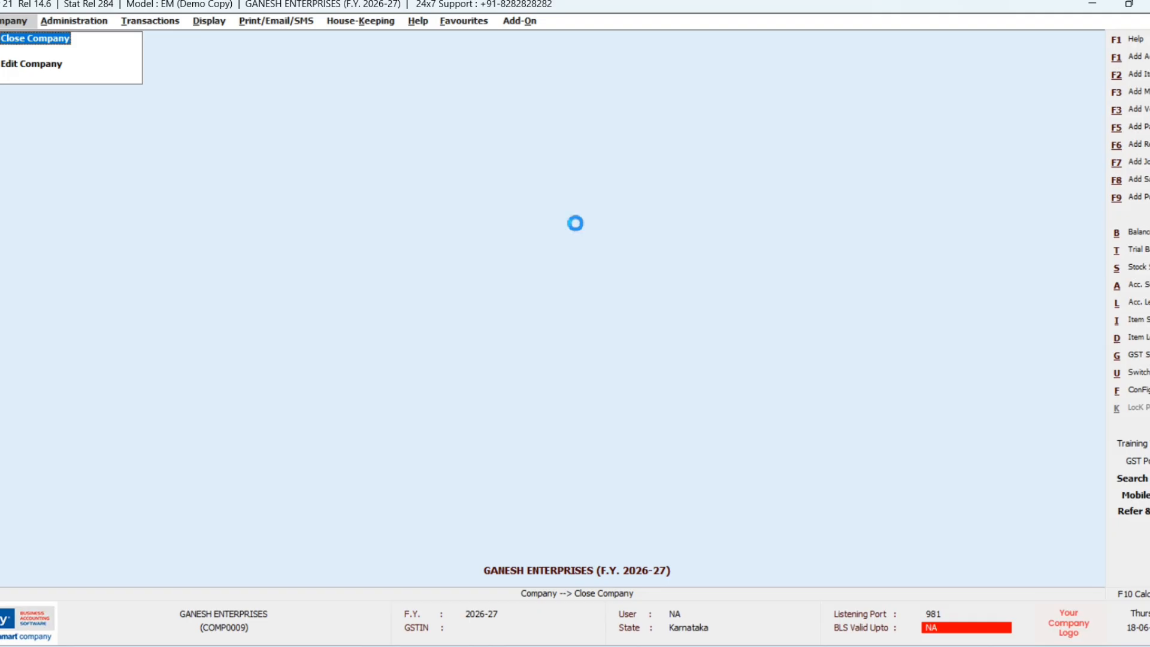
# Step: Start another journal voucher with Not Applicable nature
pyautogui.press('F7')
pyautogui.press('Return')
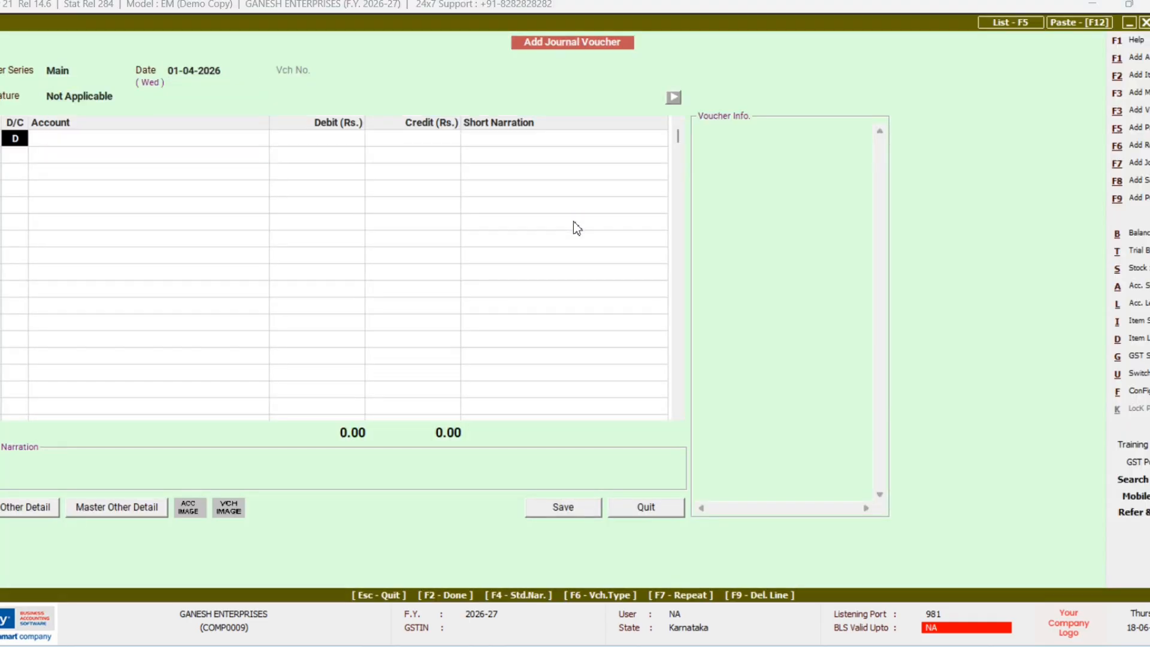
pyautogui.press('Return')
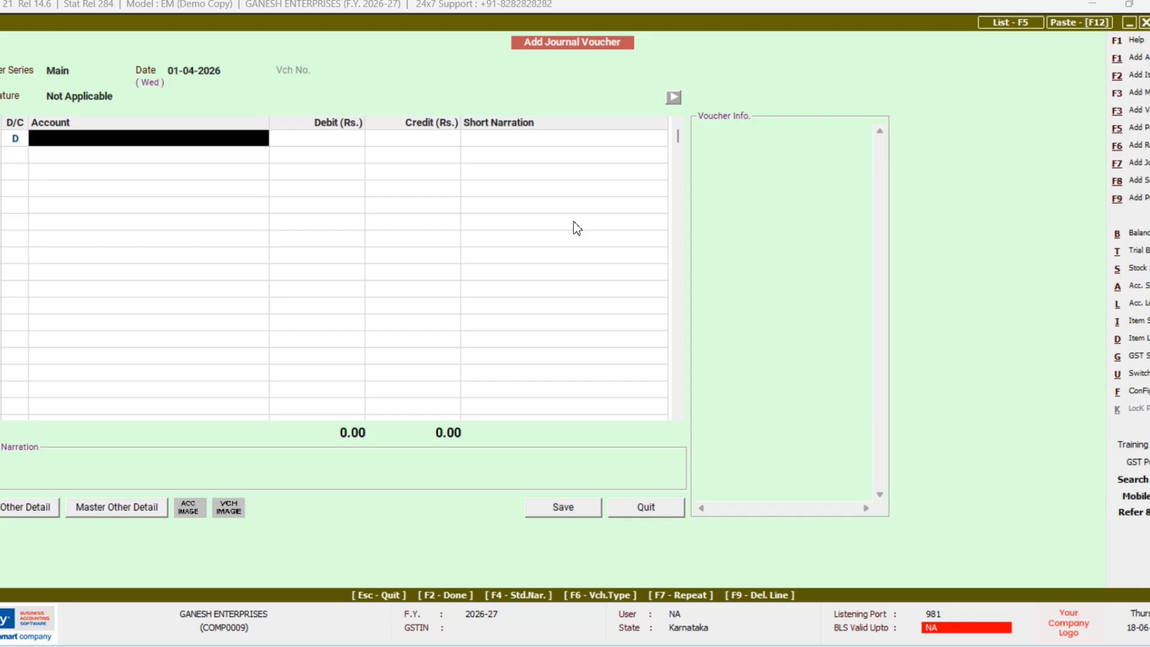
# Step: Set up a new O/S OFFICE RENT account under Current Liabilities for the debit line
pyautogui.hotkey('alt', 'F1')
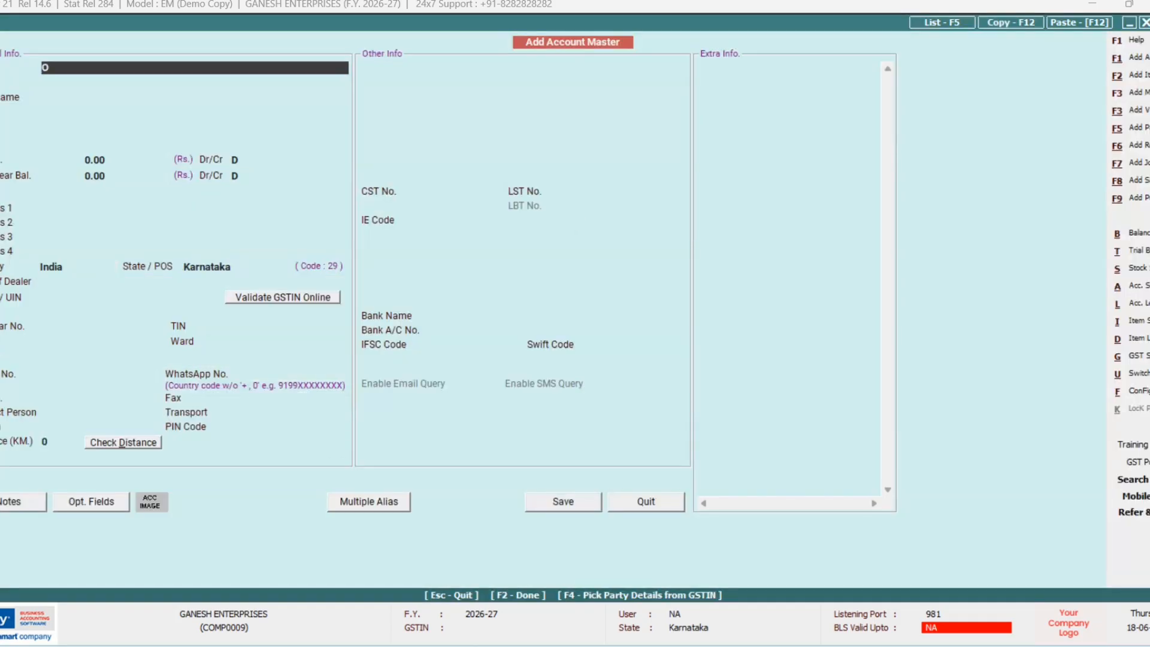
pyautogui.write('O/S OFFICE RENT')
pyautogui.press('Return')
pyautogui.press('Return')
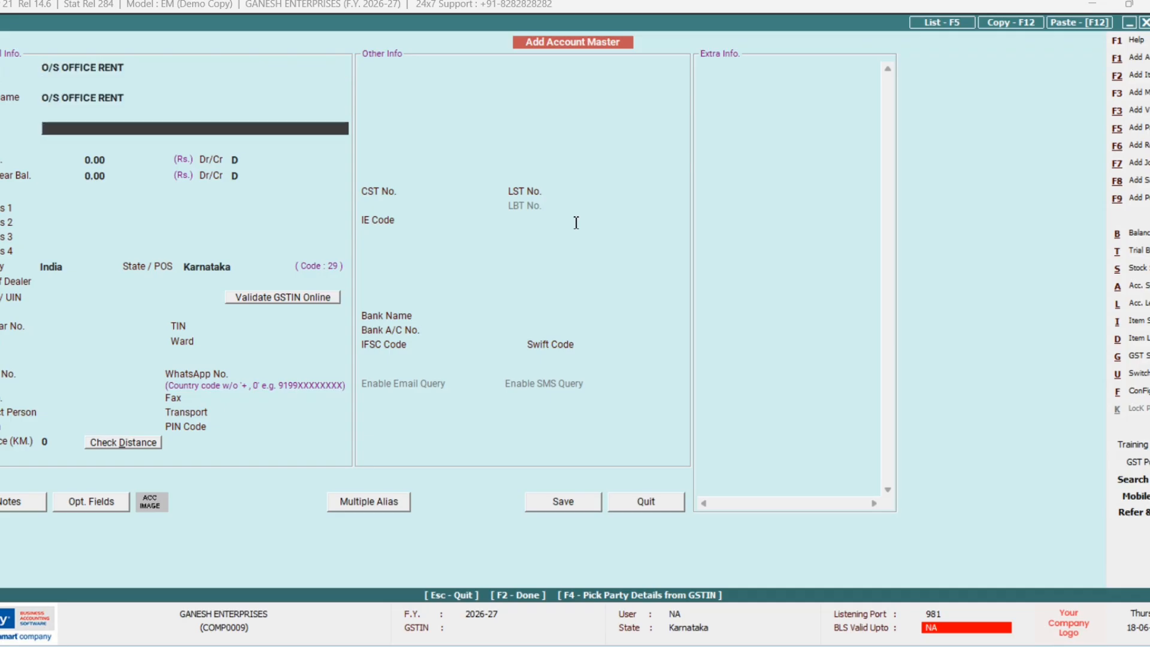
pyautogui.write('C')
pyautogui.press('Down')
pyautogui.press('Down')
pyautogui.press('Down')
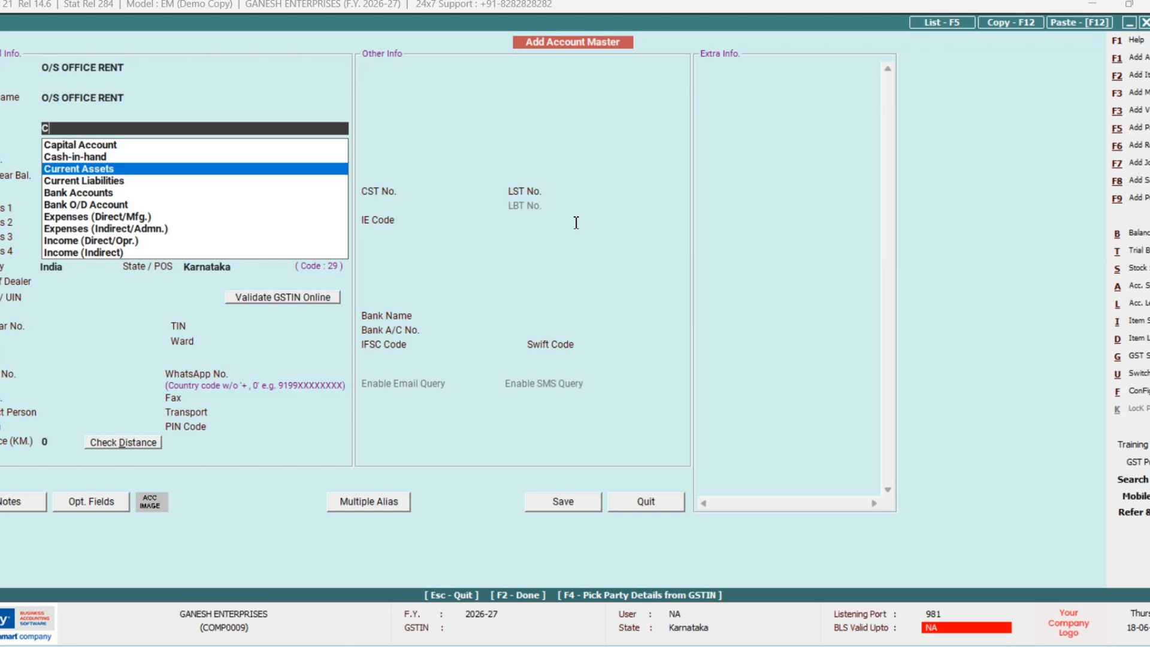
pyautogui.press('Return')
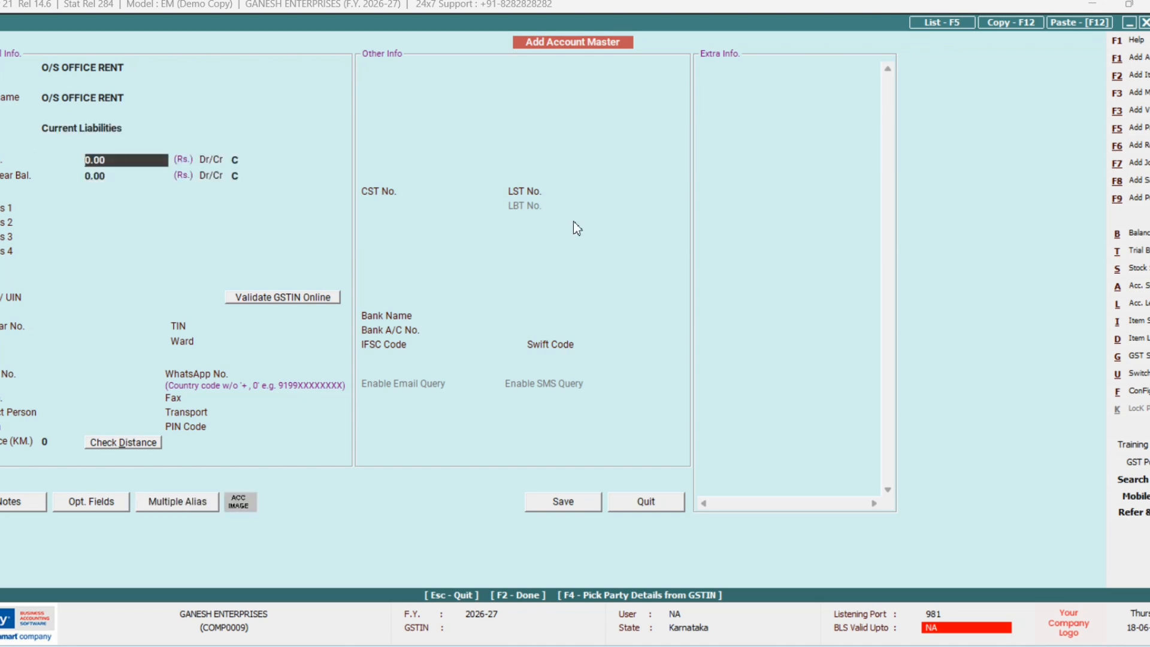
pyautogui.press('F2')
pyautogui.press('Return')
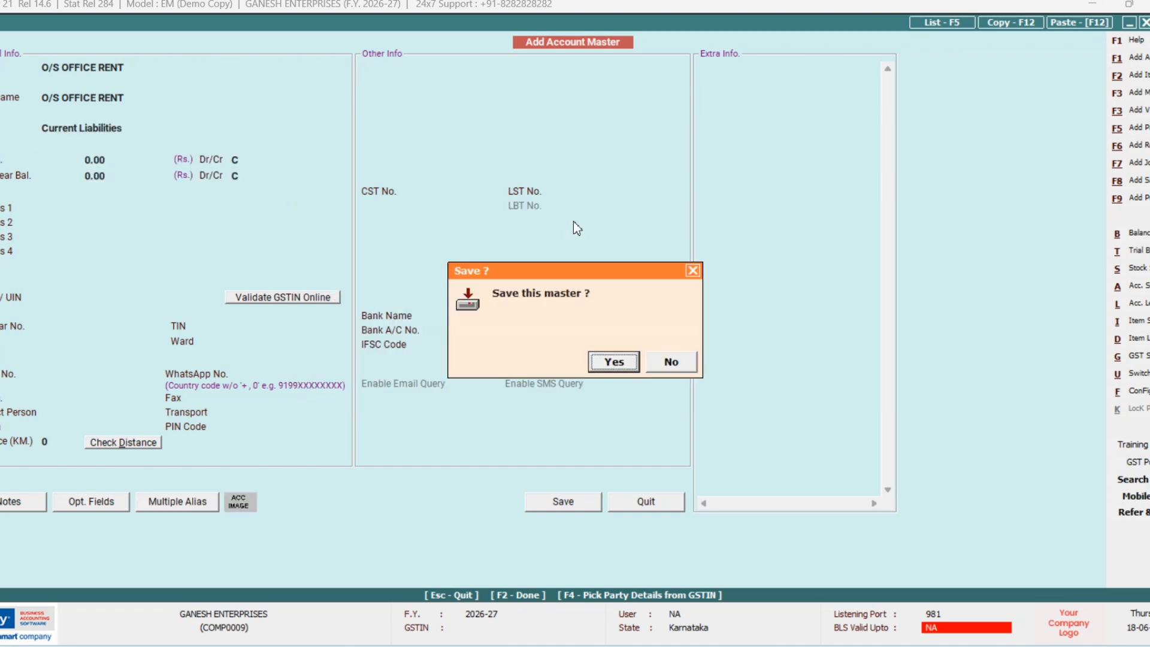
# Step: Save the O/S OFFICE RENT account and debit it 8,000
pyautogui.press('Return')
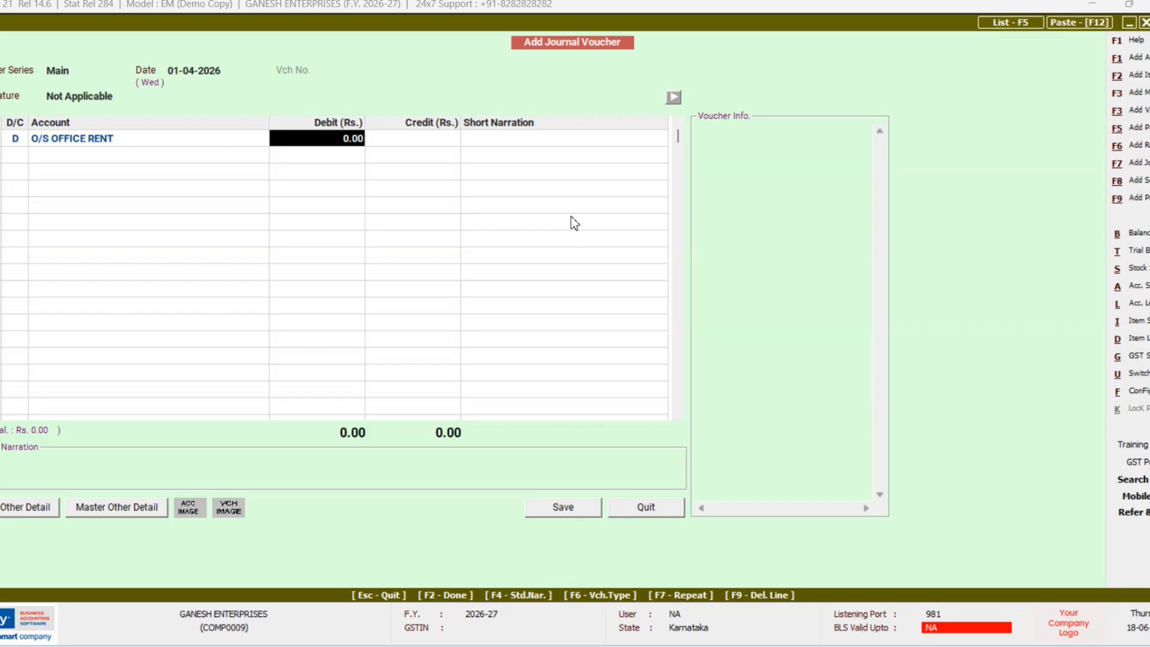
pyautogui.write('8000')
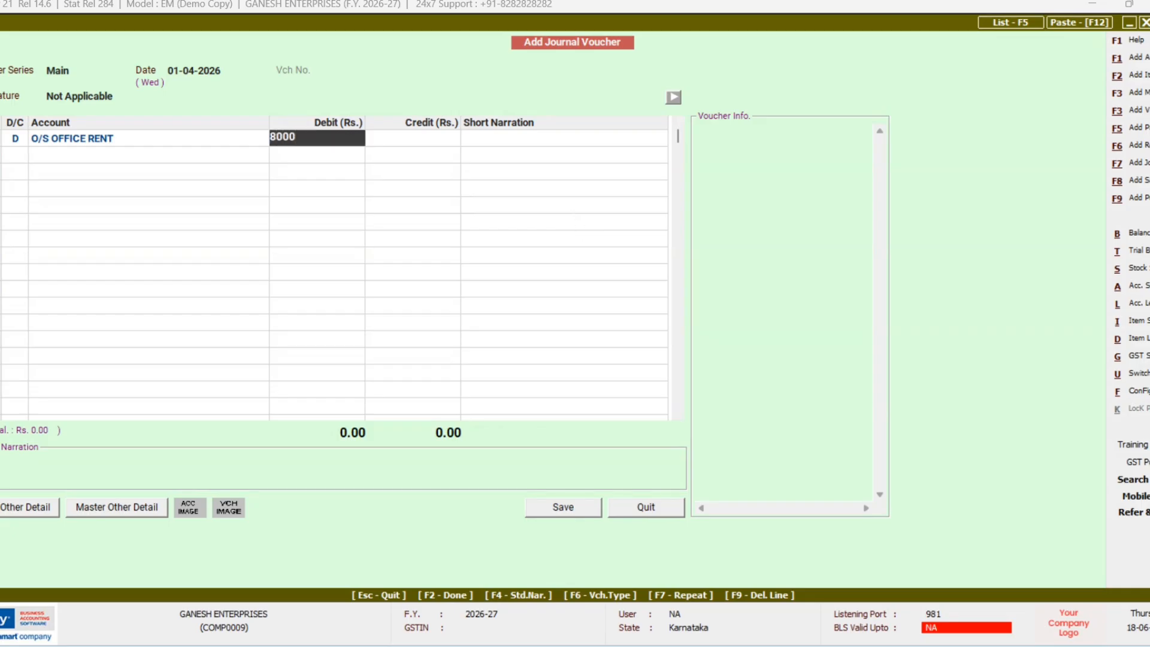
pyautogui.press('Return')
pyautogui.press('Return')
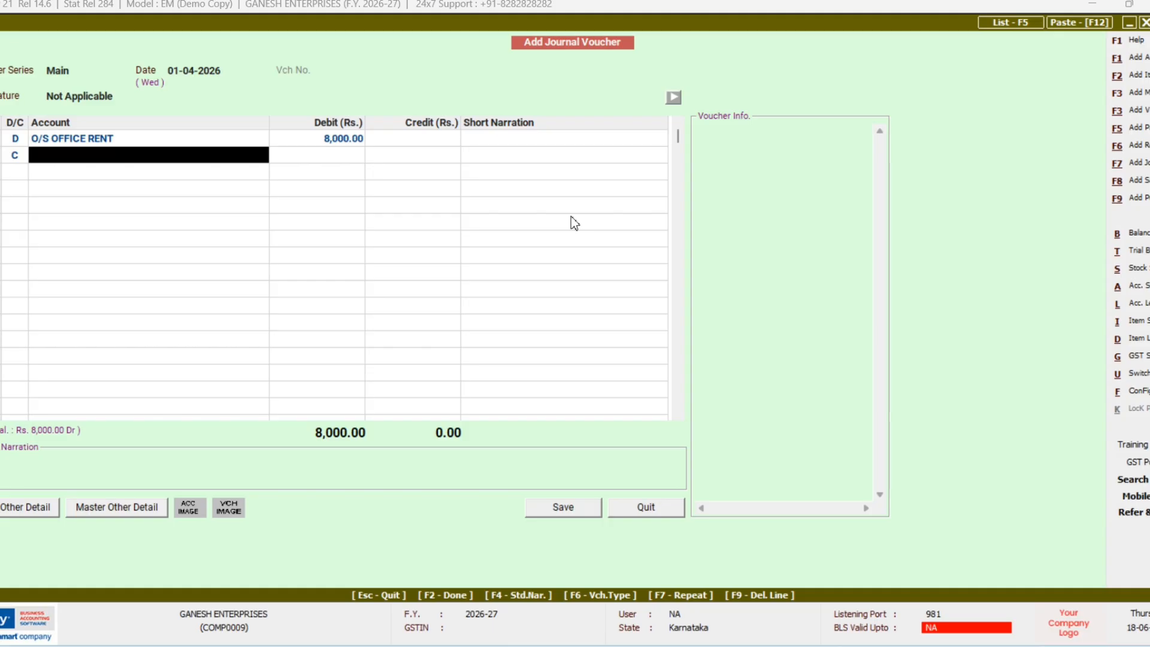
# Step: Credit Office Rent with 8,000.00 and save the journal voucher
pyautogui.write('O')
pyautogui.press('Return')
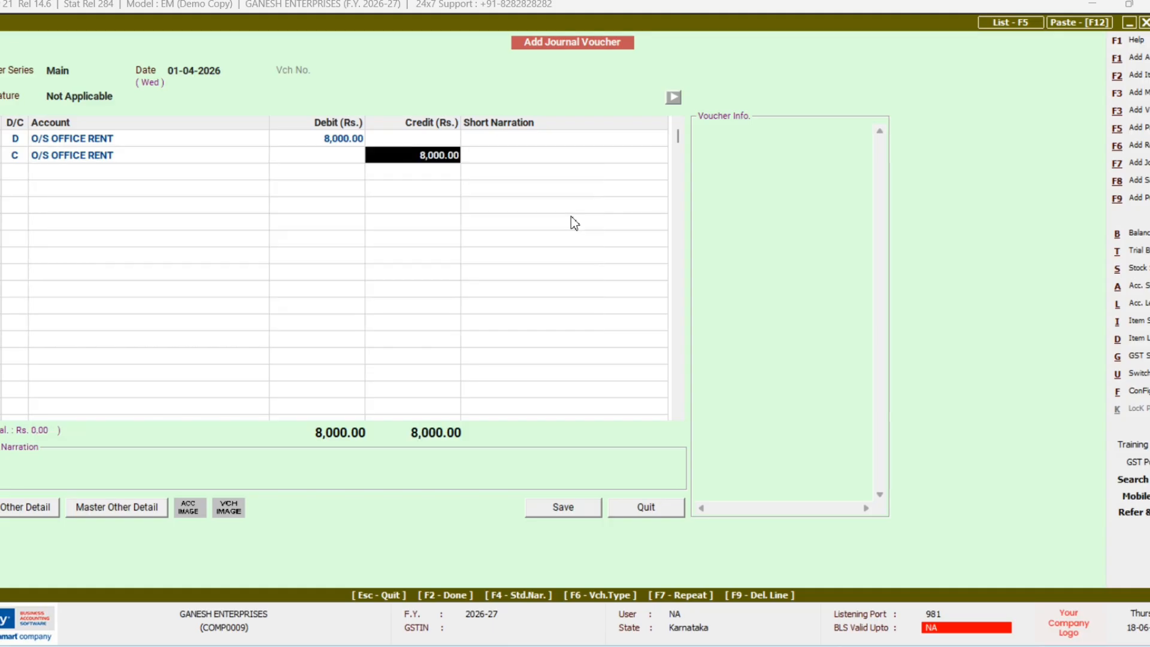
pyautogui.press('Return')
pyautogui.press('Return')
pyautogui.press('Left')
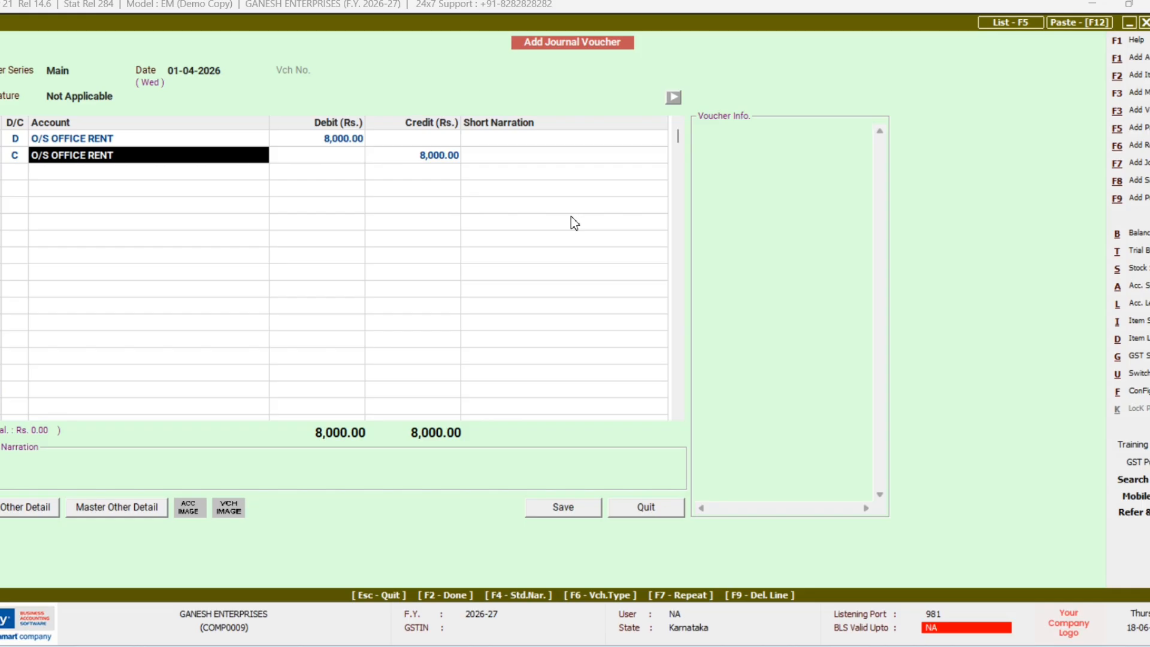
pyautogui.write('o')
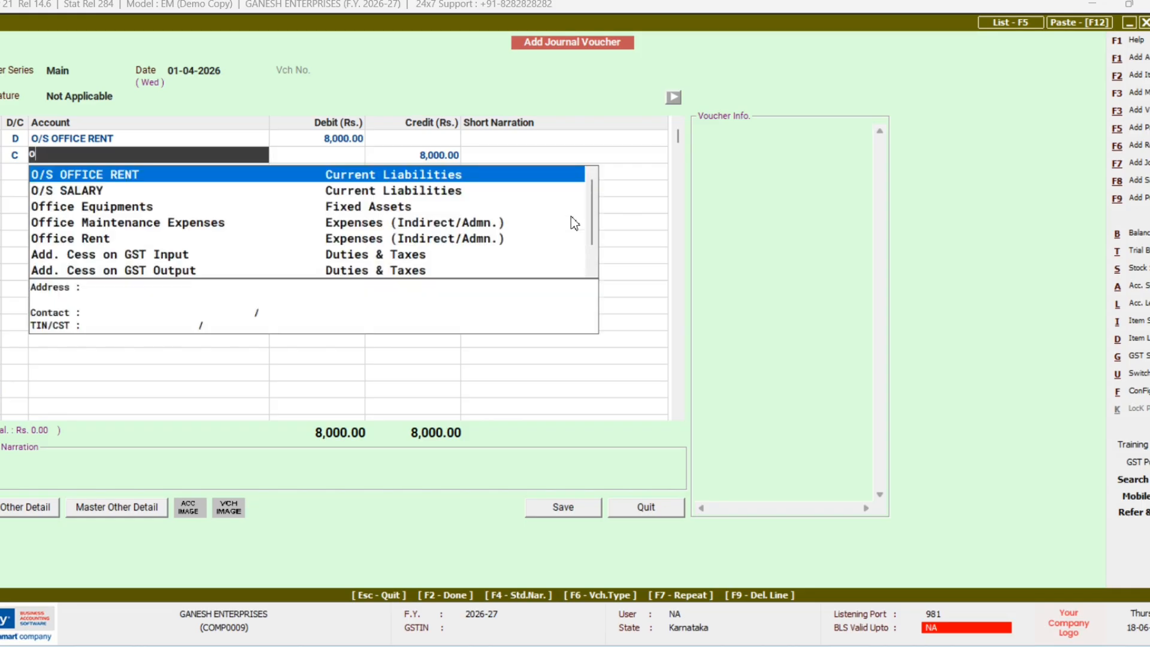
pyautogui.press('Down')
pyautogui.press('Down')
pyautogui.press('Down')
pyautogui.press('Down')
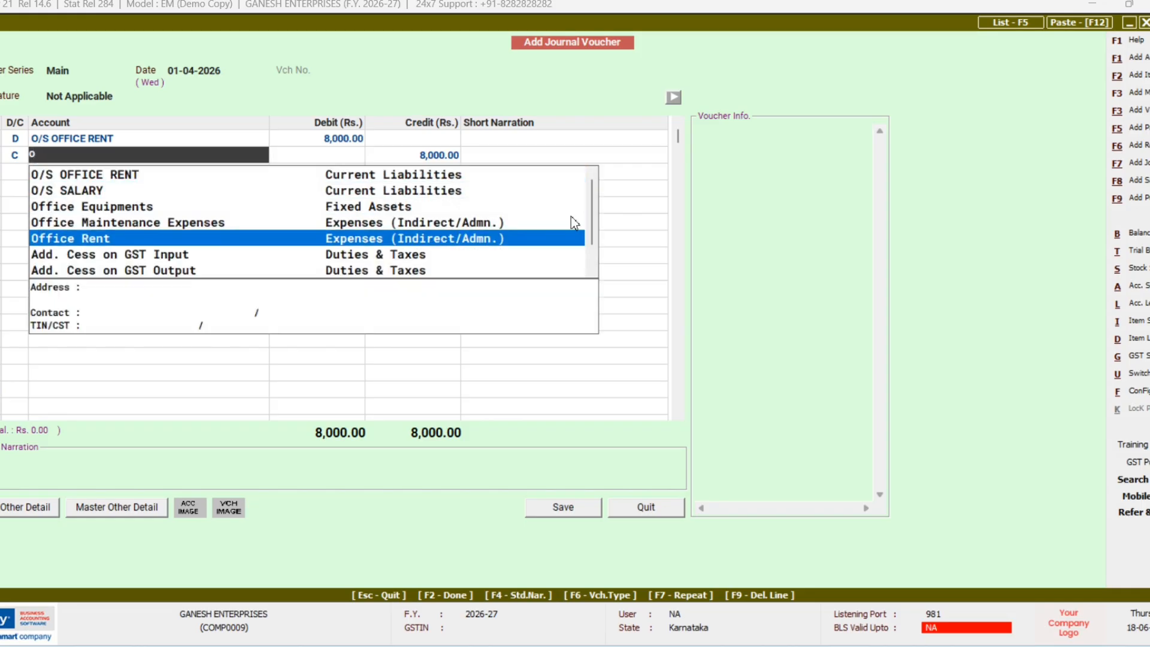
pyautogui.press('Return')
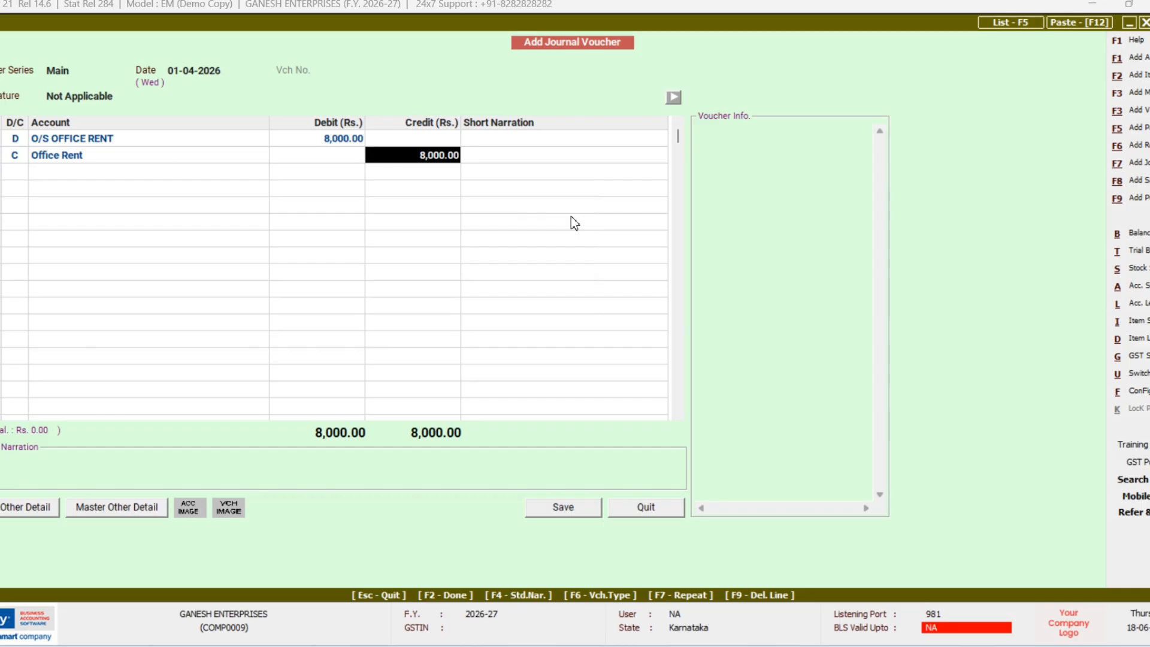
pyautogui.press('F2')
pyautogui.press('F2')
pyautogui.press('Return')
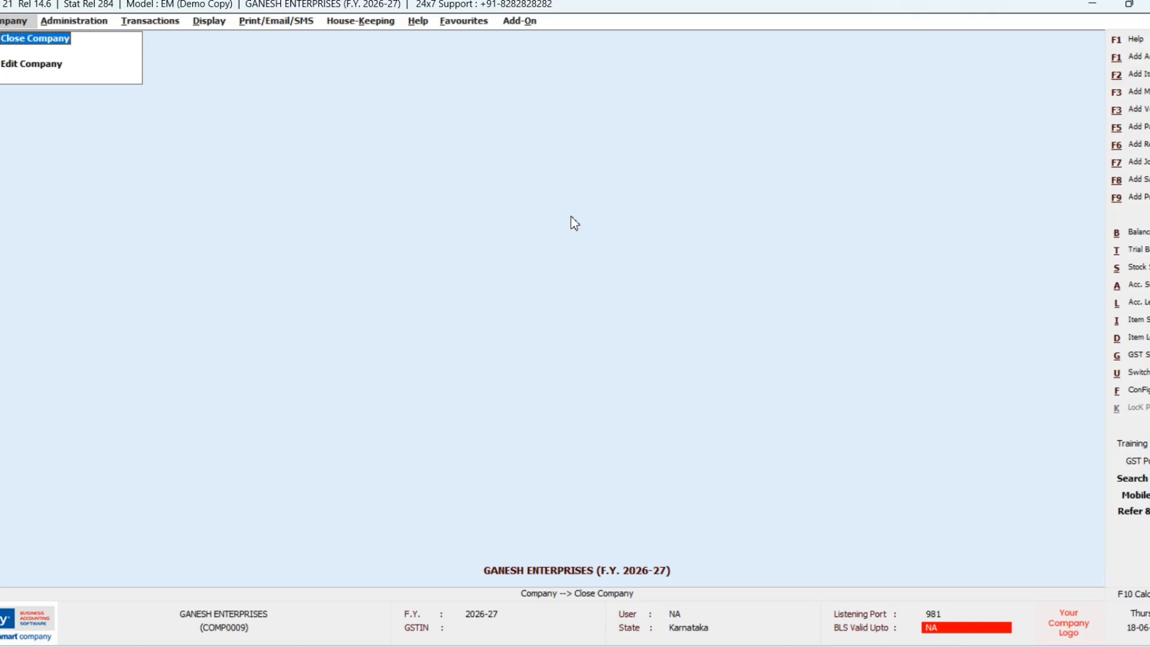
# Step: Start a new journal voucher, keeping the nature as Not Applicable
pyautogui.press('F7')
pyautogui.press('Return')
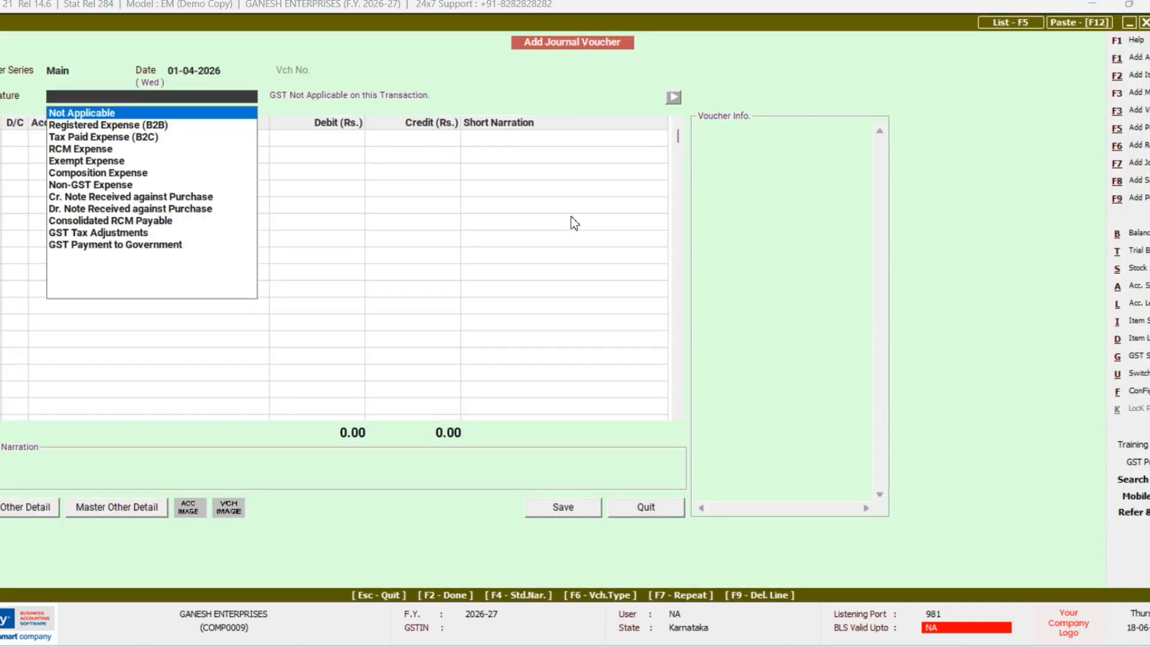
pyautogui.press('Return')
pyautogui.press('Return')
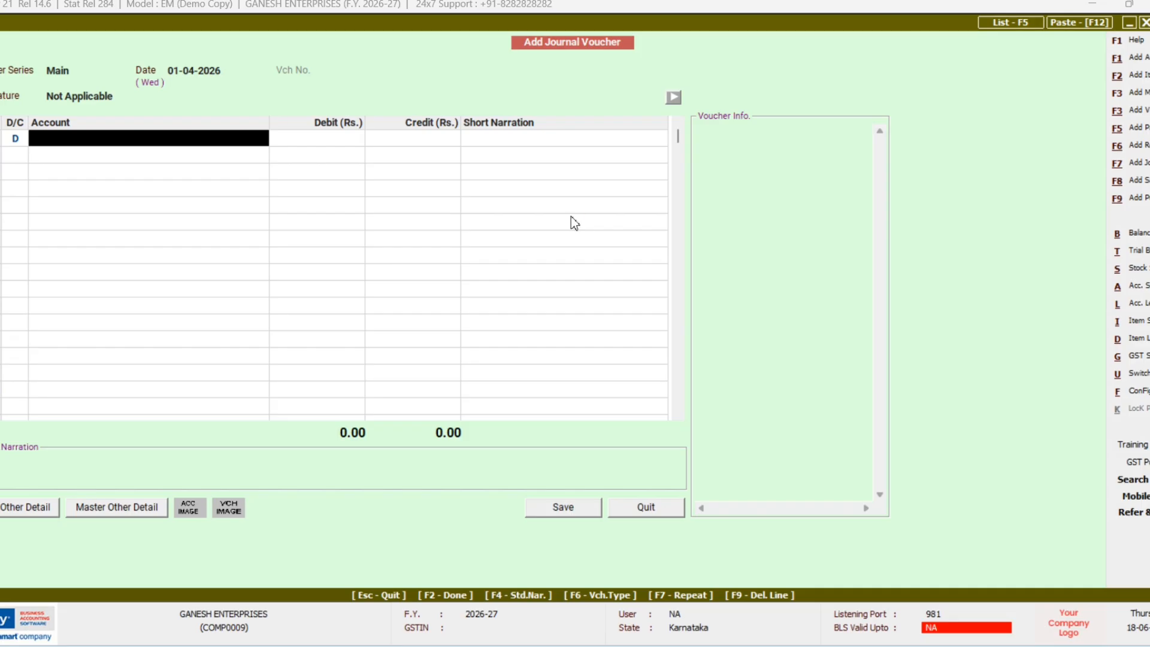
# Step: Create a DEPRECIATION ON BUILDING account under Expenses (Indirect/Admn.) with zero balances
pyautogui.press('F3')
pyautogui.write('DEPR')
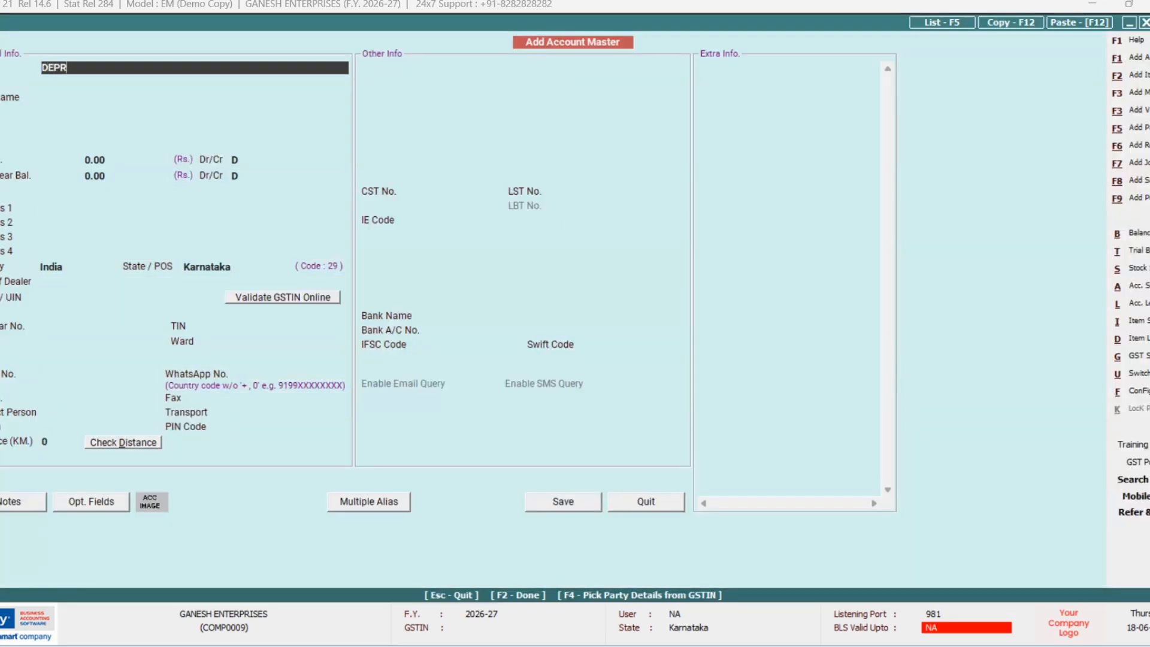
pyautogui.write('ECIATION ON BUIL')
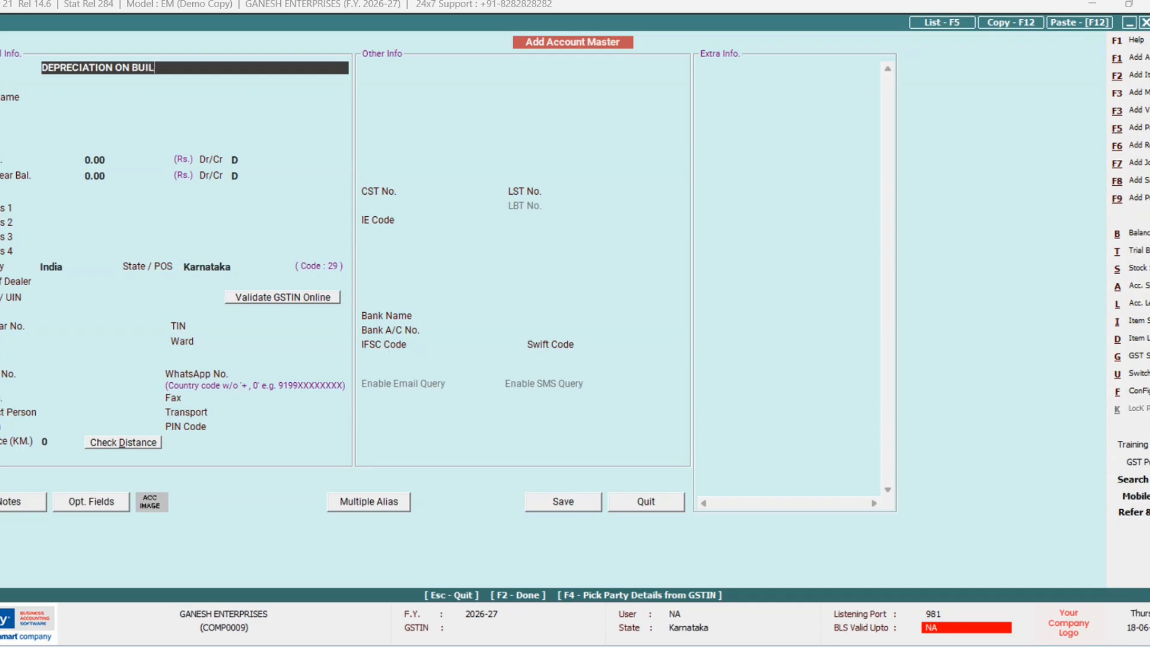
pyautogui.write('DING')
pyautogui.press('Return')
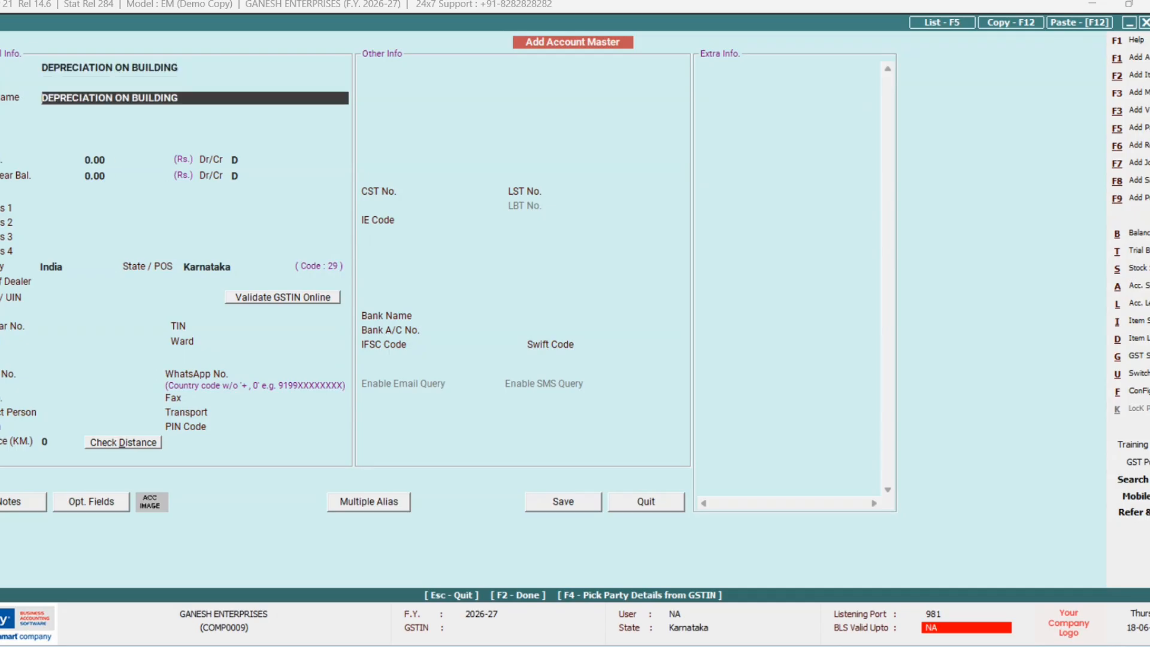
pyautogui.press('Return')
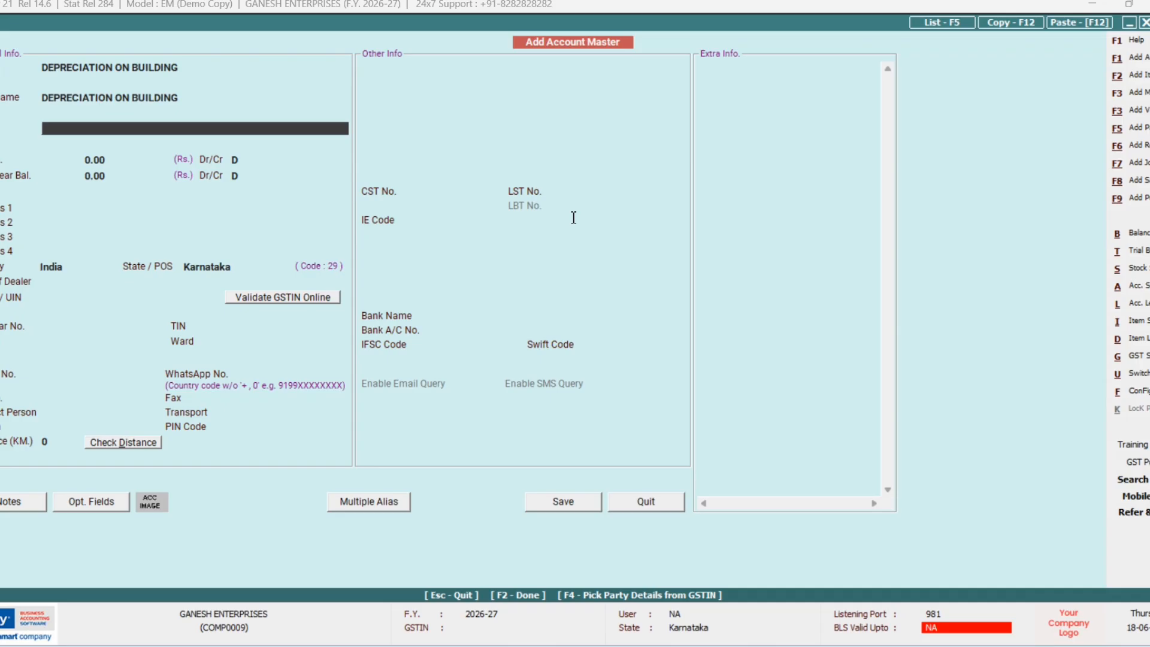
pyautogui.press('Down')
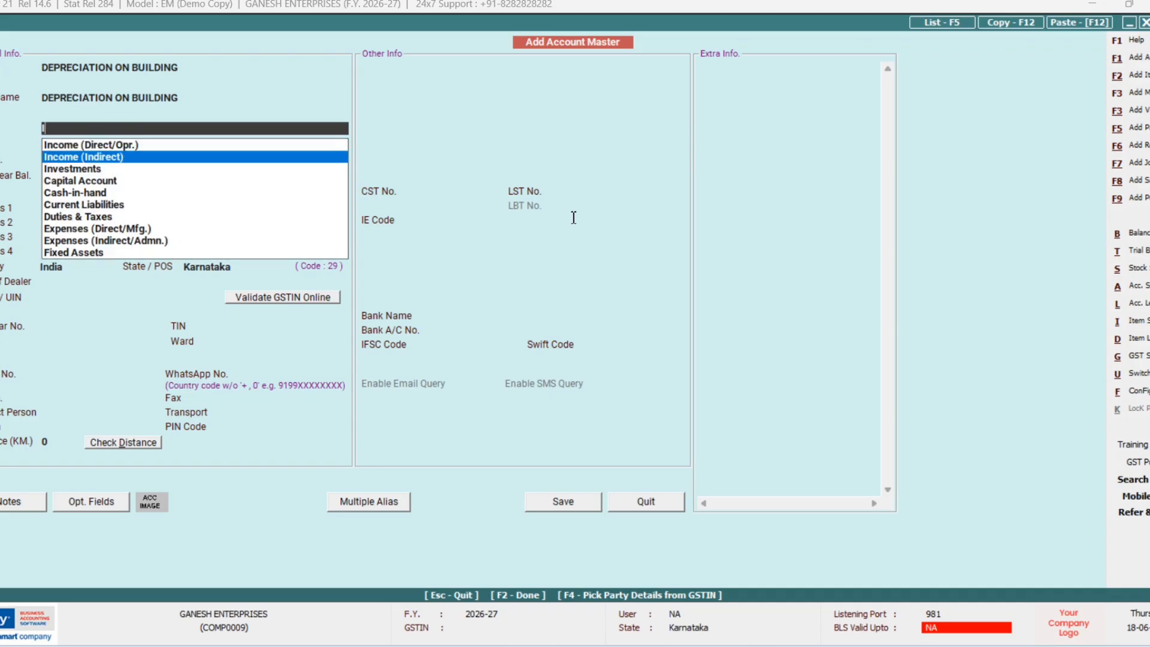
pyautogui.press('Down')
pyautogui.press('Down')
pyautogui.press('Down')
pyautogui.press('Down')
pyautogui.press('Down')
pyautogui.press('Down')
pyautogui.press('Down')
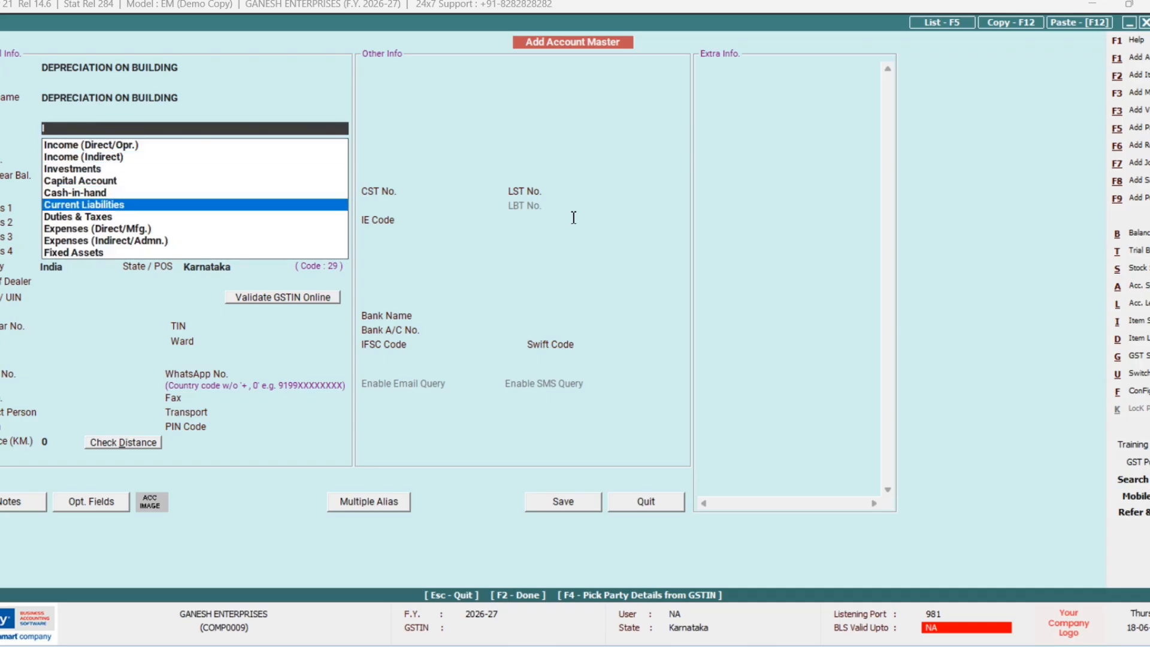
pyautogui.press('Return')
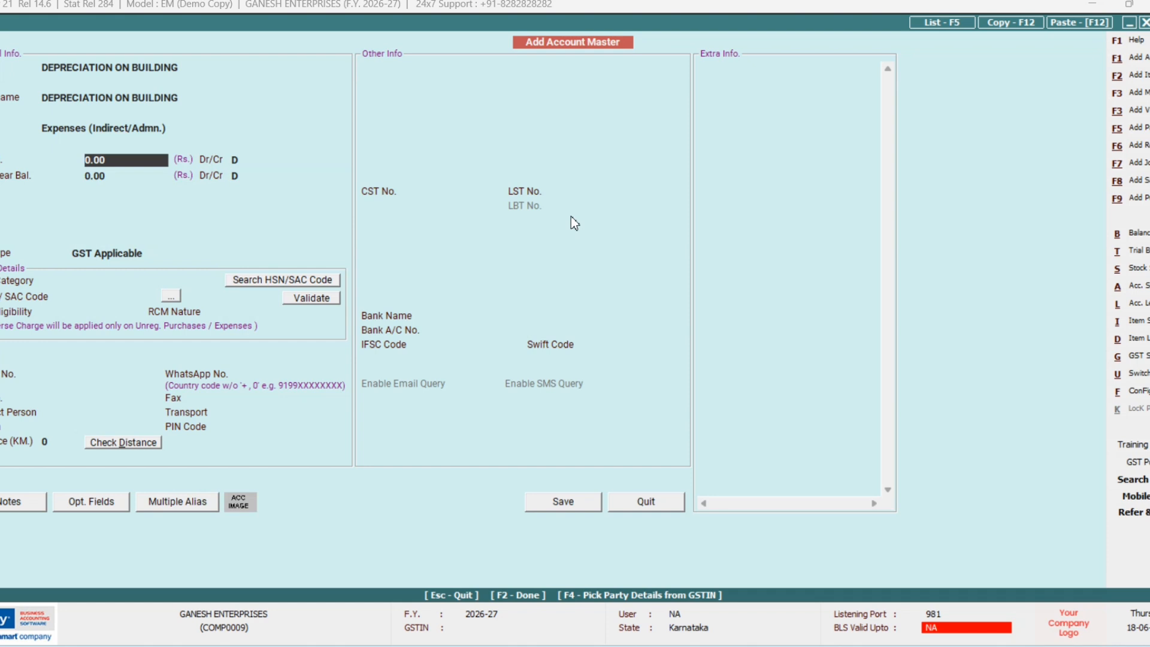
pyautogui.press('Return')
pyautogui.press('Return')
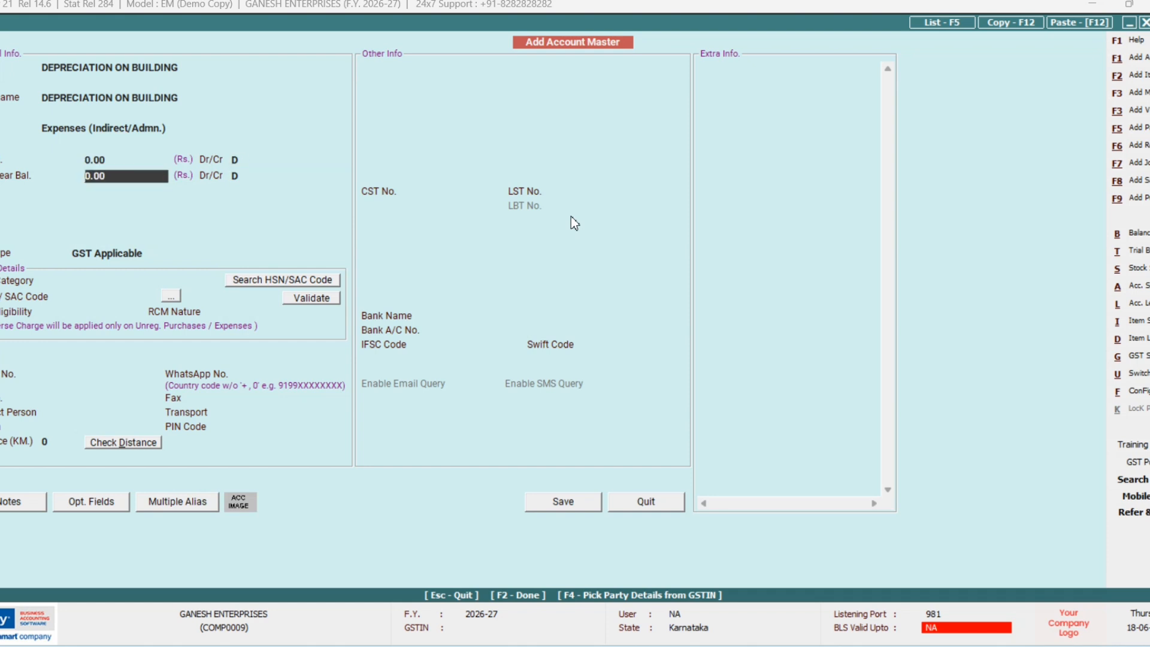
pyautogui.press('Return')
pyautogui.press('Return')
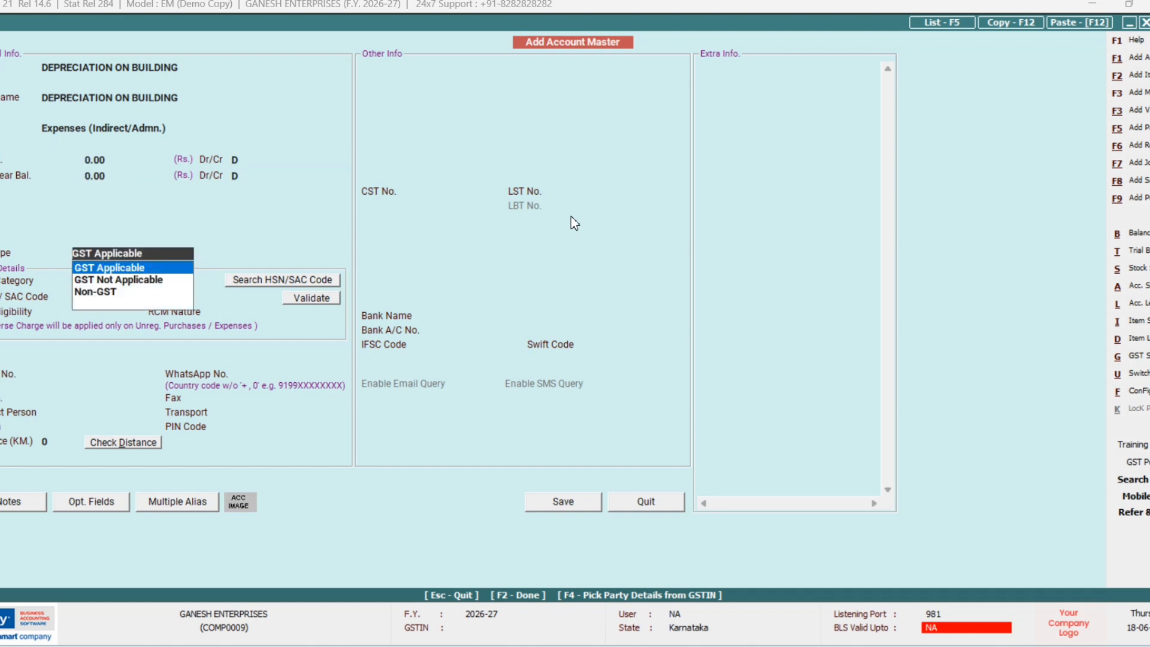
pyautogui.press('Escape')
pyautogui.press('Escape')
pyautogui.press('Escape')
pyautogui.press('Escape')
pyautogui.press('Escape')
pyautogui.press('Escape')
pyautogui.press('Return')
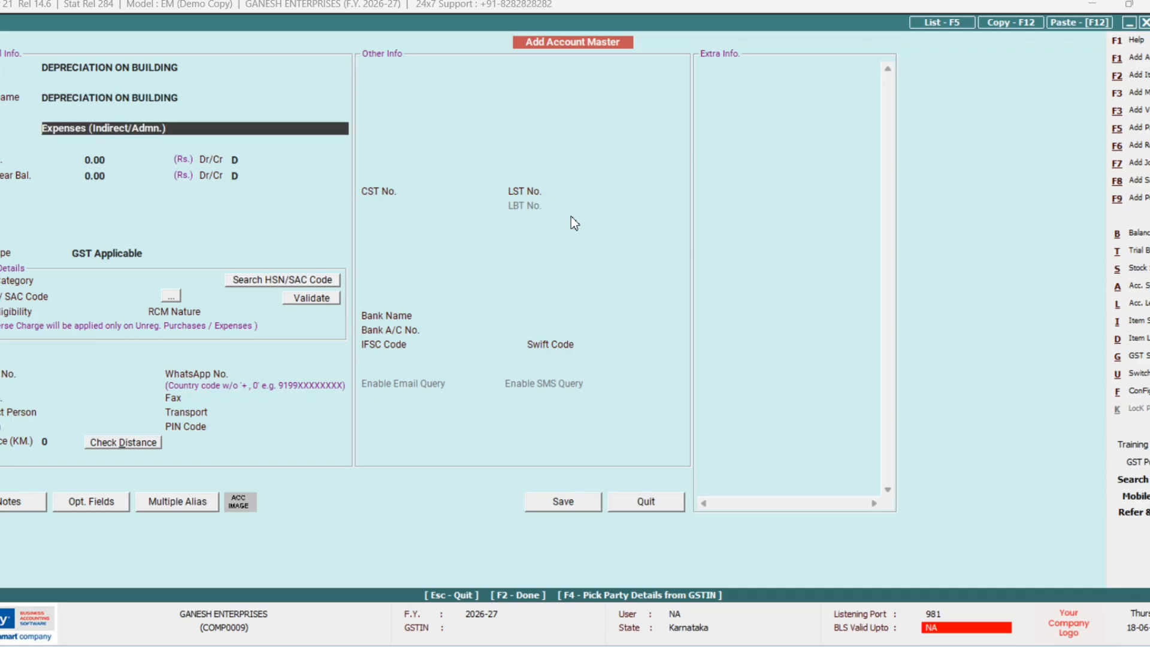
pyautogui.press('F2')
pyautogui.press('Return')
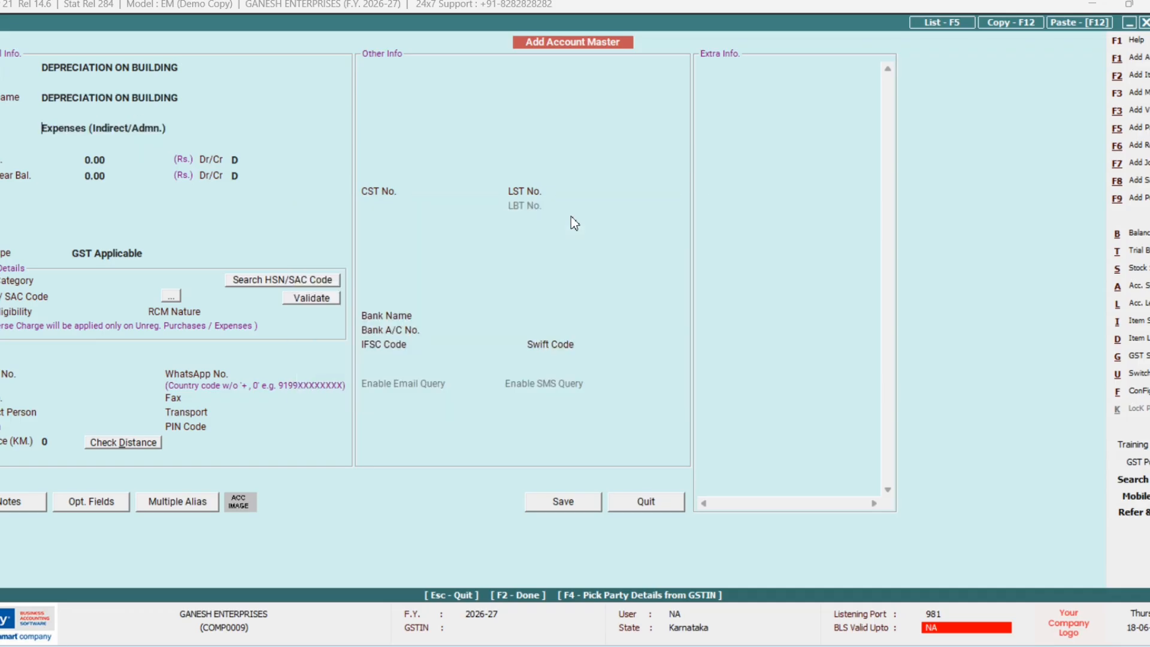
pyautogui.press('Return')
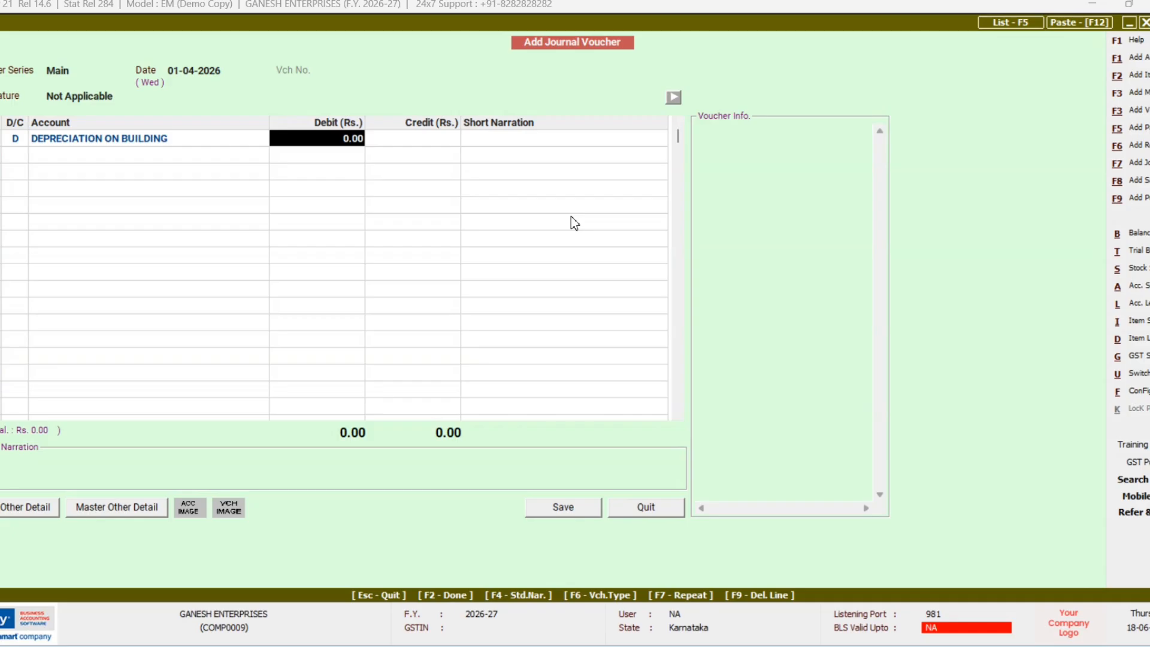
# Step: Debit DEPRECIATION ON BUILDING with 10,000.00
pyautogui.write('10000')
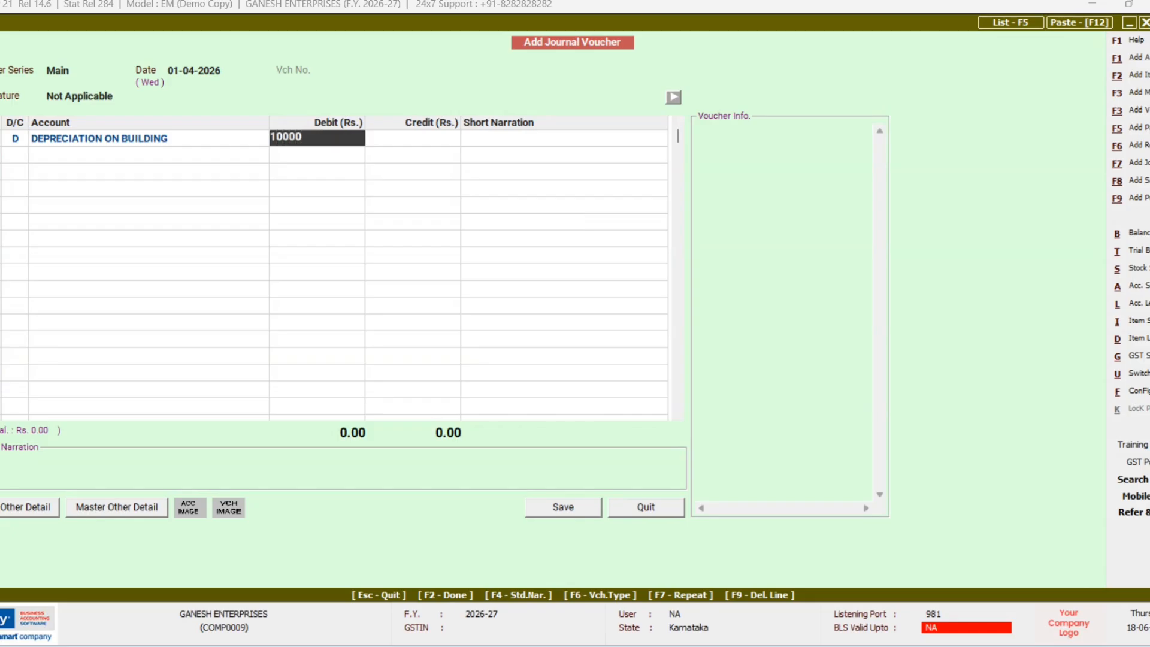
pyautogui.press('Return')
pyautogui.press('Return')
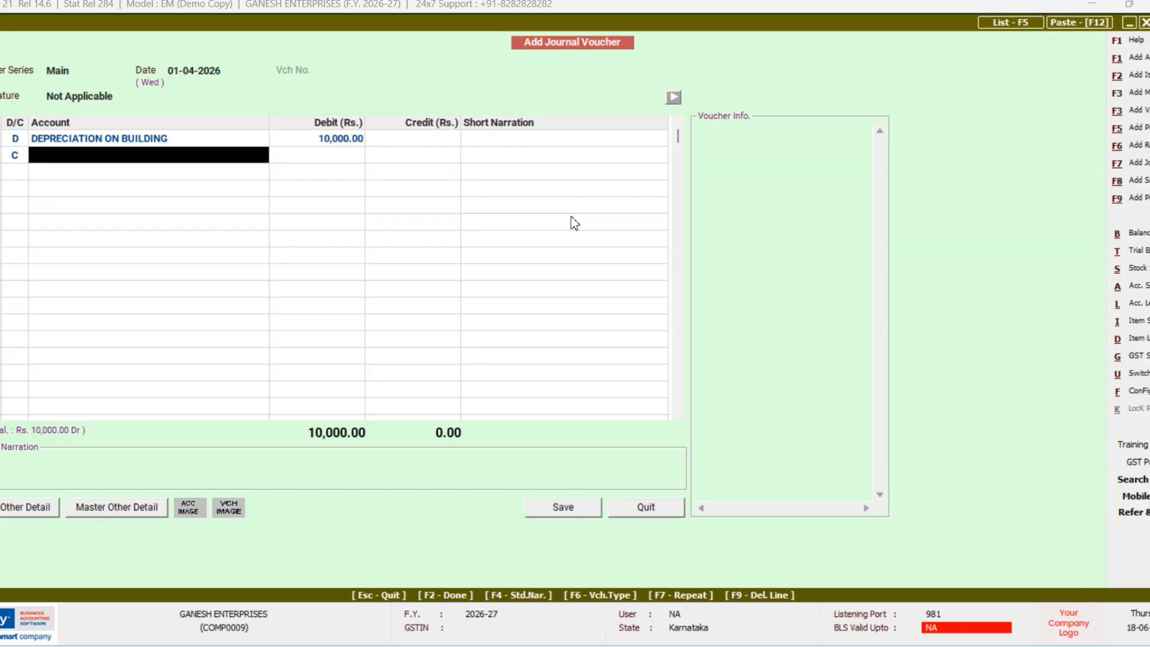
pyautogui.write('b')
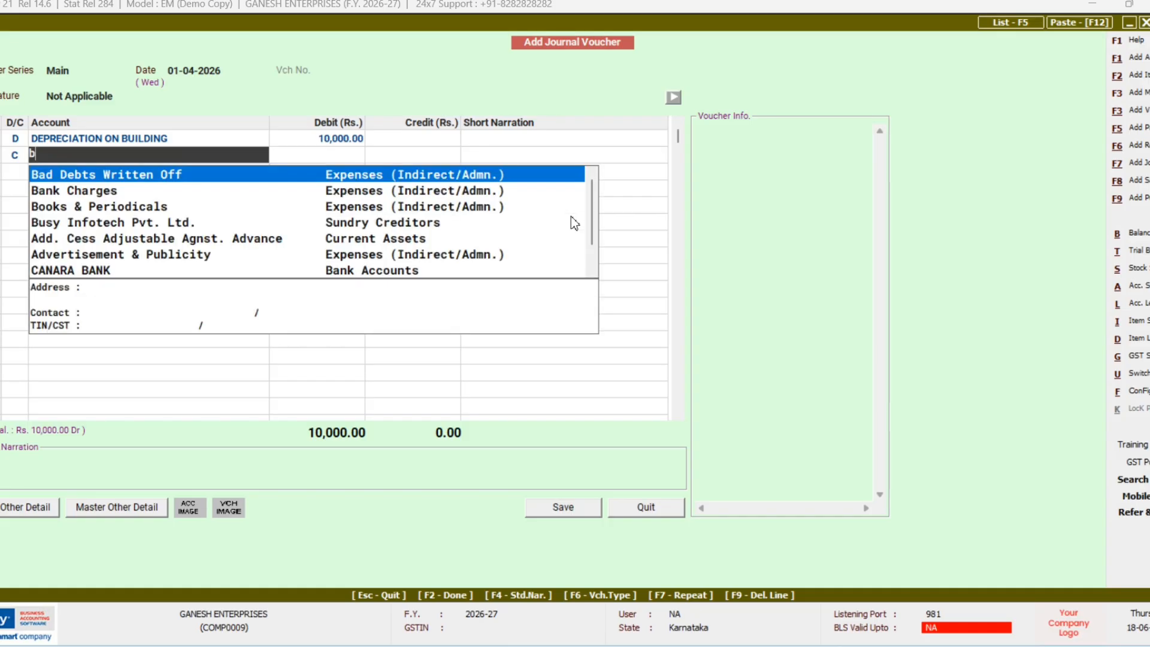
pyautogui.press('BackSpace')
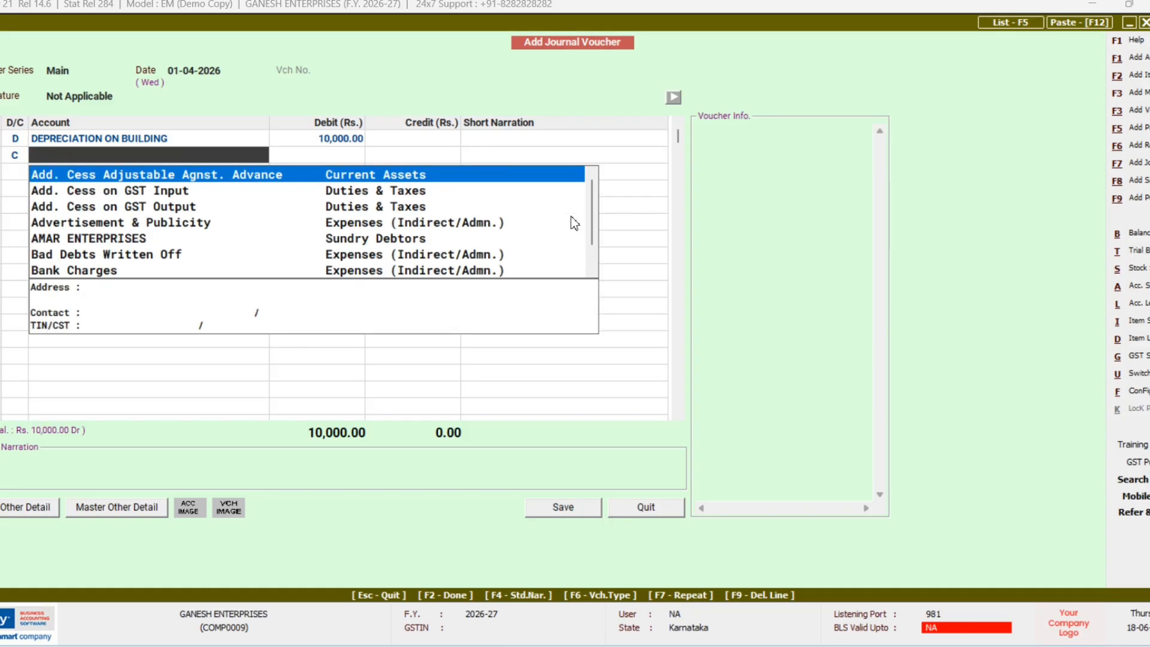
# Step: Name a new account BUILDING and place it in the Fixed Assets group
pyautogui.press('F3')
pyautogui.write('BUIL')
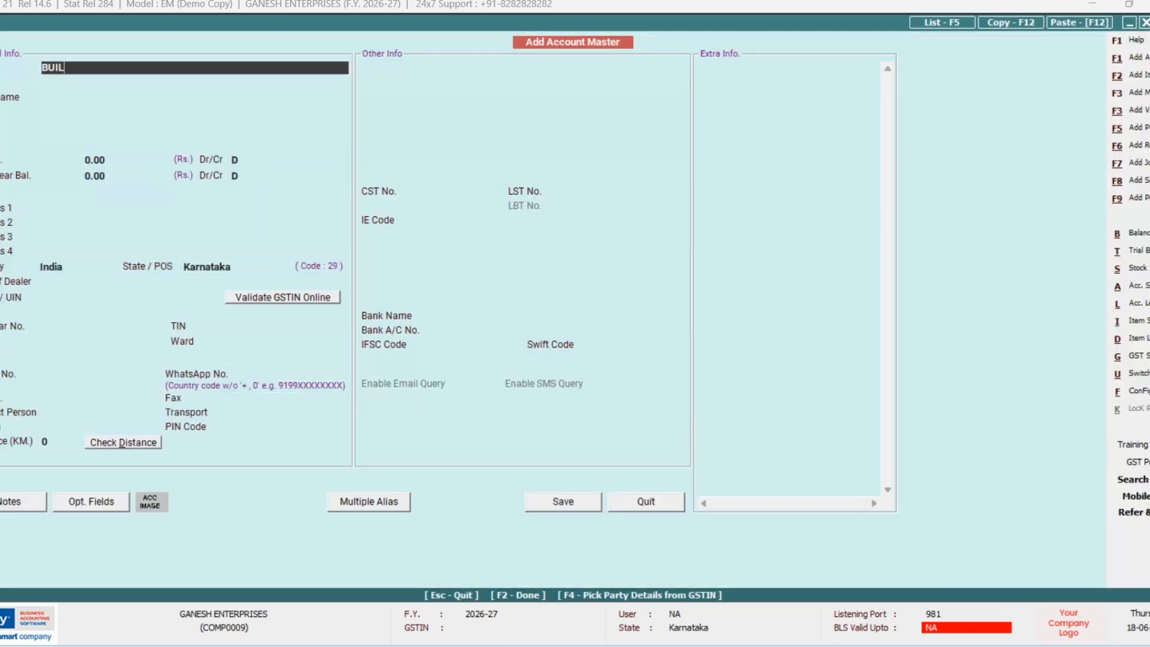
pyautogui.write('DING')
pyautogui.press('Return')
pyautogui.press('Return')
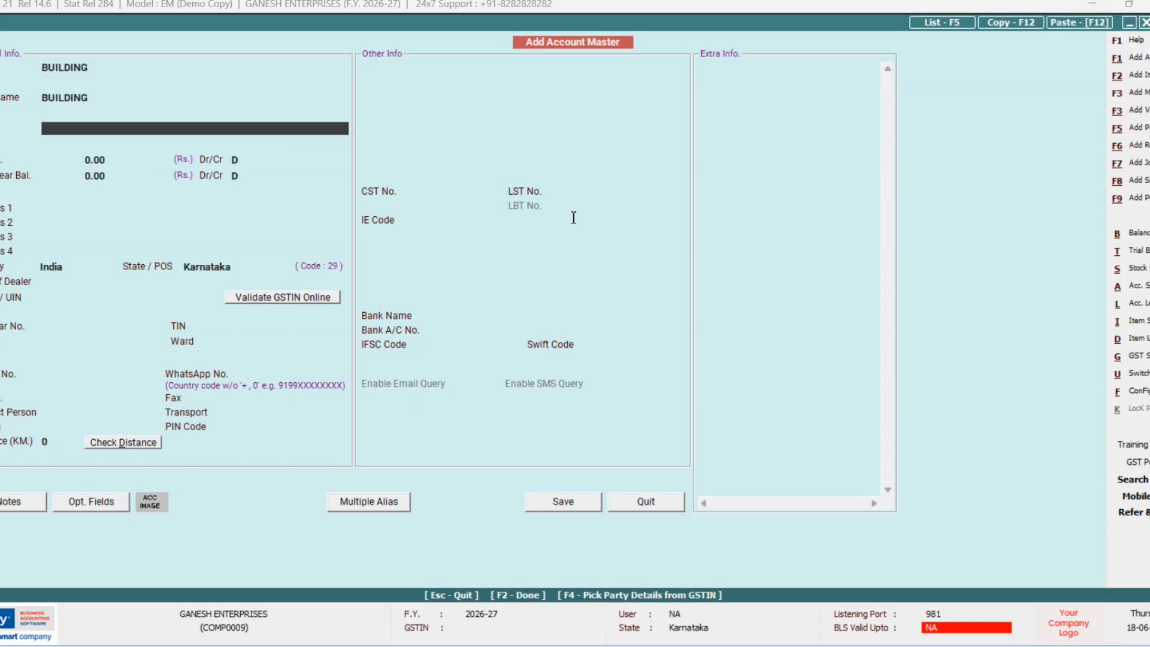
pyautogui.write('F')
pyautogui.press('Return')
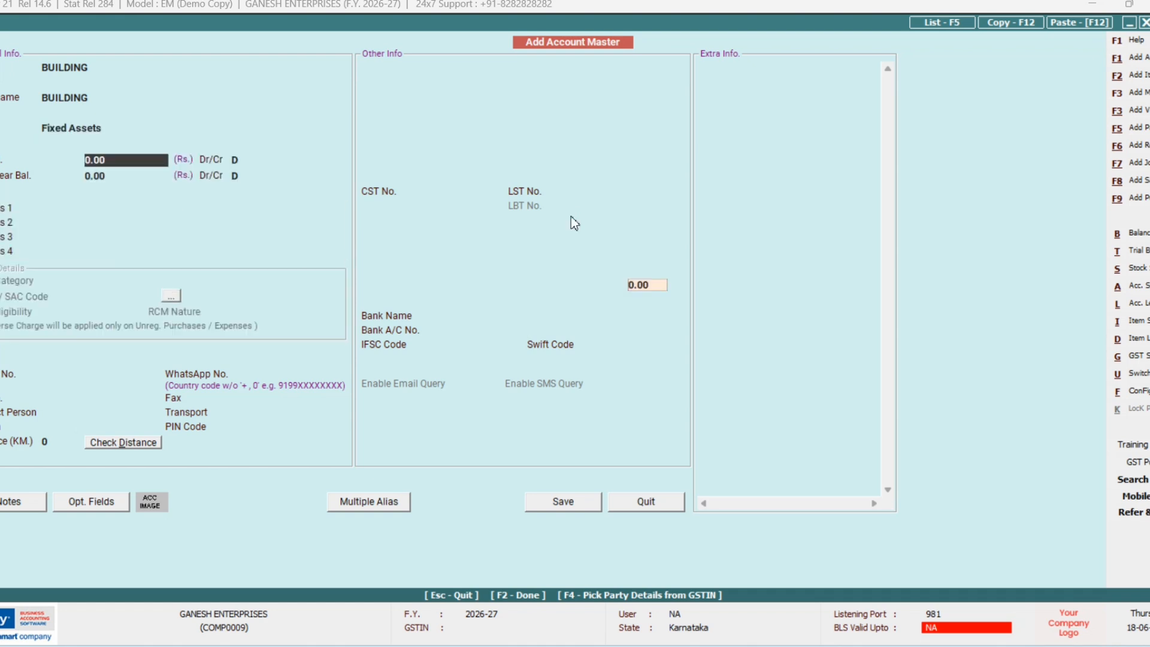
pyautogui.press('Return')
# Step: Go through the depreciation rate settings and save BUILDING as the credit account
pyautogui.press('Return')
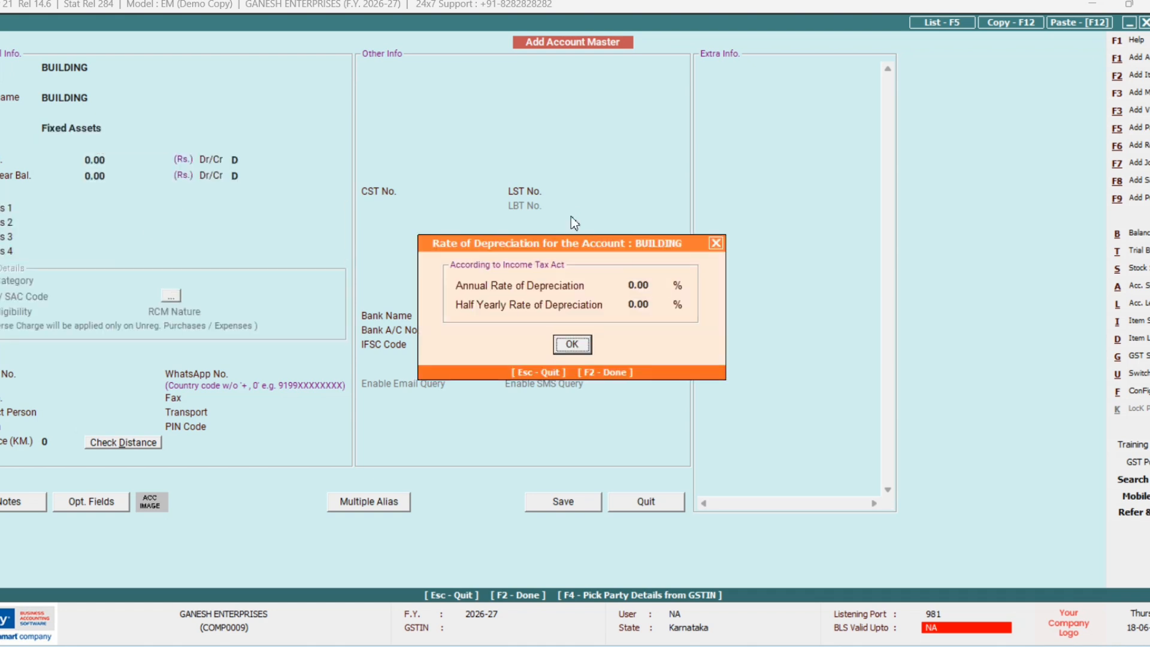
pyautogui.press('Return')
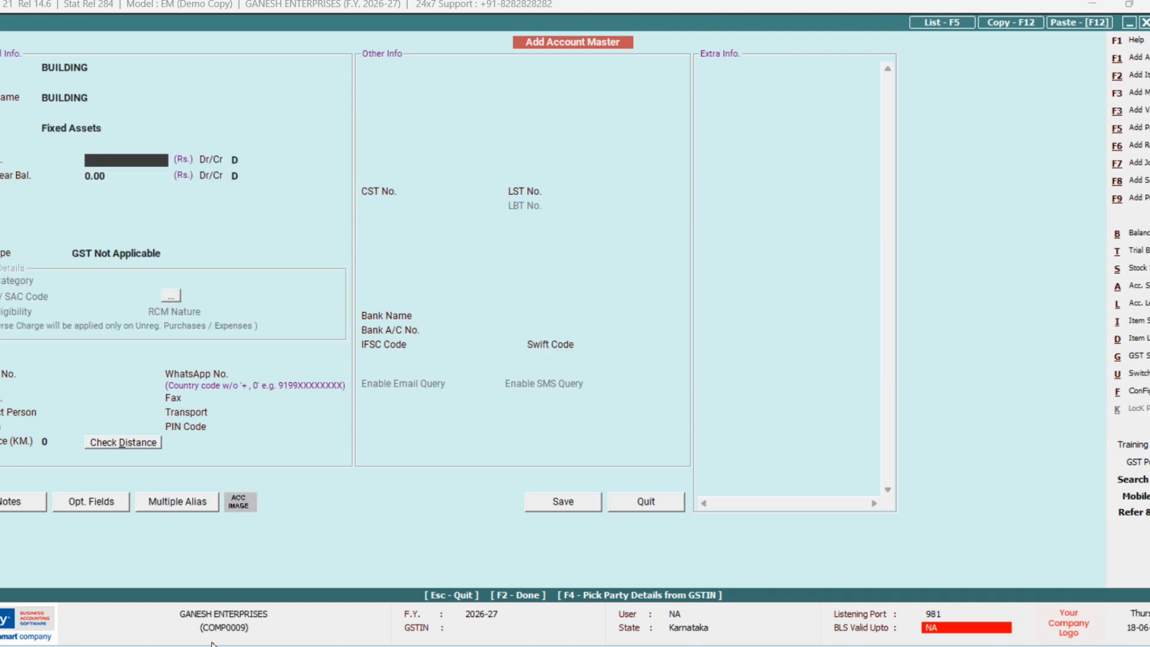
pyautogui.press('Up')
pyautogui.press('Return')
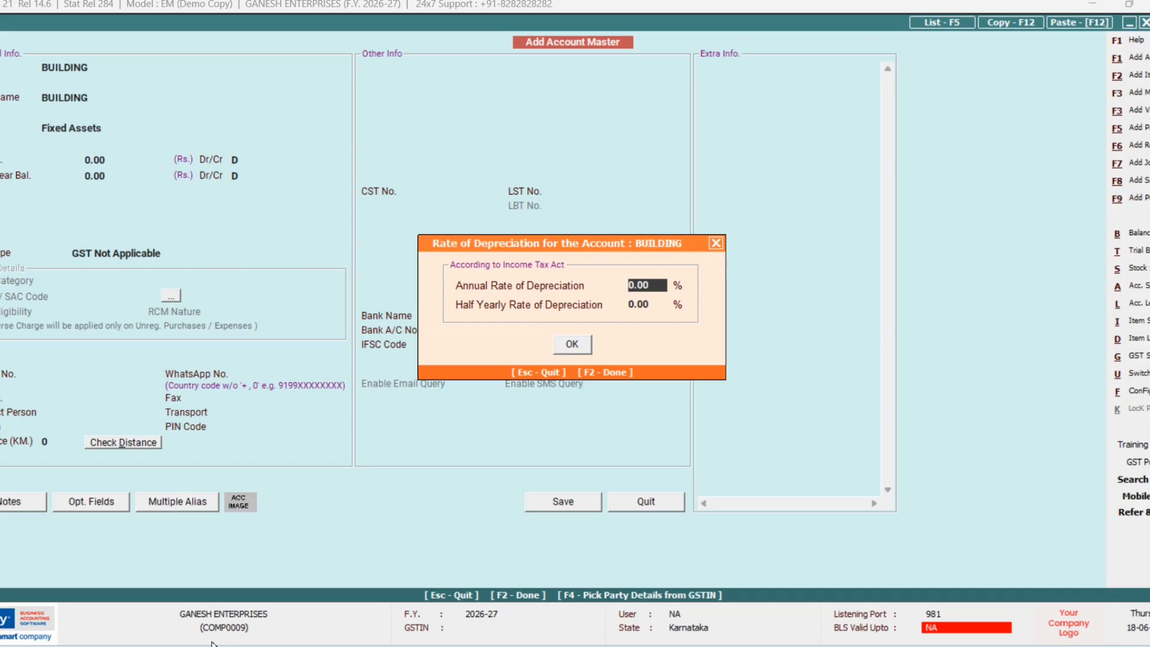
pyautogui.write('10')
pyautogui.press('Return')
pyautogui.press('Return')
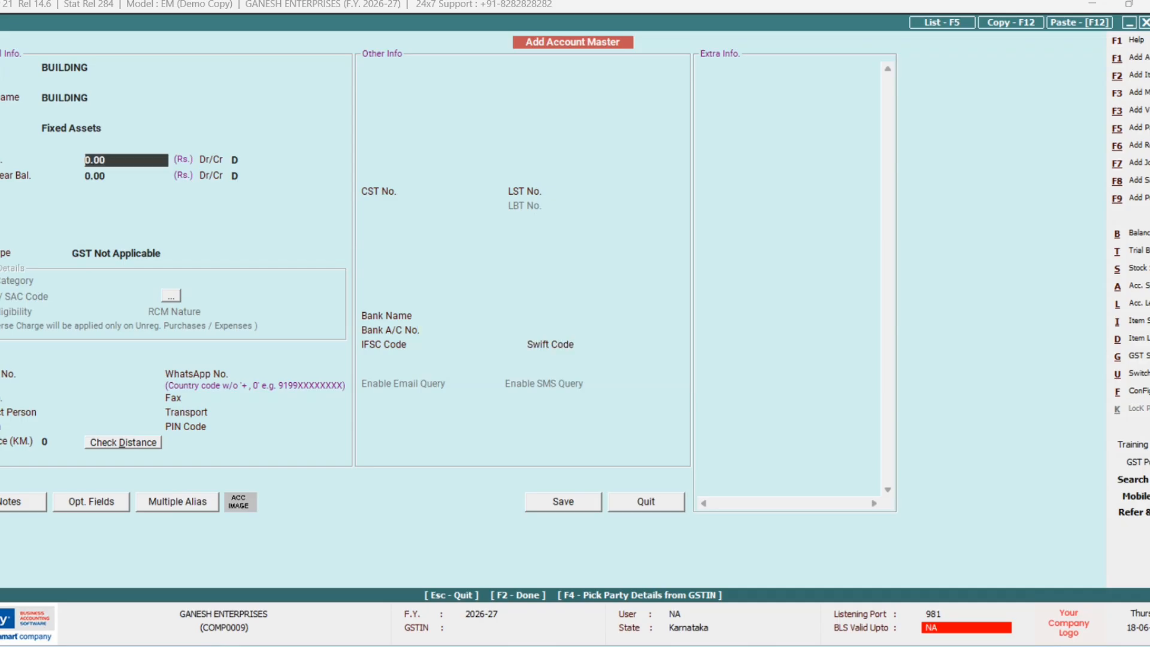
pyautogui.press('Return')
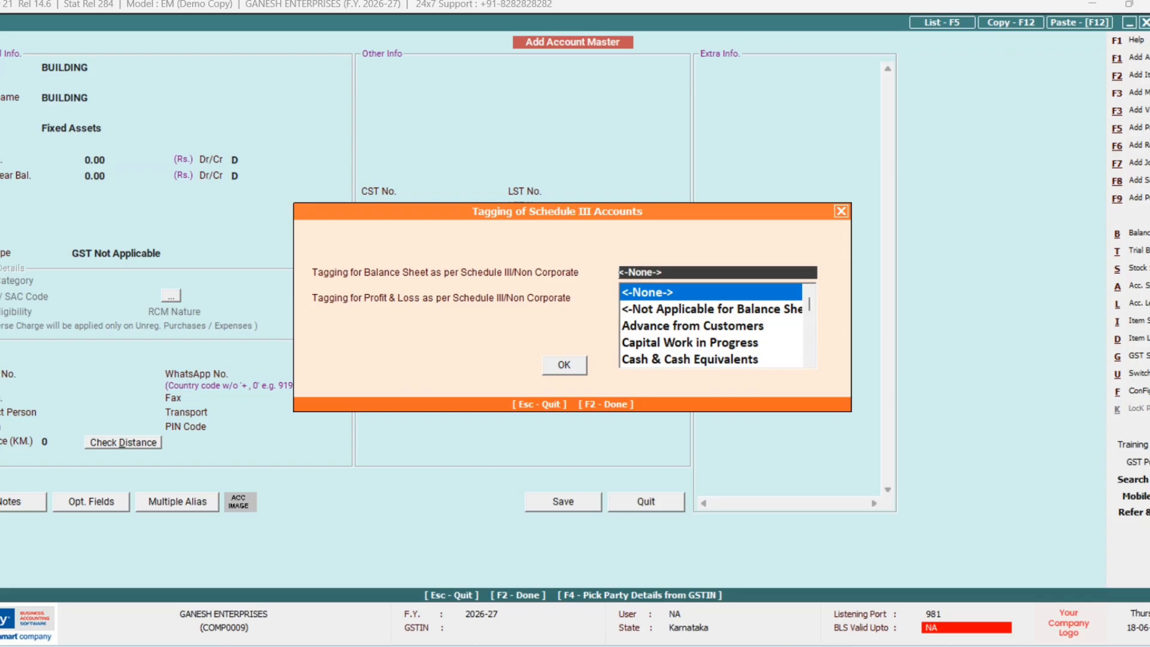
pyautogui.press('F2')
pyautogui.press('Return')
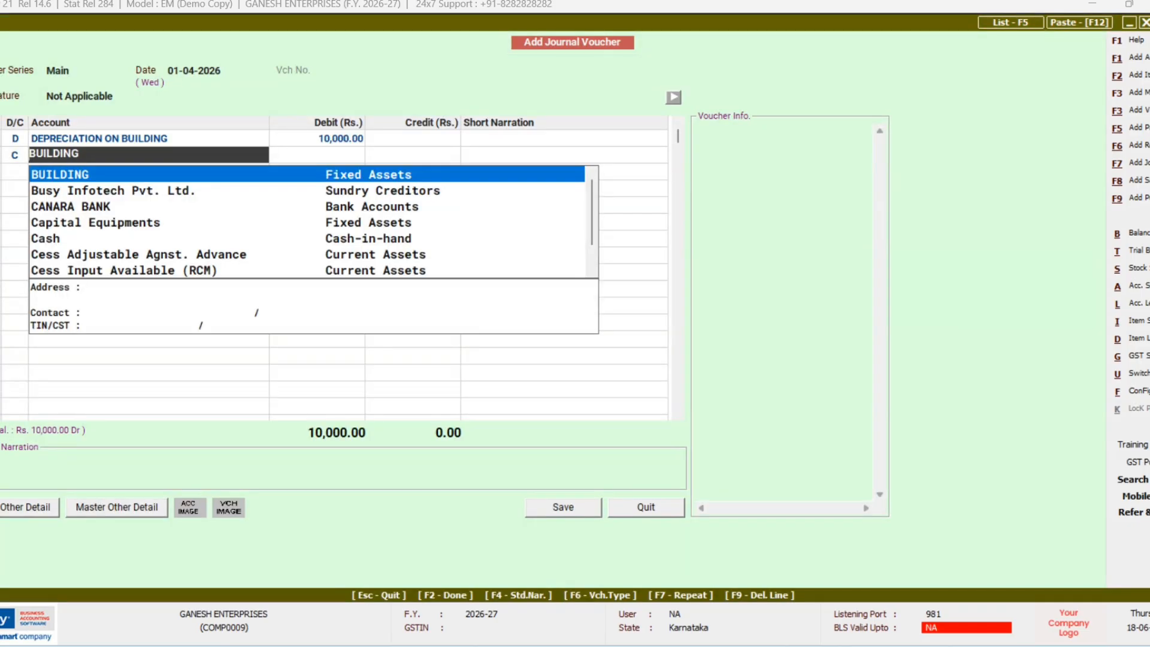
pyautogui.press('Return')
# Step: Credit BUILDING 10,000.00 to finish the voucher, then start a new one dated 01-04-2026
pyautogui.press('Return')
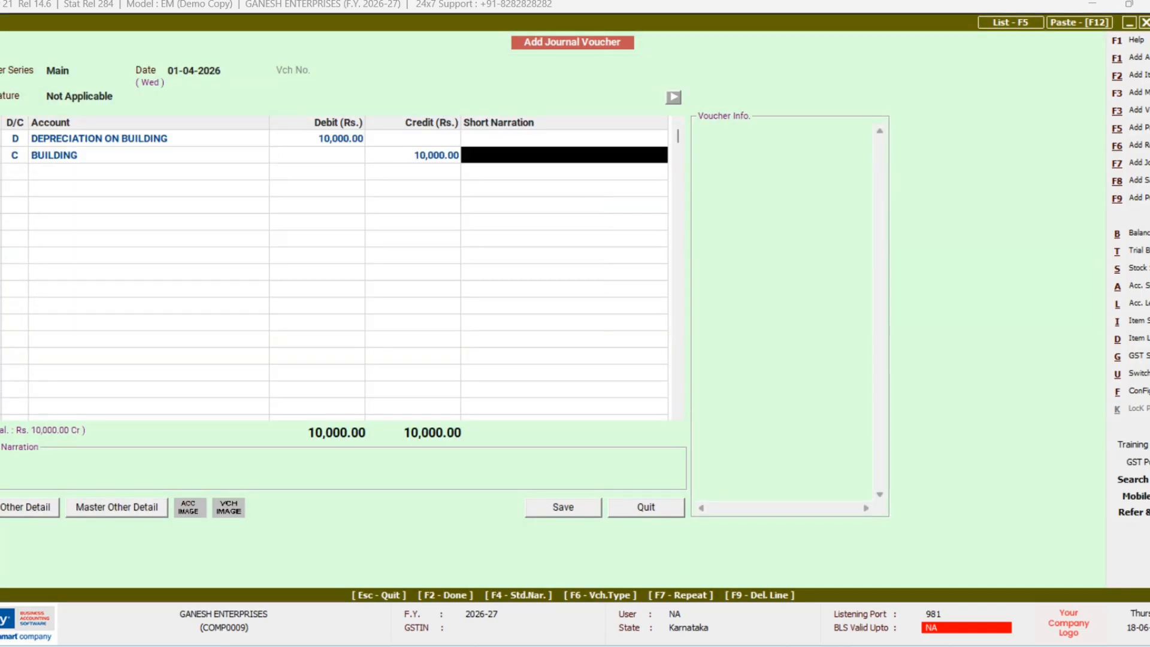
pyautogui.press('Return')
pyautogui.press('Return')
pyautogui.press('Return')
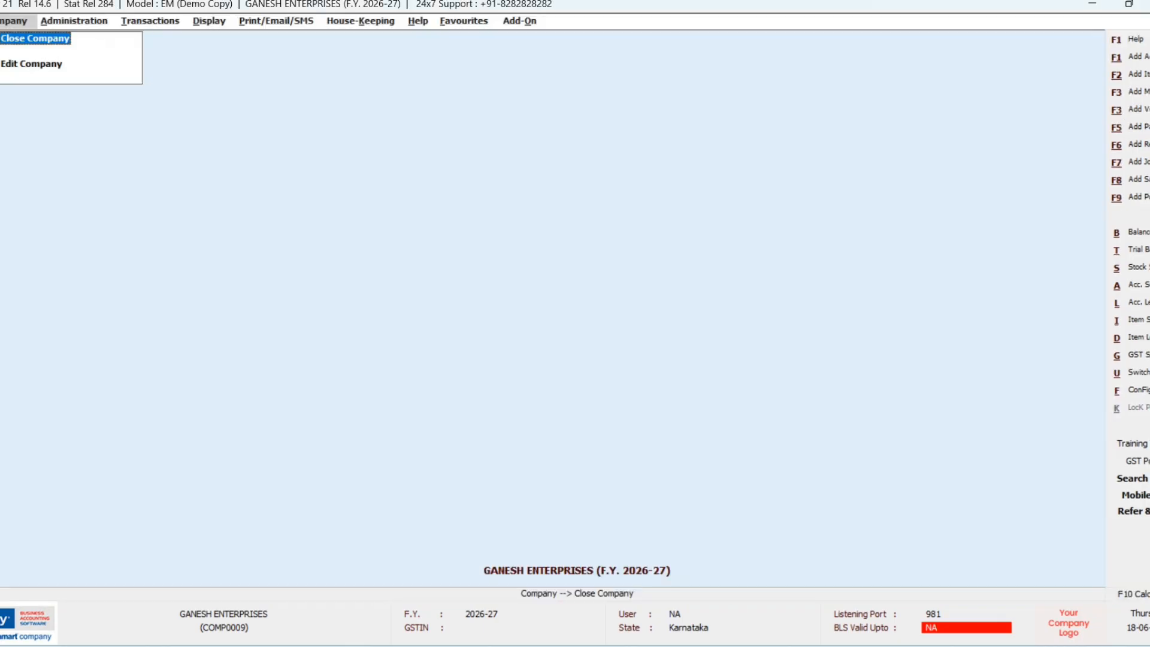
pyautogui.press('F7')
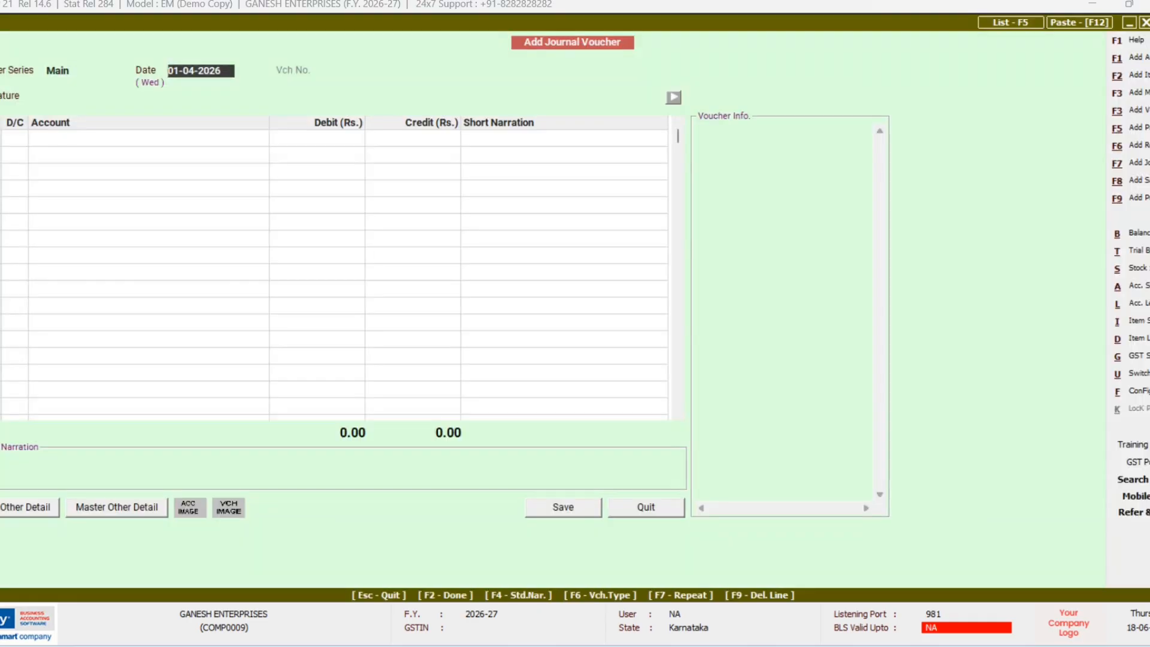
pyautogui.press('Return')
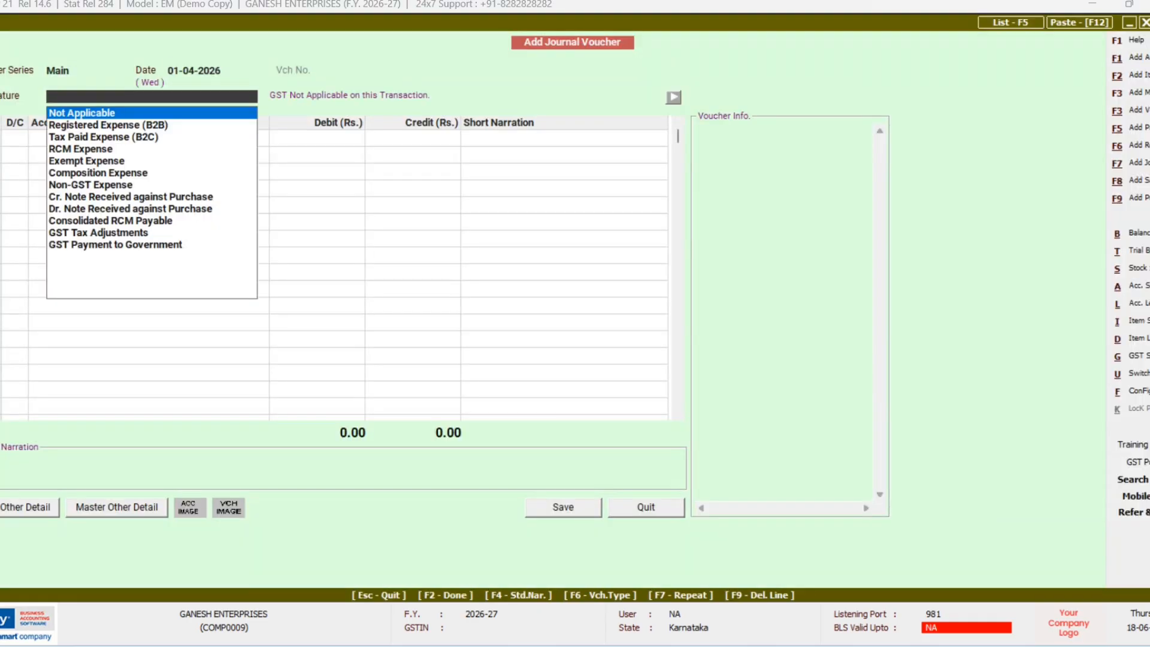
pyautogui.press('Return')
pyautogui.press('Return')
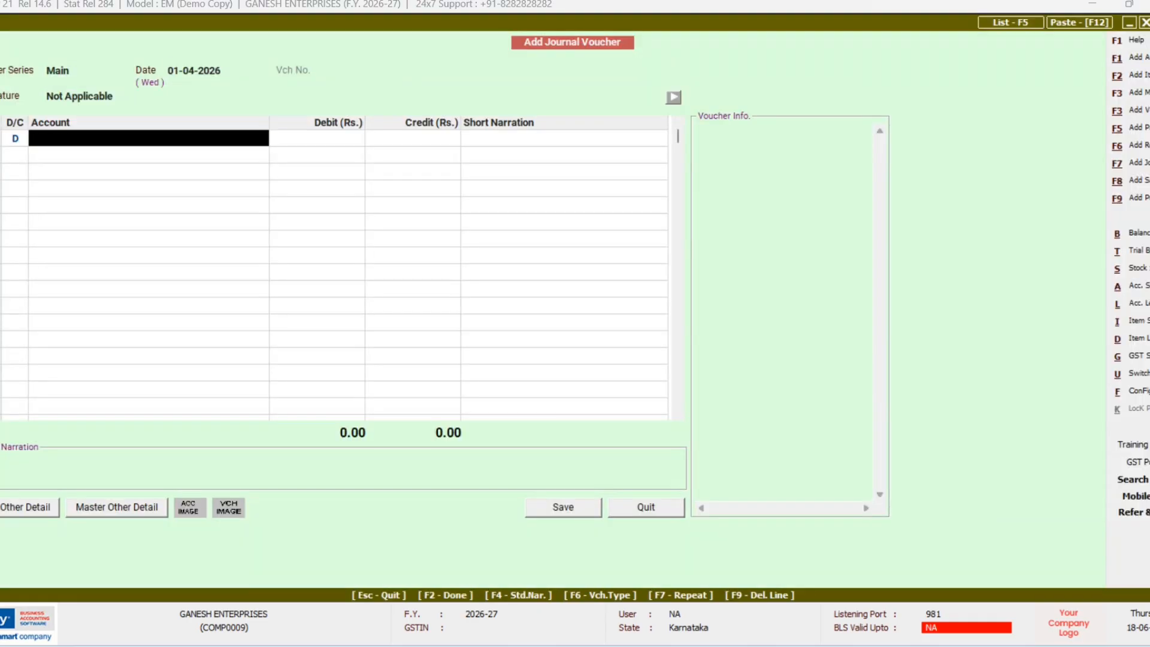
# Step: Enter DEPRECIATION ON MACHINERY as the name in a new account form
pyautogui.hotkey('alt', 'F1')
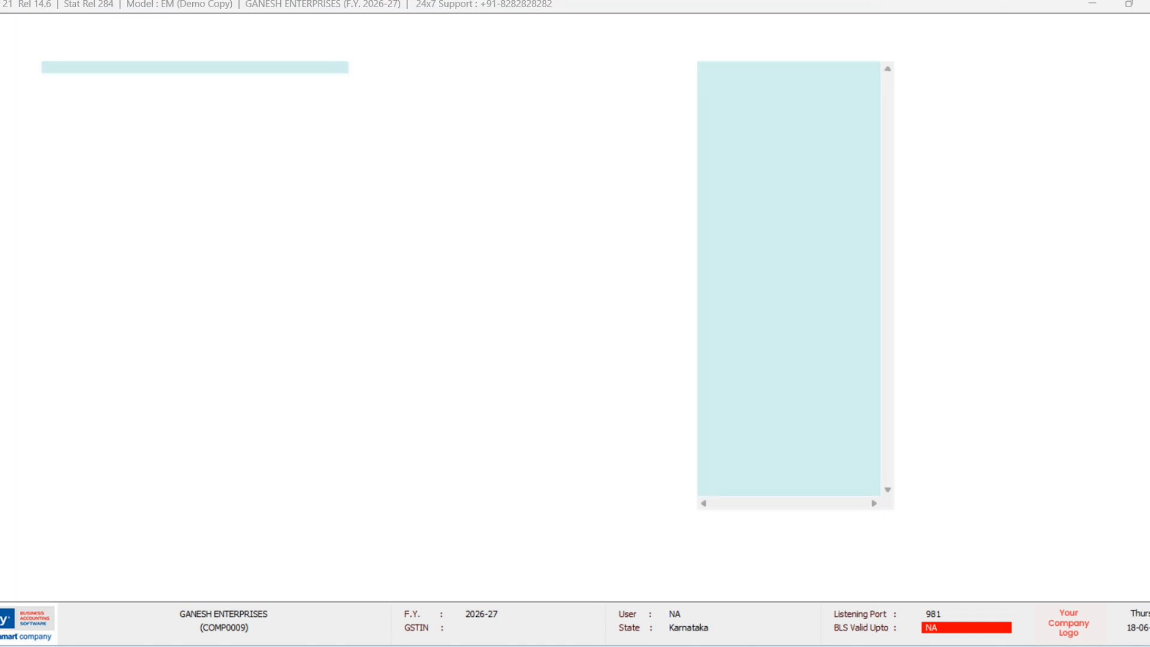
pyautogui.write('DEPREC')
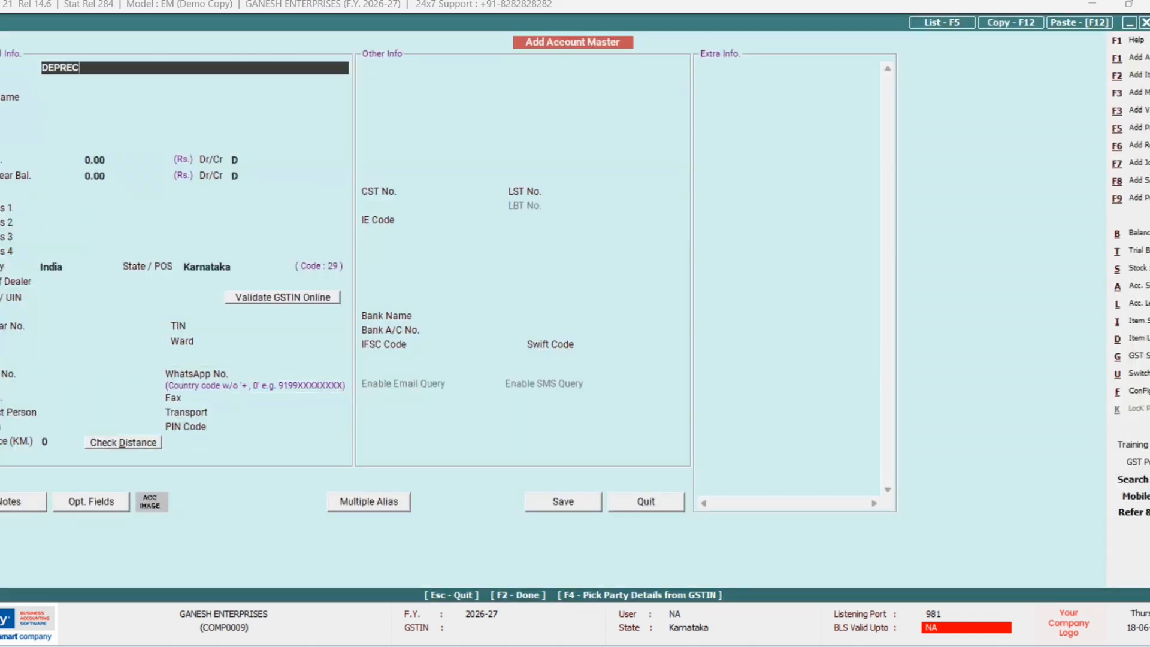
pyautogui.write('IATION ON MACHINER')
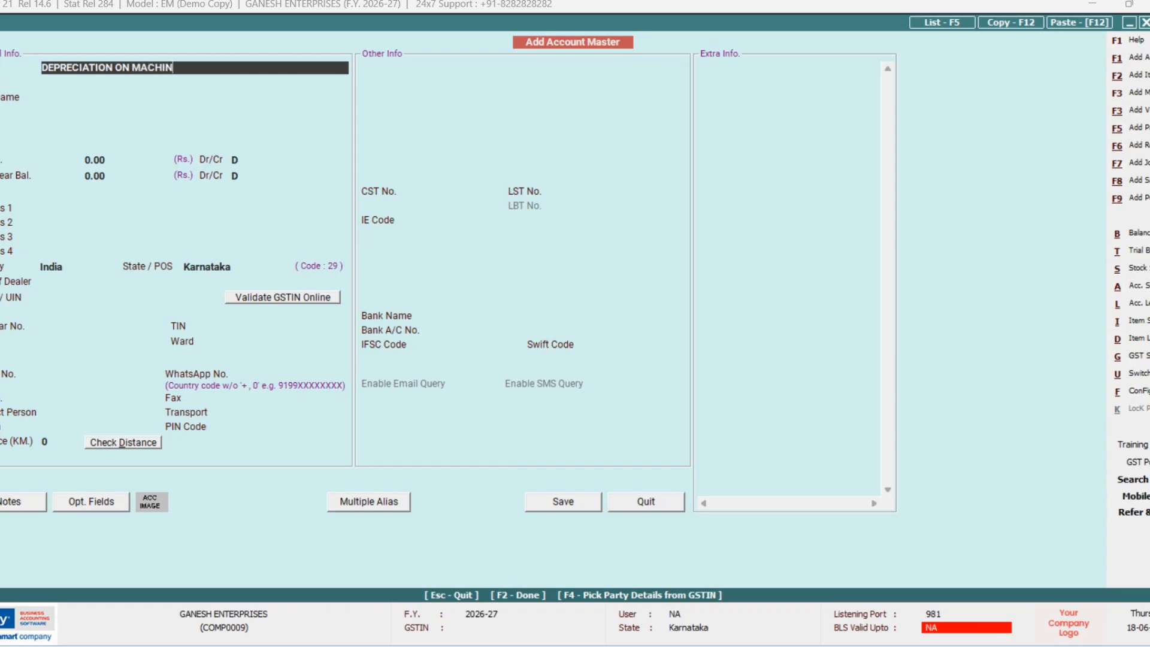
pyautogui.press('Return')
pyautogui.press('Up')
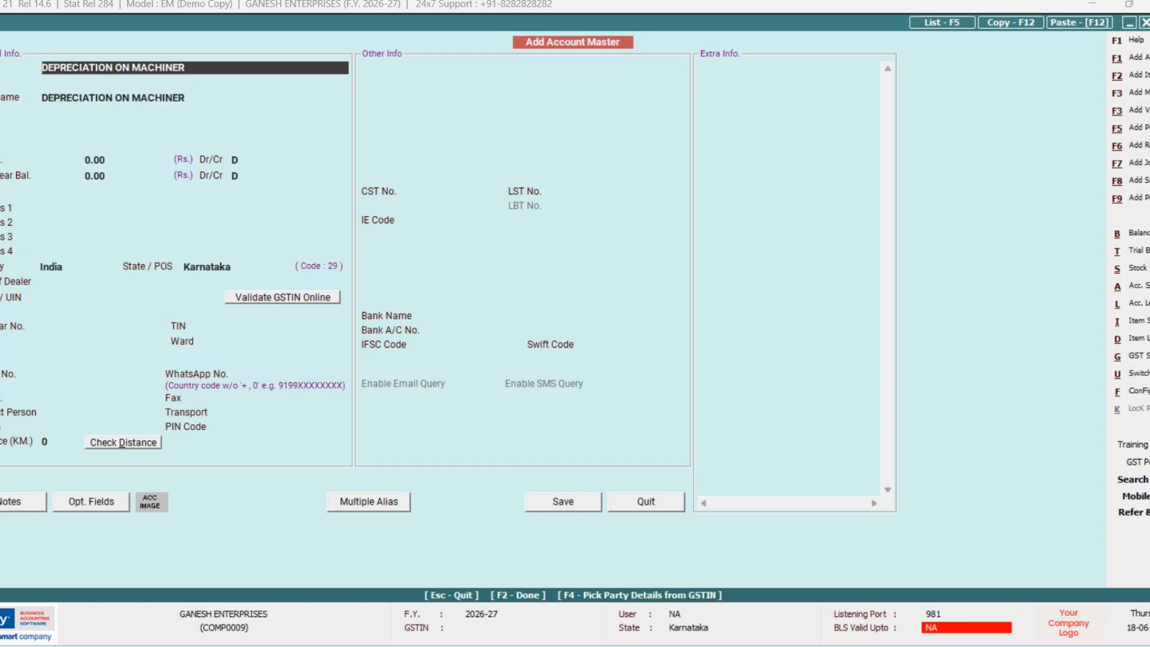
pyautogui.write('Y')
pyautogui.press('Return')
# Step: Pass the depreciation rate settings and discard the unsaved account draft
pyautogui.press('Return')
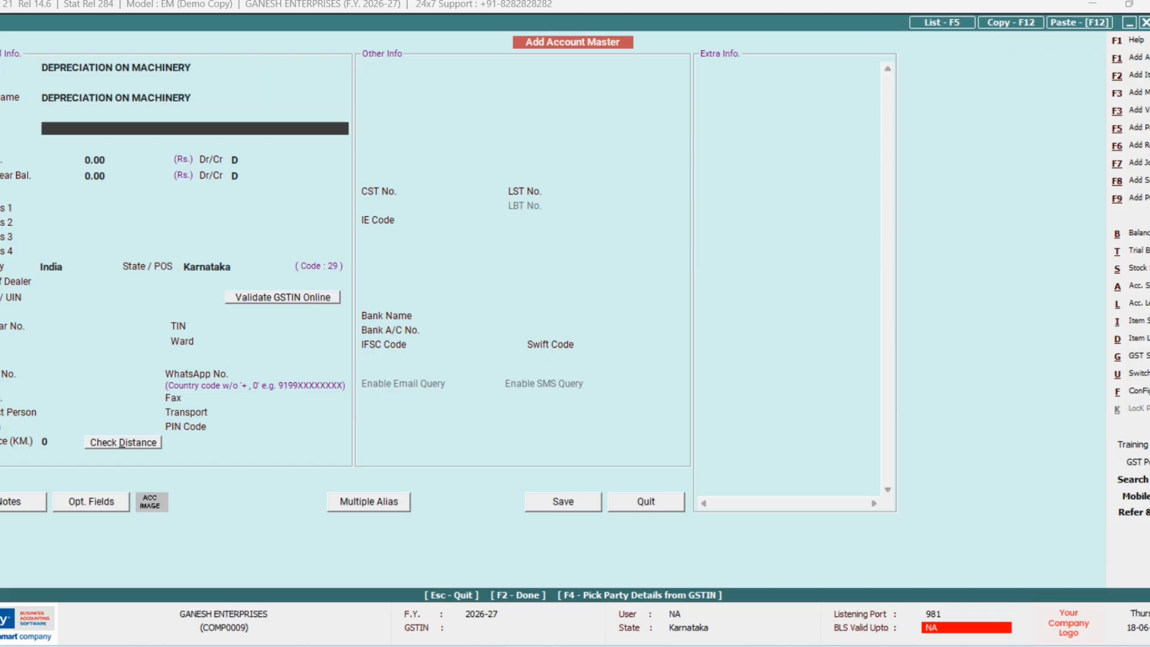
pyautogui.press('Return')
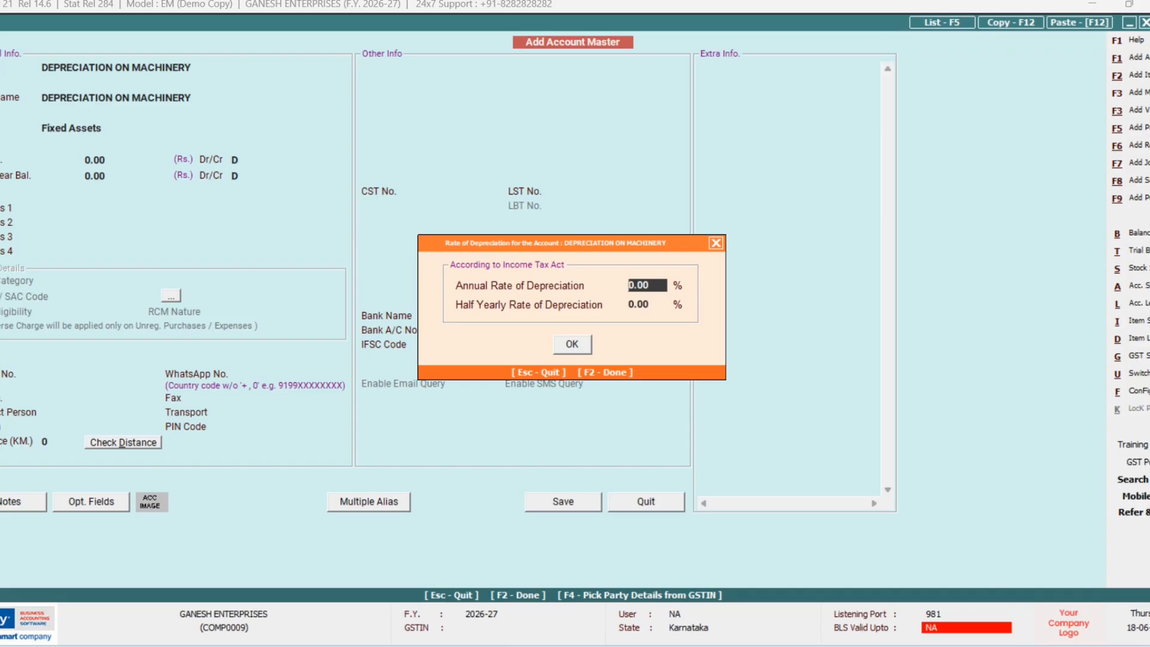
pyautogui.press('Return')
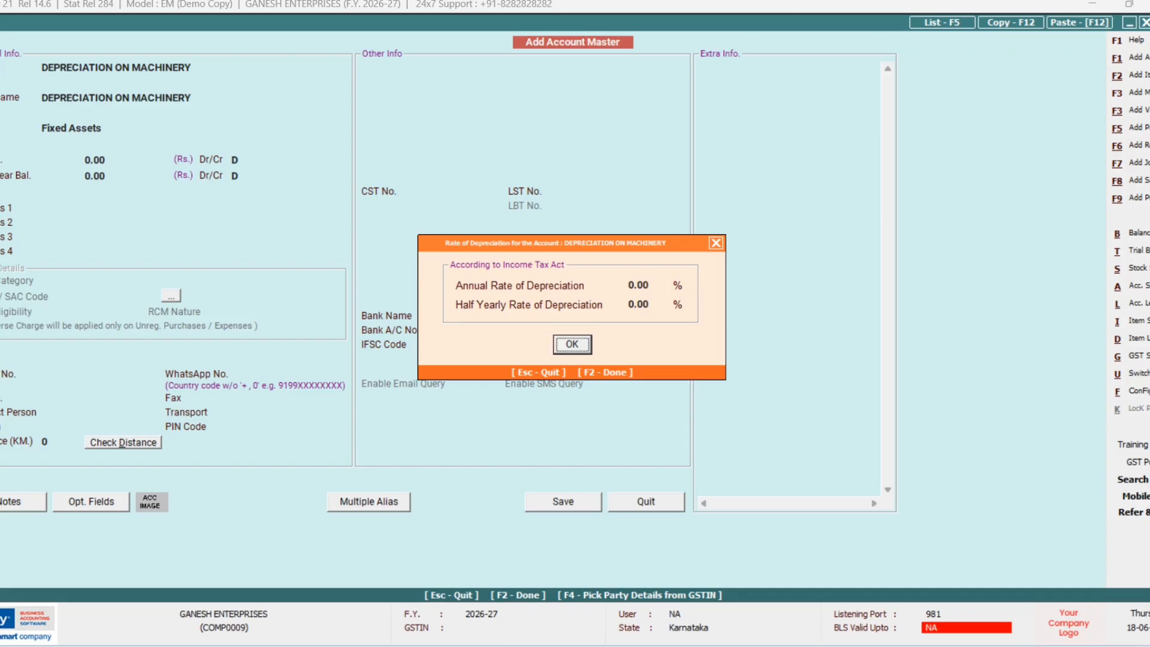
pyautogui.press('Return')
pyautogui.press('Escape')
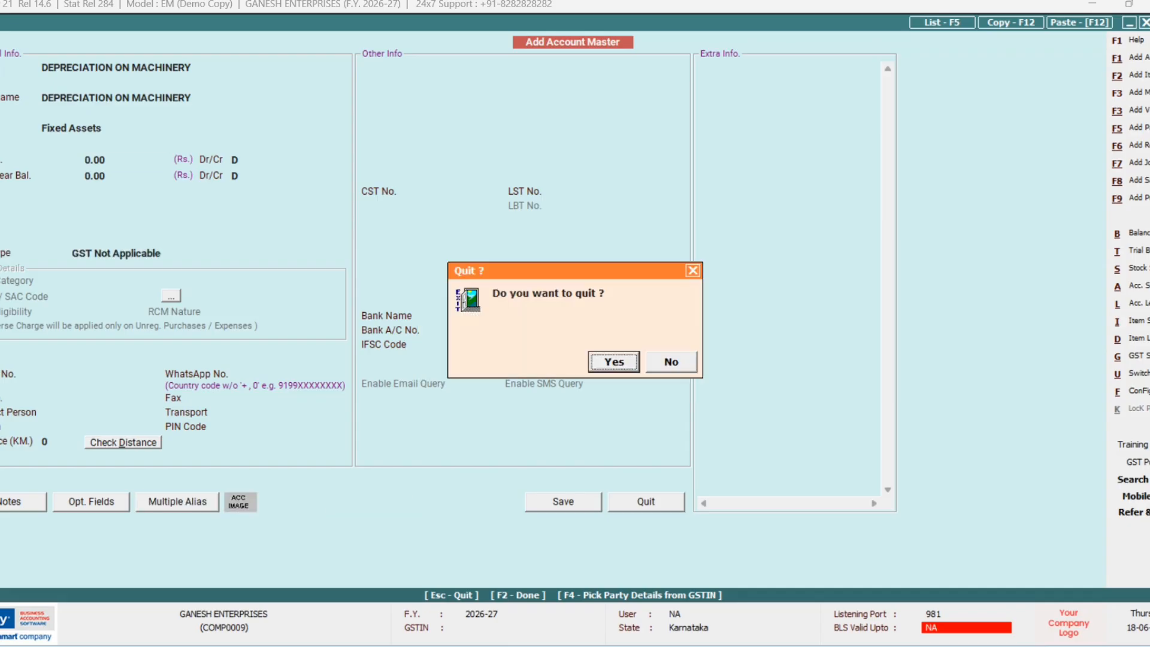
pyautogui.press('Return')
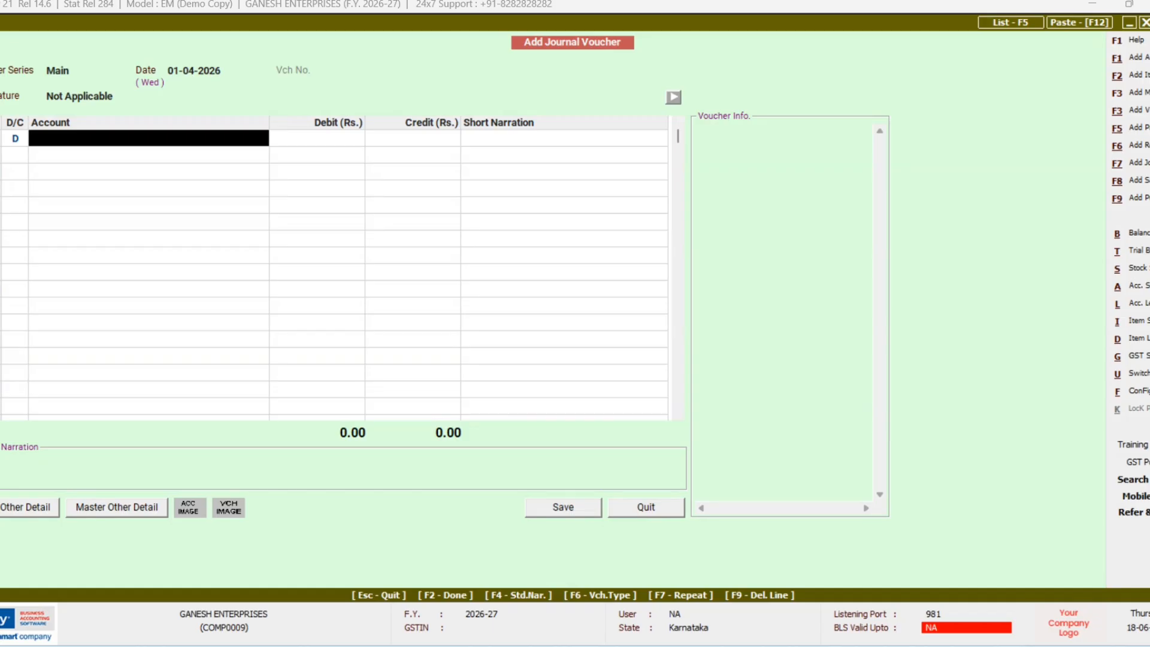
# Step: Create DEPRECIATION ON MACHINERY under Expenses (Indirect/Admn.) and save it as the debit account
pyautogui.press('F3')
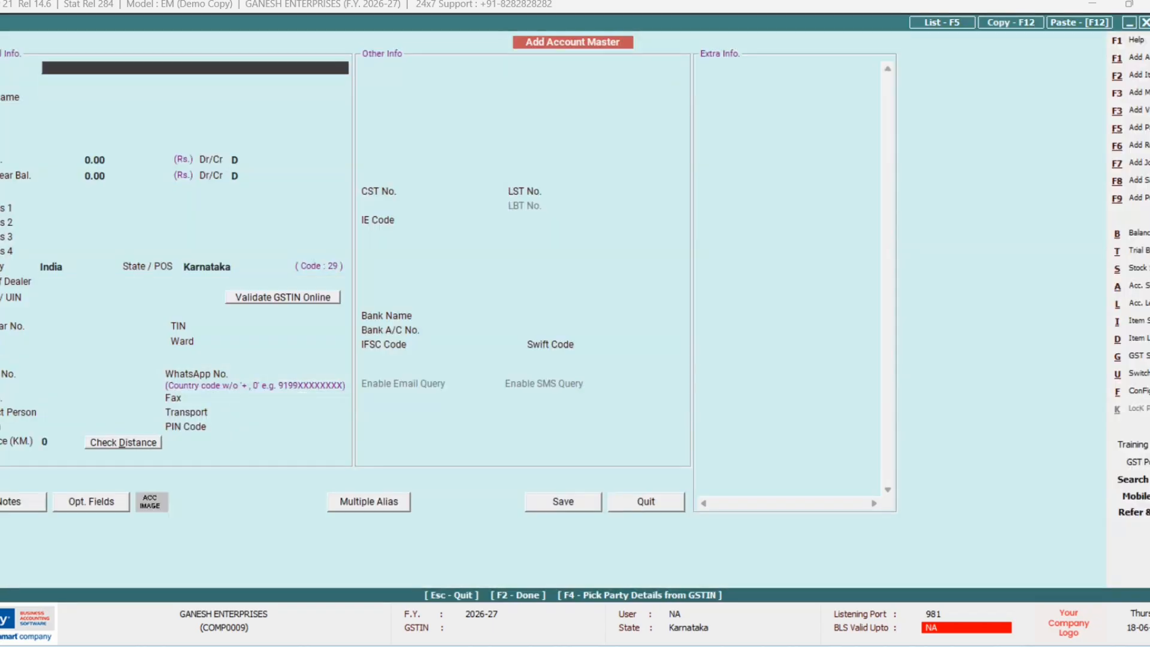
pyautogui.write('DEPRECIATION ON ')
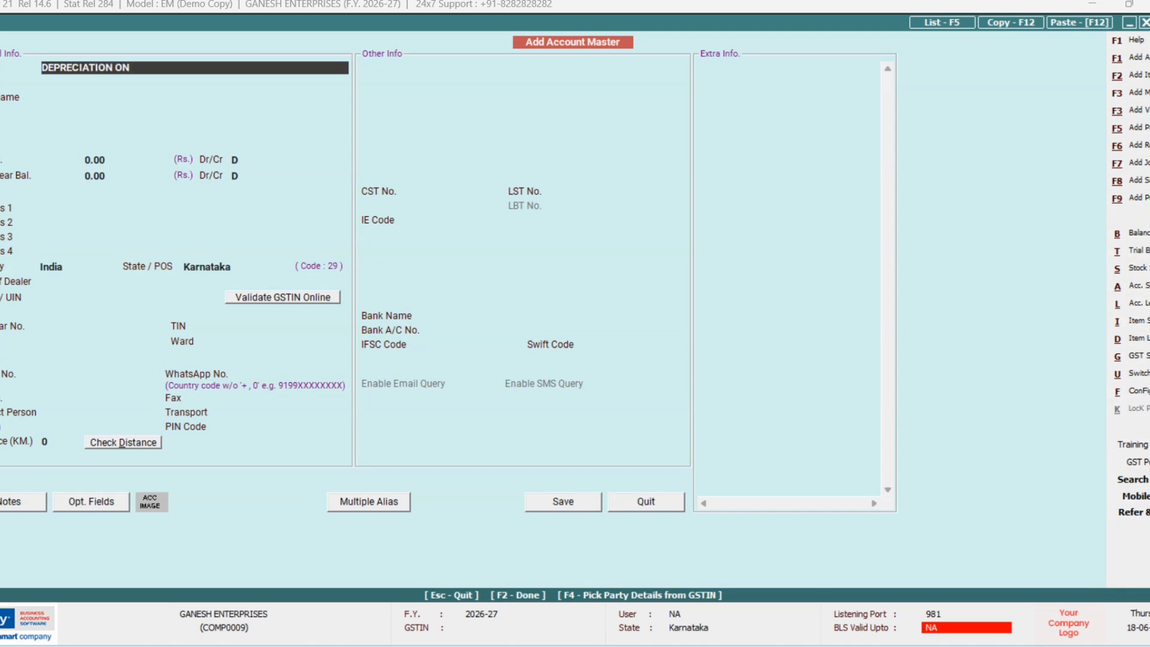
pyautogui.write('MACHINERY')
pyautogui.press('Return')
pyautogui.press('Return')
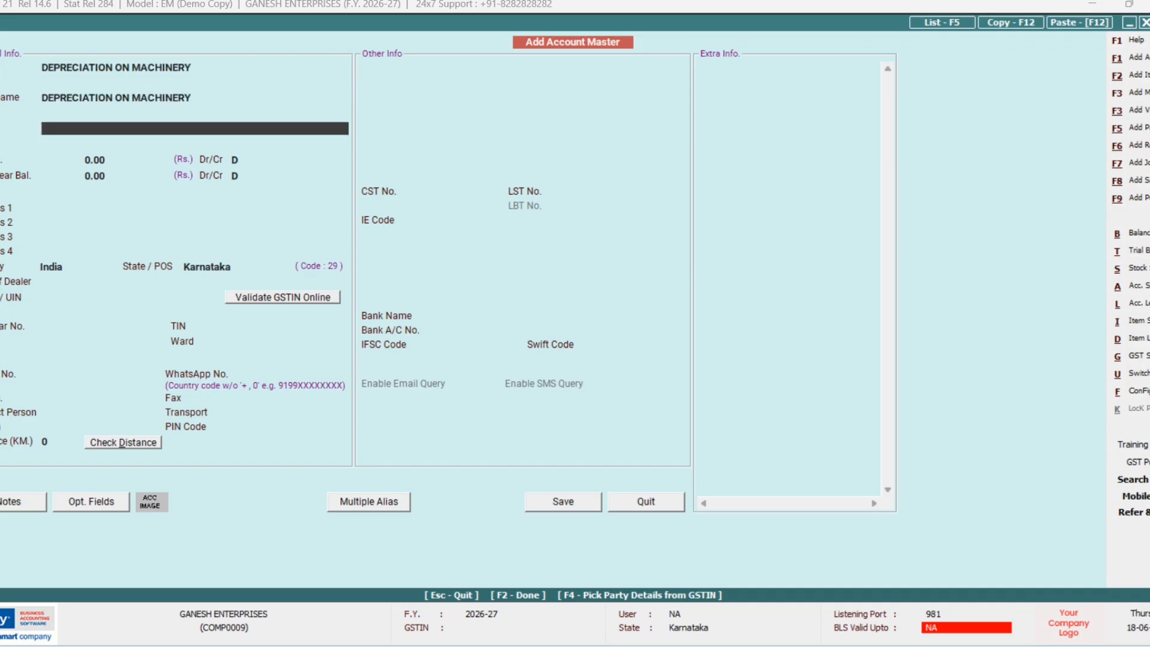
pyautogui.press('Down')
pyautogui.press('Down')
pyautogui.press('Down')
pyautogui.press('Down')
pyautogui.press('Down')
pyautogui.press('Down')
pyautogui.press('Down')
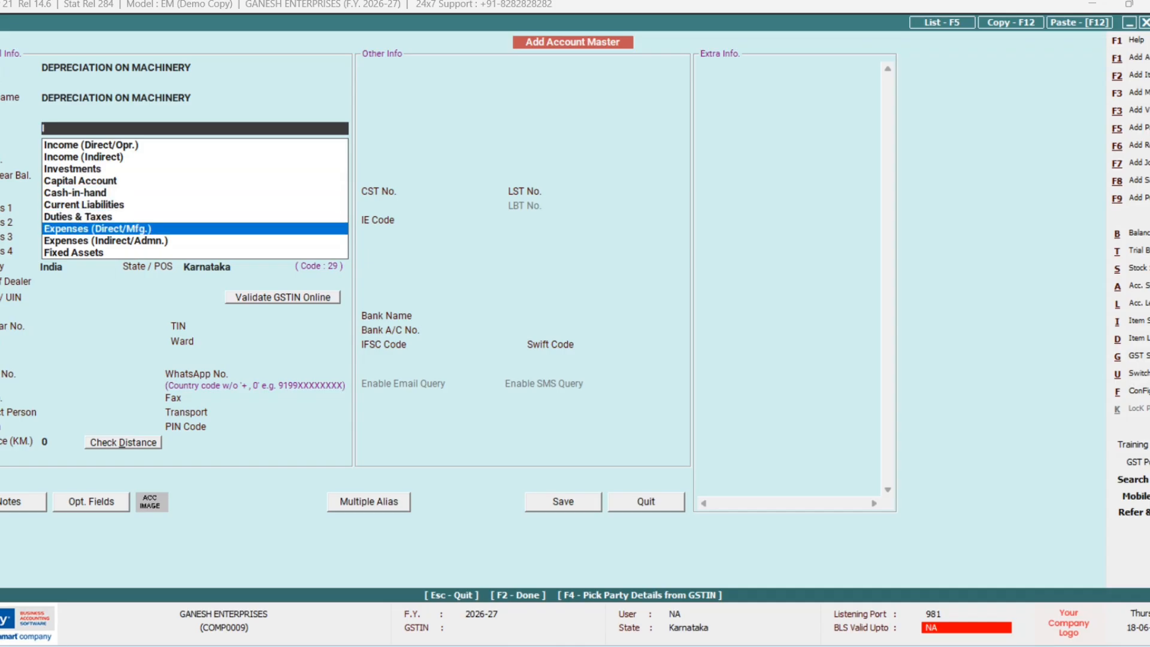
pyautogui.press('Down')
pyautogui.press('Return')
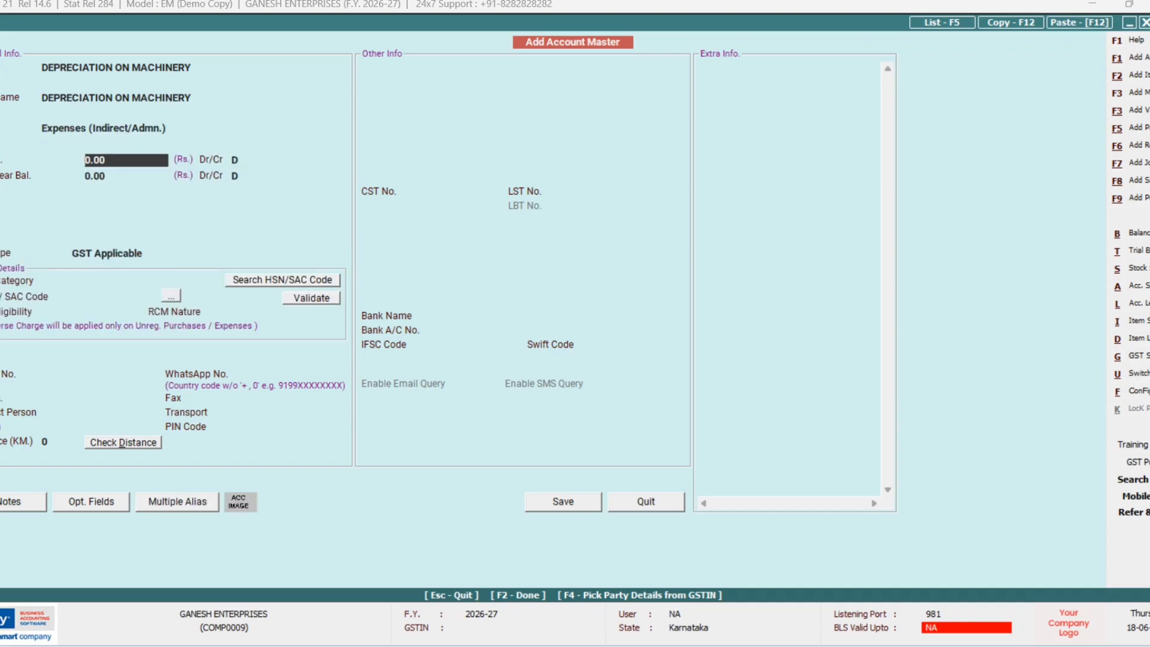
pyautogui.press('F2')
pyautogui.press('F2')
pyautogui.press('Return')
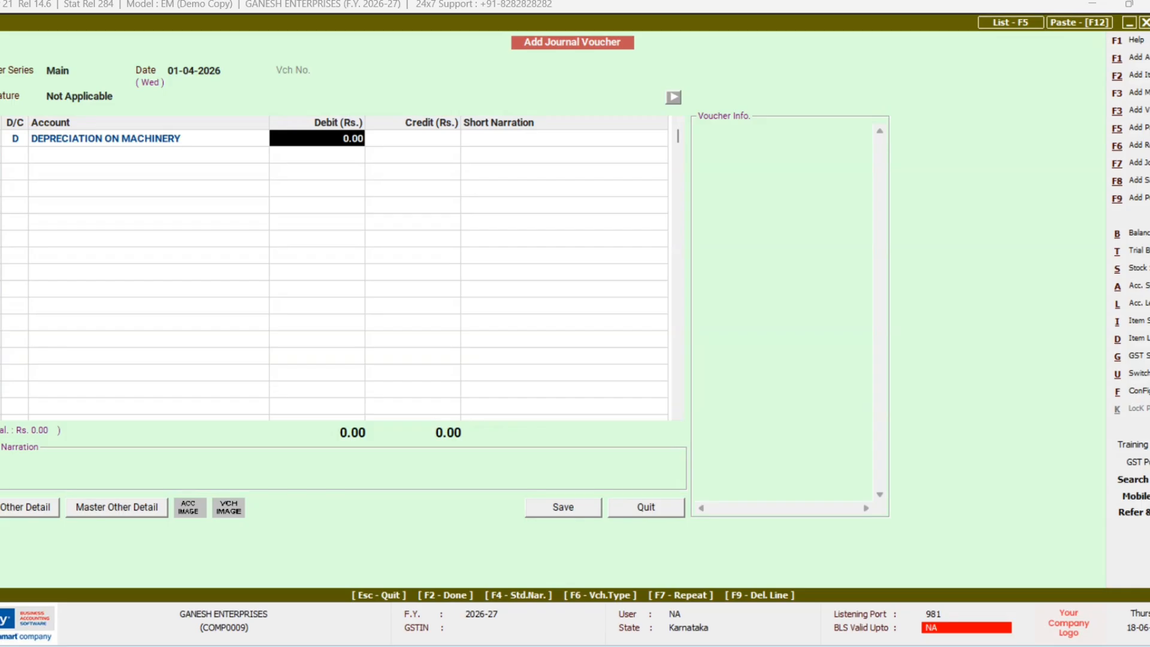
# Step: Debit 6,000.00, credit MACHINERY, and save the depreciation journal voucher
pyautogui.write('6000')
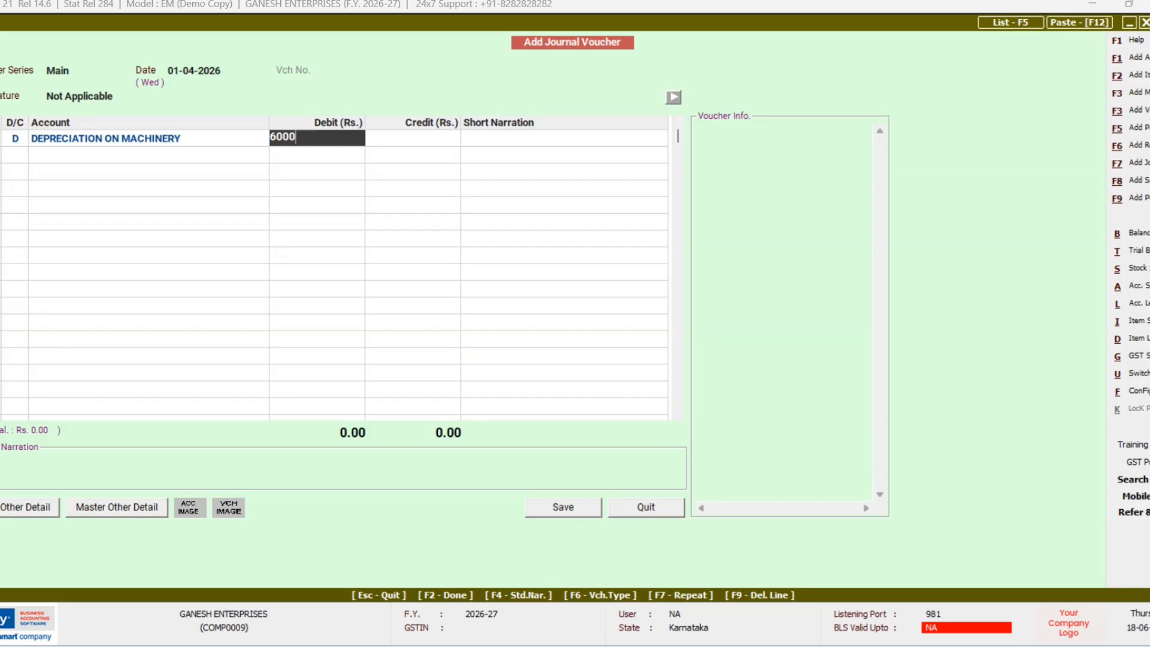
pyautogui.press('Return')
pyautogui.press('Return')
pyautogui.press('Return')
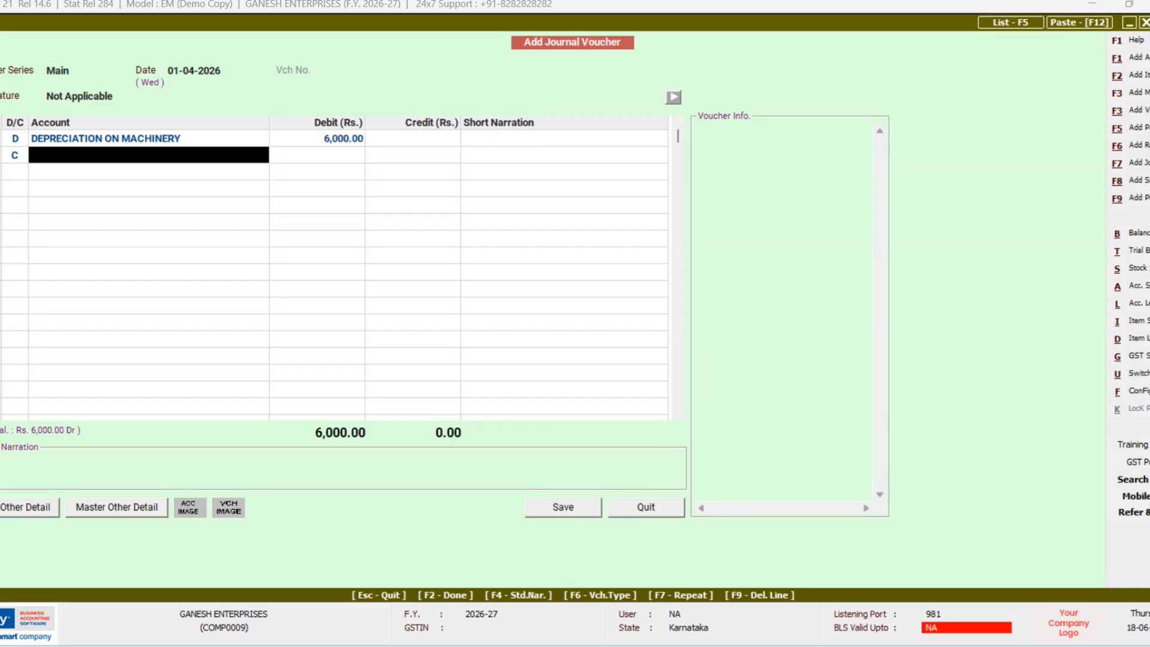
pyautogui.write('m')
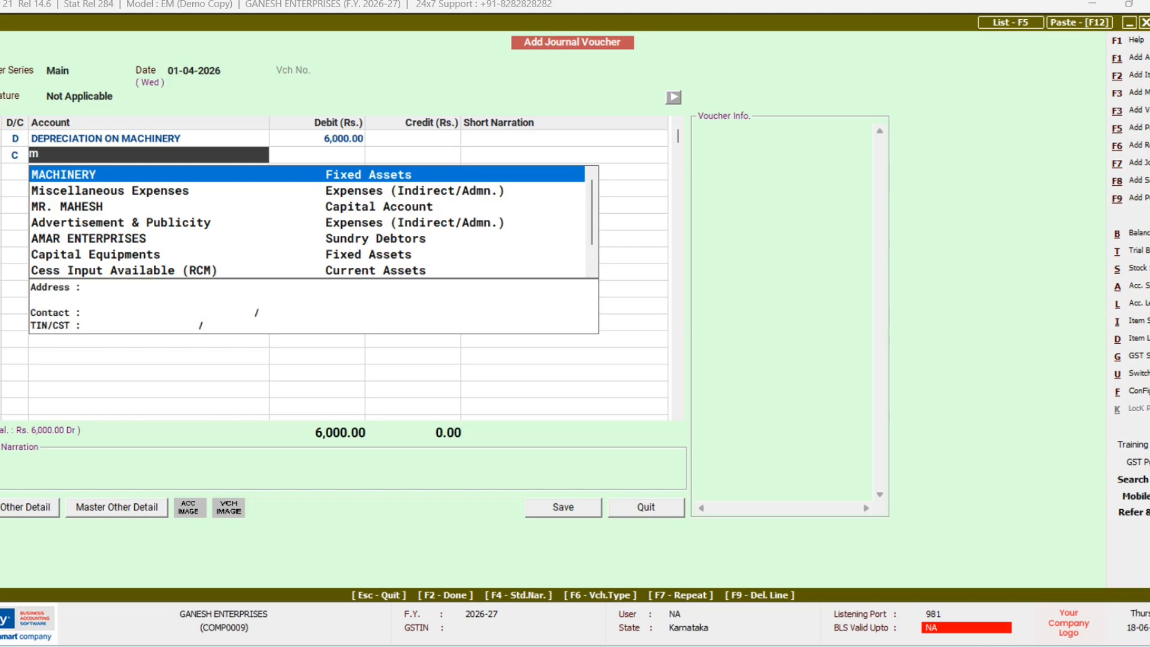
pyautogui.press('Return')
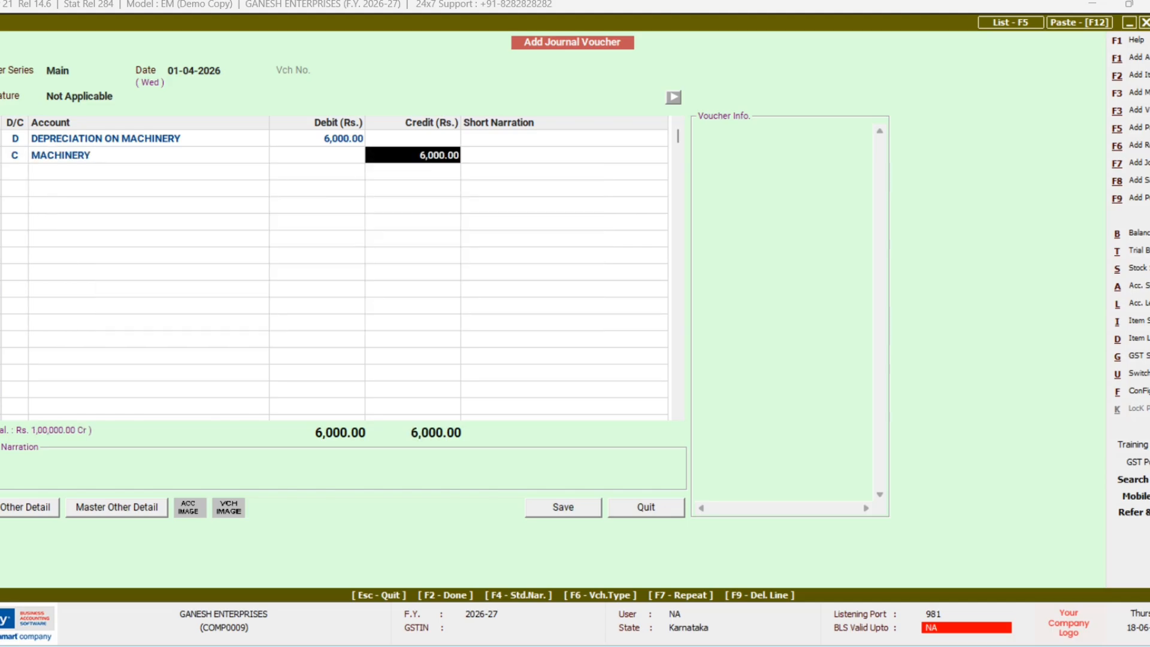
pyautogui.press('Return')
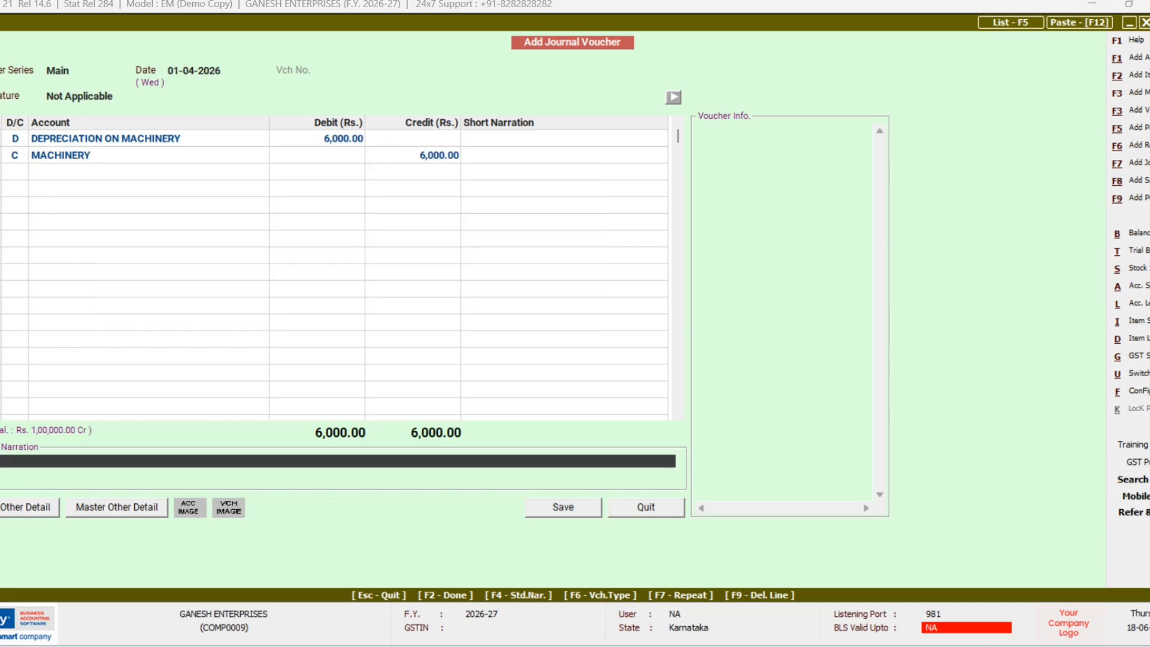
pyautogui.press('Return')
pyautogui.press('Return')
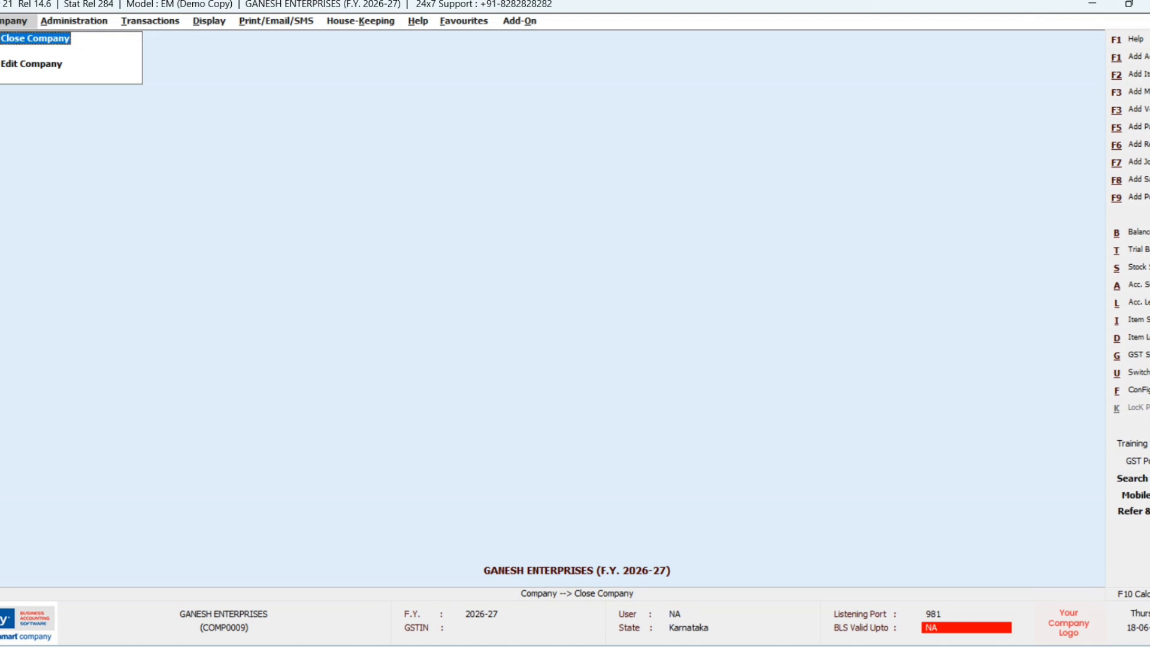
# Step: Open the Horizontal (Standard) Balance Sheet as at 01-04-2026 with default options, totalling 10,42,000.00
pyautogui.press('Right')
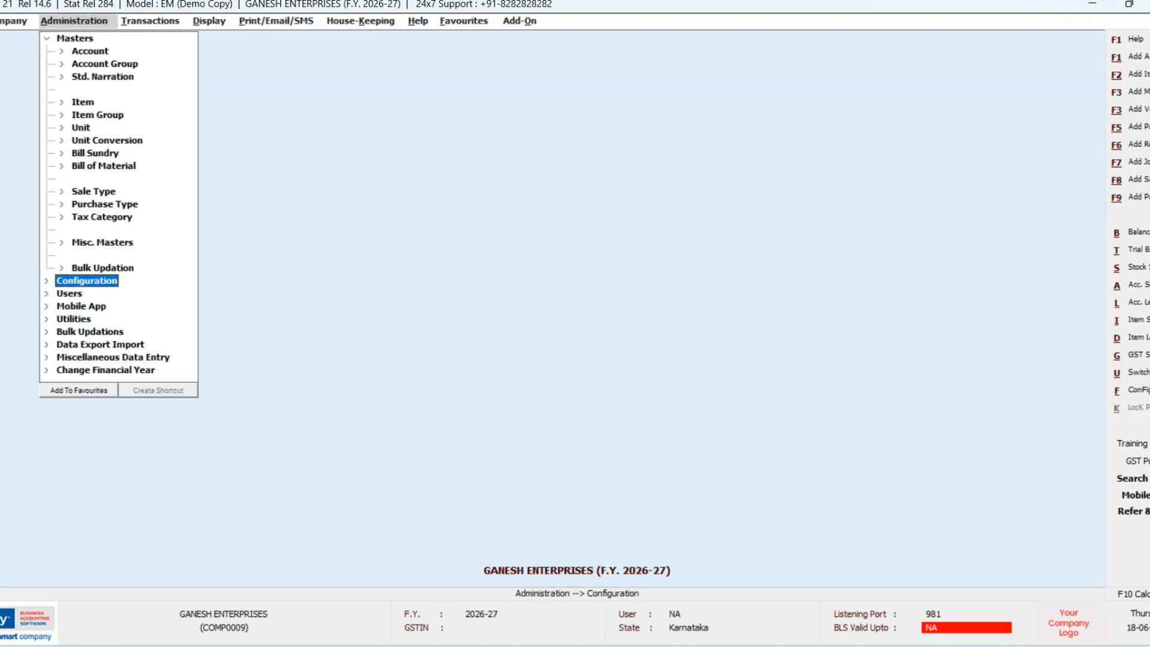
pyautogui.press('Right')
pyautogui.press('Right')
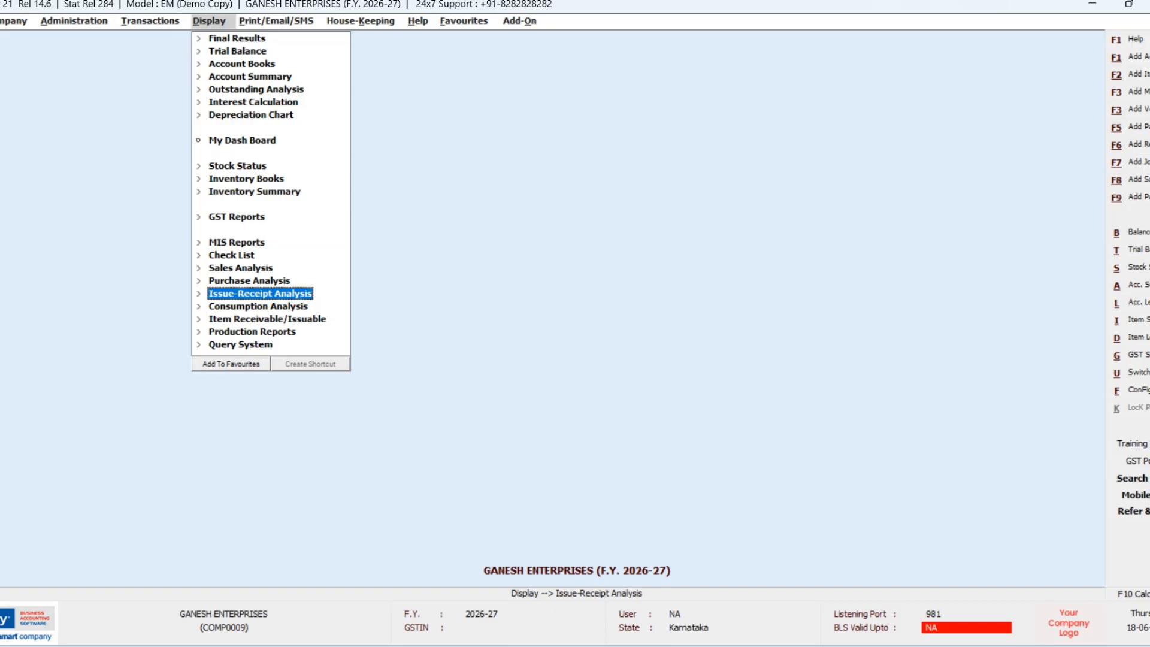
pyautogui.press('Up')
pyautogui.press('Up')
pyautogui.press('Up')
pyautogui.press('Up')
pyautogui.press('Up')
pyautogui.press('Up')
pyautogui.press('Up')
pyautogui.press('Up')
pyautogui.press('Up')
pyautogui.press('Up')
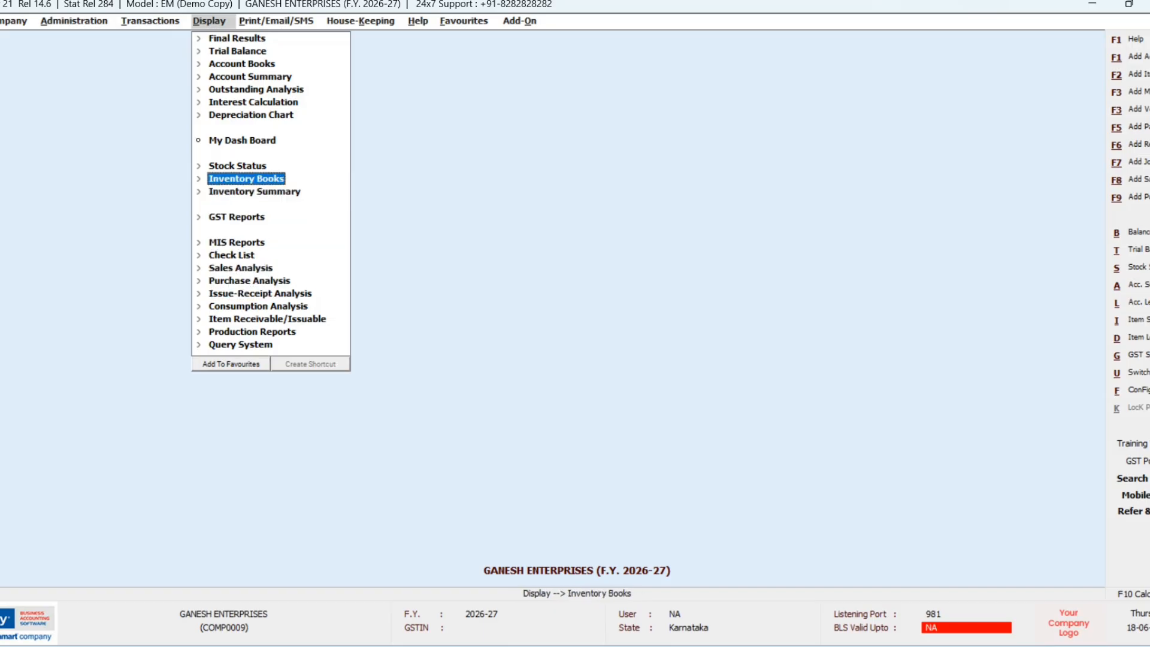
pyautogui.press('Up')
pyautogui.press('Up')
pyautogui.press('Up')
pyautogui.press('Up')
pyautogui.press('Up')
pyautogui.press('Up')
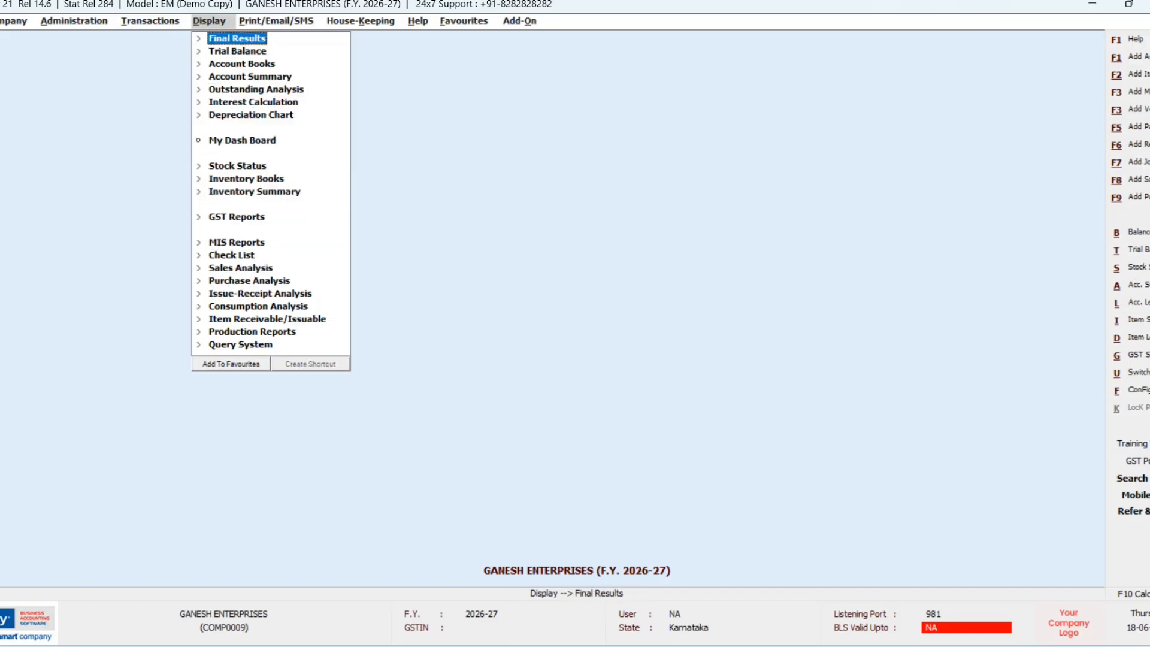
pyautogui.press('Return')
pyautogui.press('Return')
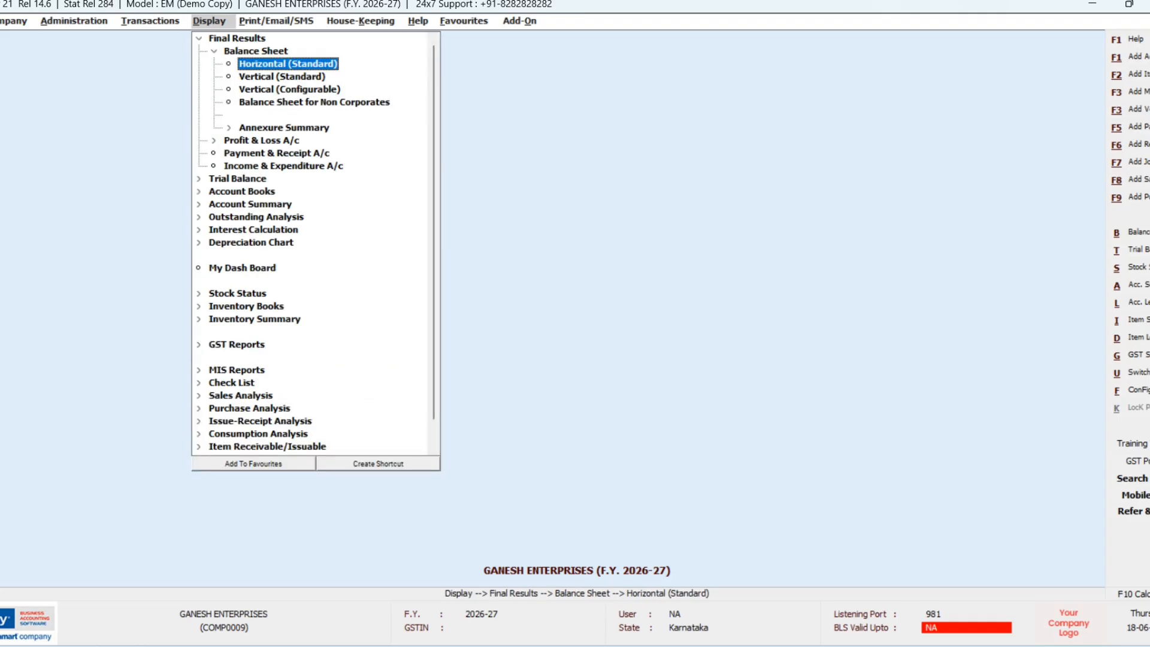
pyautogui.press('Return')
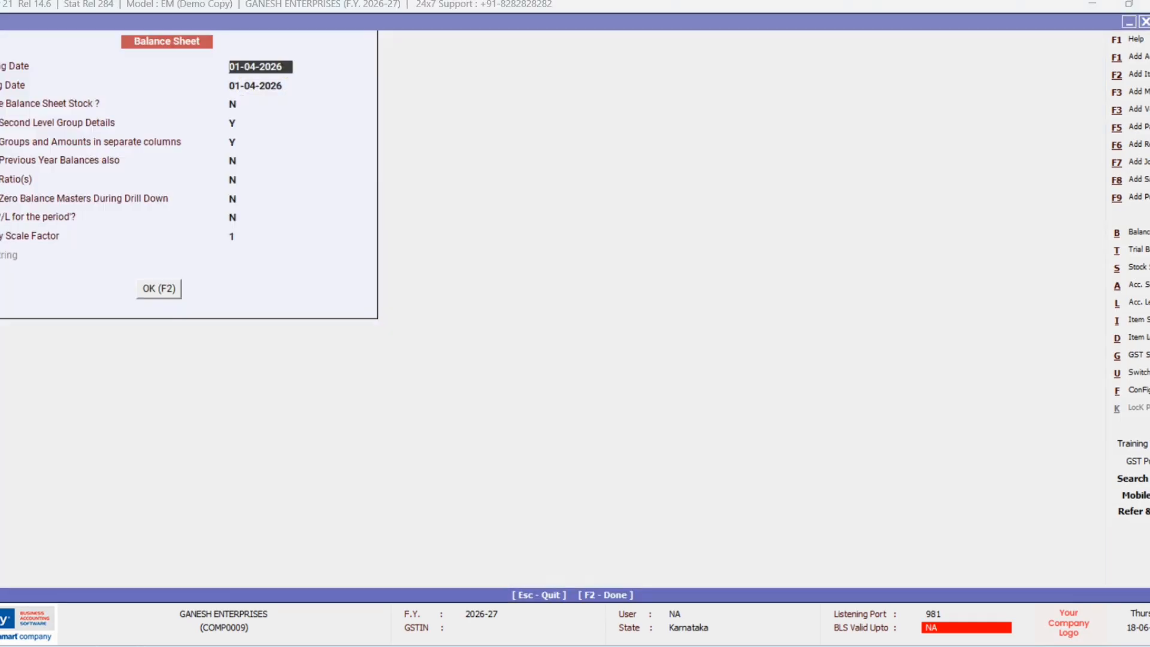
pyautogui.press('Return')
pyautogui.press('Return')
pyautogui.press('Return')
pyautogui.press('Return')
pyautogui.press('Return')
pyautogui.press('Return')
pyautogui.press('Return')
pyautogui.press('Return')
pyautogui.press('Return')
pyautogui.press('Return')
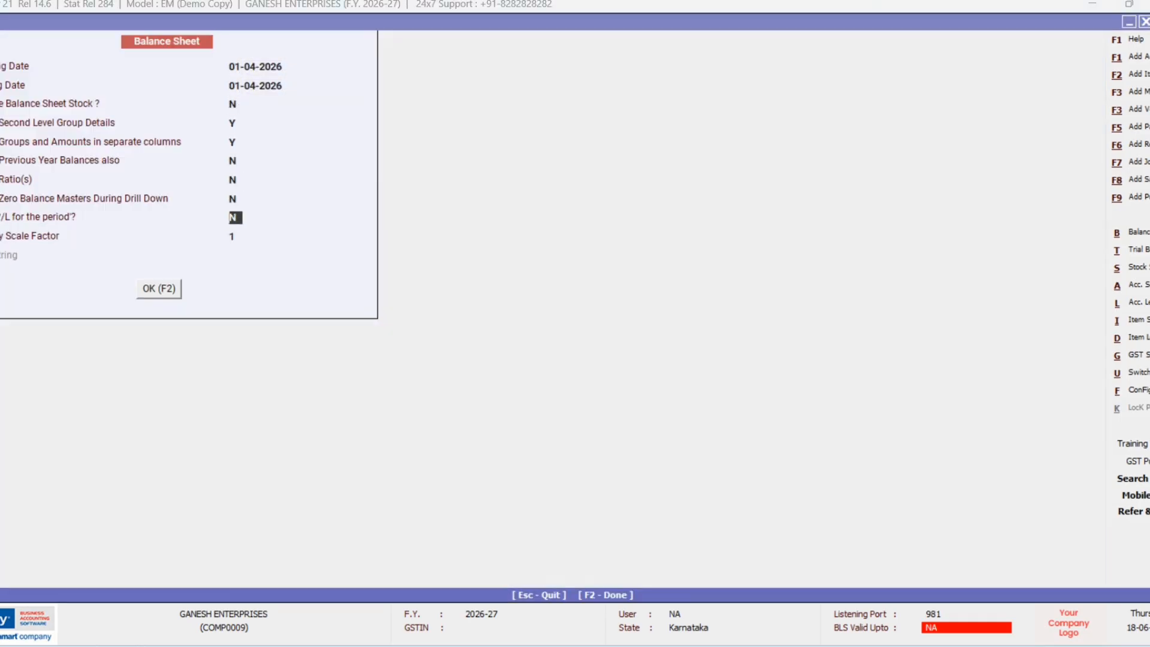
pyautogui.press('Return')
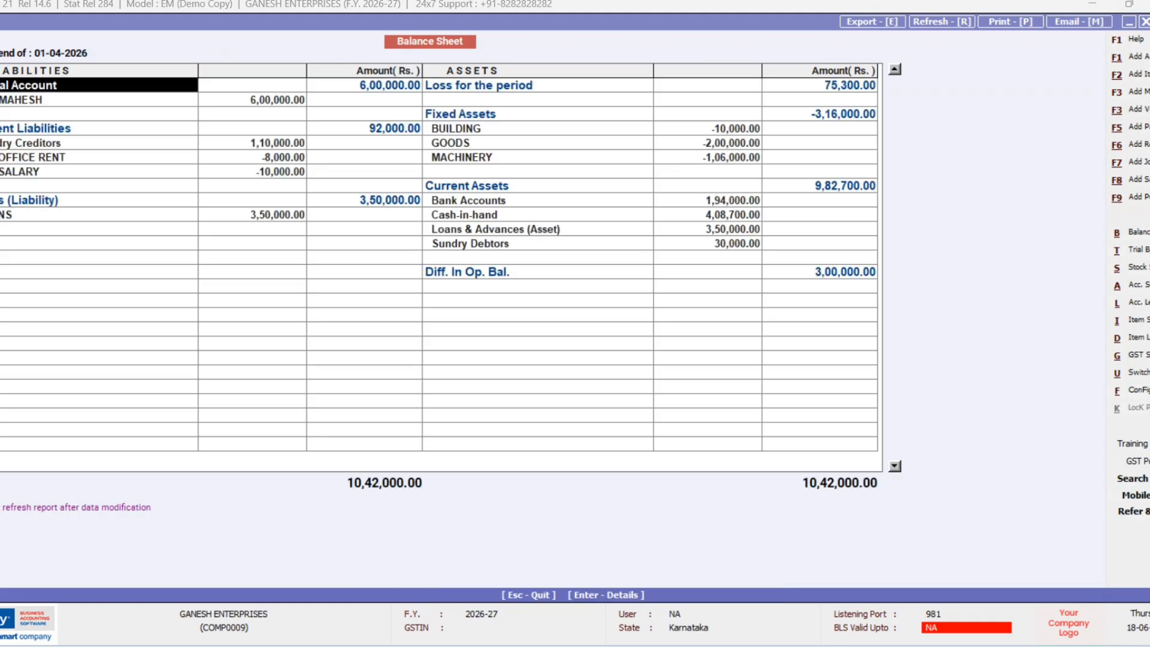
# Step: View the Horizontal (Standard) Profit & Loss A/c showing a 75,300.00 nett loss, then close it
pyautogui.press('Escape')
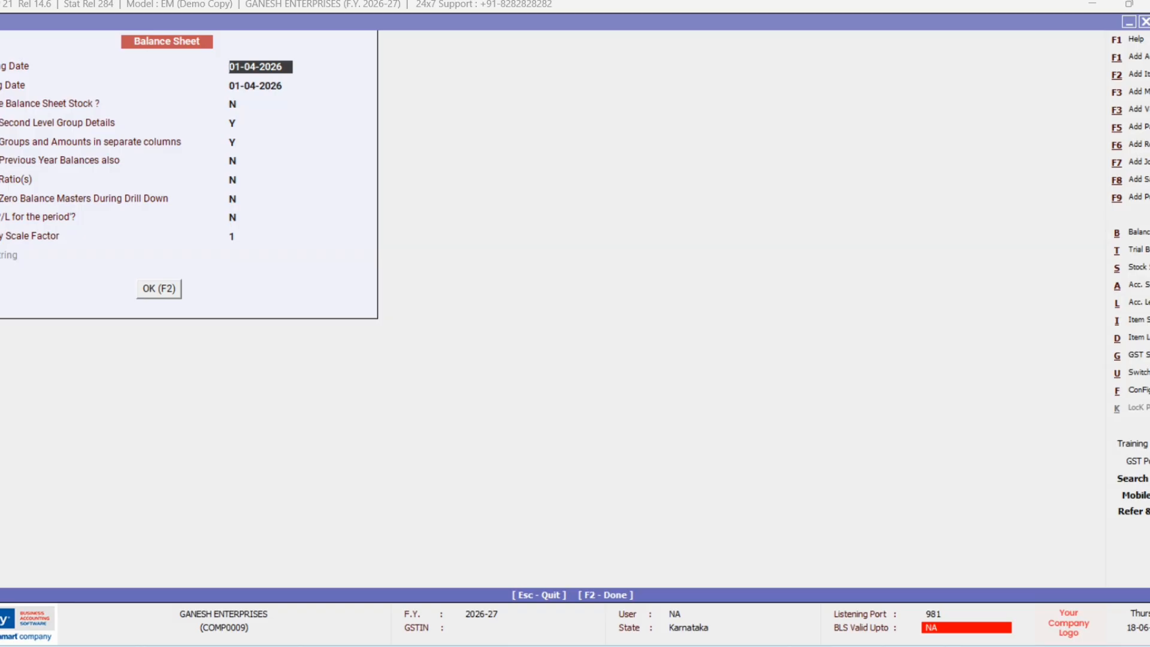
pyautogui.press('Escape')
pyautogui.press('Down')
pyautogui.press('Down')
pyautogui.press('Down')
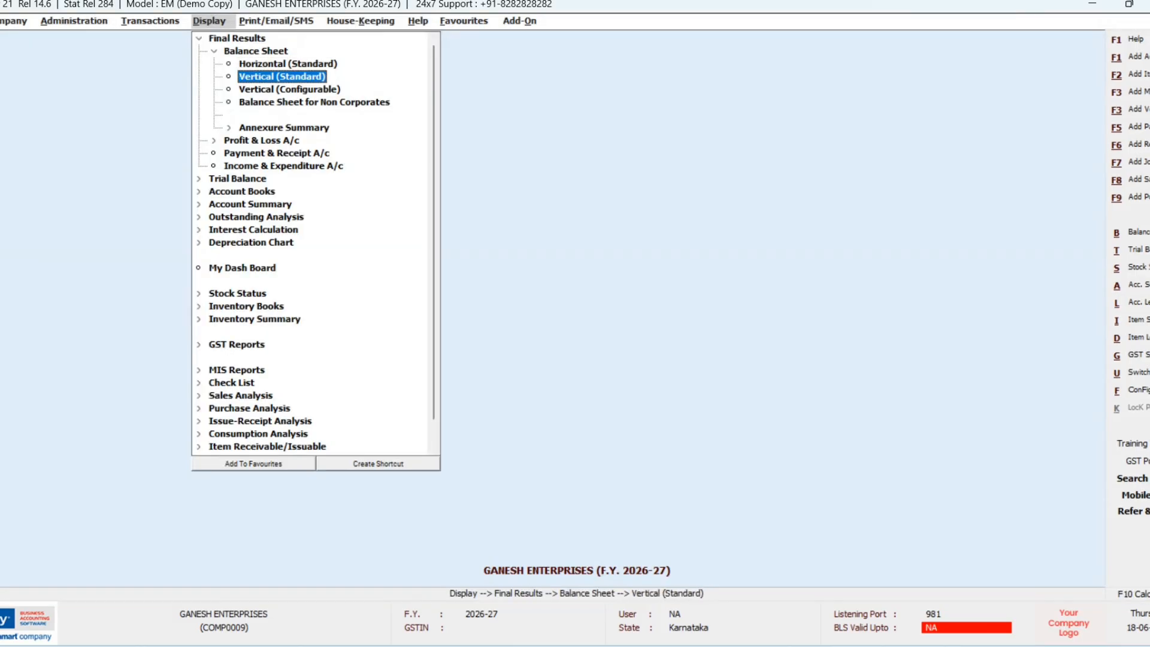
pyautogui.press('Down')
pyautogui.press('Down')
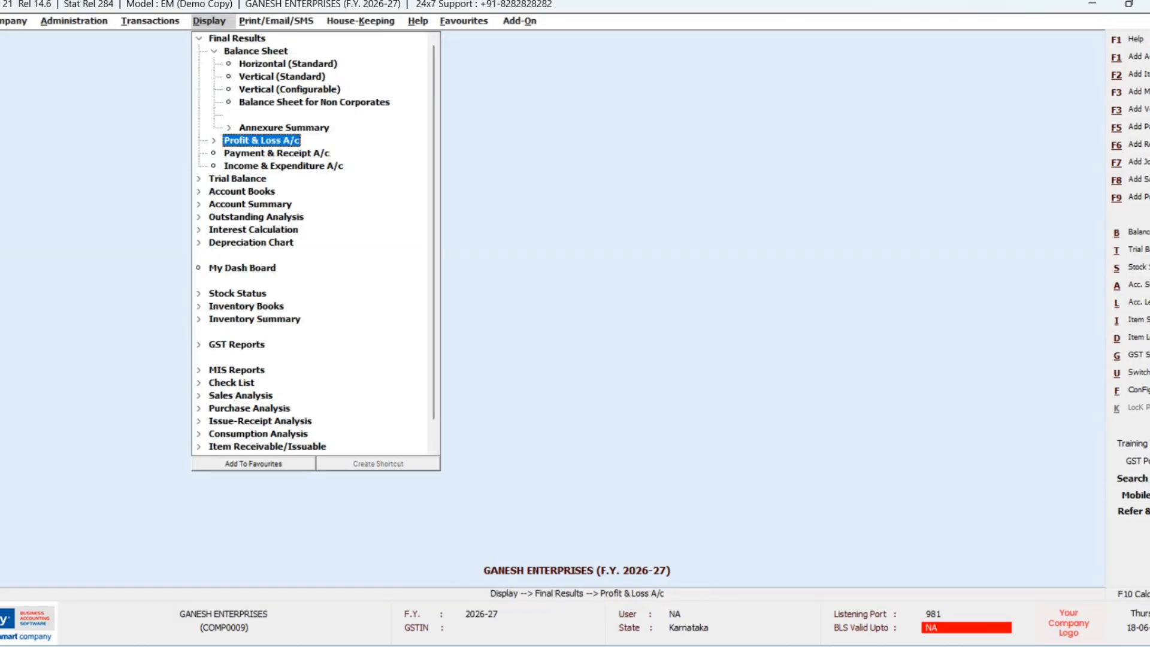
pyautogui.press('Return')
pyautogui.press('Return')
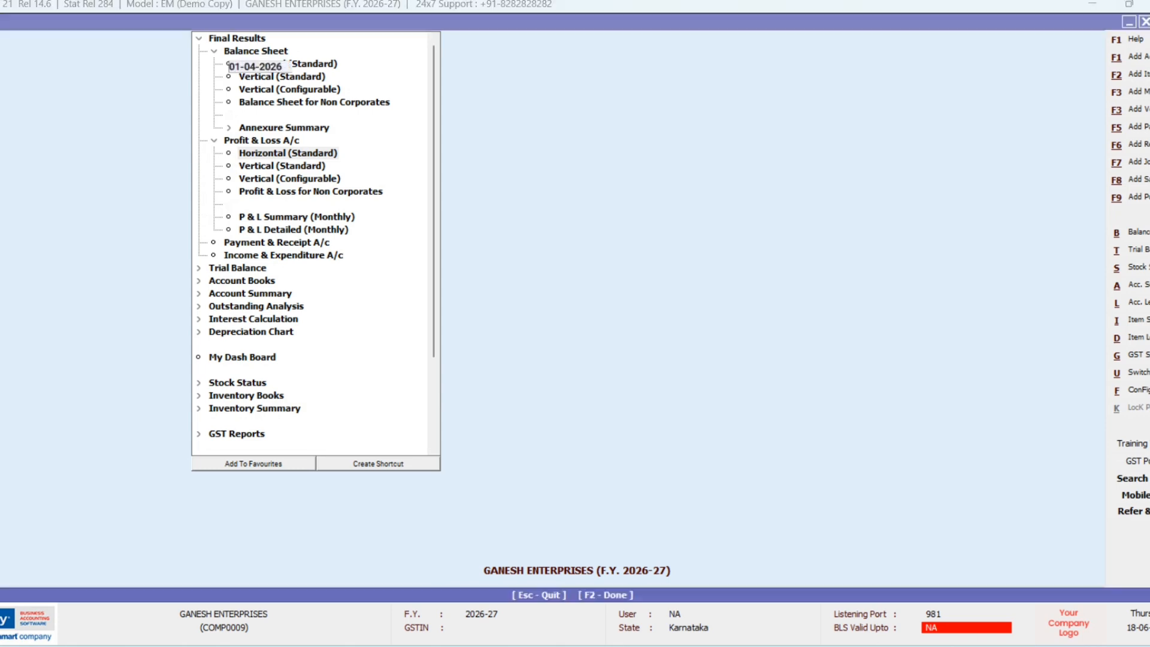
pyautogui.press('Return')
pyautogui.press('Return')
pyautogui.press('Return')
pyautogui.press('Return')
pyautogui.press('Return')
pyautogui.press('Return')
pyautogui.press('Return')
pyautogui.press('Return')
pyautogui.press('Return')
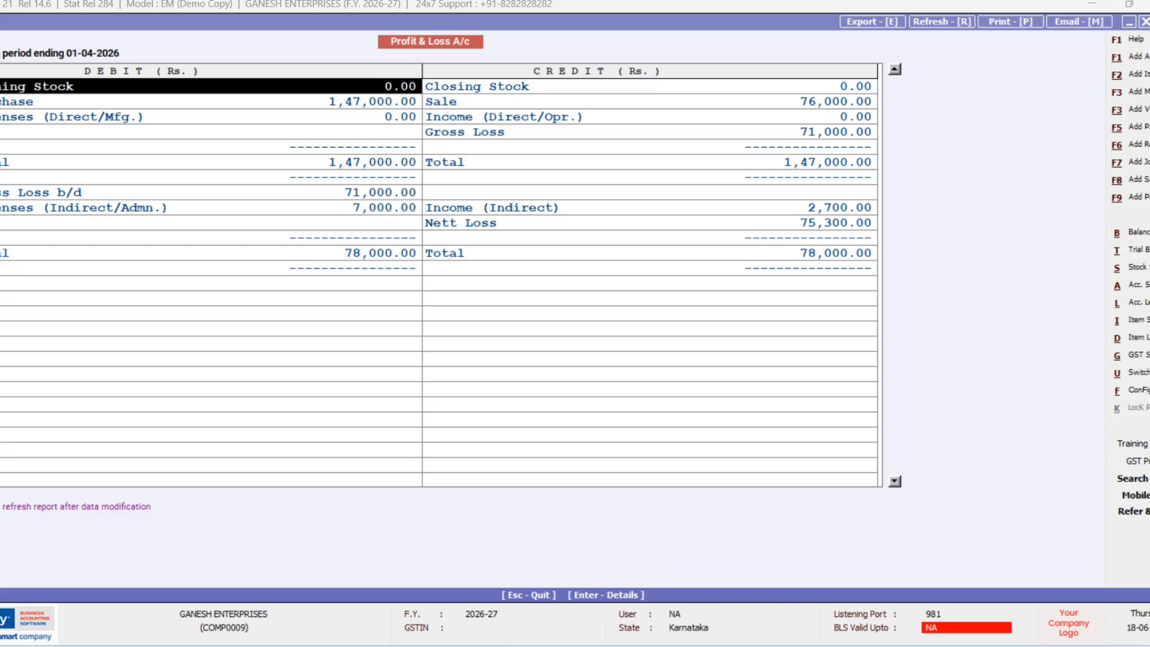
pyautogui.press('Escape')
pyautogui.press('Escape')
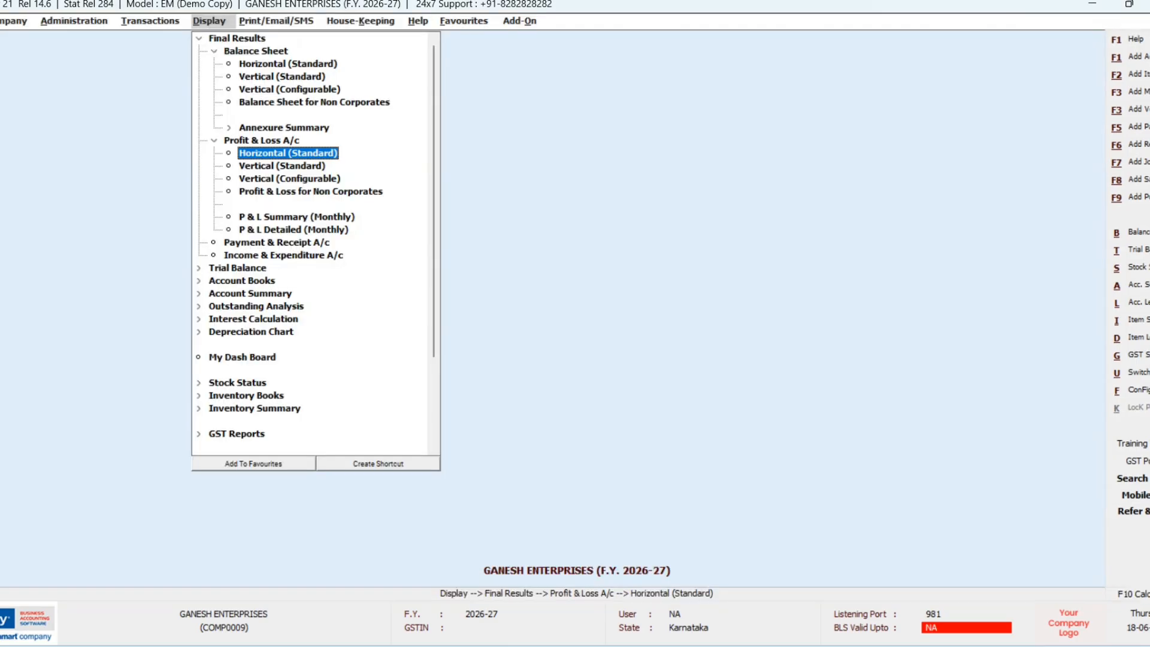
pyautogui.press('Escape')
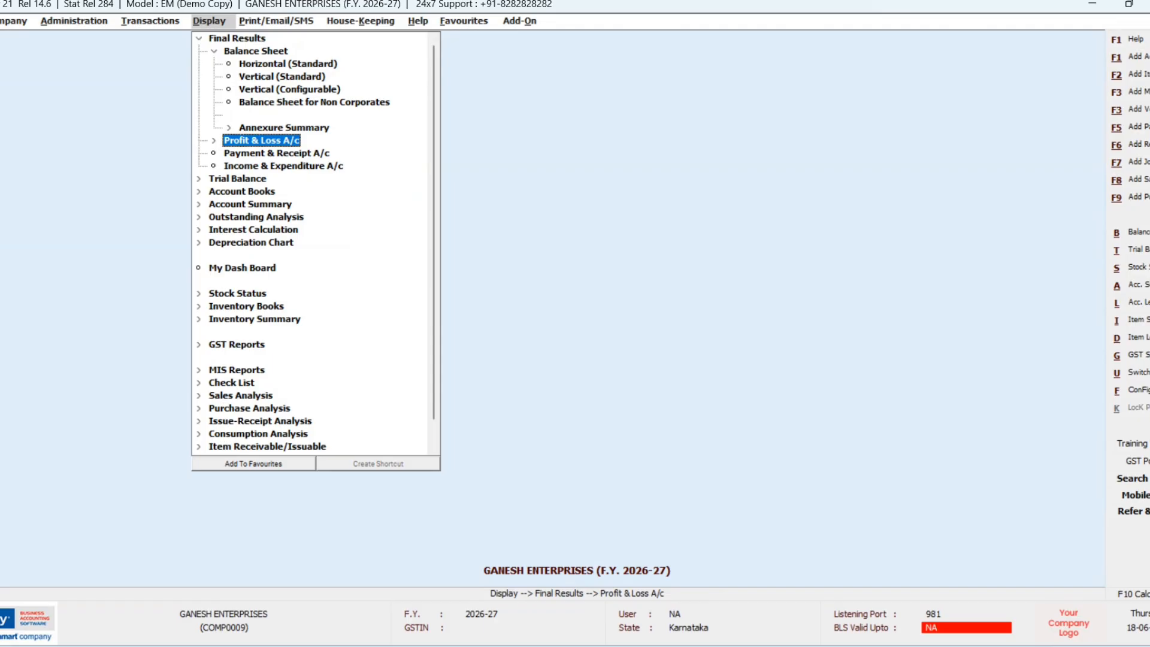
# Step: Open the Payment & Receipt A/c print options under Print/Email/SMS > Final Results
pyautogui.press('Right')
pyautogui.press('Down')
pyautogui.press('Up')
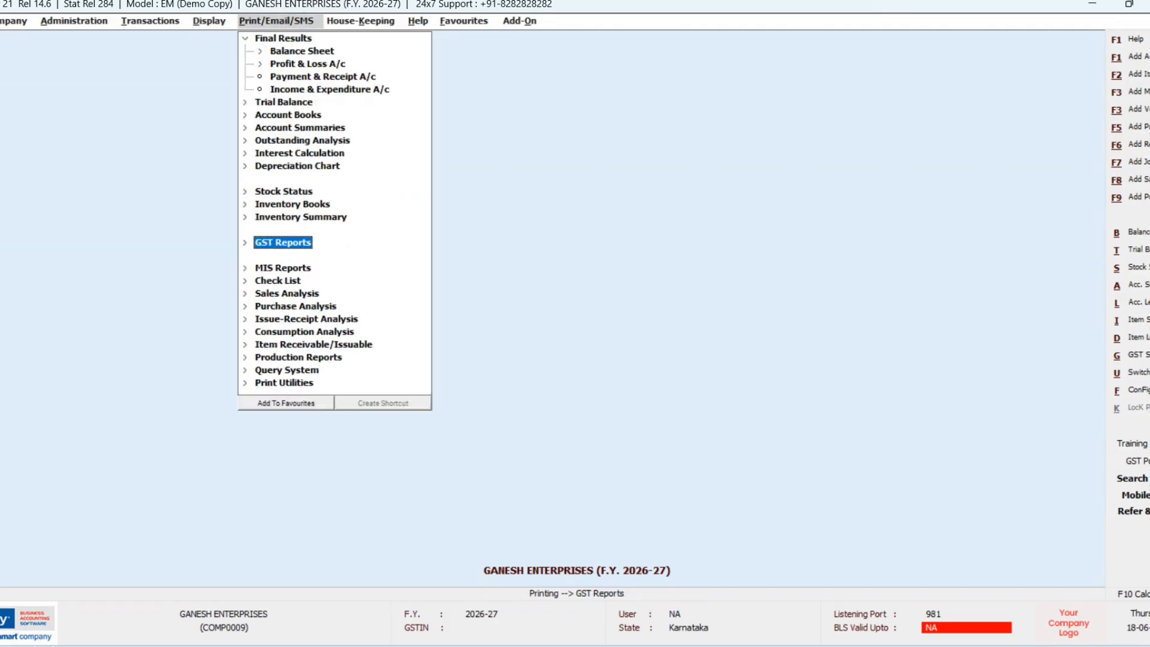
pyautogui.press('Up')
pyautogui.press('Up')
pyautogui.press('Up')
pyautogui.press('Up')
pyautogui.press('Up')
pyautogui.press('Up')
pyautogui.press('Up')
pyautogui.press('Up')
pyautogui.press('Up')
pyautogui.press('Up')
pyautogui.press('Up')
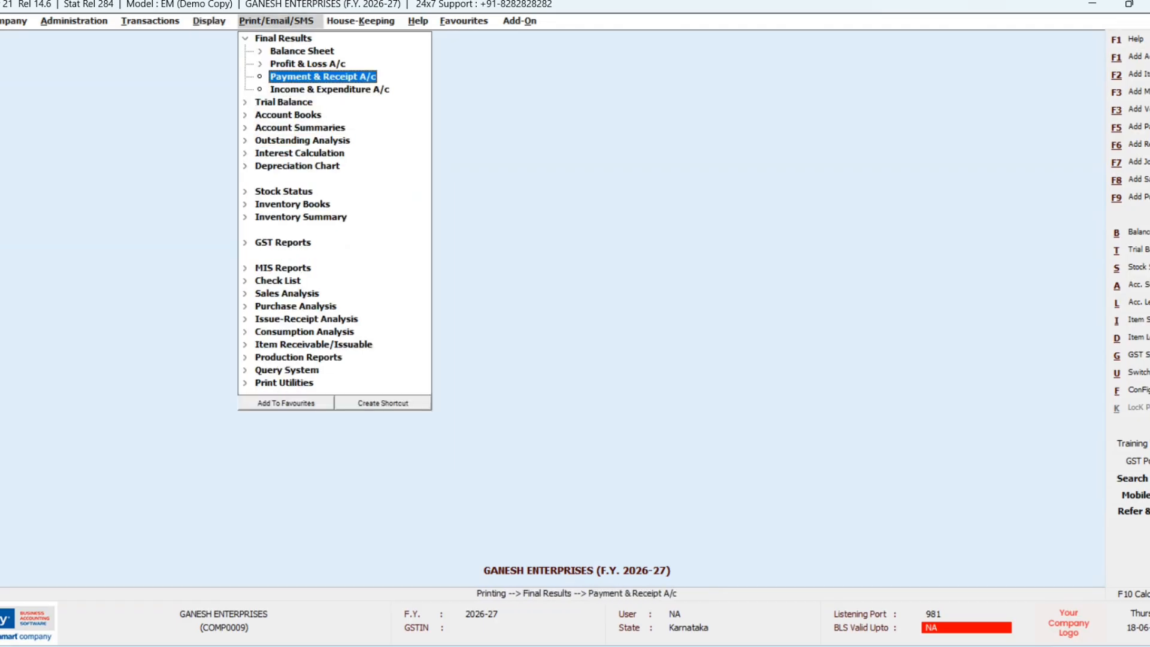
pyautogui.press('Return')
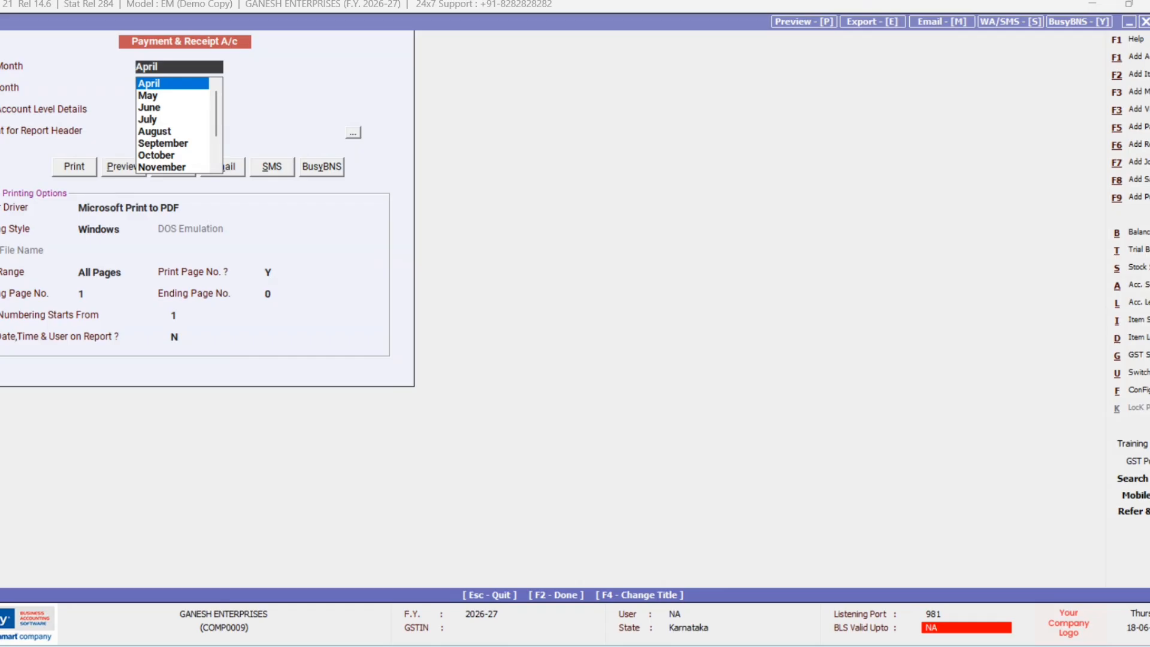
# Step: Set months April to April with account-level details Y, and preview the 6,48,700.00 report
pyautogui.press('Return')
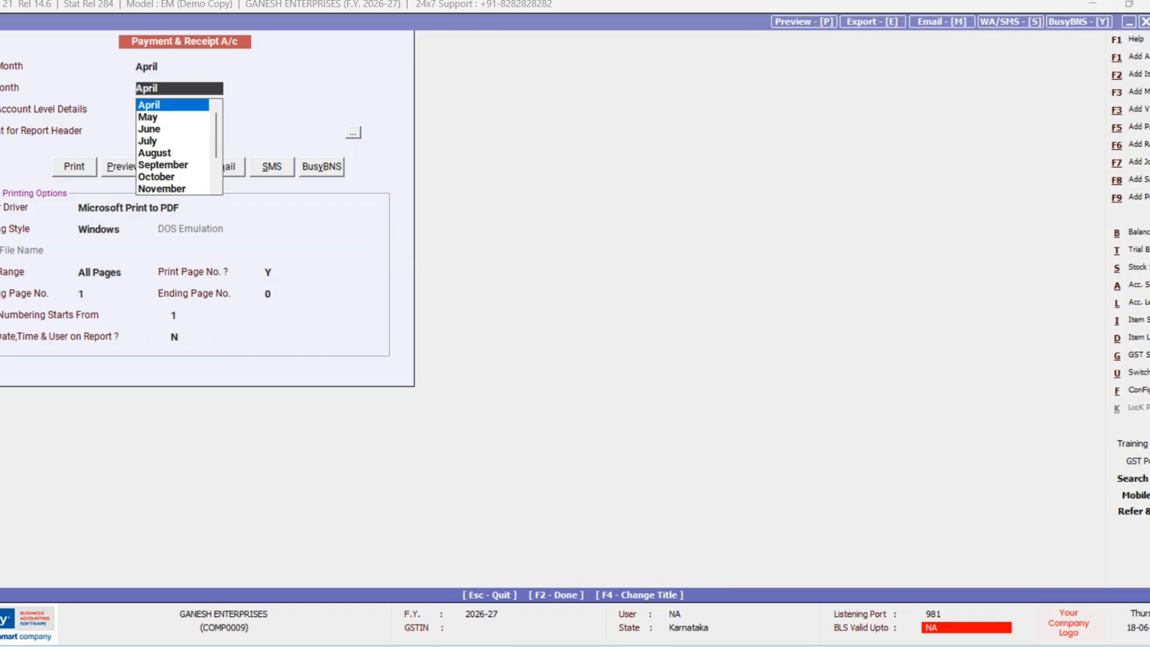
pyautogui.press('Return')
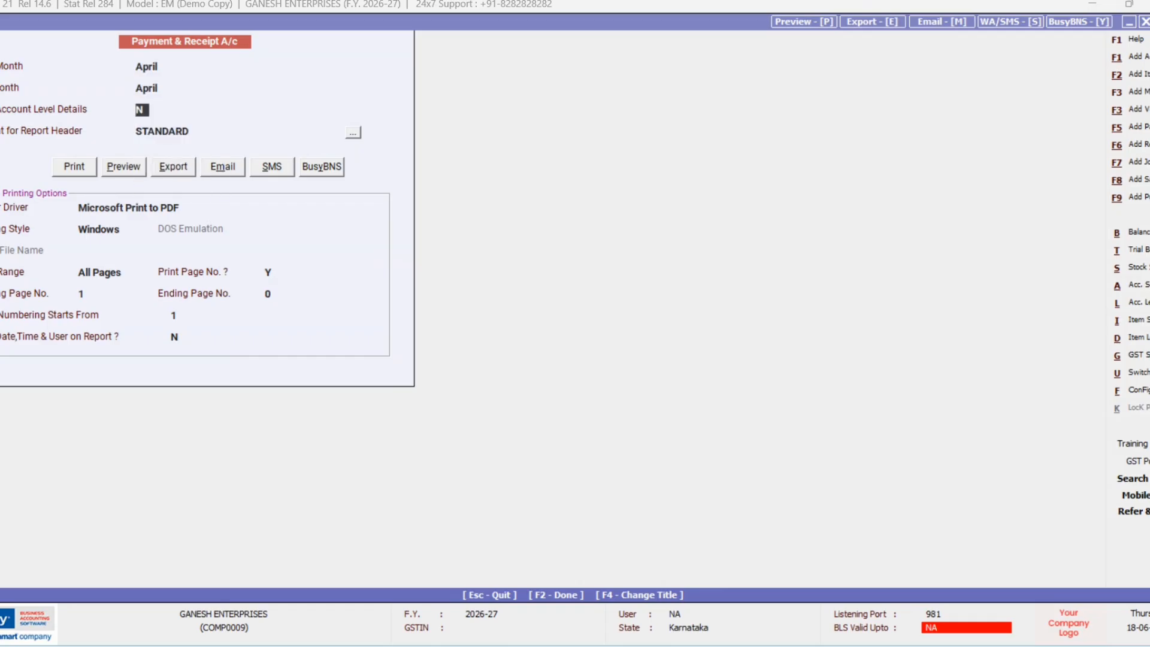
pyautogui.write('y')
pyautogui.press('Return')
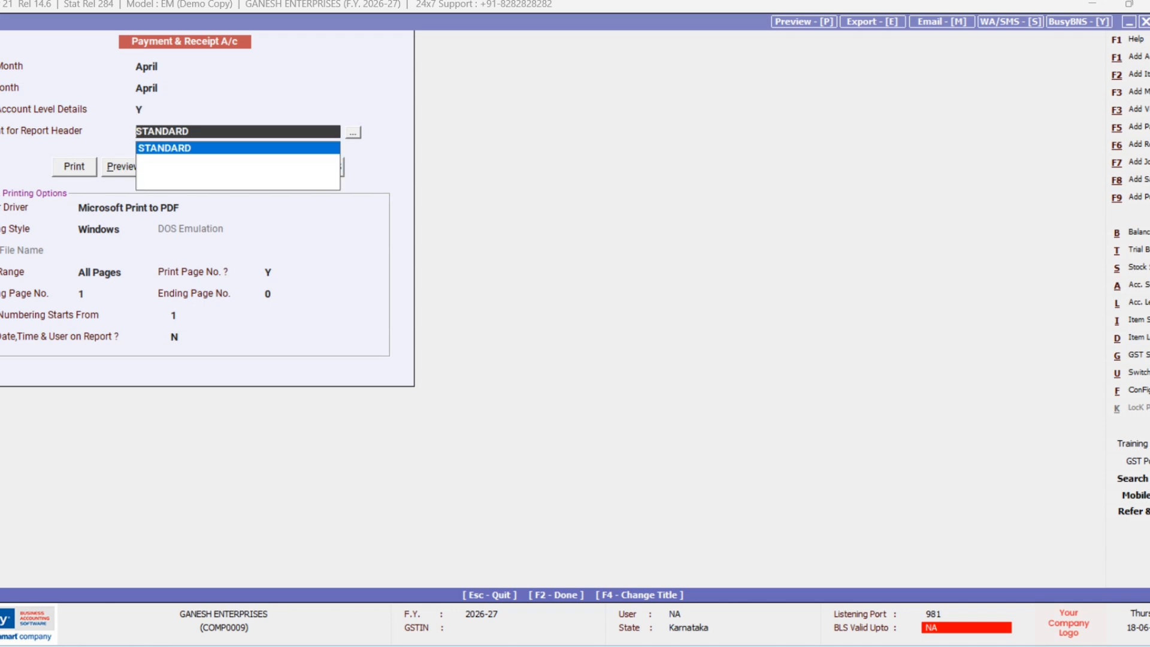
pyautogui.press('Return')
pyautogui.press('Tab')
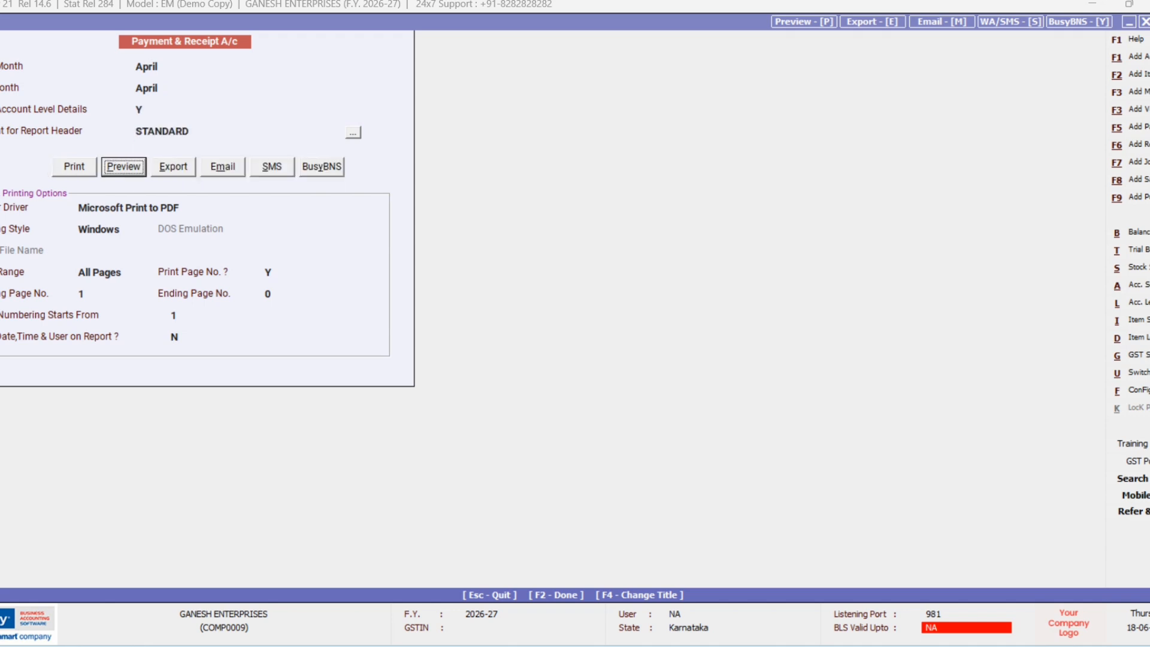
pyautogui.press('Return')
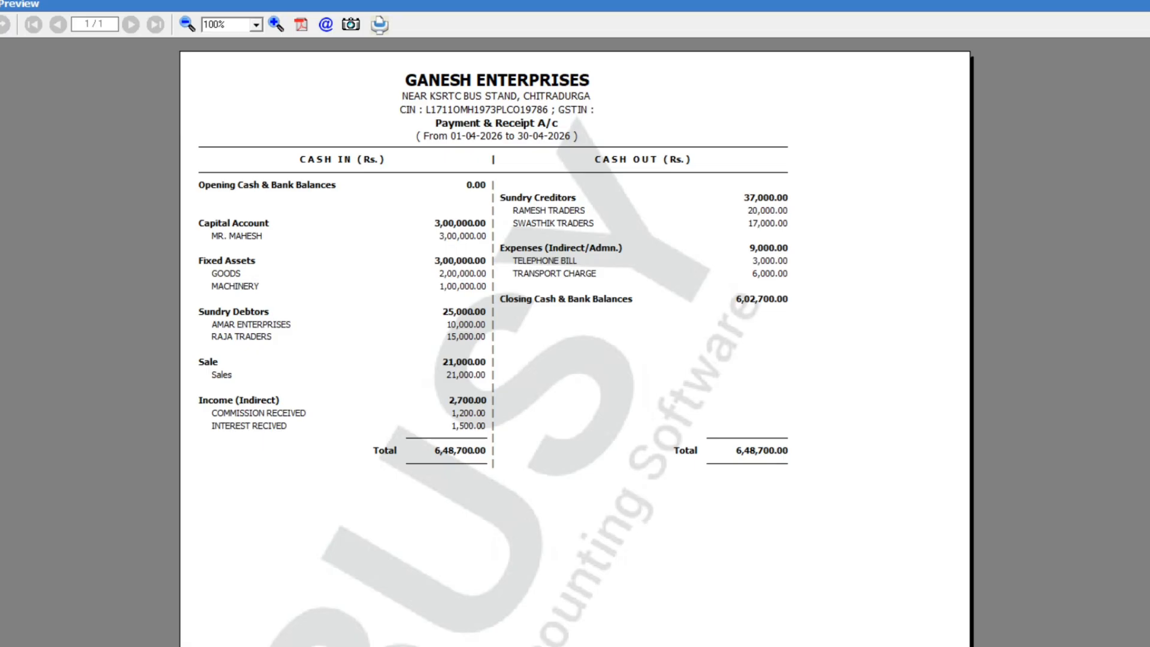
pyautogui.press('Escape')
pyautogui.press('Escape')
pyautogui.press('Escape')
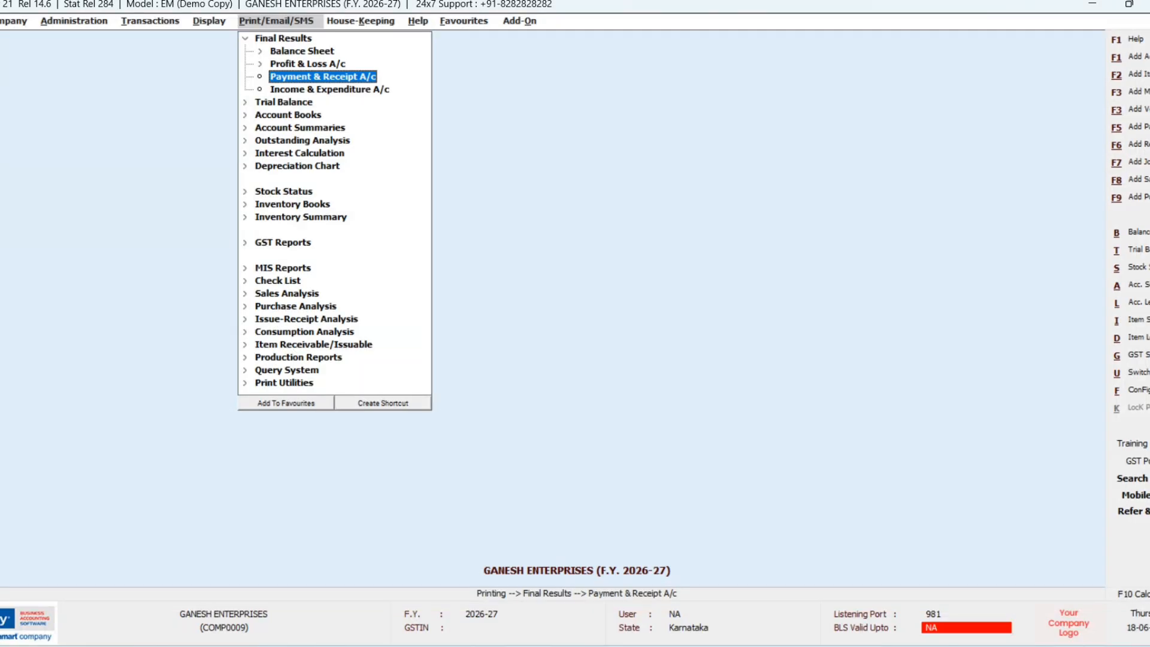
# Step: Preview the Income & Expenditure A/c with STANDARD header, showing 75,300.00 excess of expenses, then close it
pyautogui.press('Down')
pyautogui.press('Return')
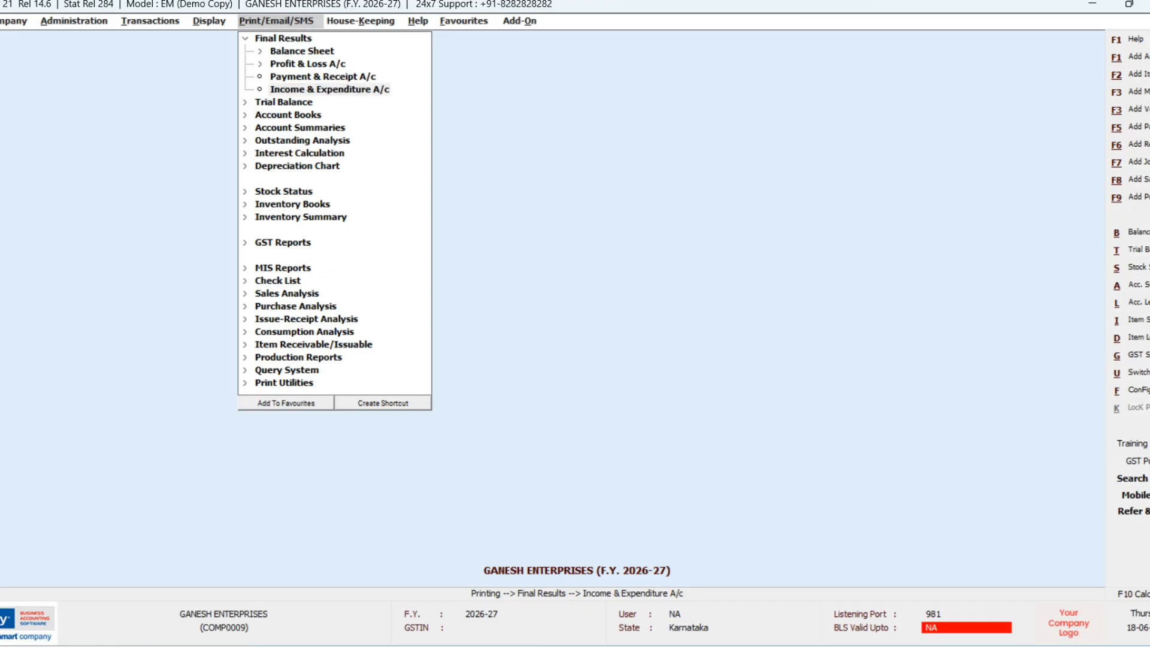
pyautogui.press('Return')
pyautogui.press('Return')
pyautogui.press('Return')
pyautogui.press('Return')
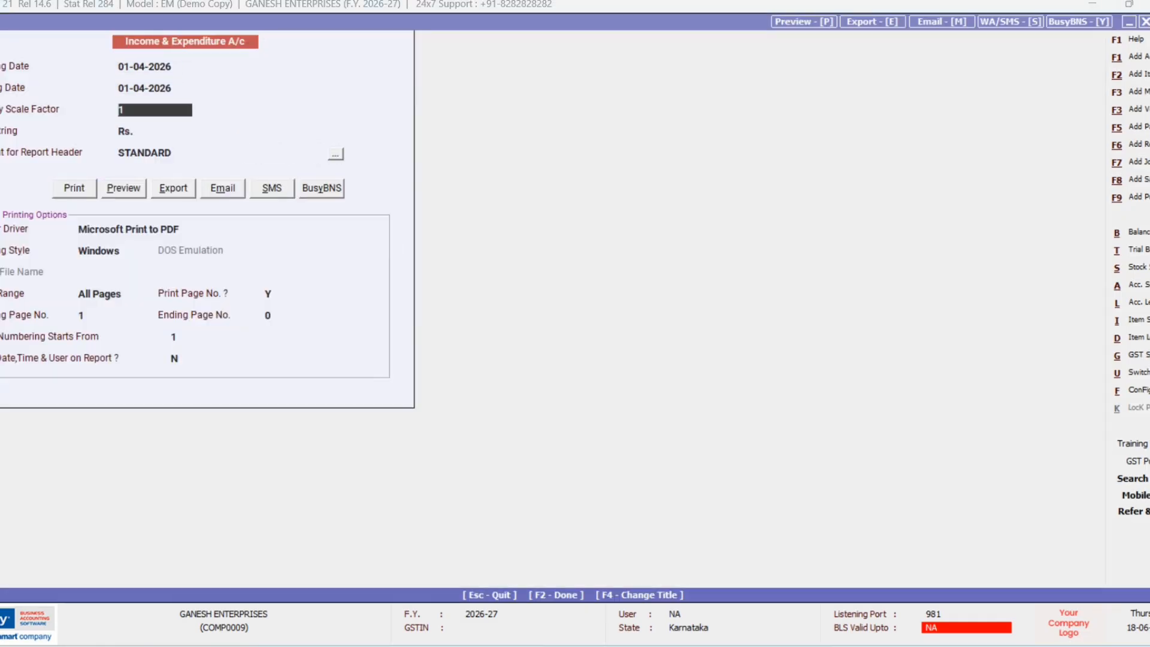
pyautogui.press('Return')
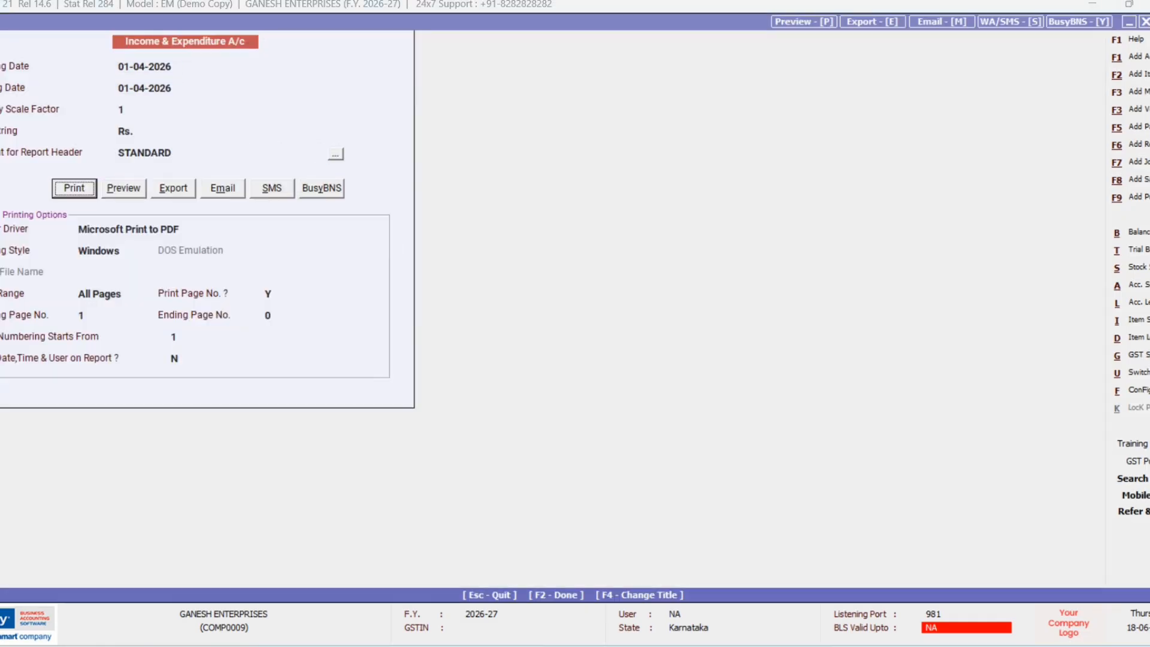
pyautogui.press('Right')
pyautogui.press('Return')
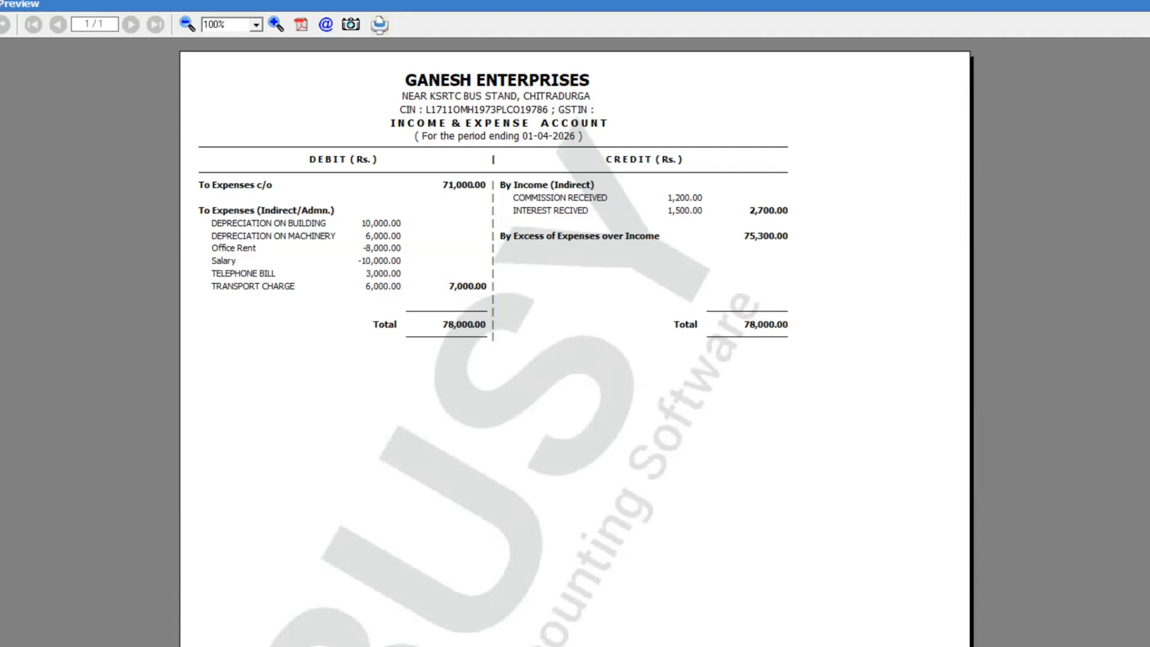
pyautogui.press('Escape')
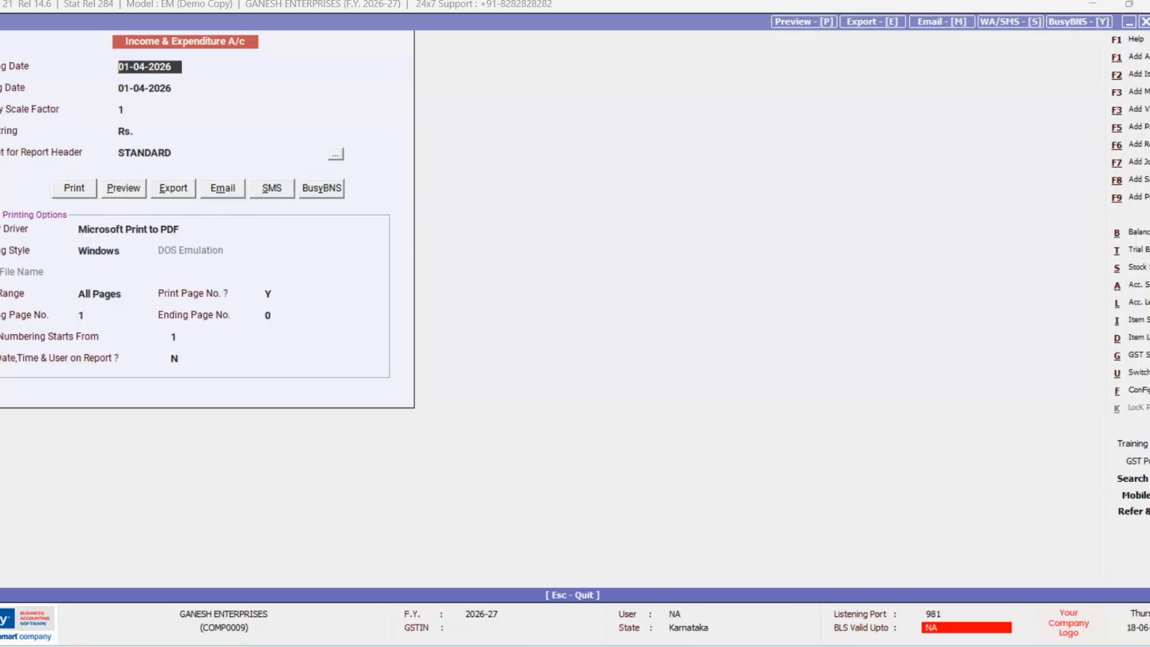
pyautogui.press('Escape')
pyautogui.press('Escape')
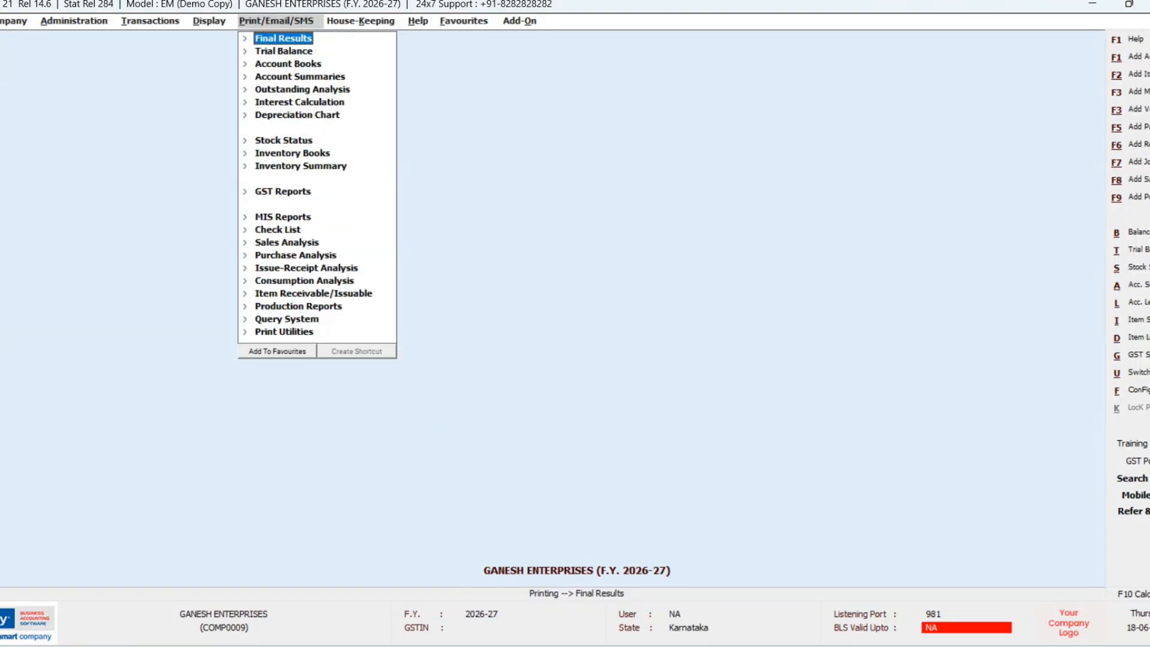
# Step: Preview the Amount Payable report for All Accounts, totalling 1,10,000.00, then close it
pyautogui.press('Down')
pyautogui.press('Down')
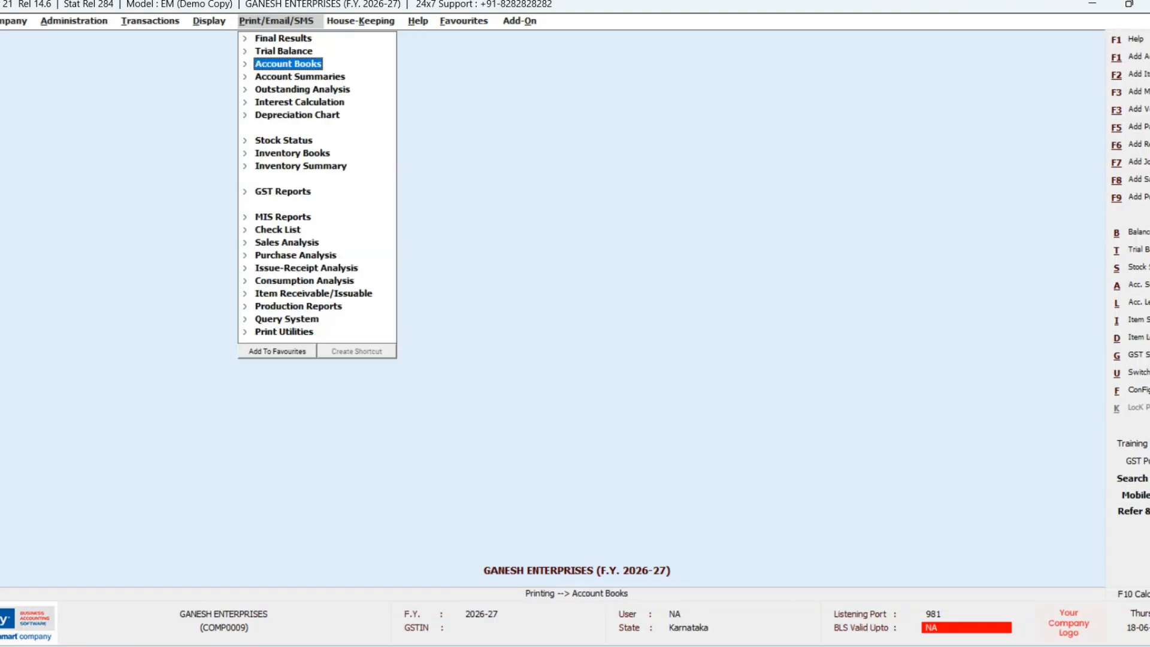
pyautogui.press('Down')
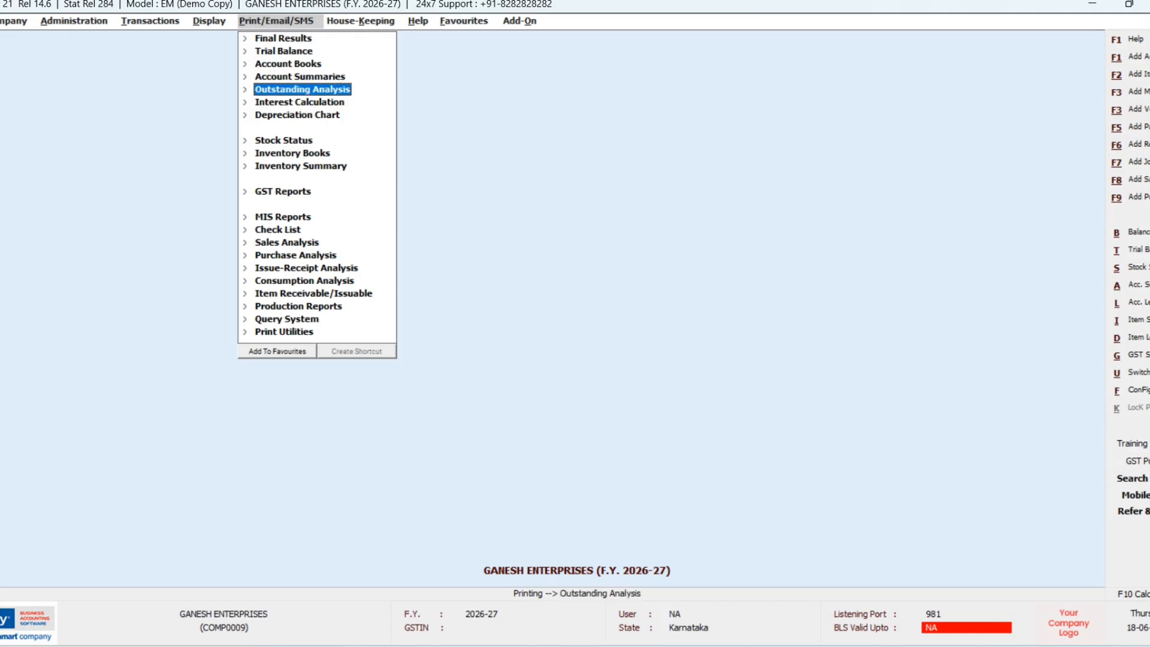
pyautogui.press('Return')
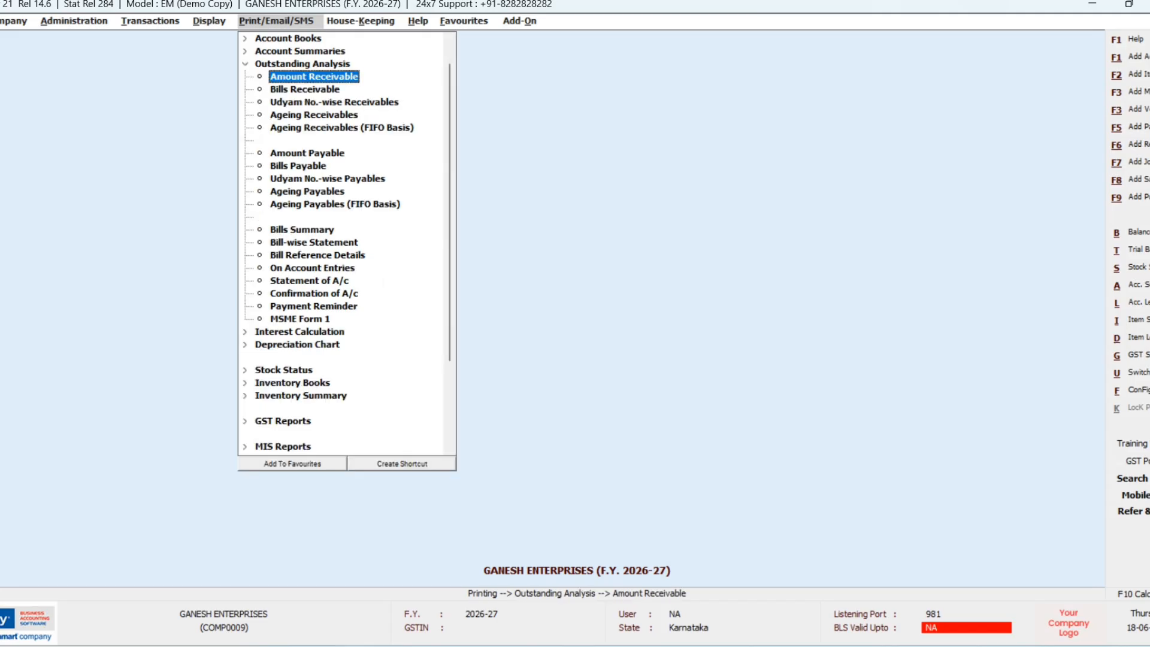
pyautogui.press('Down')
pyautogui.press('Down')
pyautogui.press('Down')
pyautogui.press('Down')
pyautogui.press('Down')
pyautogui.press('Down')
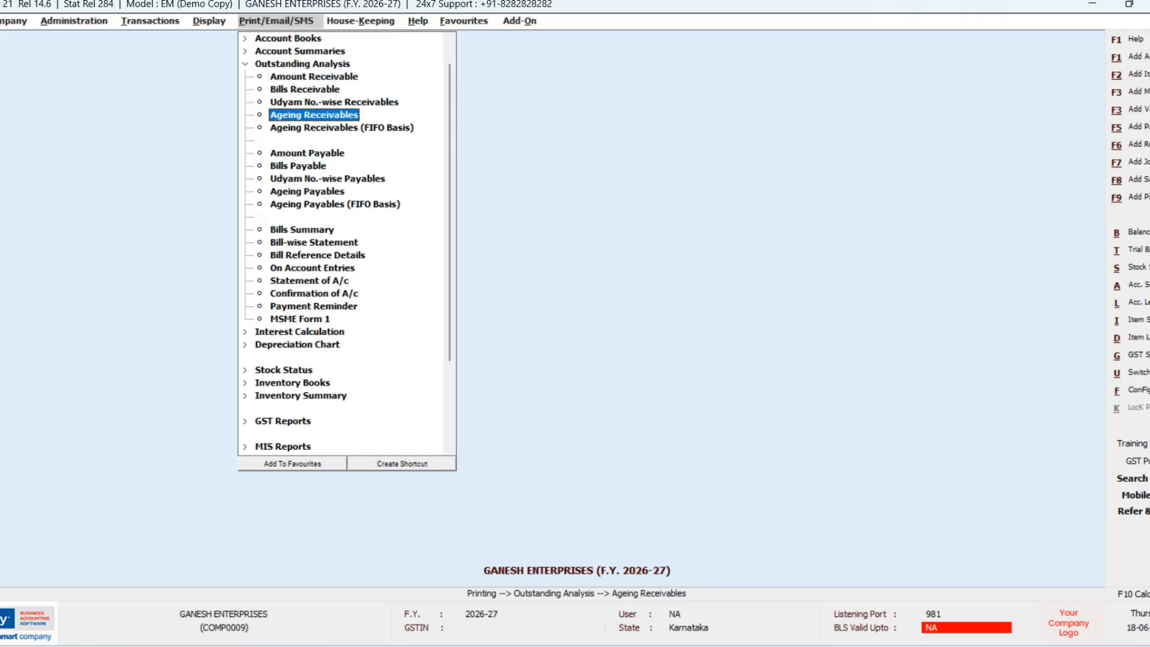
pyautogui.press('Up')
pyautogui.press('Return')
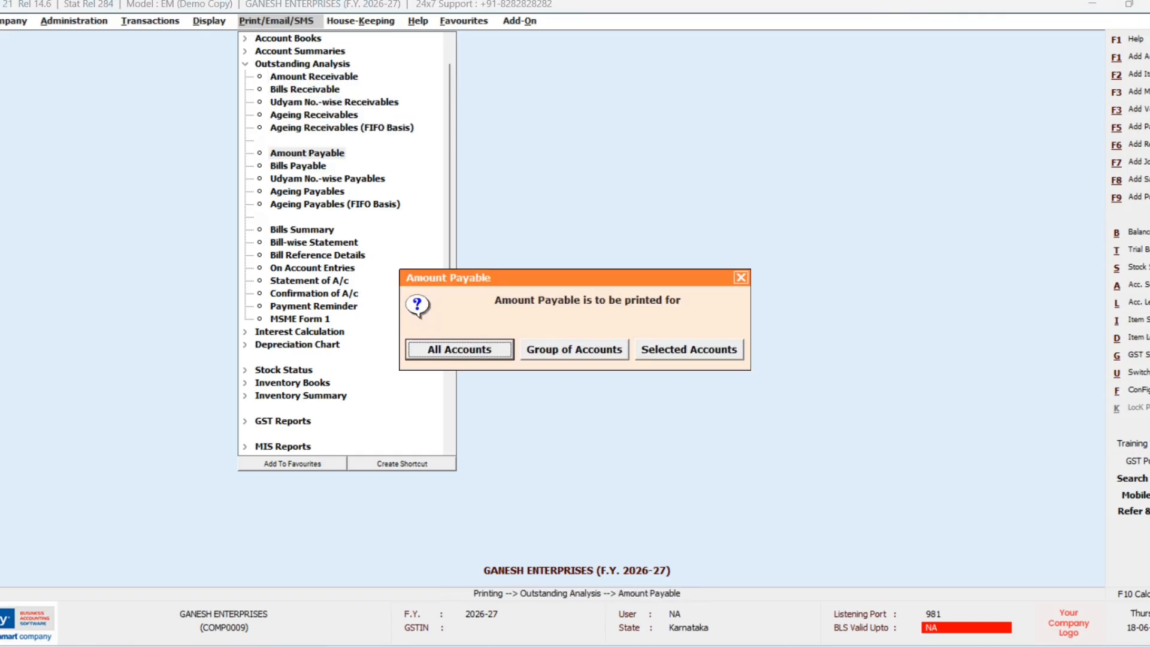
pyautogui.press('Return')
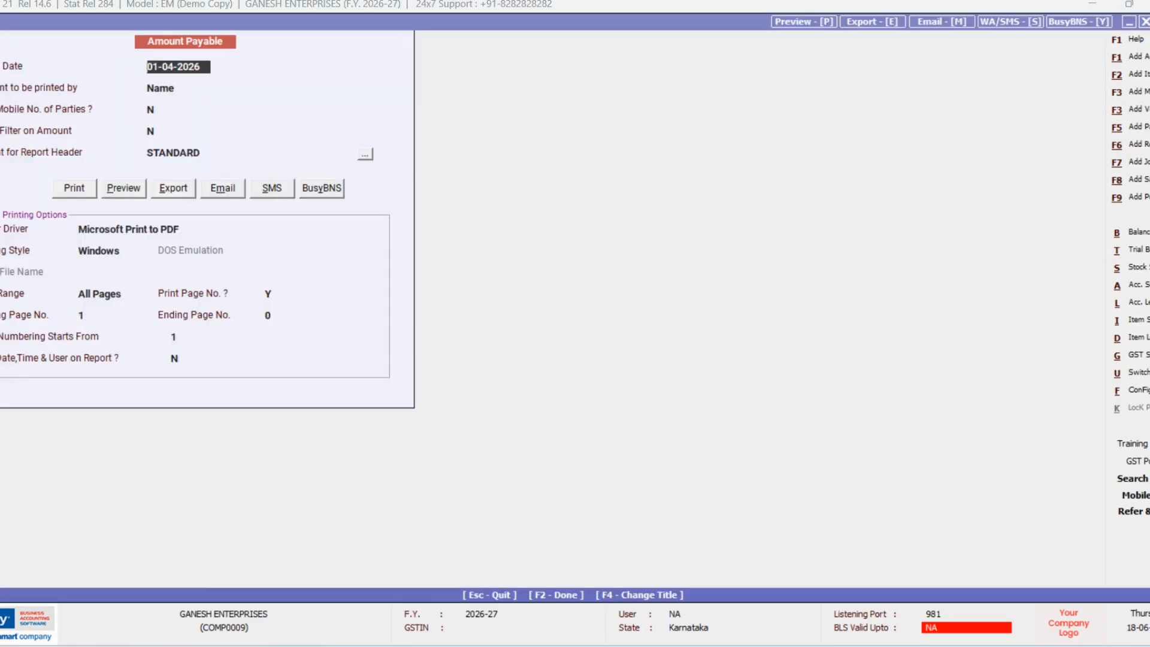
pyautogui.press('Return')
pyautogui.press('Return')
pyautogui.press('Return')
pyautogui.press('Return')
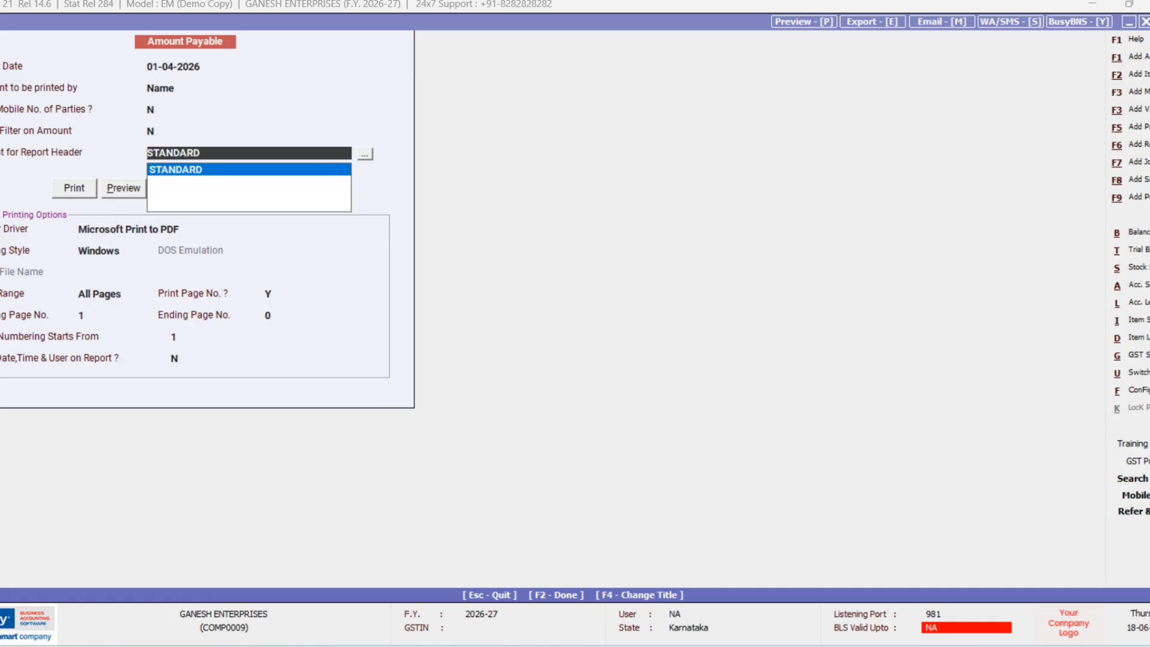
pyautogui.press('Return')
pyautogui.press('Right')
pyautogui.press('Return')
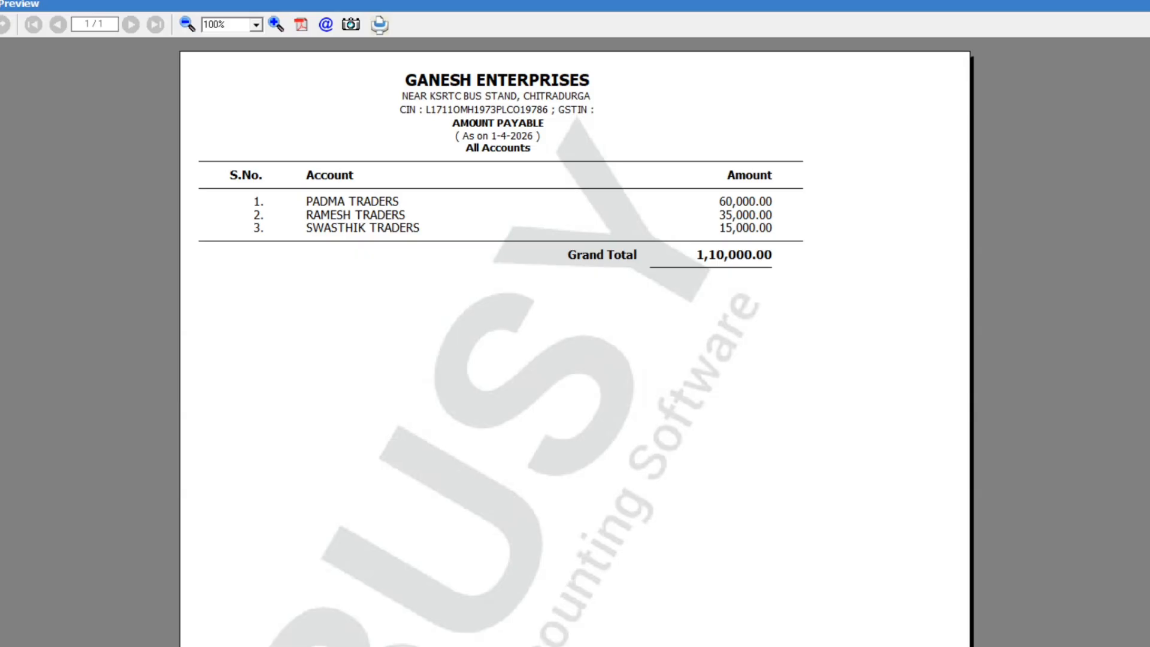
pyautogui.press('Escape')
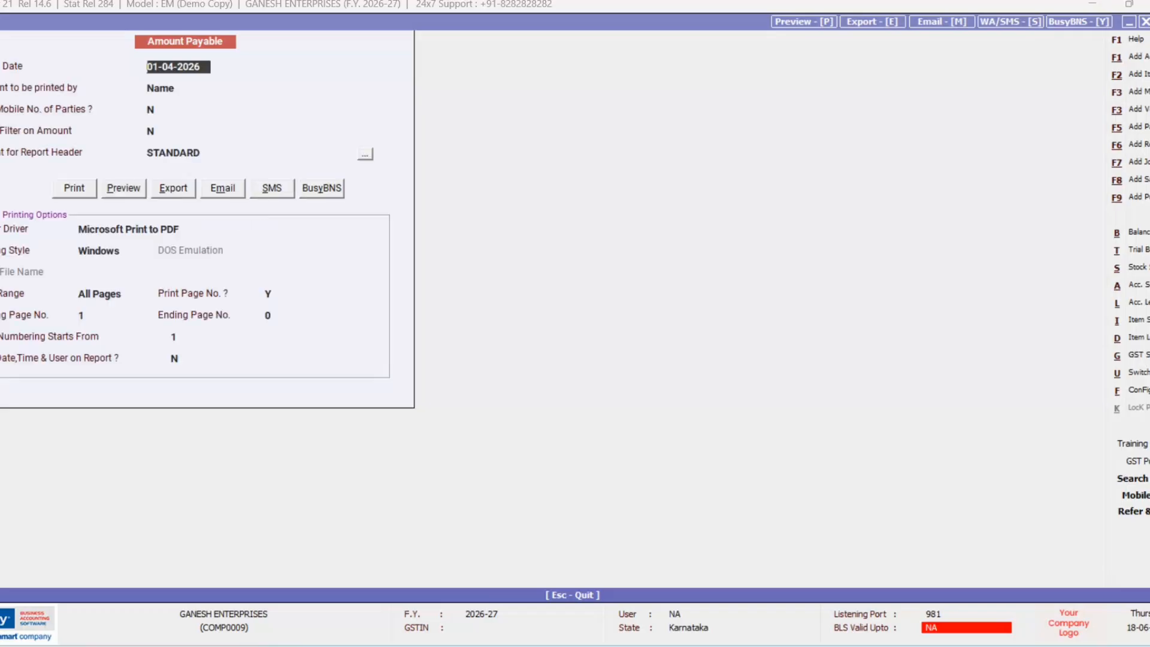
pyautogui.press('Escape')
pyautogui.press('Escape')
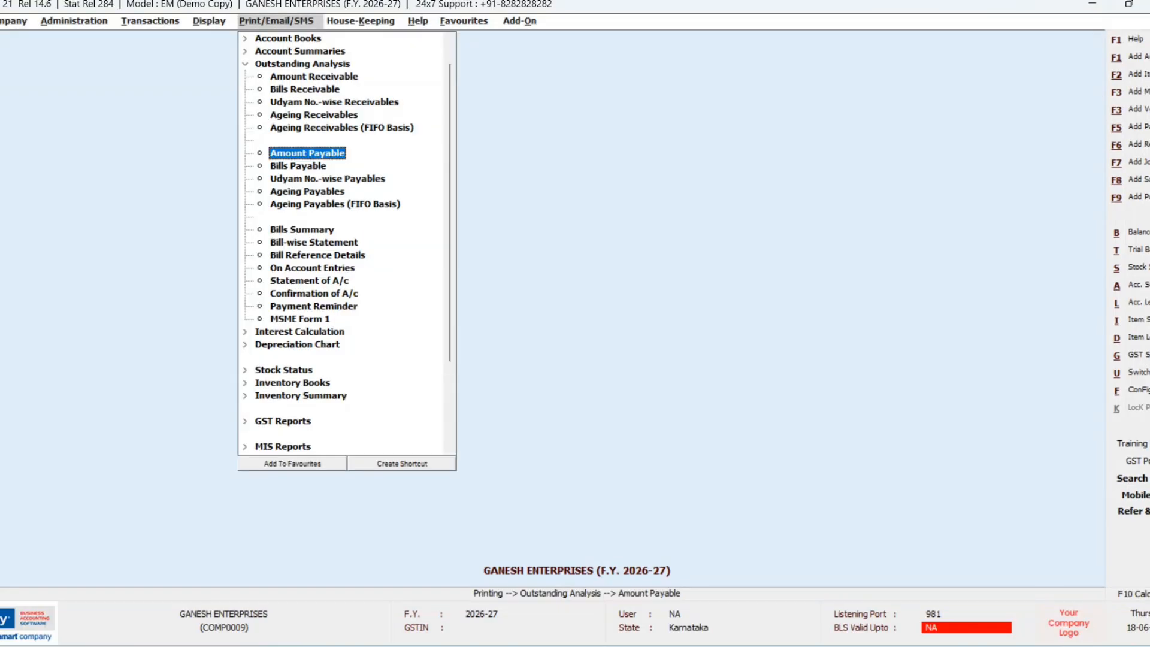
# Step: Move past the payables reports to the Depreciation Chart's Income Tax Act report
pyautogui.press('Down')
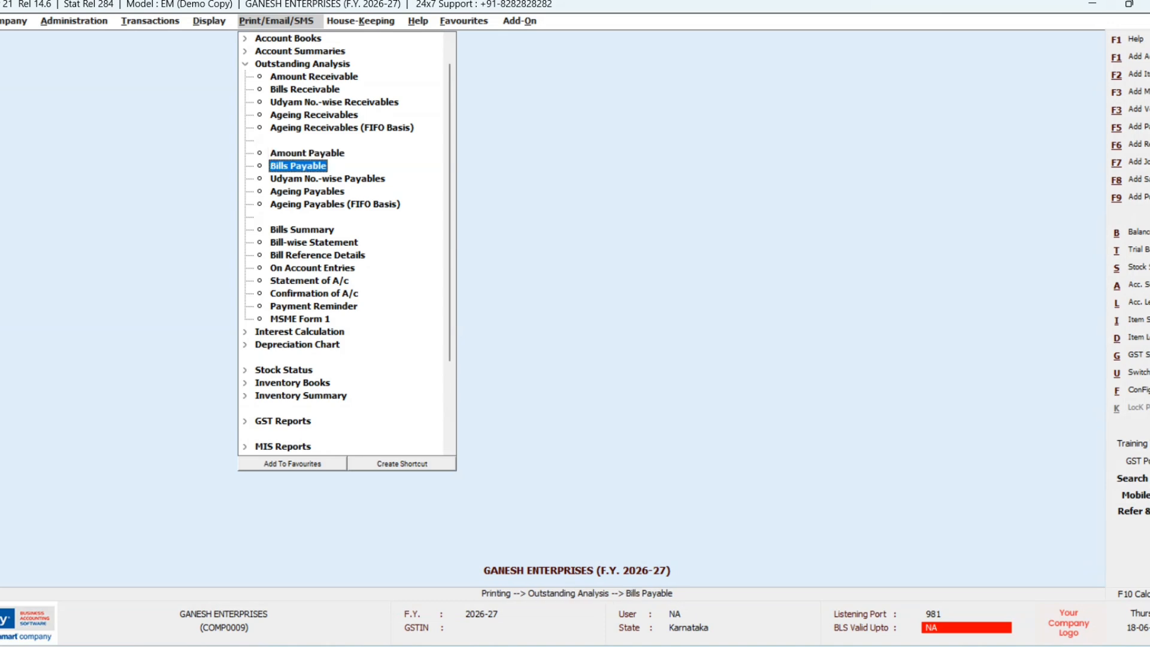
pyautogui.press('Down')
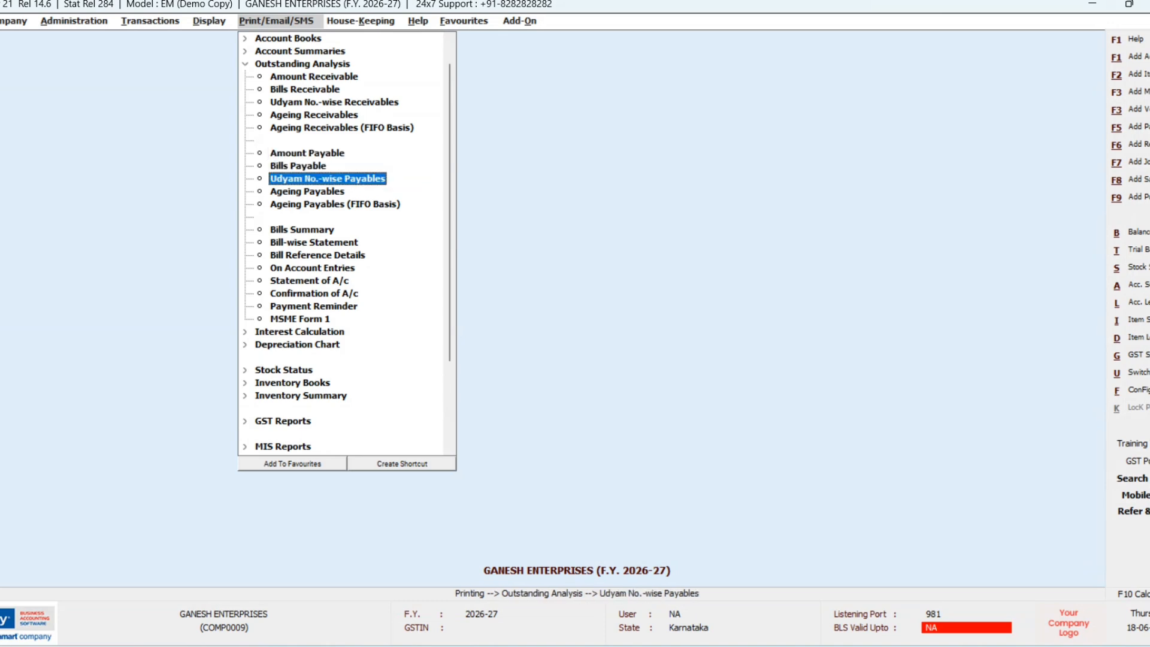
pyautogui.press('Down')
pyautogui.press('Left')
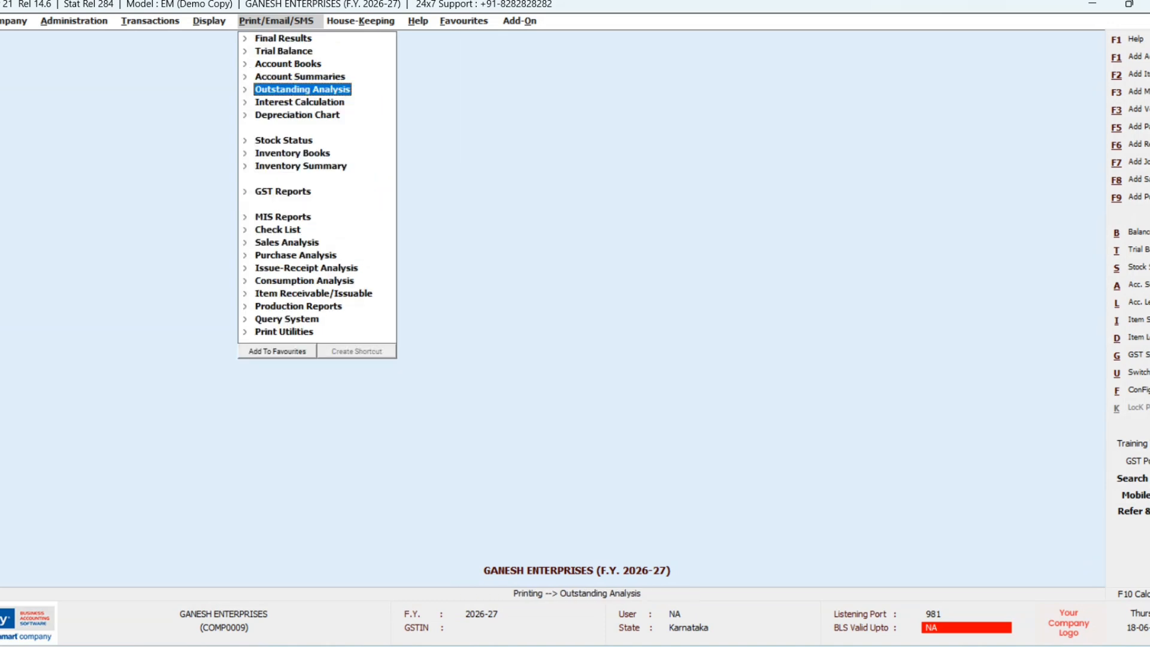
pyautogui.press('Down')
pyautogui.press('Down')
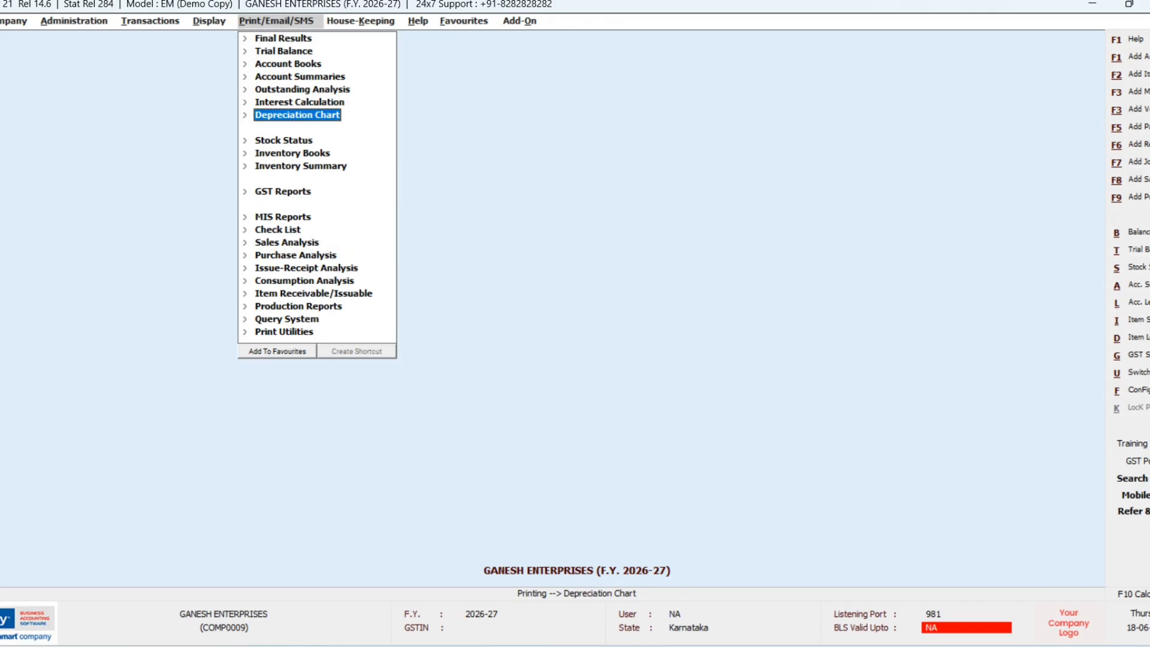
pyautogui.press('Right')
# Step: Choose DEPRECIATION ON BUILDING as the account for the Income Tax Act depreciation chart
pyautogui.press('Return')
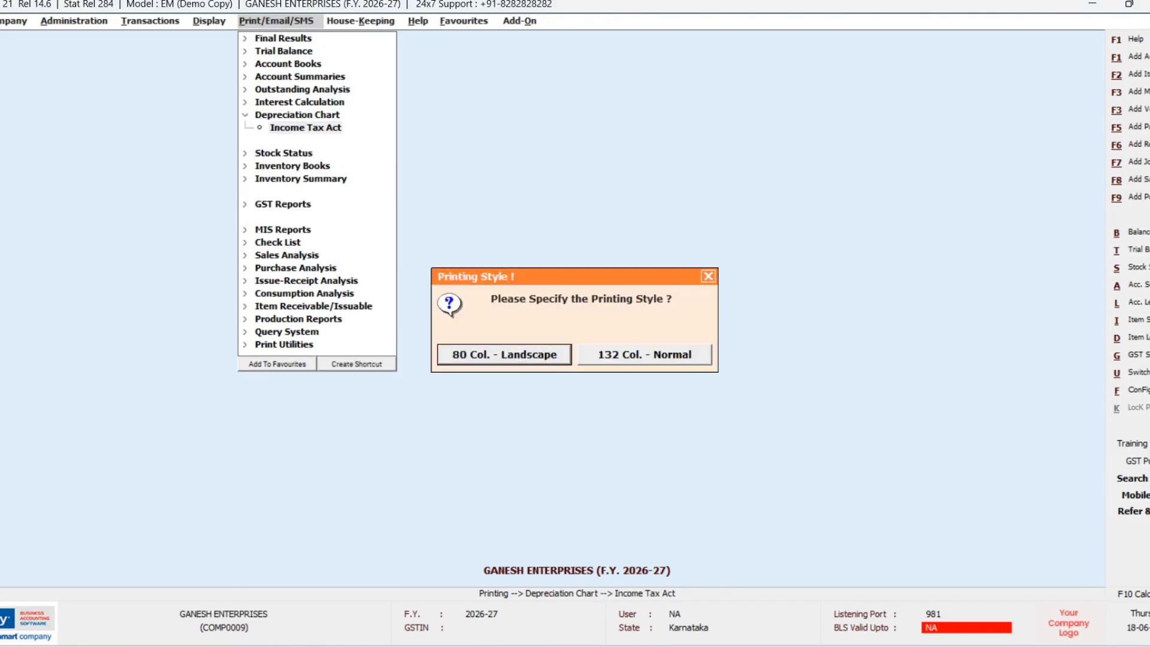
pyautogui.press('Return')
pyautogui.press('space')
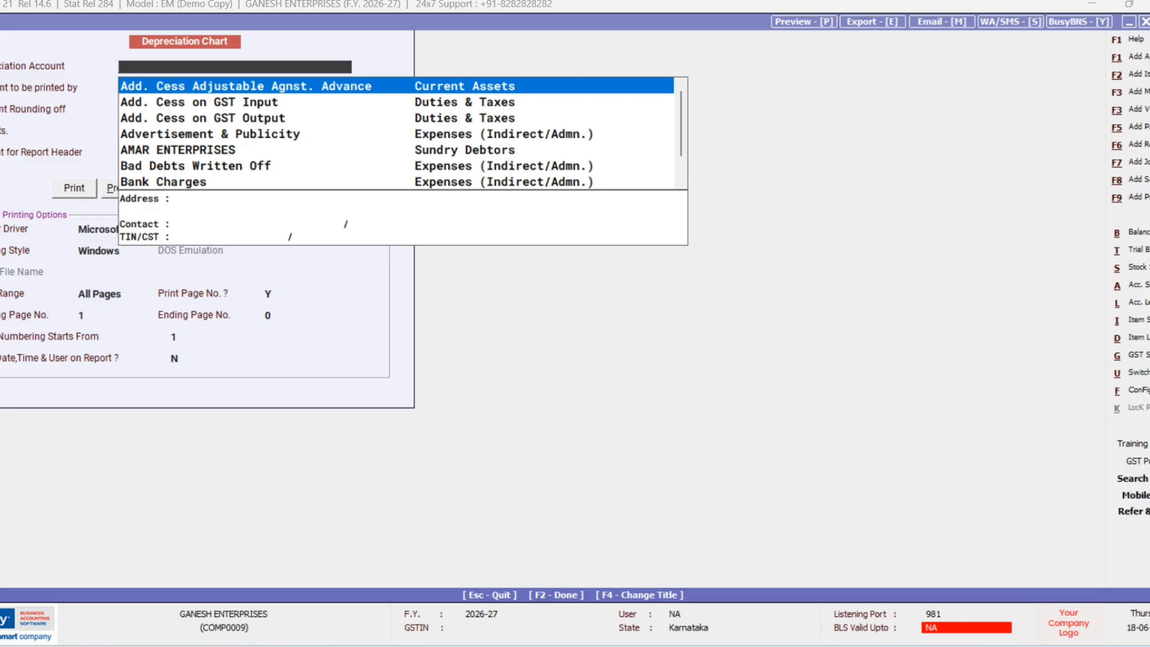
pyautogui.write('D')
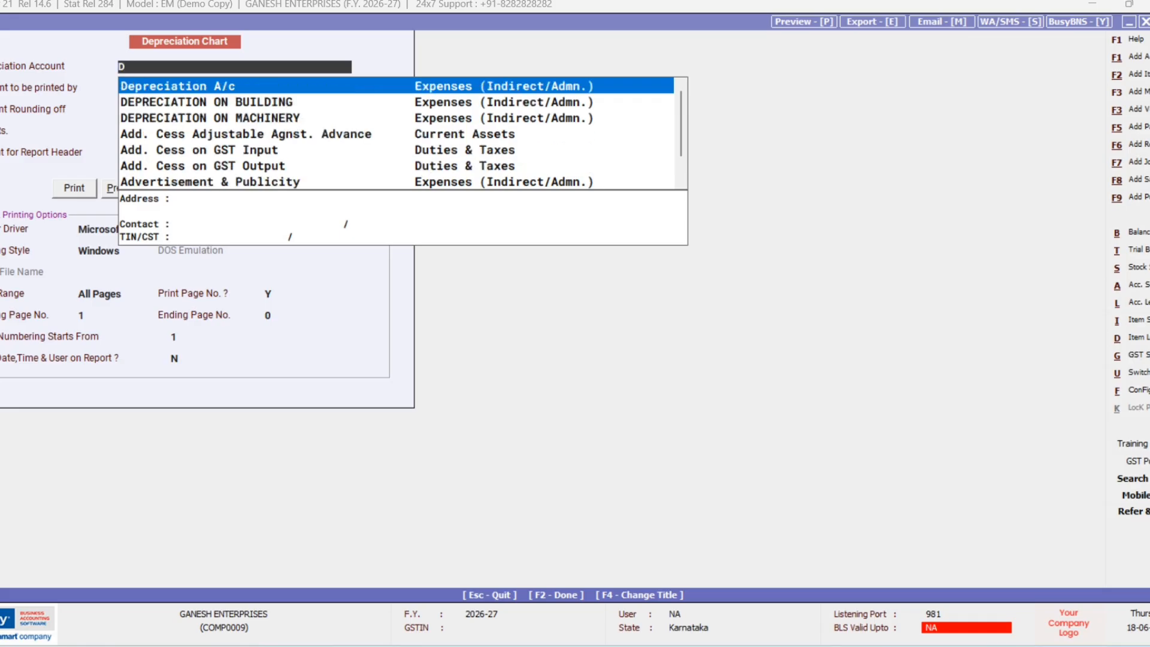
pyautogui.press('Down')
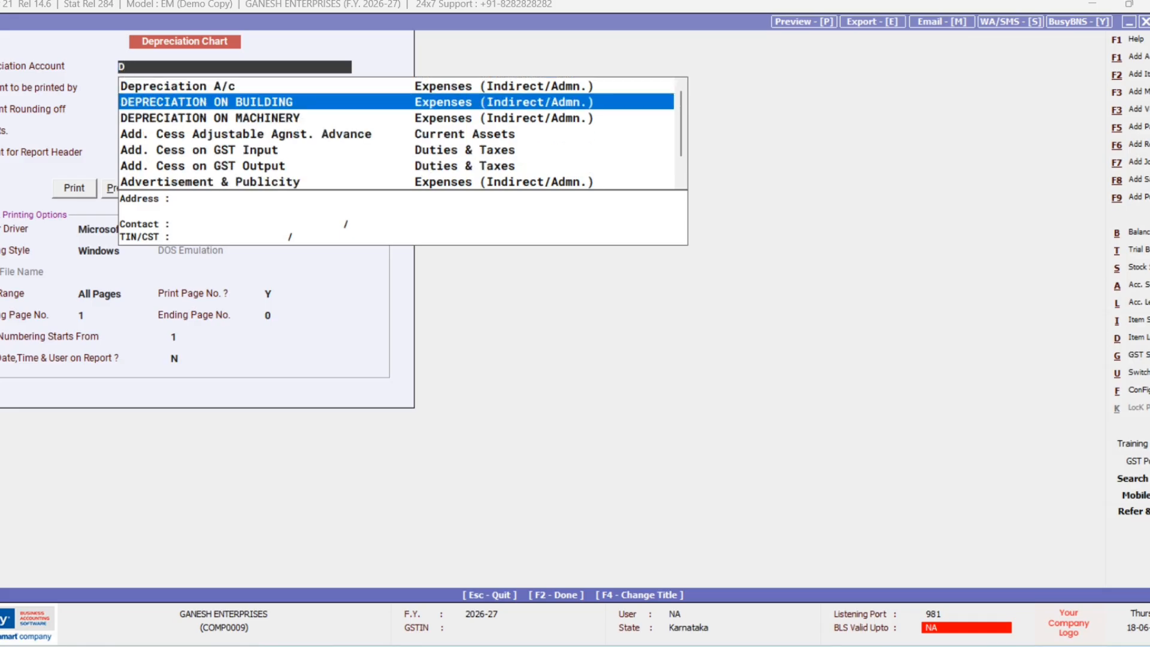
pyautogui.press('Return')
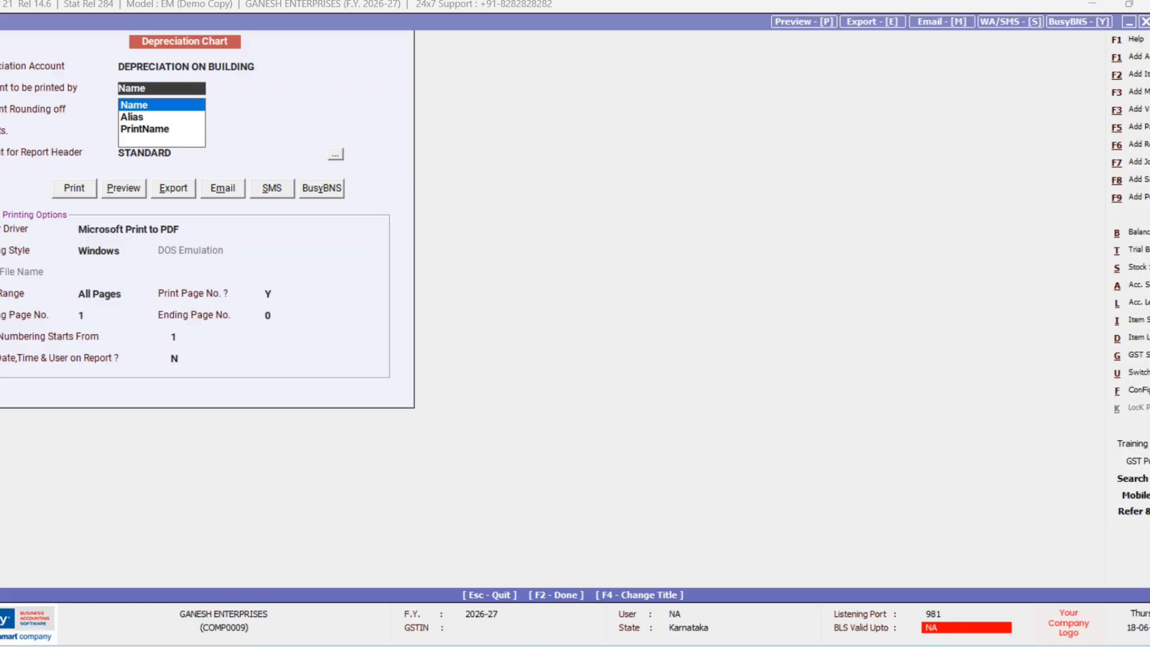
# Step: Keep name order, Automatic rounding, scale 1 and STANDARD header, then preview the chart
pyautogui.press('Return')
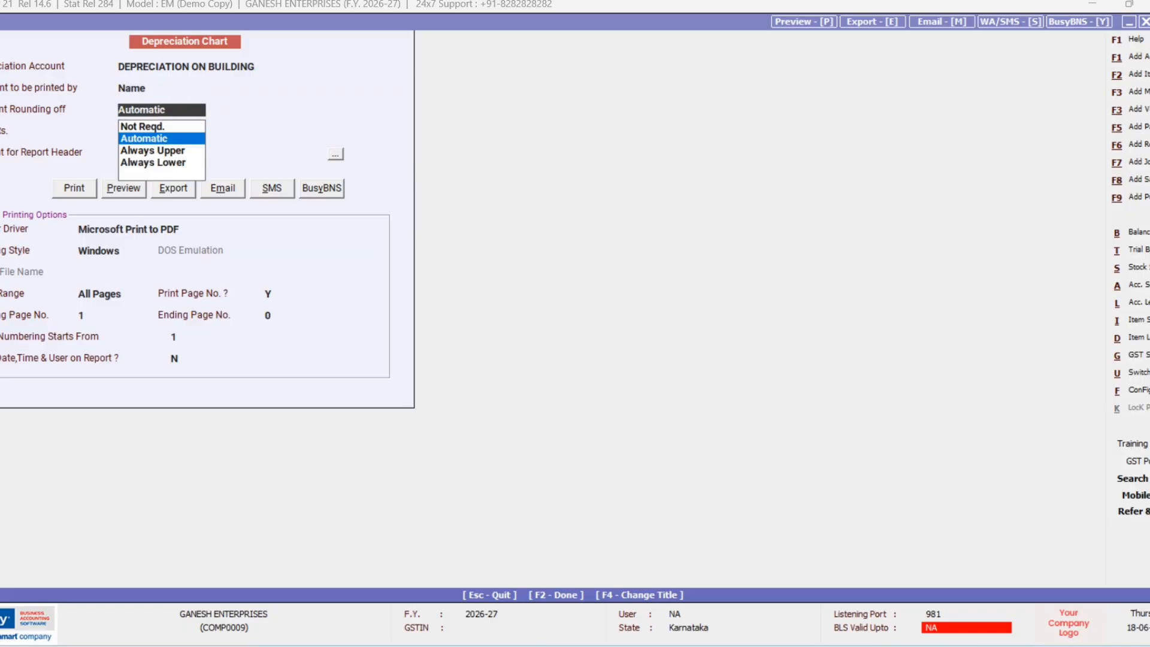
pyautogui.press('Return')
pyautogui.press('Return')
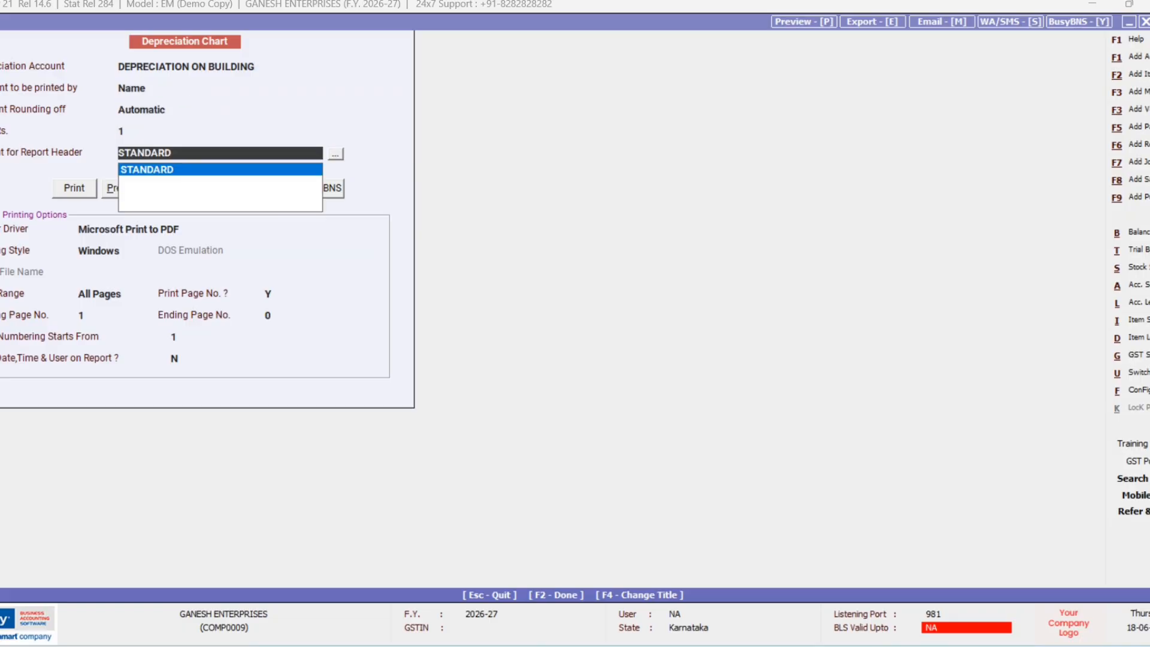
pyautogui.press('Return')
pyautogui.press('Right')
pyautogui.press('Return')
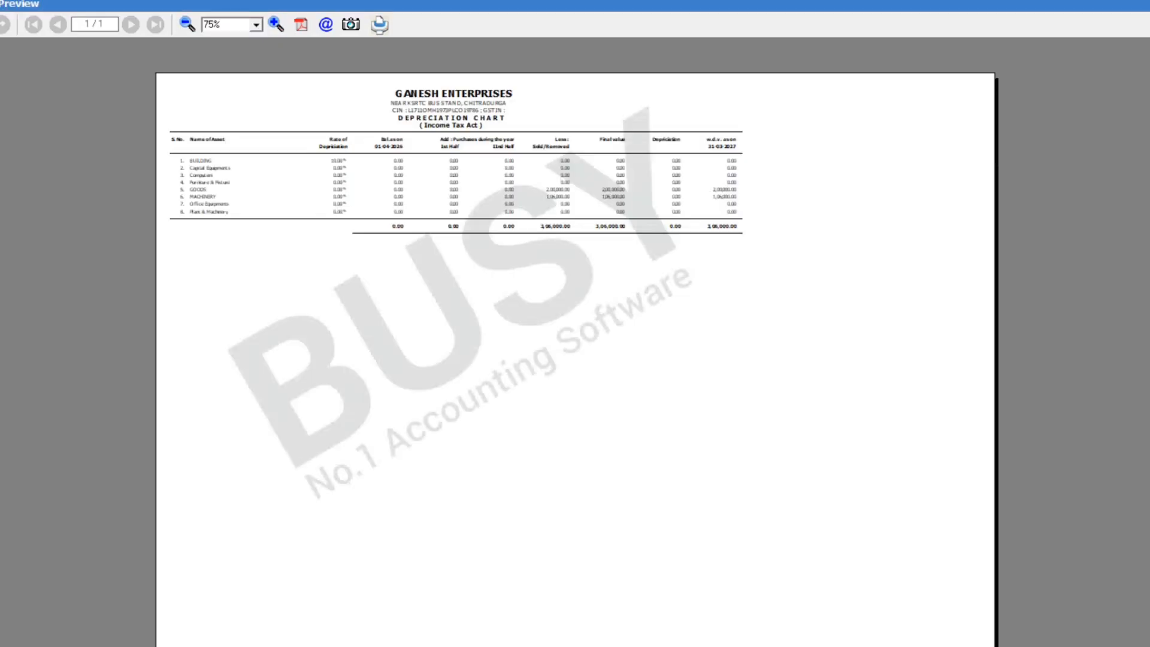
pyautogui.press('Escape')
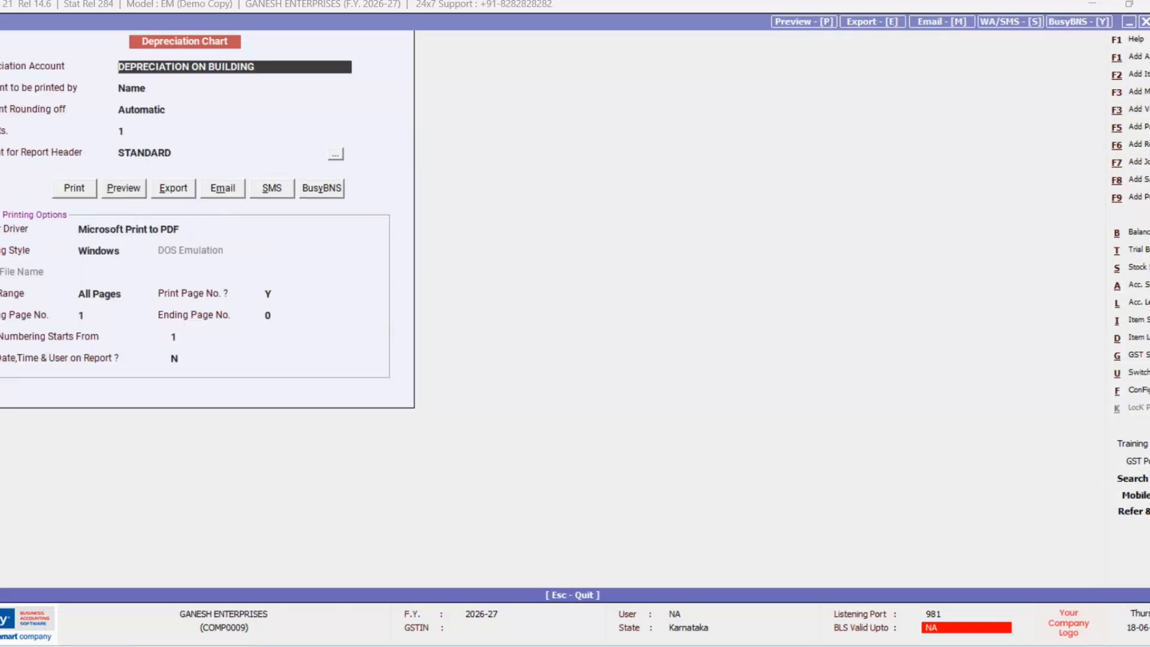
pyautogui.press('Escape')
pyautogui.press('Escape')
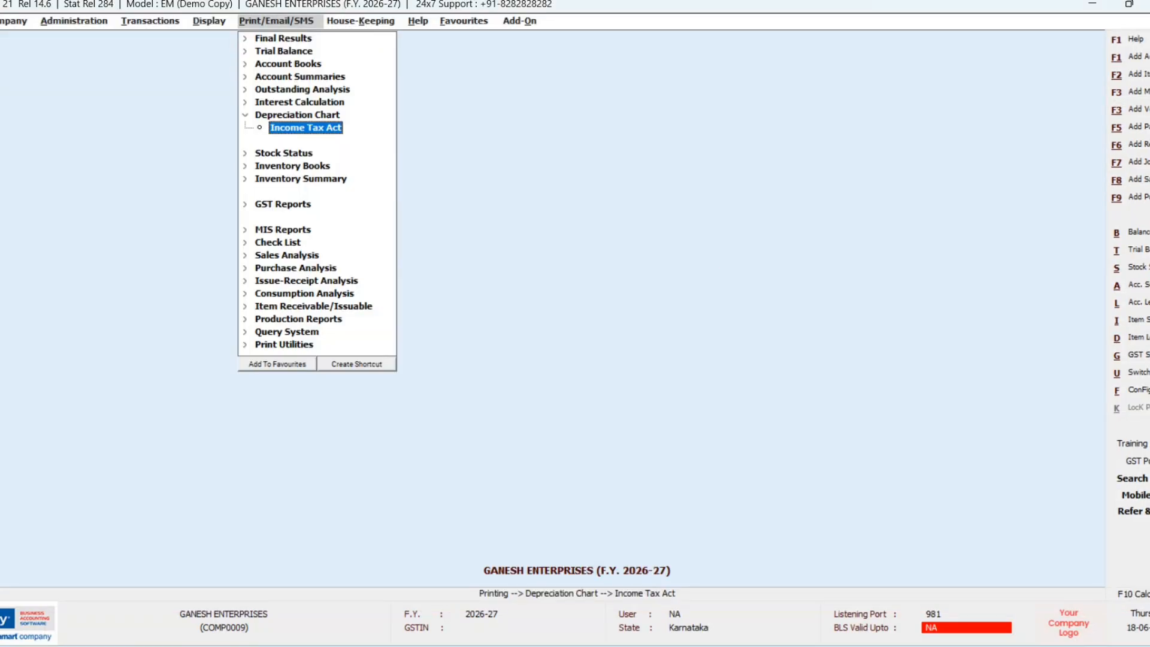
# Step: View the Cash Flow report under Display > MIS Reports, then close it
pyautogui.press('Right')
pyautogui.press('Down')
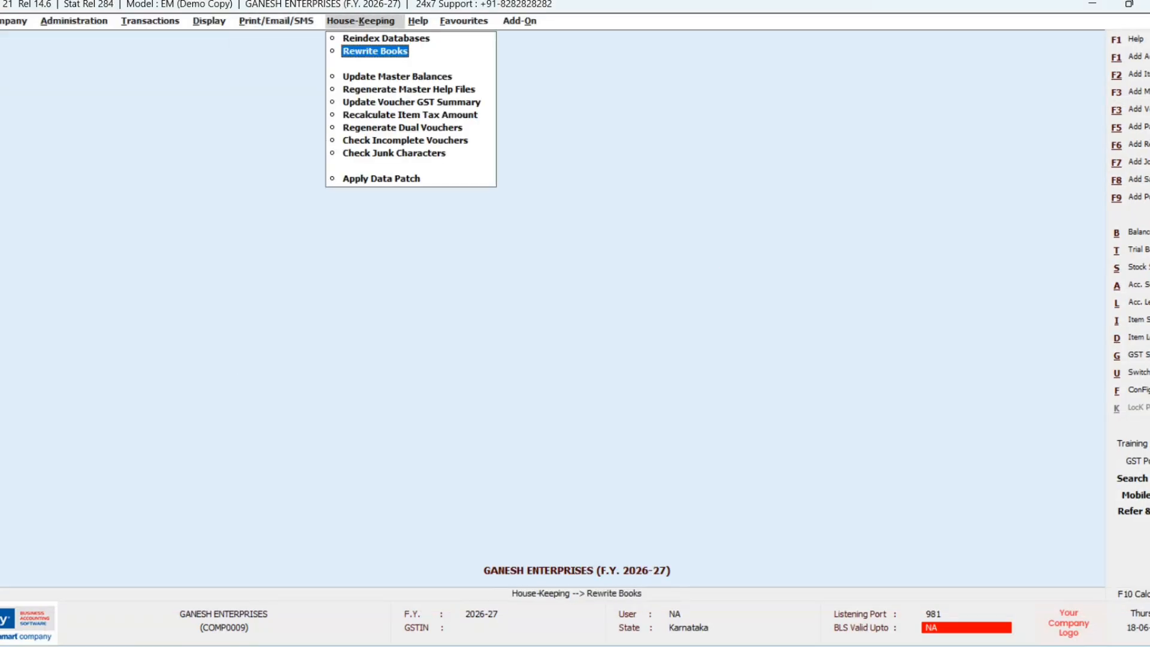
pyautogui.press('Left')
pyautogui.press('Left')
pyautogui.press('Down')
pyautogui.press('Down')
pyautogui.press('Down')
pyautogui.press('Down')
pyautogui.press('Down')
pyautogui.press('Down')
pyautogui.press('Down')
pyautogui.press('Down')
pyautogui.press('Down')
pyautogui.press('Down')
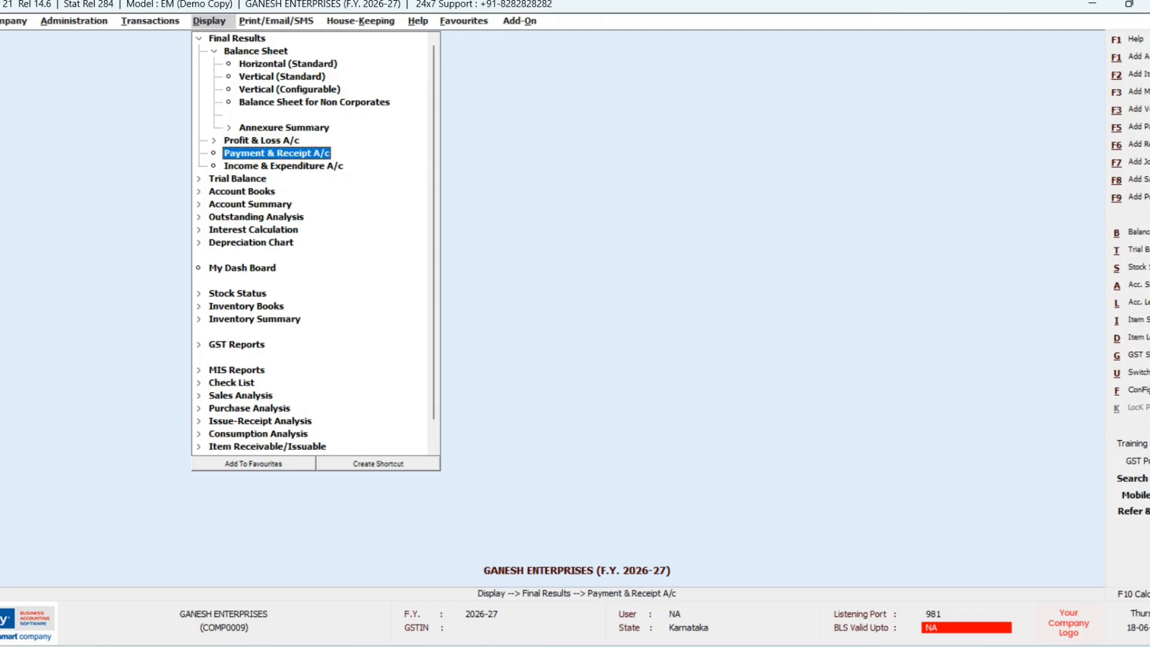
pyautogui.press('Down')
pyautogui.press('Down')
pyautogui.press('Down')
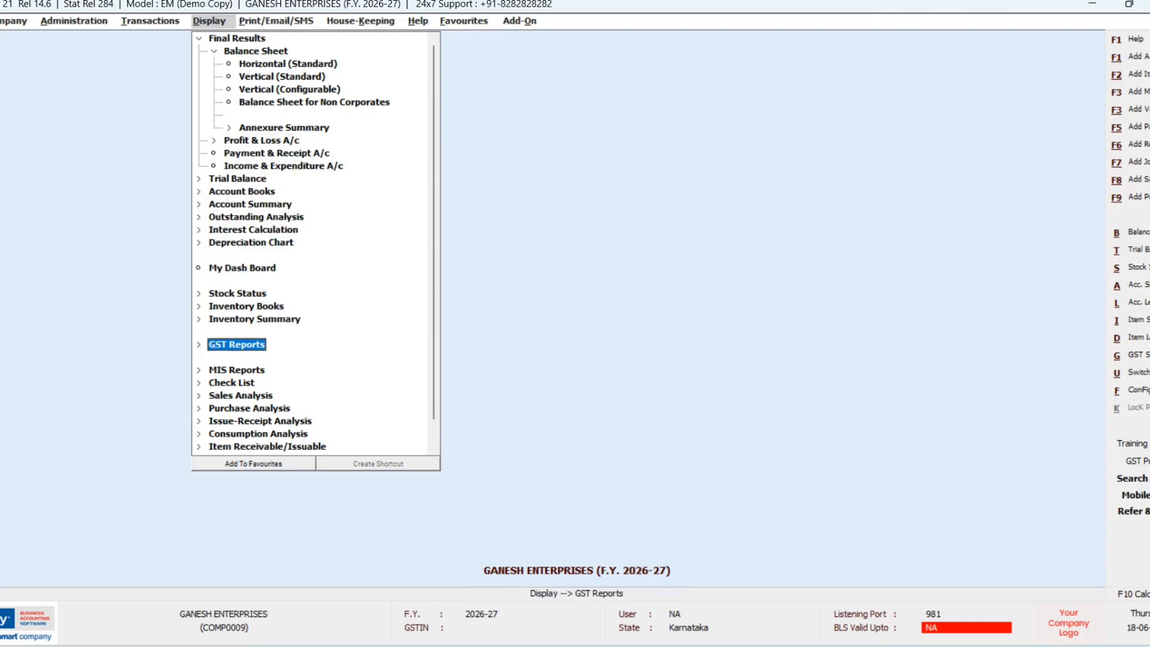
pyautogui.press('Down')
pyautogui.press('Right')
pyautogui.press('Down')
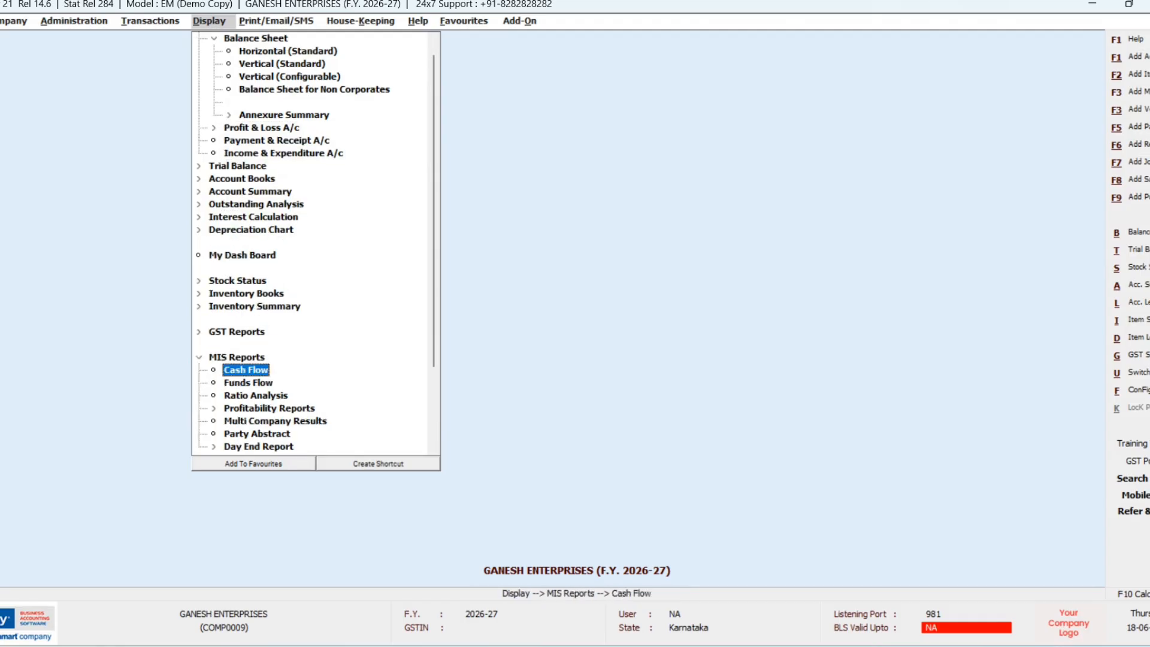
pyautogui.press('Return')
pyautogui.press('Return')
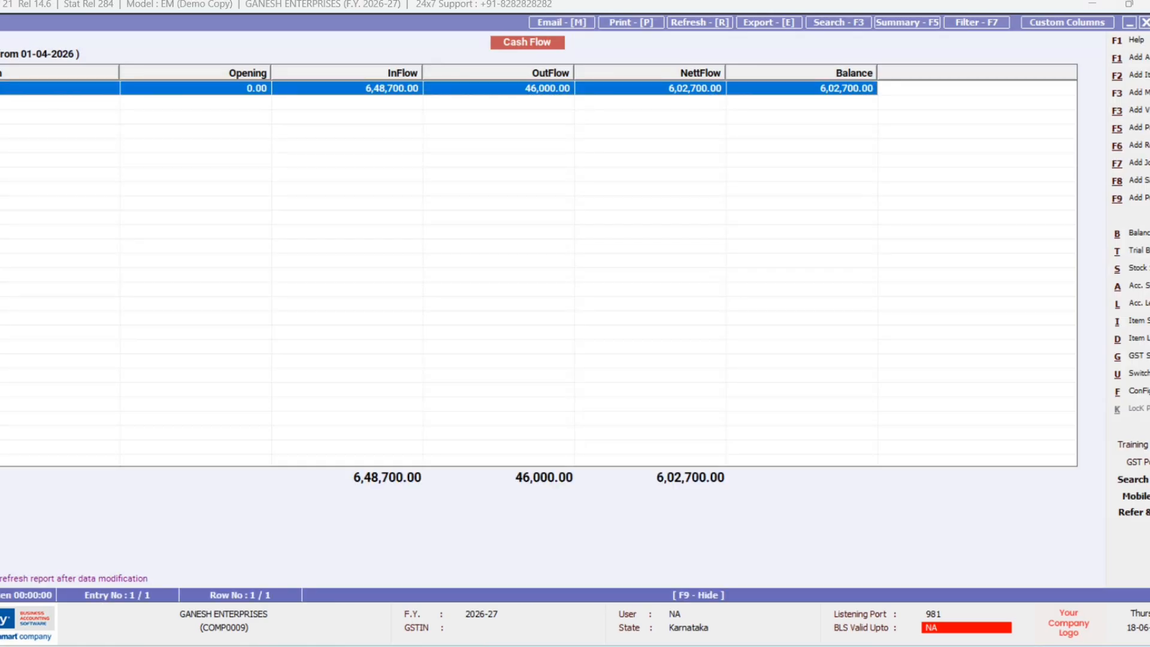
pyautogui.press('Escape')
# Step: View the Funds Flow report, then close it
pyautogui.press('Right')
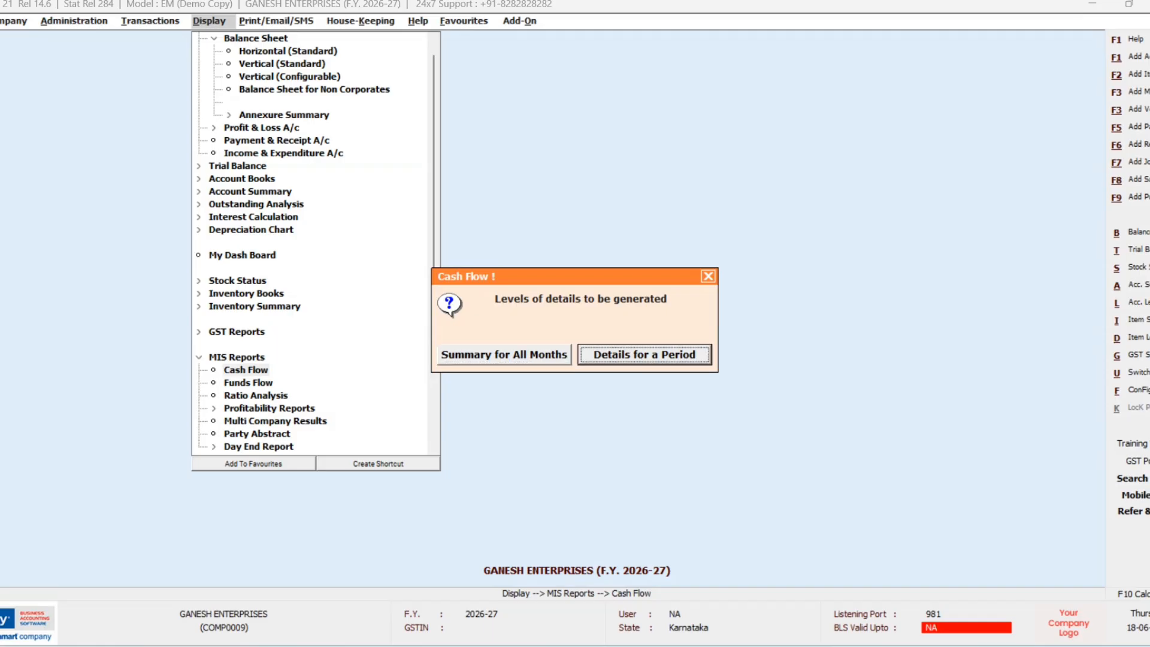
pyautogui.press('Escape')
pyautogui.press('Down')
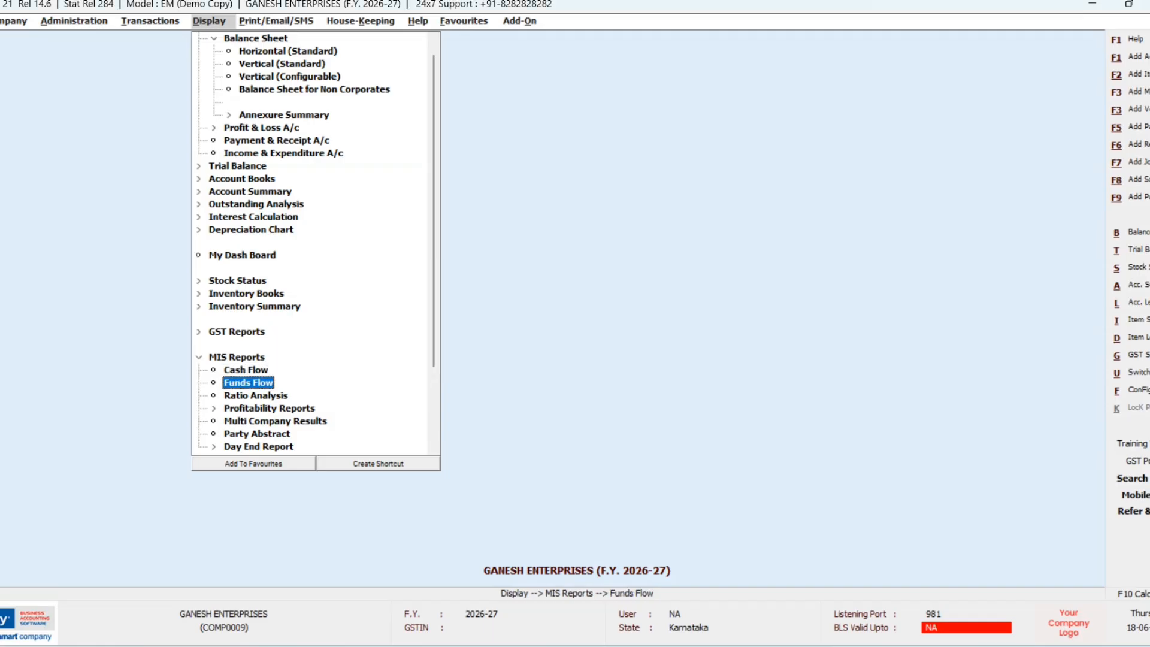
pyautogui.press('Return')
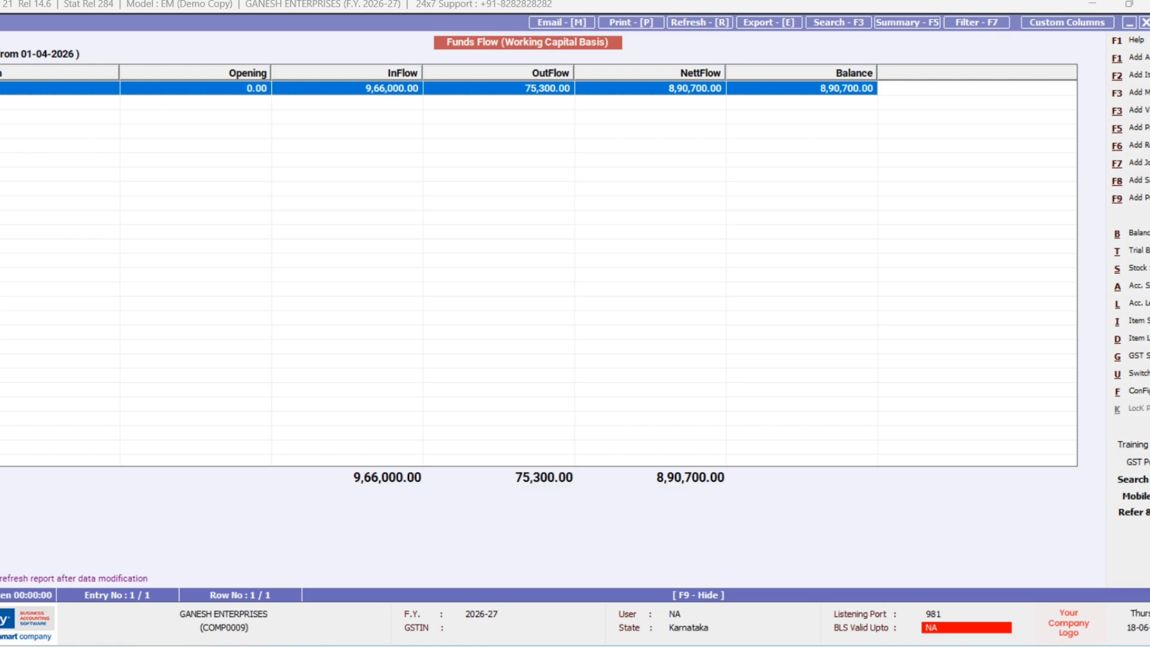
pyautogui.press('Escape')
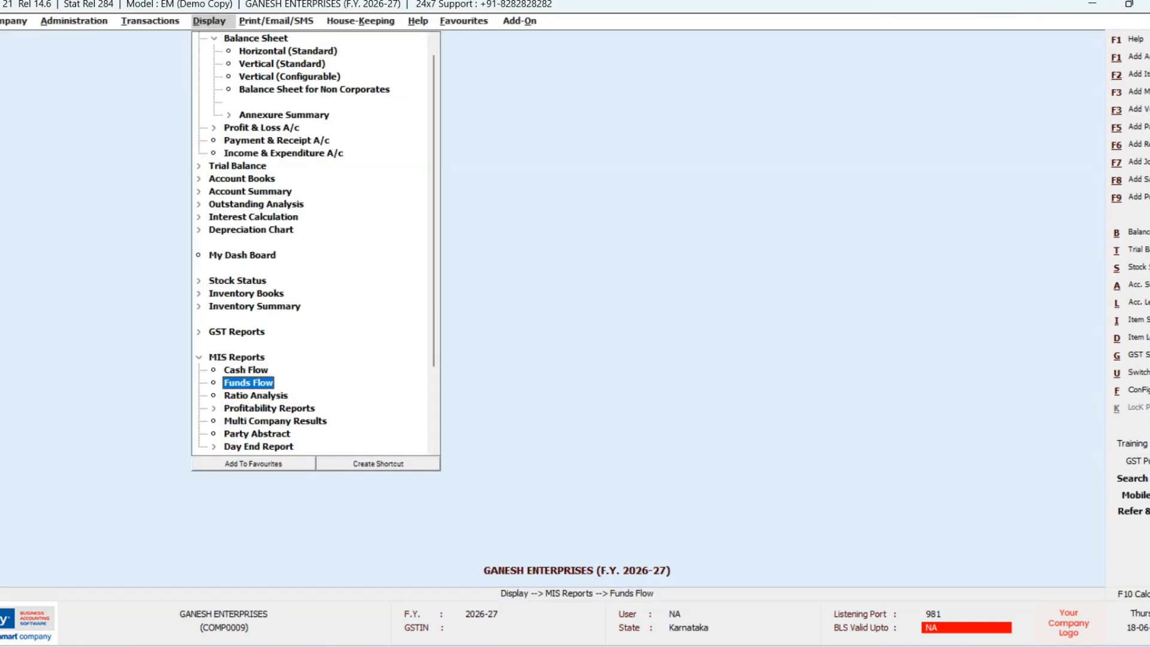
# Step: Generate the Ratio Analysis as at end of April, showing a 10.68 current ratio
pyautogui.press('Down')
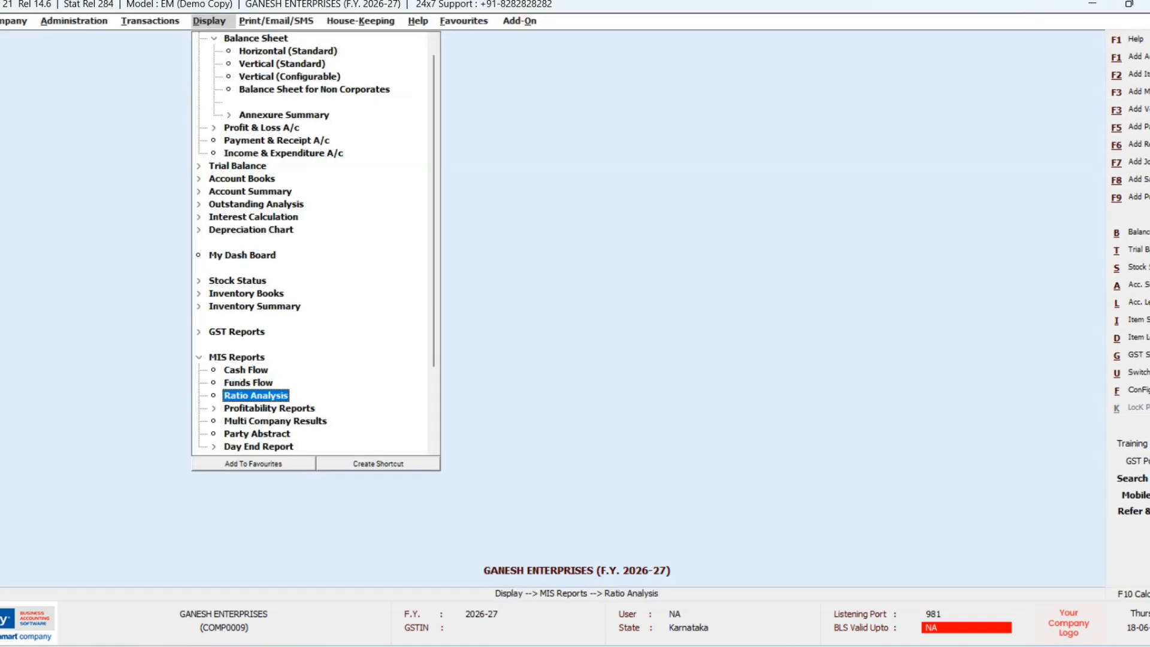
pyautogui.press('Return')
pyautogui.press('Return')
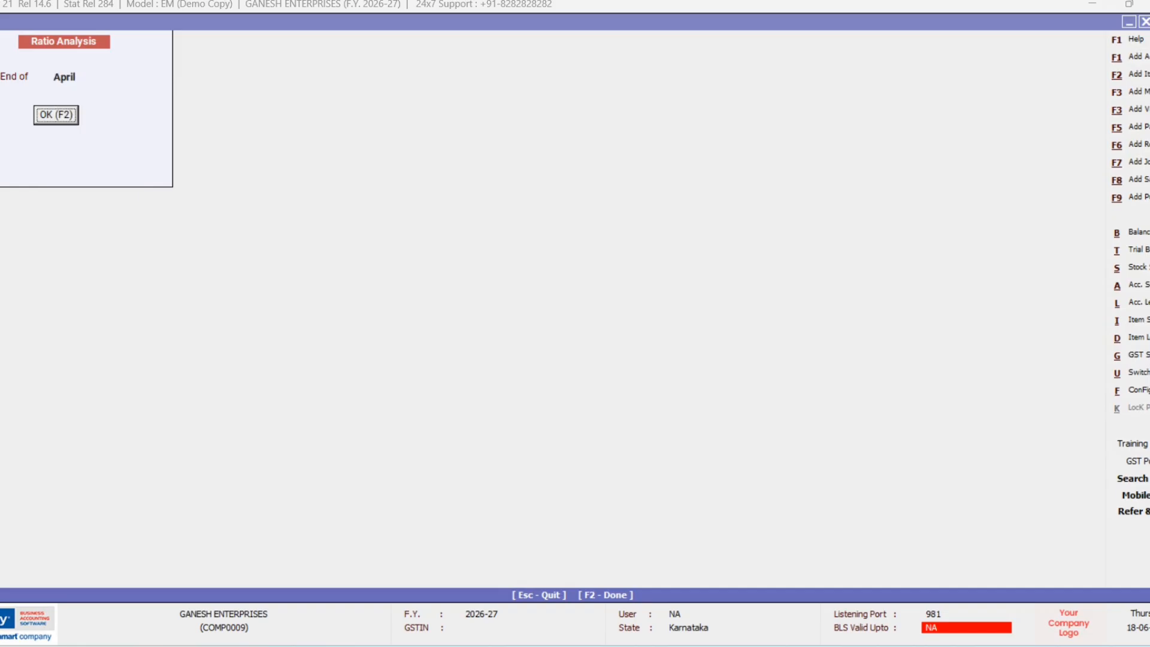
pyautogui.press('Return')
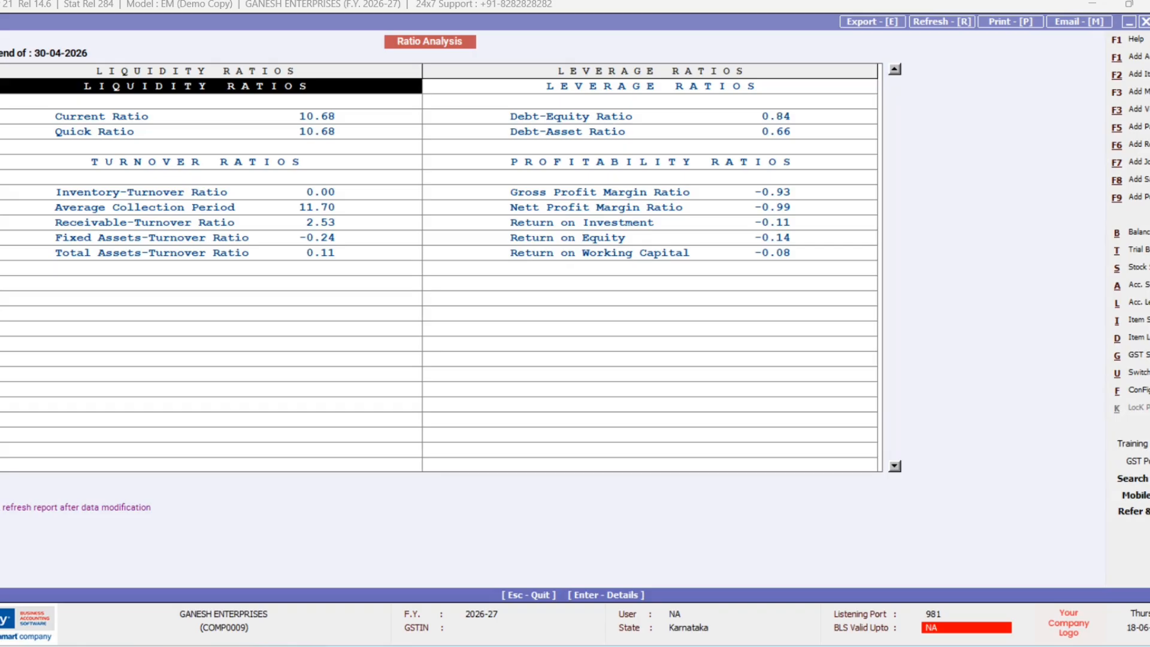
pyautogui.press('Escape')
pyautogui.press('Escape')
pyautogui.press('Escape')
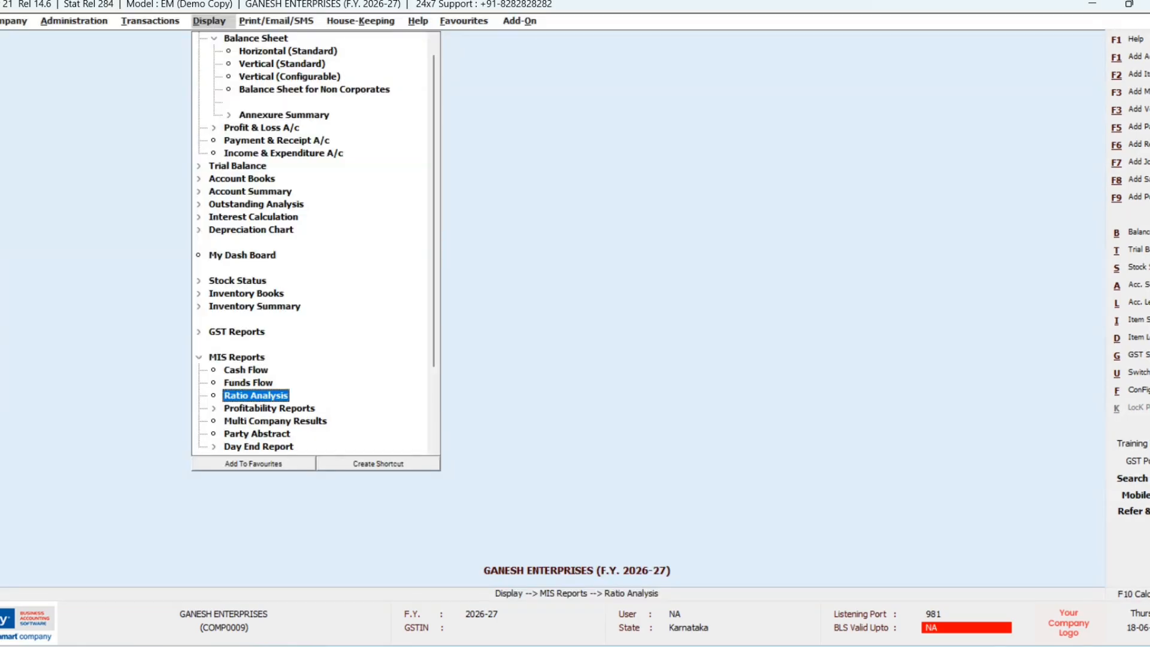
# Step: Open the One Item - All Parties setup under Display > Sales Analysis
pyautogui.press('Down')
pyautogui.press('Down')
pyautogui.press('Down')
pyautogui.press('Down')
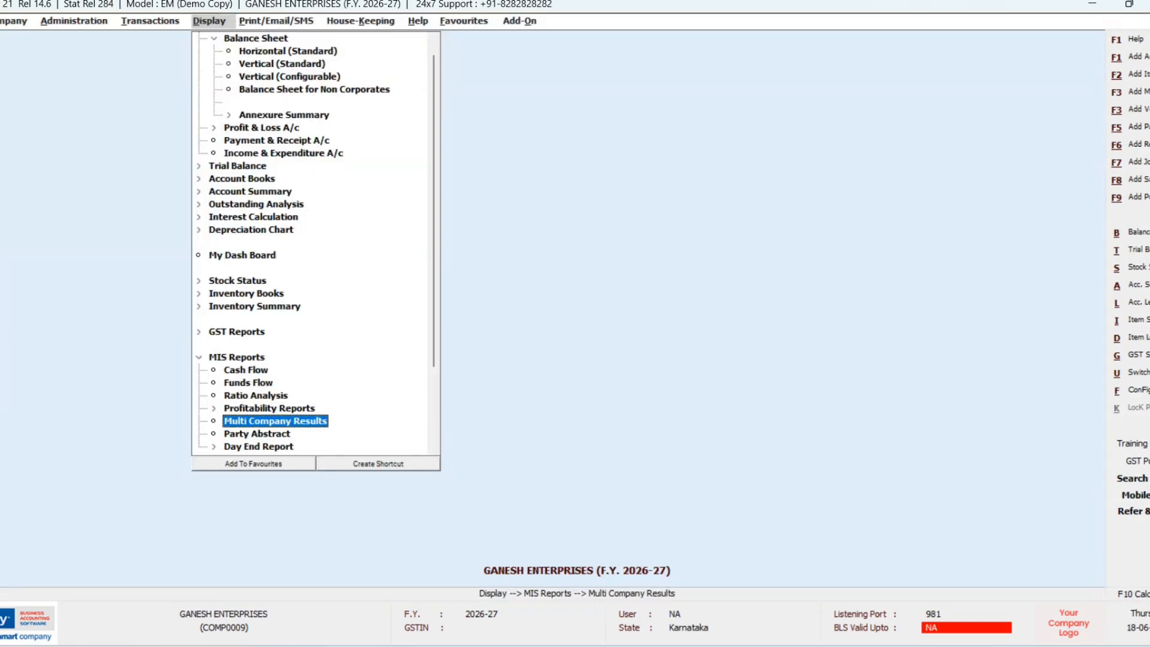
pyautogui.press('Left')
pyautogui.press('Left')
pyautogui.press('Down')
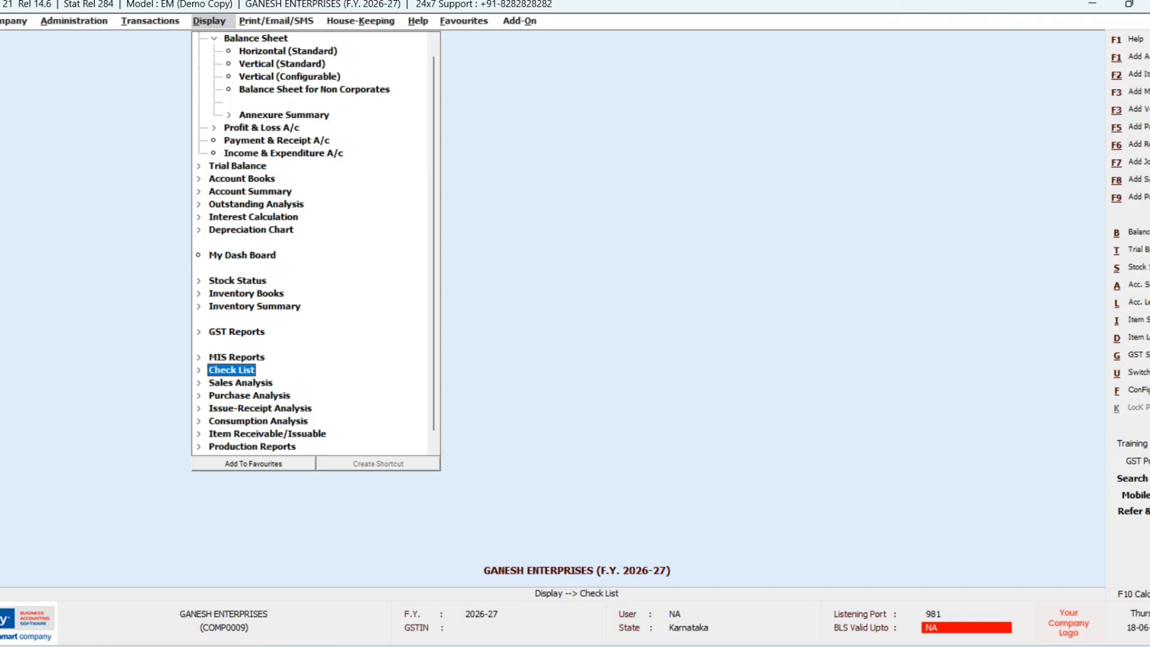
pyautogui.press('Down')
pyautogui.press('Return')
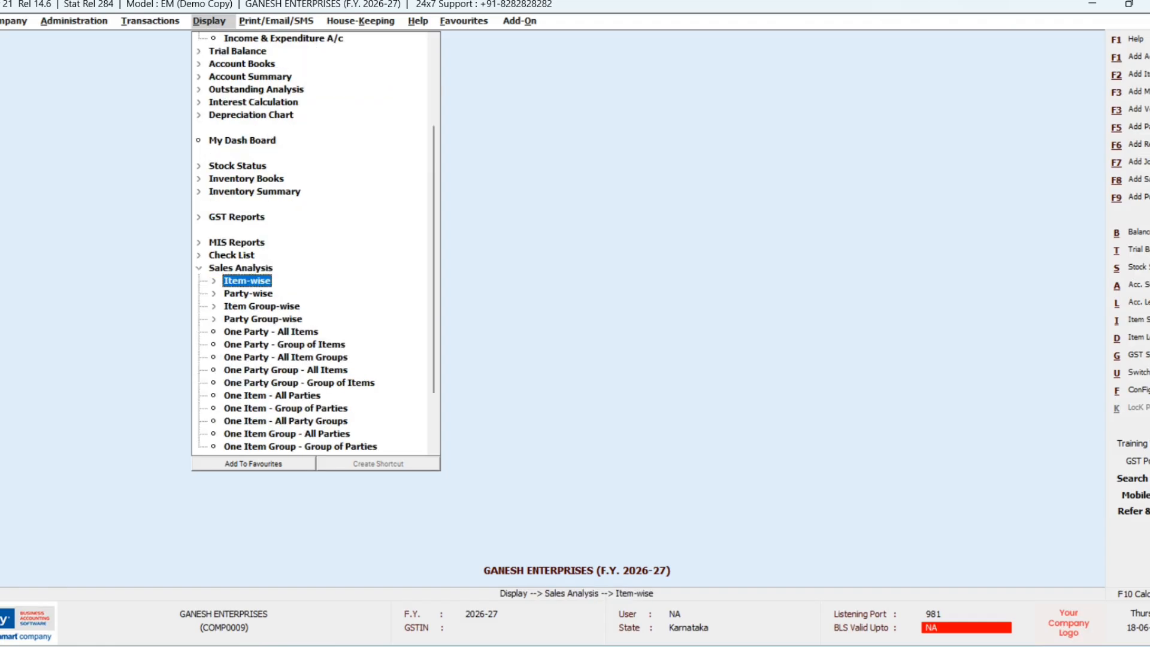
pyautogui.press('Down')
pyautogui.press('Down')
pyautogui.press('Down')
pyautogui.press('Down')
pyautogui.press('Down')
pyautogui.press('Up')
pyautogui.press('Up')
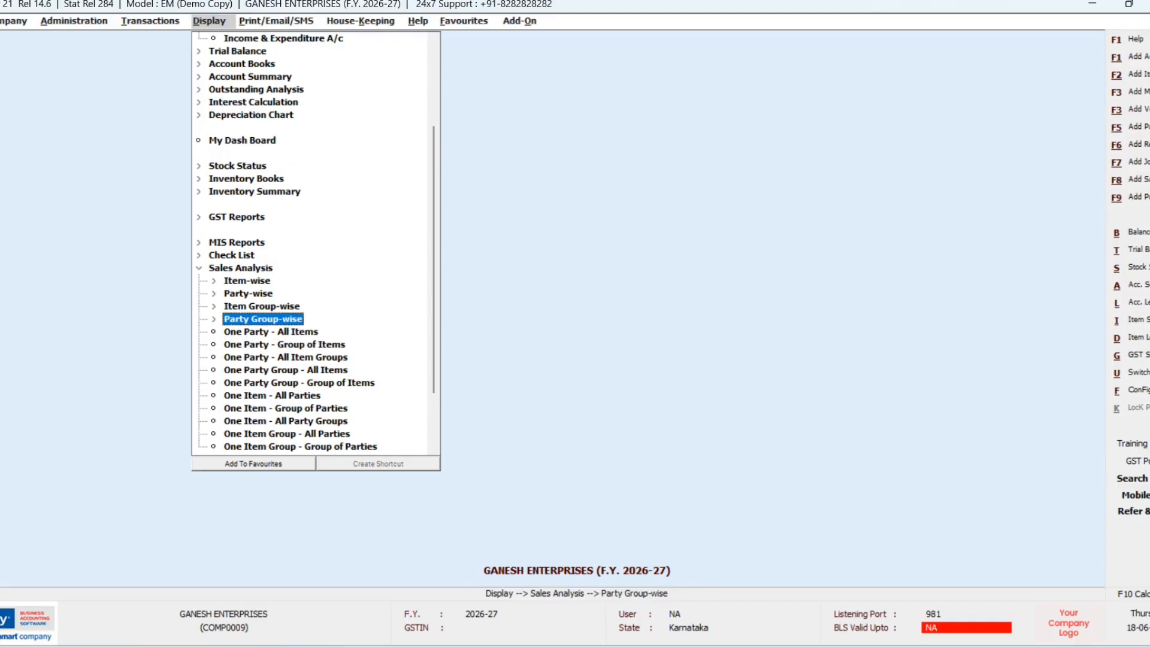
pyautogui.press('Down')
pyautogui.press('Down')
pyautogui.press('Down')
pyautogui.press('Down')
pyautogui.press('Down')
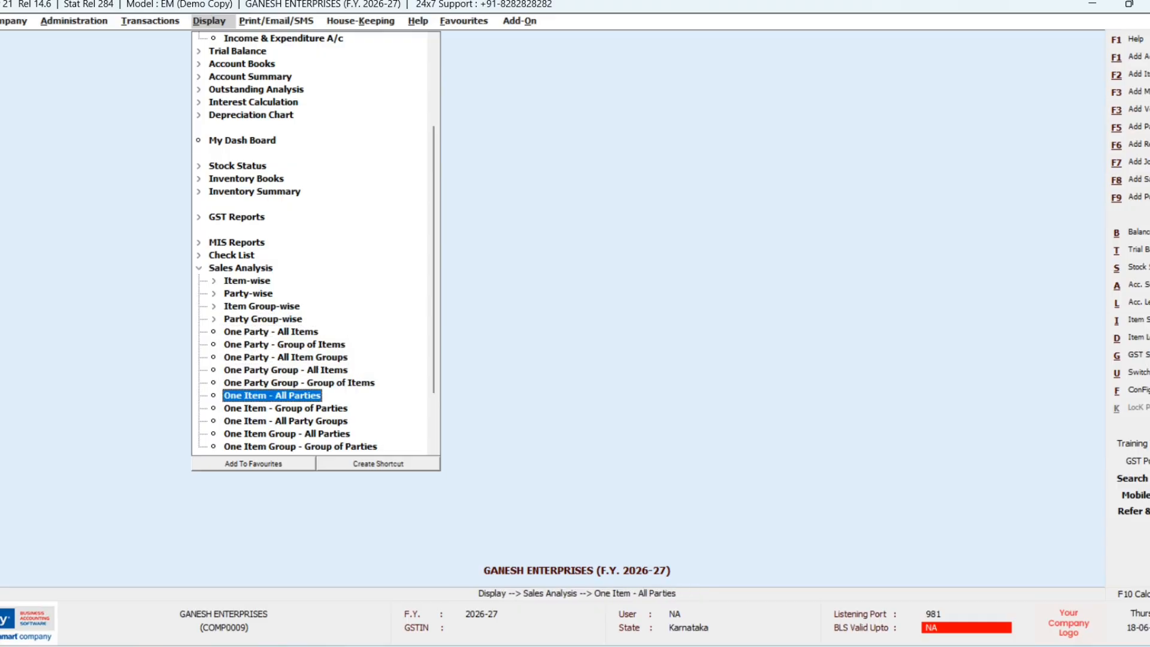
pyautogui.press('Return')
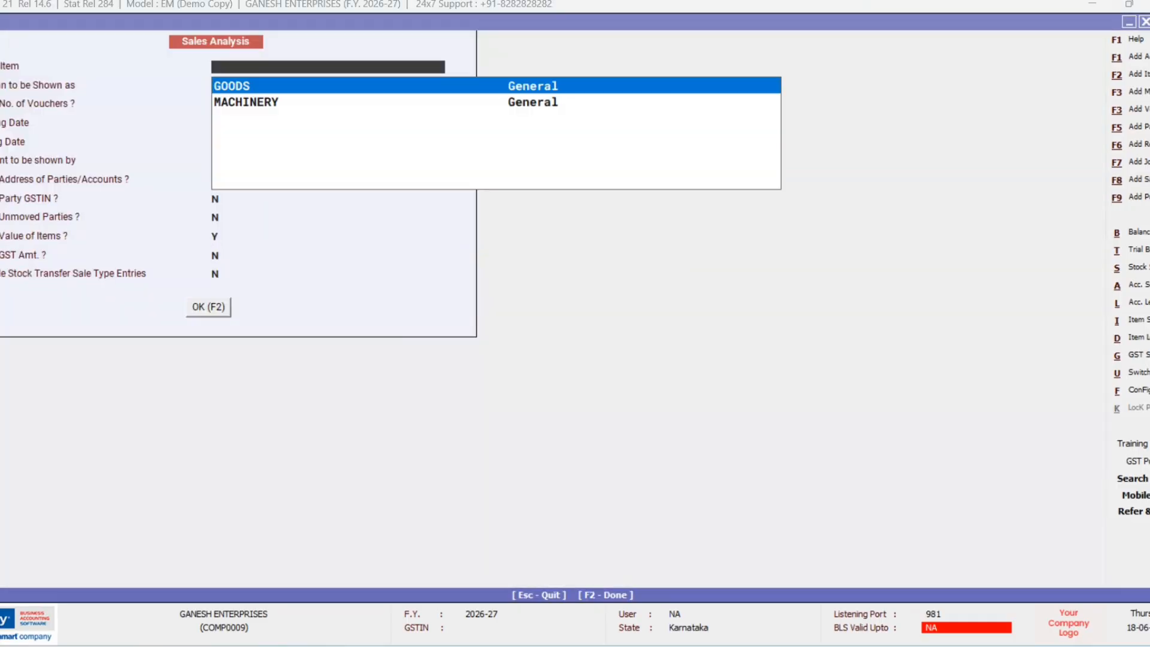
# Step: Show Nett Sale of GOODS, totalling 76,000.00, then close it and collapse the report groups
pyautogui.press('Return')
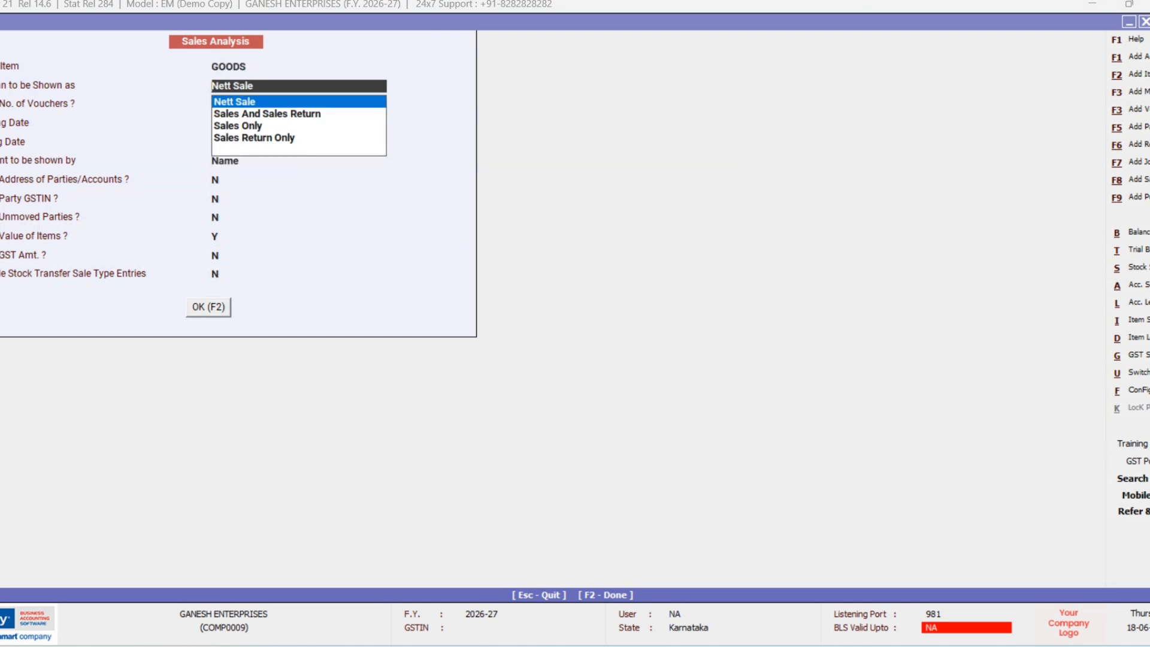
pyautogui.press('Return')
pyautogui.press('Return')
pyautogui.press('Return')
pyautogui.press('Return')
pyautogui.press('Return')
pyautogui.press('Return')
pyautogui.press('Return')
pyautogui.press('Return')
pyautogui.press('Return')
pyautogui.press('Return')
pyautogui.press('Return')
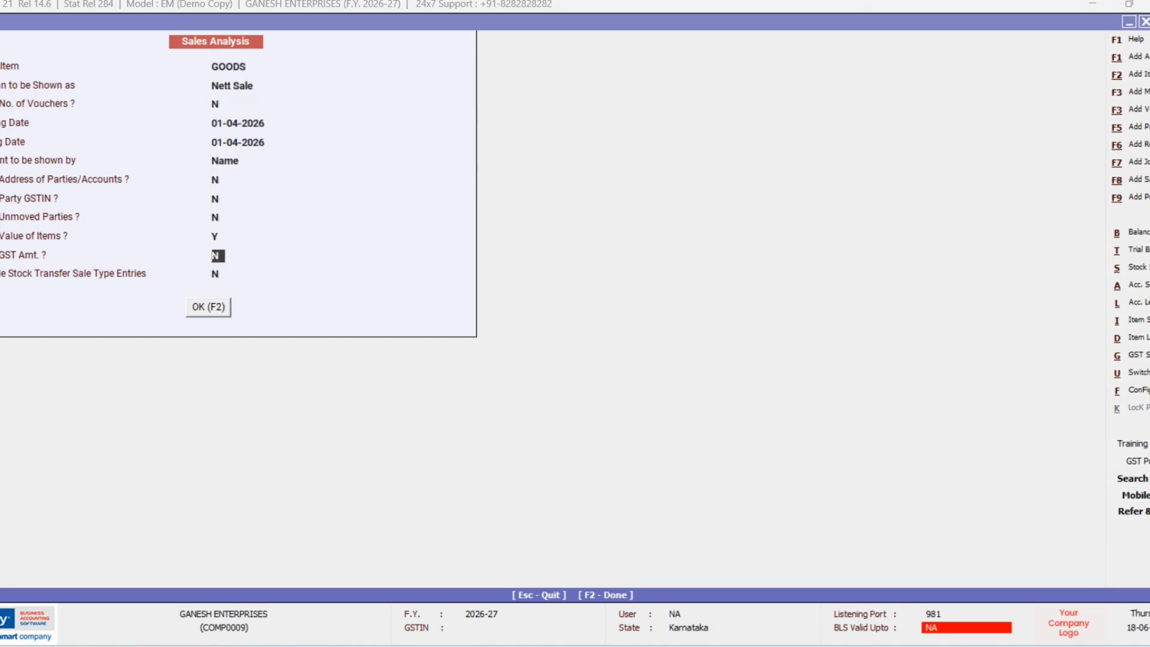
pyautogui.press('Return')
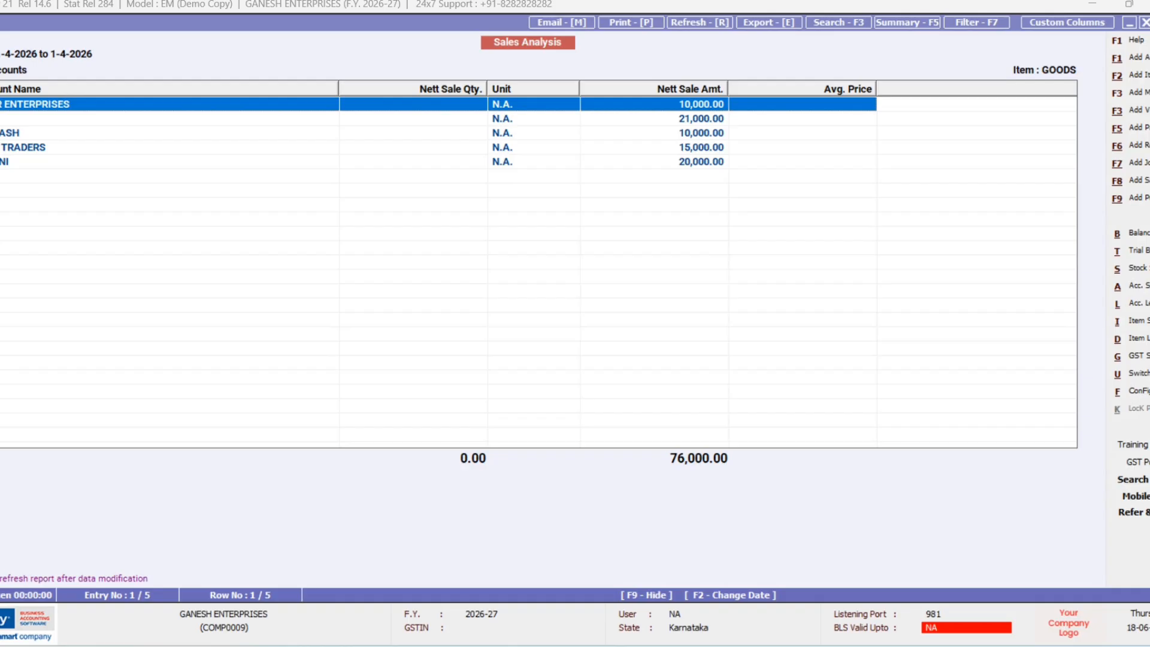
pyautogui.press('Escape')
pyautogui.press('Escape')
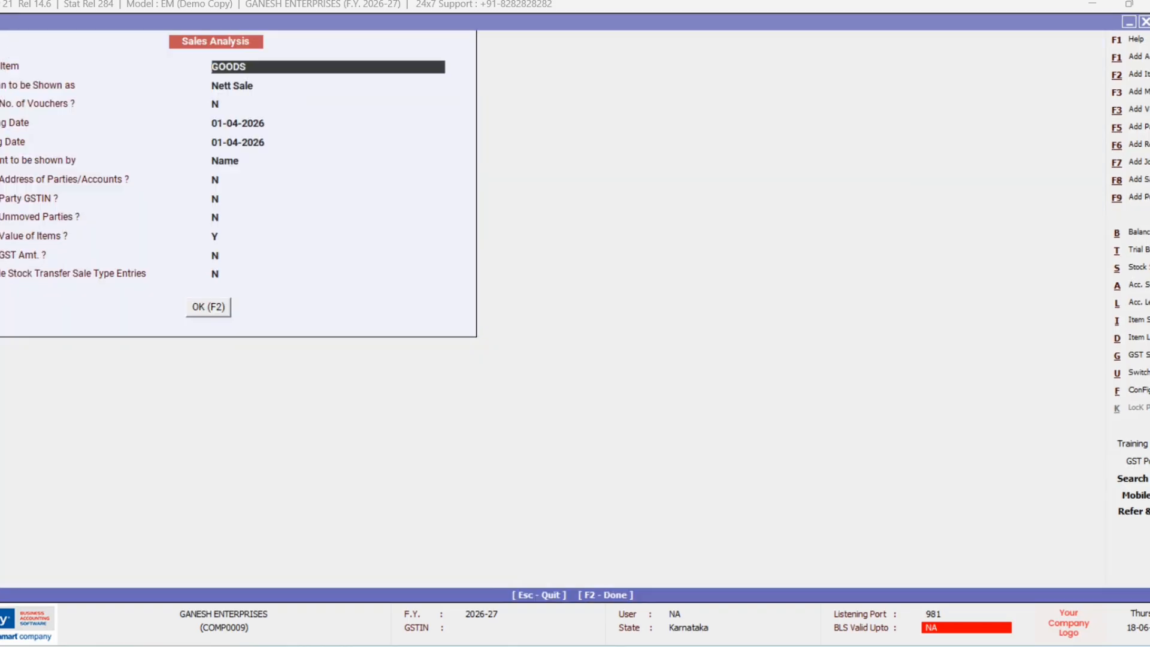
pyautogui.press('Escape')
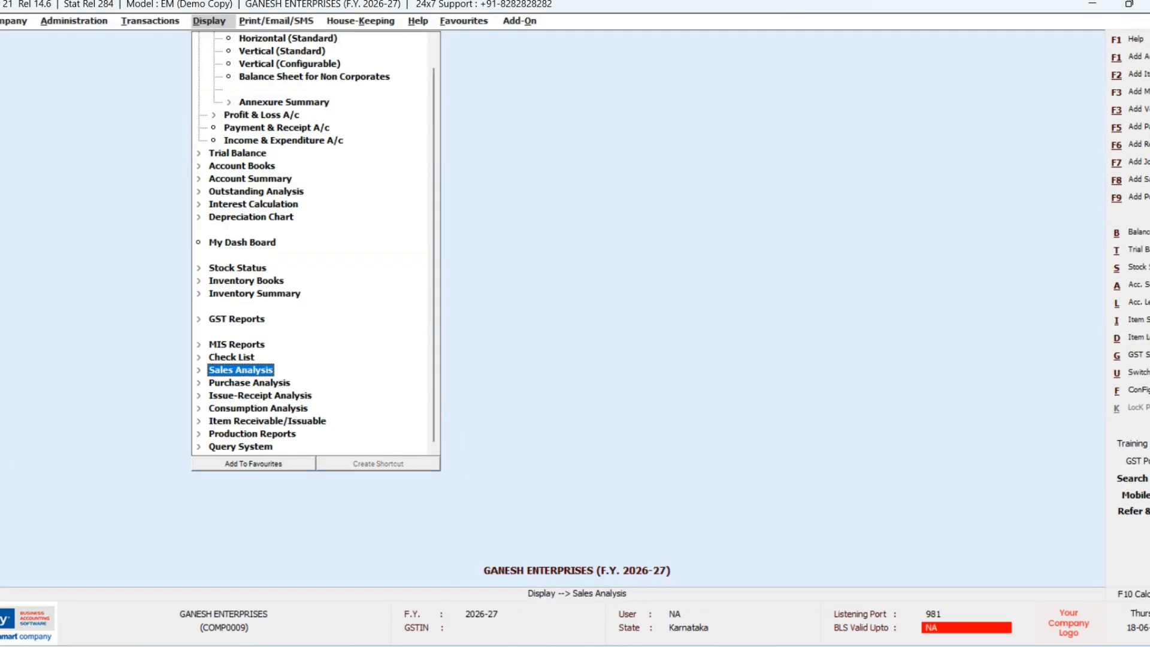
pyautogui.press('Escape')
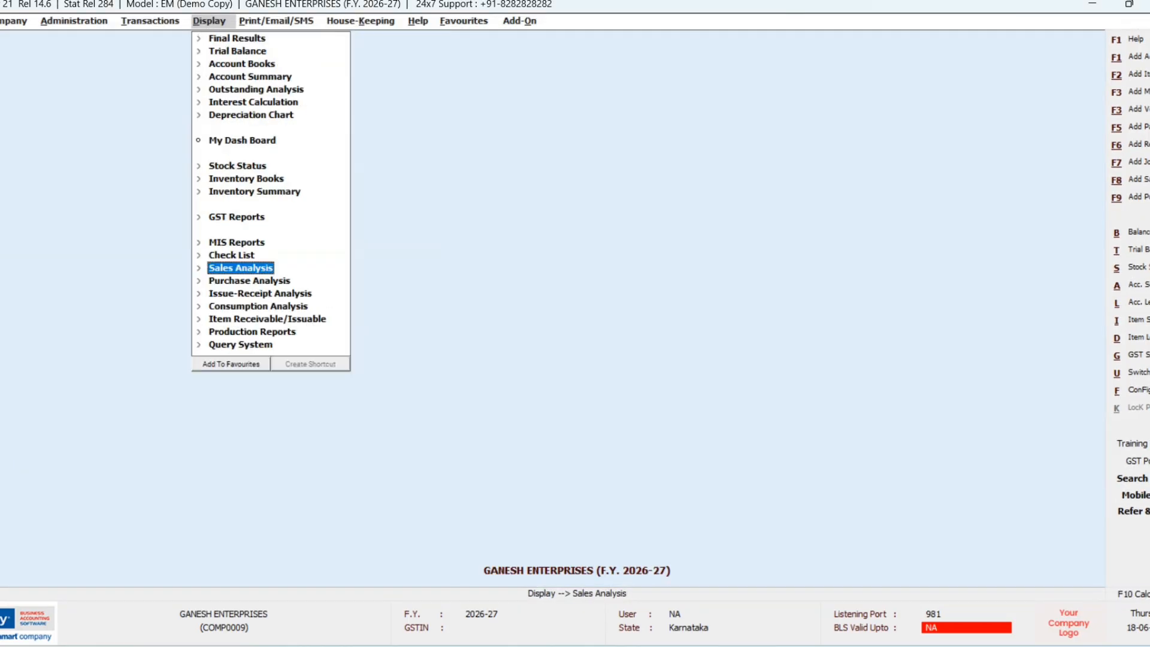